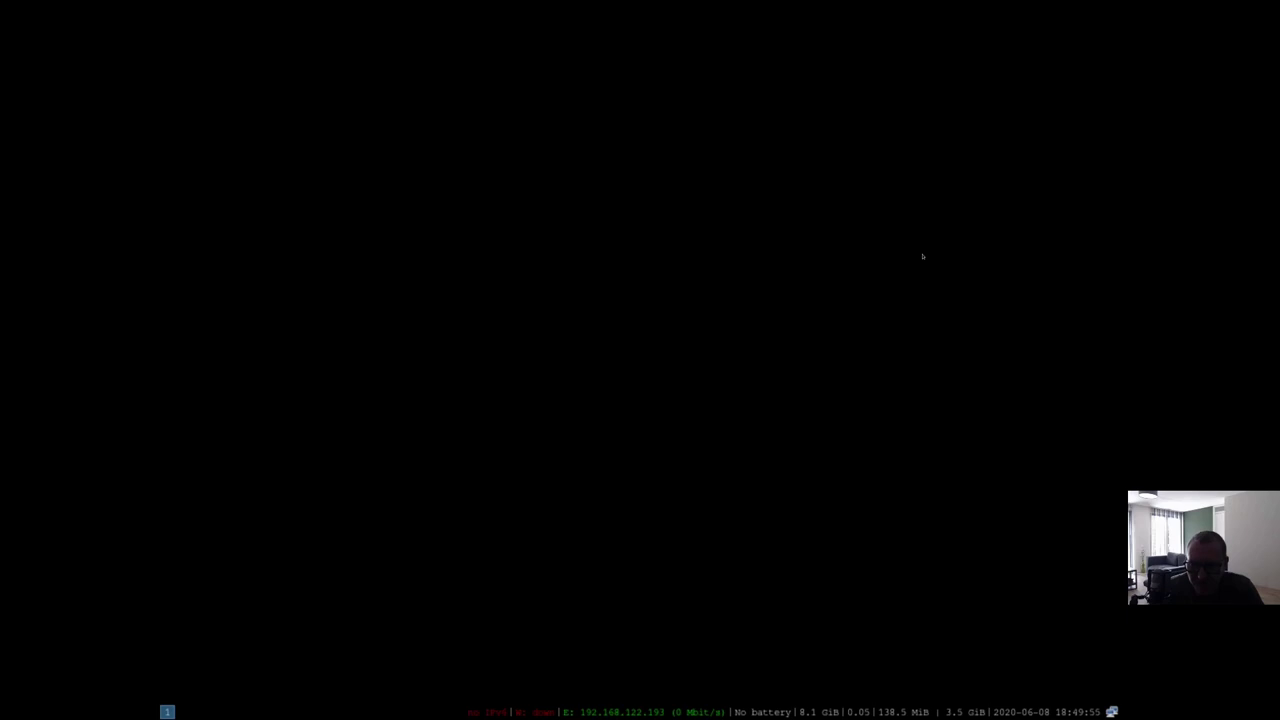
Reinstall arandr in a new terminal with sudo pacman -S arandr, then close the terminal
key(super+Return)
text(sudo )
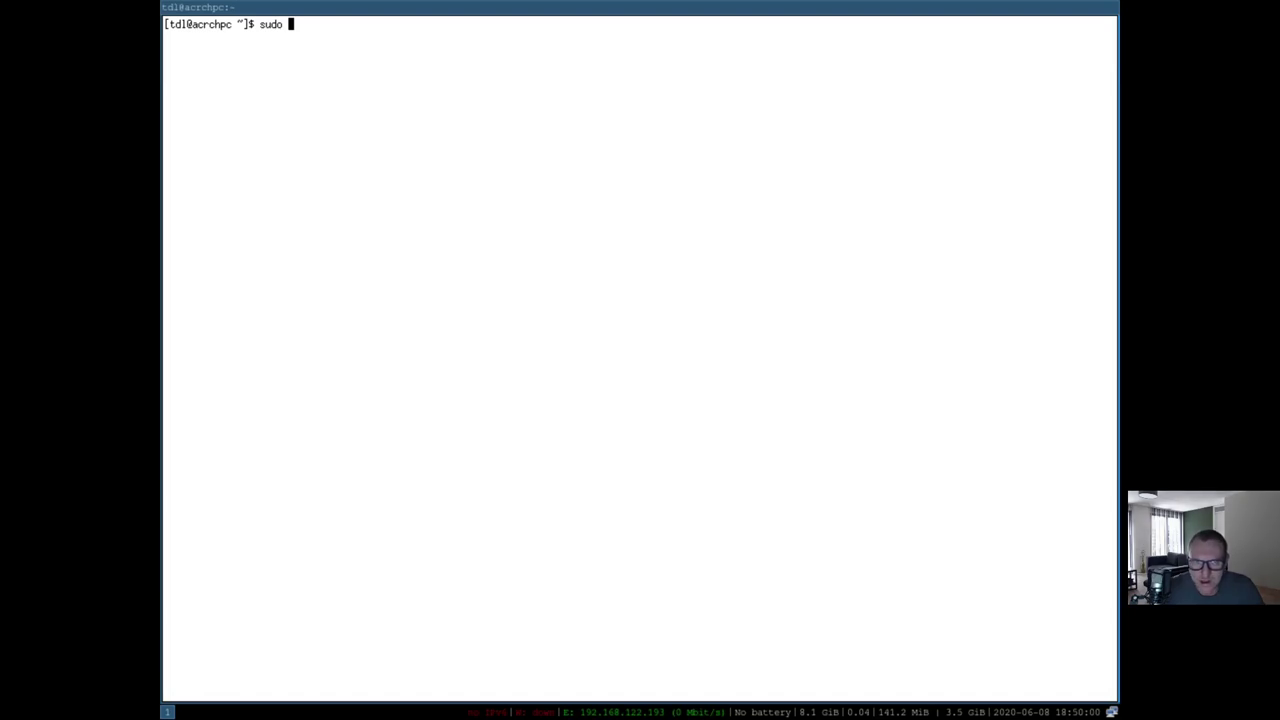
text(pa)
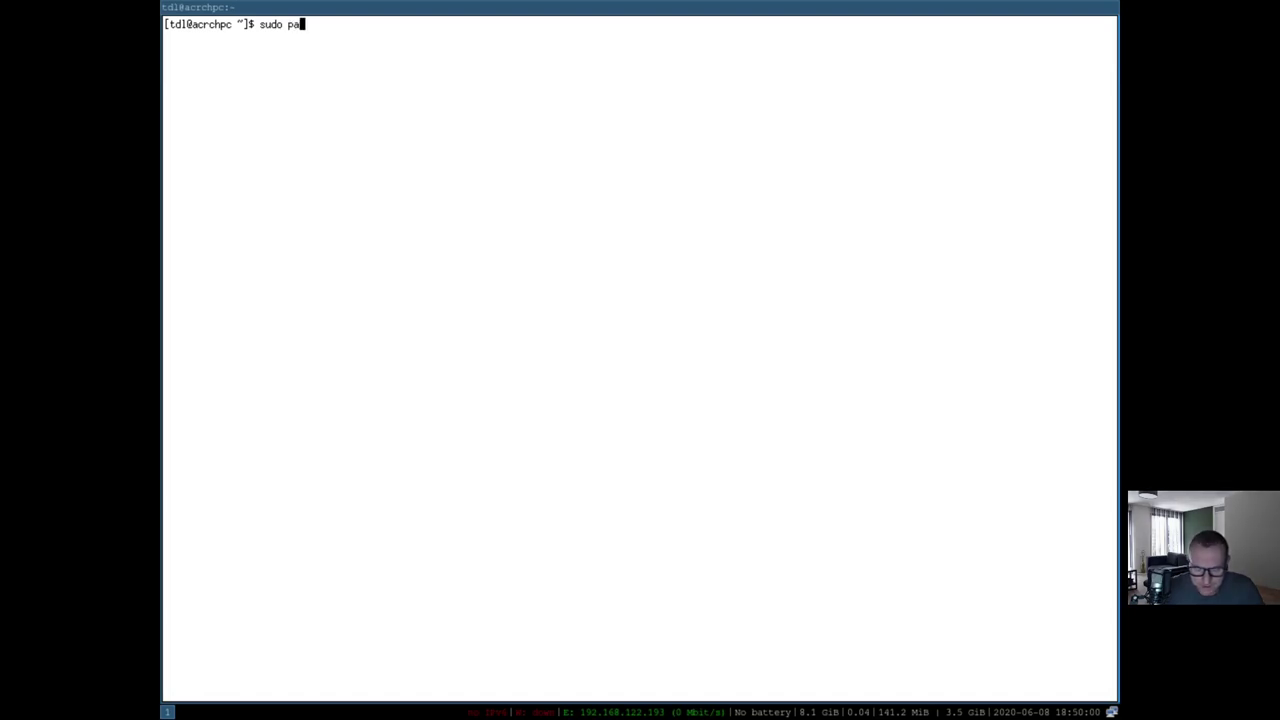
text(cman -)
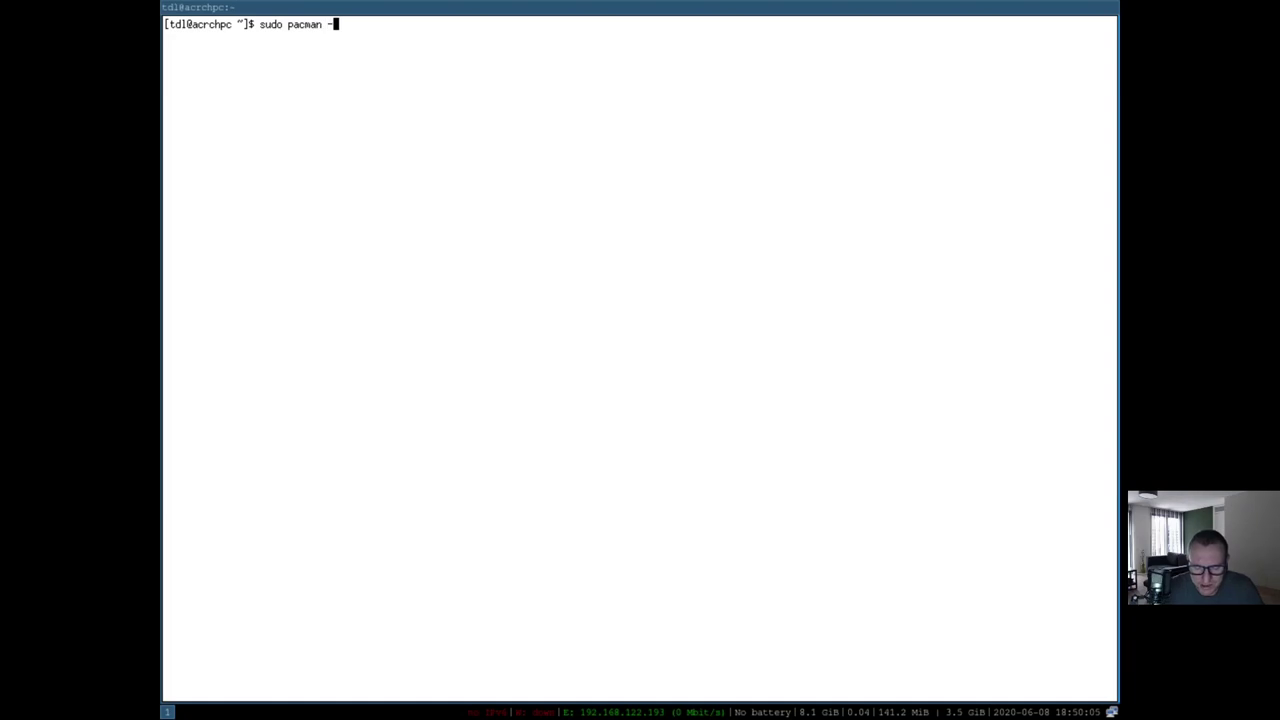
text(S ara)
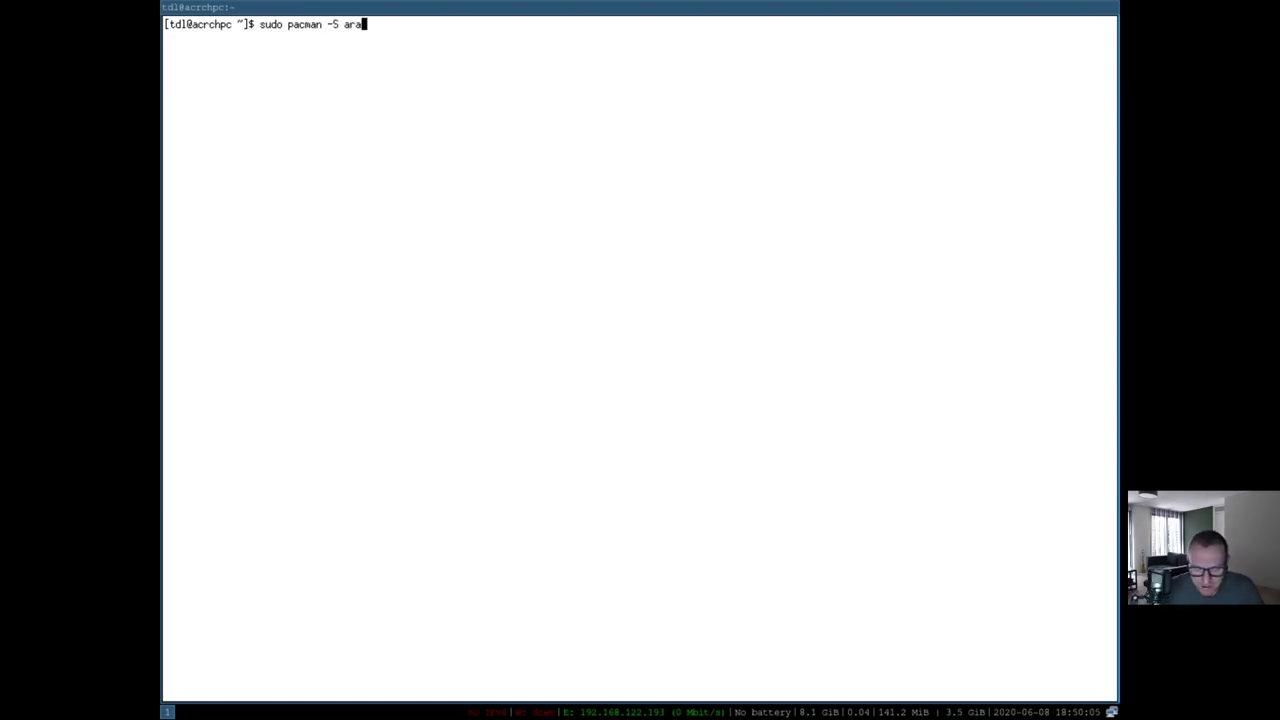
text(ndr)
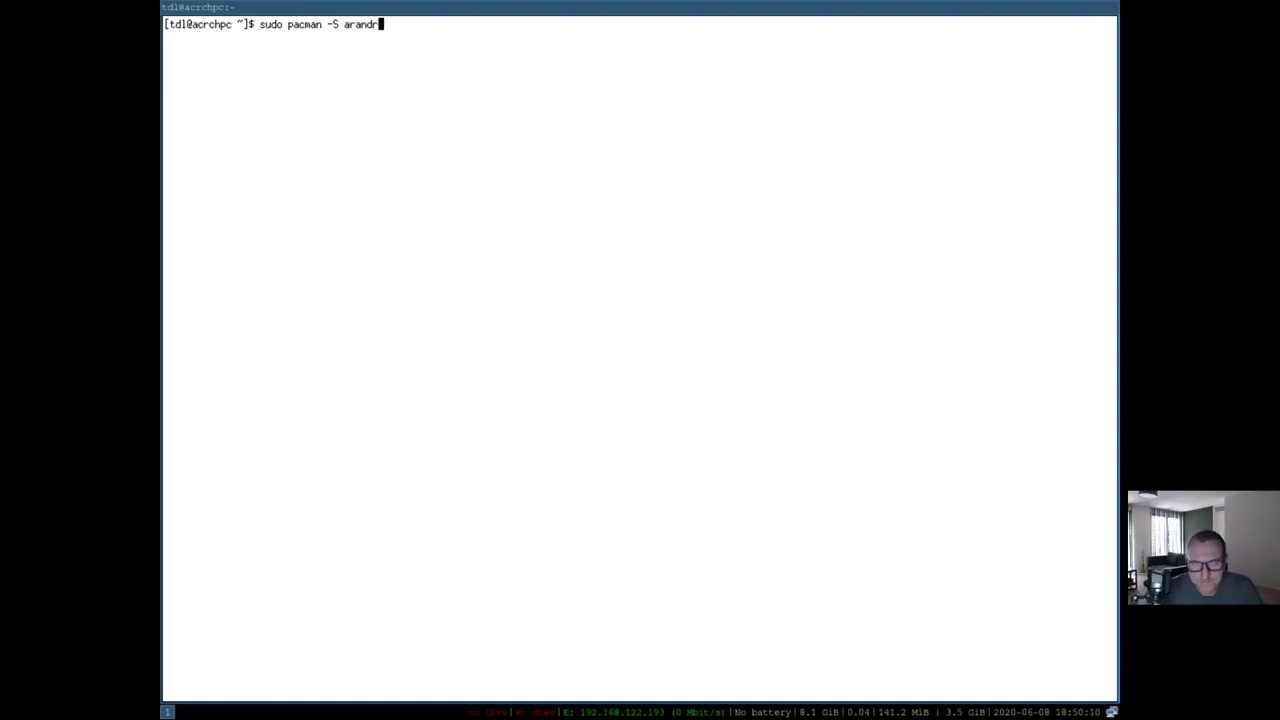
key(Return)
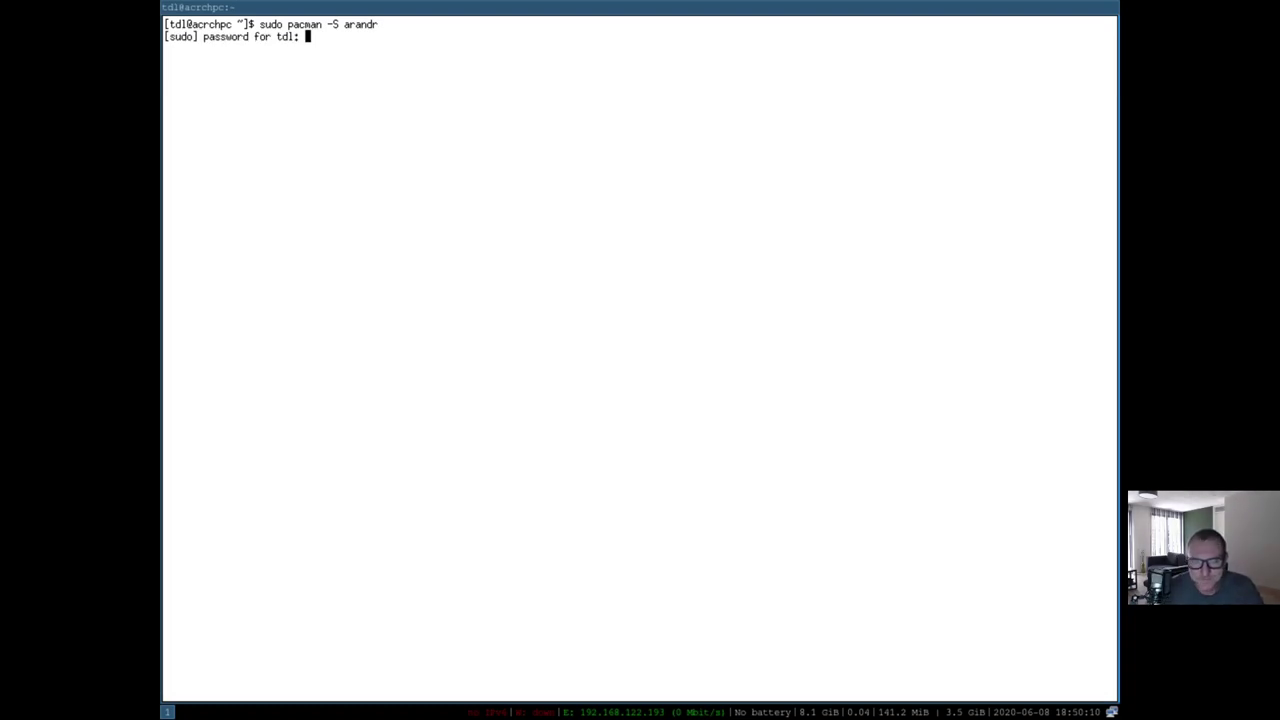
key(Return)
key(Return)
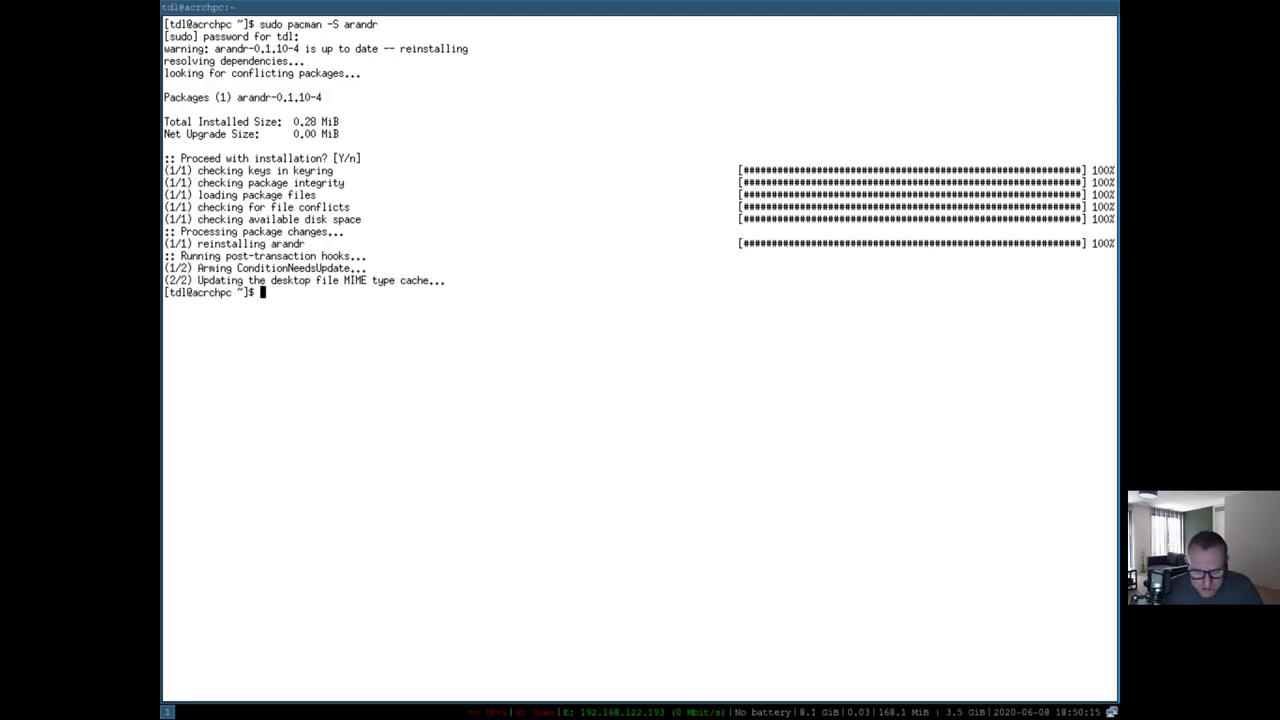
key(ctrl+d)
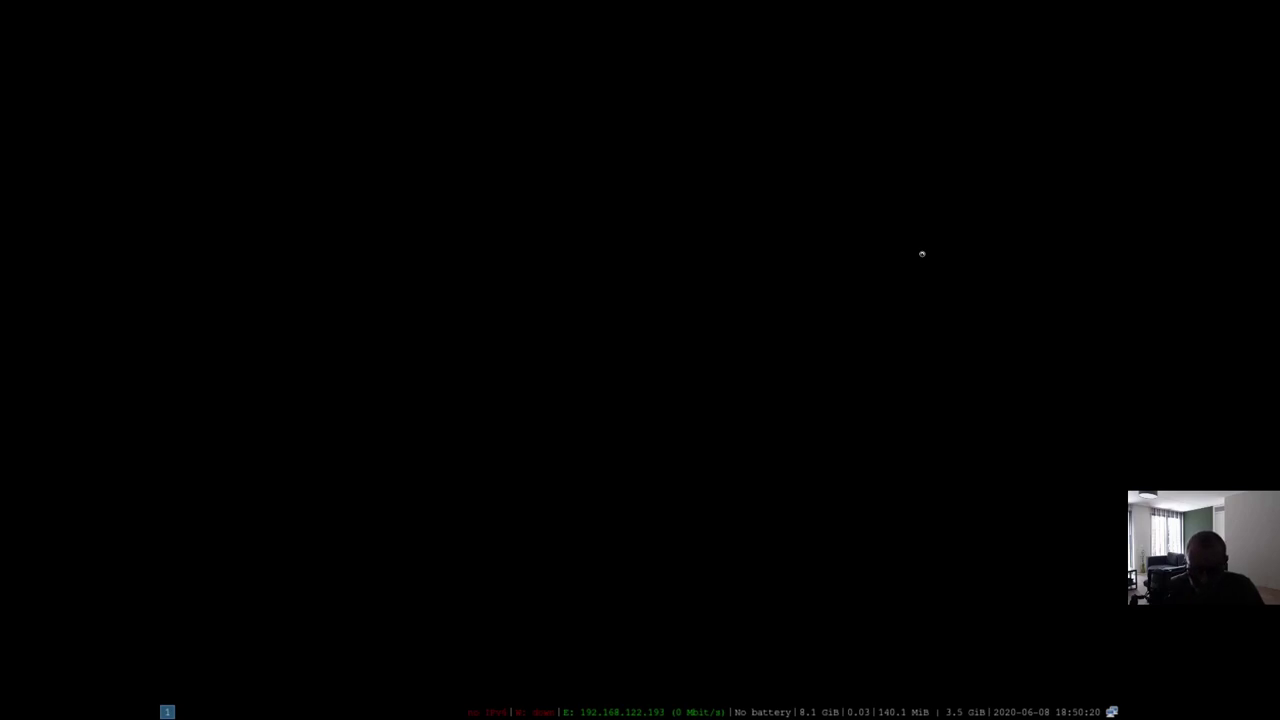
key(super+d)
Launch ARandR and set the Virtual-1 output to 1920x1080, then apply it
text(ar)
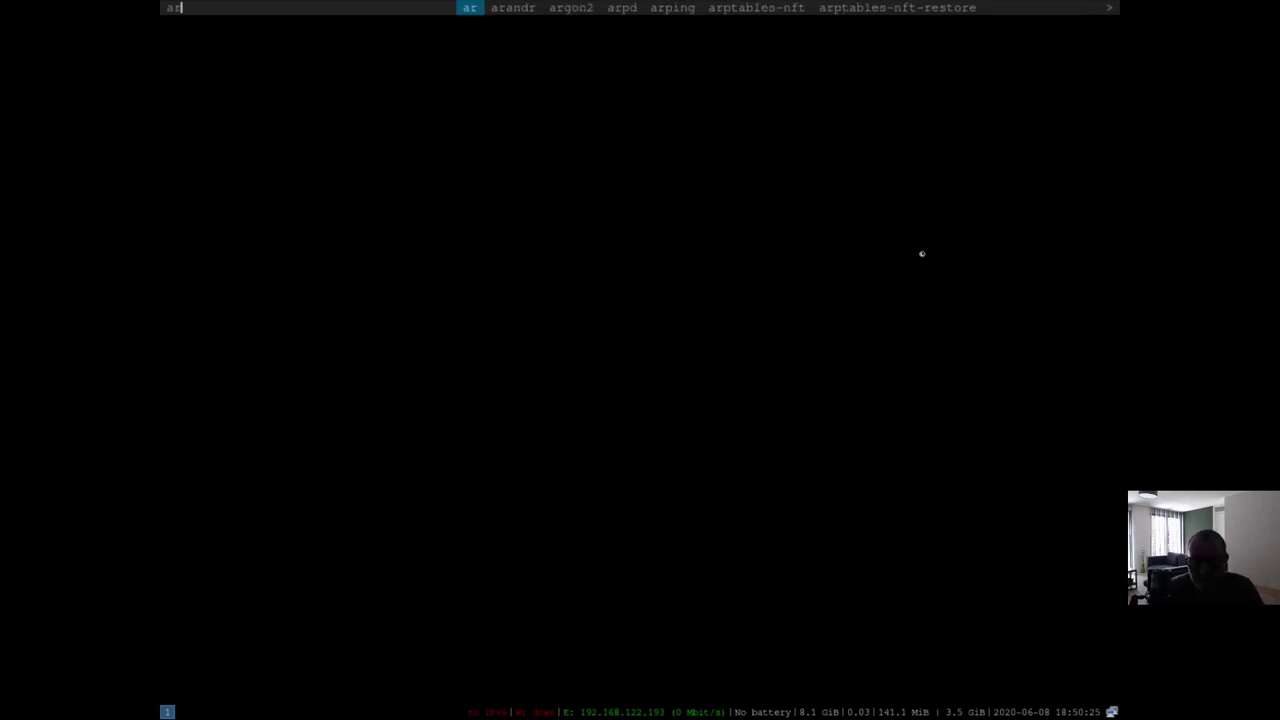
key(Right)
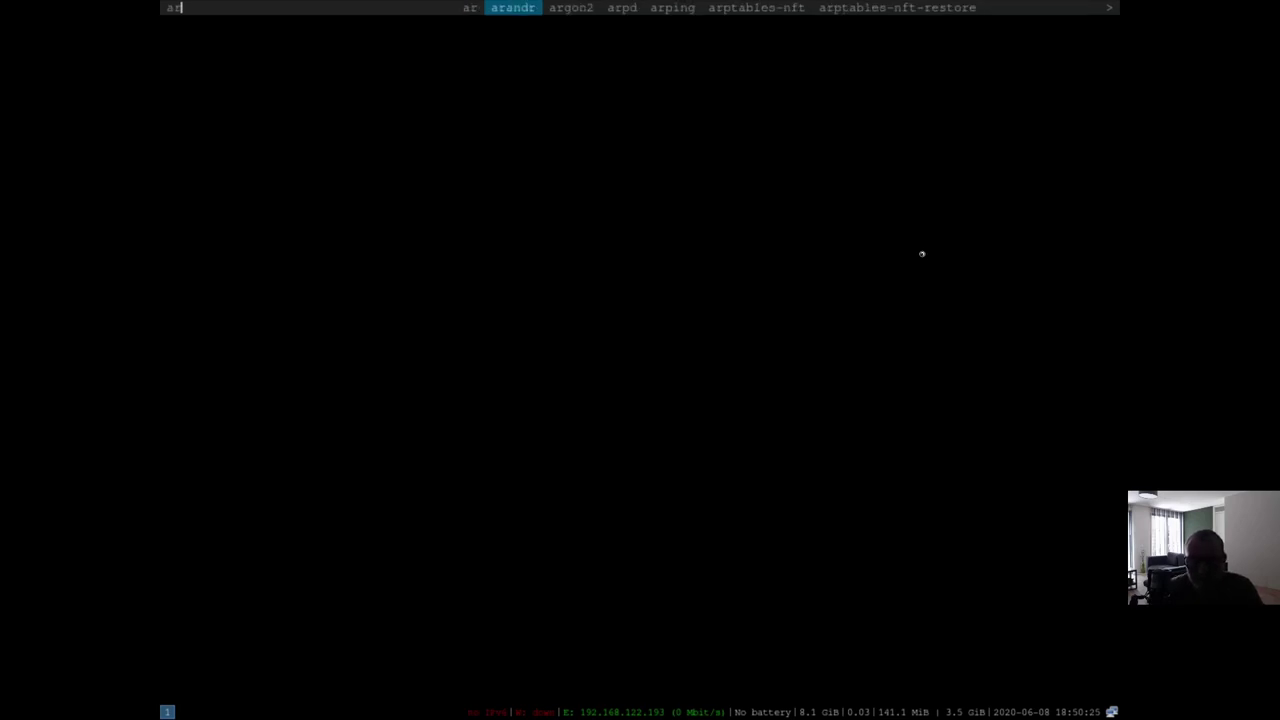
key(Return)
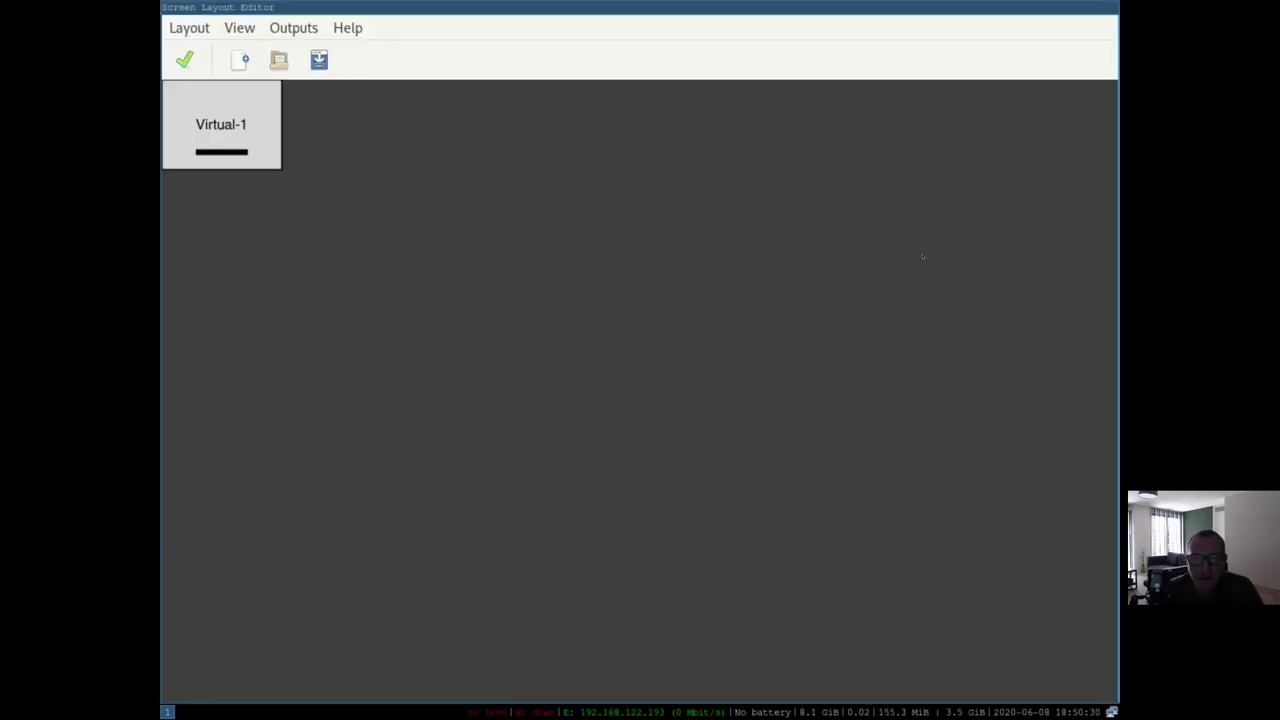
right_click(194, 123)
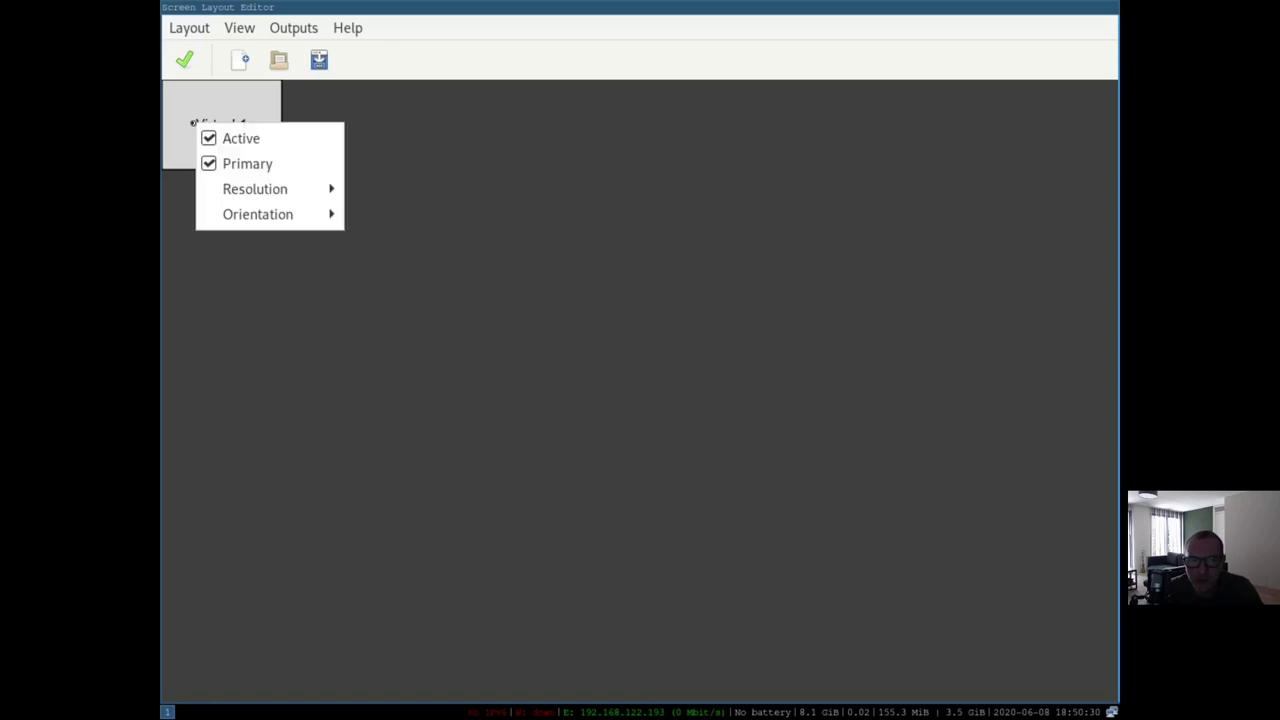
mouse_move(283, 193)
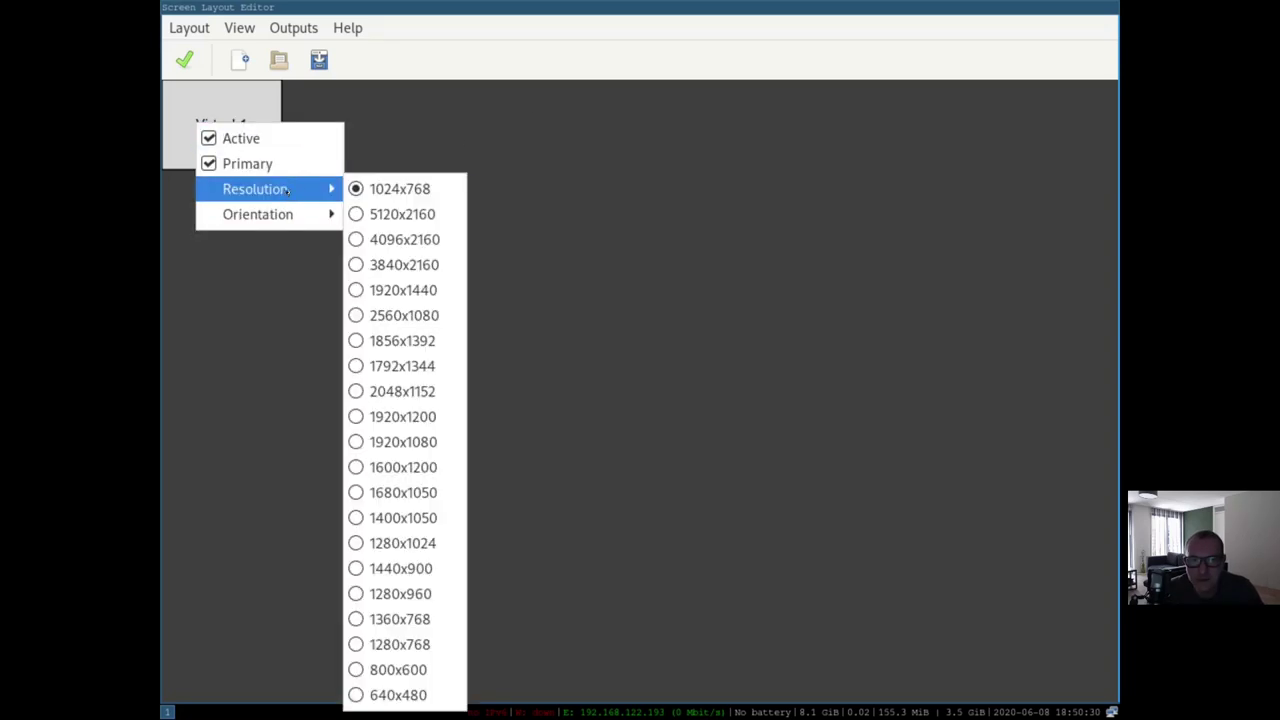
click(436, 447)
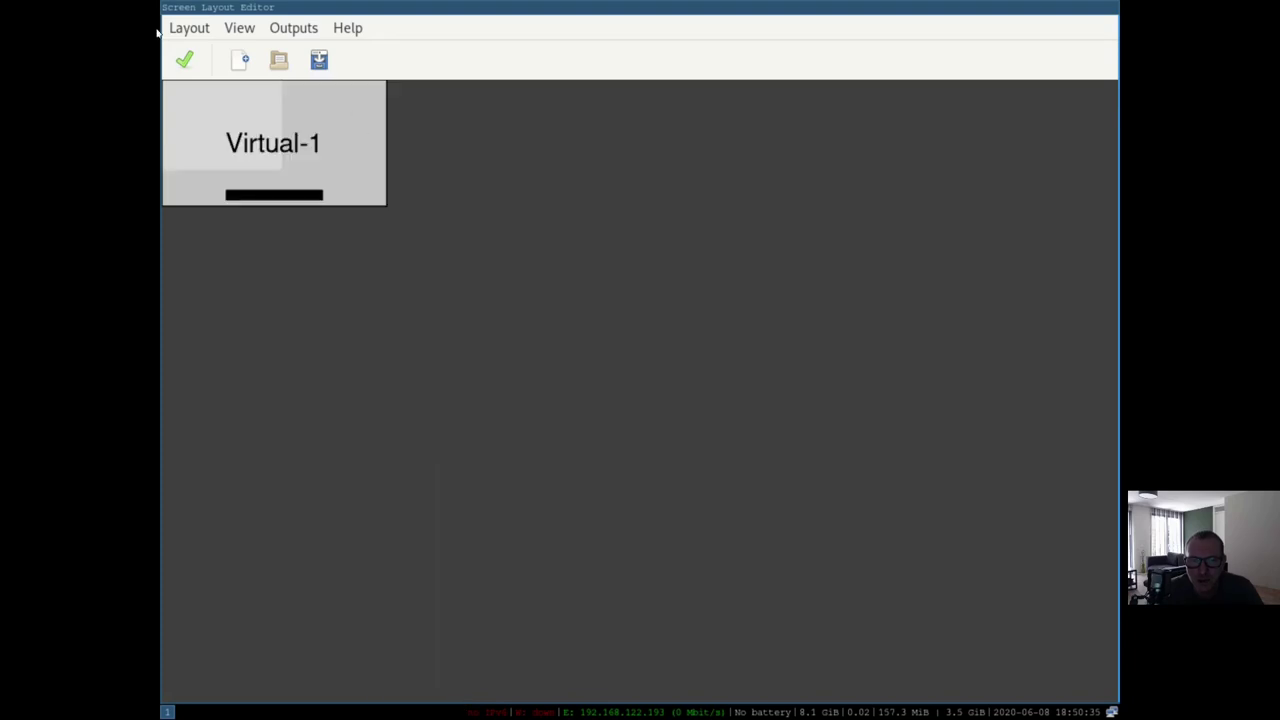
click(184, 59)
Save the layout over the existing Monitor.sh and close ARandR
click(115, 43)
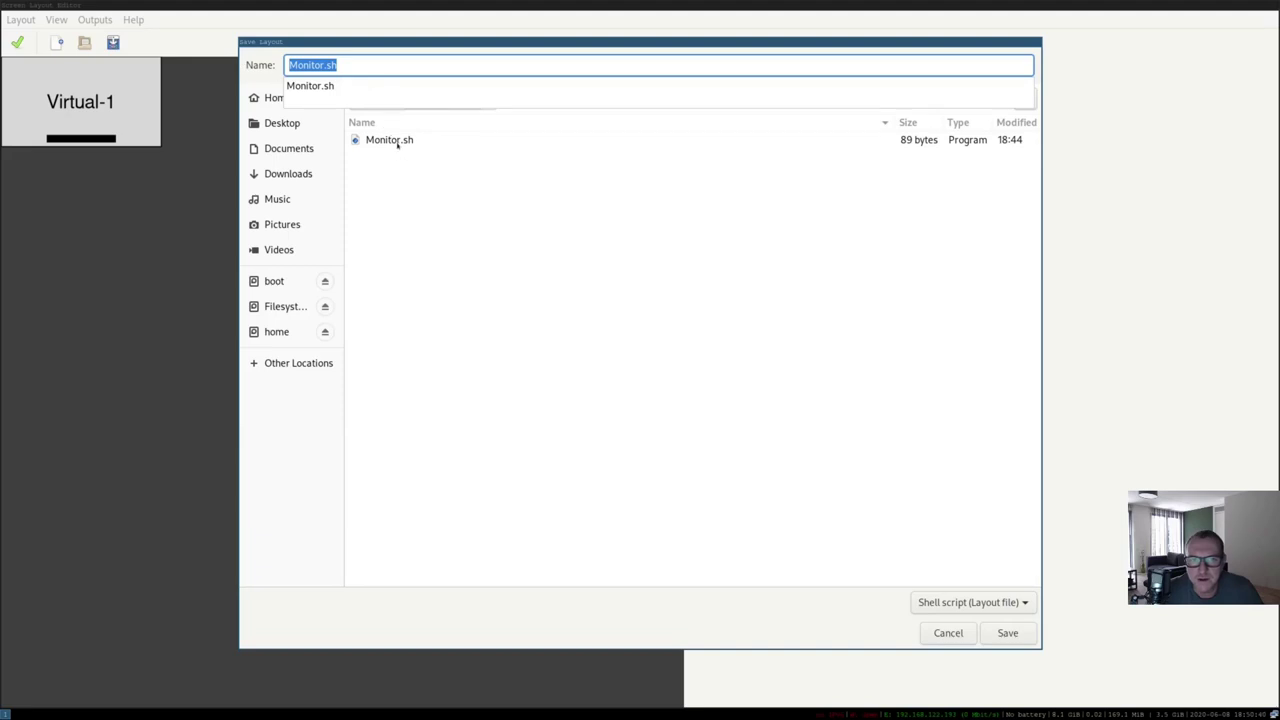
click(1010, 632)
click(770, 376)
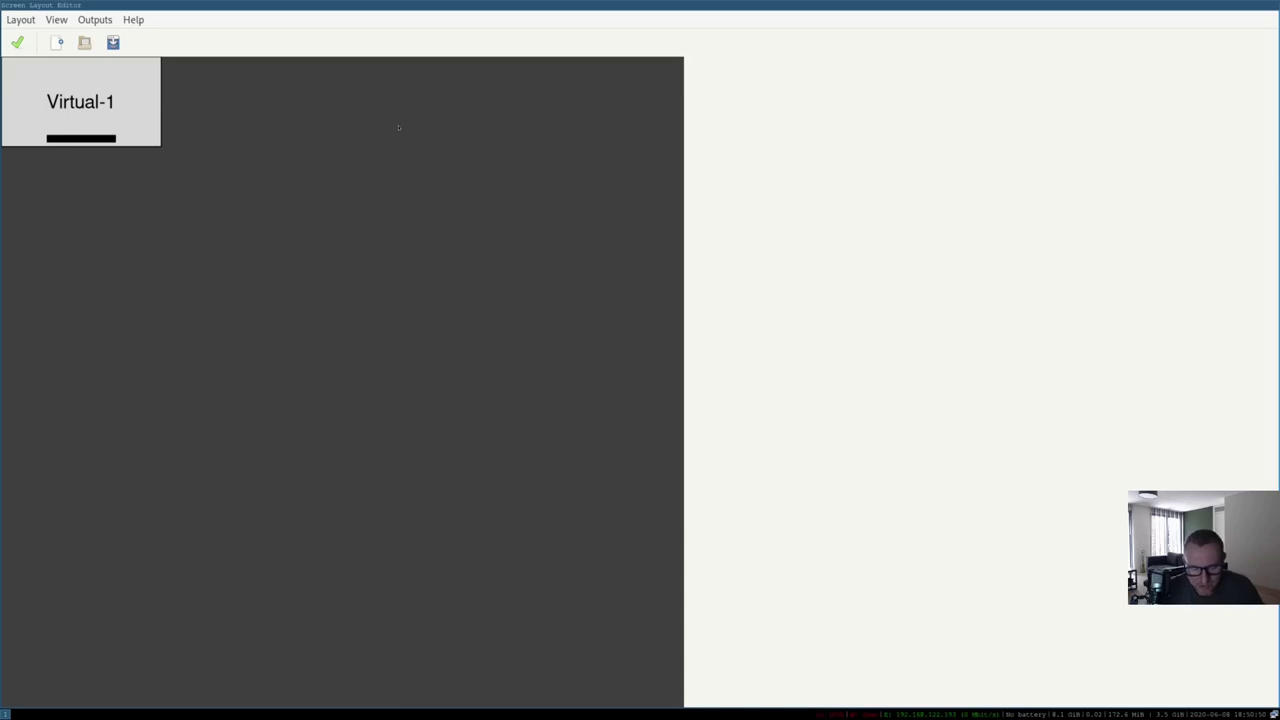
key(ctrl+q)
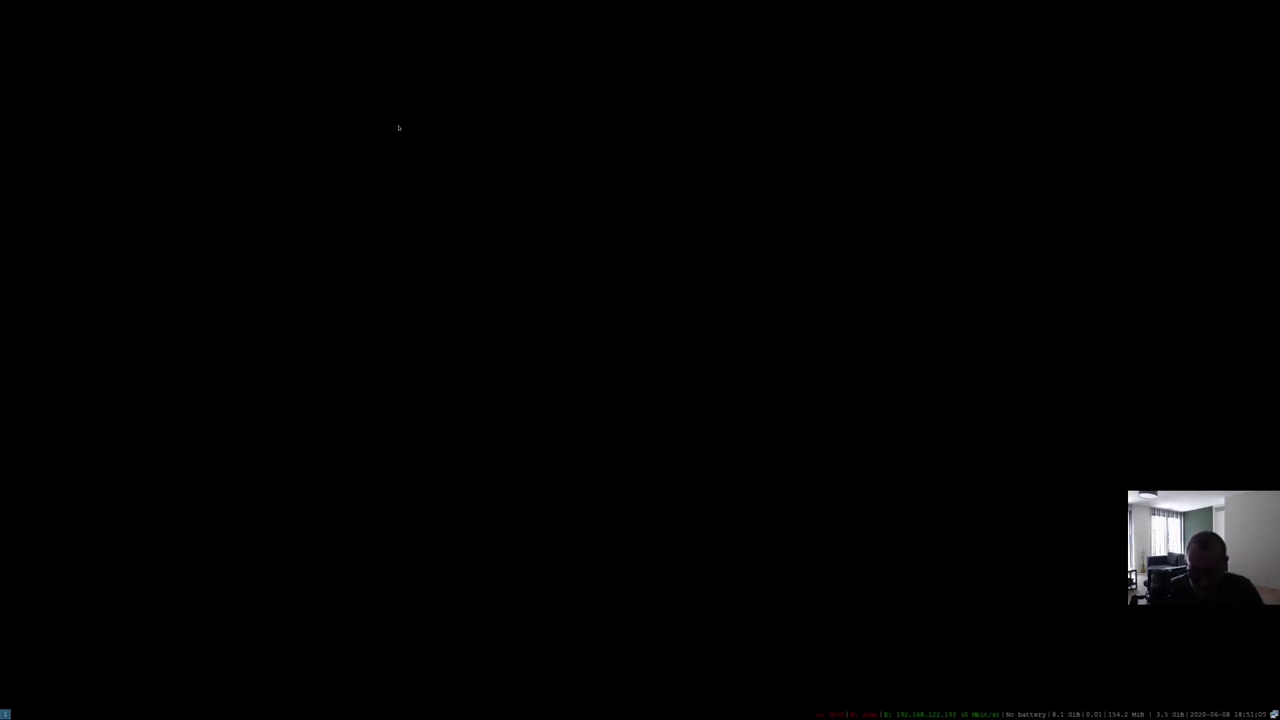
Launch termite from dmenu and enlarge its font
key(super+d)
text(ter)
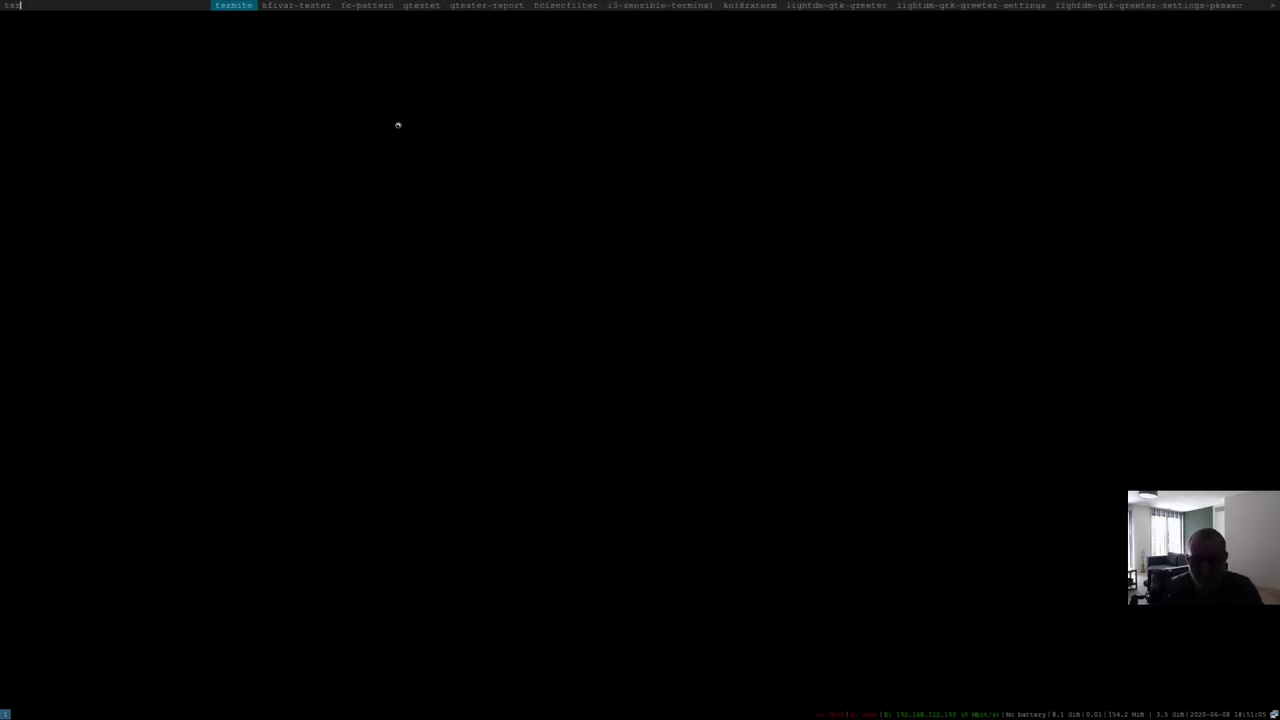
key(Return)
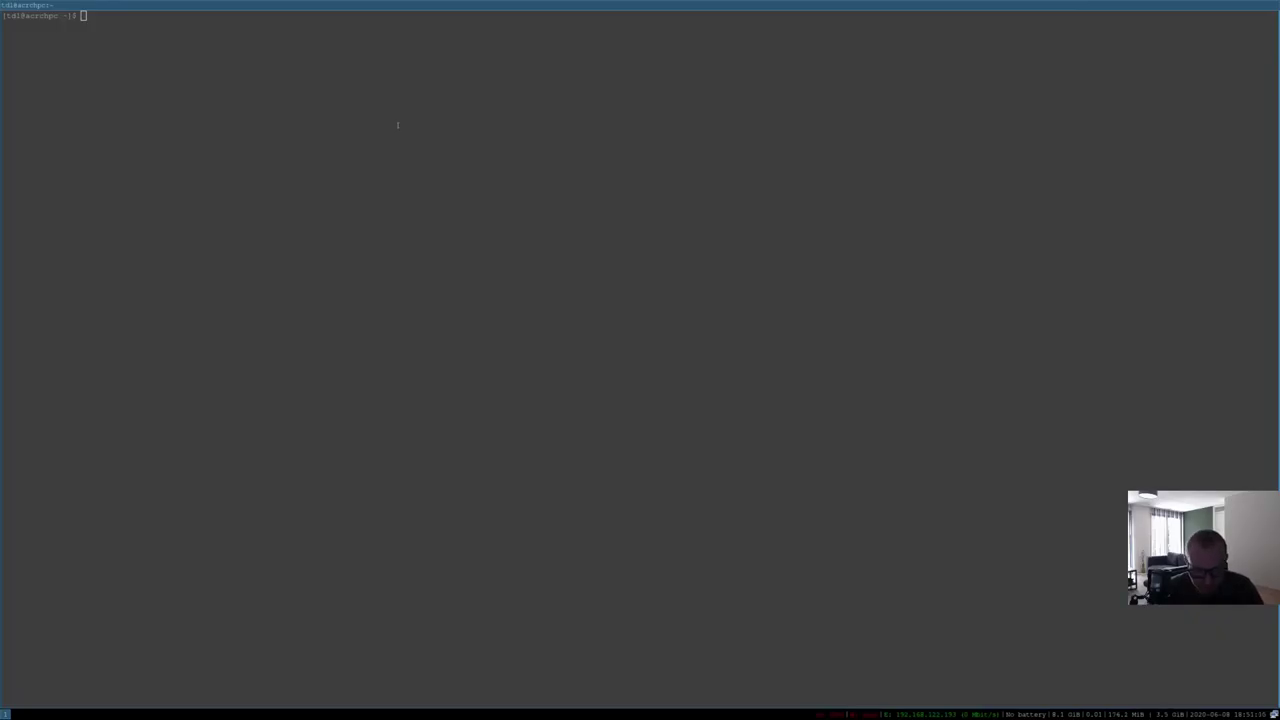
key(ctrl+plus)
key(ctrl+plus)
key(ctrl+plus)
key(ctrl+plus)
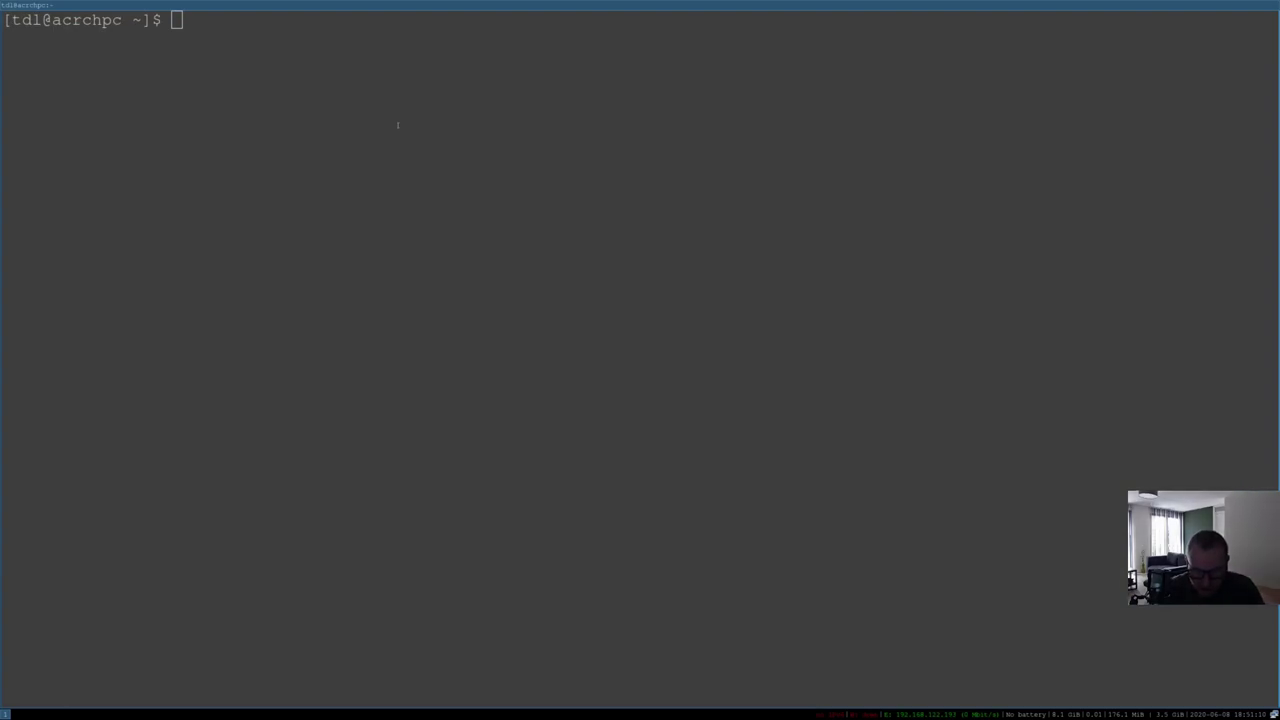
Open .config/i3/config in vim
text(v)
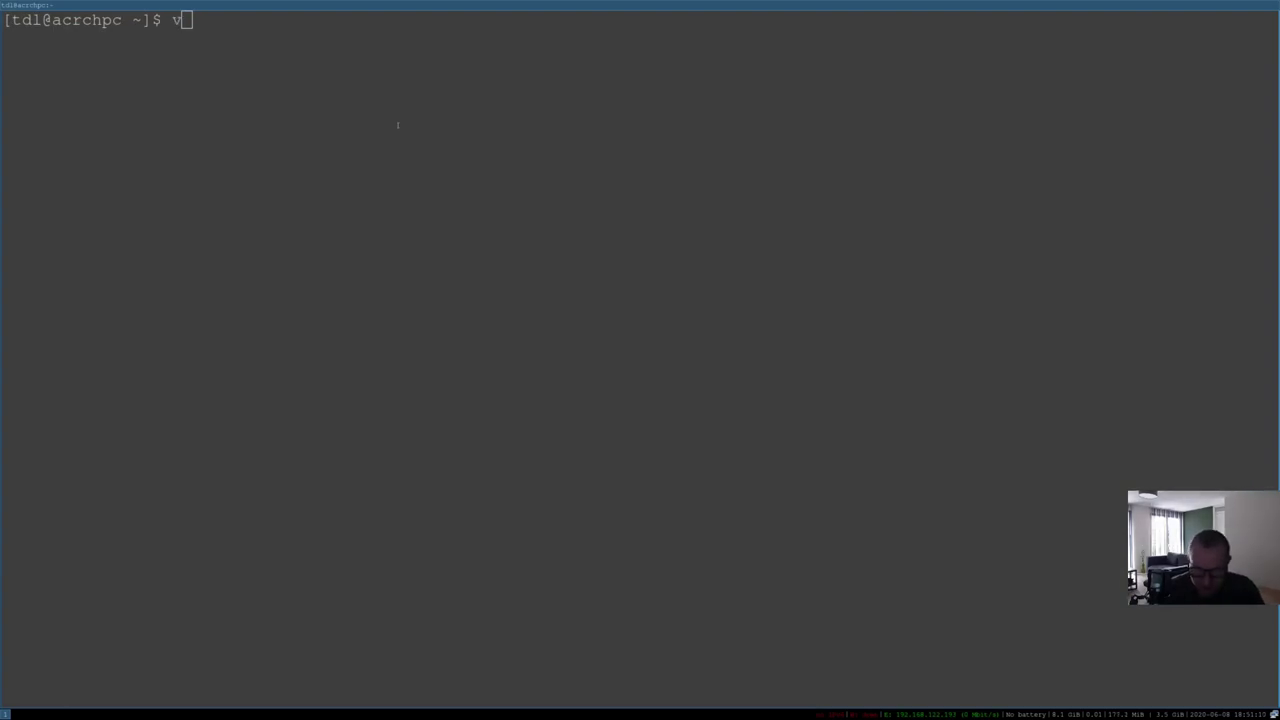
text(im .con)
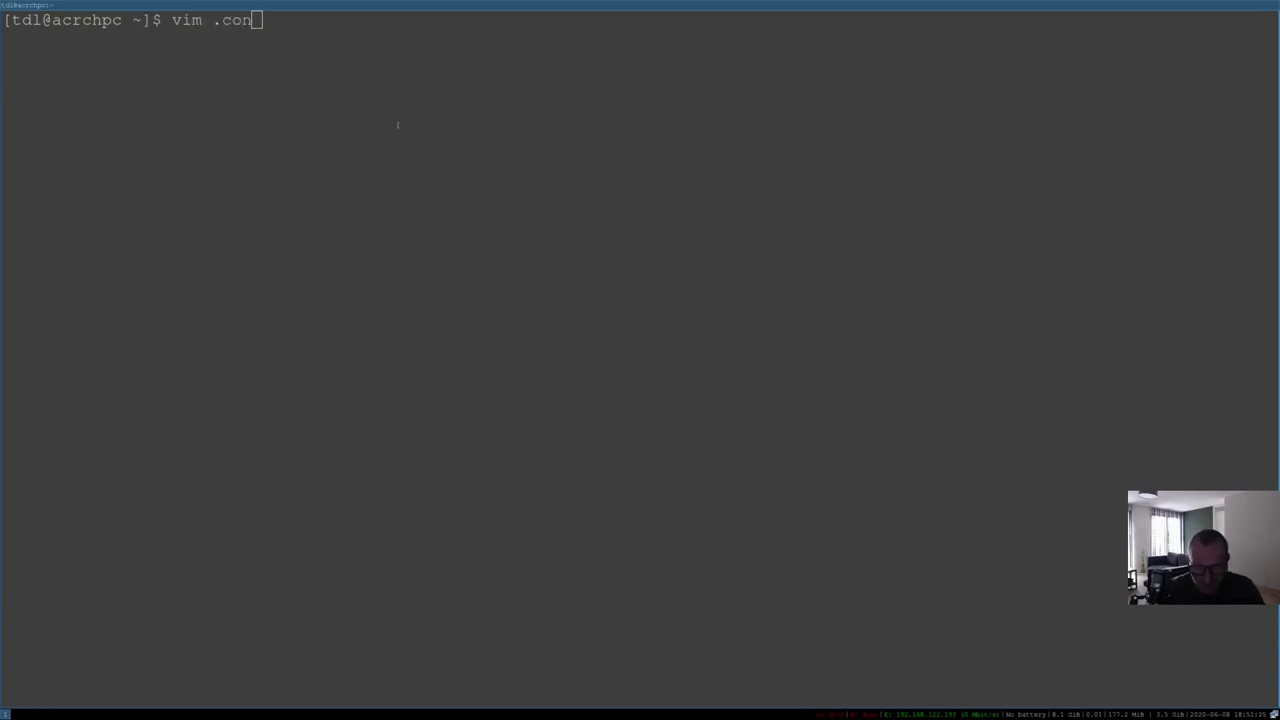
text(fig/i3)
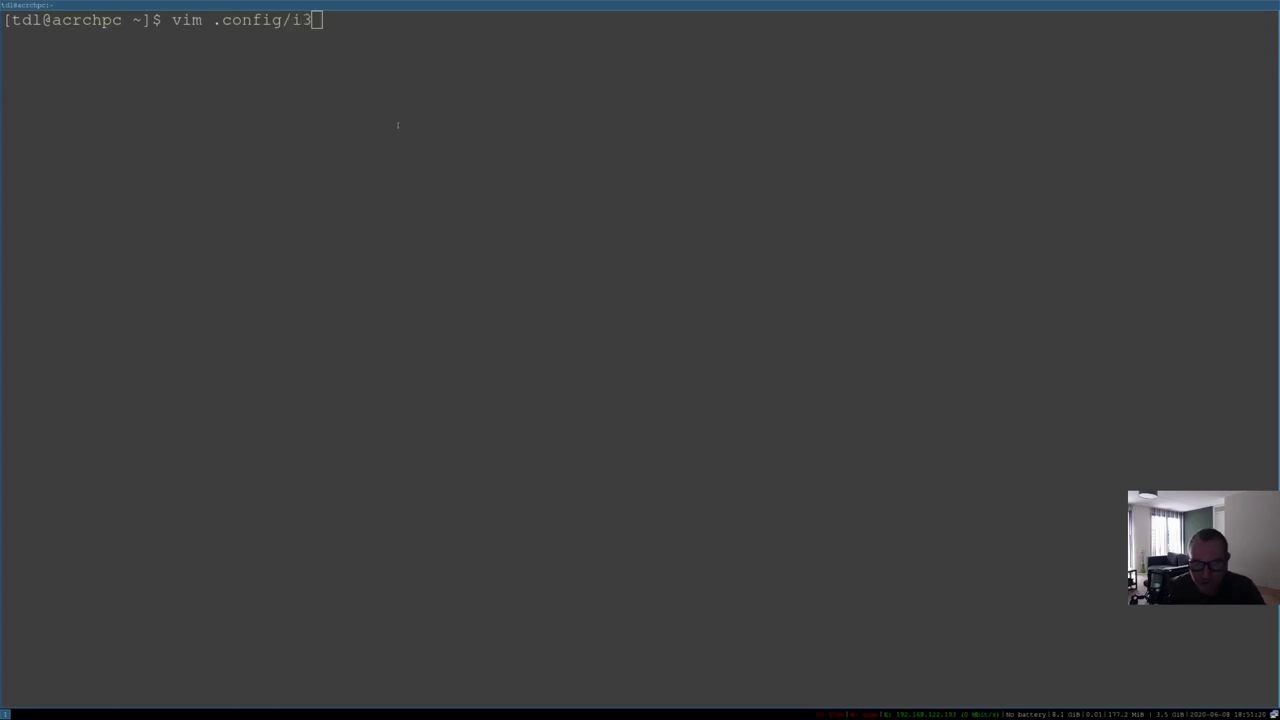
text(/con)
key(Tab)
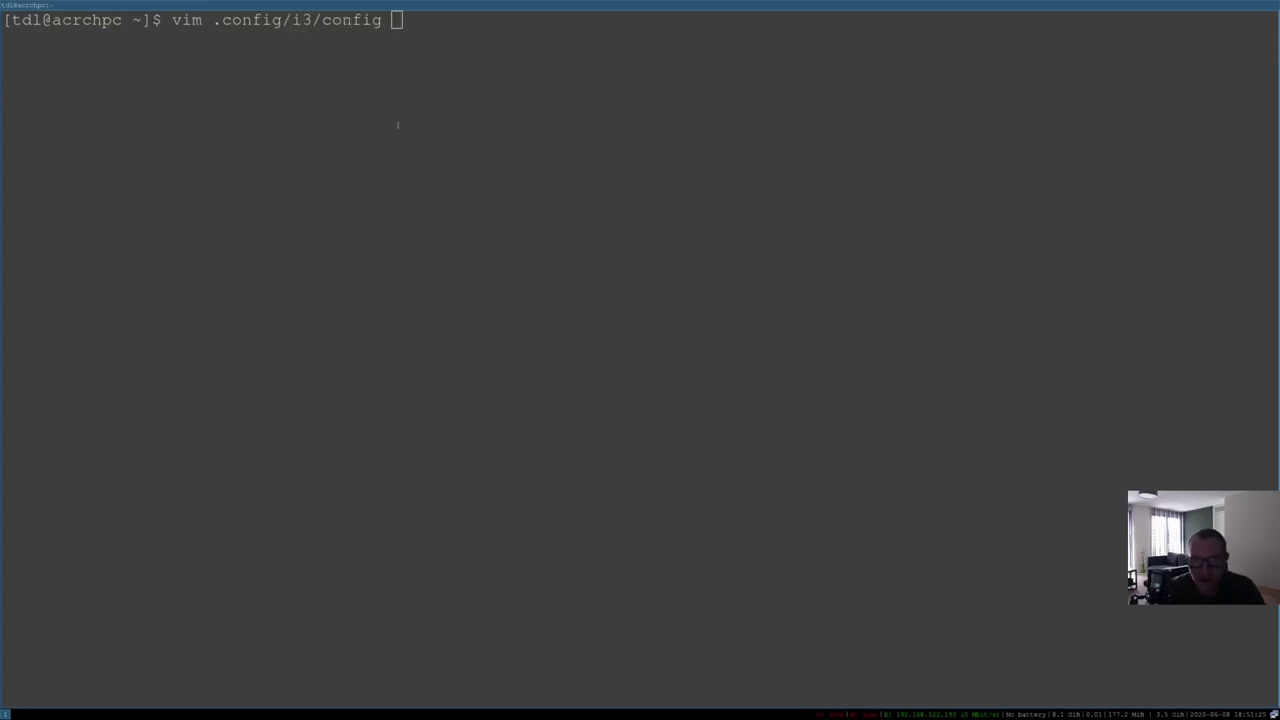
key(Return)
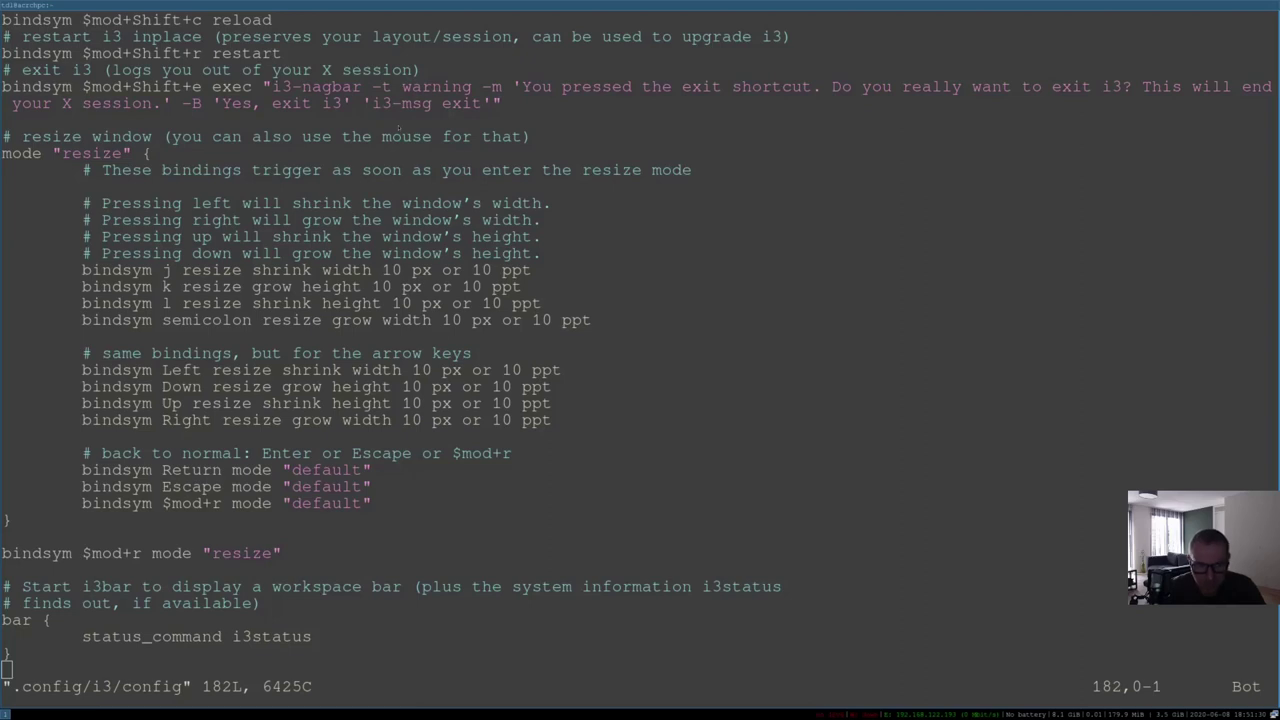
Add a new last line reading 'exec --no-startup-id' to the i3 config
key(Up)
key(Up)
key(Up)
key(Down)
key(Down)
key(Down)
key(i)
key(Return)
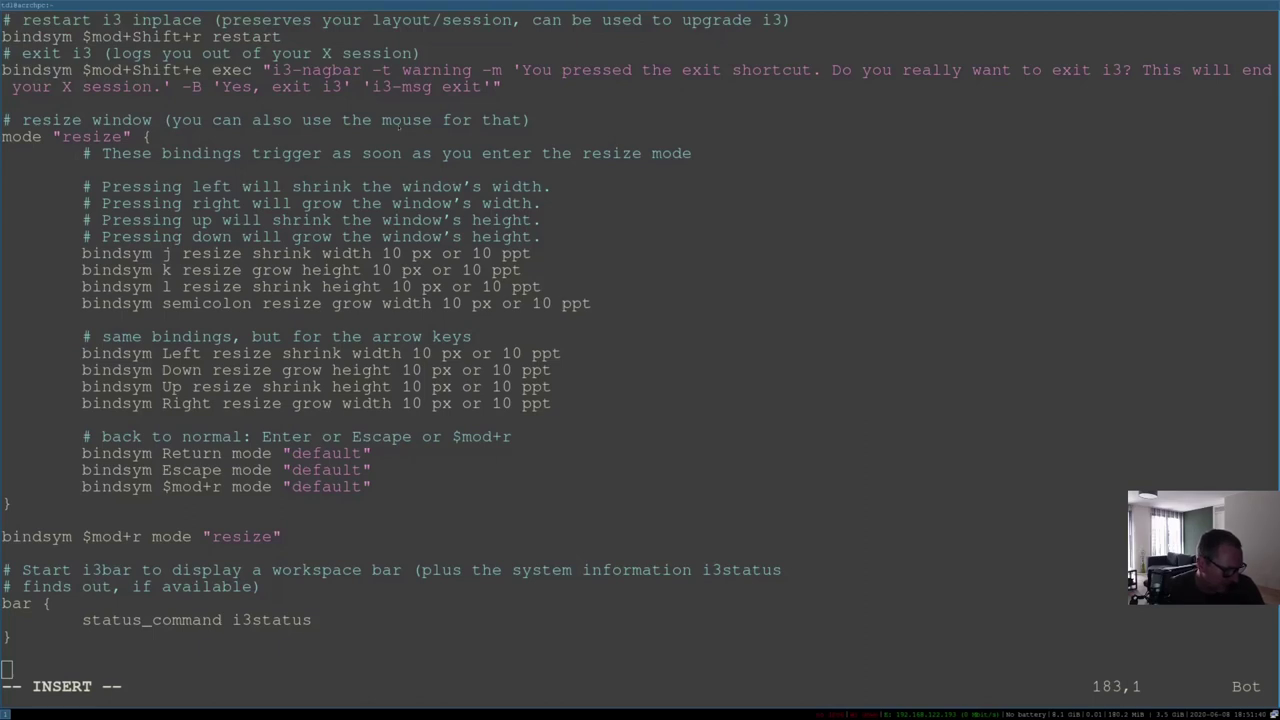
text(exec)
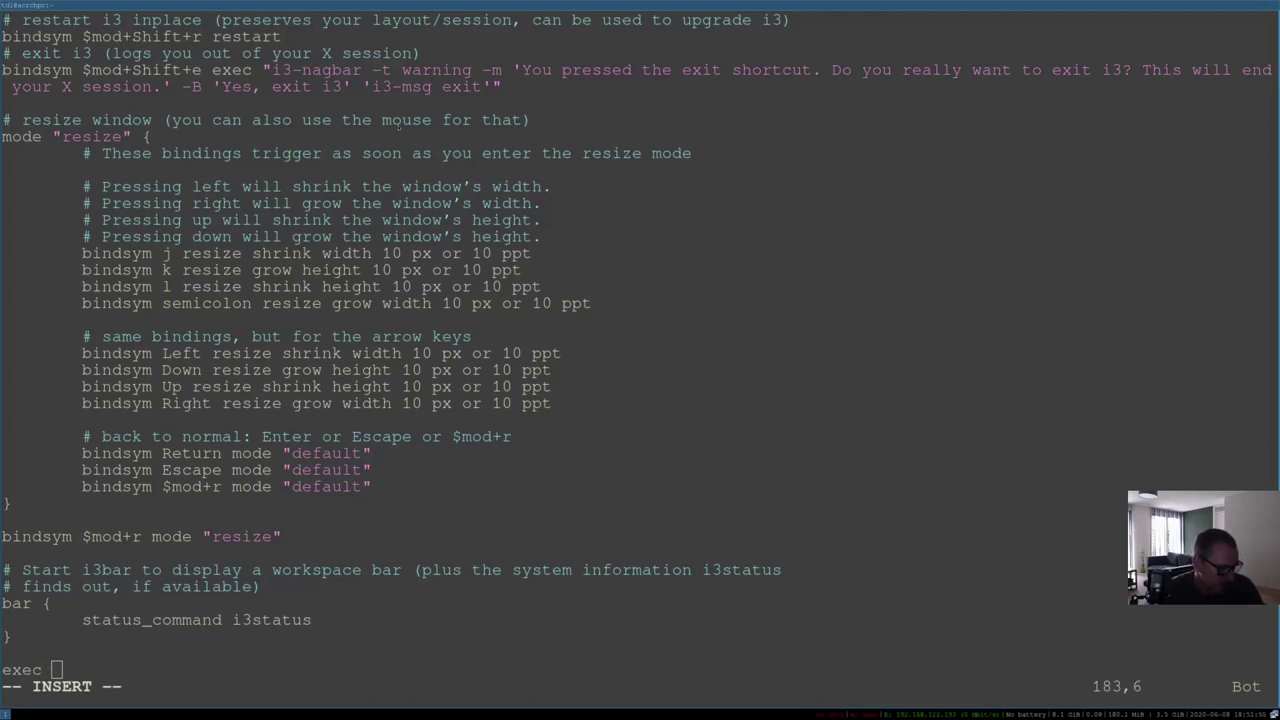
text( --no)
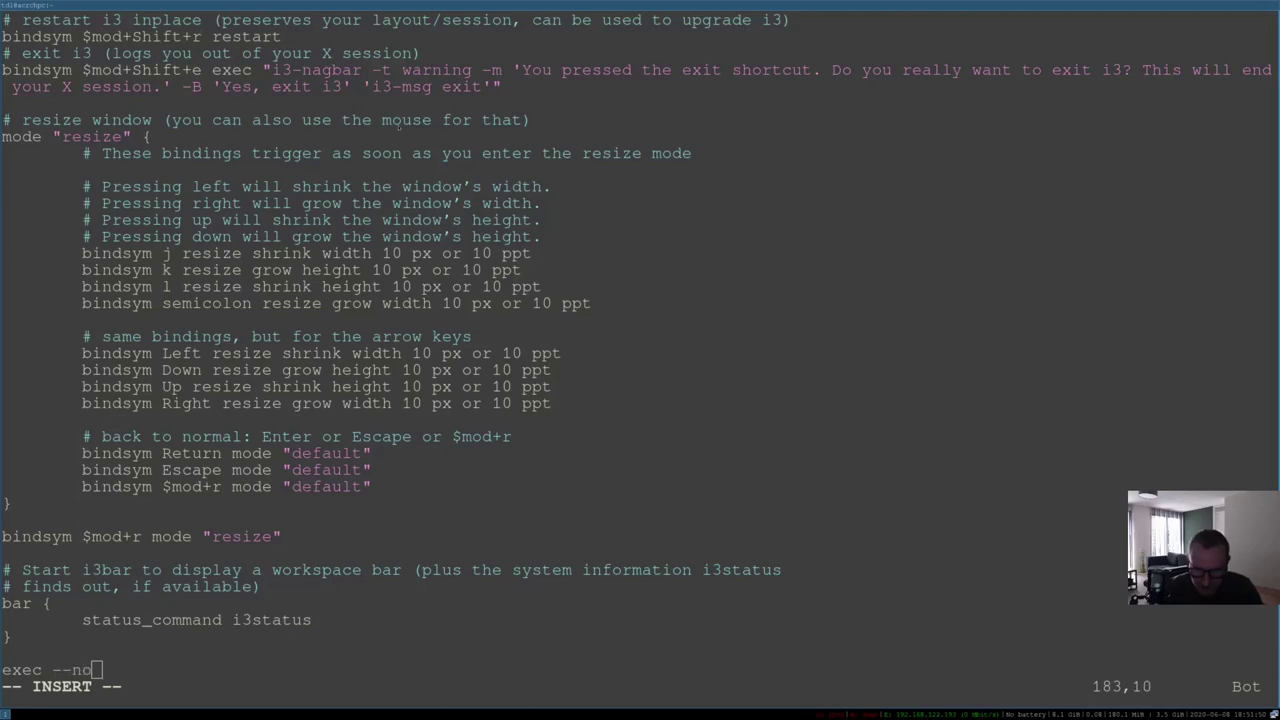
text(-start)
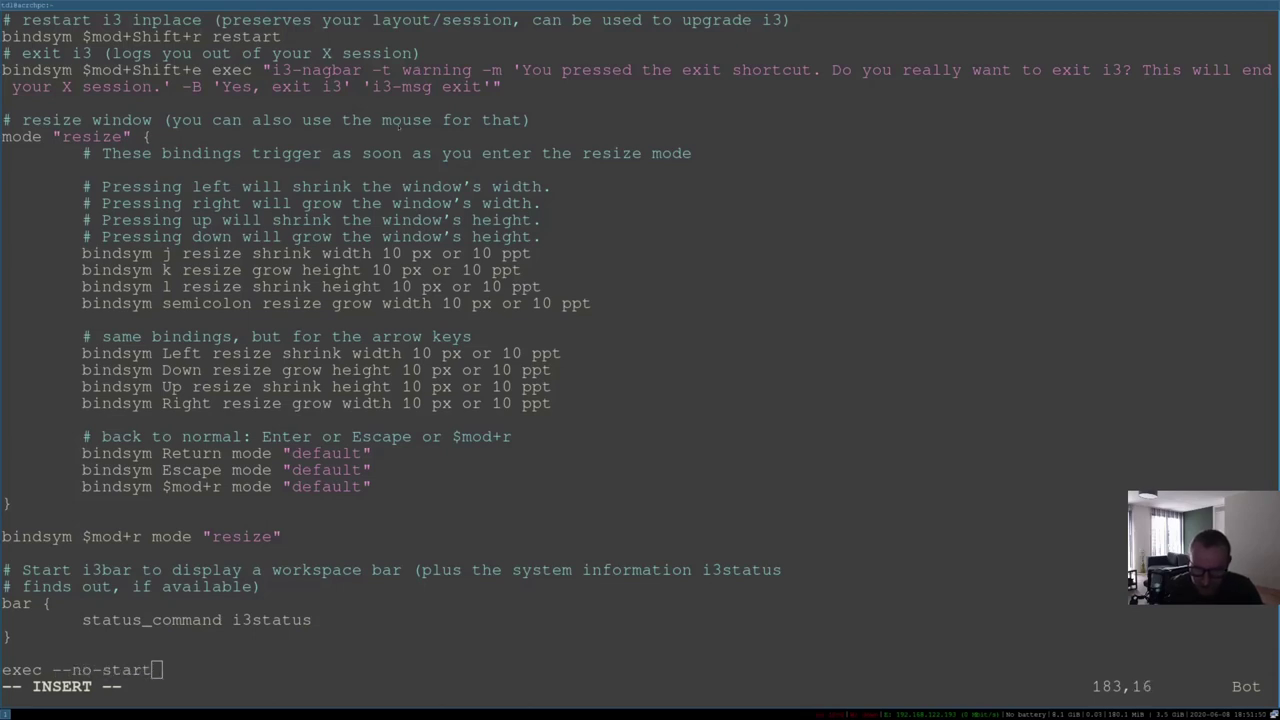
text(up-id)
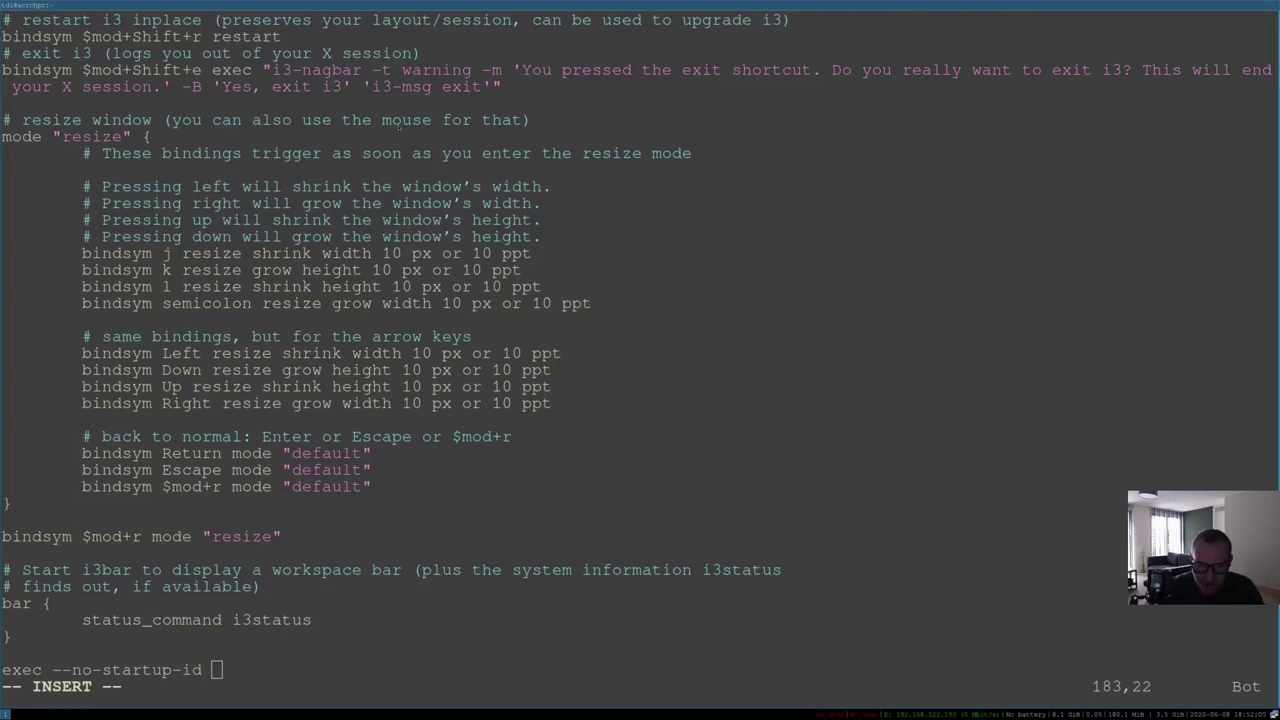
key(Escape)
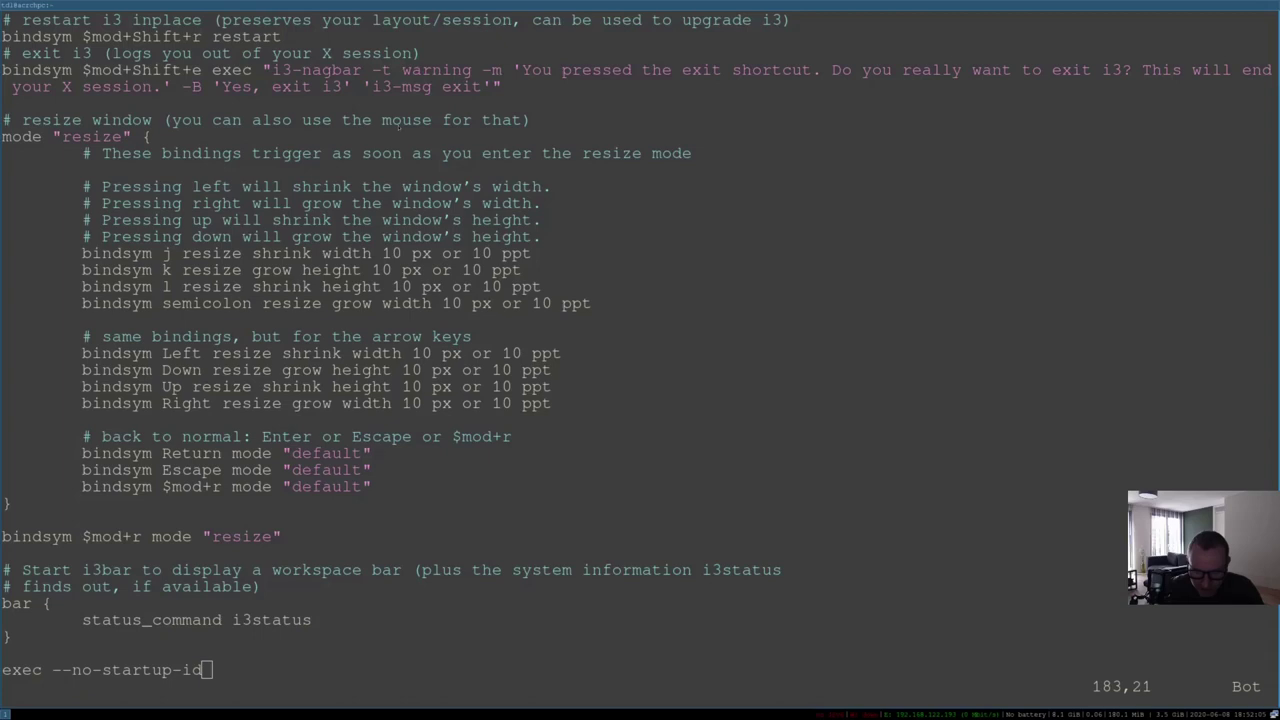
Run :e .screenlayout/Monitor.sh to open the saved layout script
text(:E)
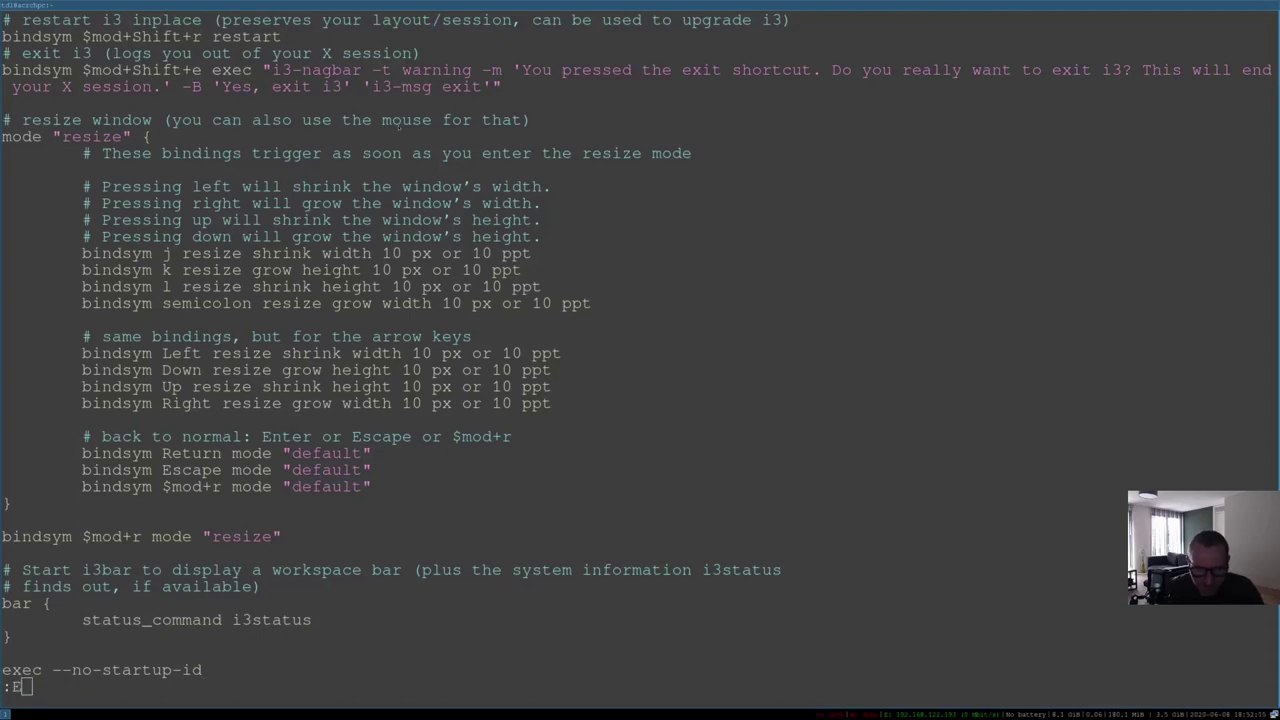
key(BackSpace)
text(e)
key(Tab)
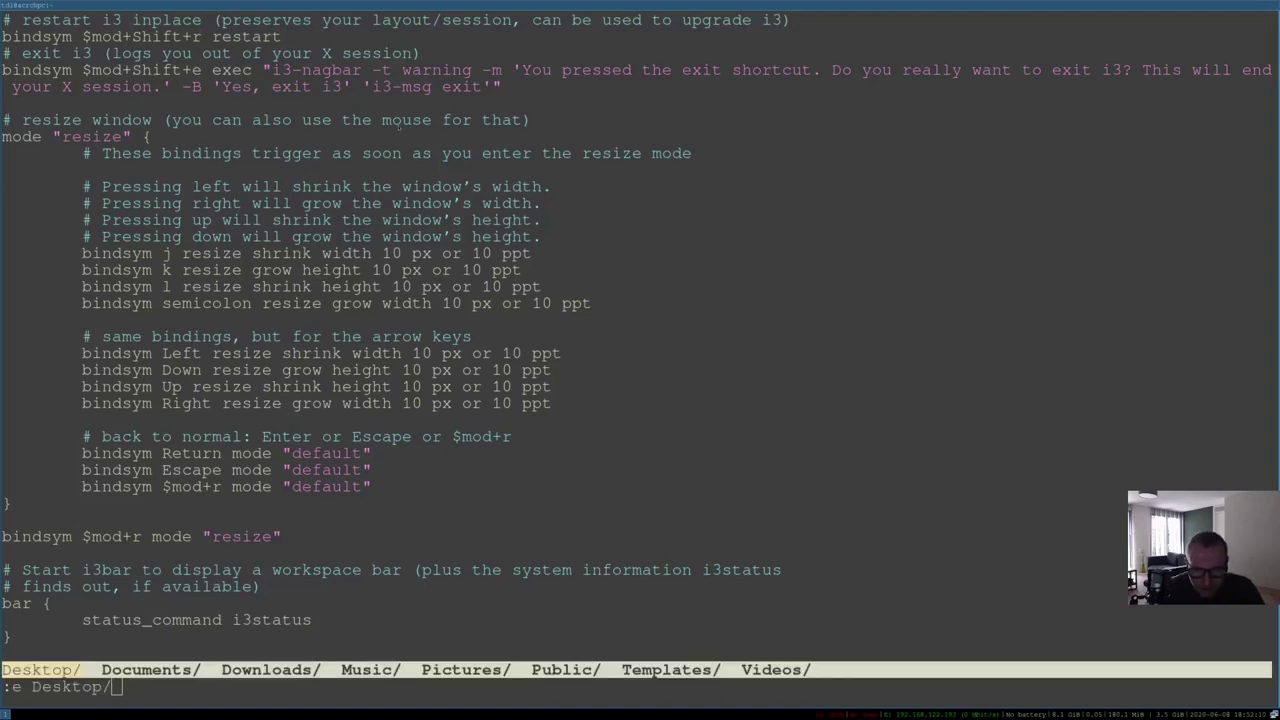
key(BackSpace)
key(BackSpace)
key(BackSpace)
key(BackSpace)
key(BackSpace)
key(BackSpace)
key(BackSpace)
key(BackSpace)
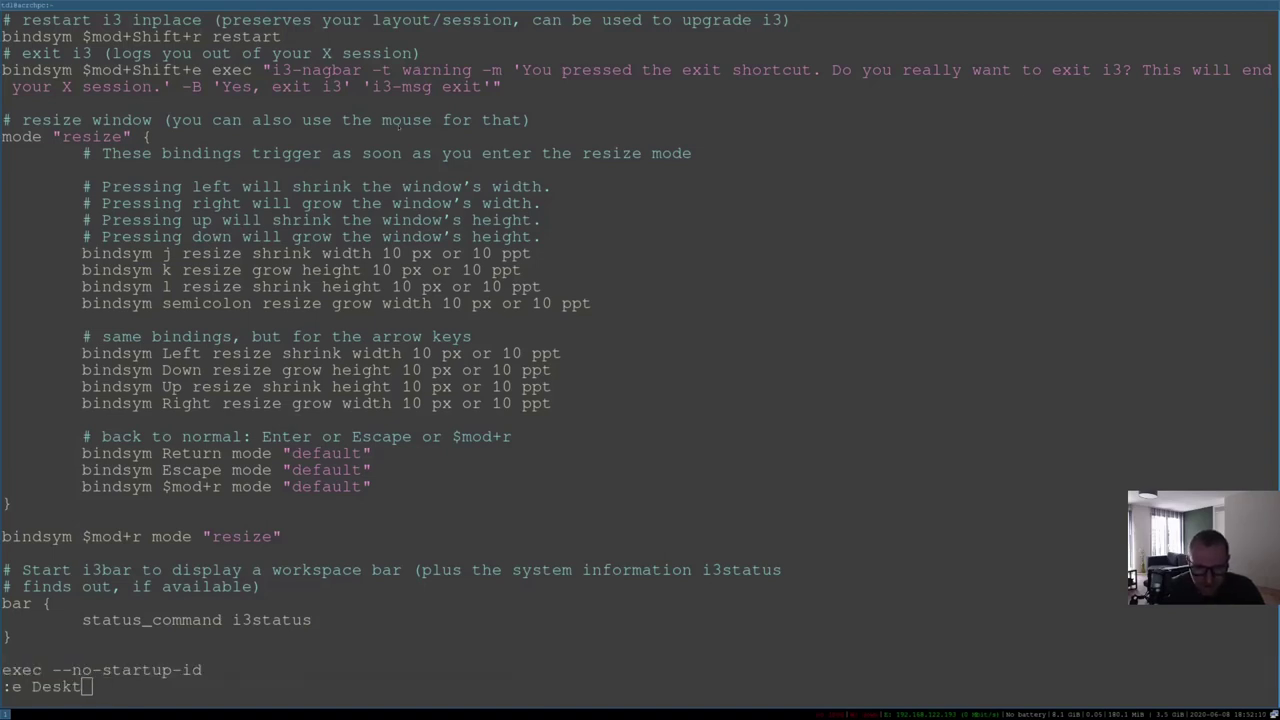
text(.scr)
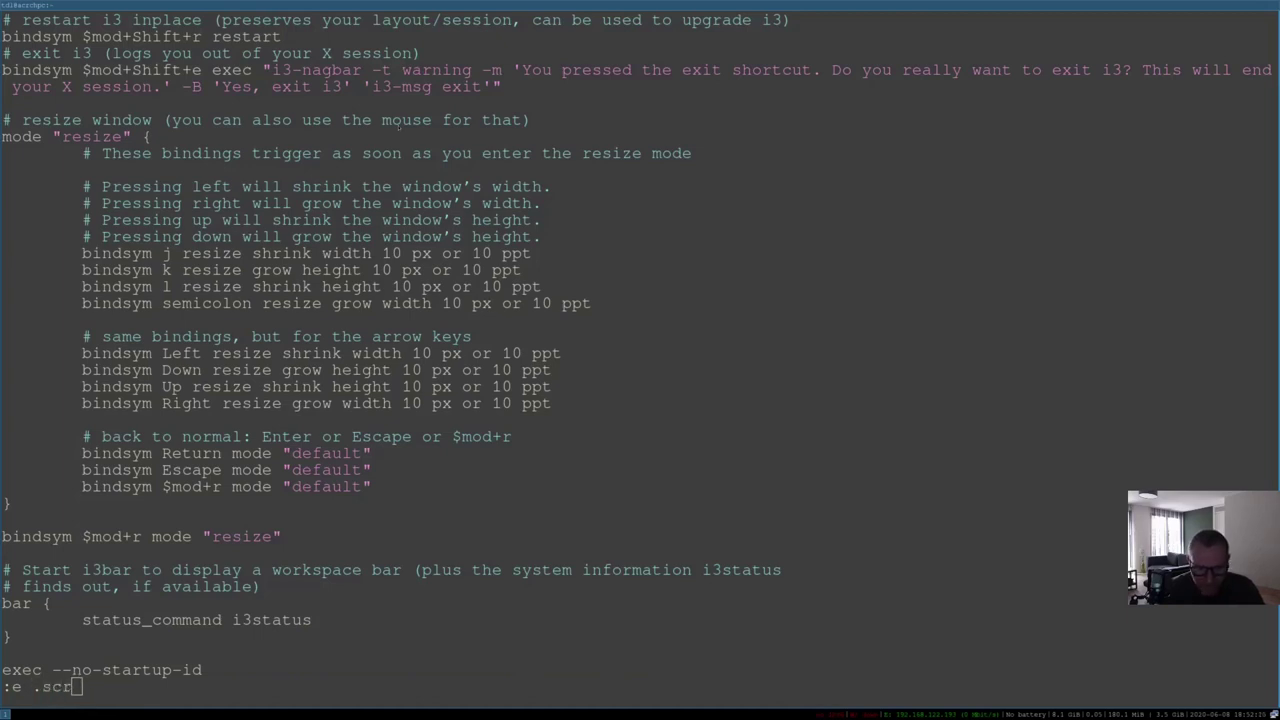
key(Tab)
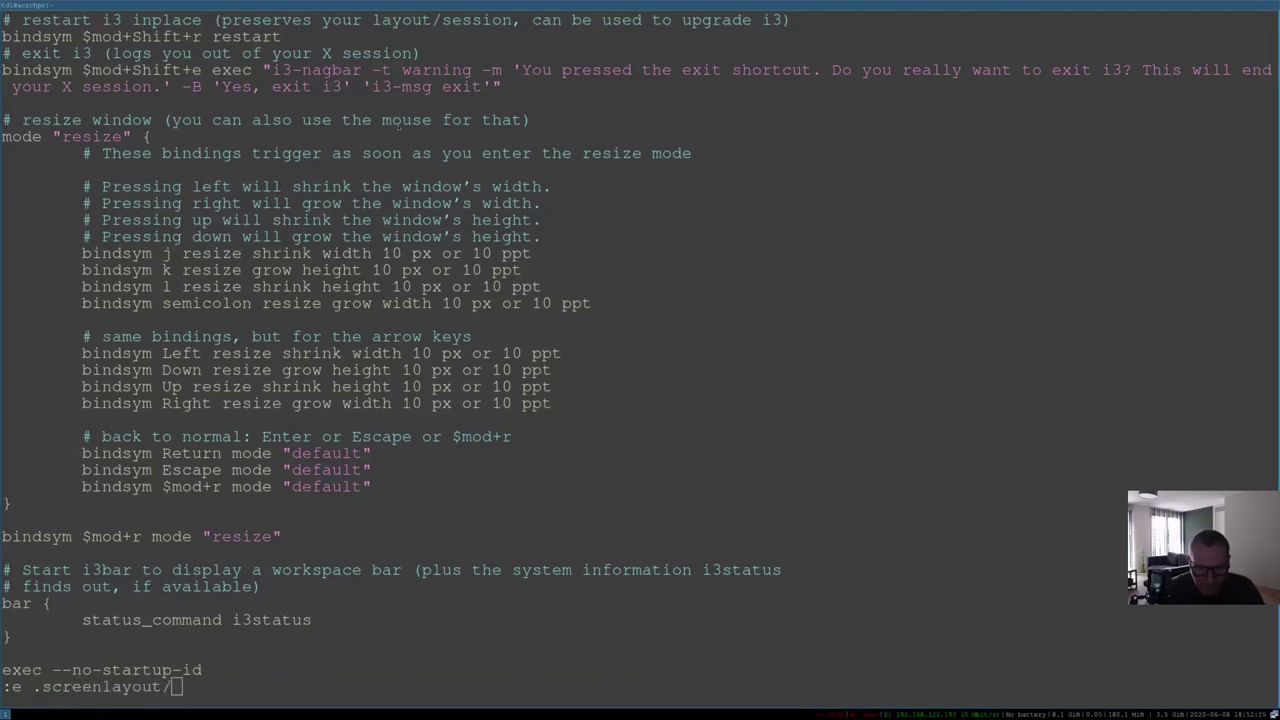
text(M)
key(Tab)
Copy the xrandr line from Monitor.sh, then reopen .config/i3/config with :e
key(Return)
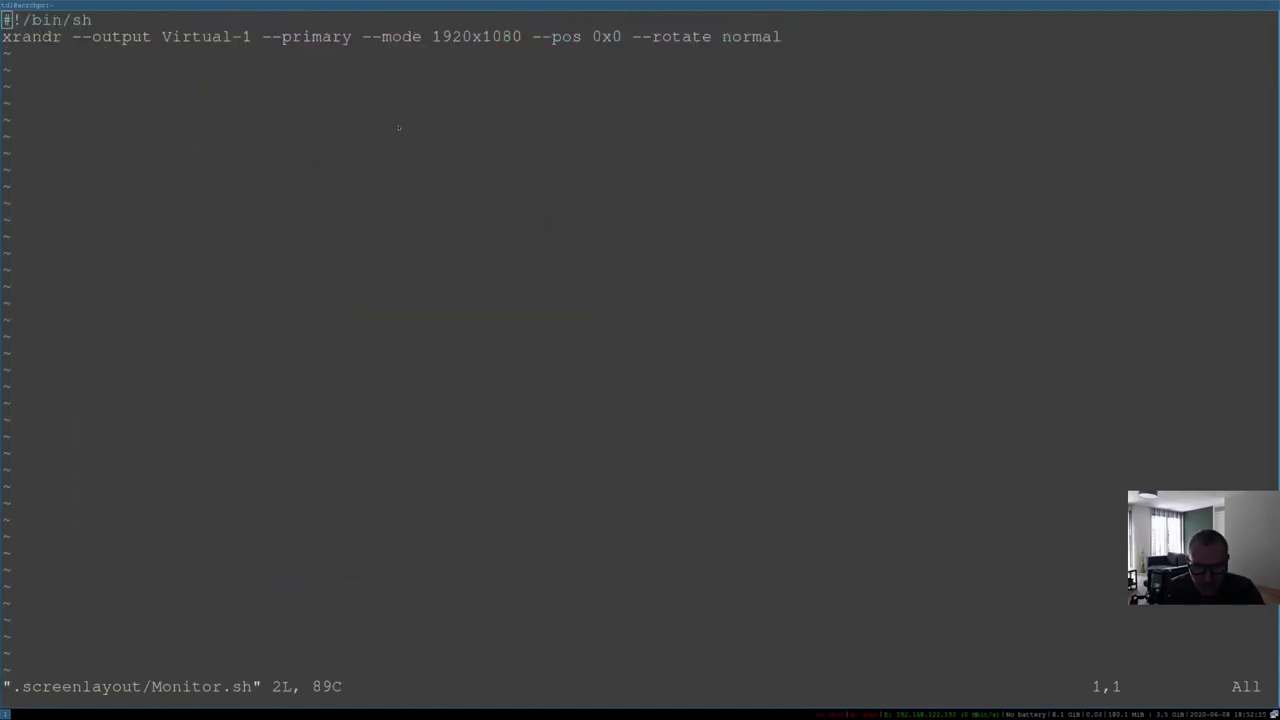
key(j)
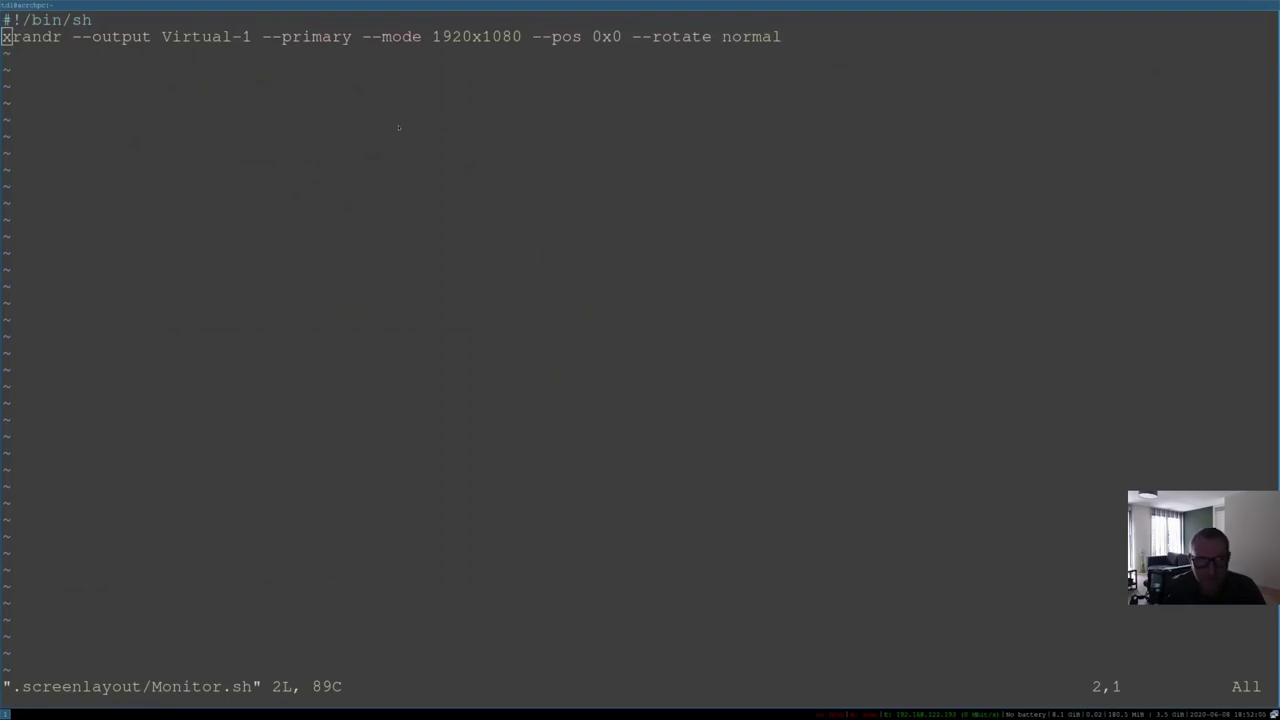
text(:e)
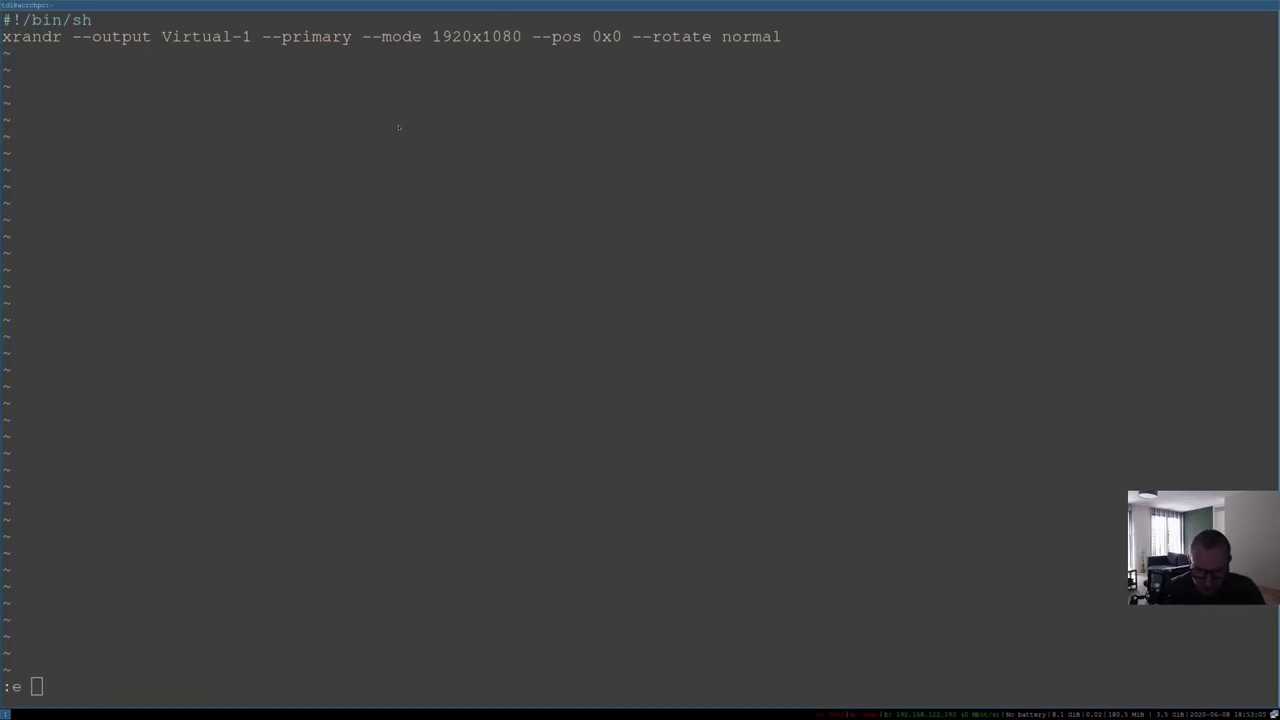
text( c)
key(BackSpace)
text(.c)
key(Tab)
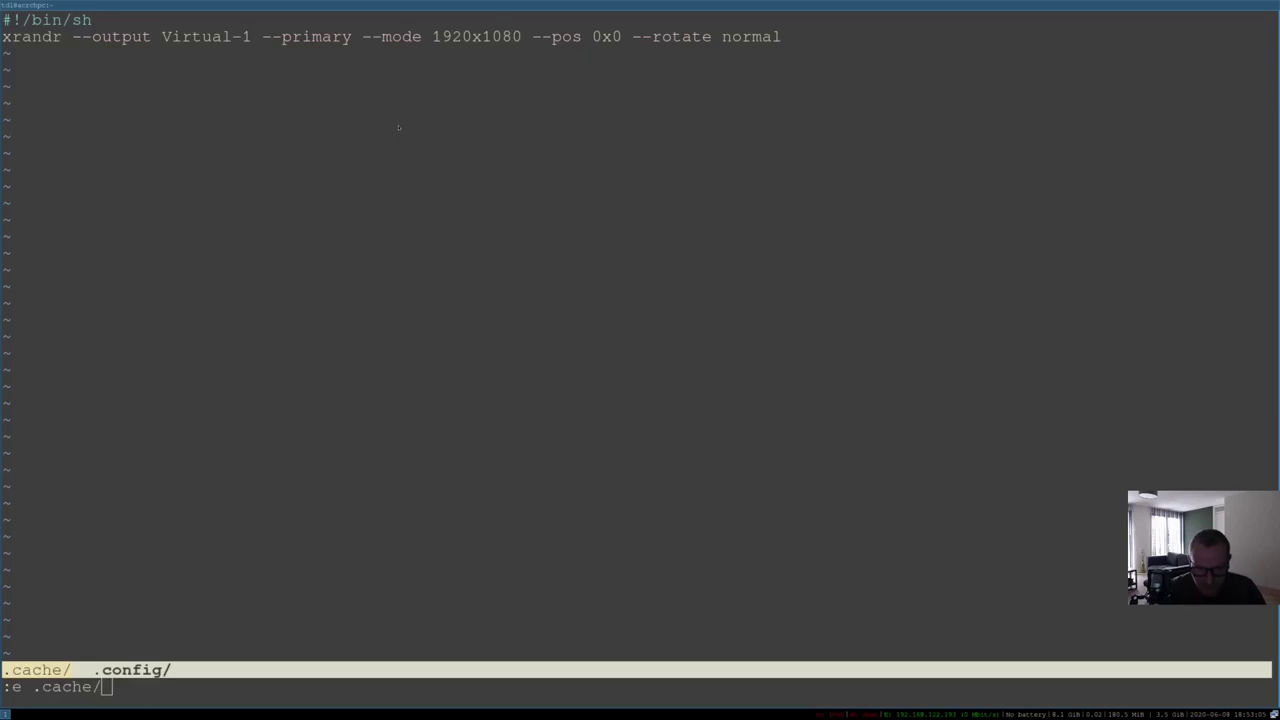
key(BackSpace)
key(BackSpace)
key(BackSpace)
key(BackSpace)
key(BackSpace)
text(o)
key(Tab)
text(i)
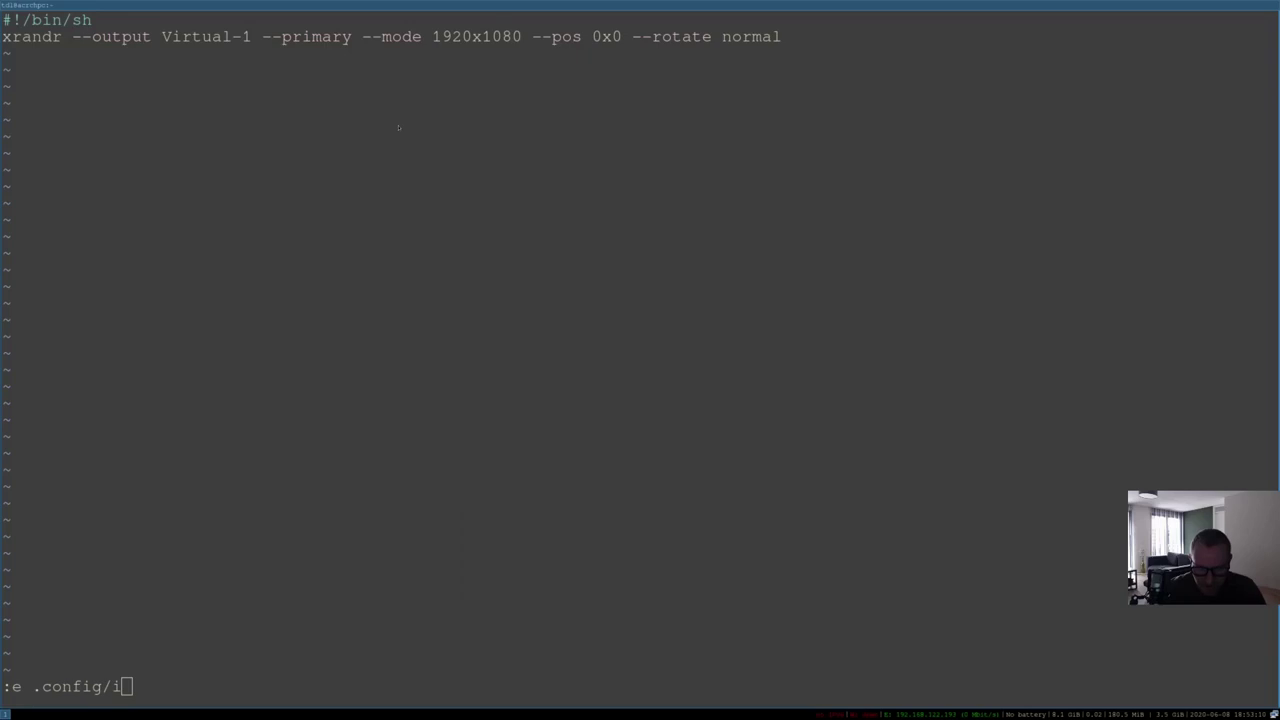
text(3/config)
key(Return)
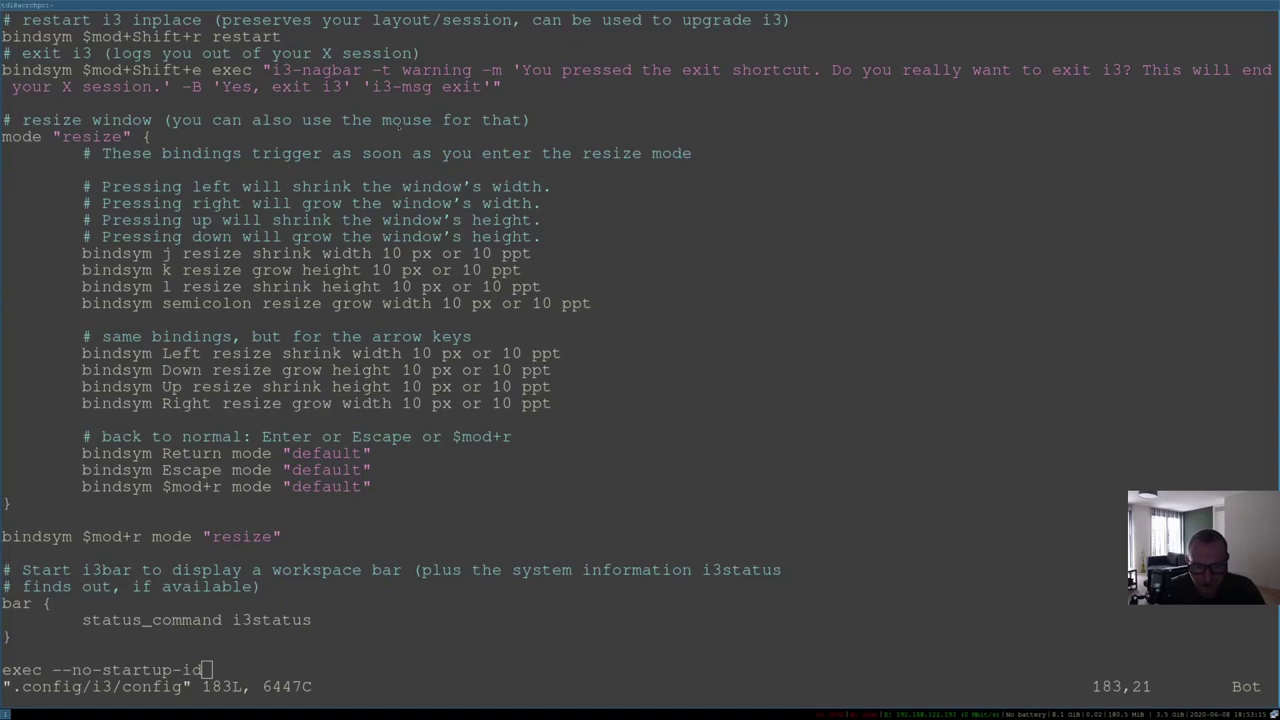
Append the xrandr Virtual-1 1920x1080 command to the exec line, save with :wq, and request exiting i3
key(A)
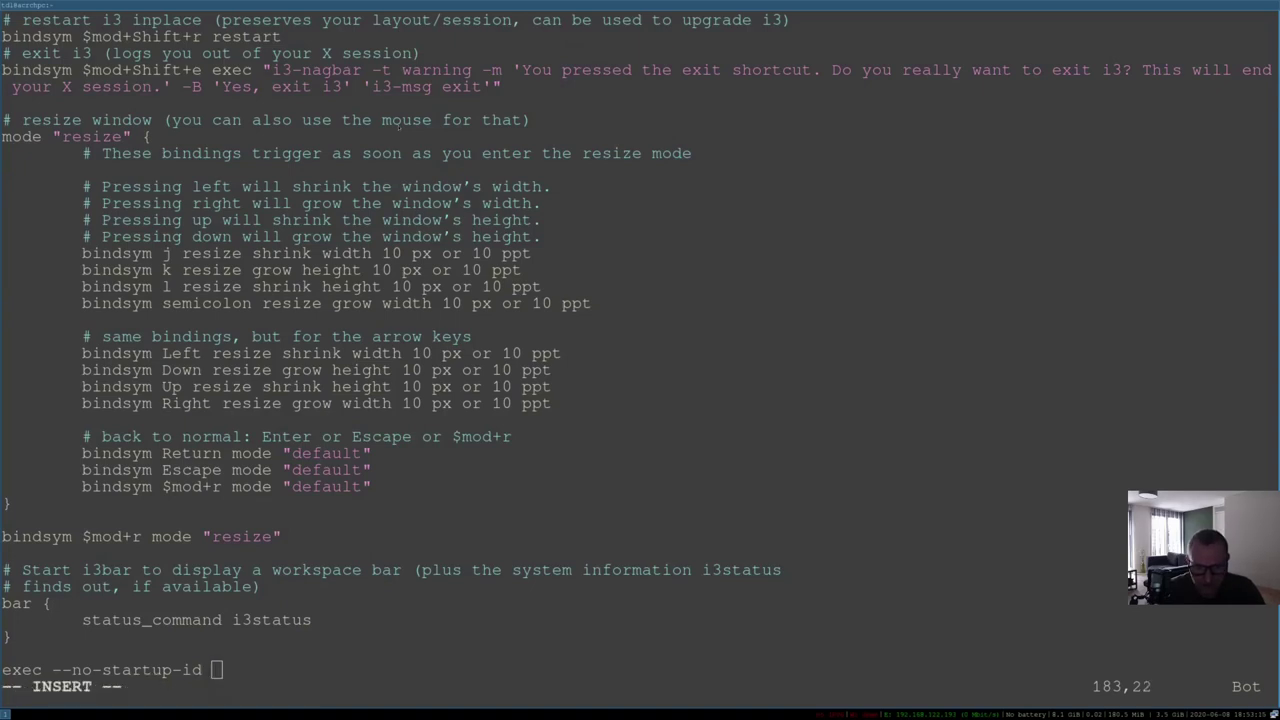
text(xrandr --output Virtual-1 --primary --mode 1920x1080 --pos 0x0 --rotate normal)
key(End)
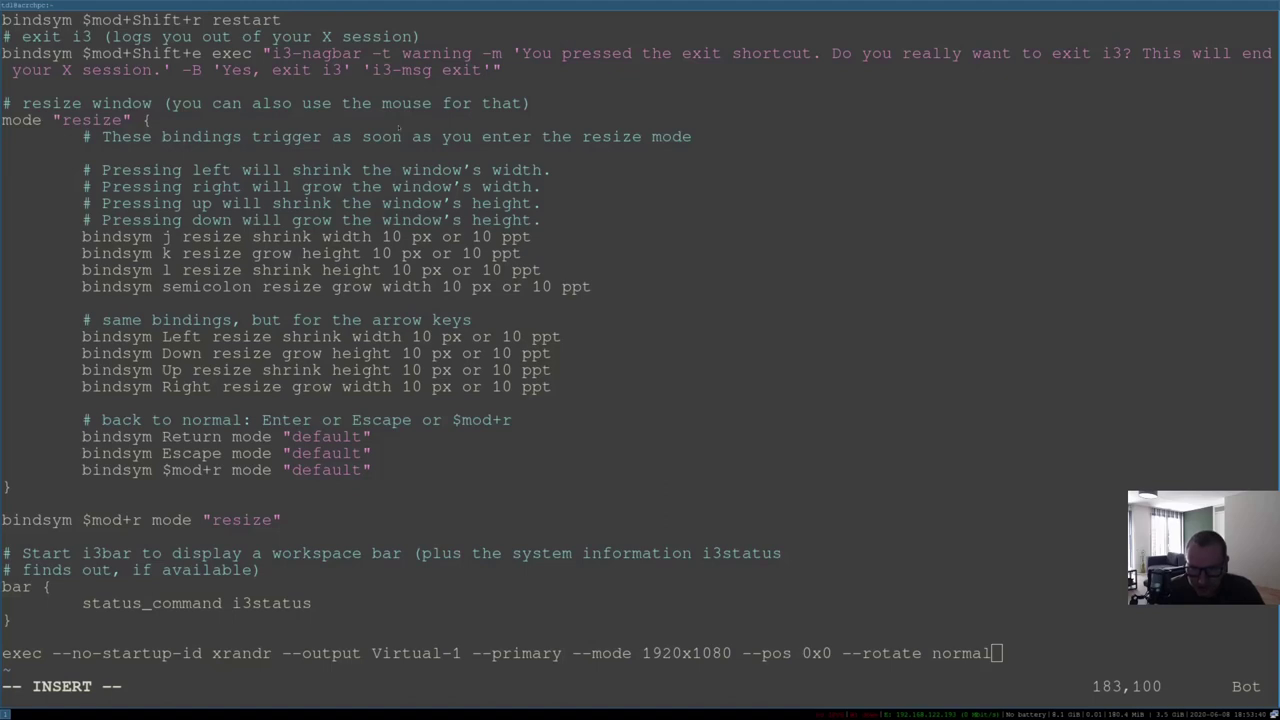
key(Escape)
text(:wq)
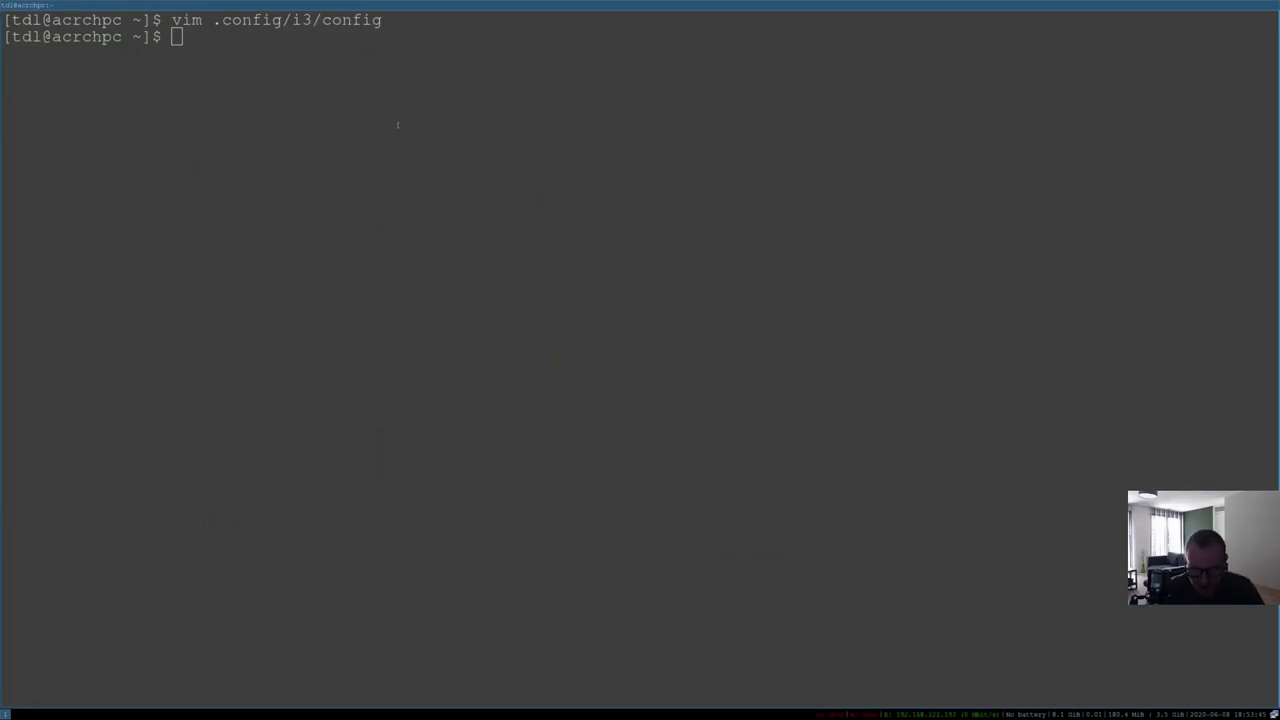
key(super+shift+e)
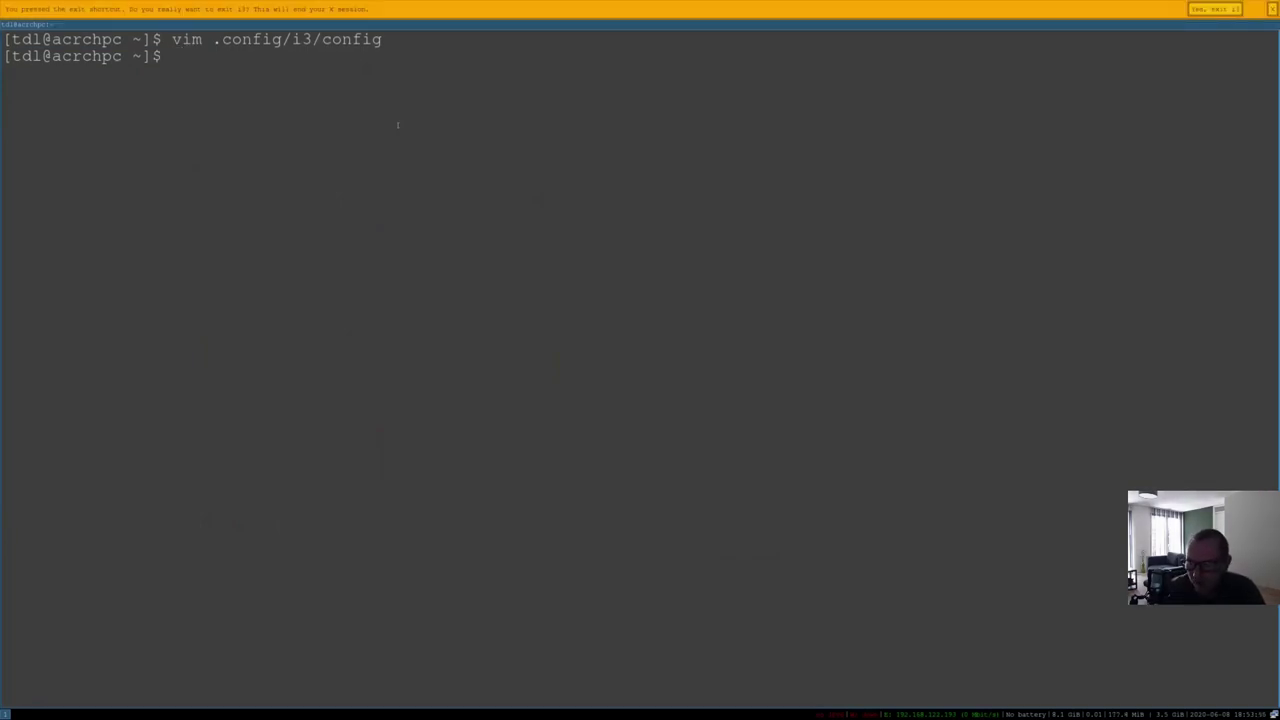
Confirm 'Yes, exit i3' and log back in at LightDM with the account password
click(1215, 9)
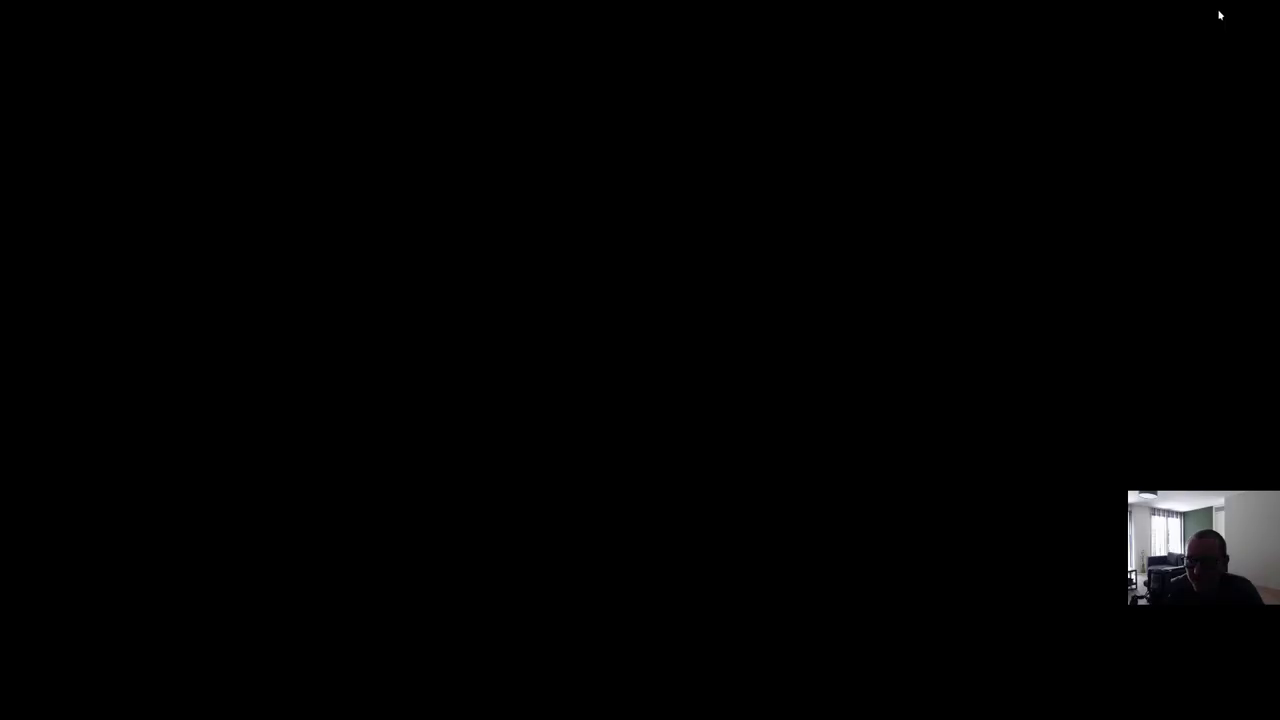
text(••)
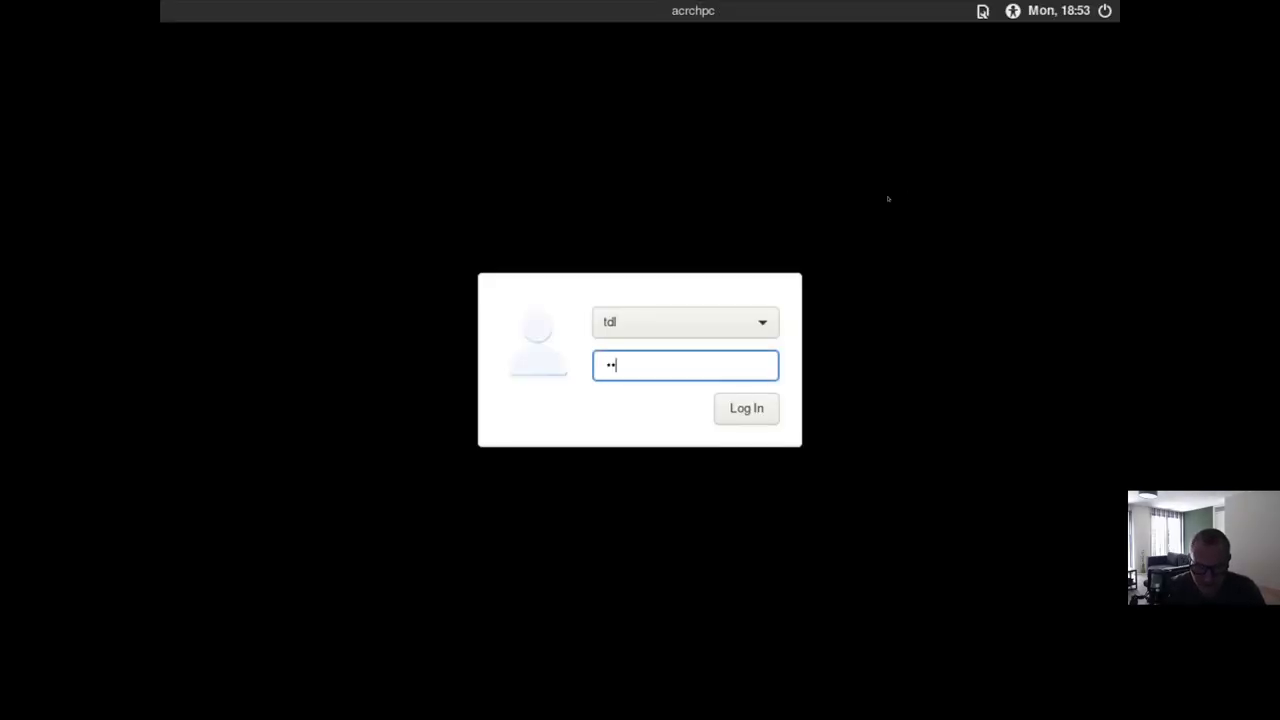
text(••••••••)
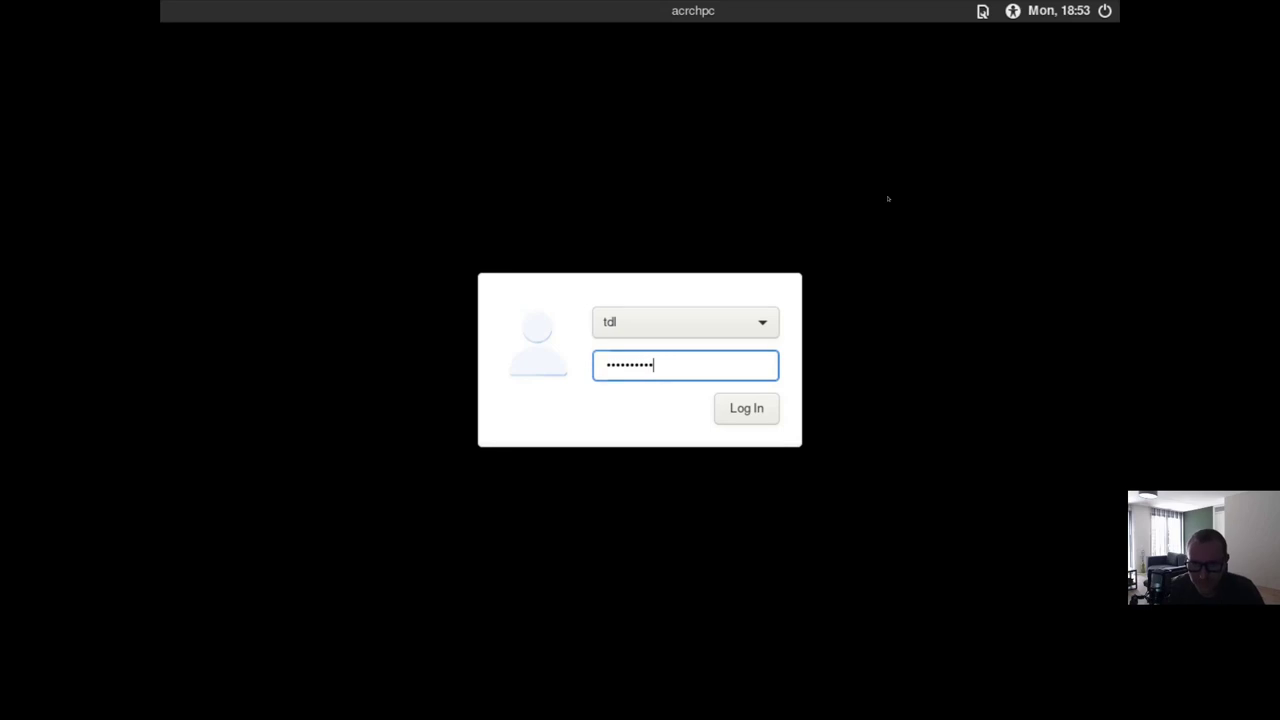
key(Return)
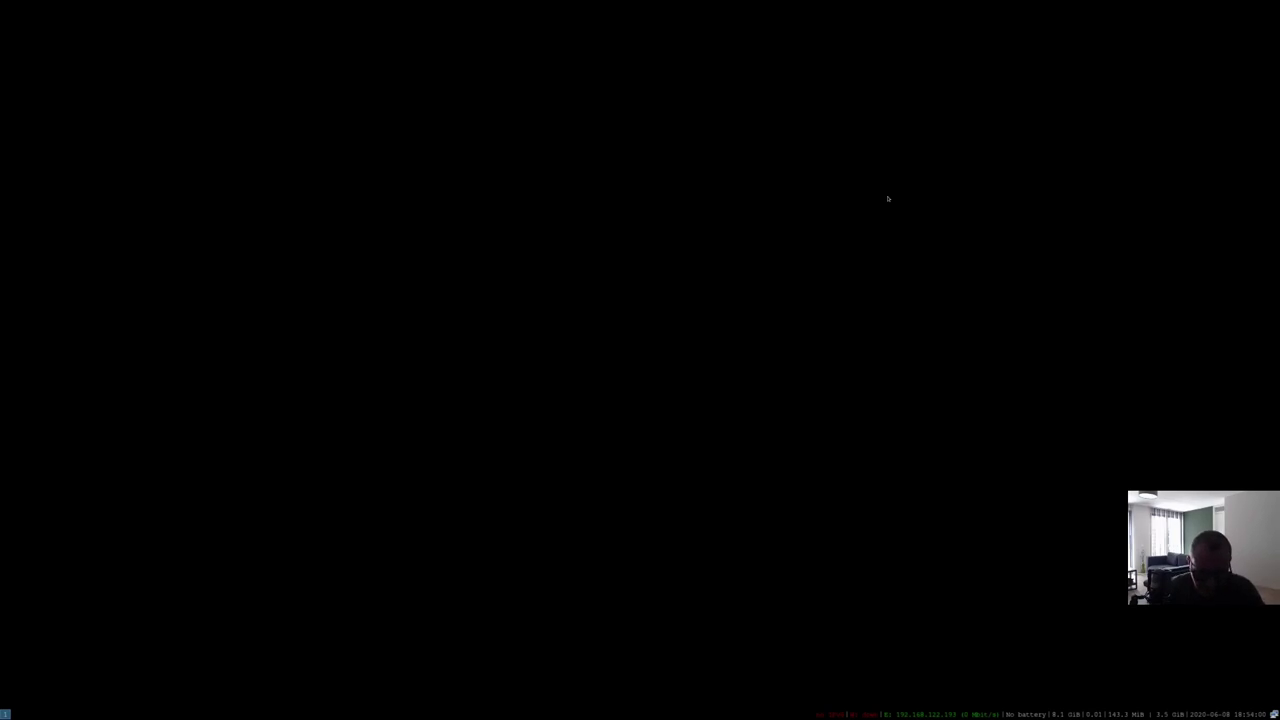
key(super+d)
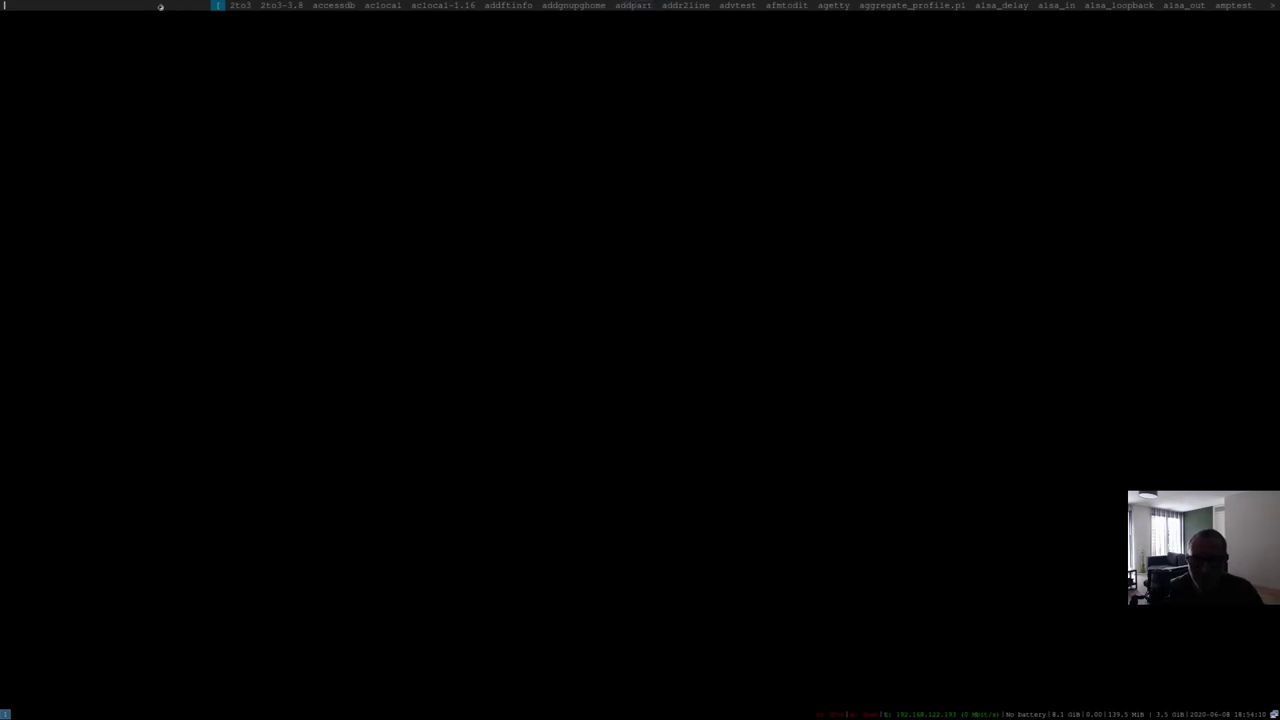
Launch termite from dmenu with 'ter' and enlarge its font
text(ter)
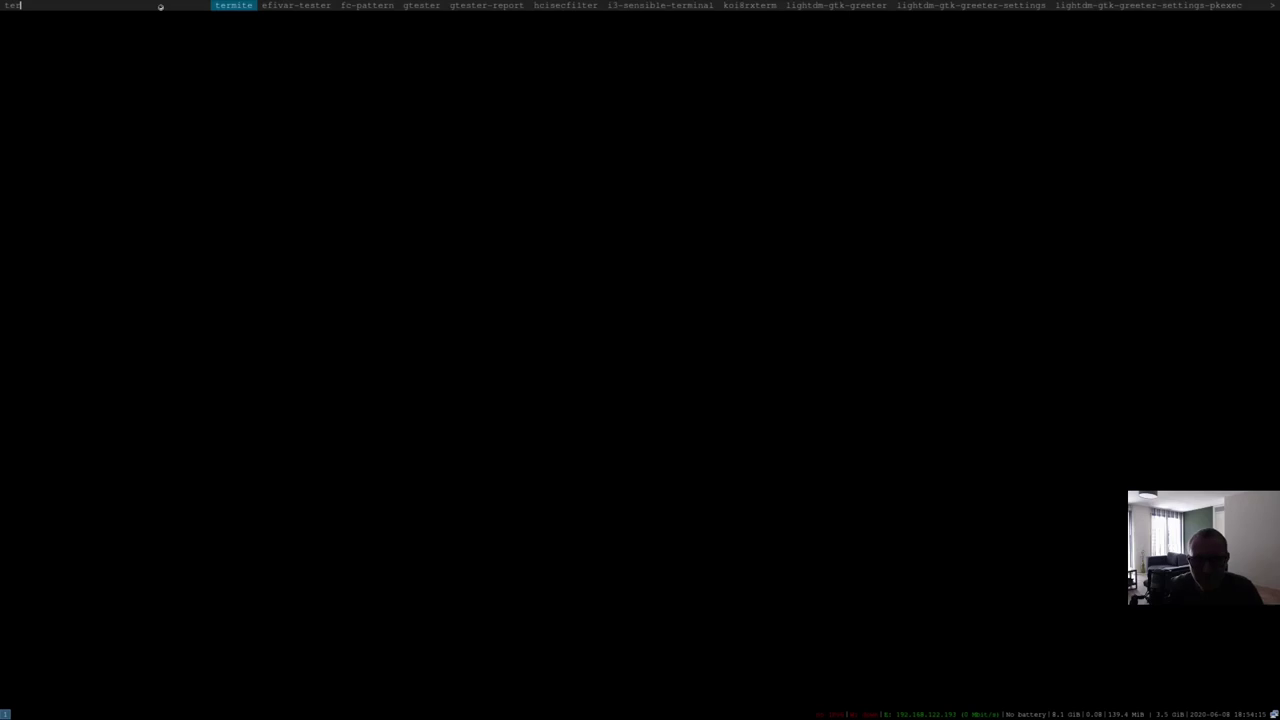
key(Return)
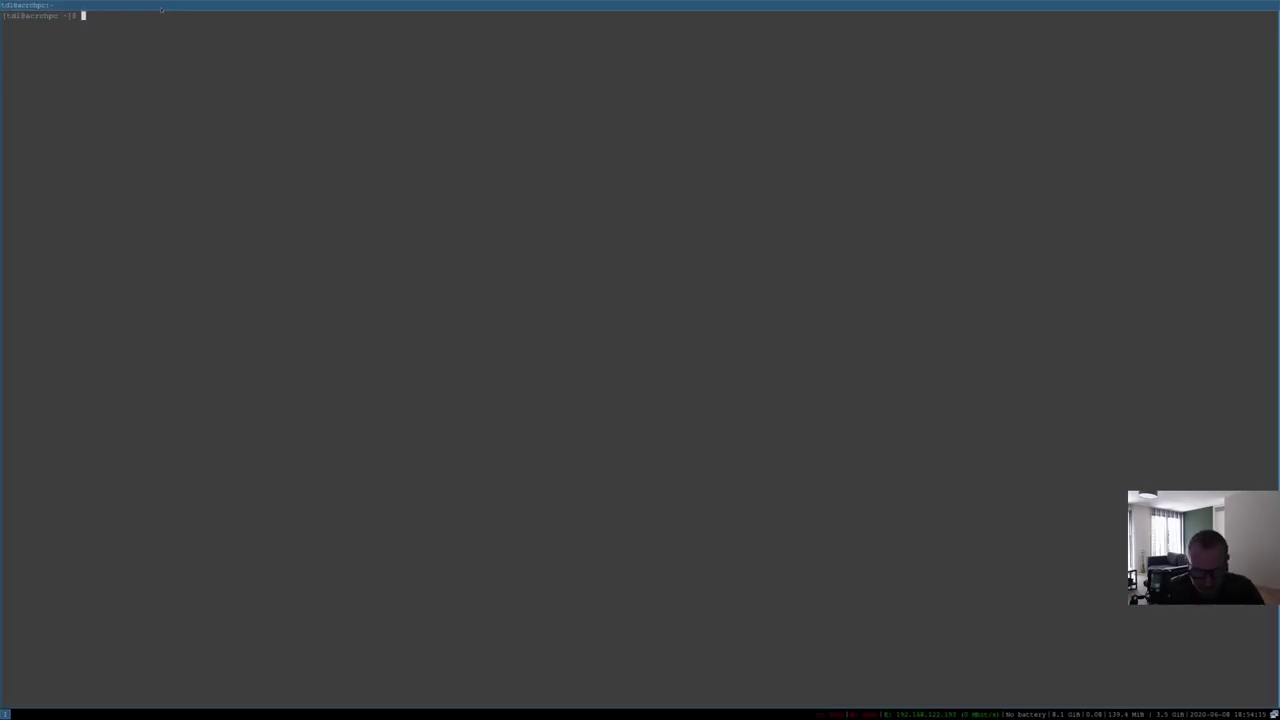
key(ctrl+plus)
key(ctrl+plus)
key(ctrl+plus)
Open the i3 config in vim and change the pango:monospace font size from 8 to 11
text(vim .config/i3/config)
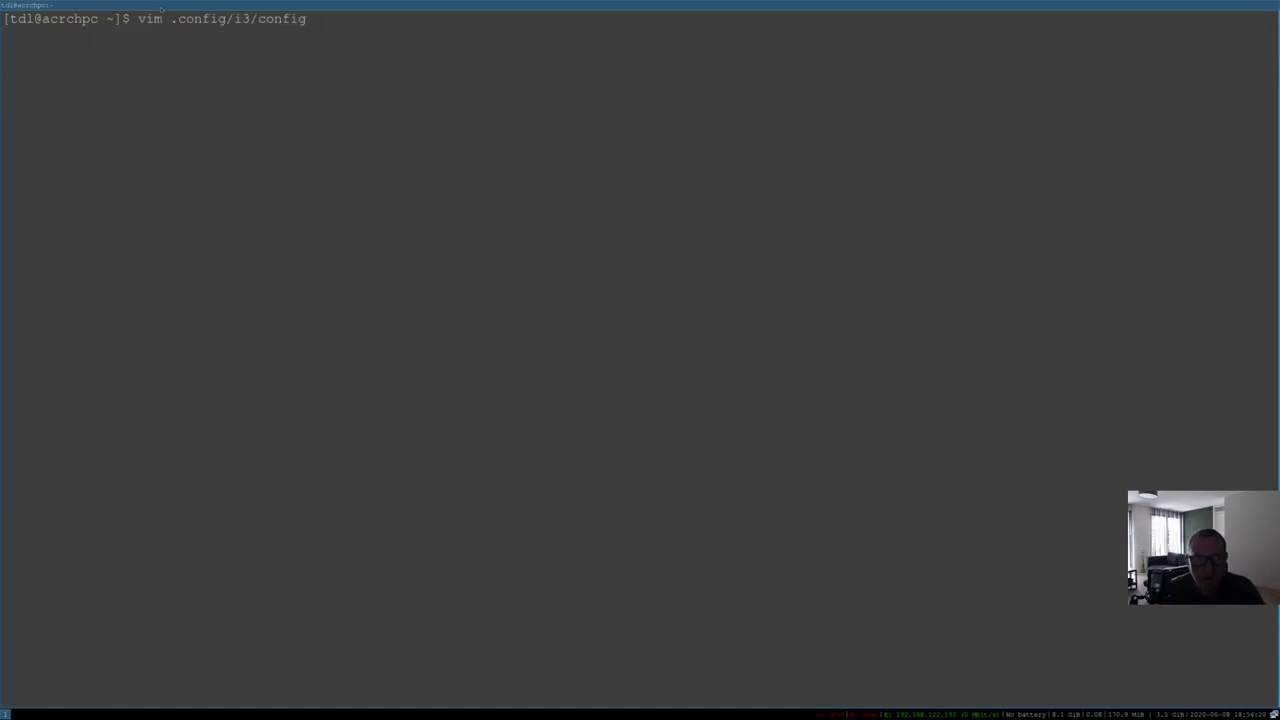
key(Return)
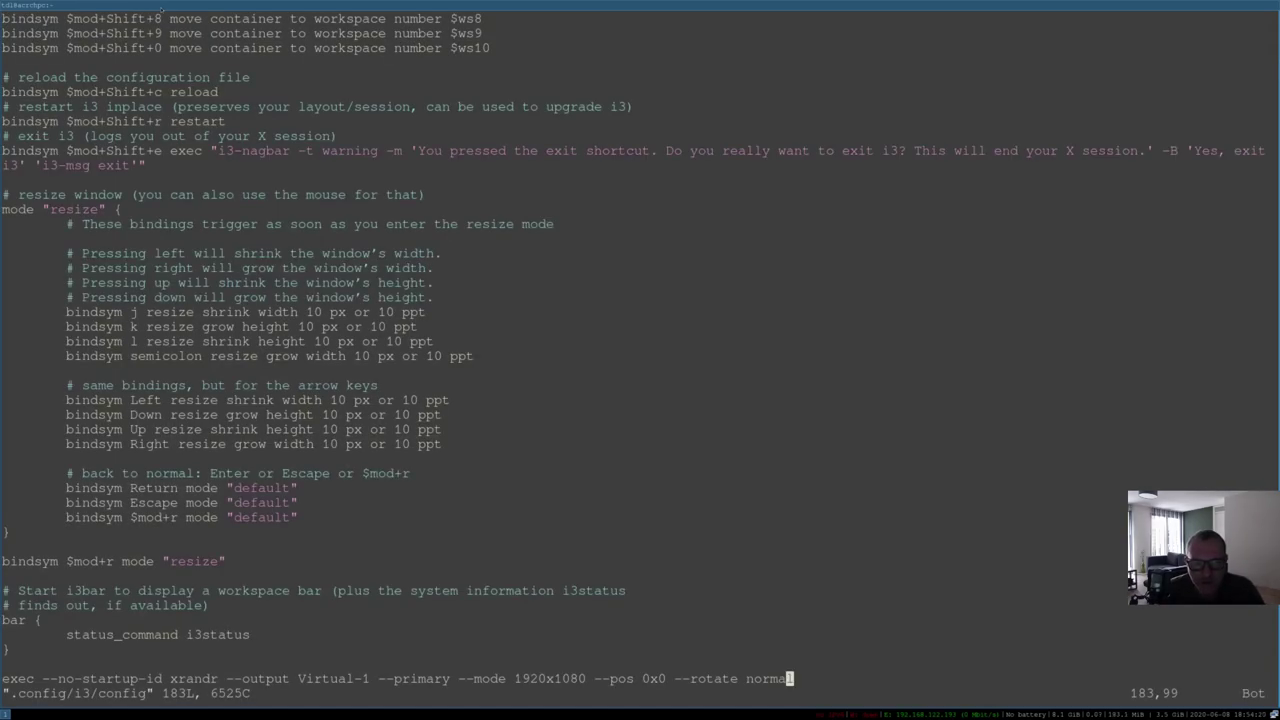
key(g)
key(g)
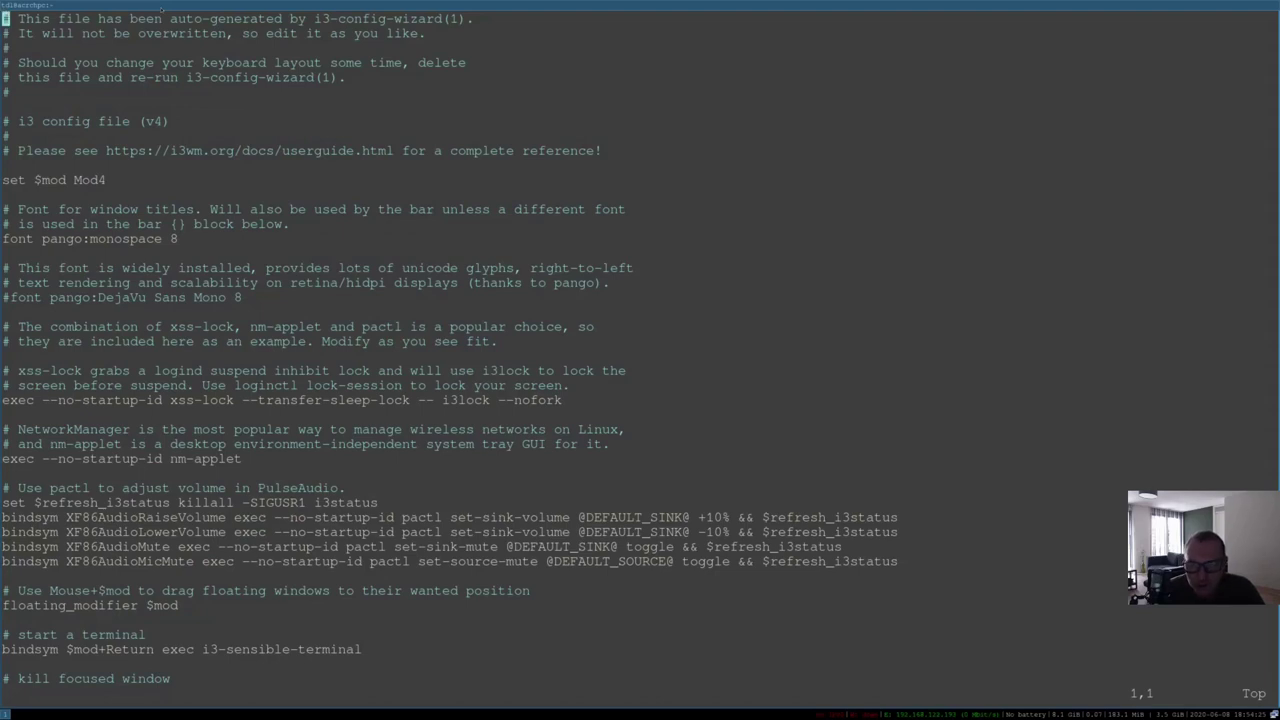
key(j)
key(j)
key(j)
key(j)
key(j)
key(j)
key(j)
key(j)
key(j)
key(j)
key(j)
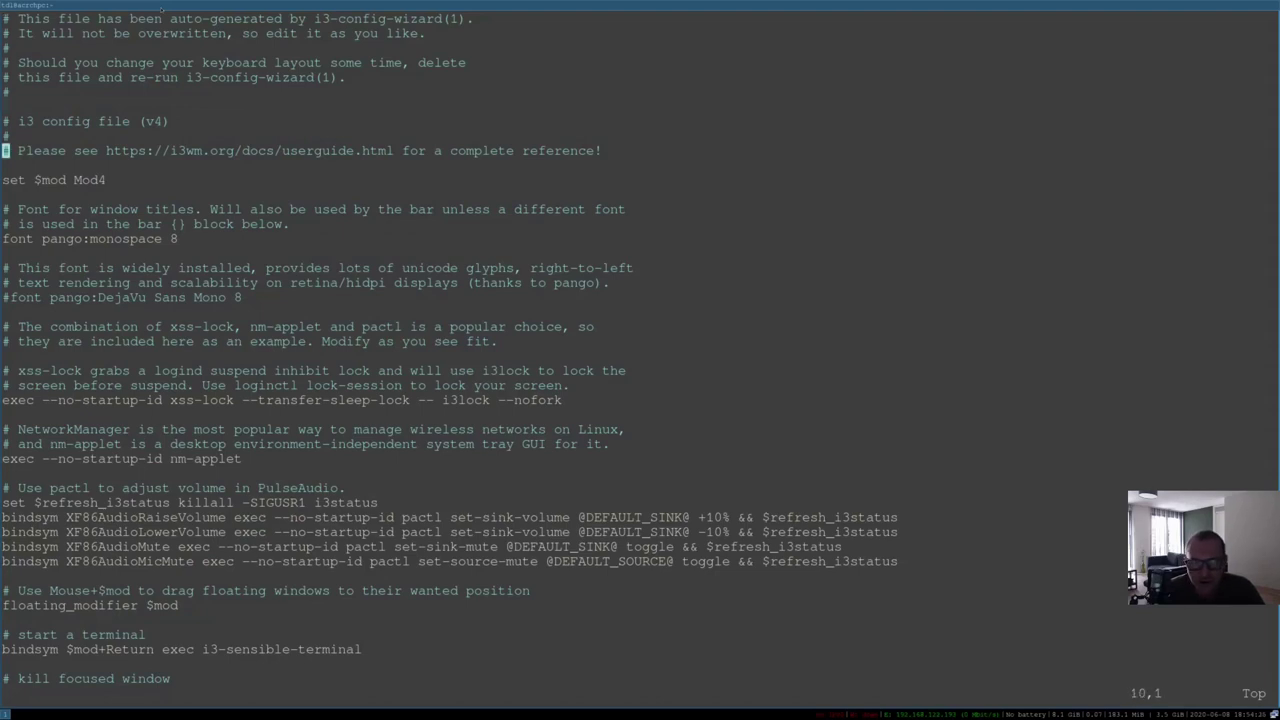
key(j)
key(j)
key(j)
key(j)
key(l)
key(l)
key(l)
key(l)
key(l)
key(l)
key(l)
key(l)
key(l)
key(l)
key(l)
key(l)
key(l)
key(l)
key(l)
key(l)
key(l)
key(l)
key(l)
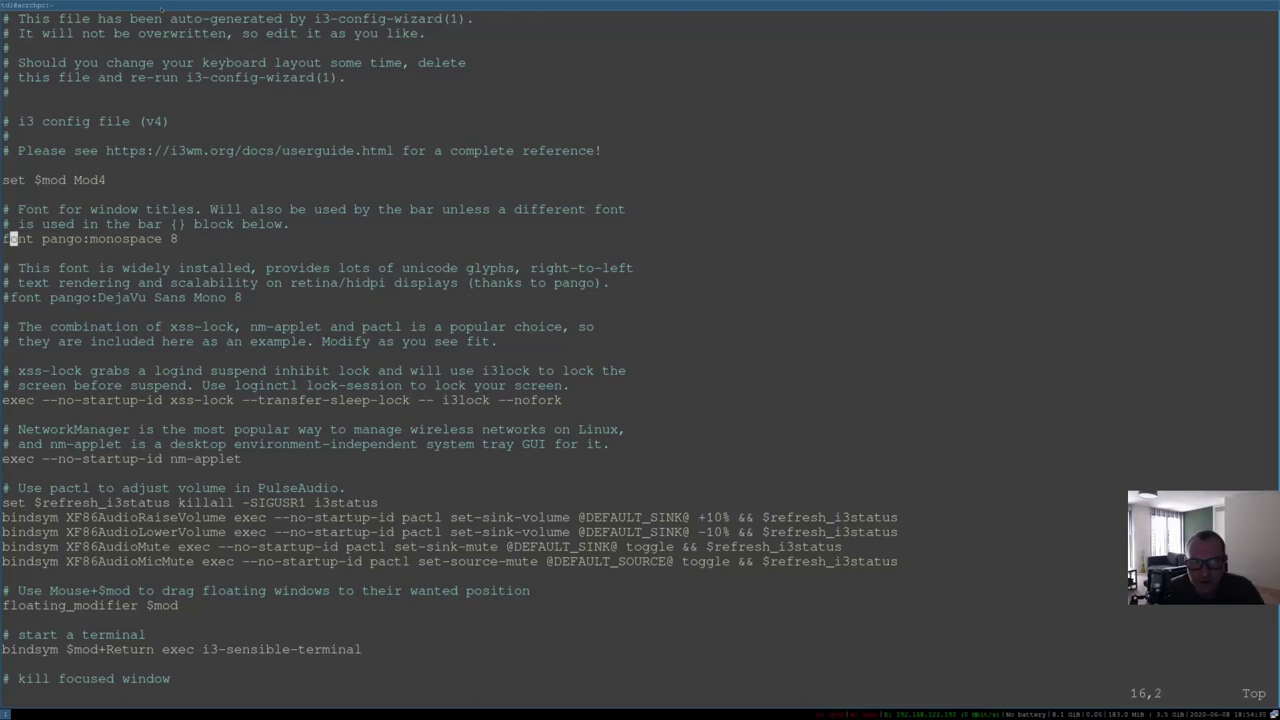
key(l)
key(l)
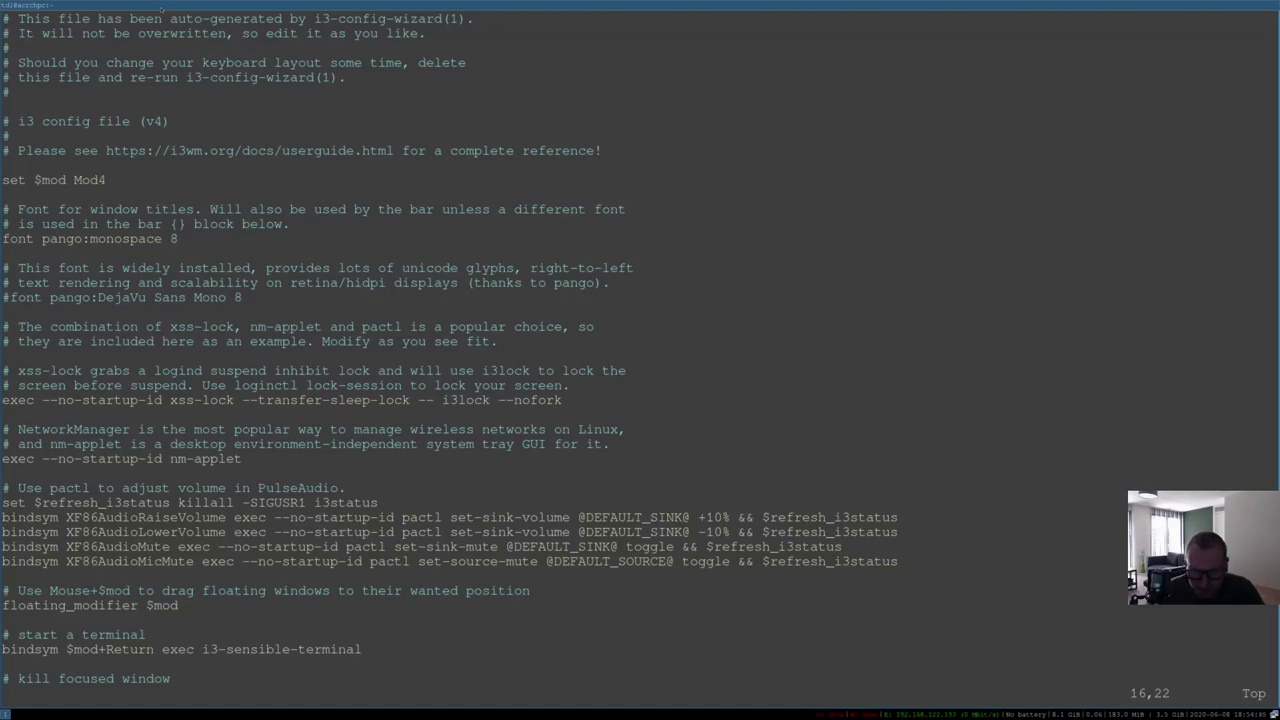
key(i)
key(Delete)
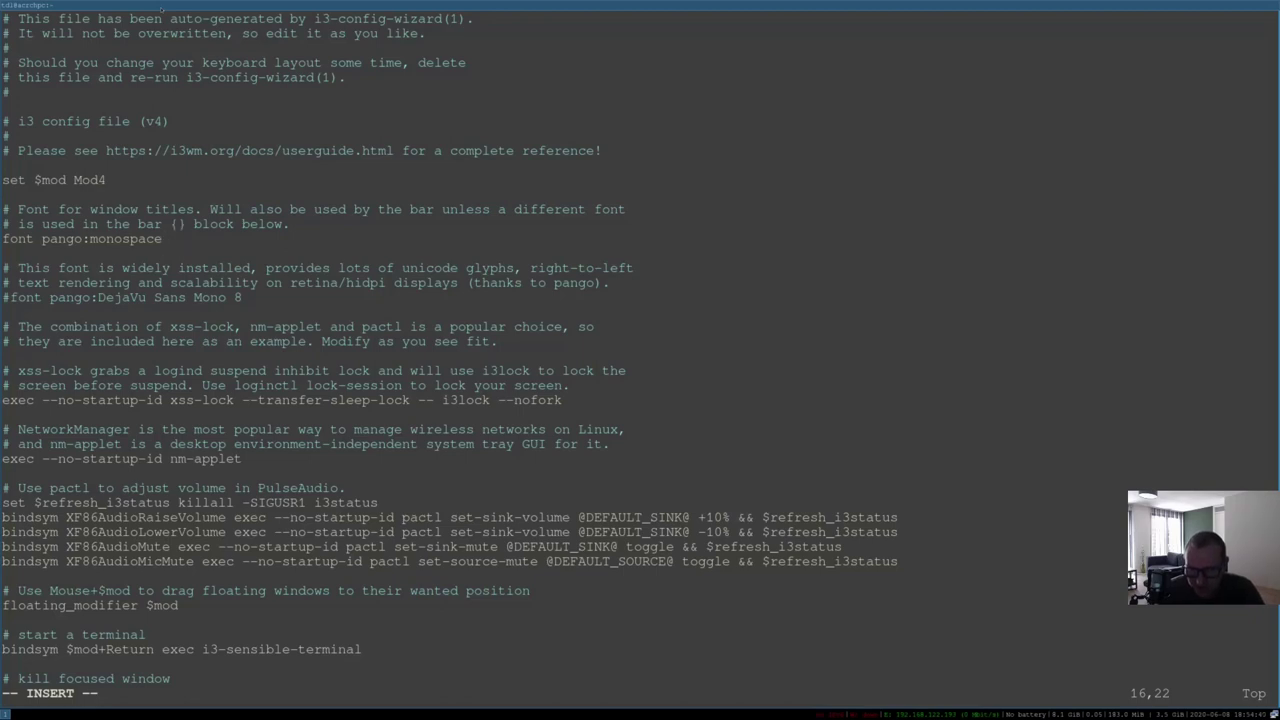
text(11)
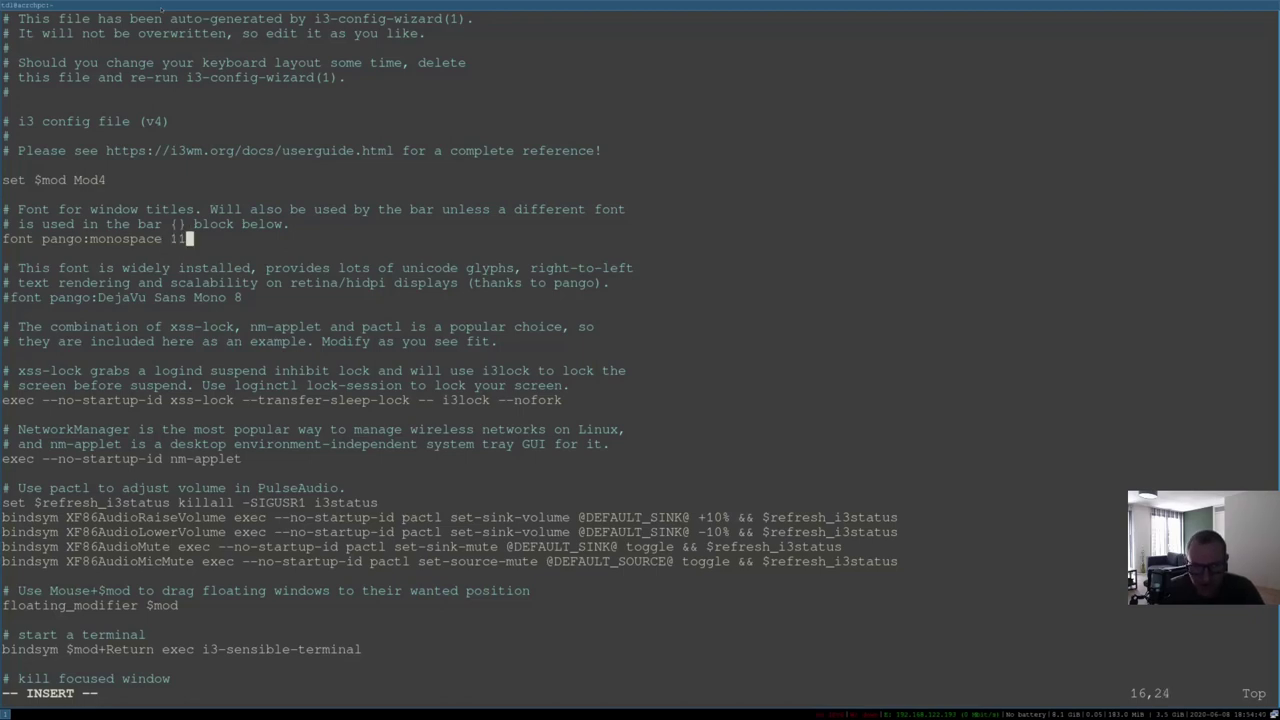
Replace i3-sensible-terminal with termite in the terminal binding, then save and quit with :wq
key(Down)
key(Down)
key(Down)
key(Down)
key(Down)
key(Down)
key(Down)
key(Down)
key(Down)
key(Down)
key(Down)
key(Down)
key(Down)
key(Down)
key(Down)
key(Down)
key(Down)
key(Down)
key(Down)
key(Down)
key(Down)
key(Down)
key(Down)
key(Down)
key(Down)
key(Down)
key(Down)
key(Up)
key(Down)
key(Down)
key(Down)
key(Up)
key(Right)
key(Right)
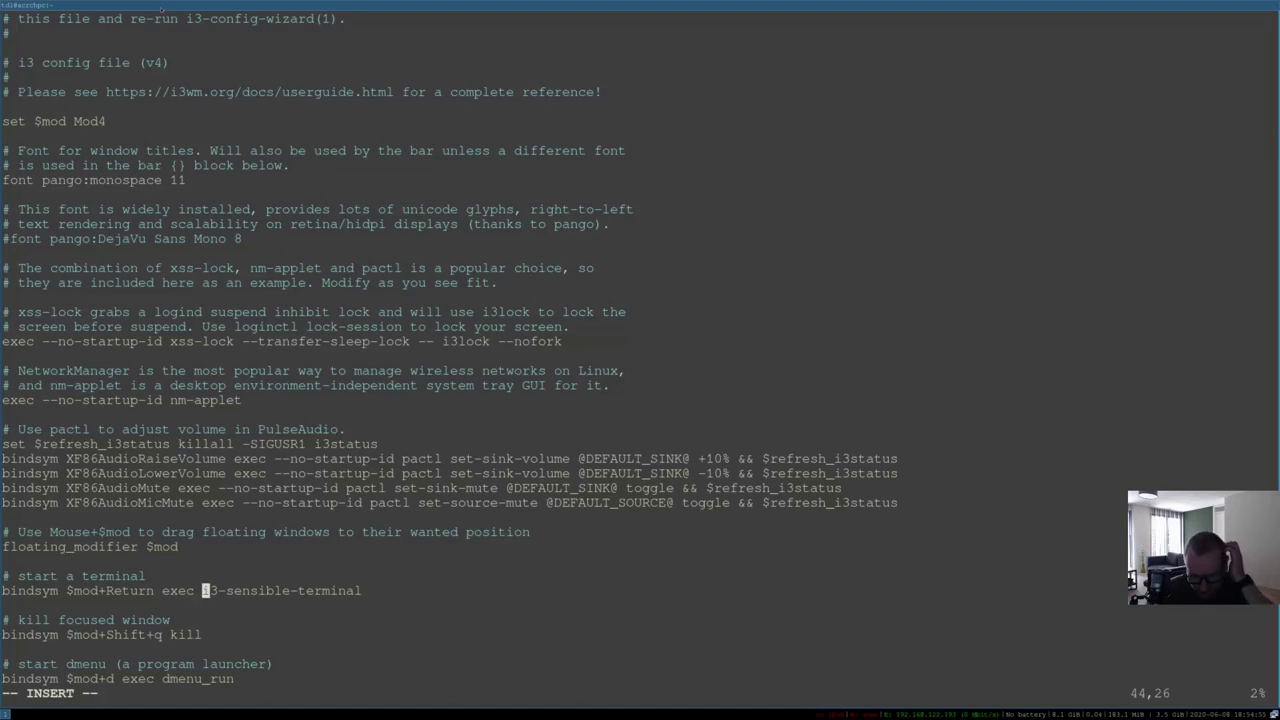
key(Delete)
key(Delete)
key(Delete)
key(Delete)
key(Delete)
key(Delete)
key(Delete)
key(Delete)
key(Delete)
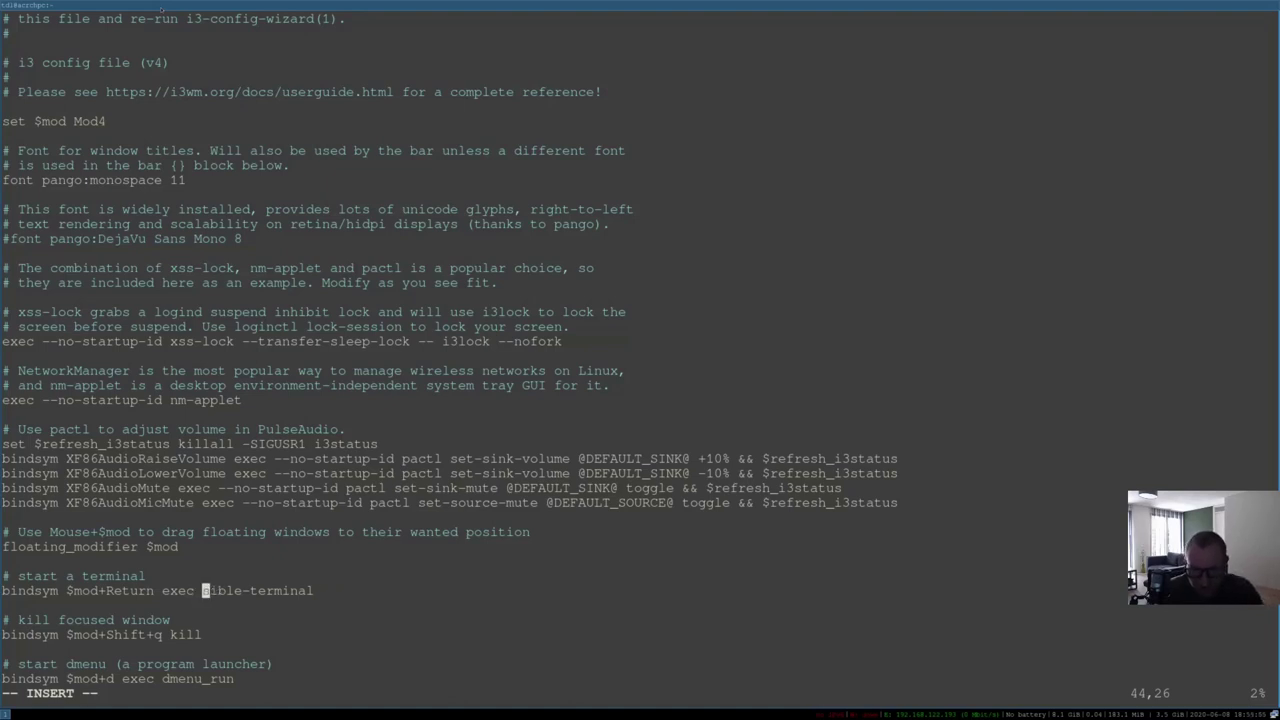
key(Delete)
key(Delete)
key(Delete)
key(Delete)
key(Delete)
key(Delete)
key(Delete)
key(Delete)
key(Delete)
key(Delete)
key(Delete)
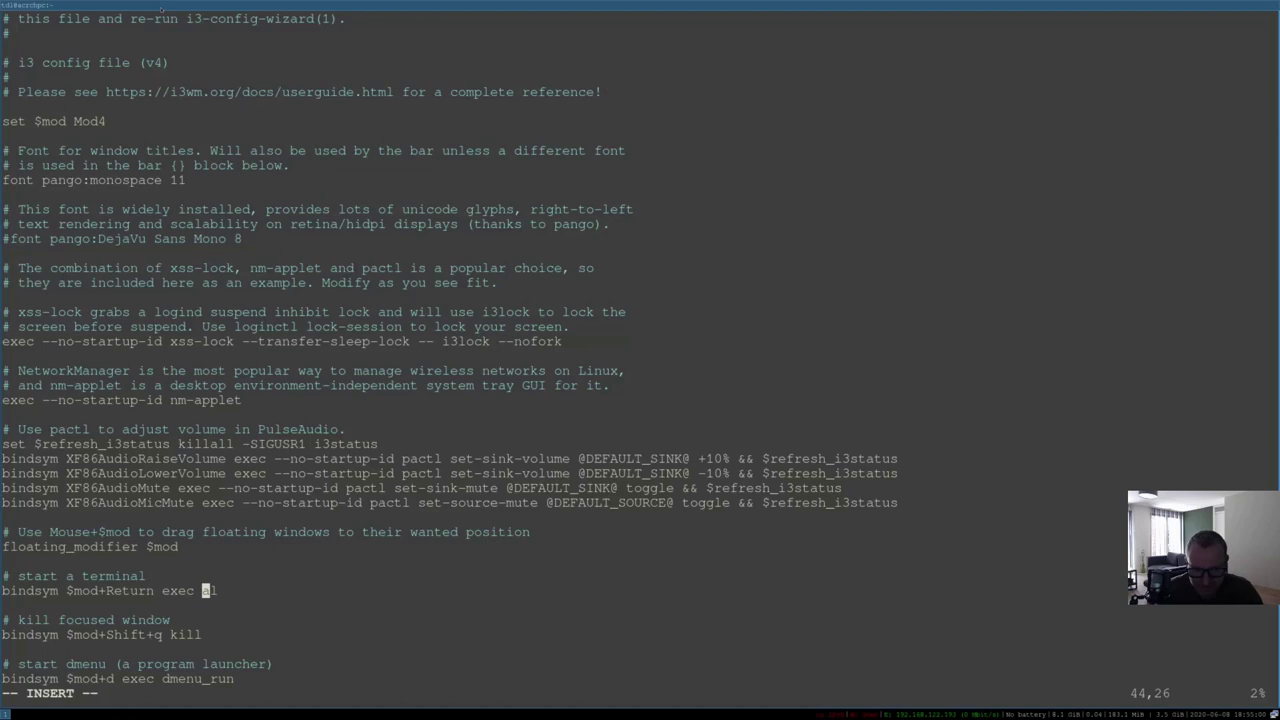
text(termite)
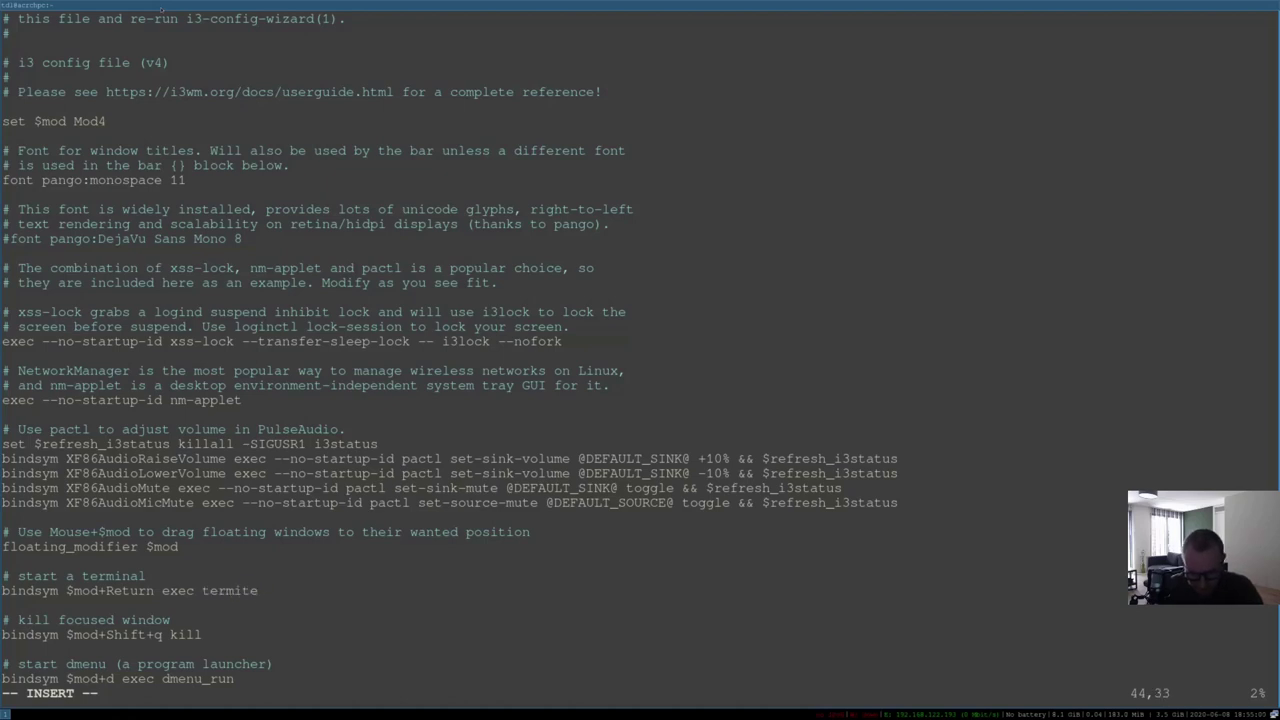
key(Escape)
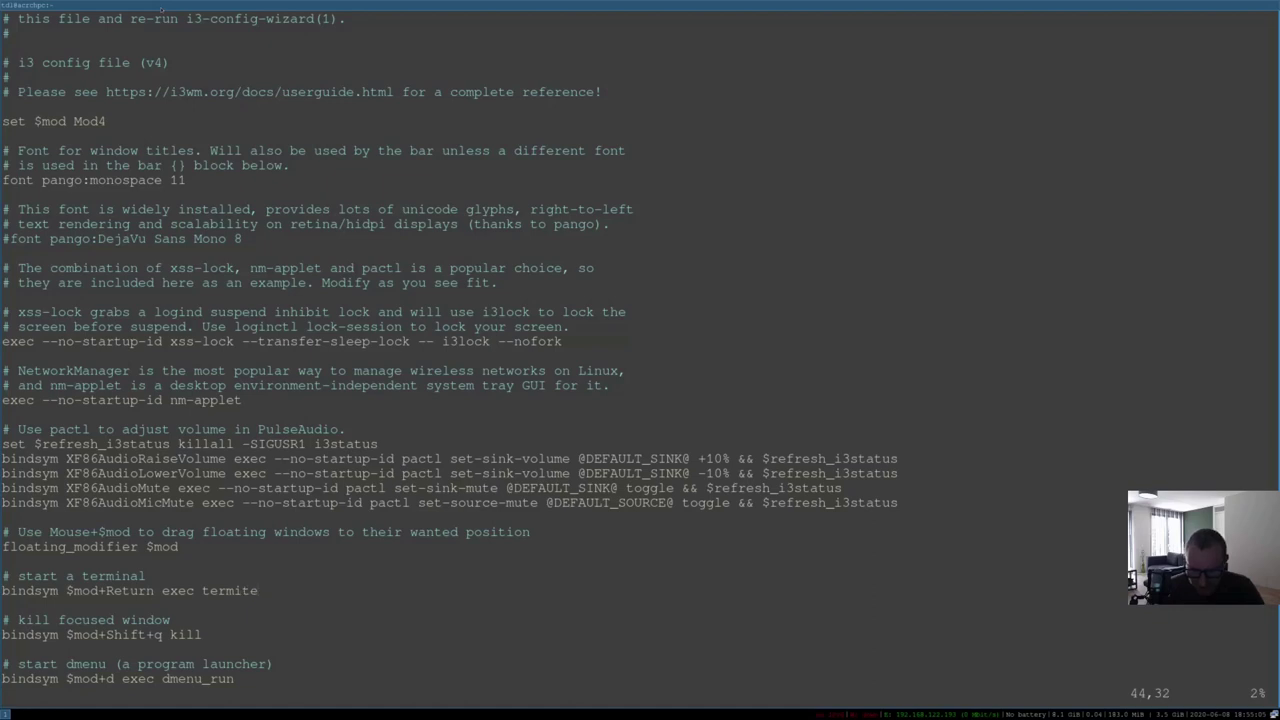
text(:wq)
key(Return)
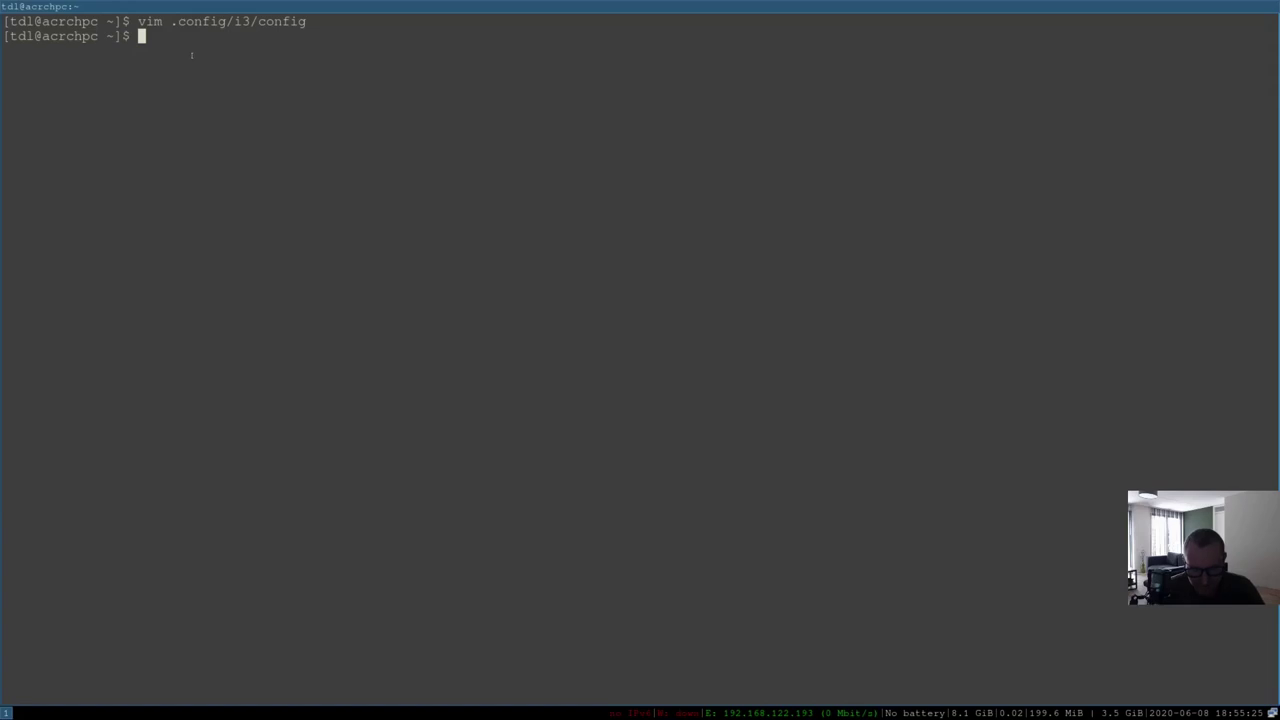
Switch to the empty workspace 2, leaving Termite on workspace 1
key(super+d)
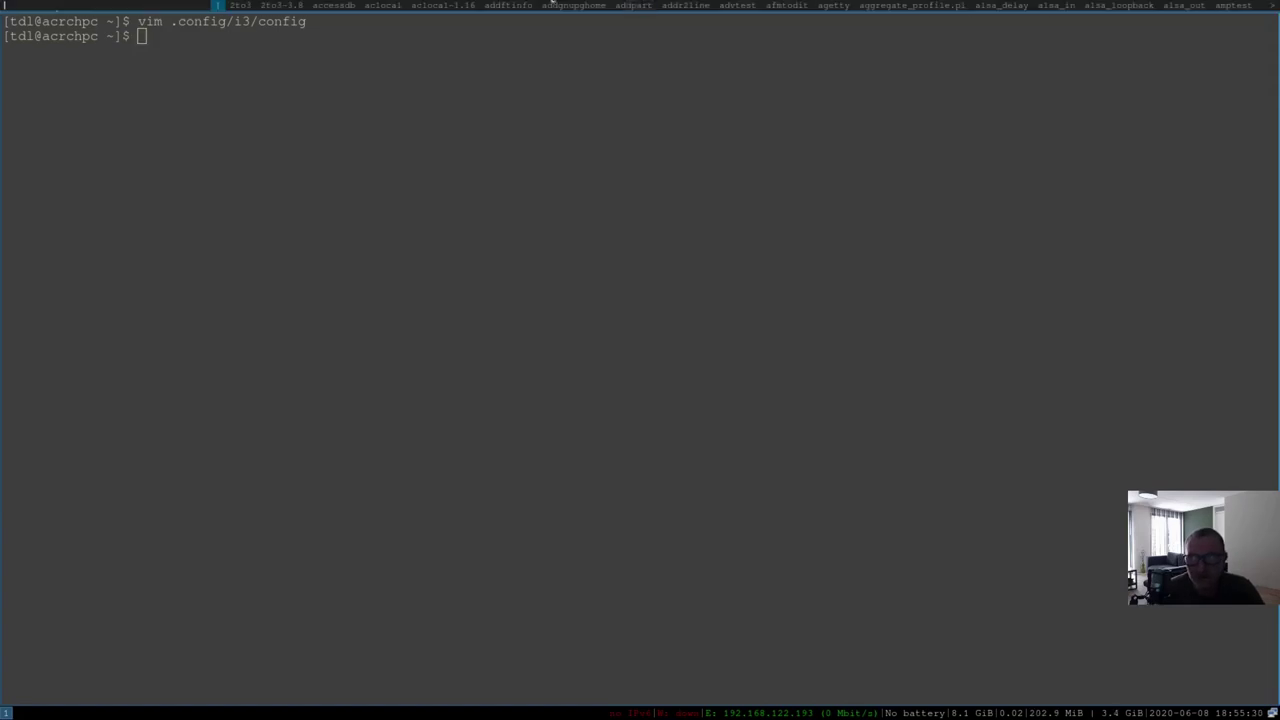
key(Escape)
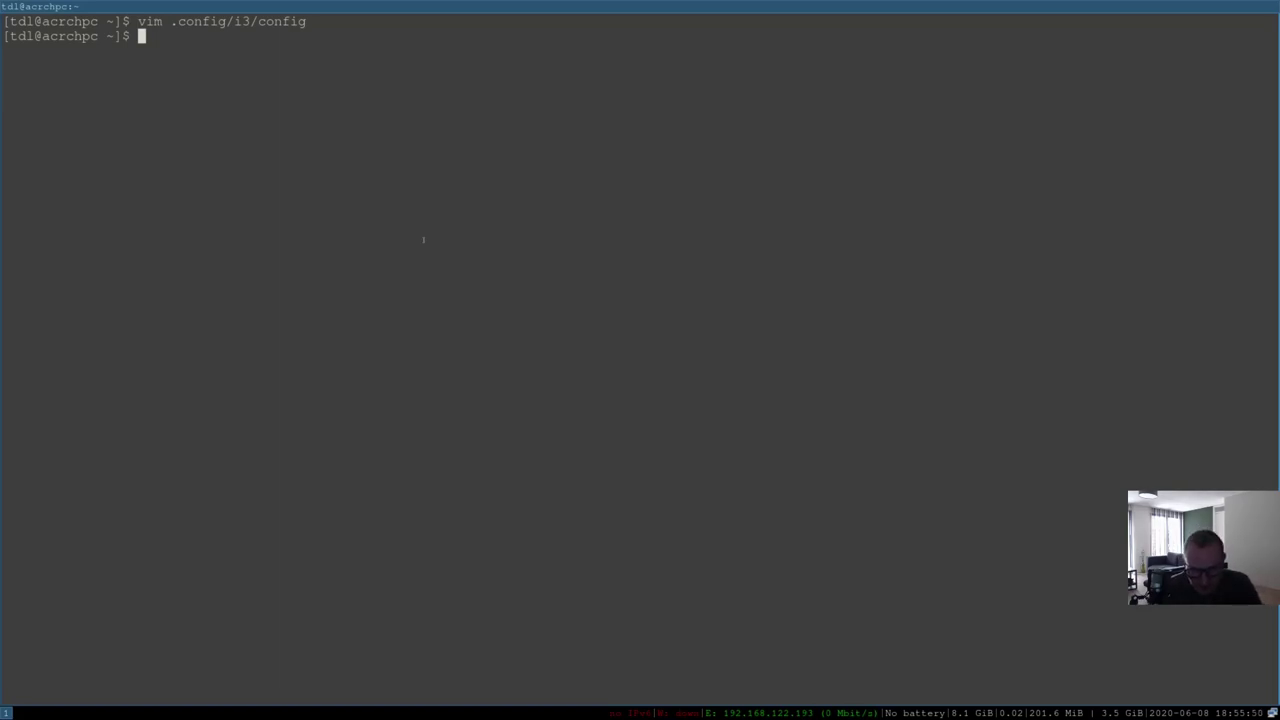
key(super+2)
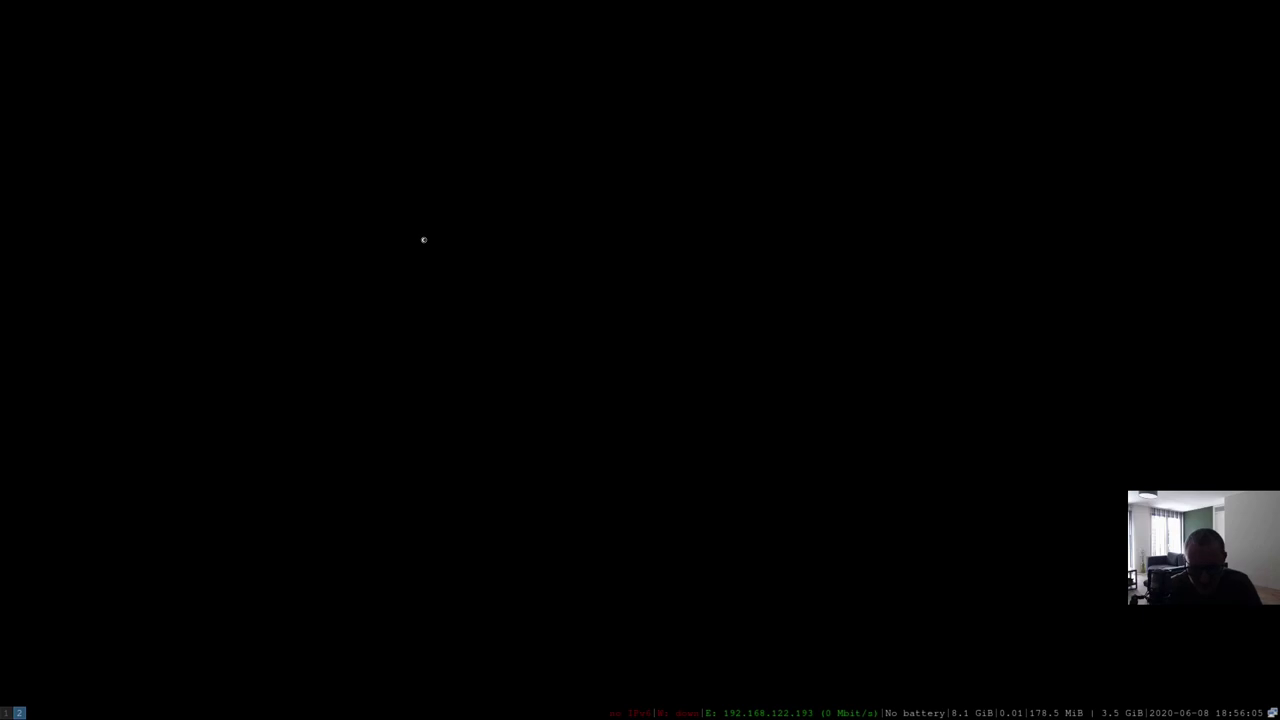
Launch Firefox from dmenu by typing 'fire'
key(super+d)
text(fire)
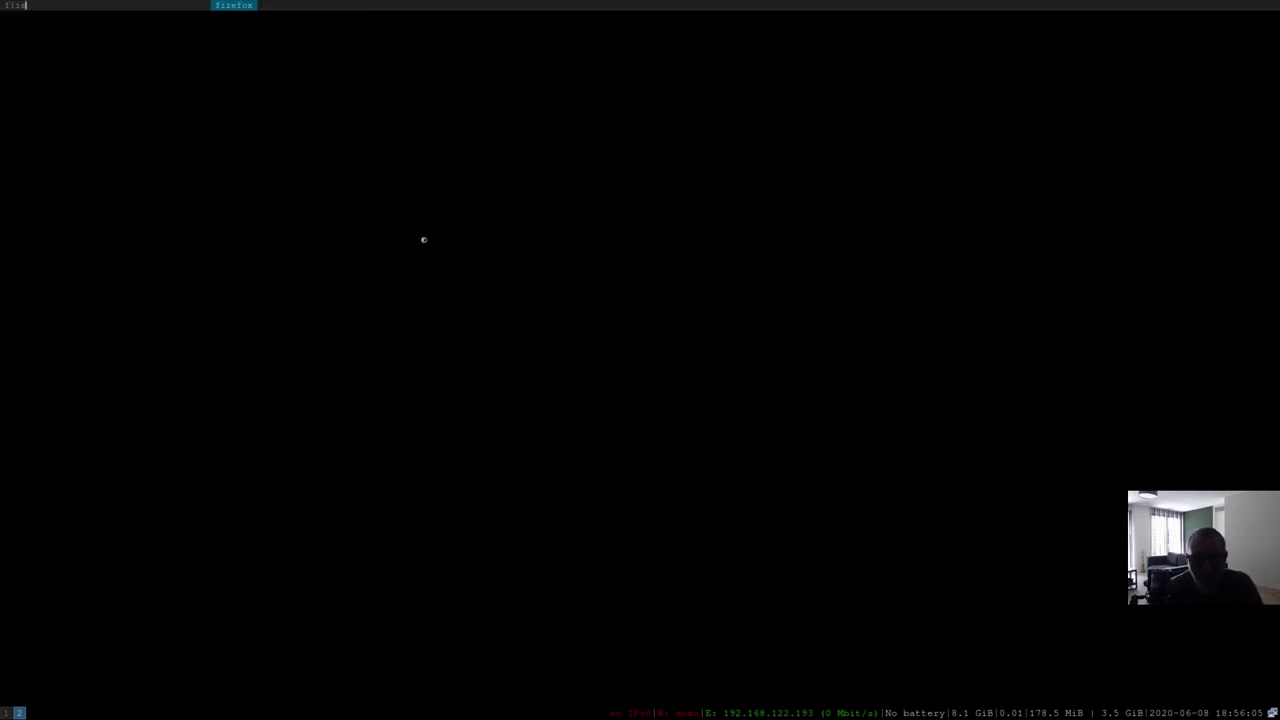
key(Return)
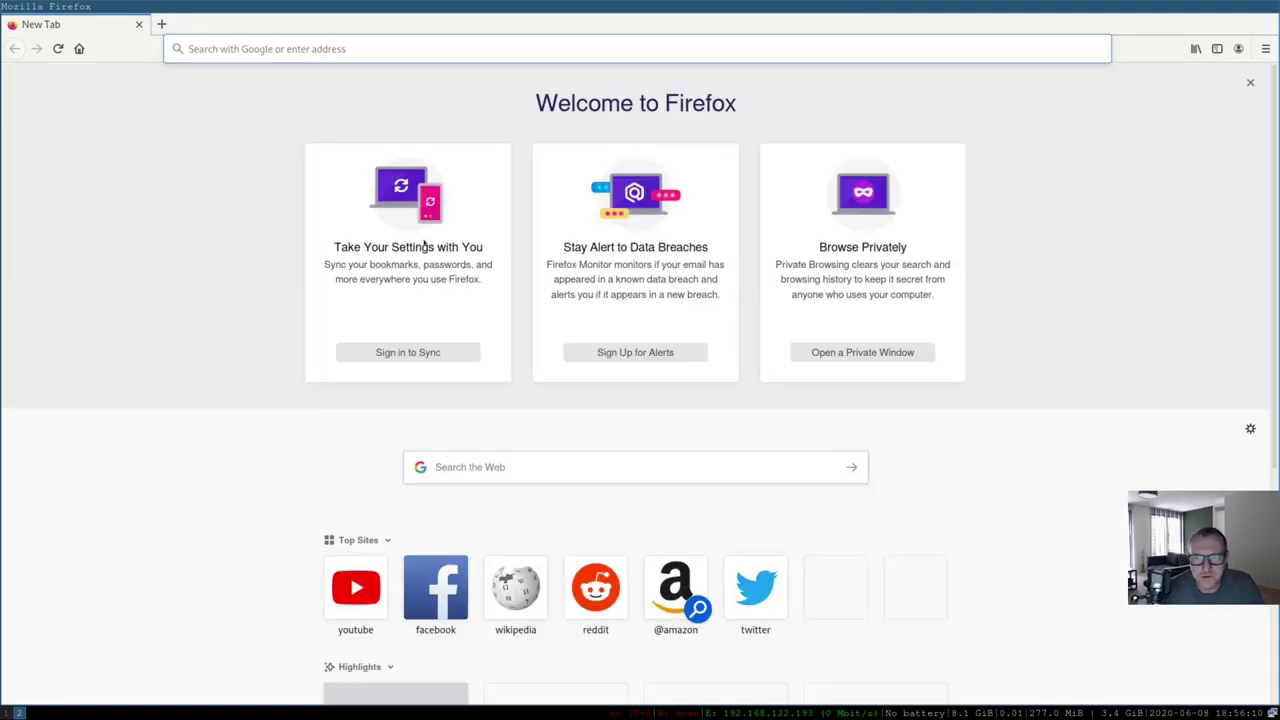
Search Google for 'arch linux wallpapers' using the address bar suggestion
click(233, 48)
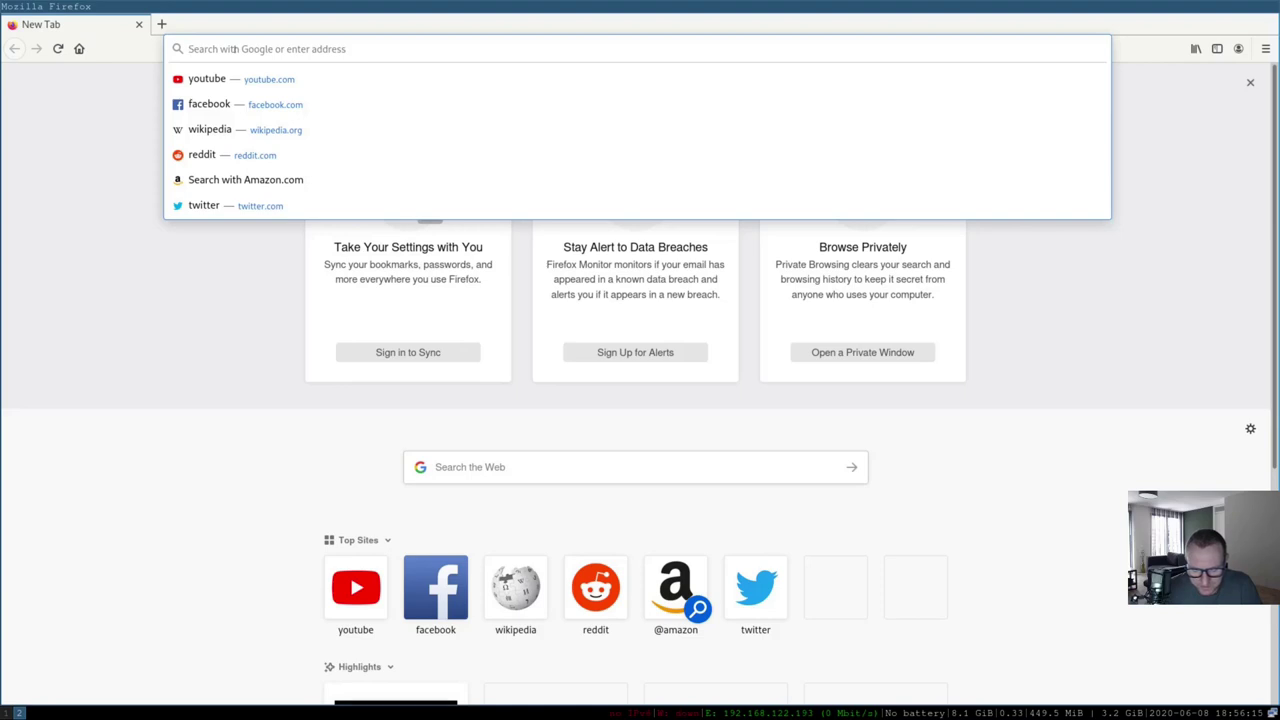
text(archl)
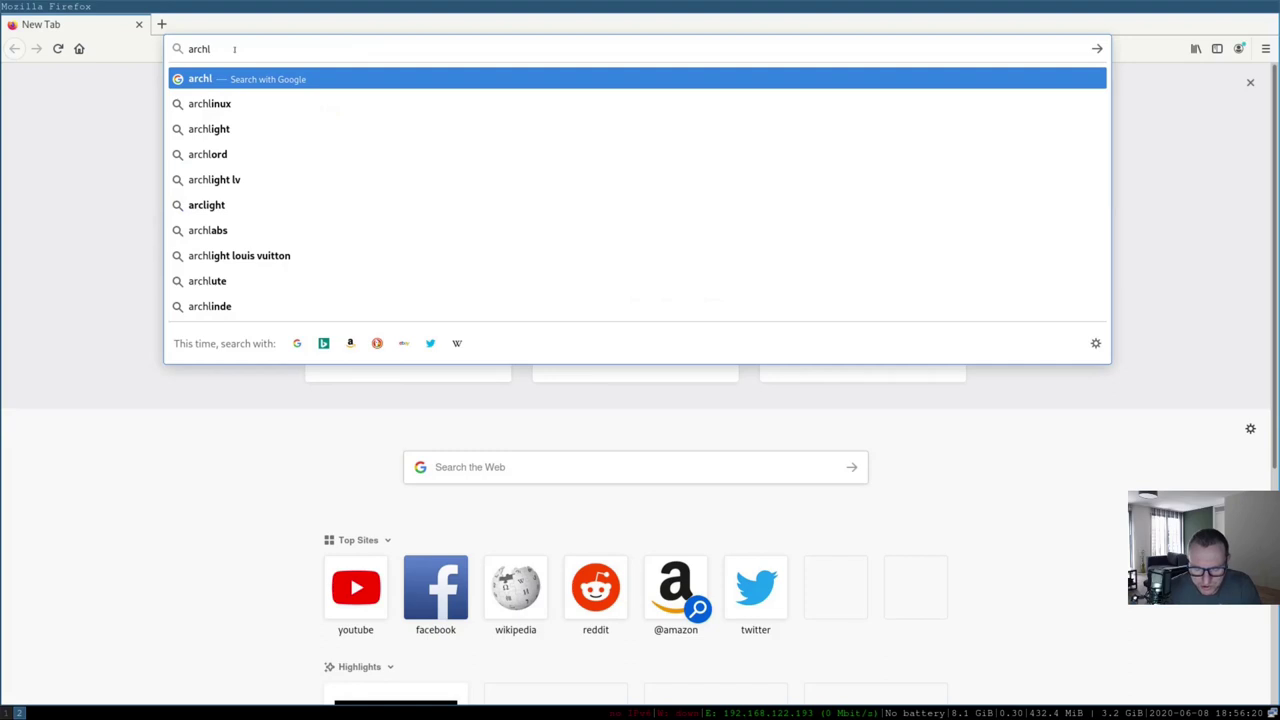
key(BackSpace)
text(l)
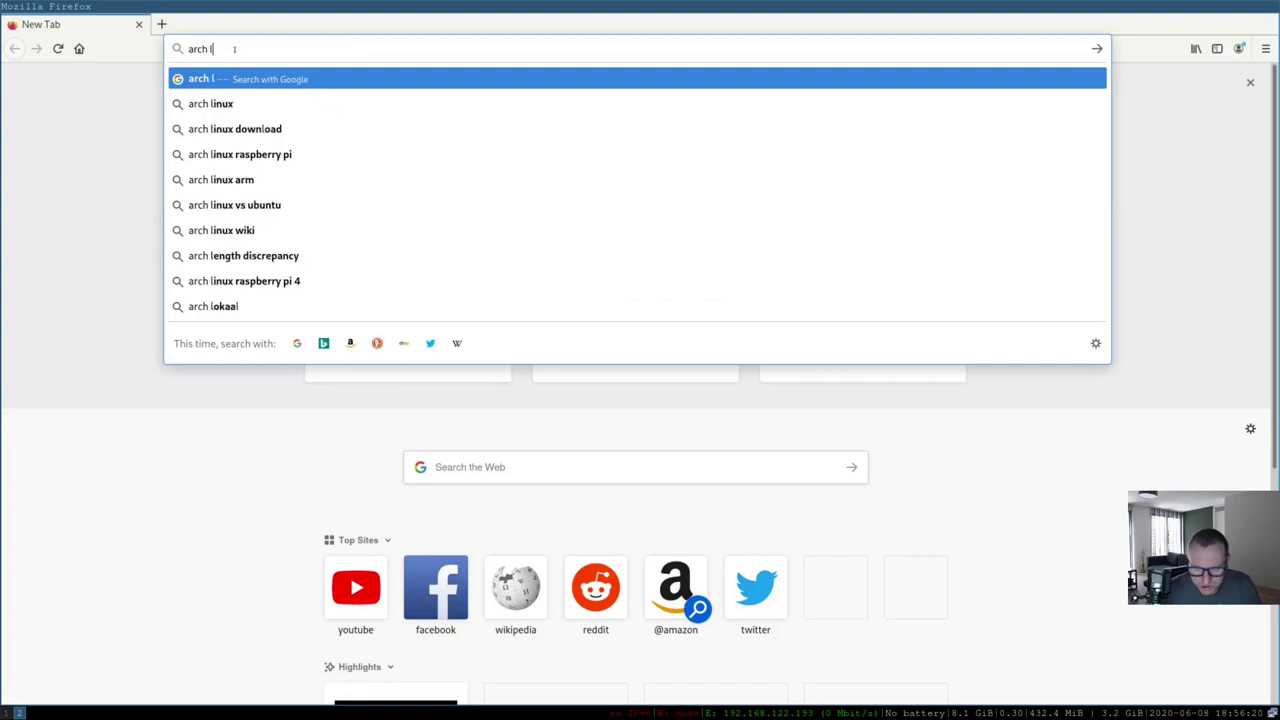
text(inux wa)
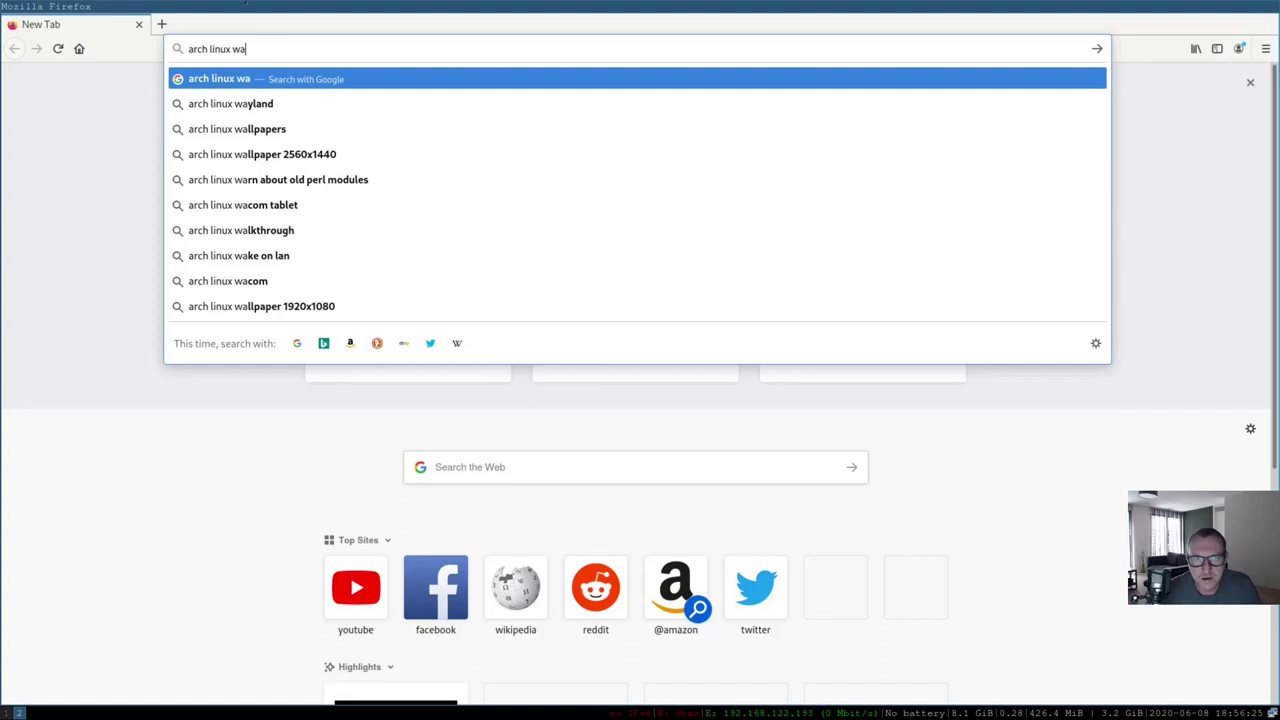
click(266, 140)
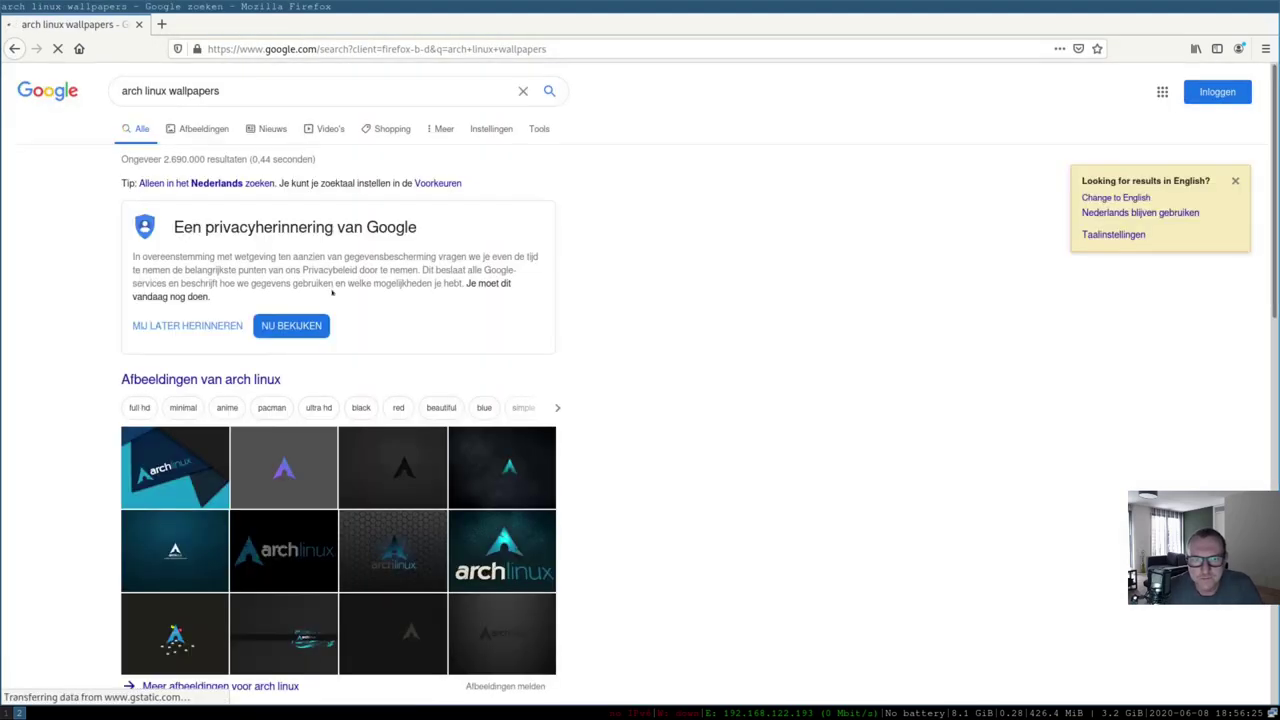
Open the '80+ Arch Linux Wallpapers on WallpaperPlay' result and scroll to the grey-blue 1920x1080 wallpaper
scroll(503, 330, down, 2)
scroll(503, 330, down, 3)
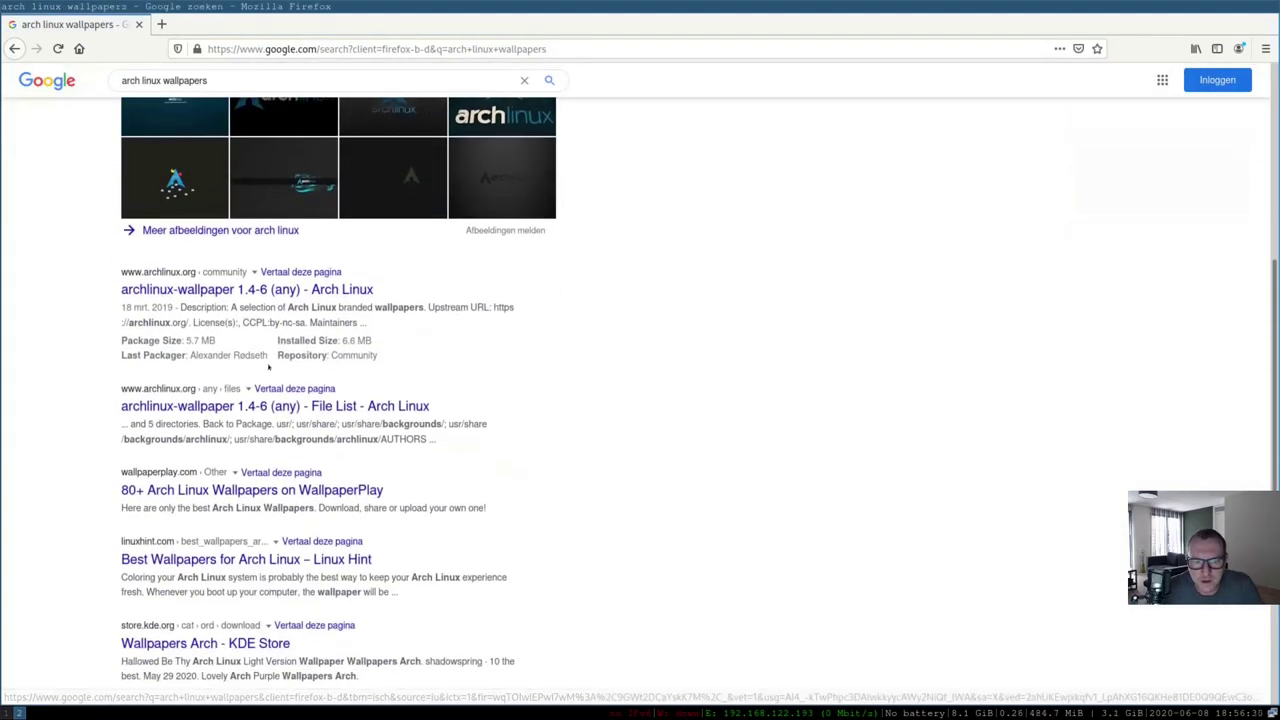
click(300, 490)
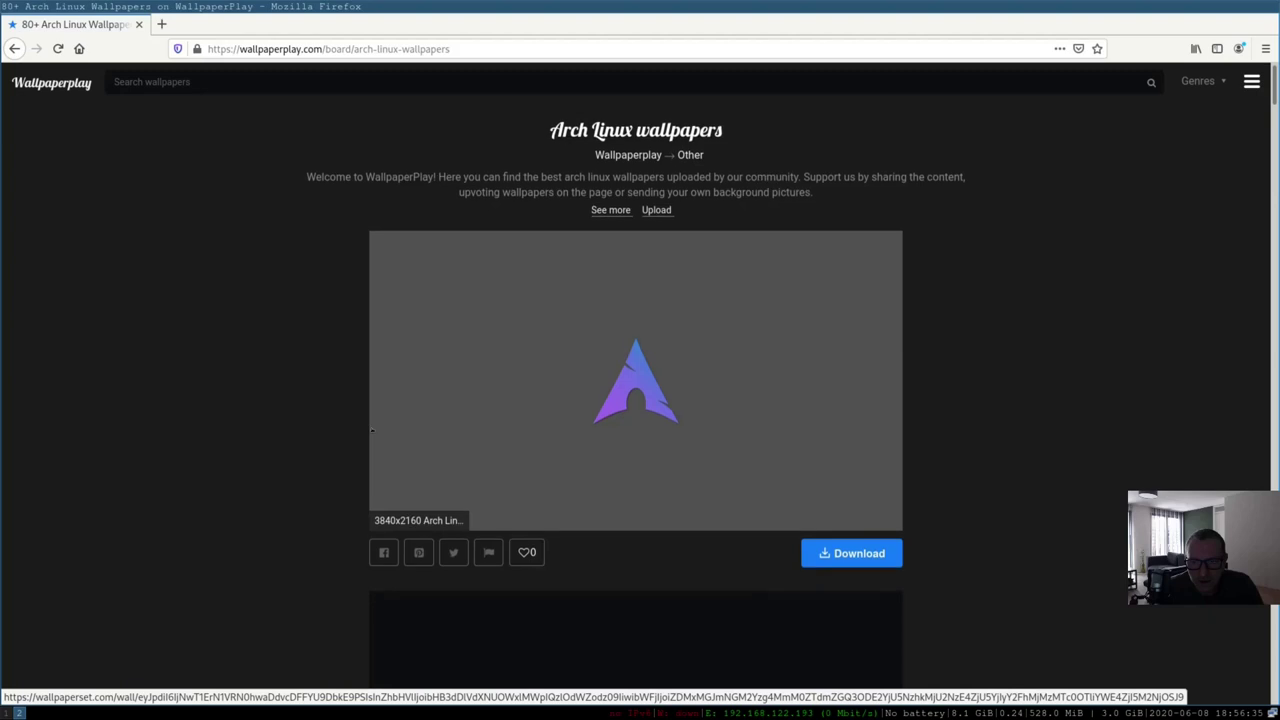
scroll(380, 432, down, 3)
scroll(365, 428, down, 10)
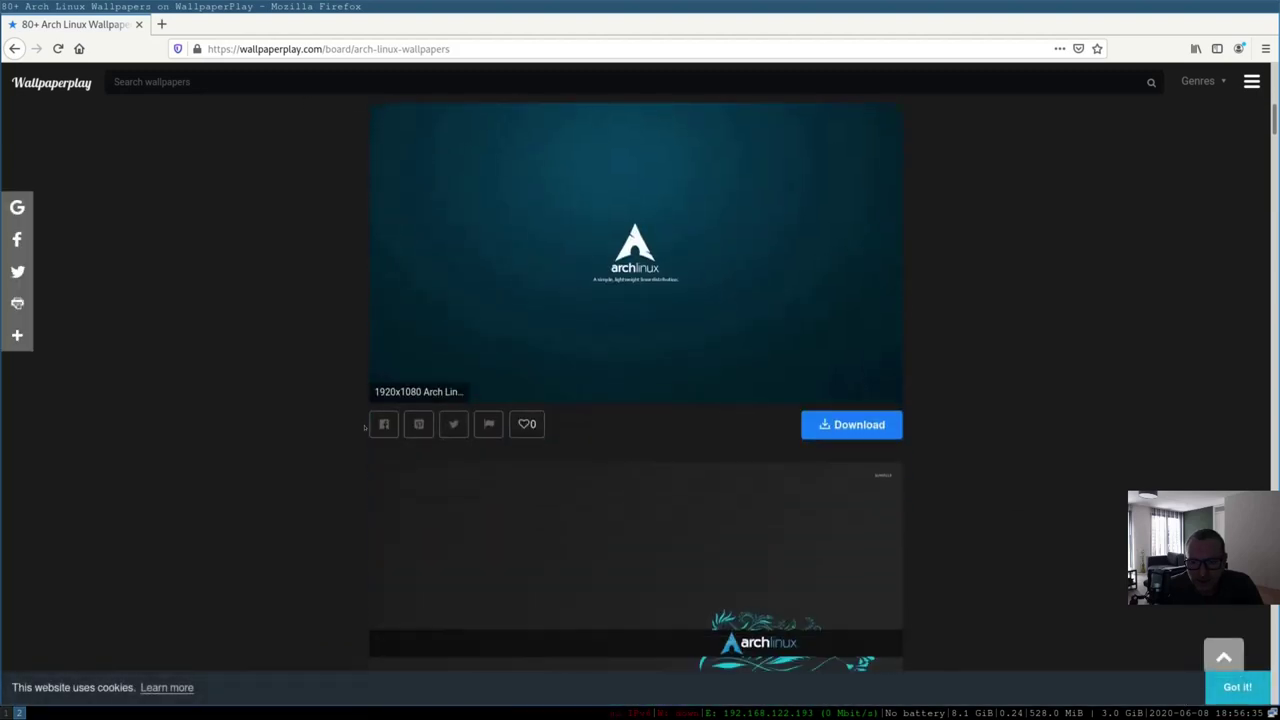
scroll(365, 428, down, 12)
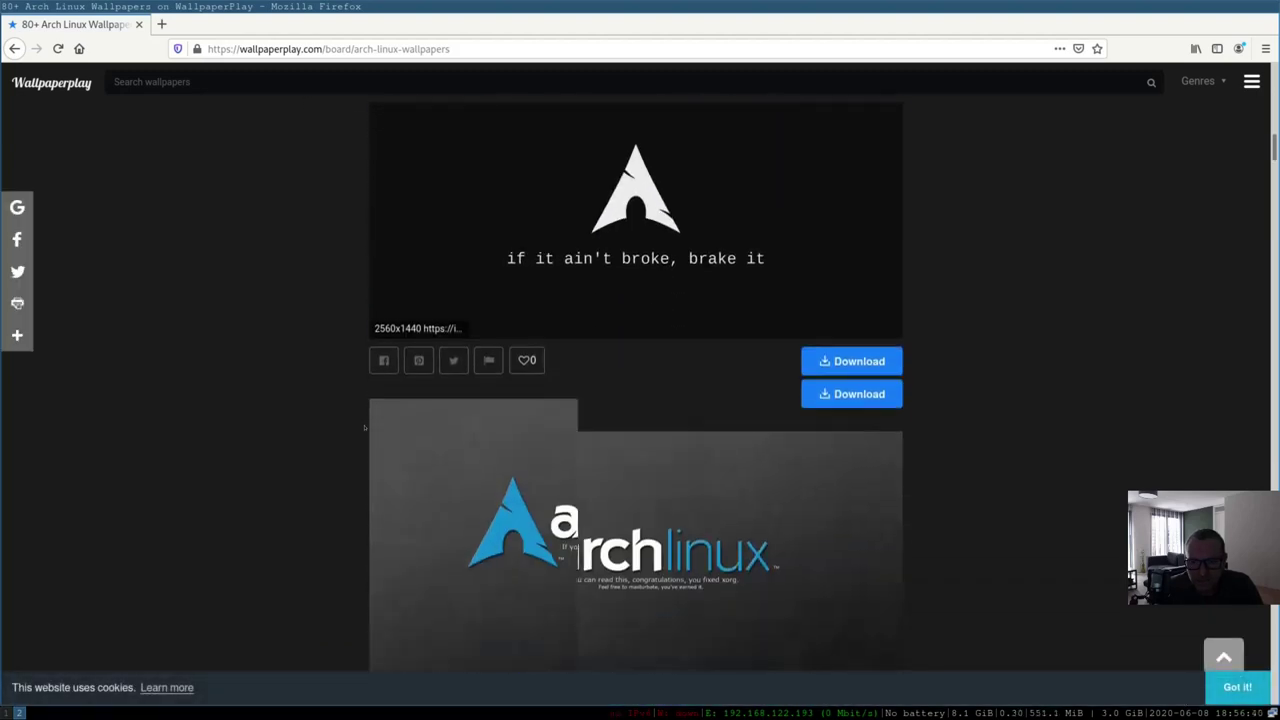
scroll(365, 428, down, 14)
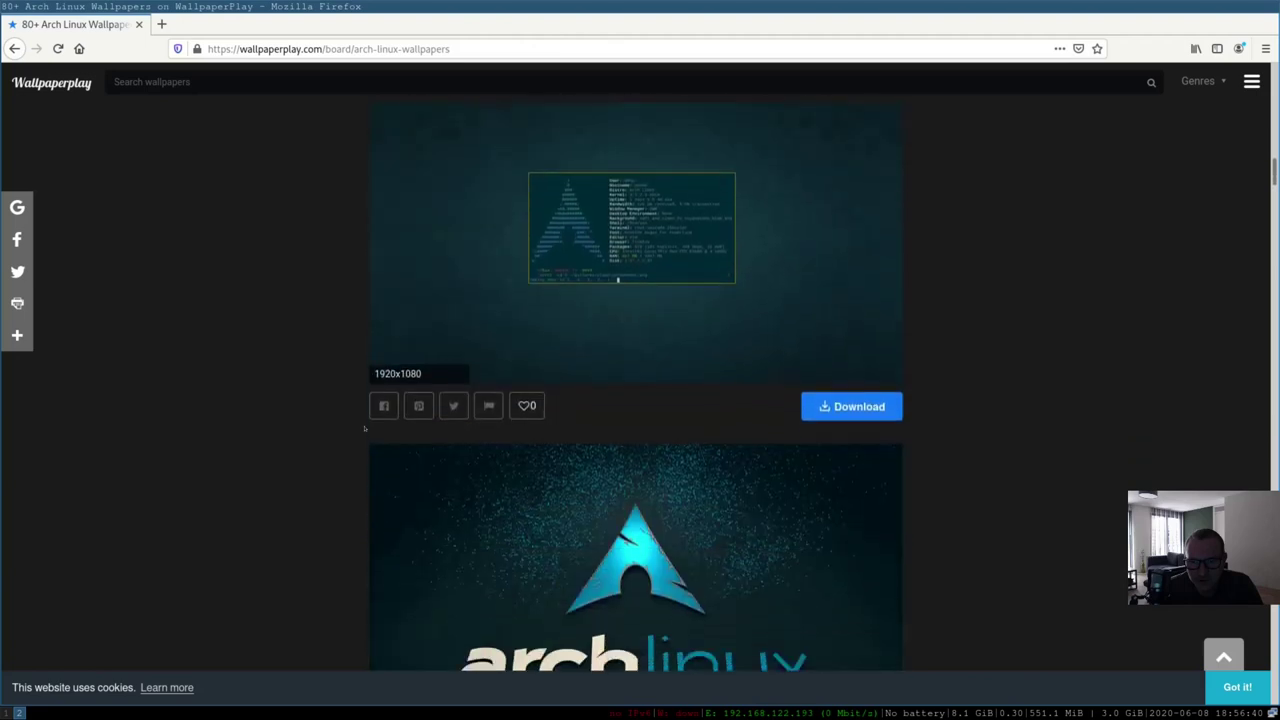
scroll(365, 428, down, 12)
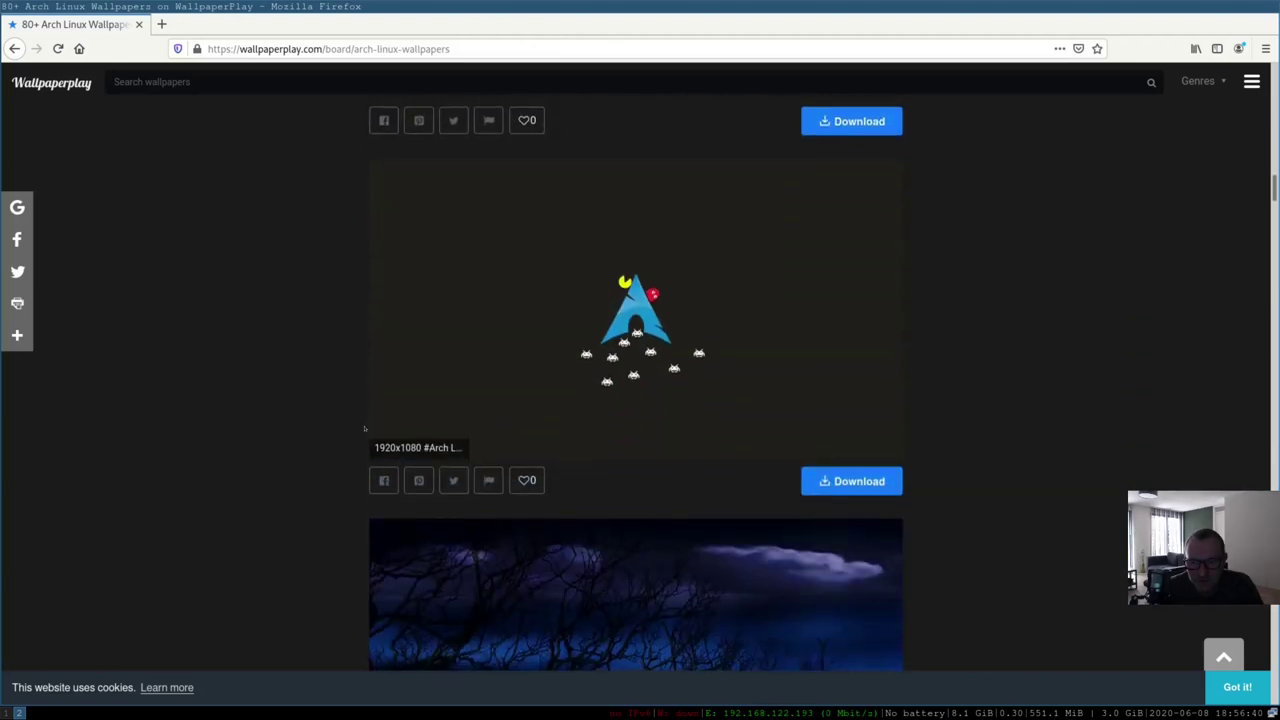
scroll(365, 428, down, 6)
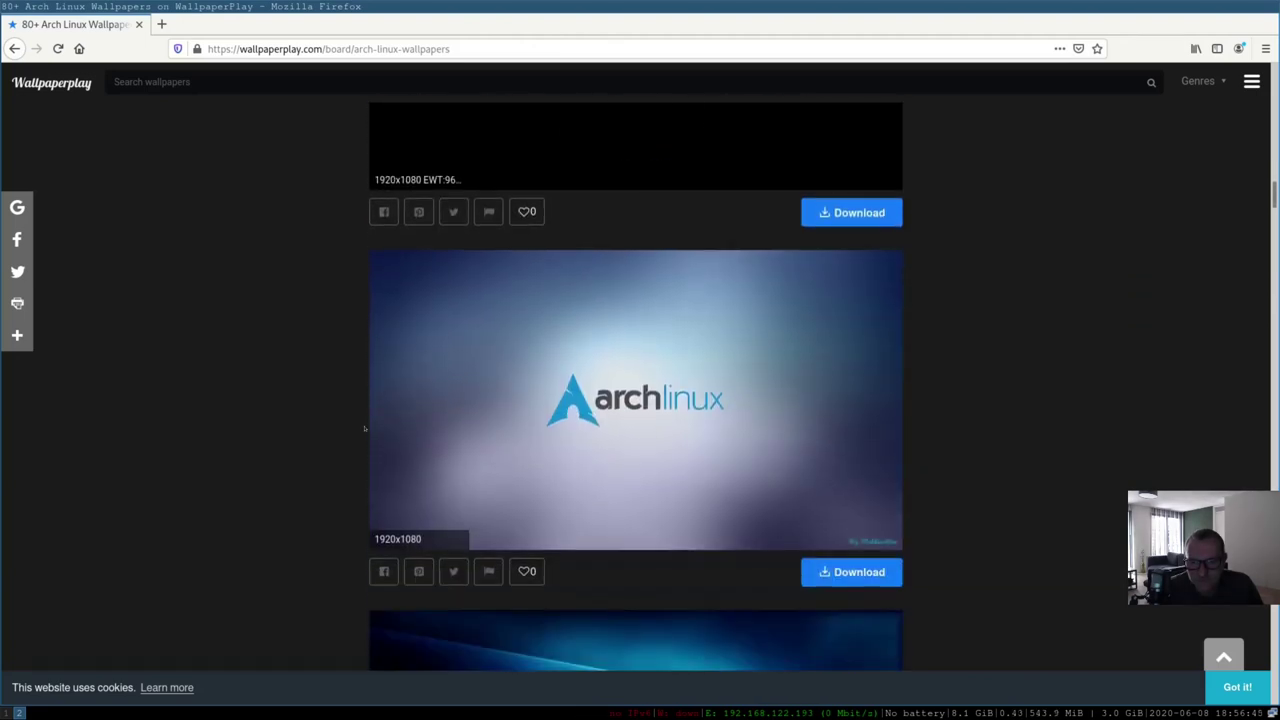
scroll(690, 464, up, 1)
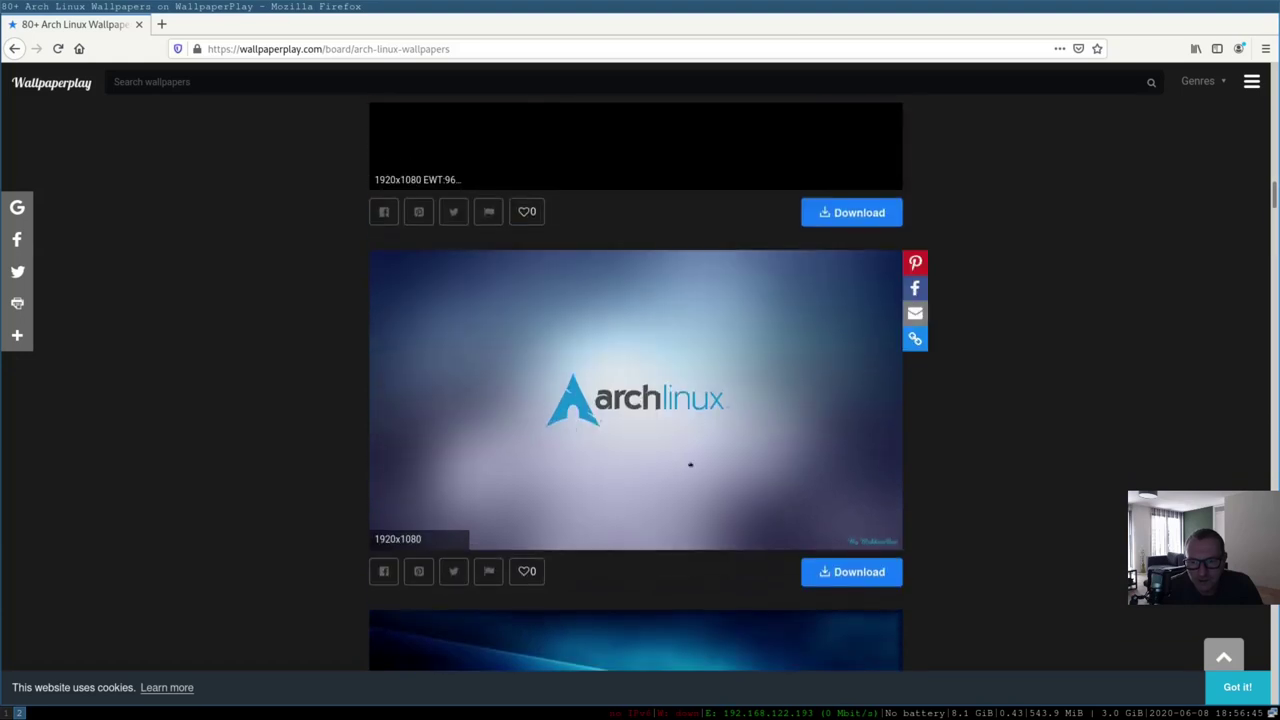
Open the grey Arch Linux wallpaper's download page and its full-resolution image
click(785, 472)
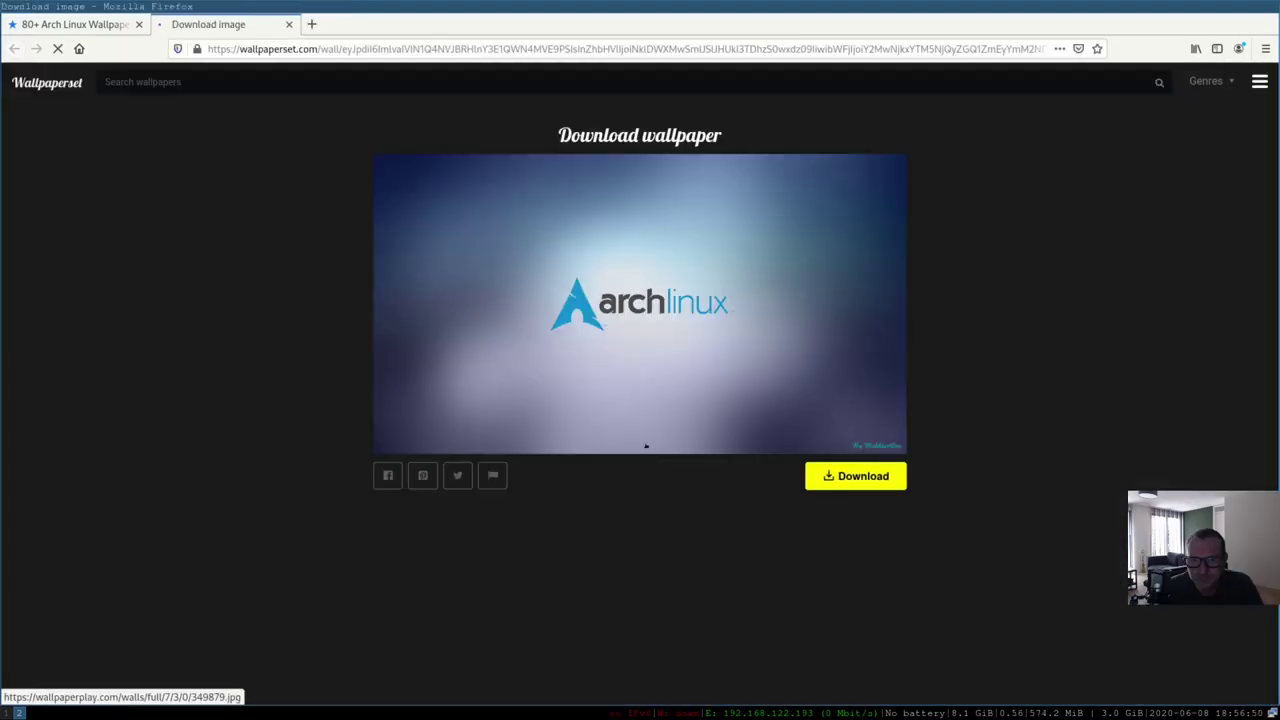
click(870, 479)
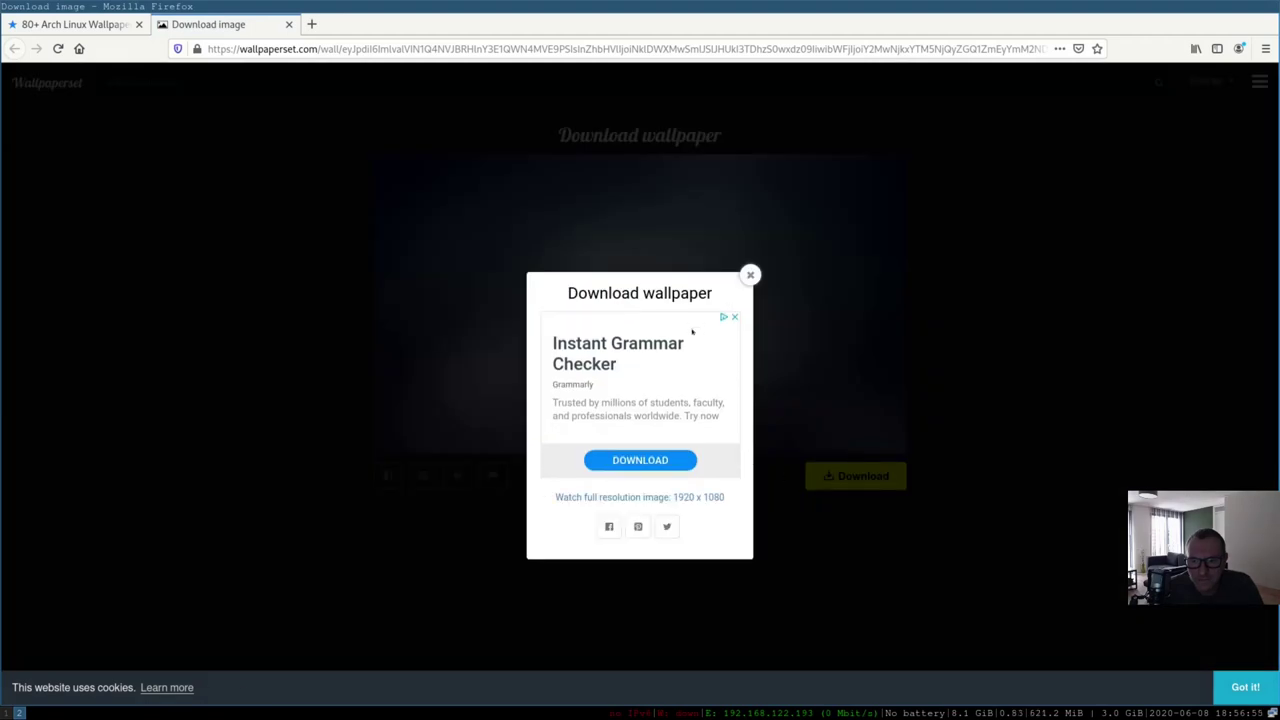
click(664, 496)
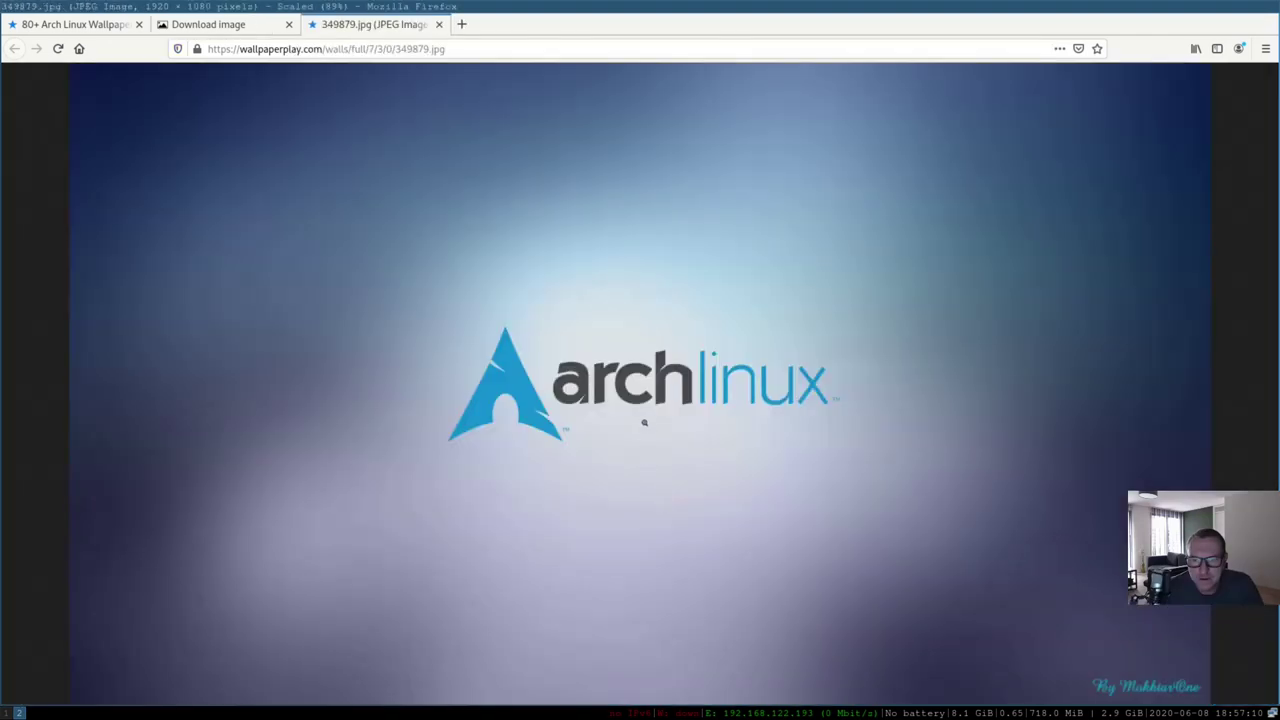
Save the image into the Pictures folder as Wallpaper.jpg
right_click(669, 304)
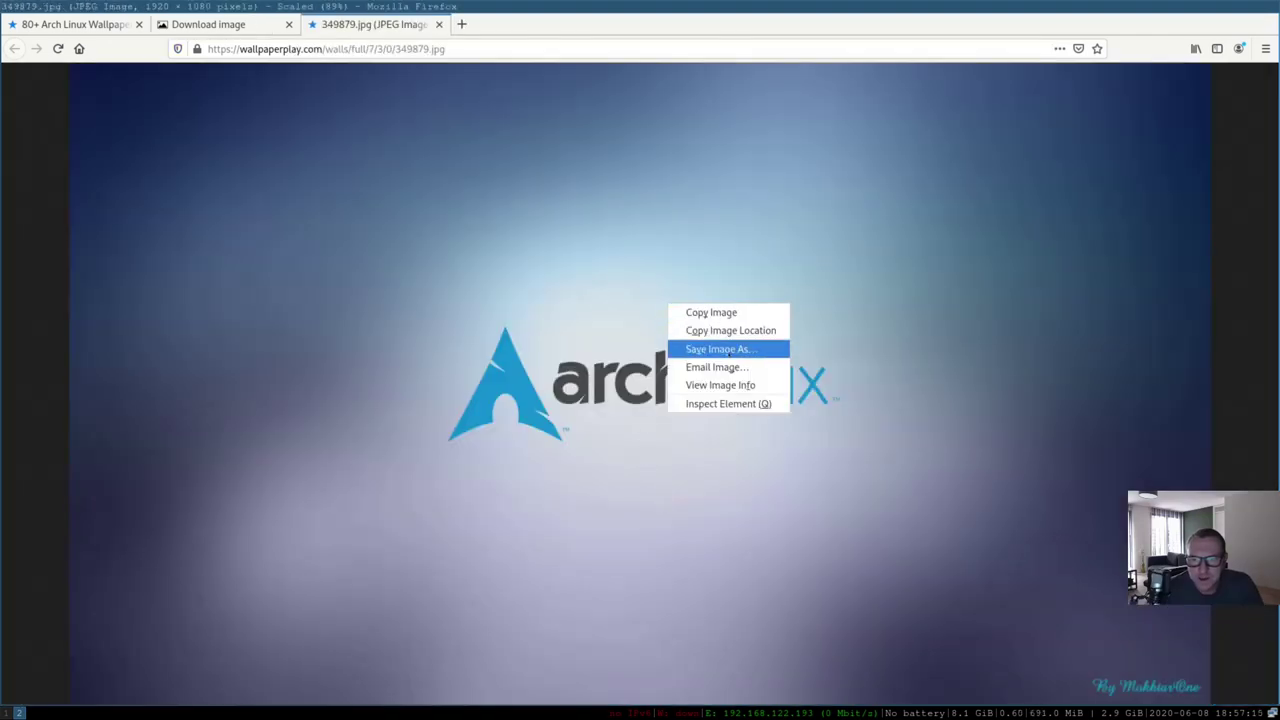
click(724, 350)
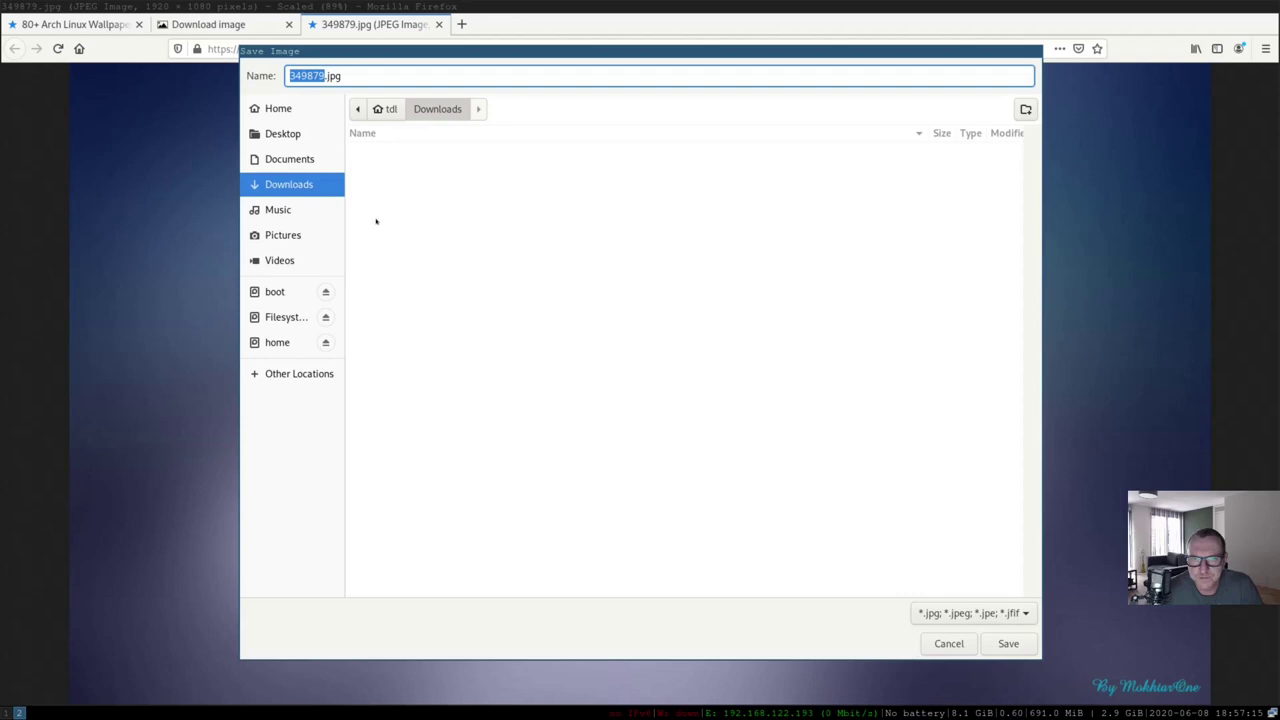
click(304, 236)
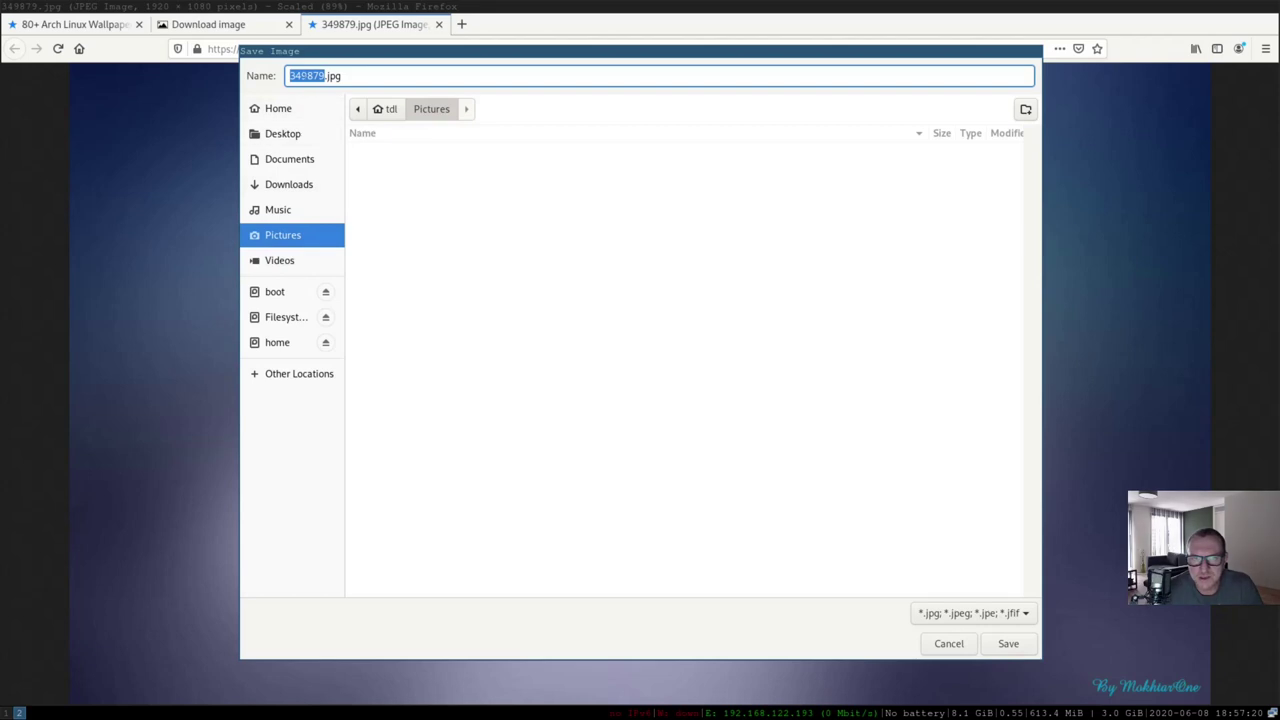
text(Wallpap)
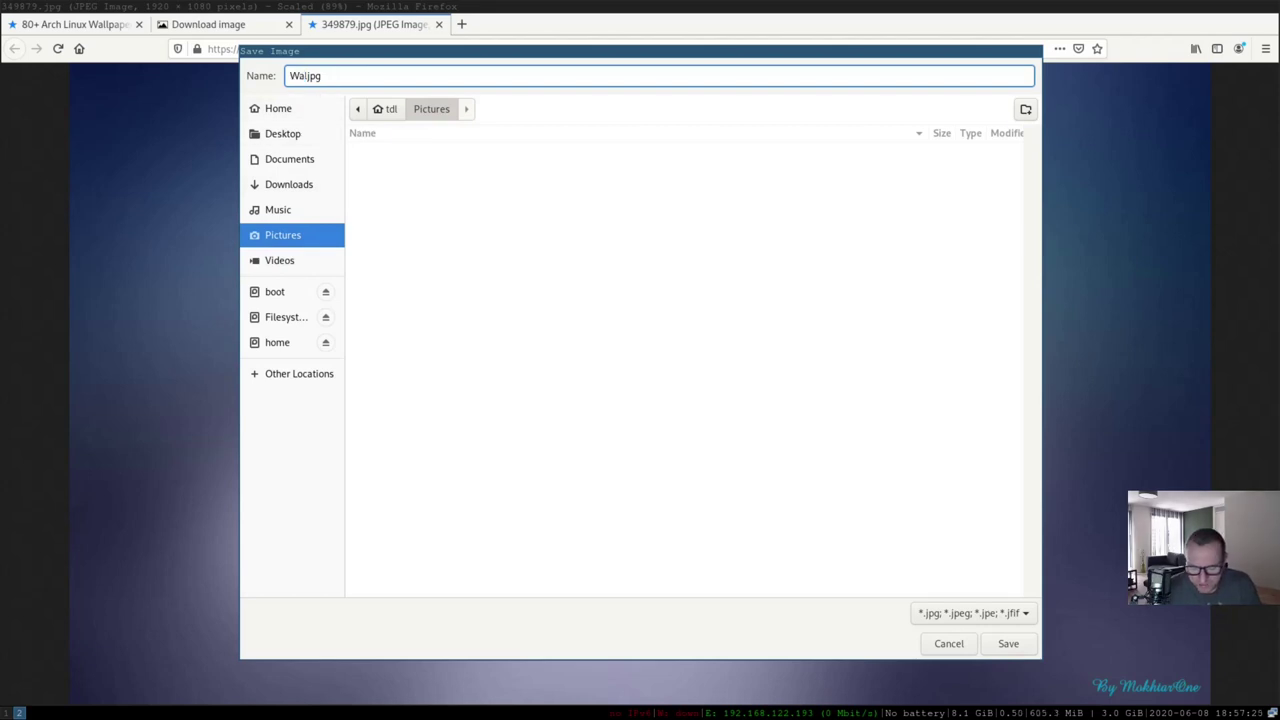
text(er)
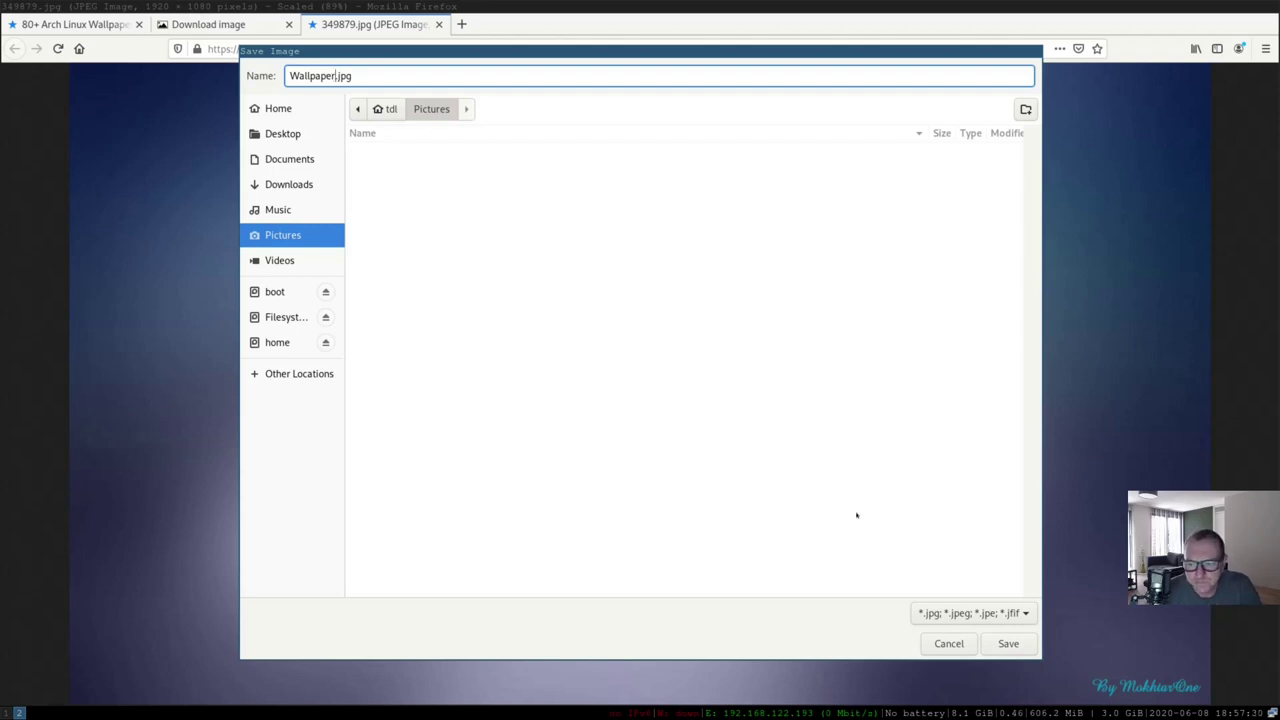
click(1008, 643)
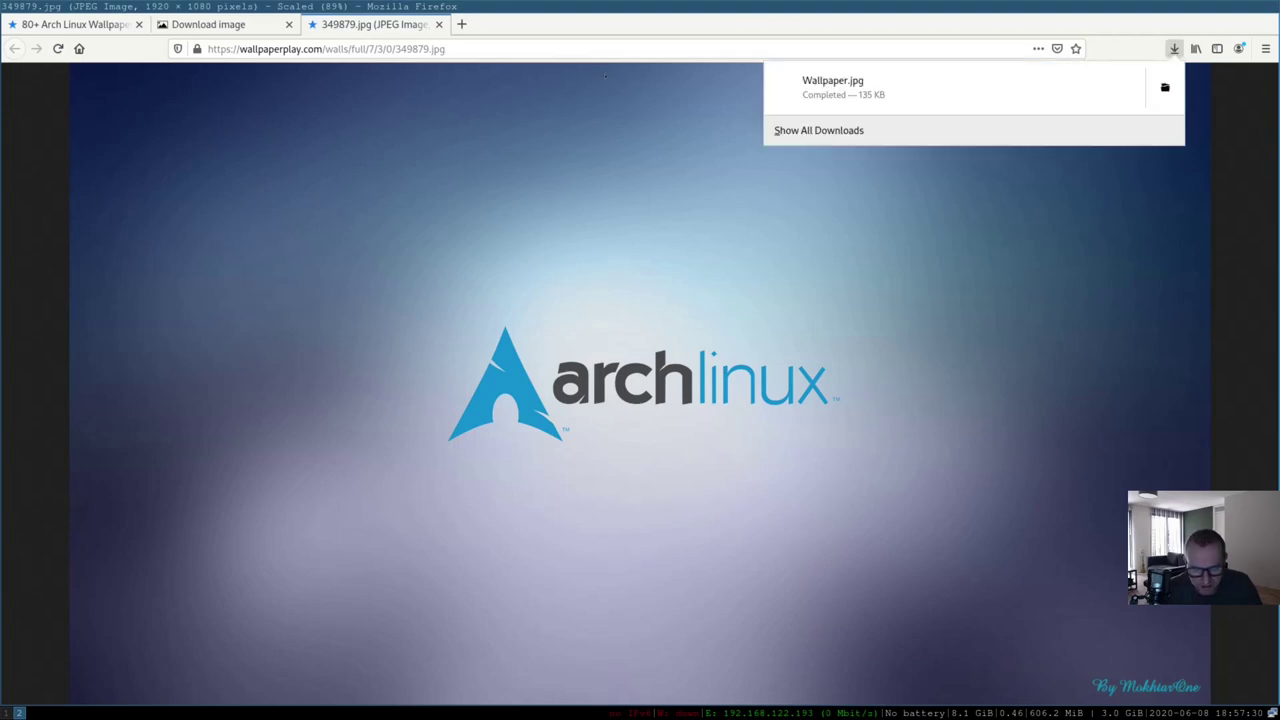
Quit Firefox with all tabs, go to workspace 1, and run `which nitrogen`
key(ctrl+q)
key(Return)
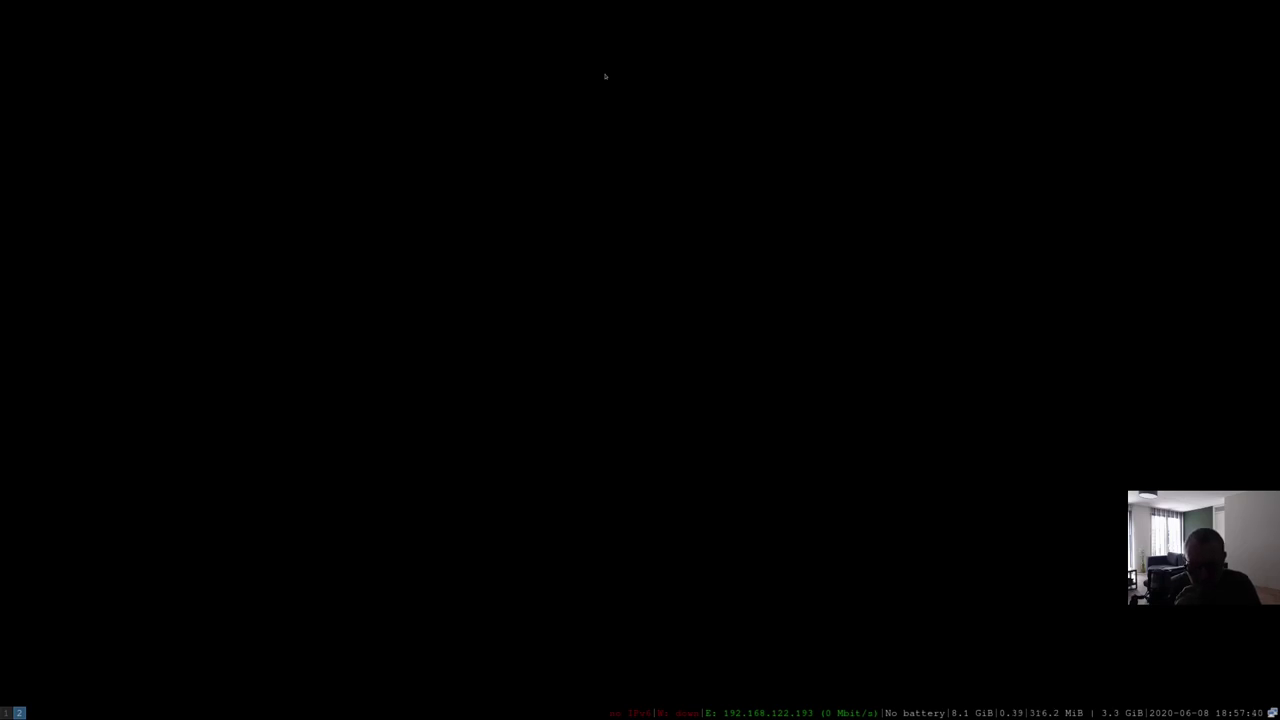
key(super+1)
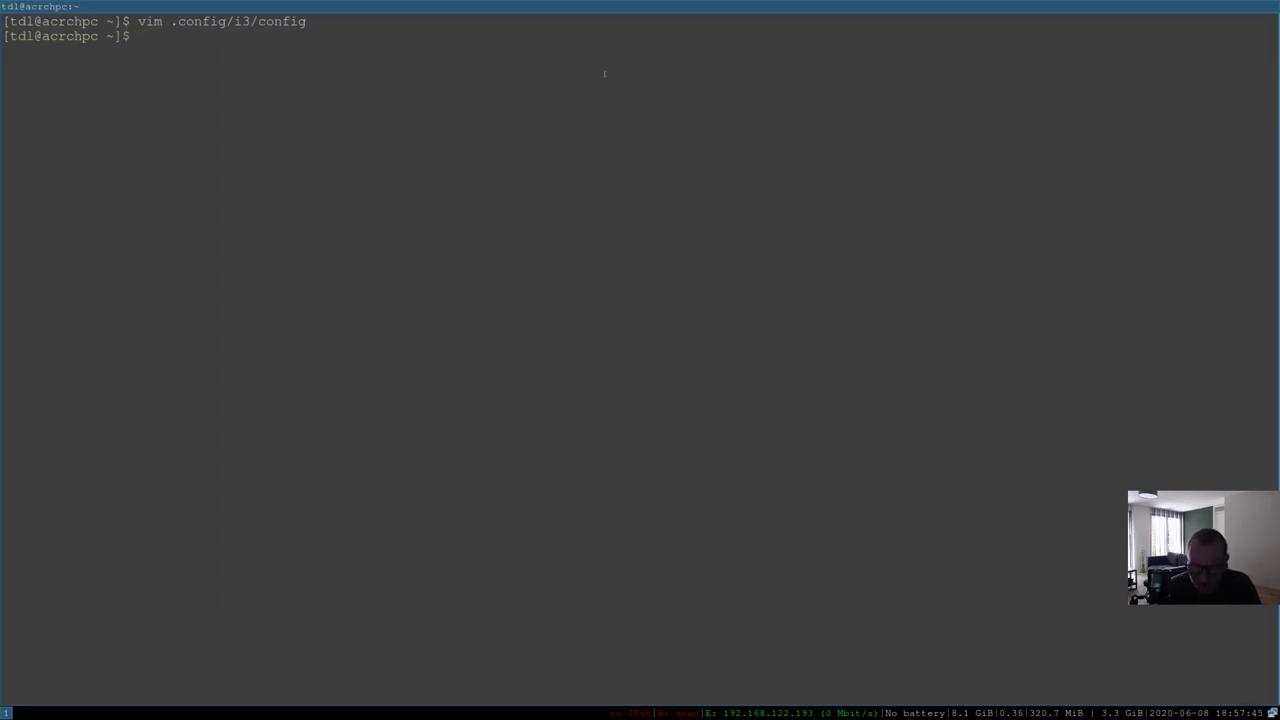
text(which nitrogen)
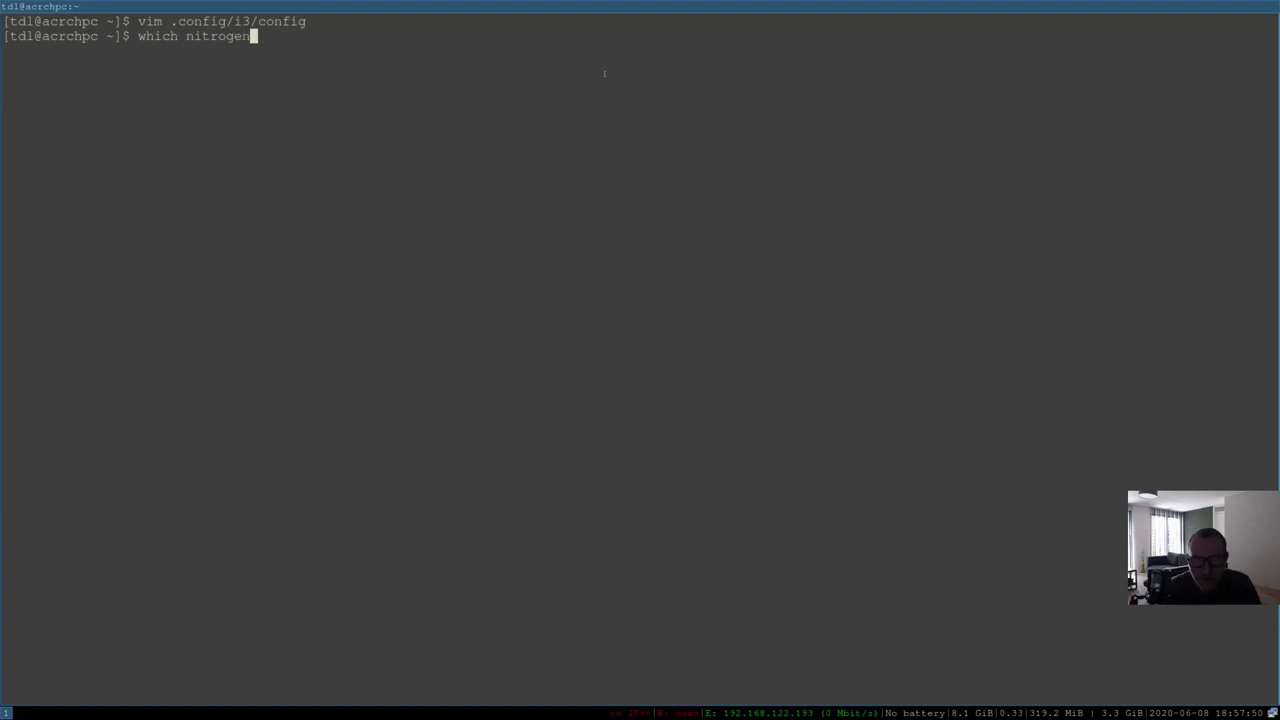
key(Return)
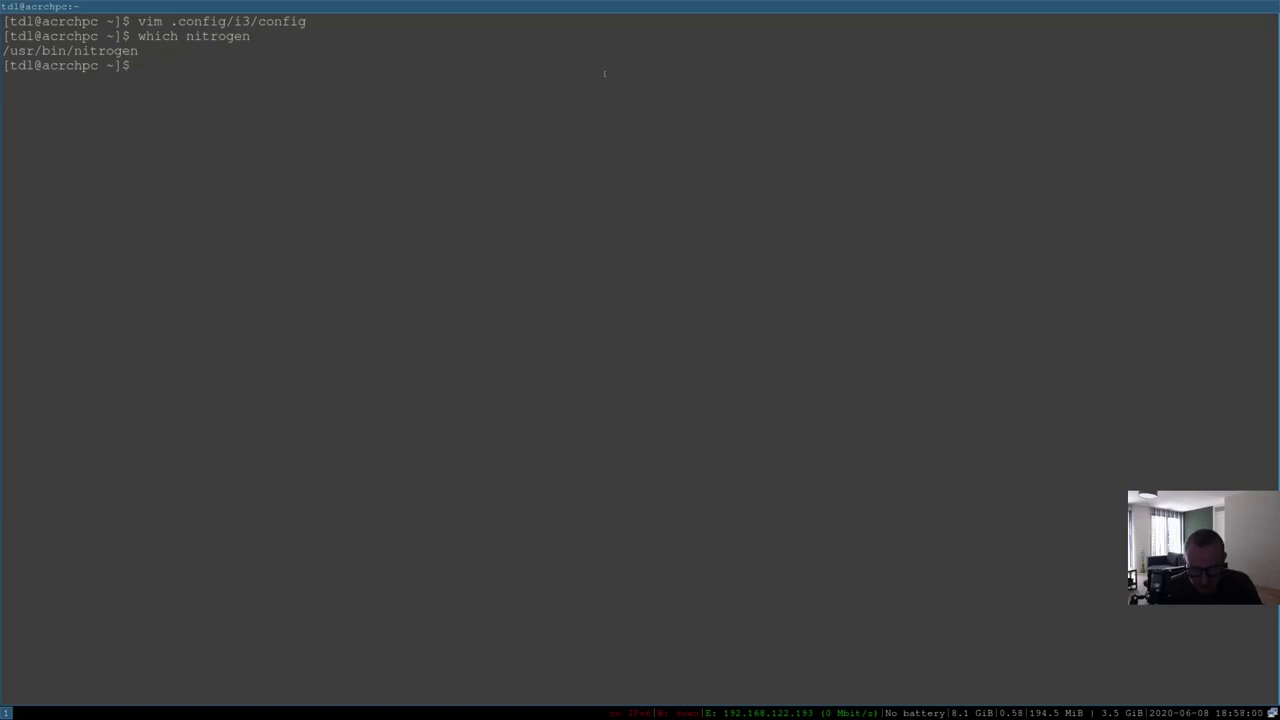
Launch Nitrogen from dmenu by searching 'nitro'
key(super+d)
text(nott)
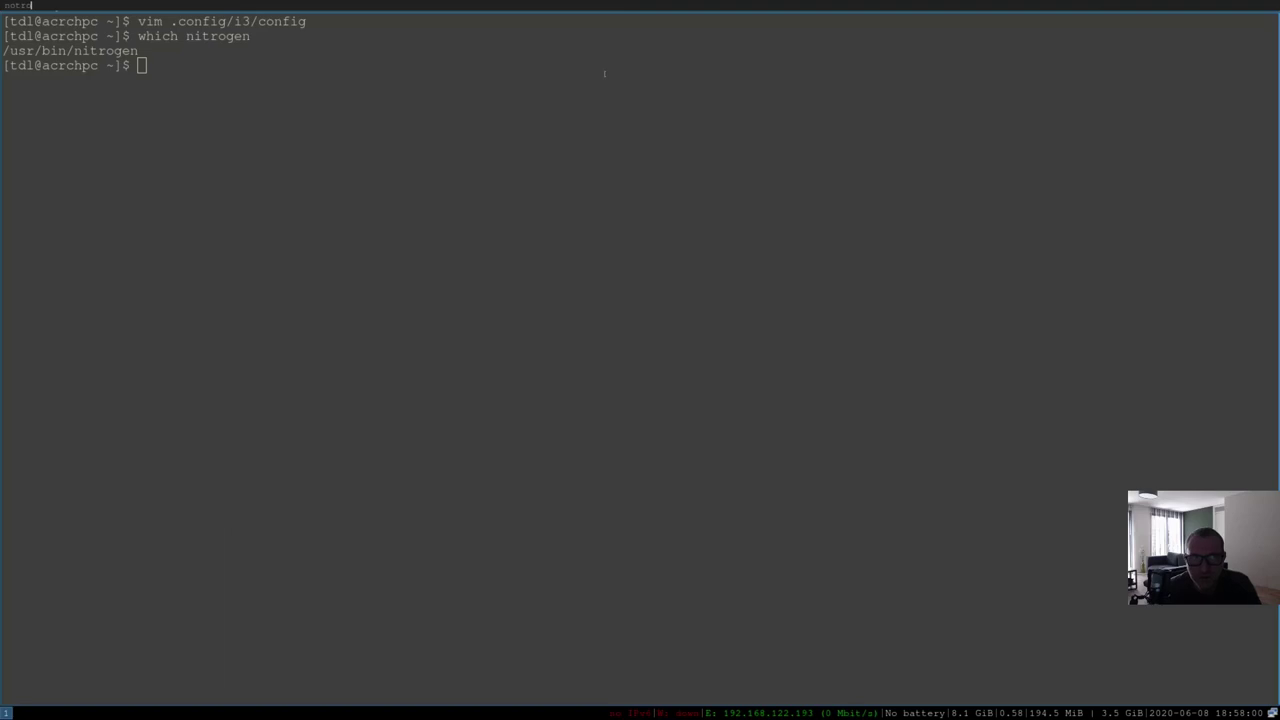
key(BackSpace)
key(BackSpace)
key(BackSpace)
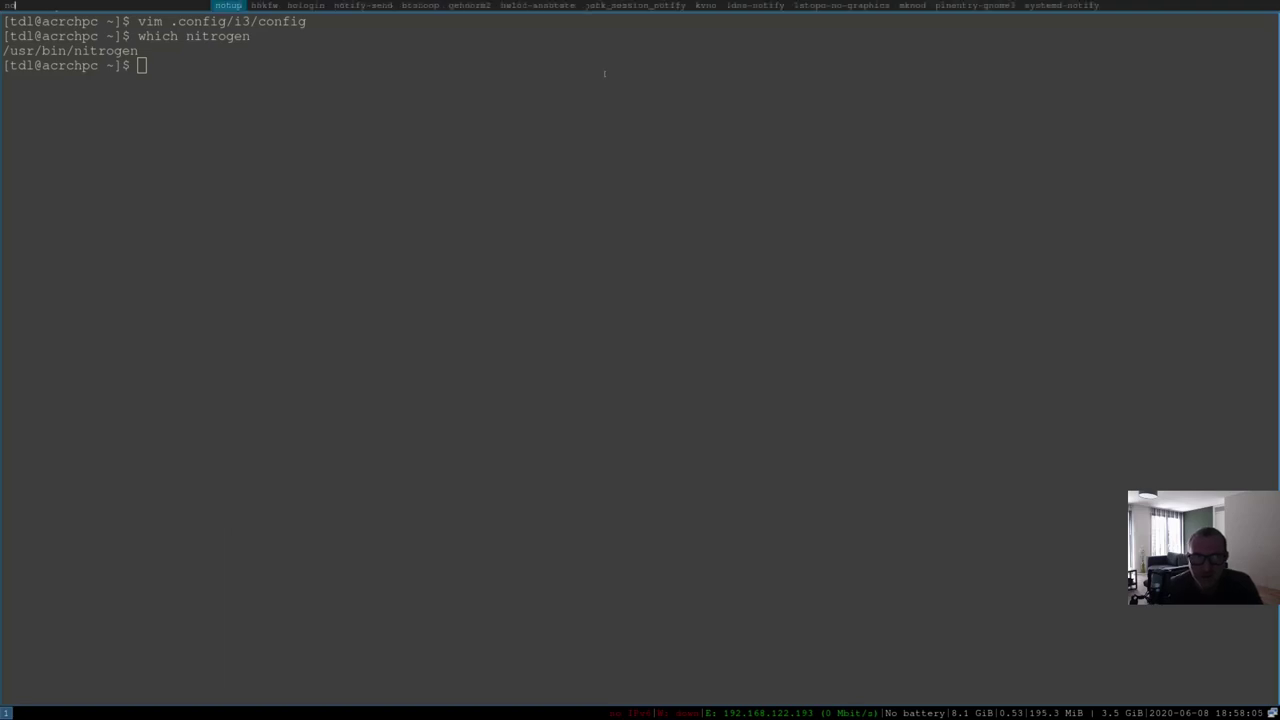
text(t)
key(BackSpace)
key(BackSpace)
key(BackSpace)
text(nitro)
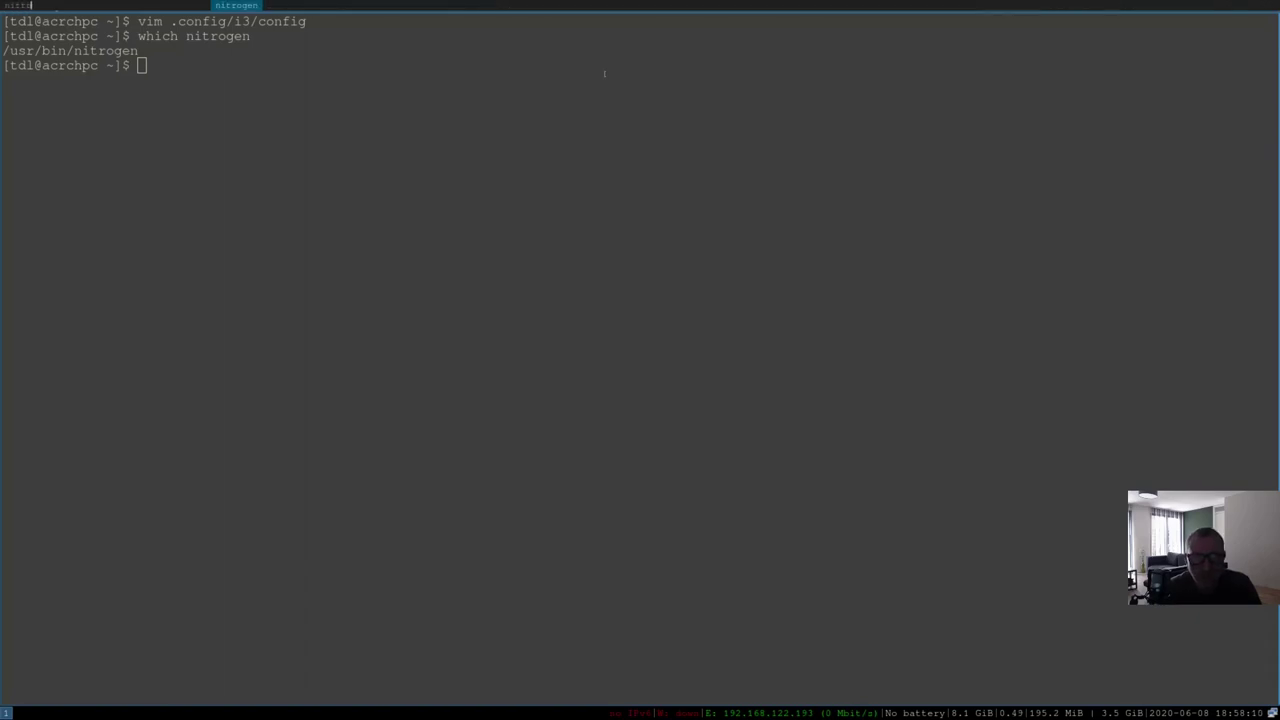
key(Return)
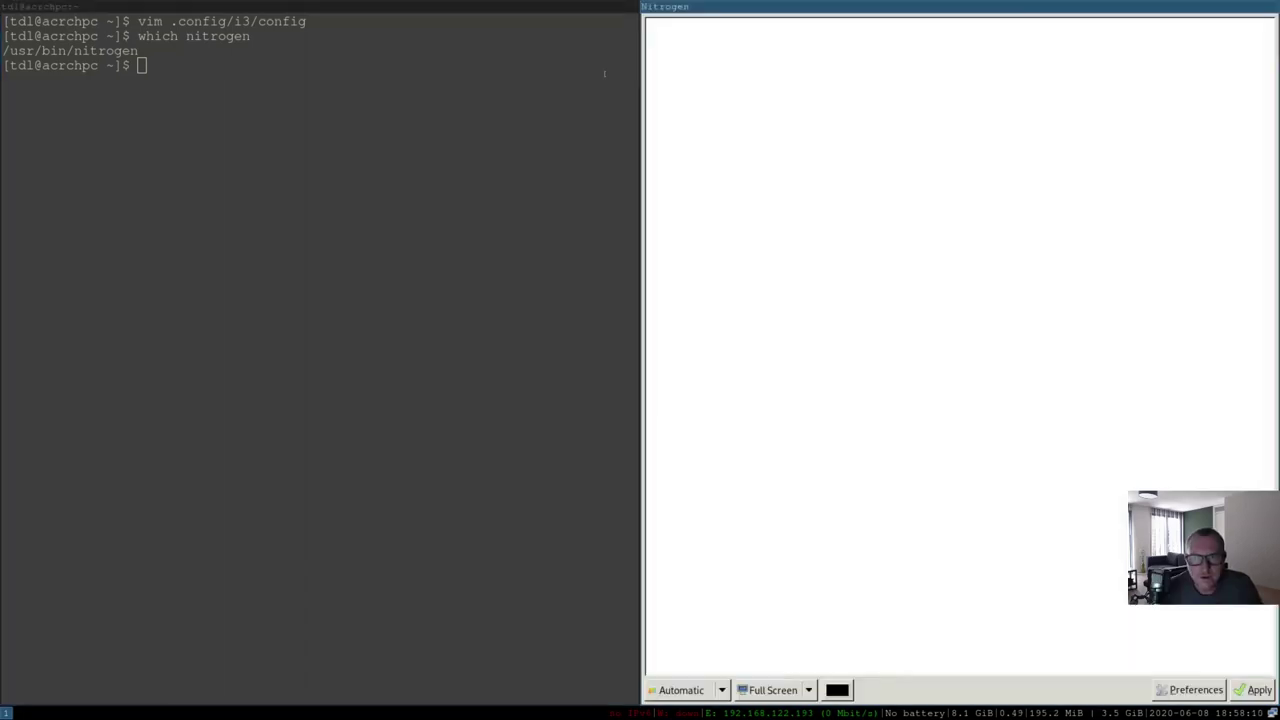
Add the Pictures folder as a wallpaper directory in Nitrogen's preferences
click(1193, 690)
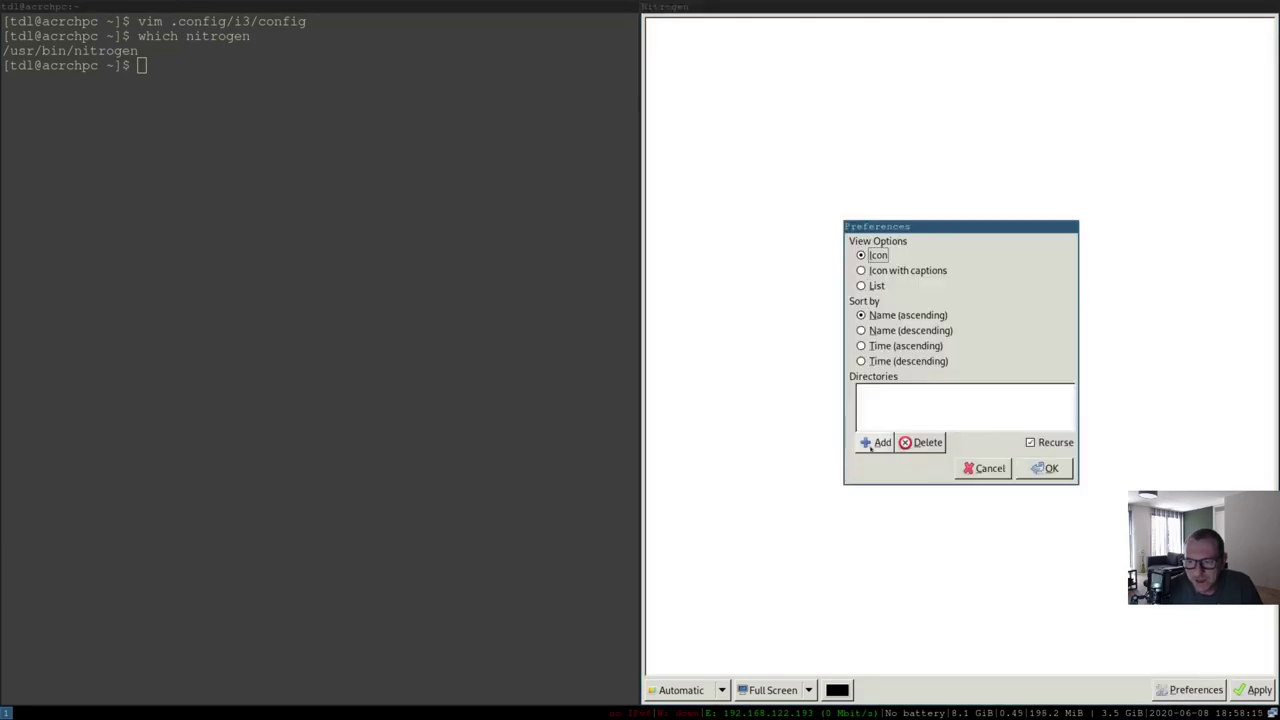
click(875, 442)
click(825, 217)
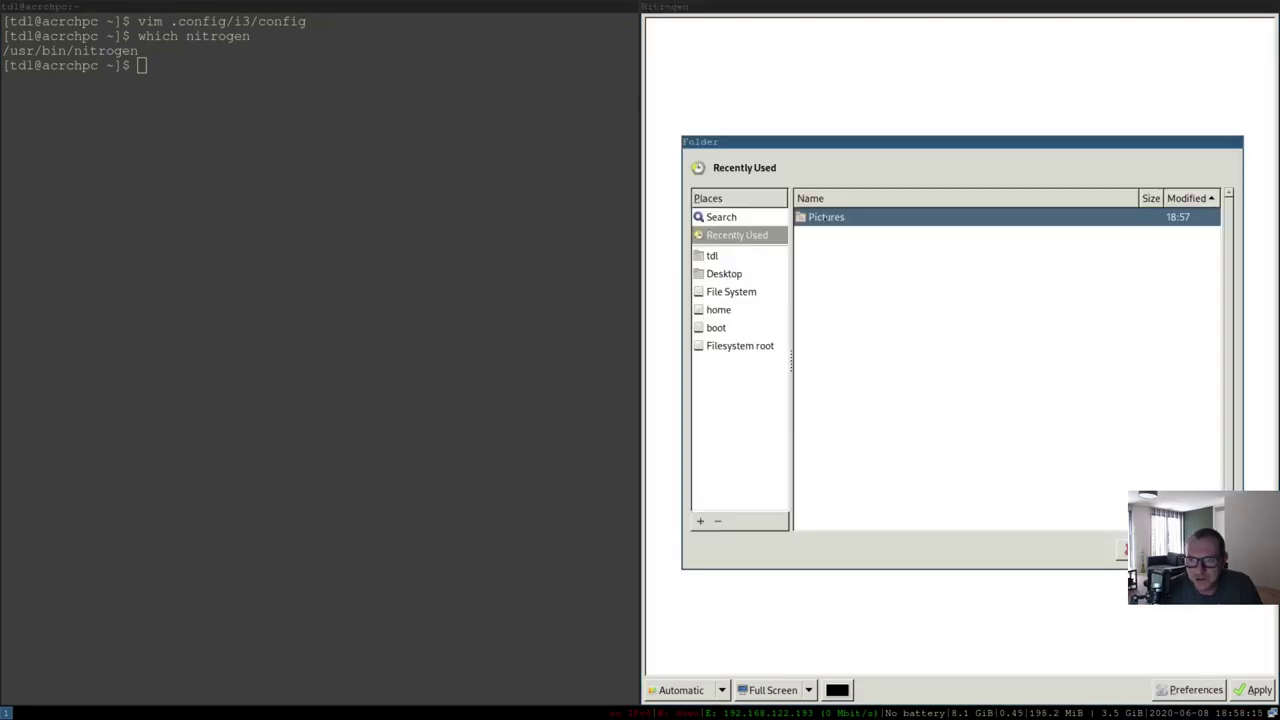
key(Return)
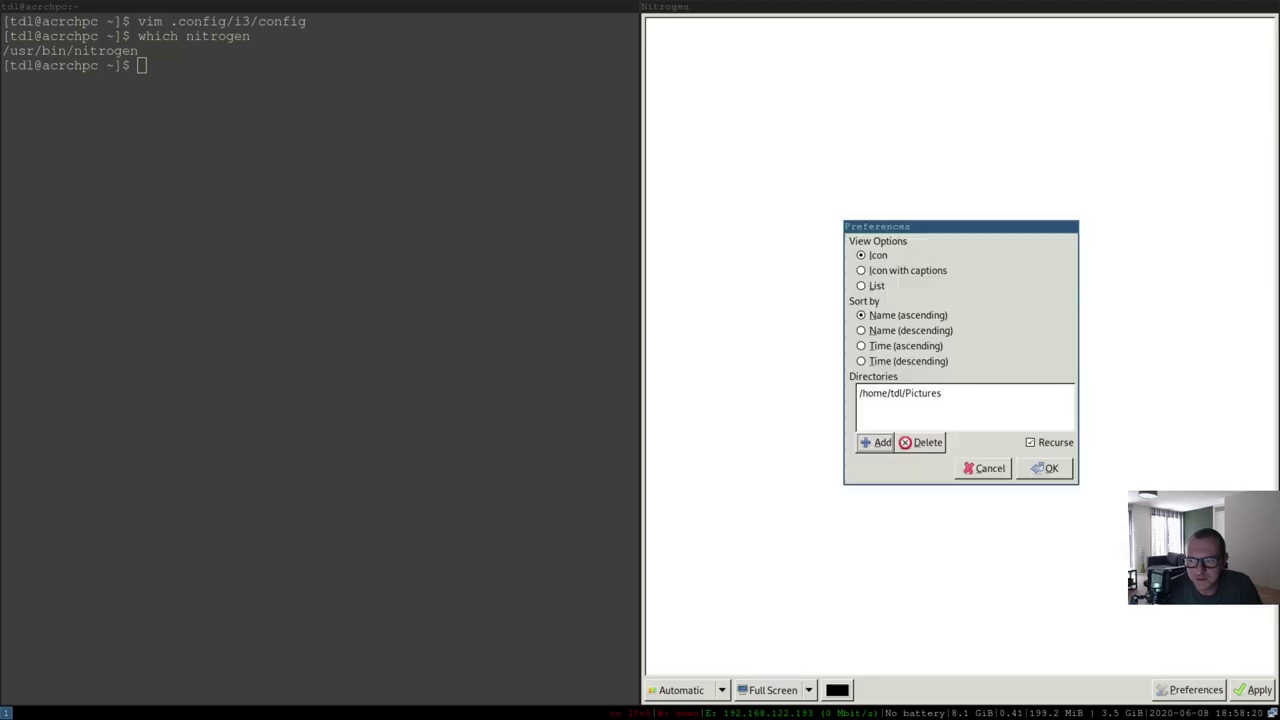
click(1052, 470)
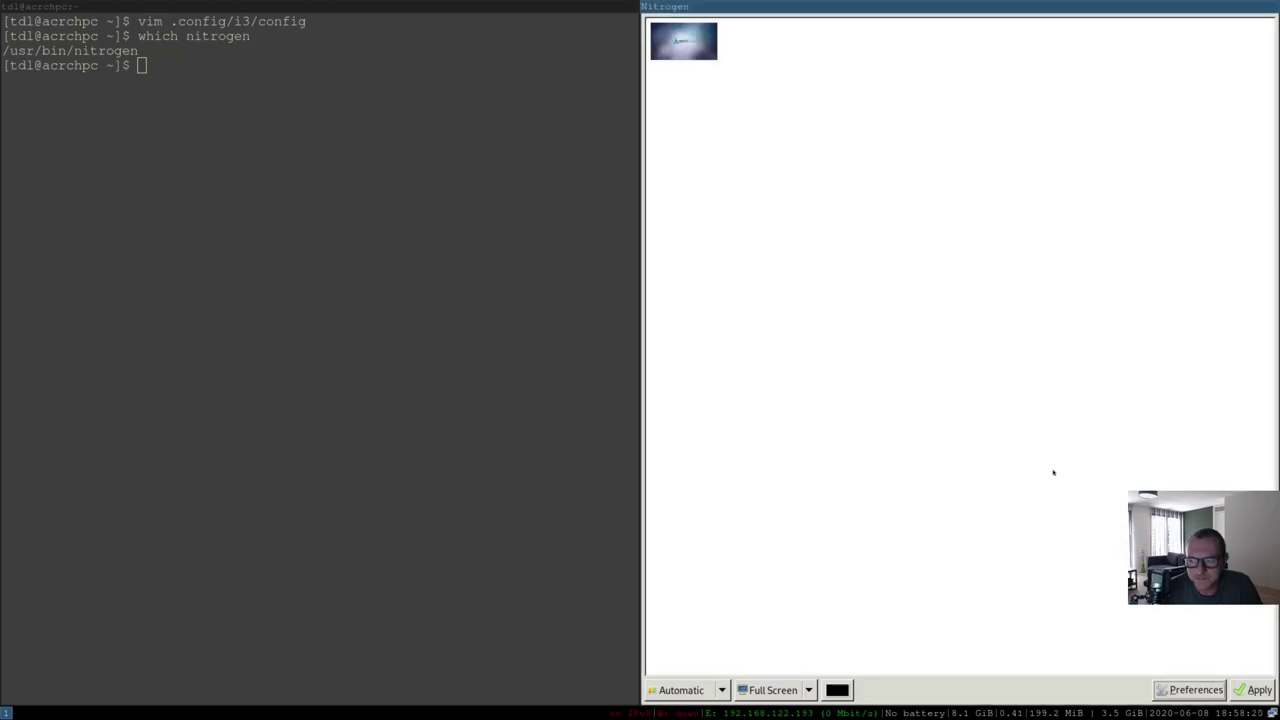
Apply the Arch Linux thumbnail as the wallpaper in Zoomed Fill mode
click(686, 58)
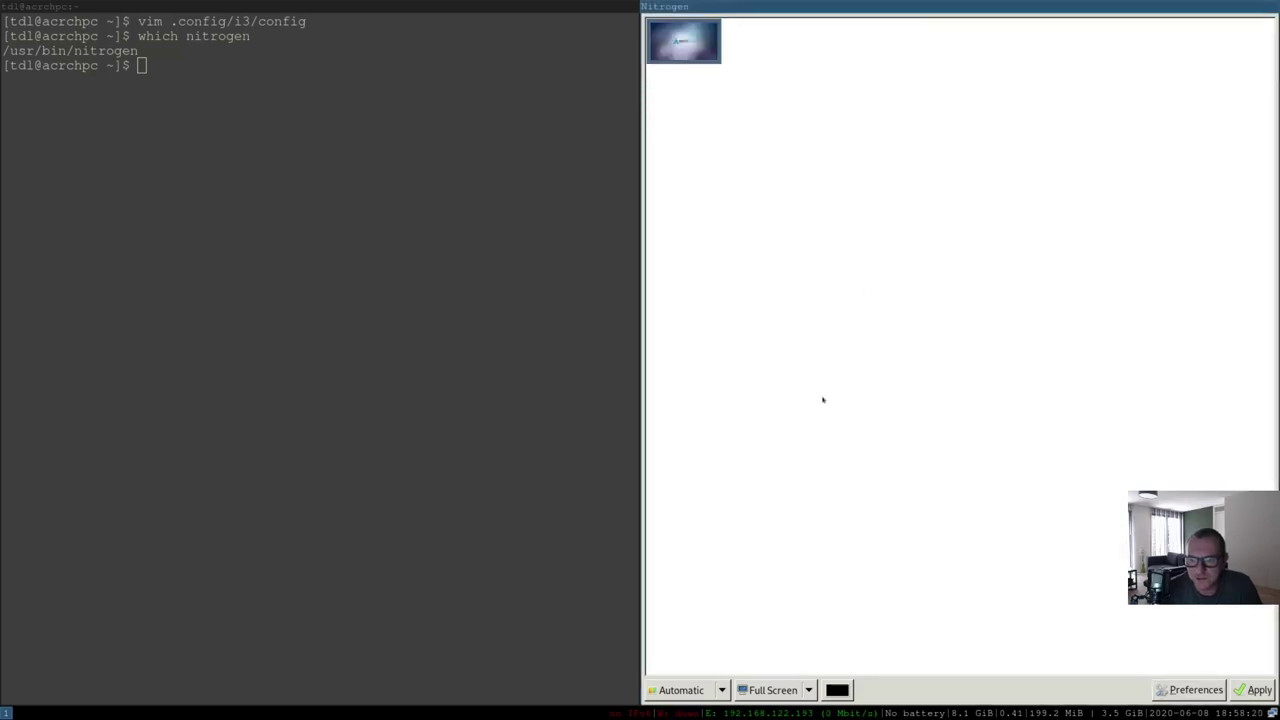
click(682, 690)
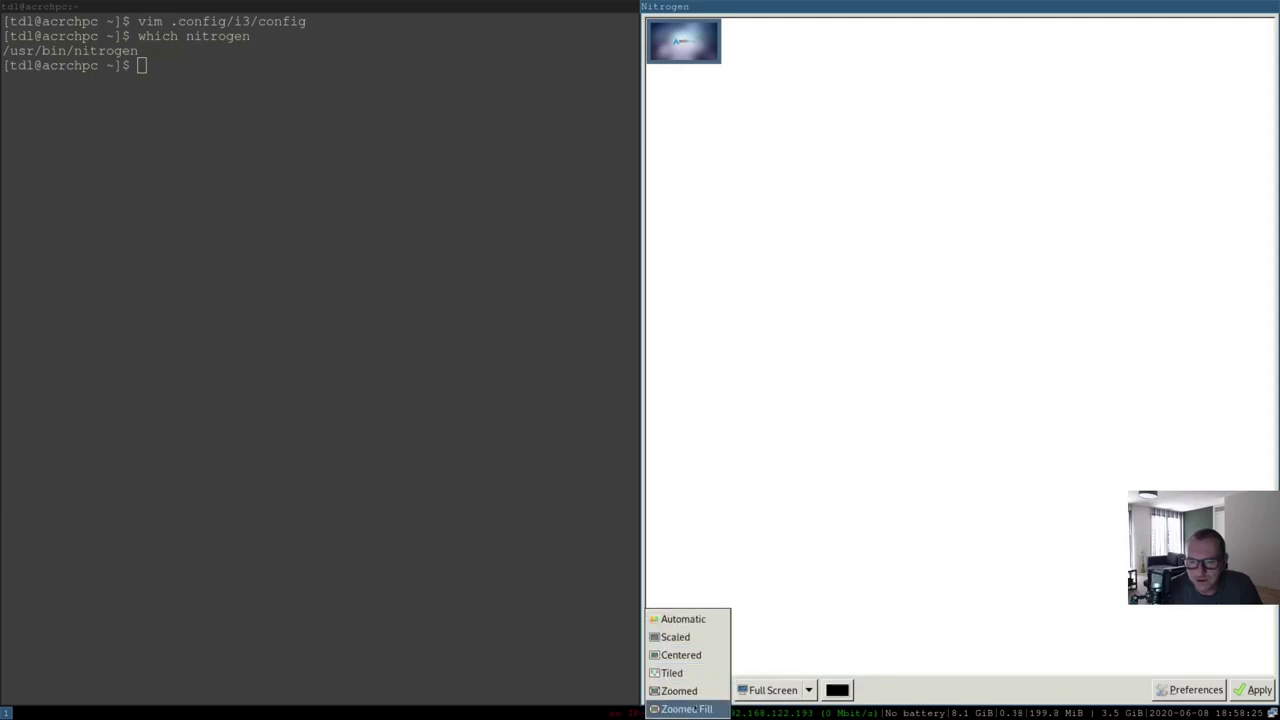
click(690, 707)
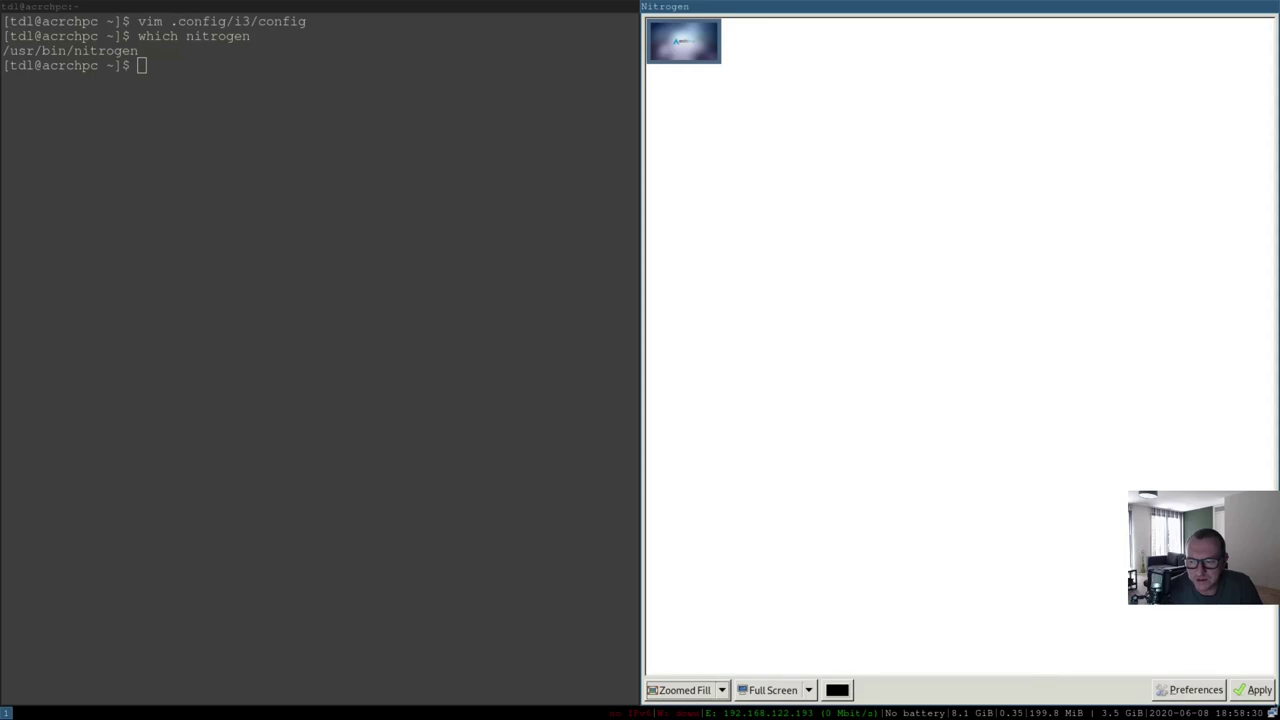
click(1266, 697)
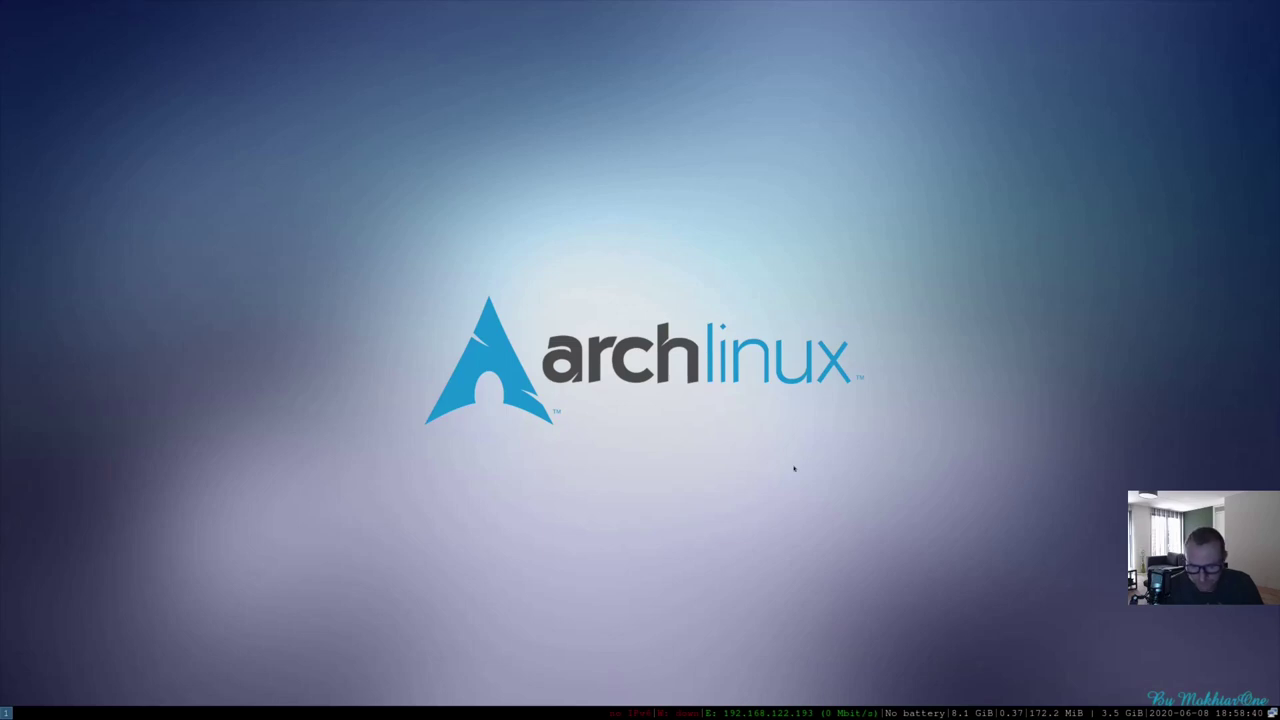
key(super+Return)
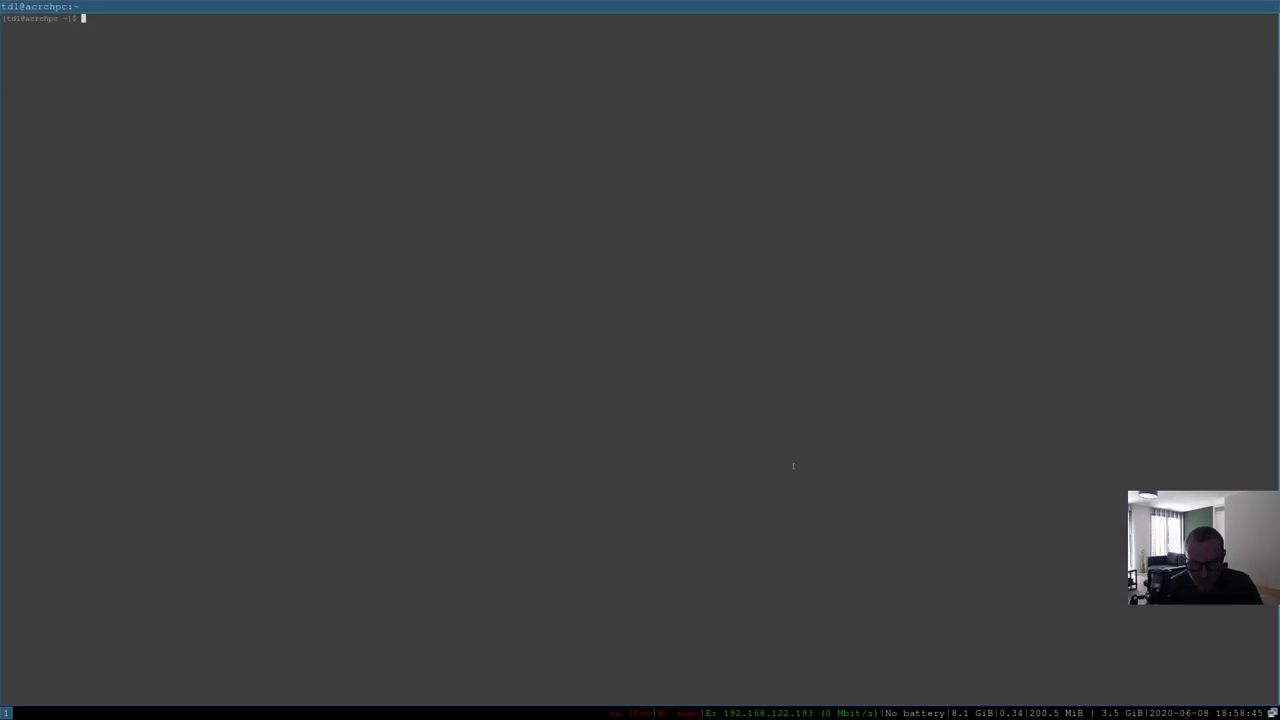
Enlarge the terminal text and open .config/i3/config in Vim
key(ctrl+plus)
key(ctrl+plus)
key(ctrl+plus)
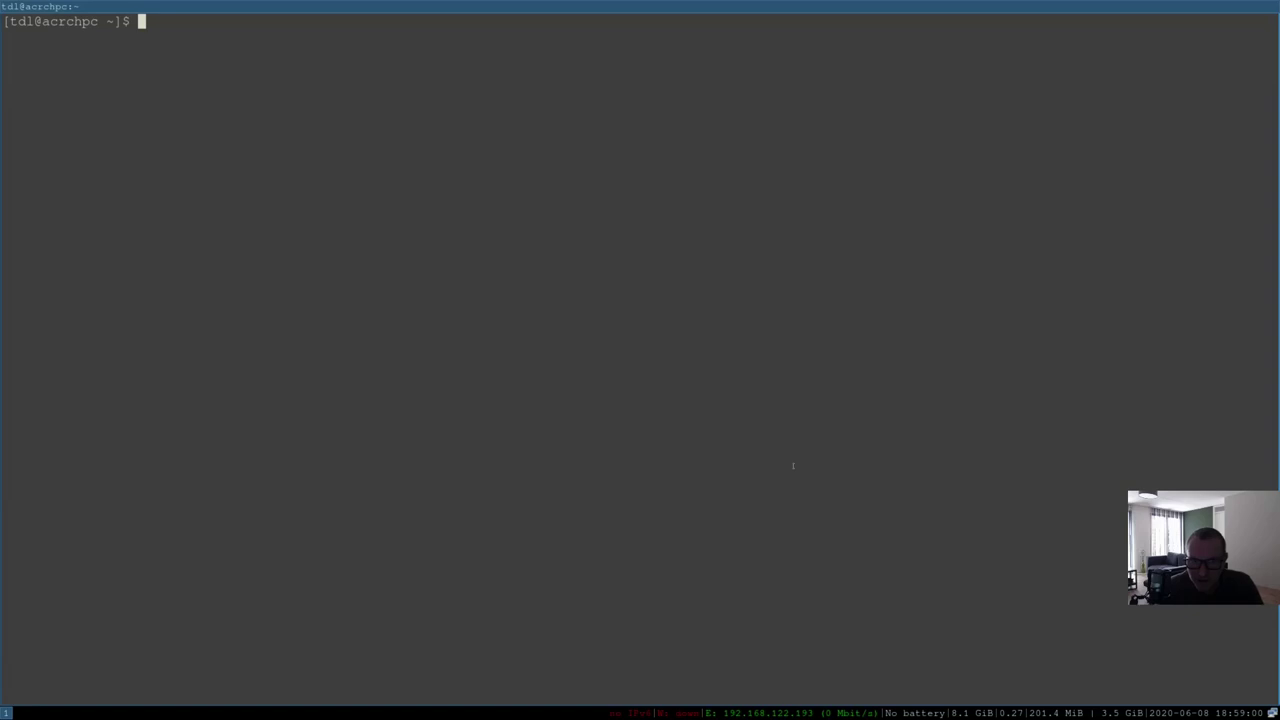
text(vim .config/i3/config)
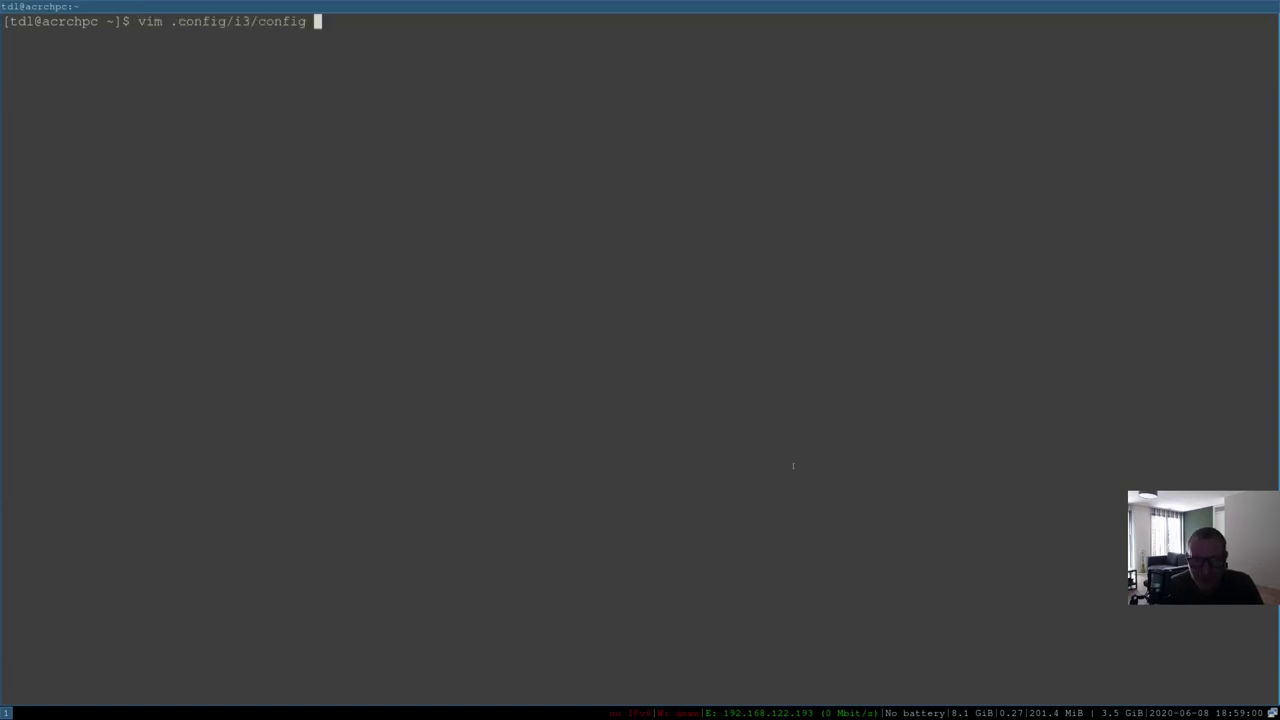
key(Return)
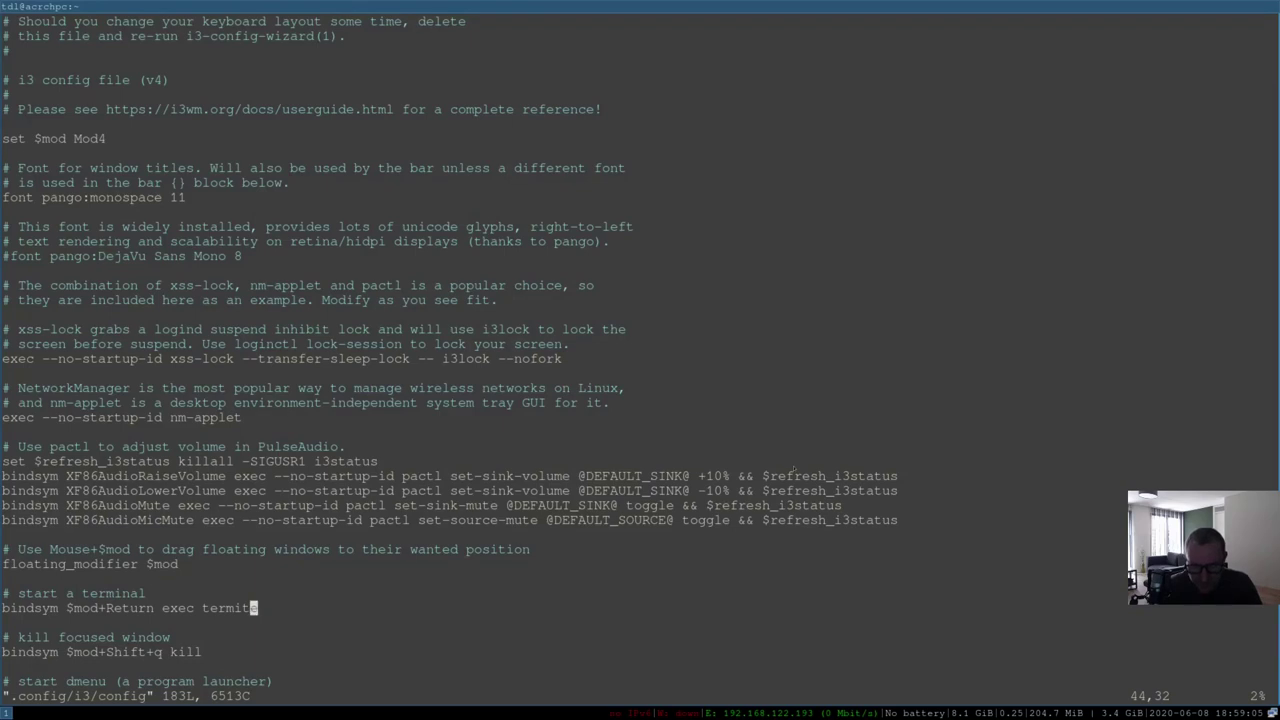
Insert '# set screen resolution' on the line above the xrandr exec line
key(shift+g)
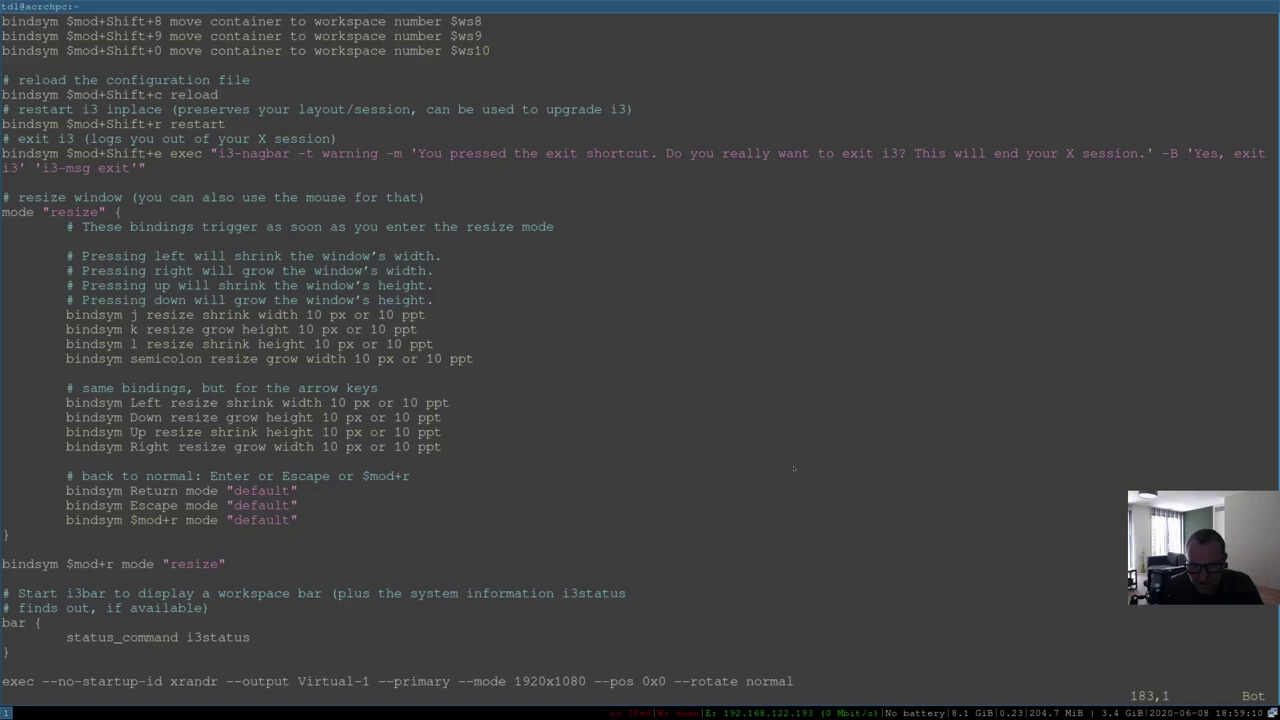
key(k)
text(i#)
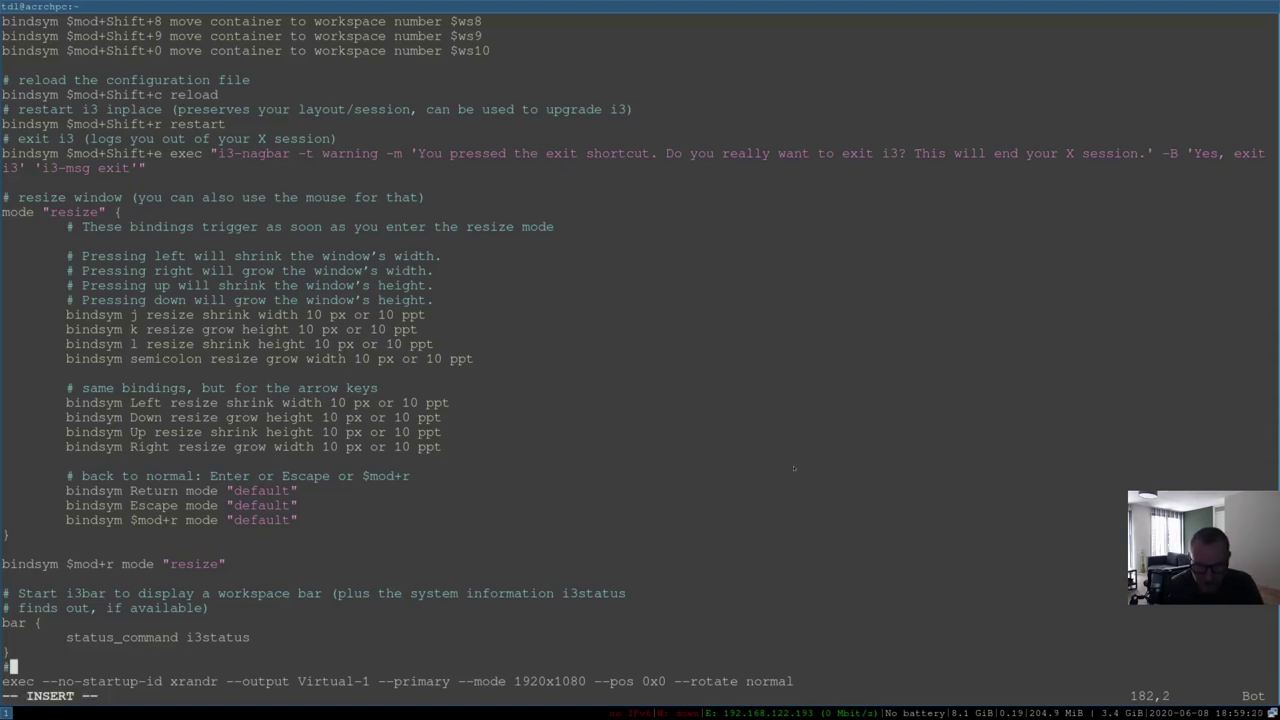
text( set s)
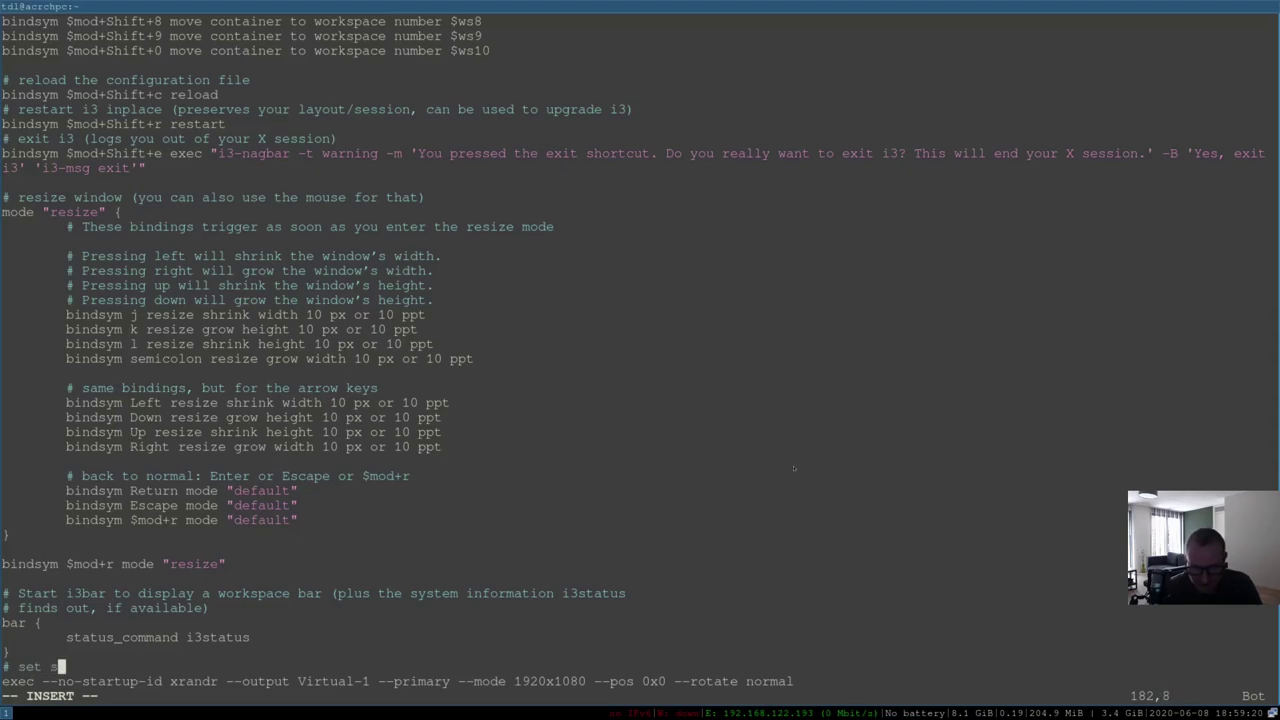
text(cree)
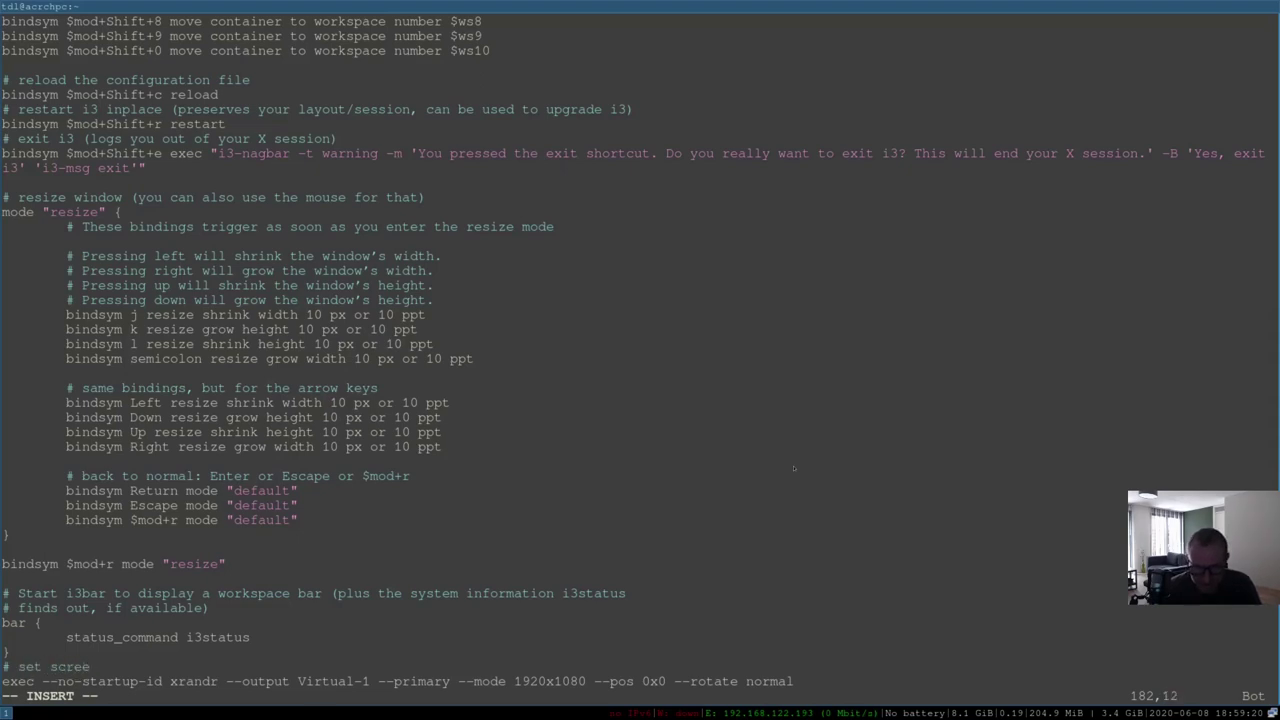
text(n resolution)
key(Down)
Add '# set wallpaper' and 'exec_always --no-startup-id nitrogen --restore' below the xrandr line
key(End)
key(Return)
key(Return)
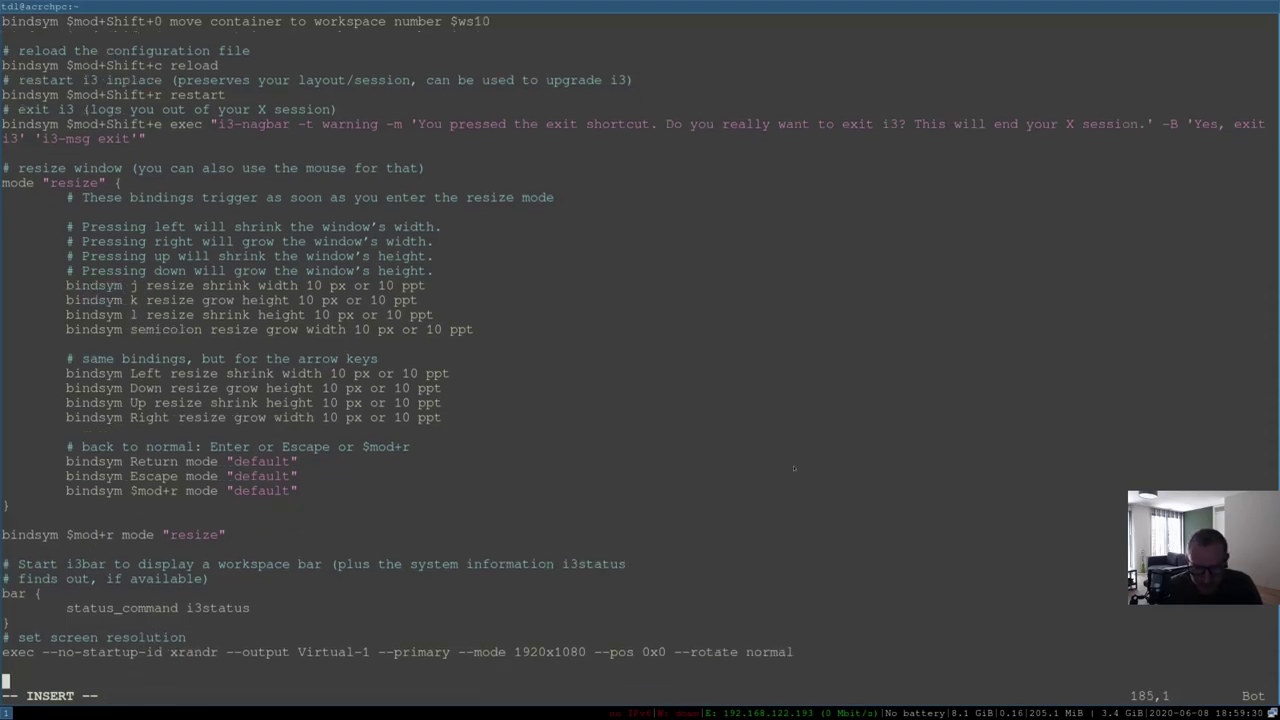
text(# set wallpaper)
key(Return)
key(BackSpace)
key(BackSpace)
text(exec)
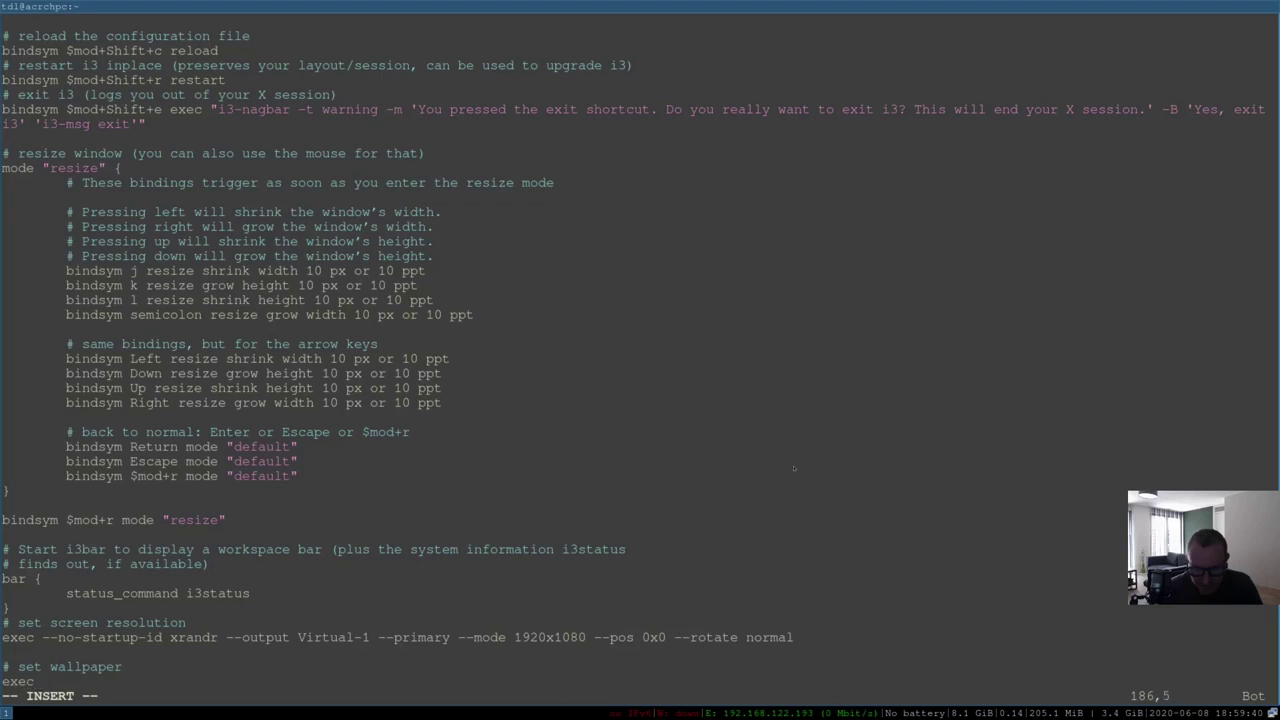
text(_always)
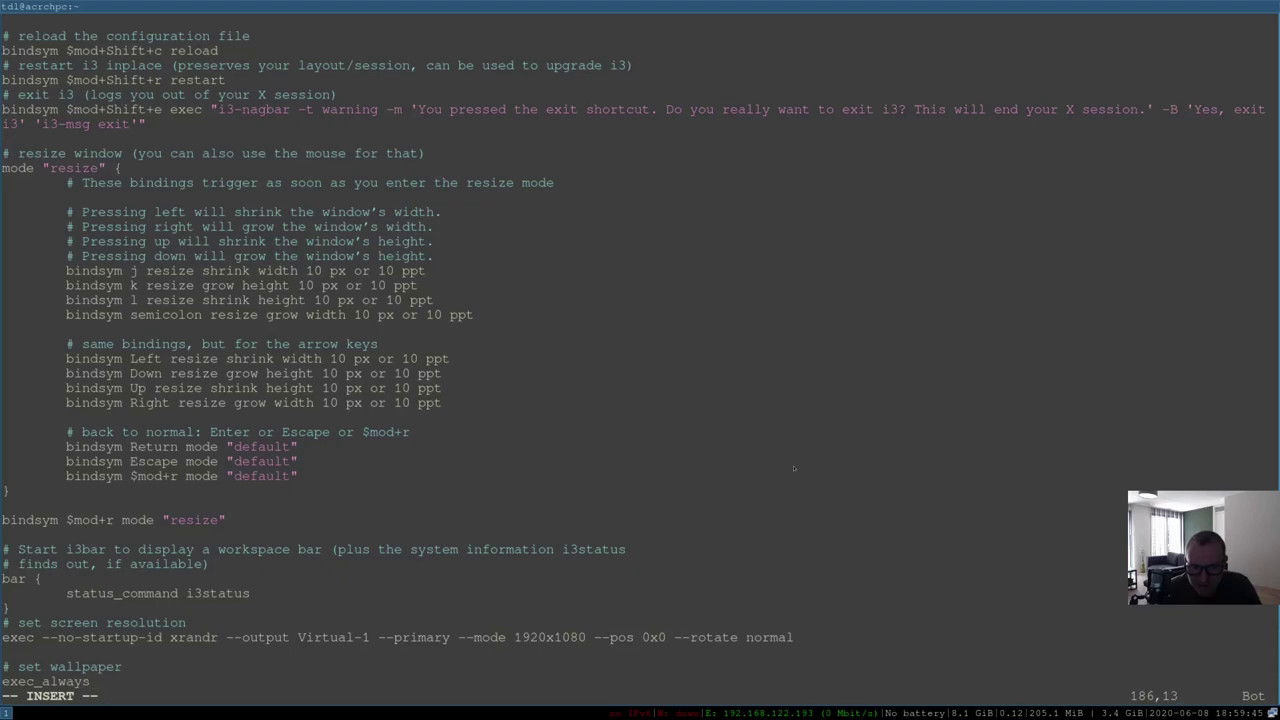
text( --n)
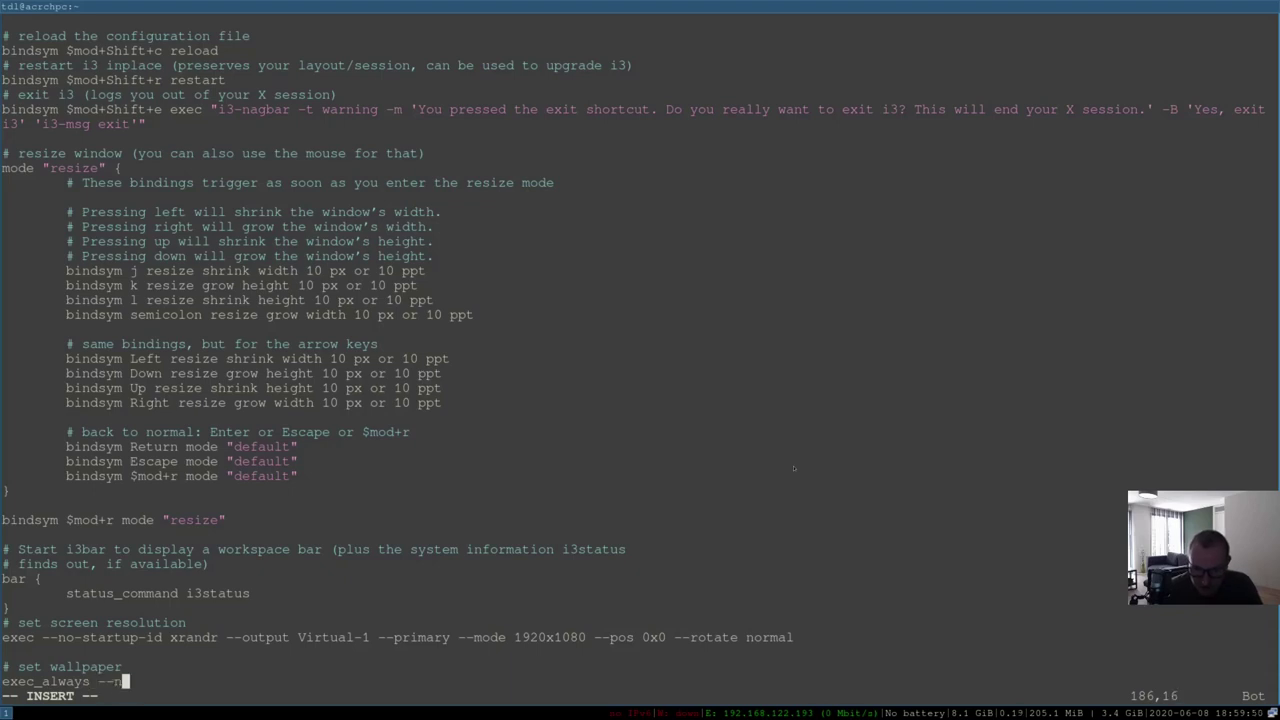
text(o-startup)
text(-id )
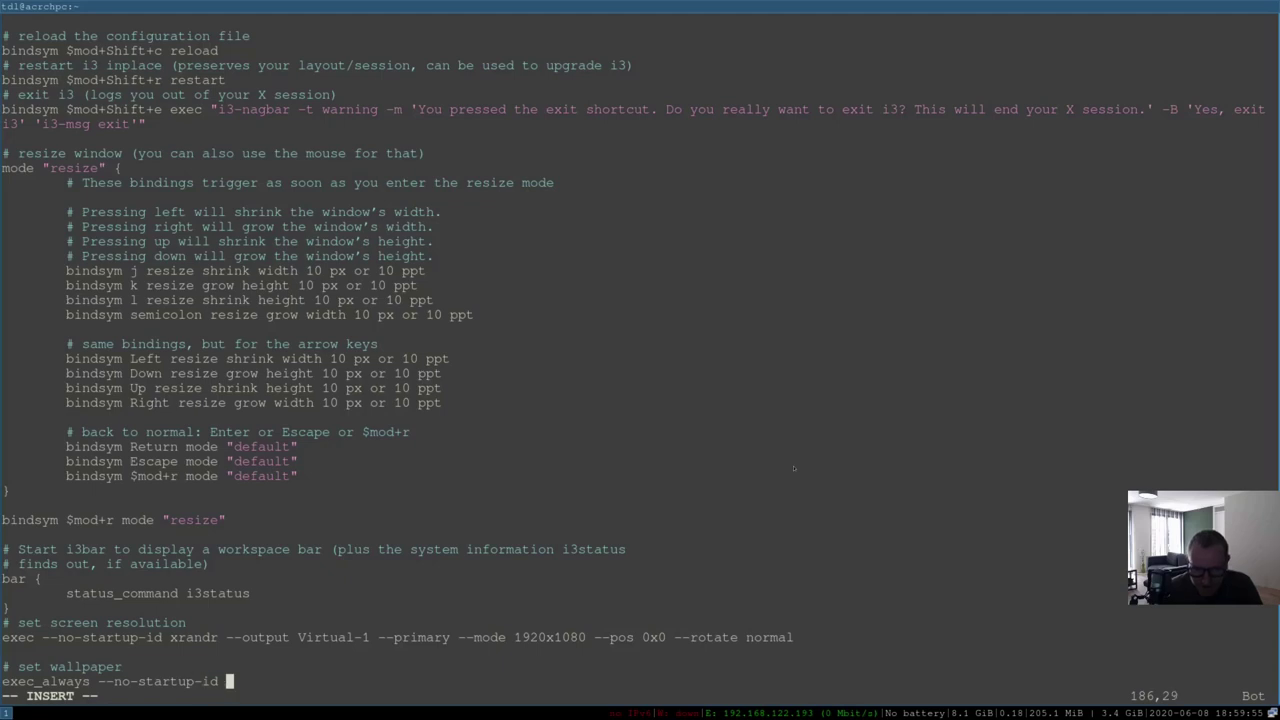
text(nitr)
text(ogen)
text( -)
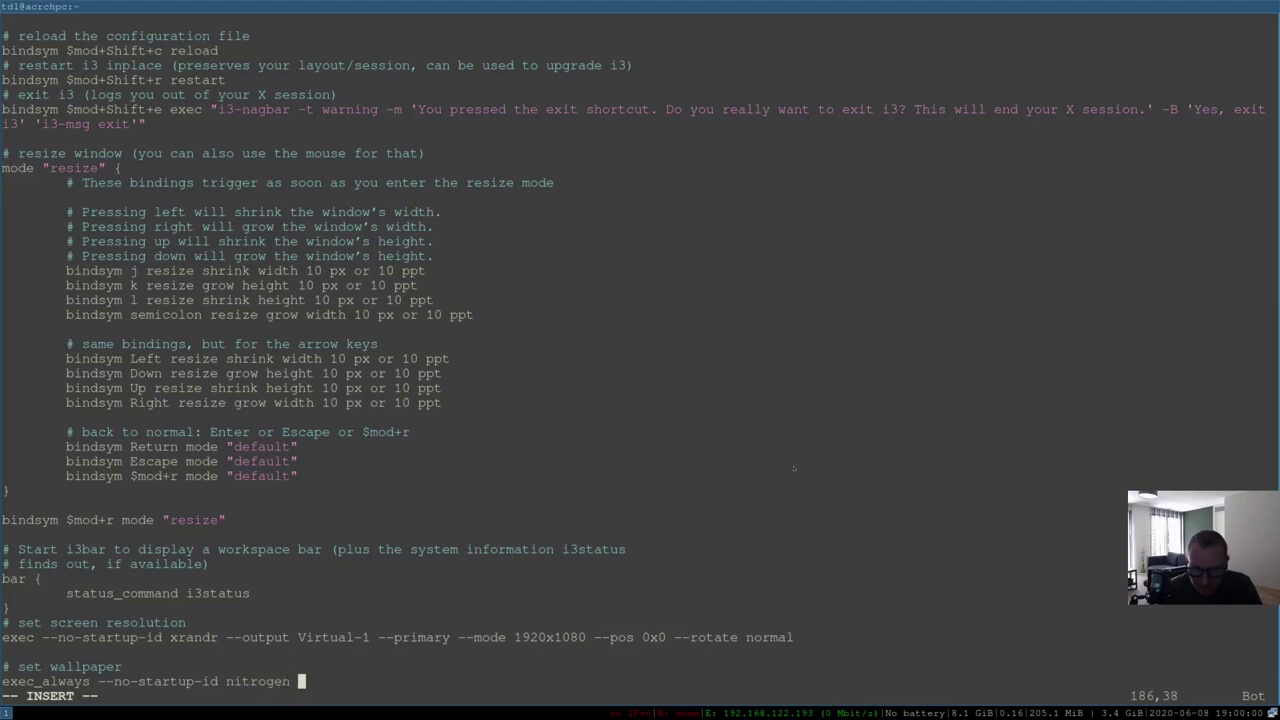
text(-restore)
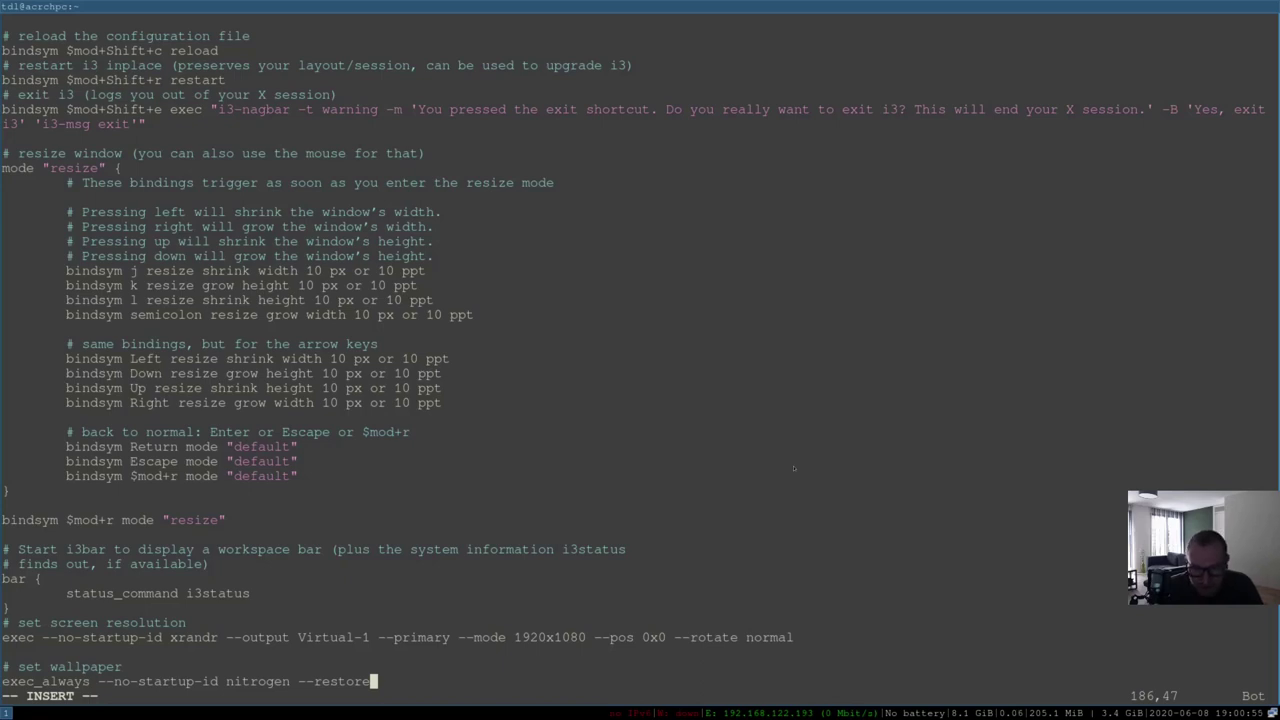
Replace '--restore' with '--random --set-zoom-fill', save with :w, and enter :wq
key(BackSpace)
key(BackSpace)
key(BackSpace)
key(BackSpace)
key(BackSpace)
key(BackSpace)
key(BackSpace)
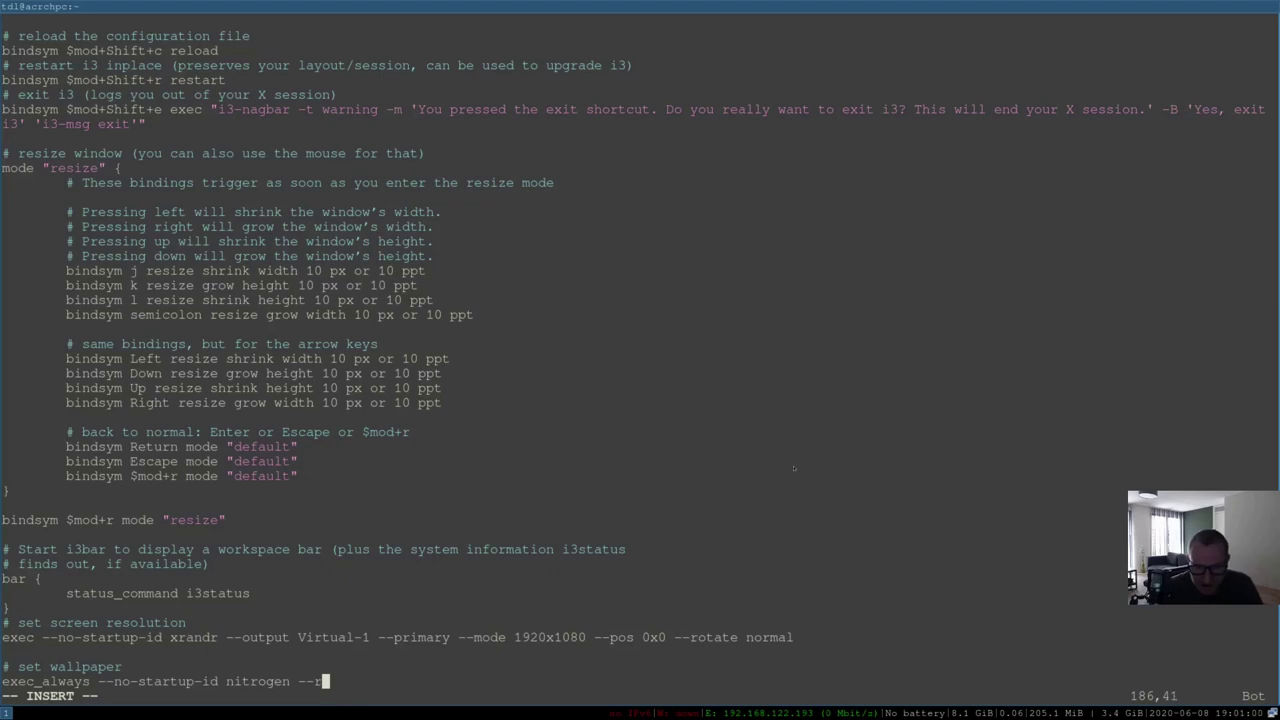
text(random)
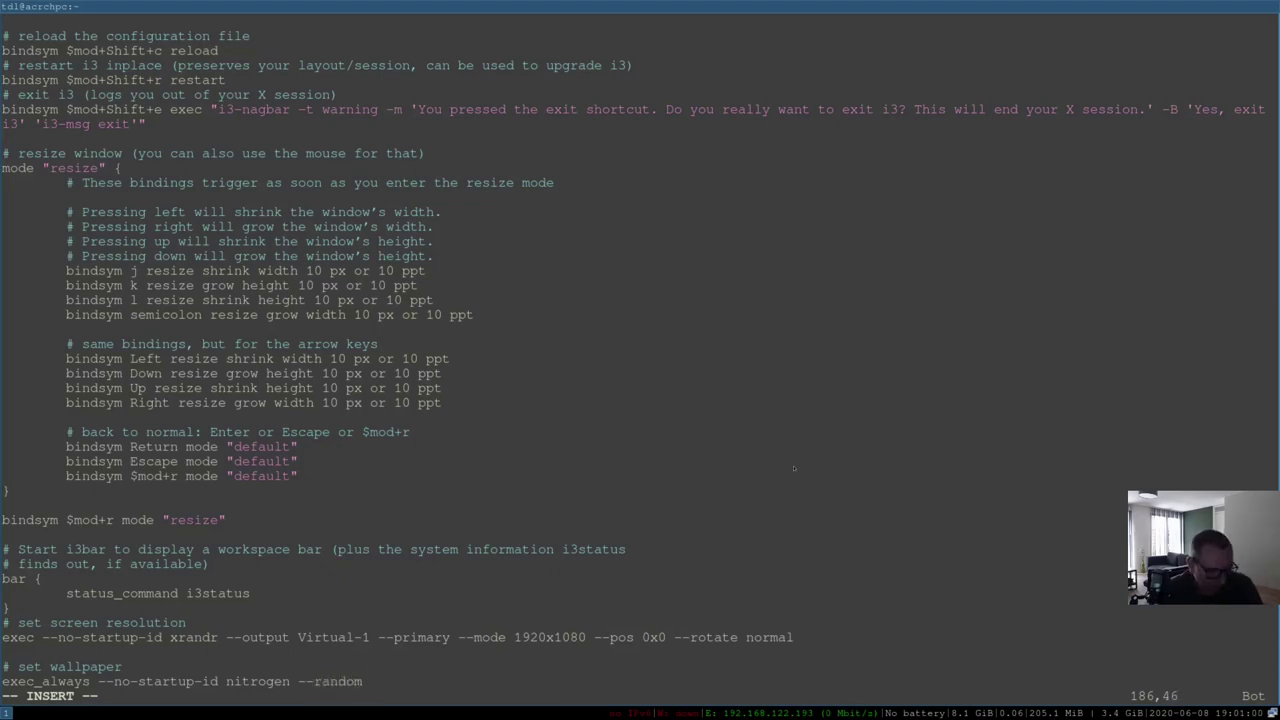
text( --)
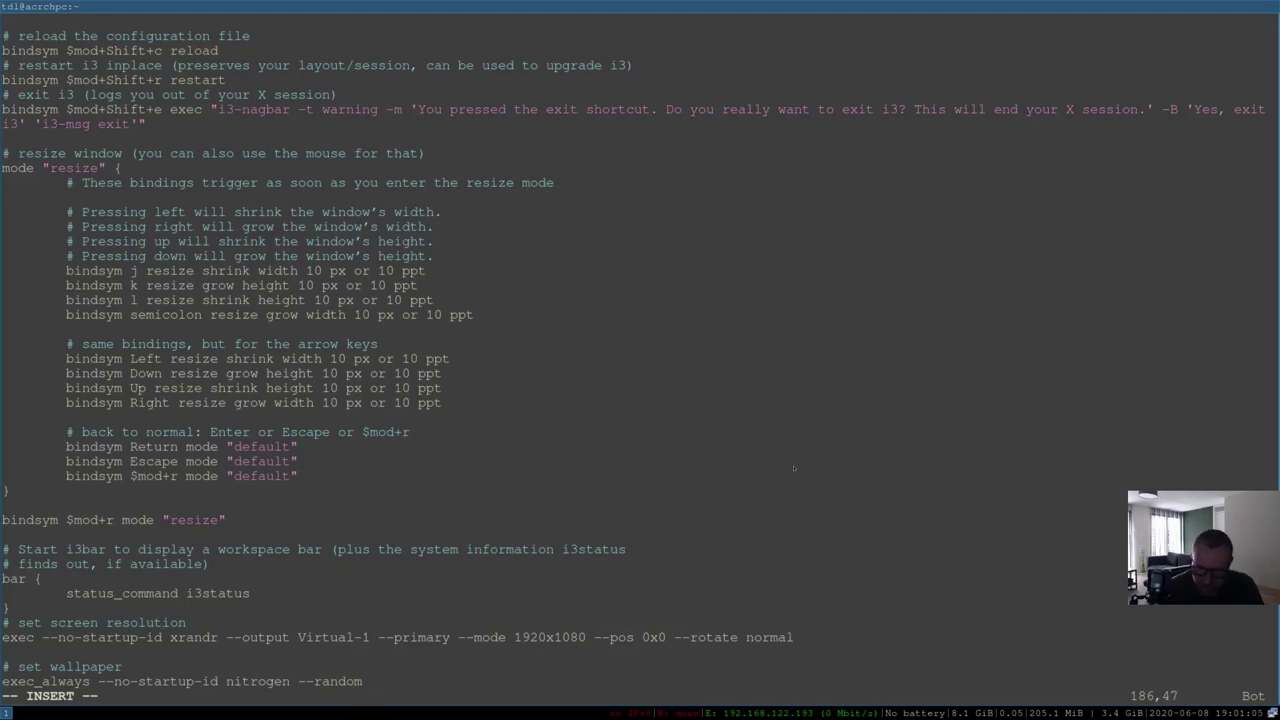
text(set-)
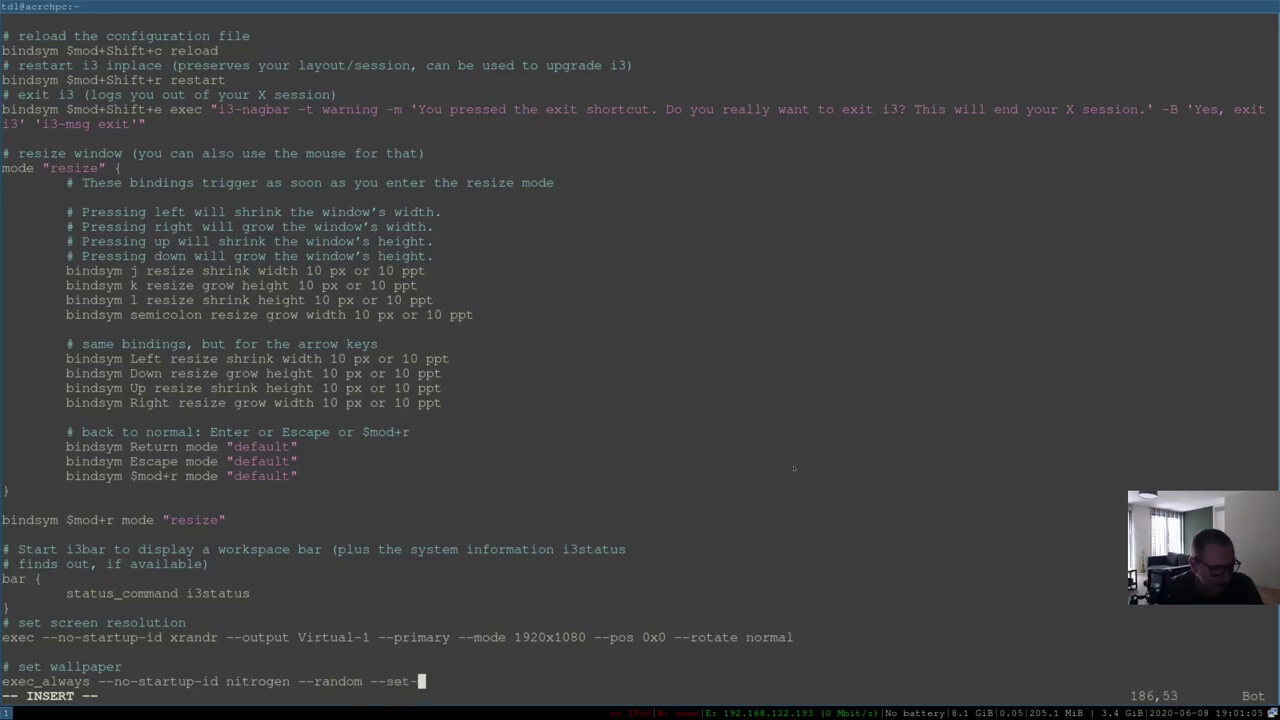
text(zoom)
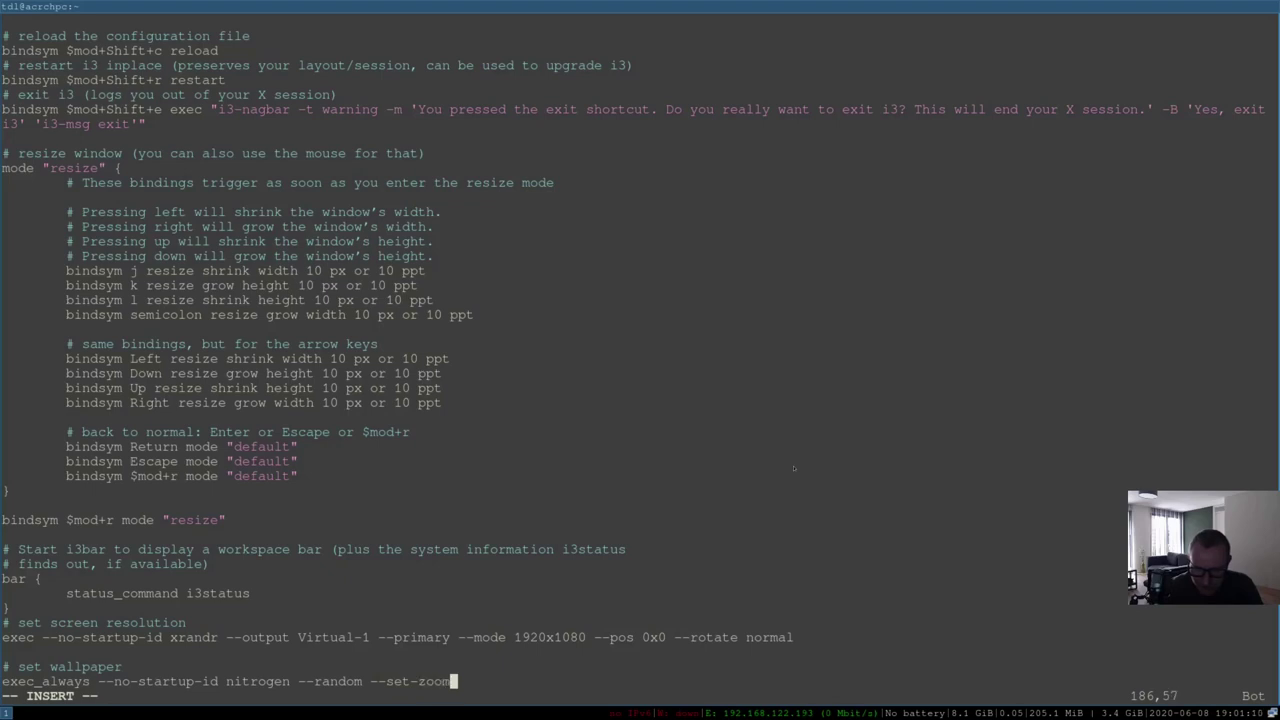
text(-fill)
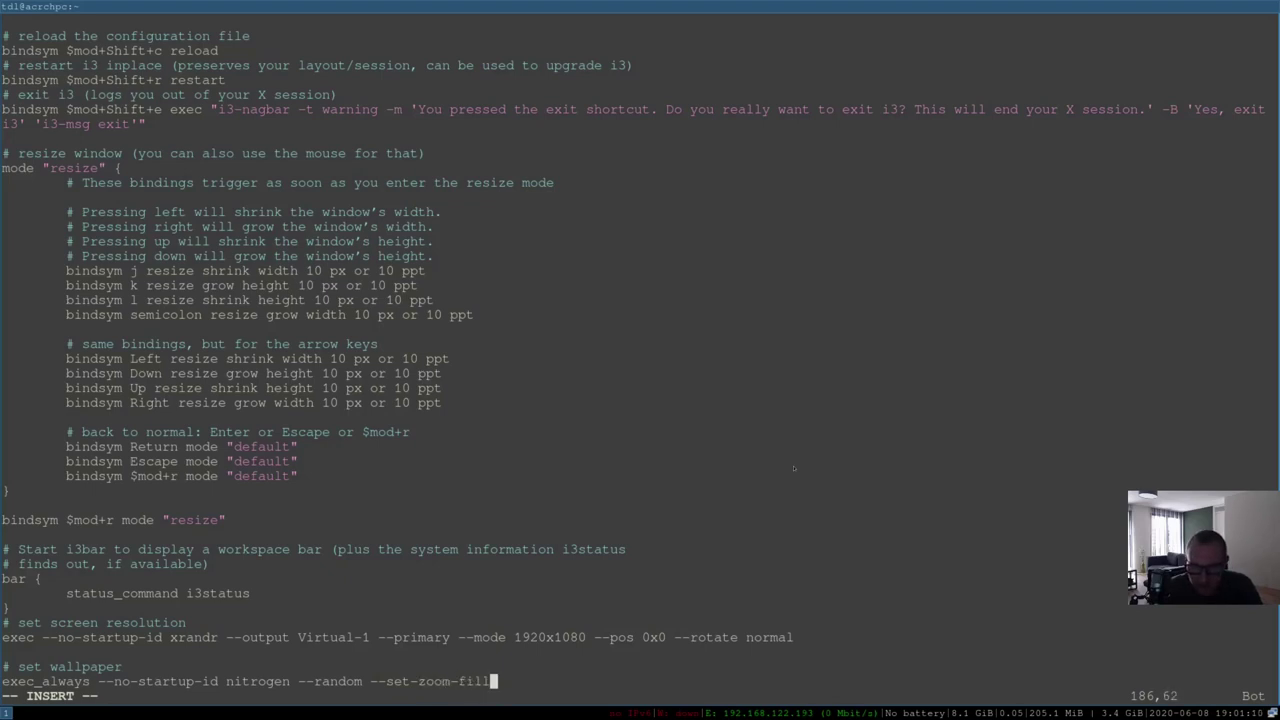
key(Escape)
text(:)
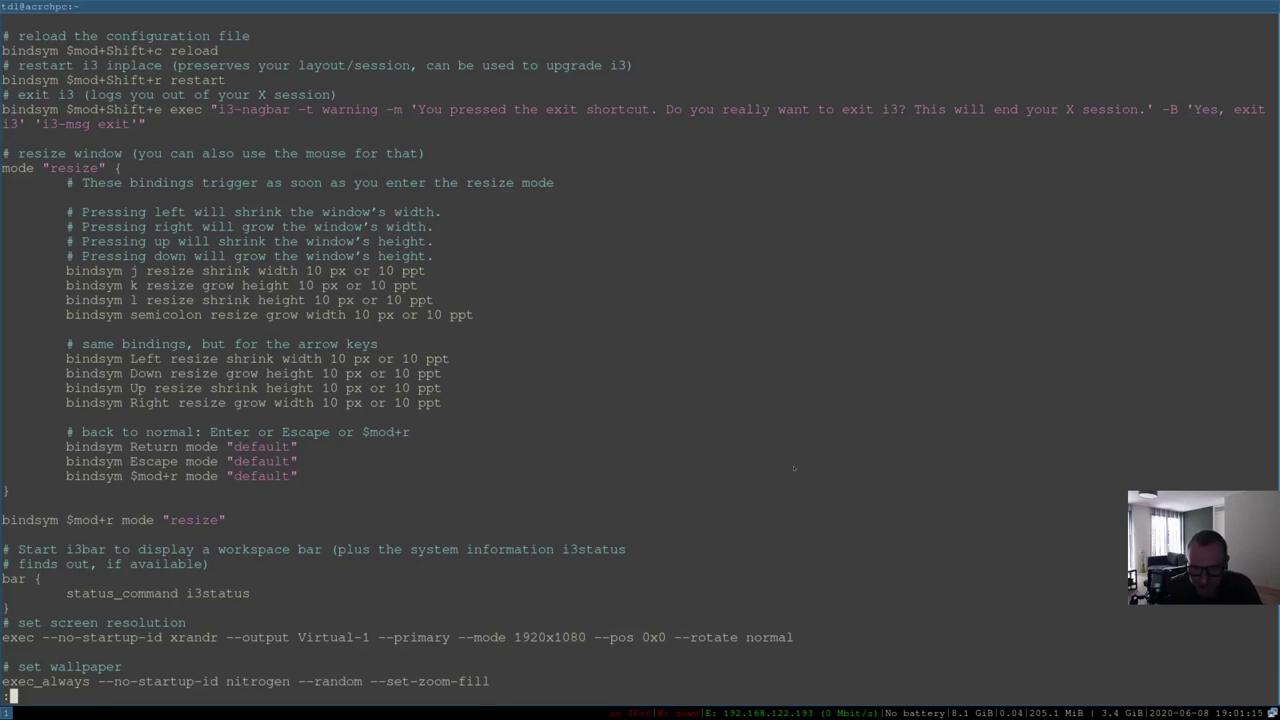
text(w)
key(Return)
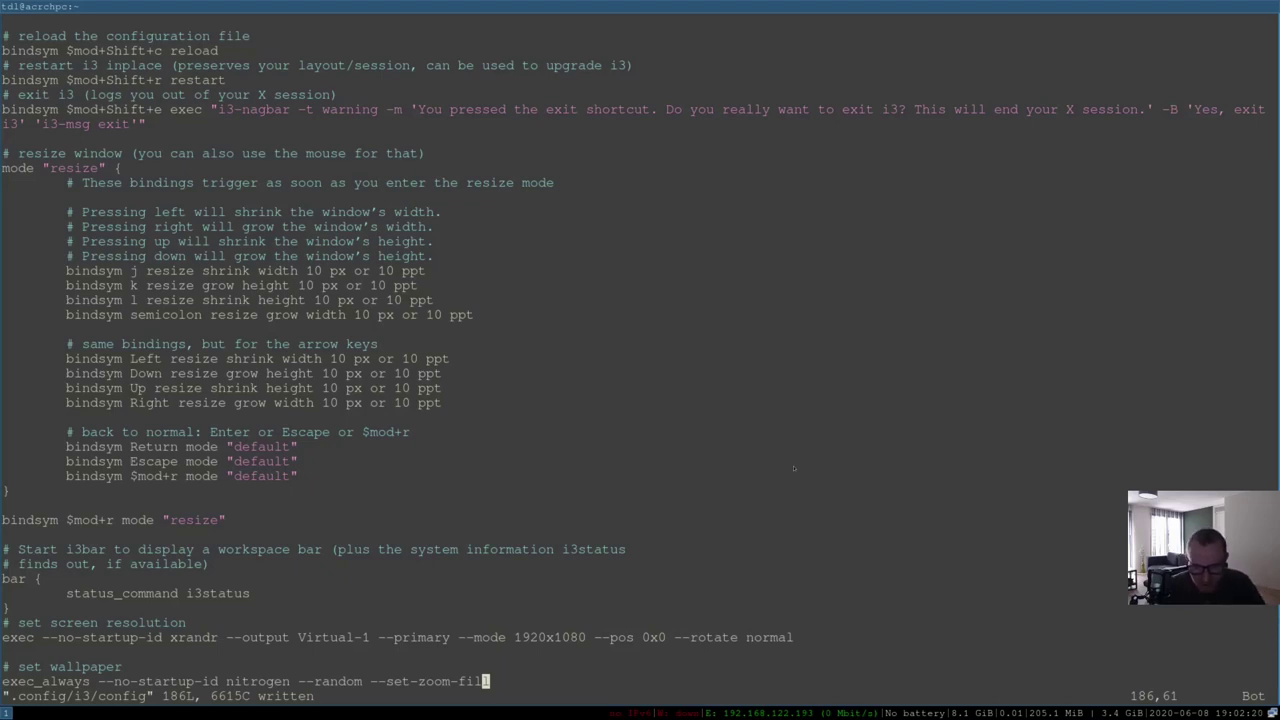
text(:)
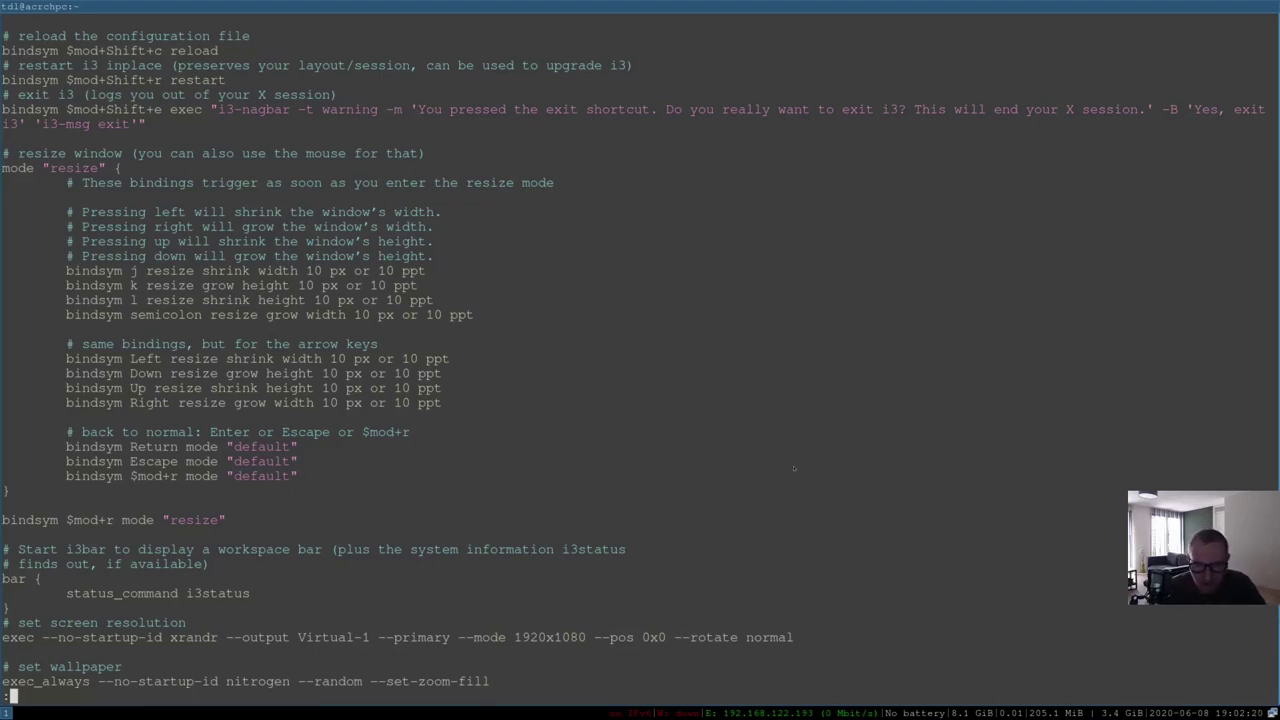
text(wq)
Quit Vim and run i3lock to lock the screen
key(Return)
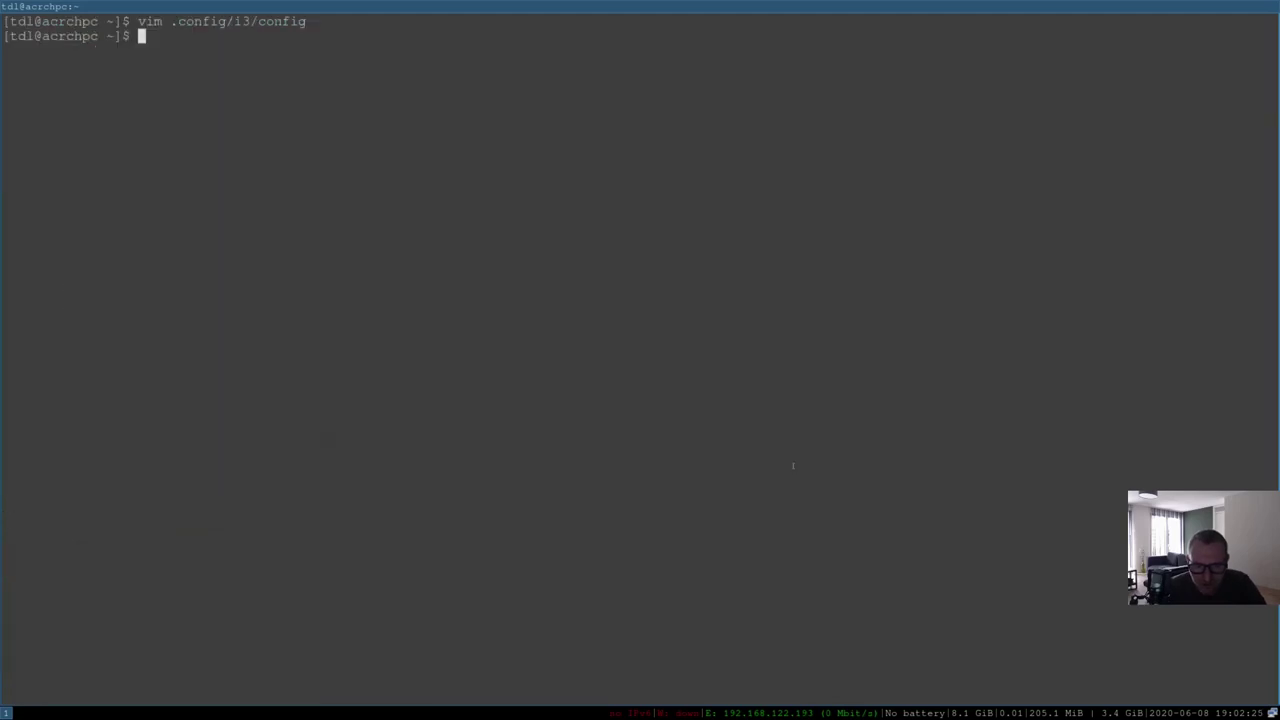
text(i3lock)
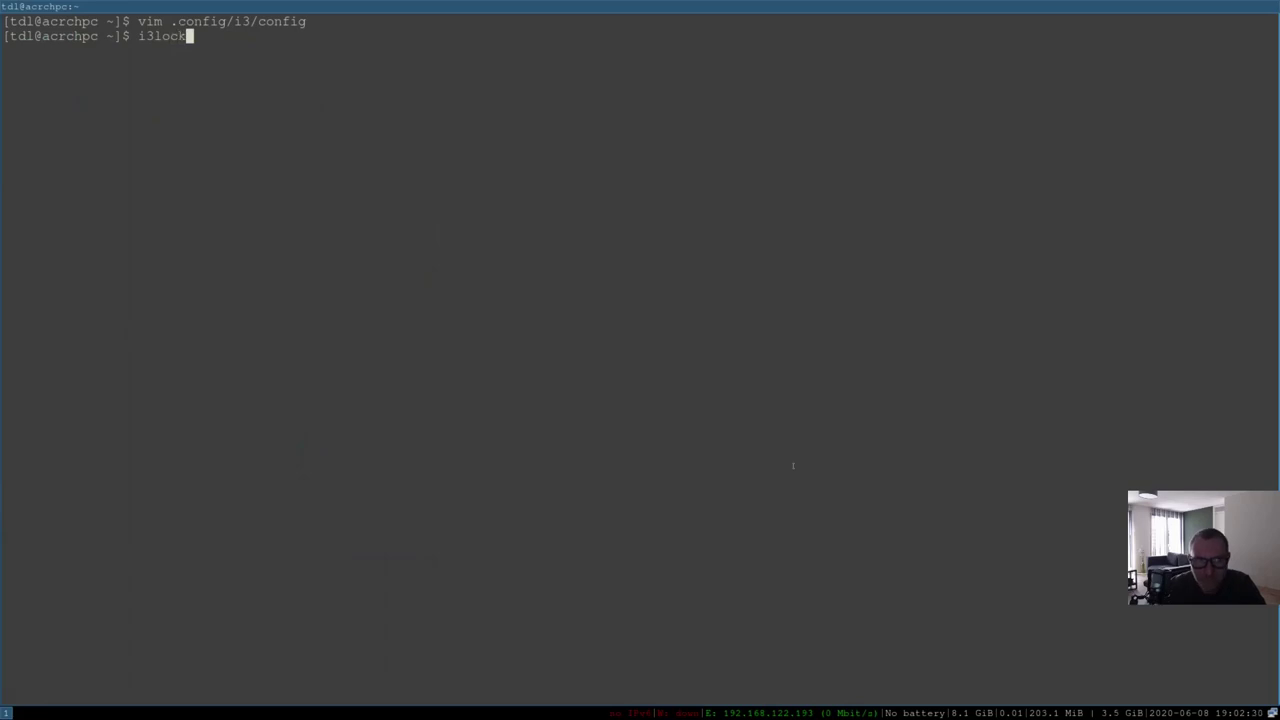
key(Return)
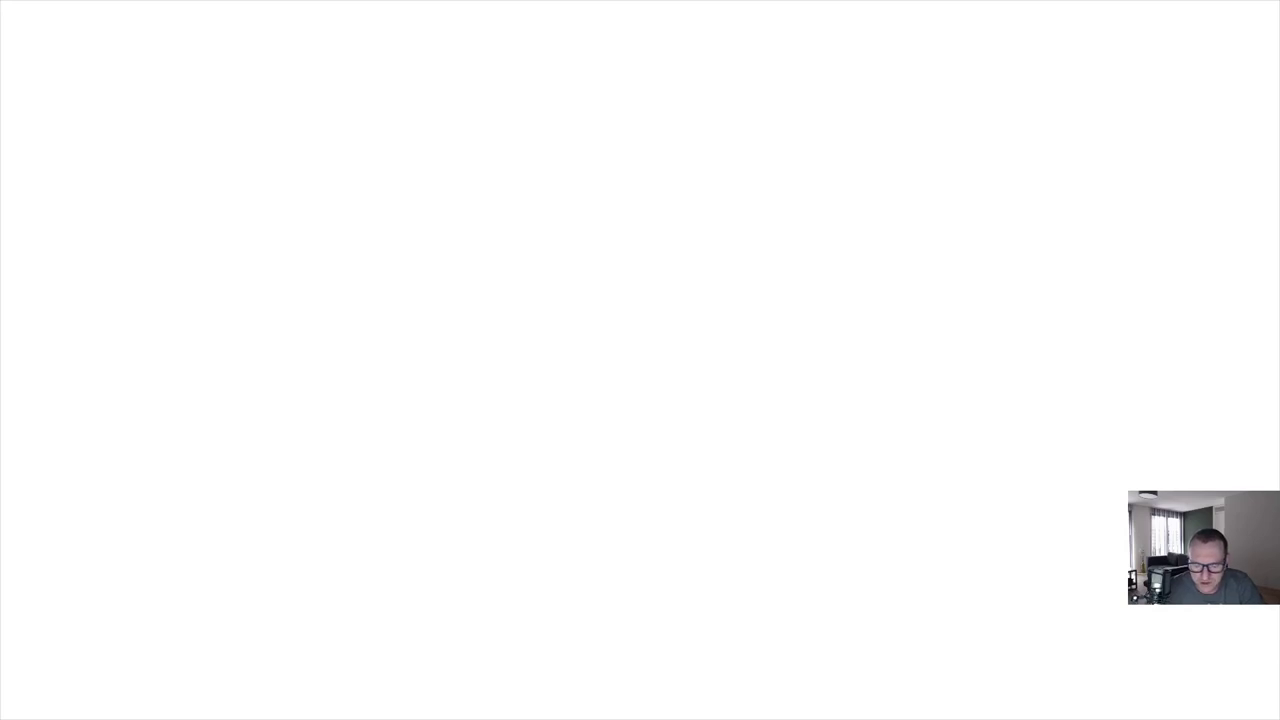
Enter the account password at the lock screen, retrying until it unlocks
text(***)
key(Return)
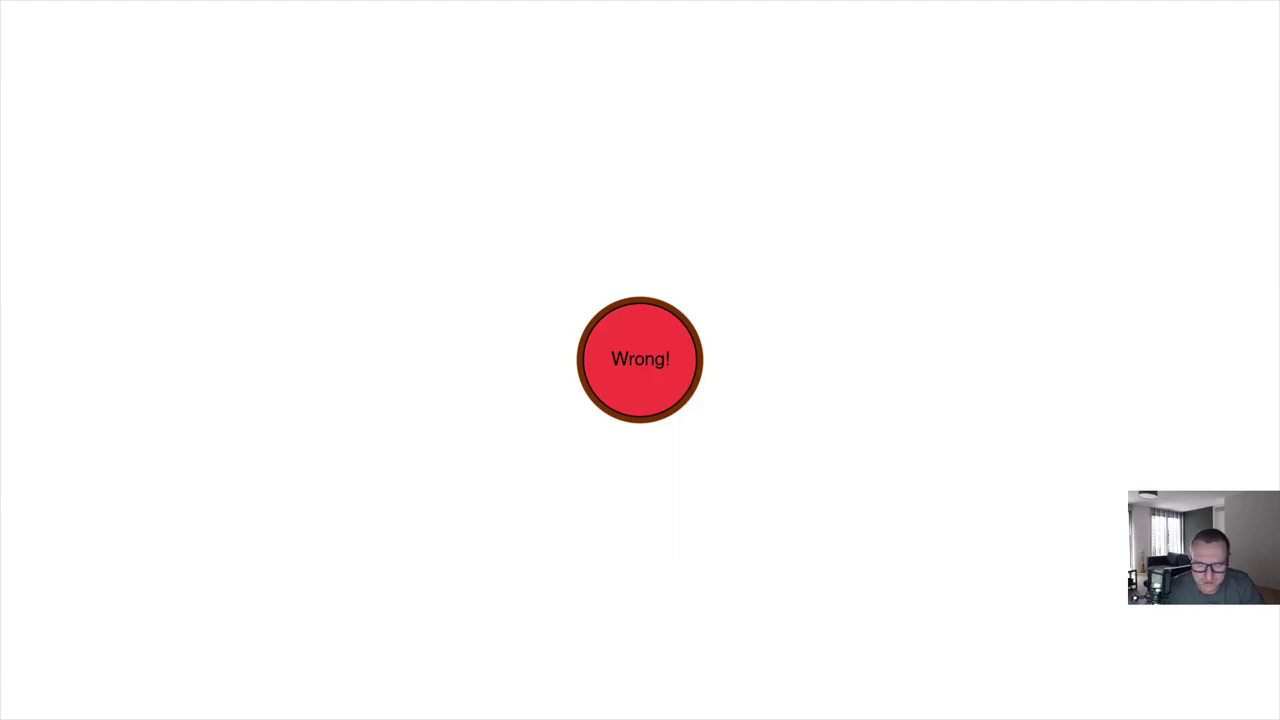
text(***)
key(Return)
text(***)
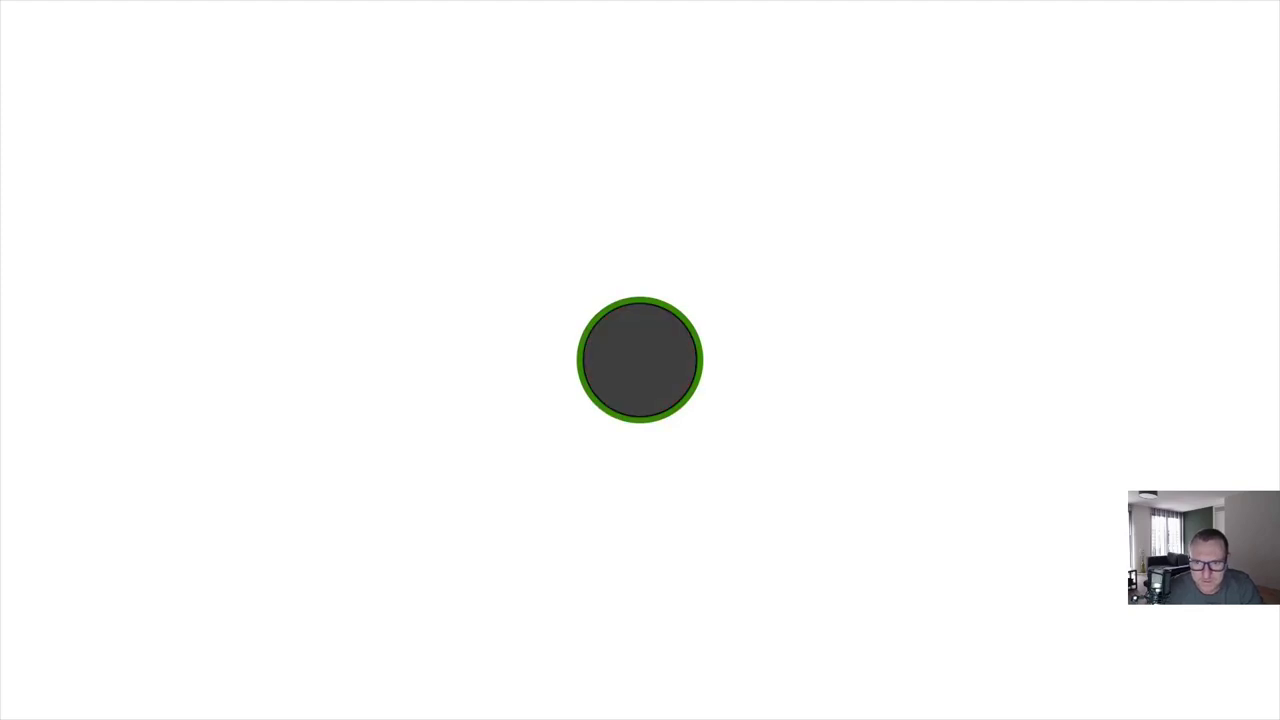
key(Return)
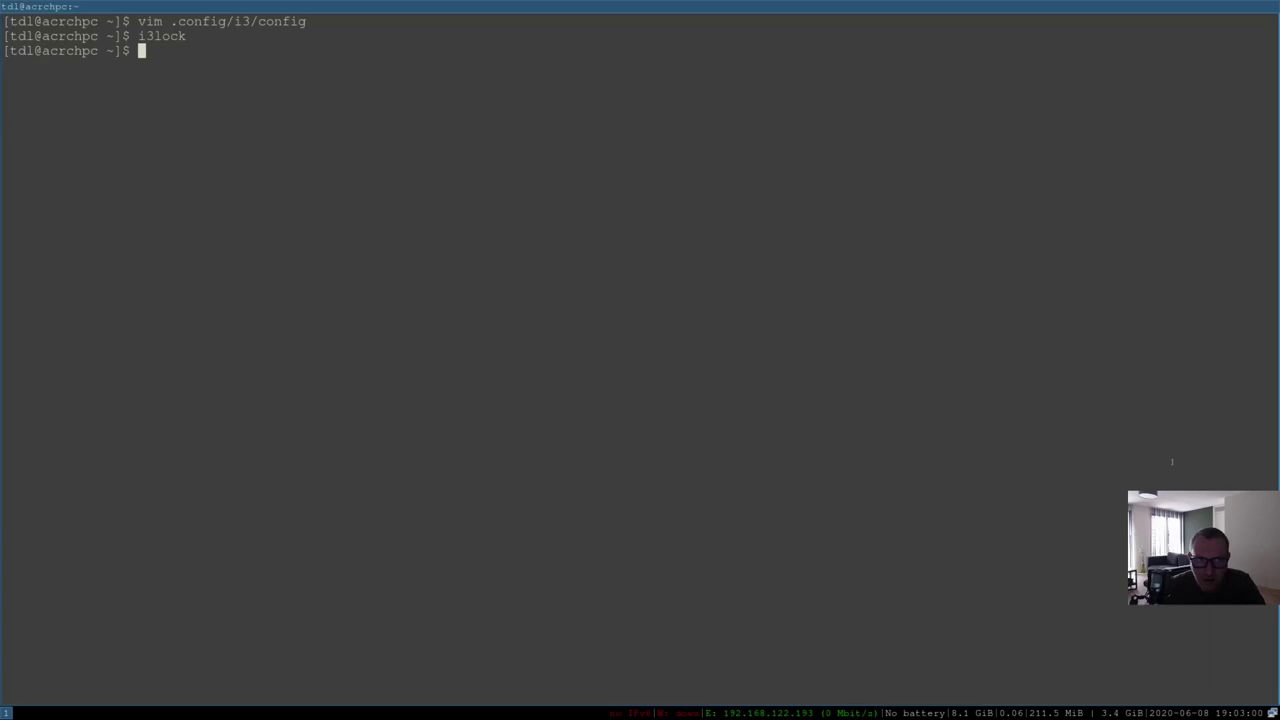
Reopen the i3 config and add a '# i3lock' comment below the wallpaper line
key(Up)
key(Up)
key(Return)
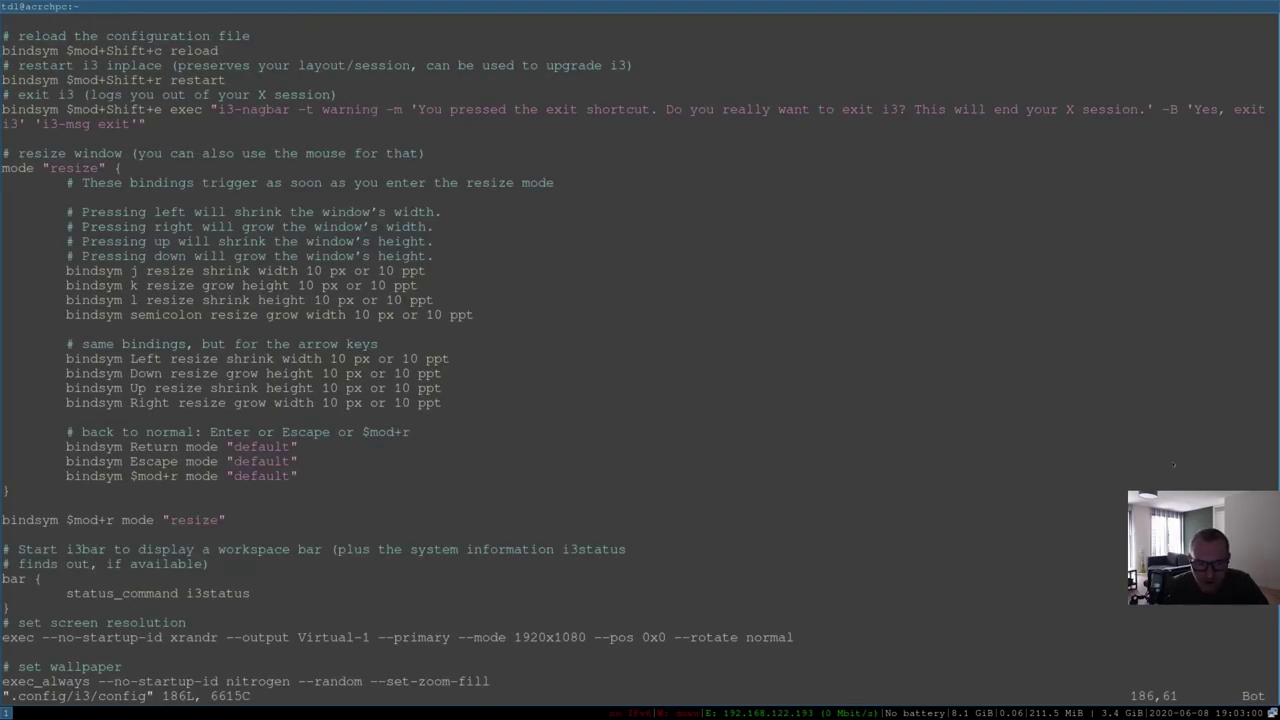
key(A)
key(Return)
key(Return)
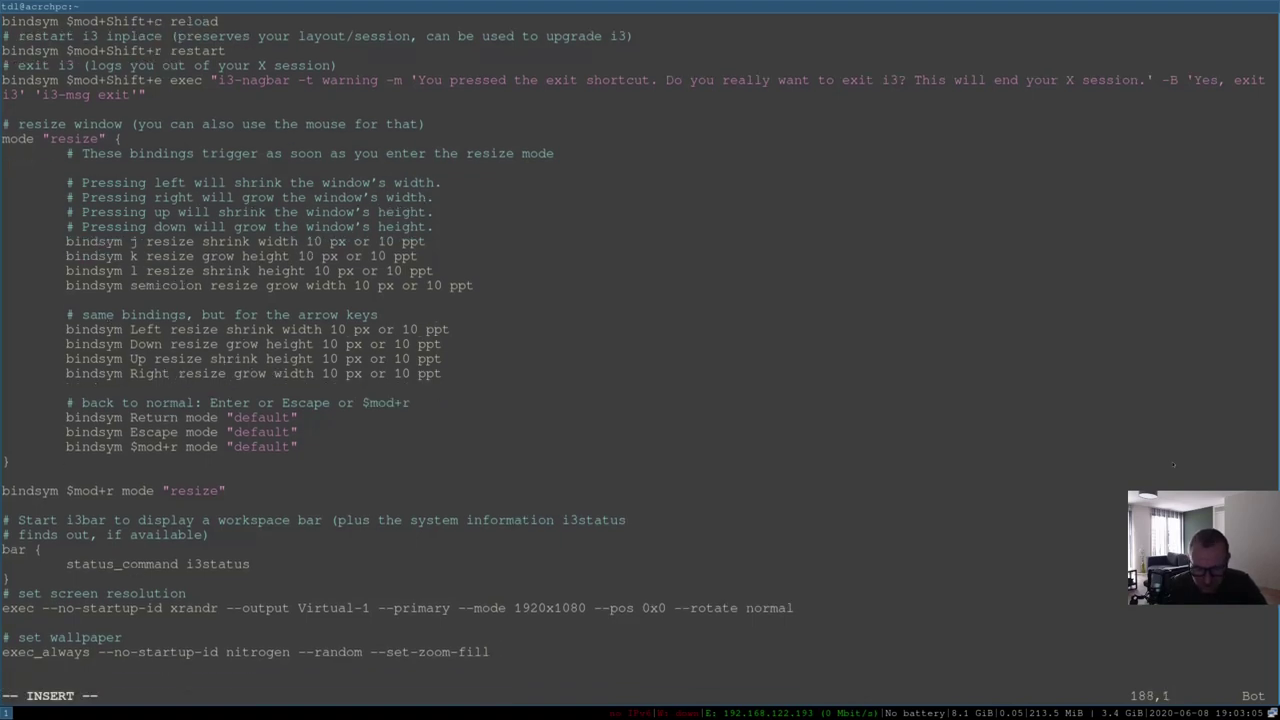
text(# i3)
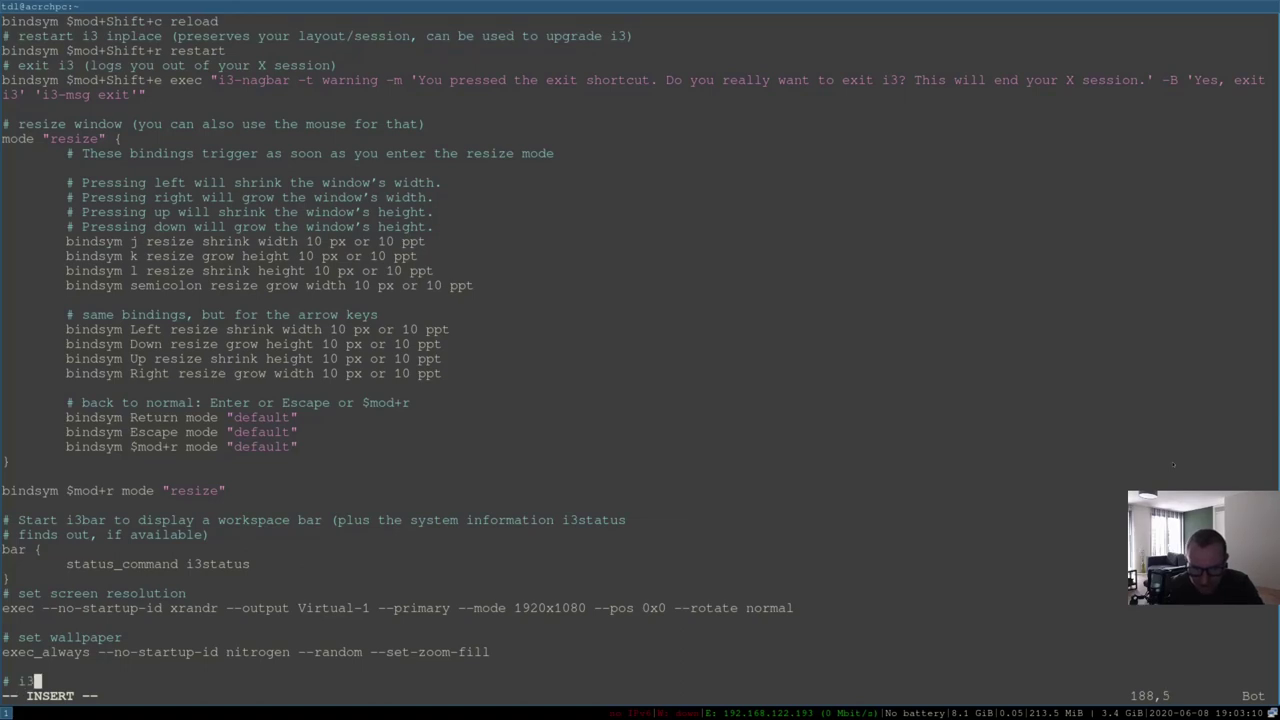
text(lock)
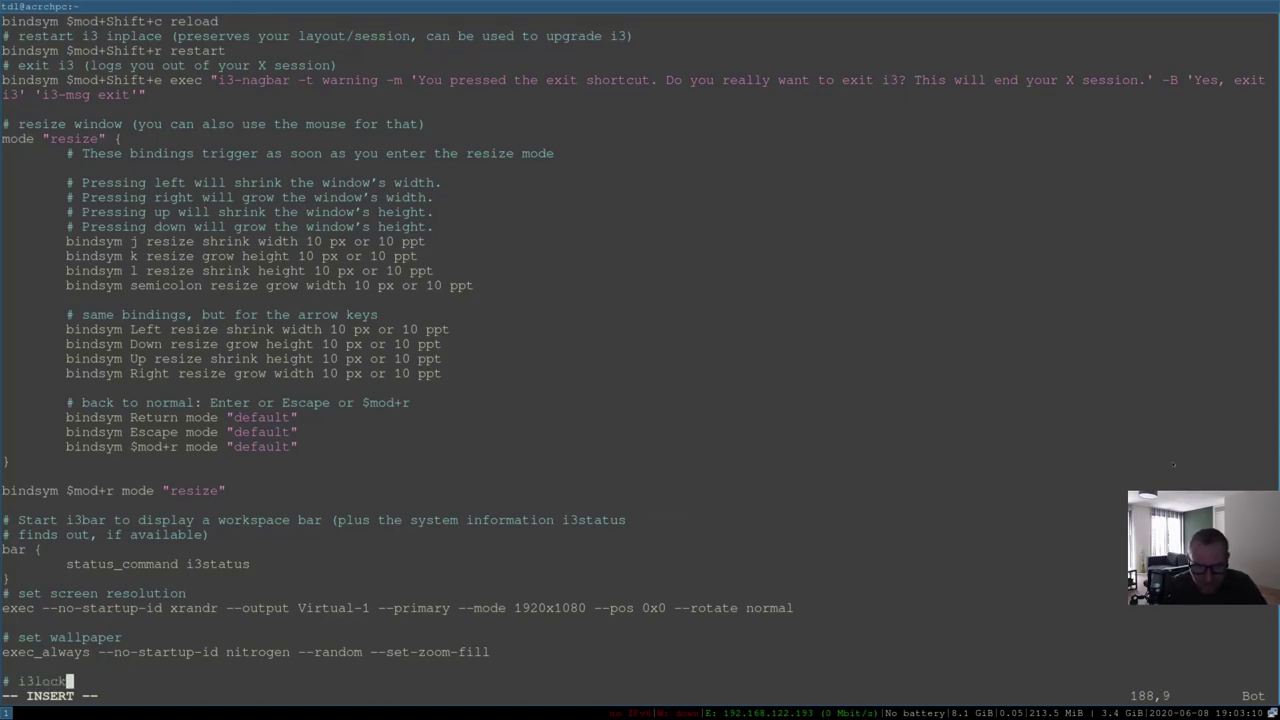
key(Return)
key(BackSpace)
key(BackSpace)
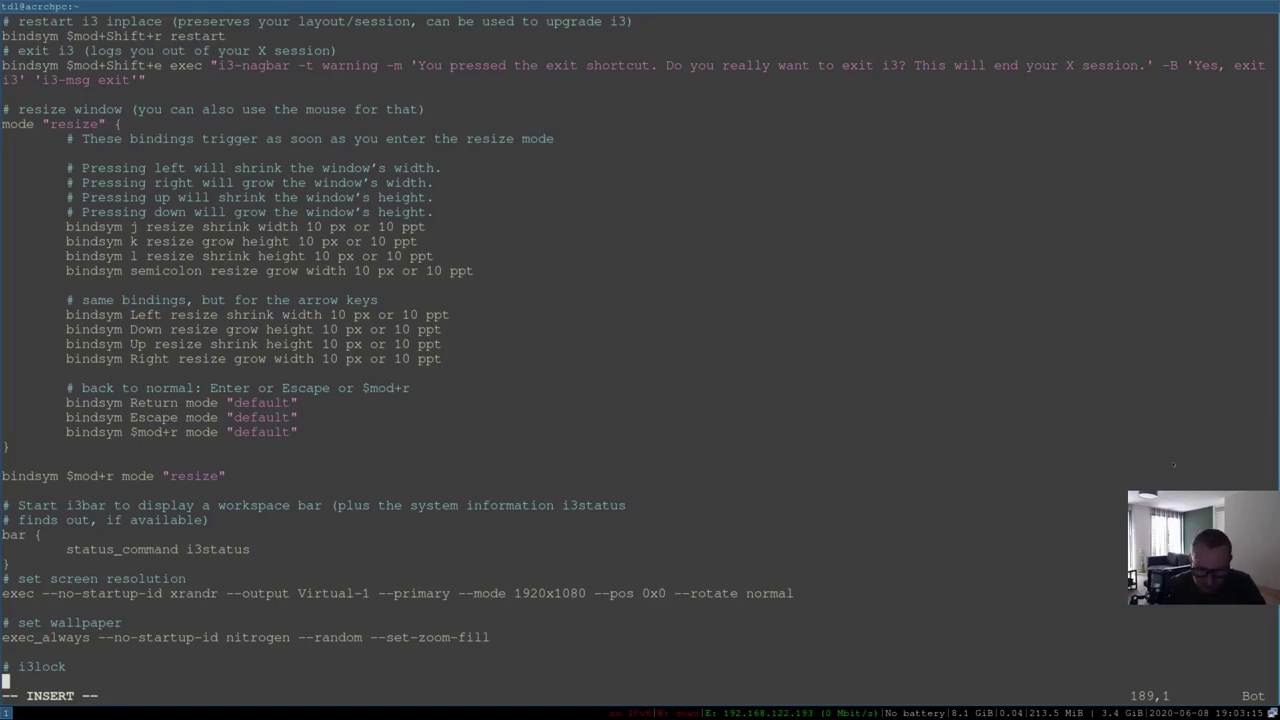
Type 'bindsym $mod+x exec i3lock' under the i3lock comment, fixing typos
text(bin)
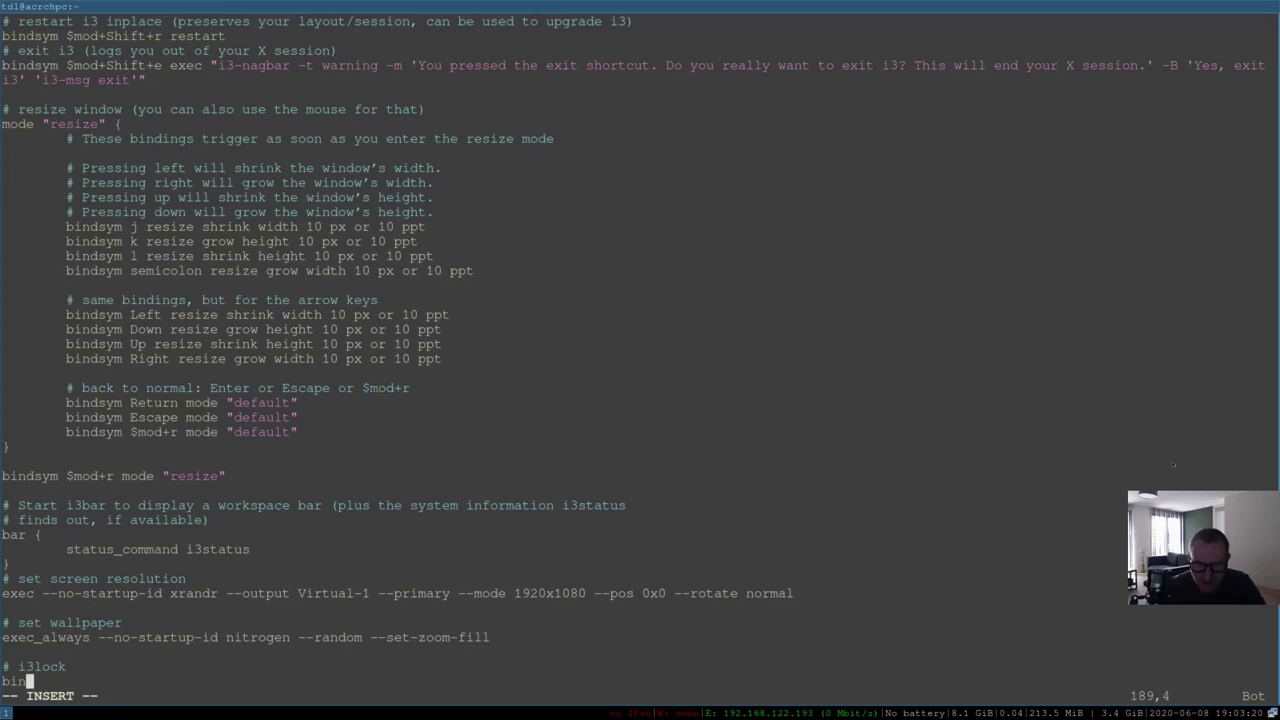
text(dsym)
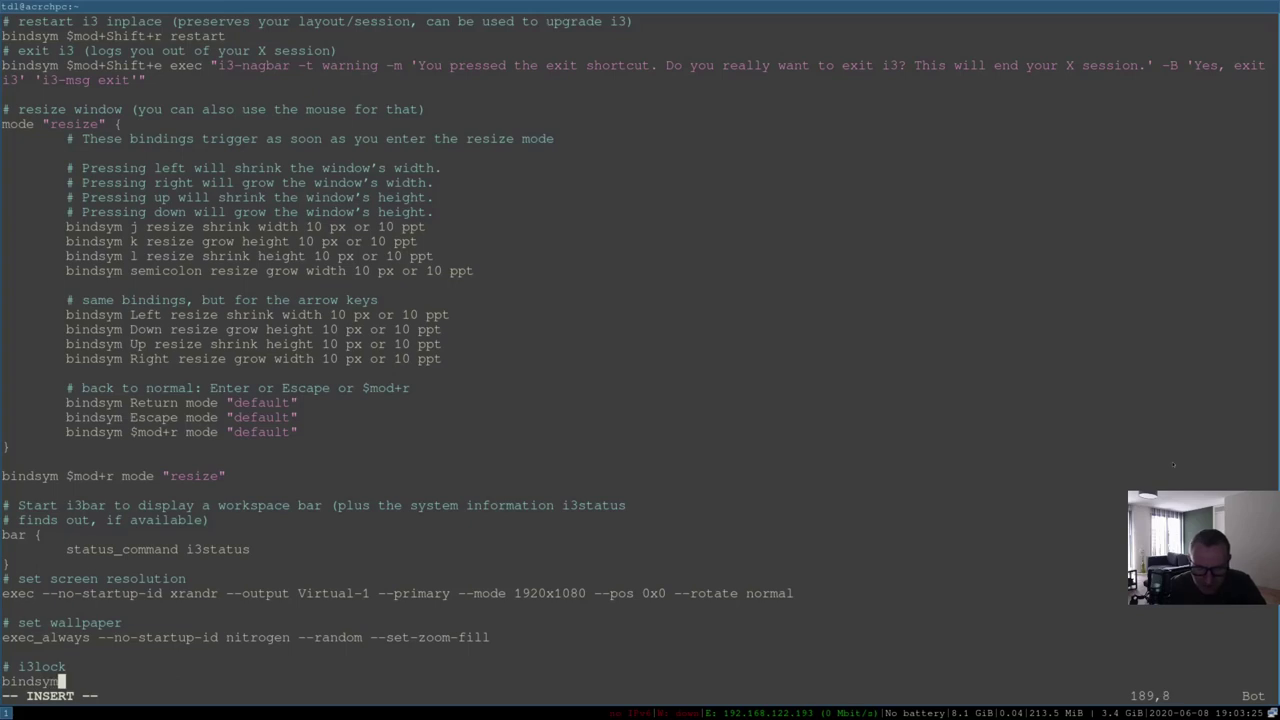
text( $mod)
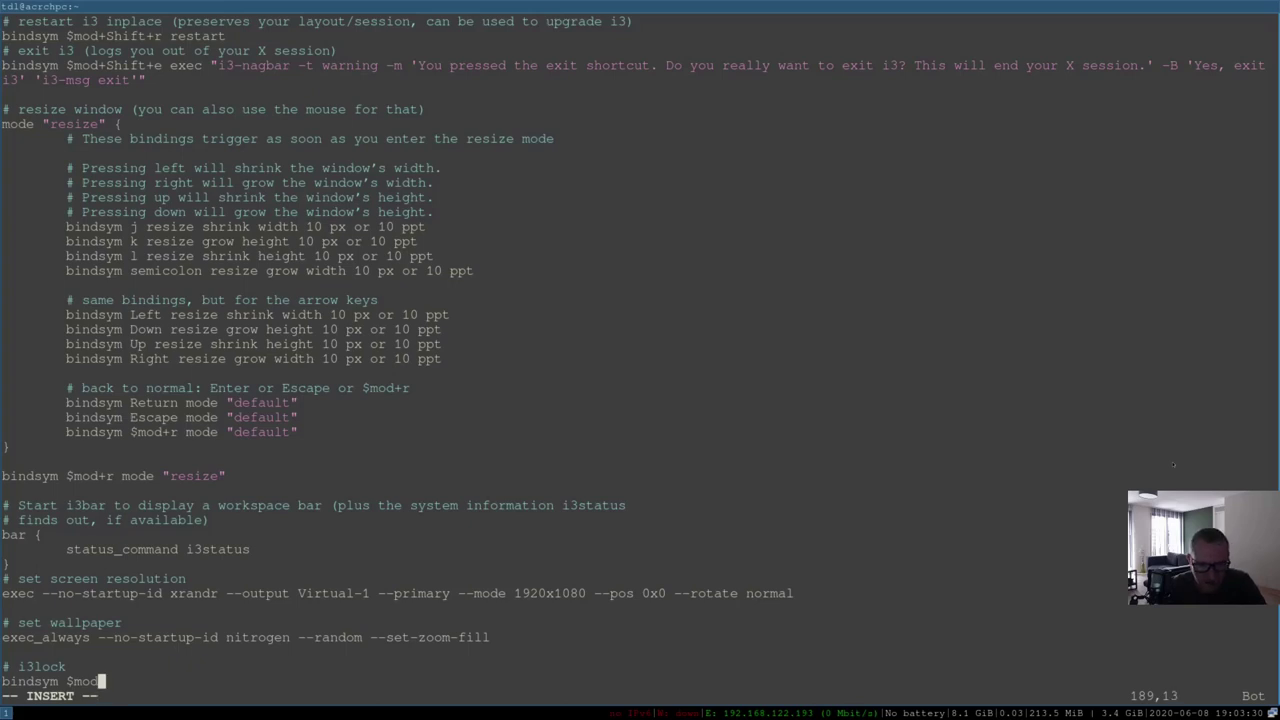
text(+l)
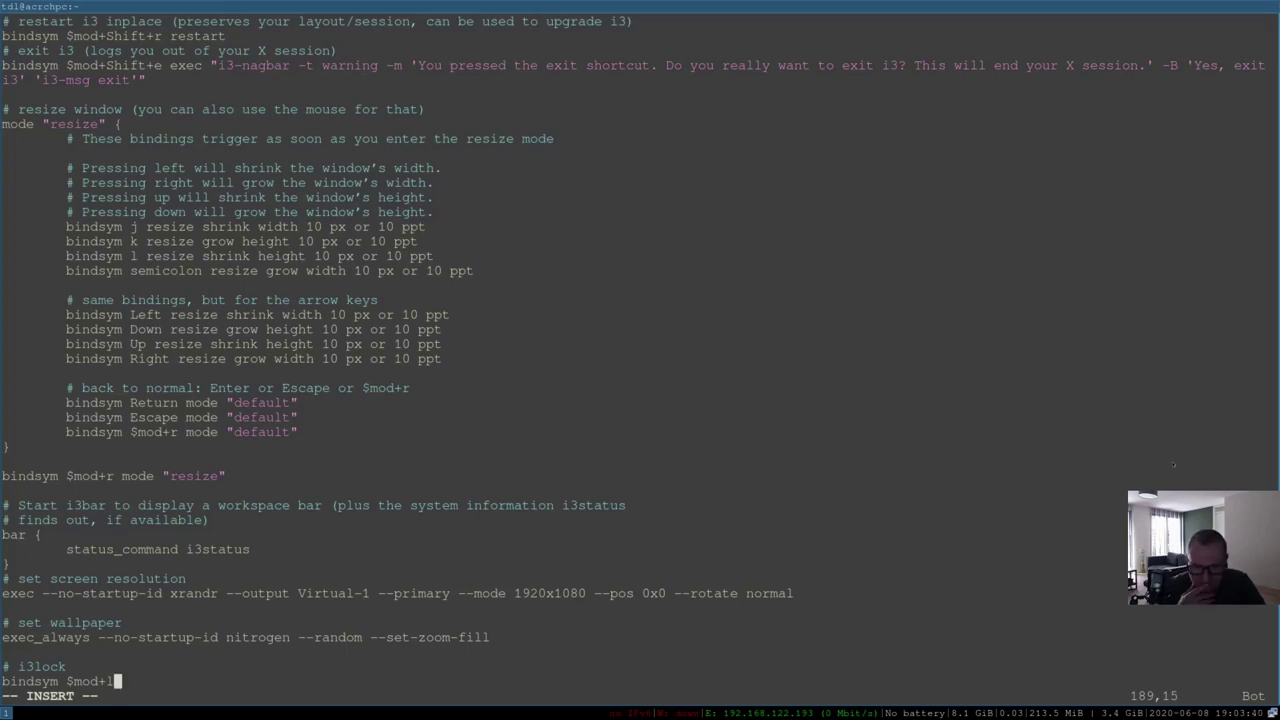
key(BackSpace)
text(x)
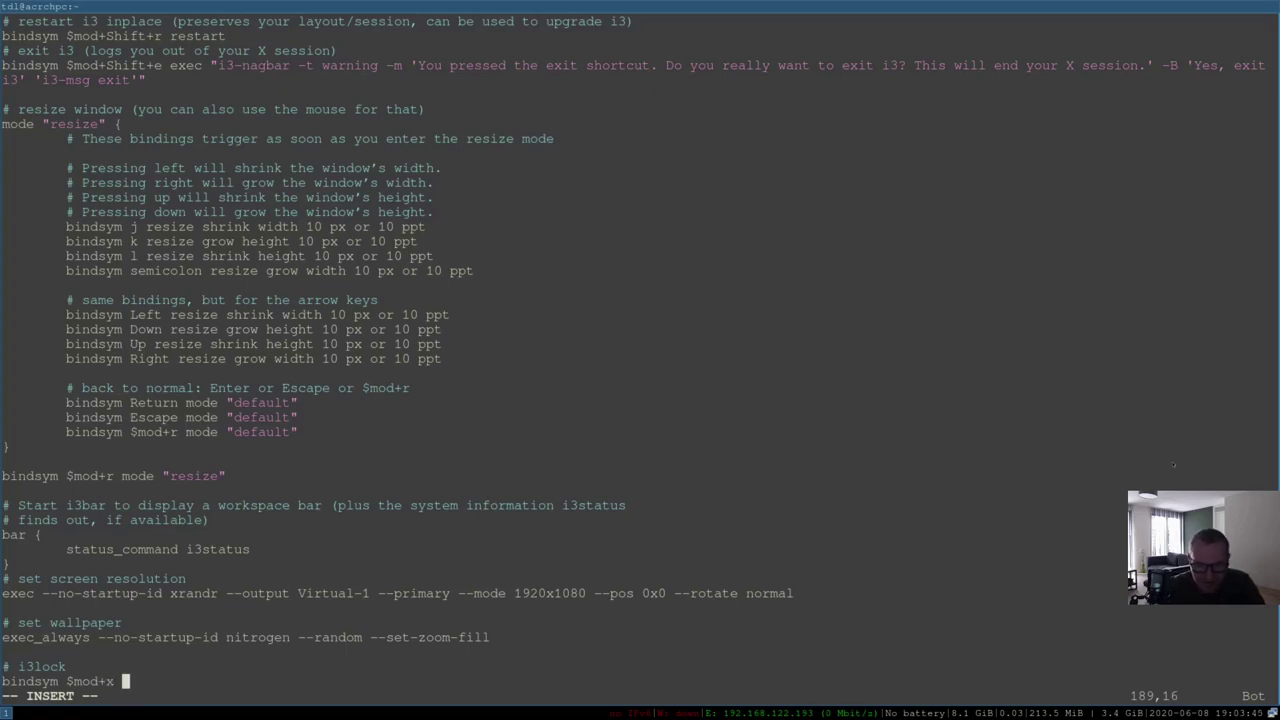
text(exec )
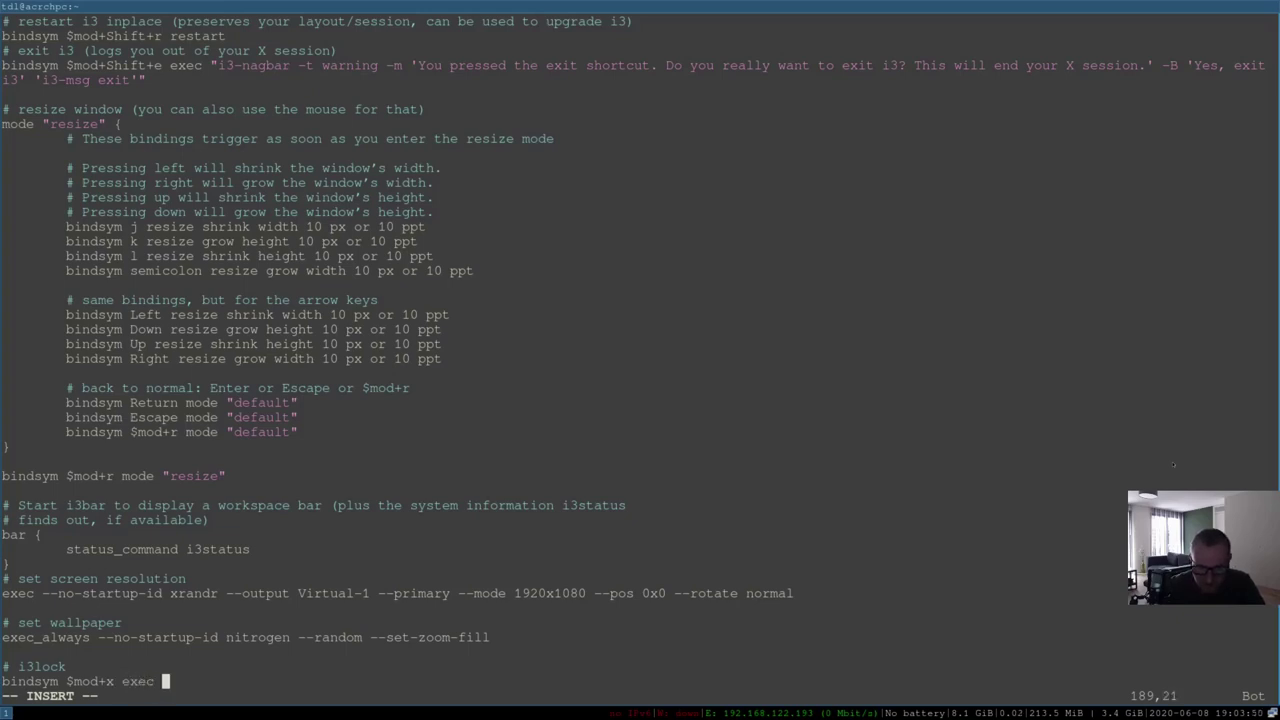
text(i3lock)
key(Left)
key(Left)
text(o)
key(Right)
key(Right)
Save the i3 config and quit Vim with :wq
key(Escape)
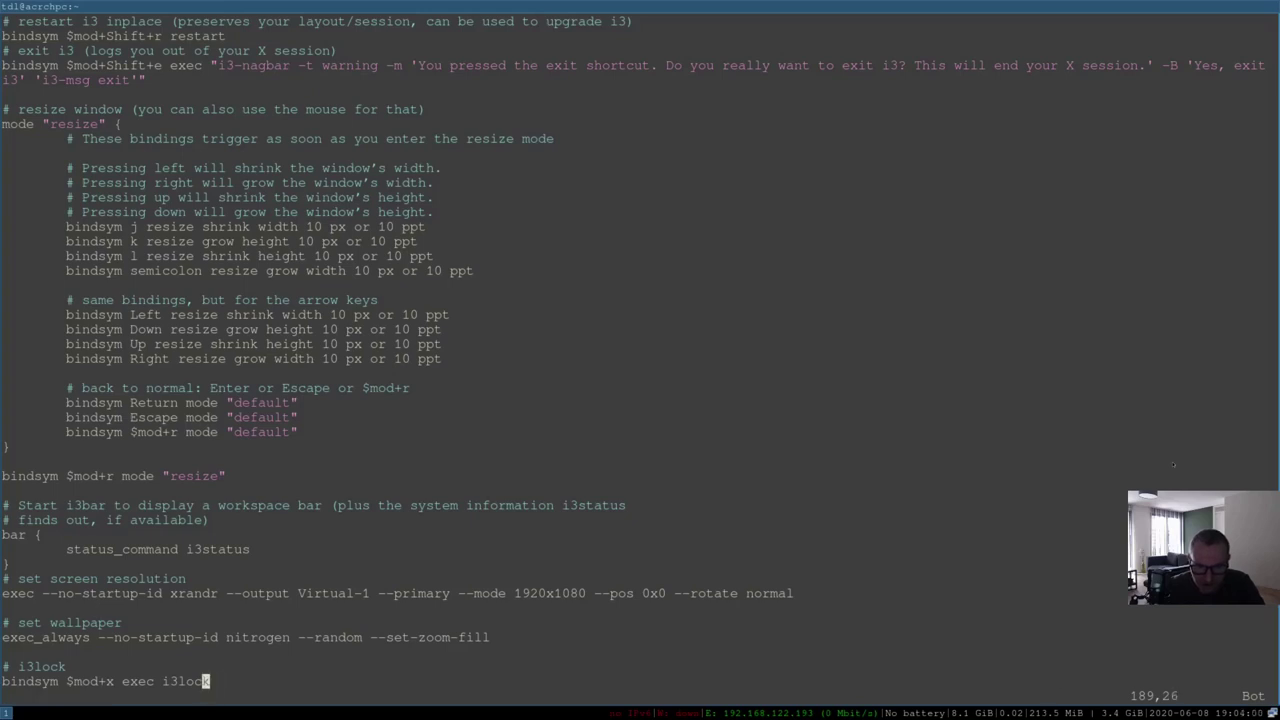
text(:wq)
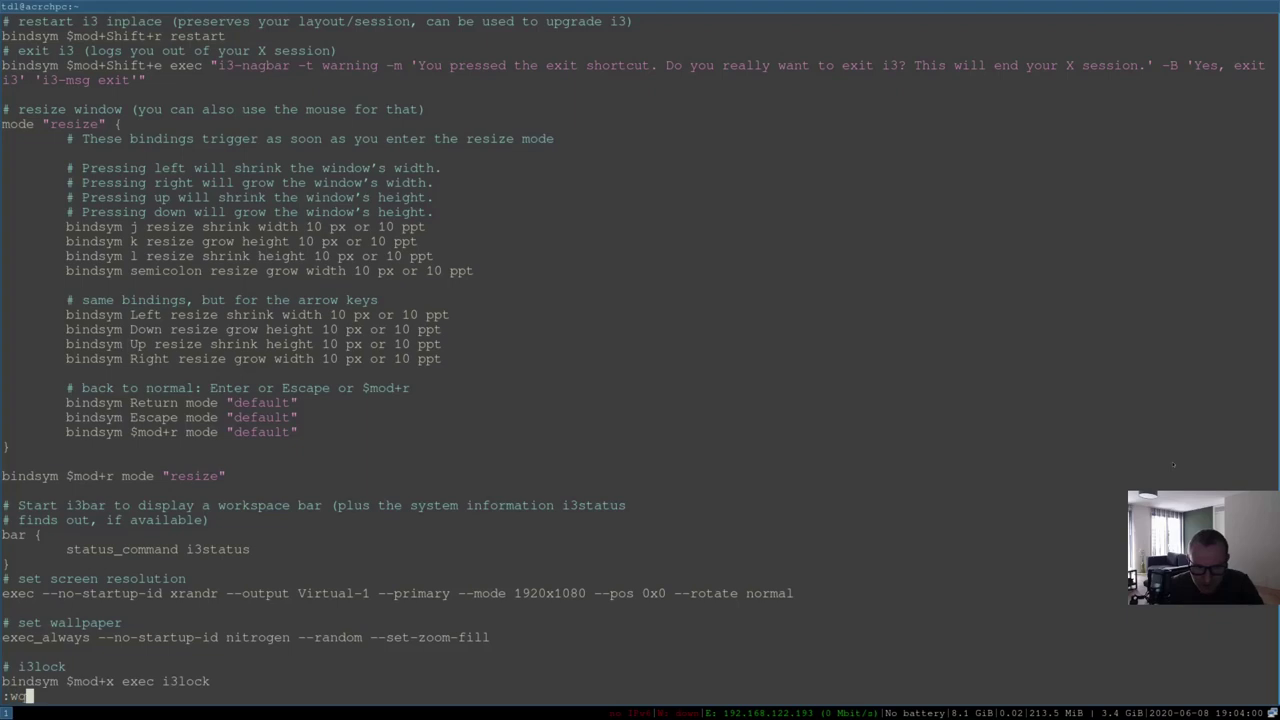
key(Return)
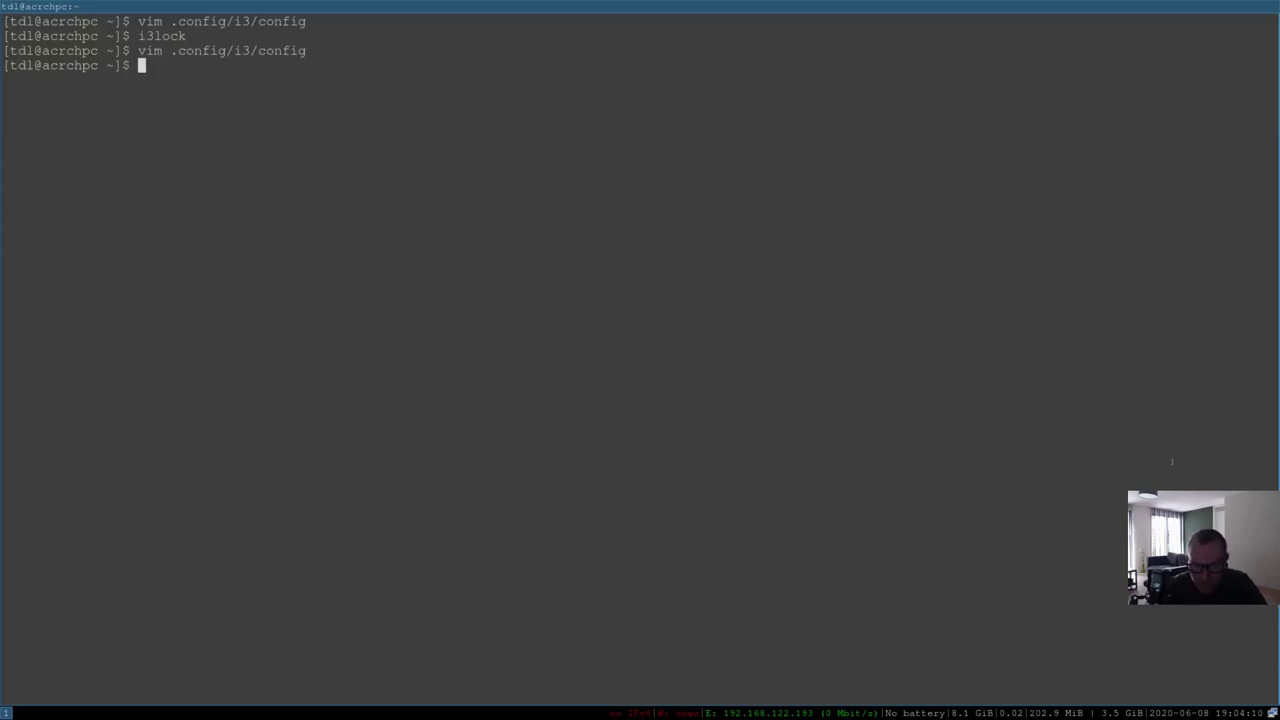
key(super+shift+x)
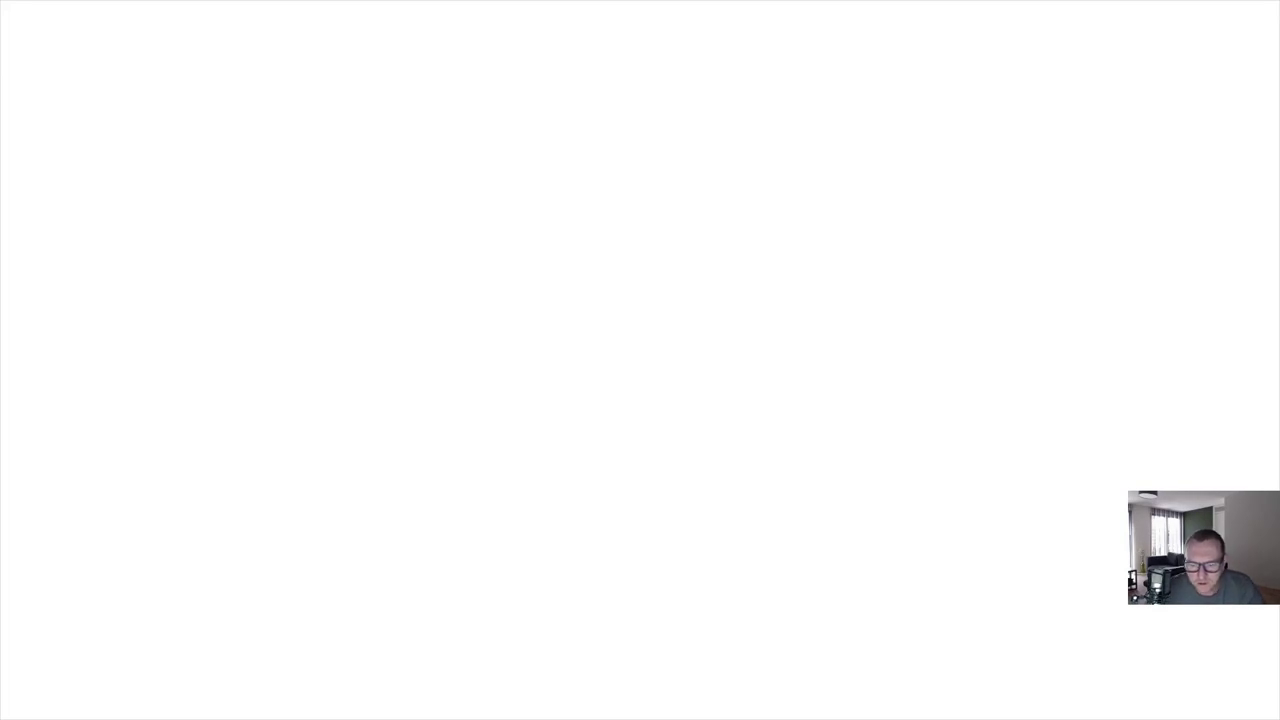
text(aaa)
key(Return)
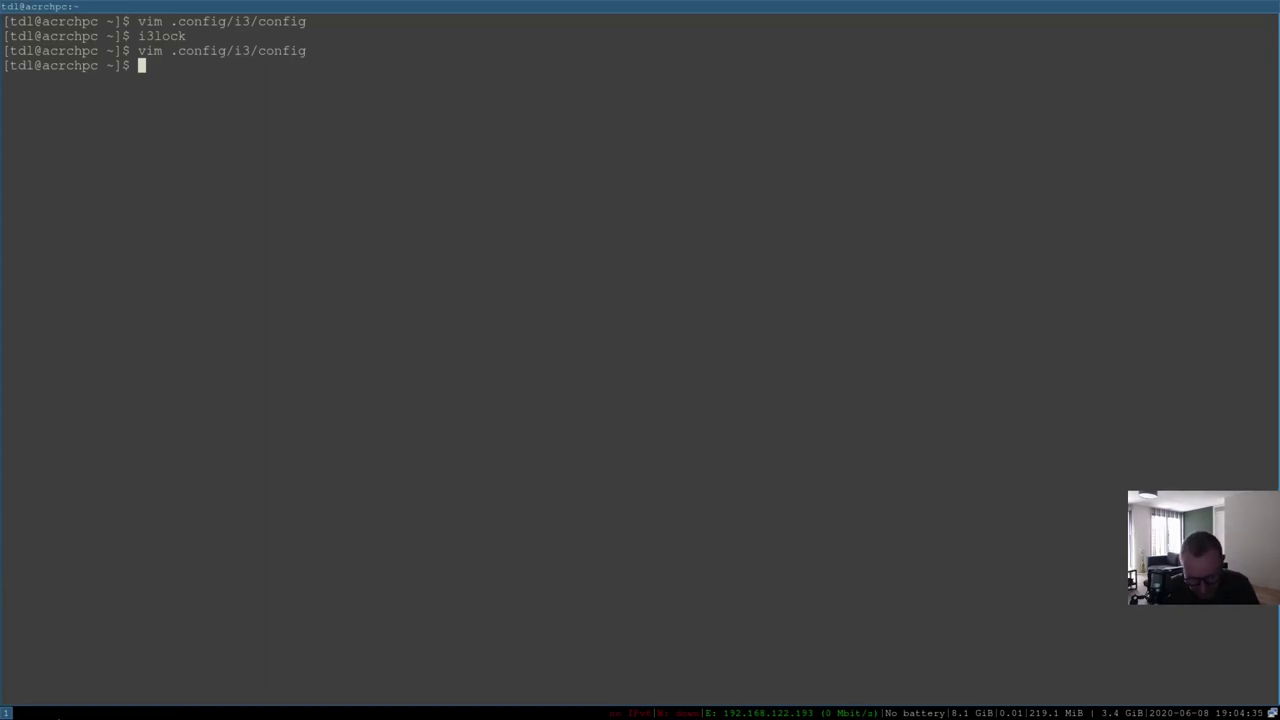
key(super+2)
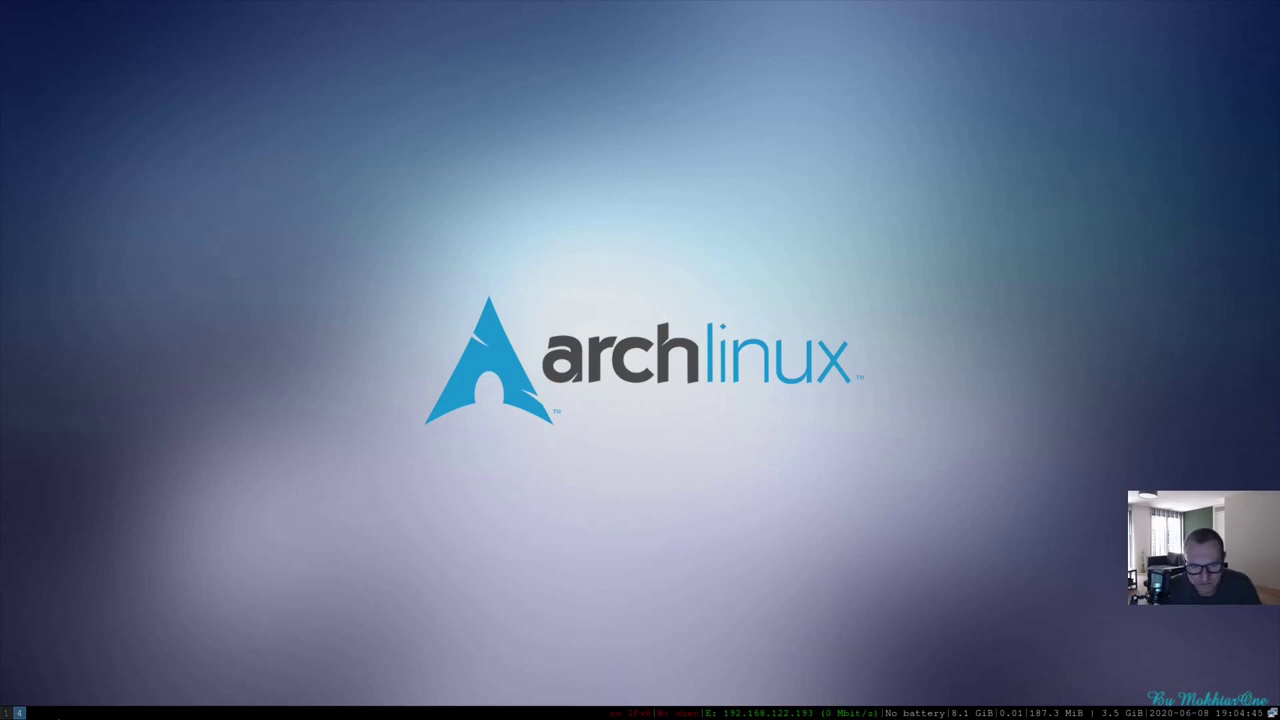
key(Return)
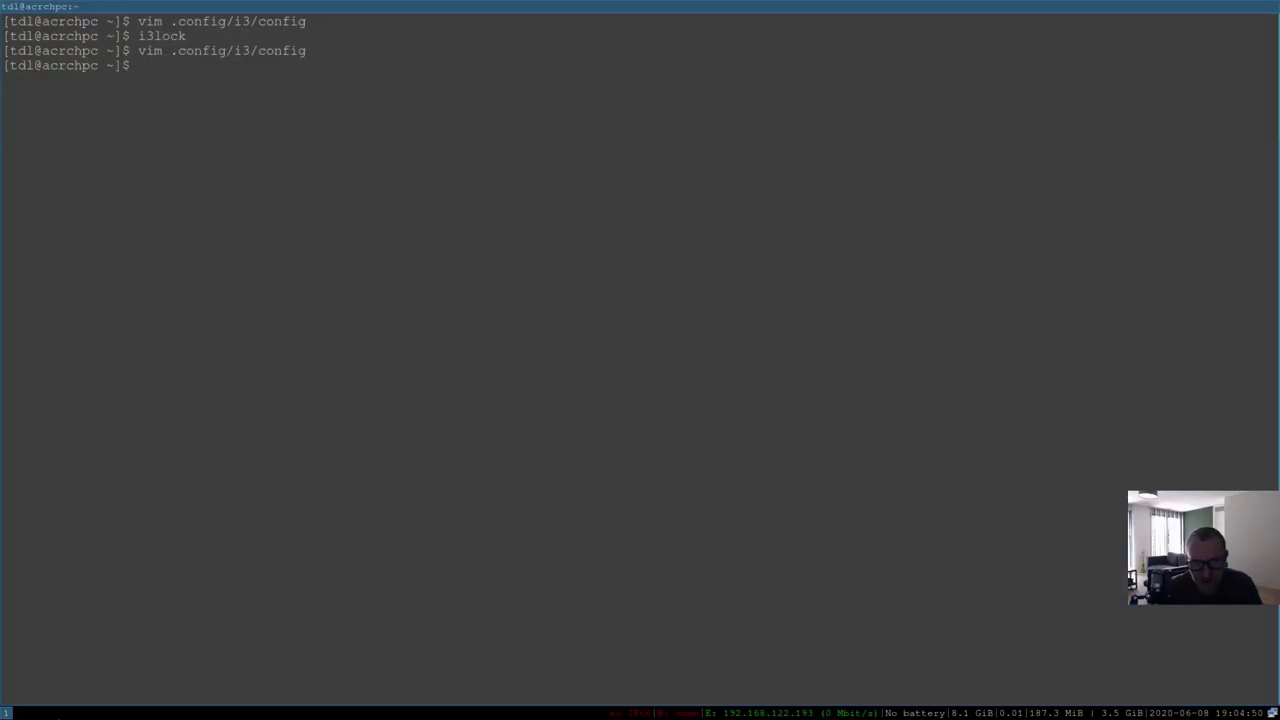
Reopen .config/i3/config in Vim and move to the $ws1 workspace name line
key(Up)
key(Return)
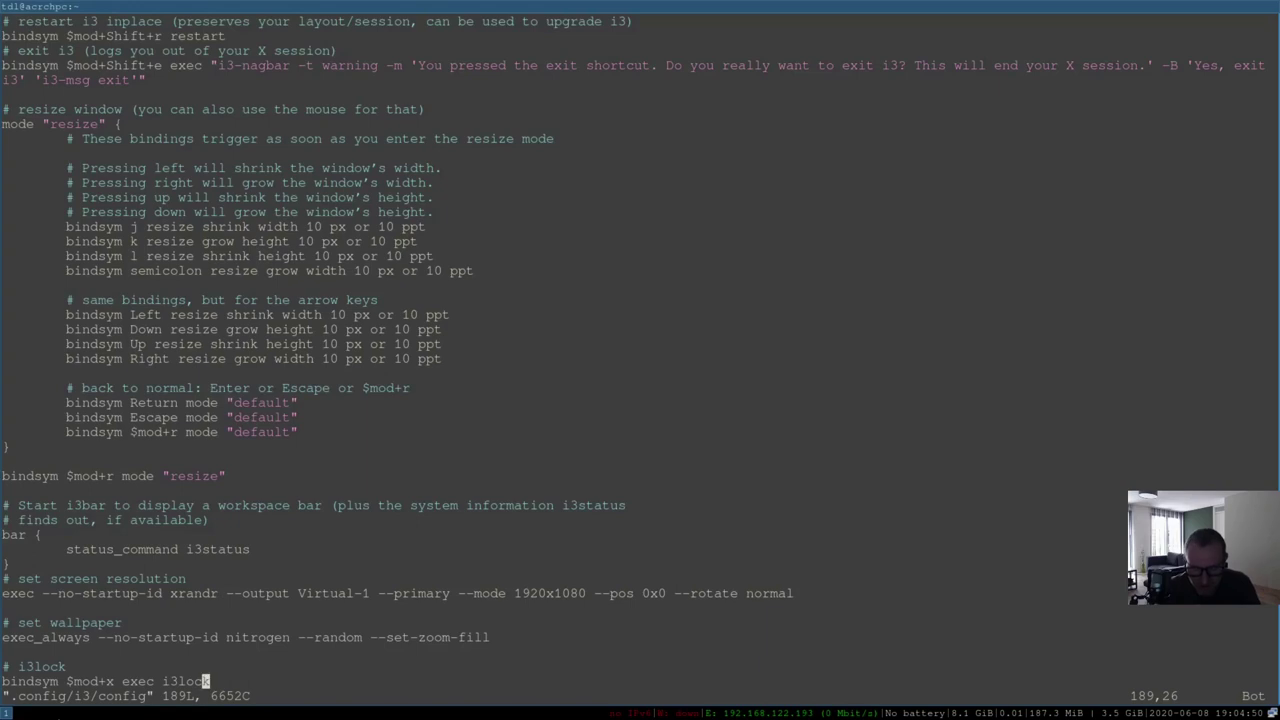
key(g)
key(g)
key(j)
key(j)
key(j)
key(j)
key(j)
key(j)
key(j)
key(j)
key(j)
key(j)
key(j)
key(j)
key(j)
key(j)
key(j)
key(j)
key(j)
key(j)
key(j)
key(j)
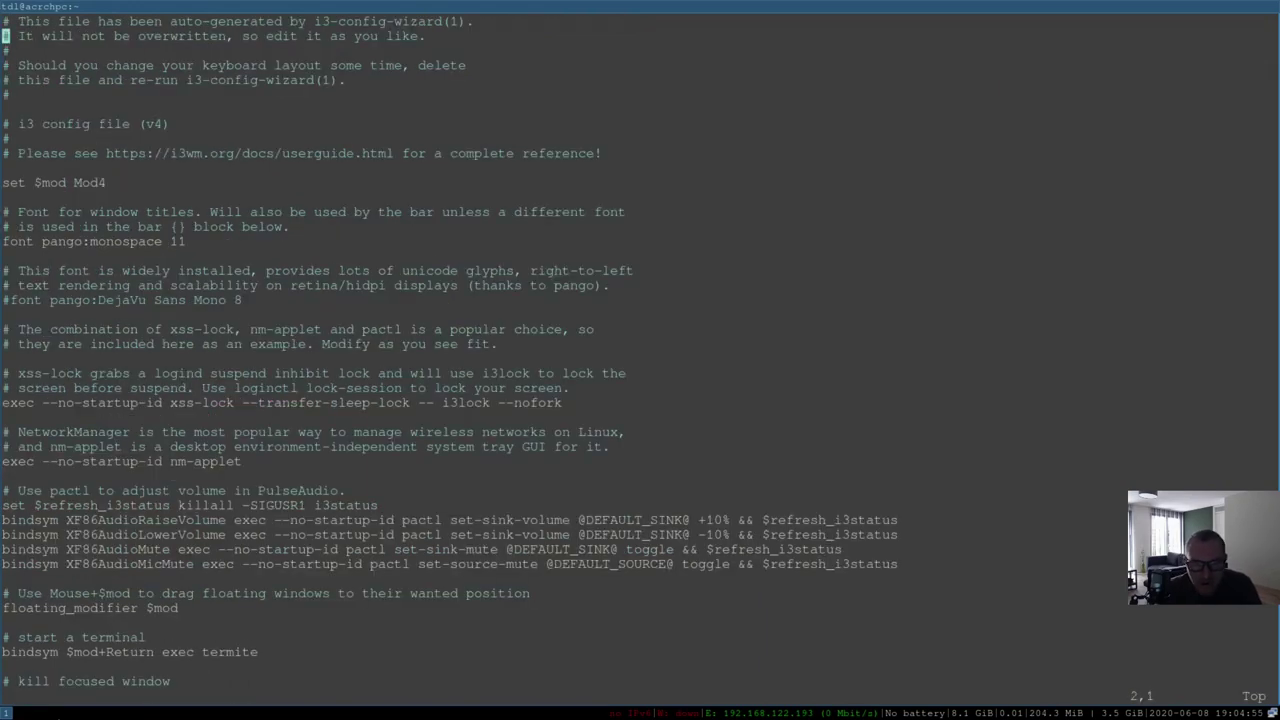
key(j)
key(j)
key(j)
key(j)
key(j)
key(j)
key(j)
key(j)
key(j)
key(j)
key(j)
key(j)
key(j)
key(j)
key(j)
key(j)
key(j)
key(j)
key(j)
key(j)
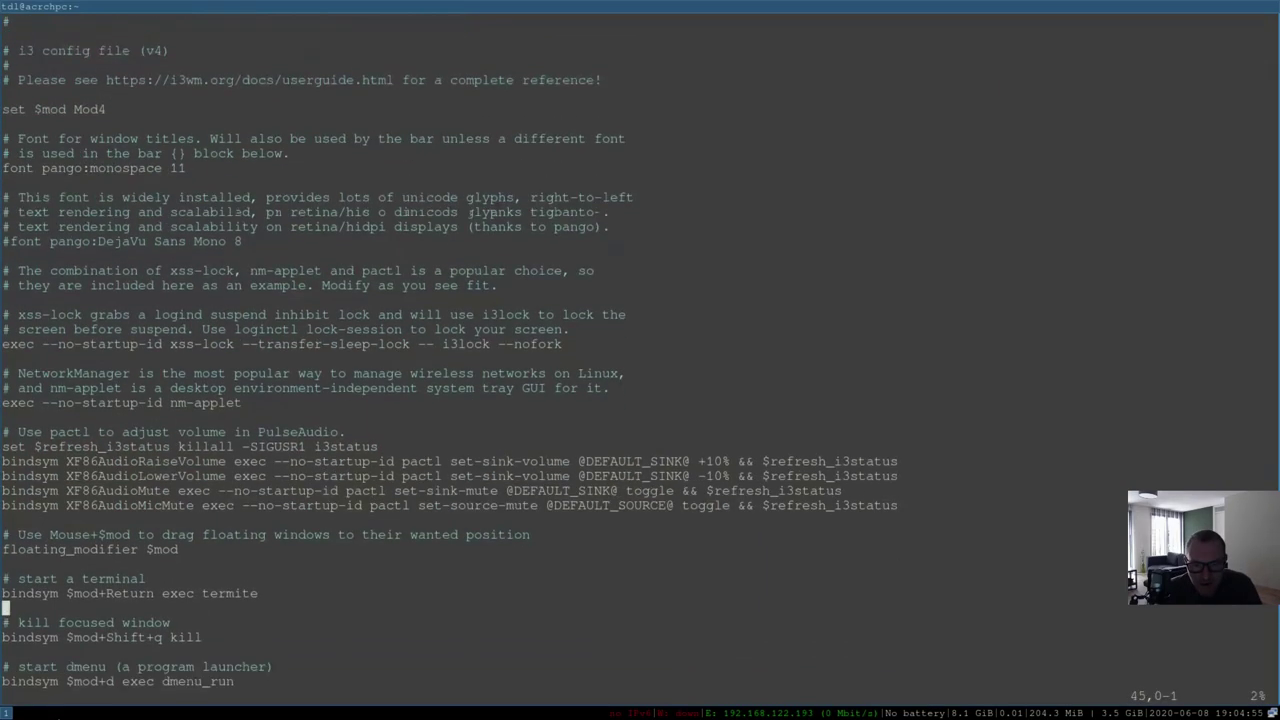
key(j)
key(j)
key(j)
key(j)
key(j)
key(j)
key(j)
key(j)
key(j)
key(j)
key(j)
key(j)
key(j)
key(j)
key(j)
key(j)
key(j)
key(j)
key(j)
key(j)
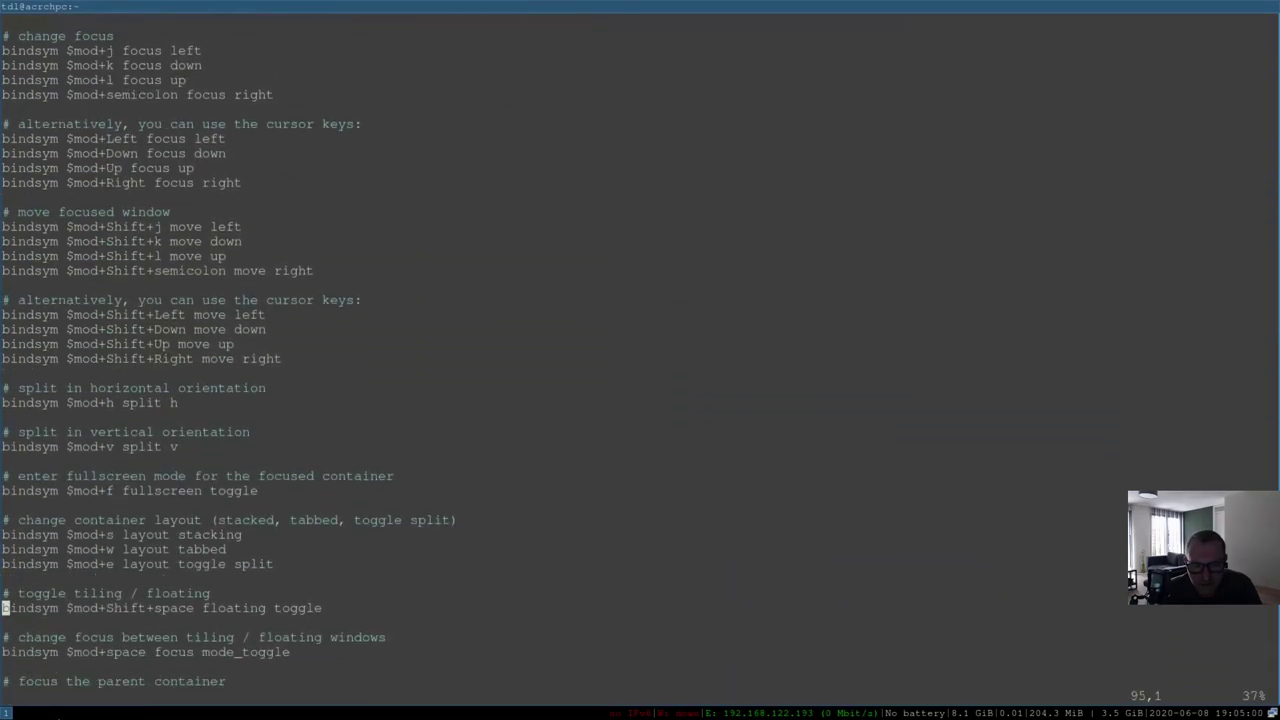
key(k)
key(k)
key(k)
key(k)
key(k)
key(k)
key(k)
key(k)
key(k)
key(k)
key(k)
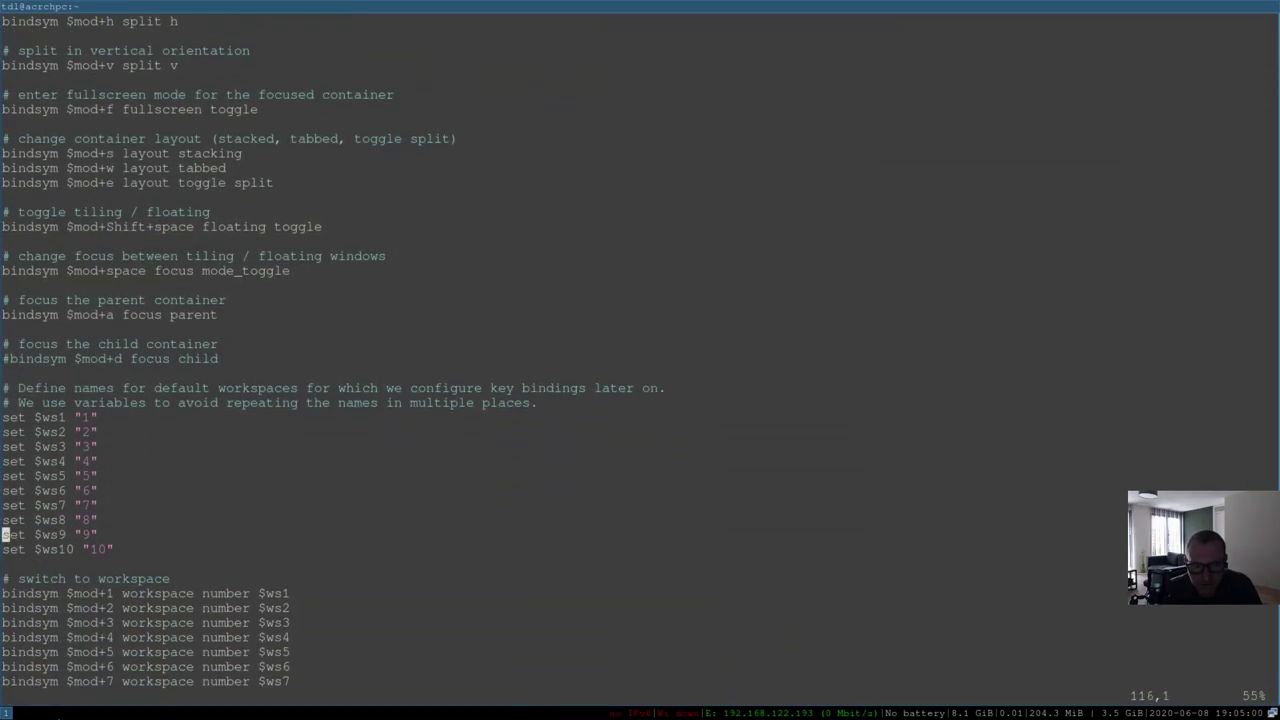
key(k)
key(l)
key(l)
key(l)
key(l)
key(l)
key(l)
key(l)
key(l)
key(l)
key(l)
key(l)
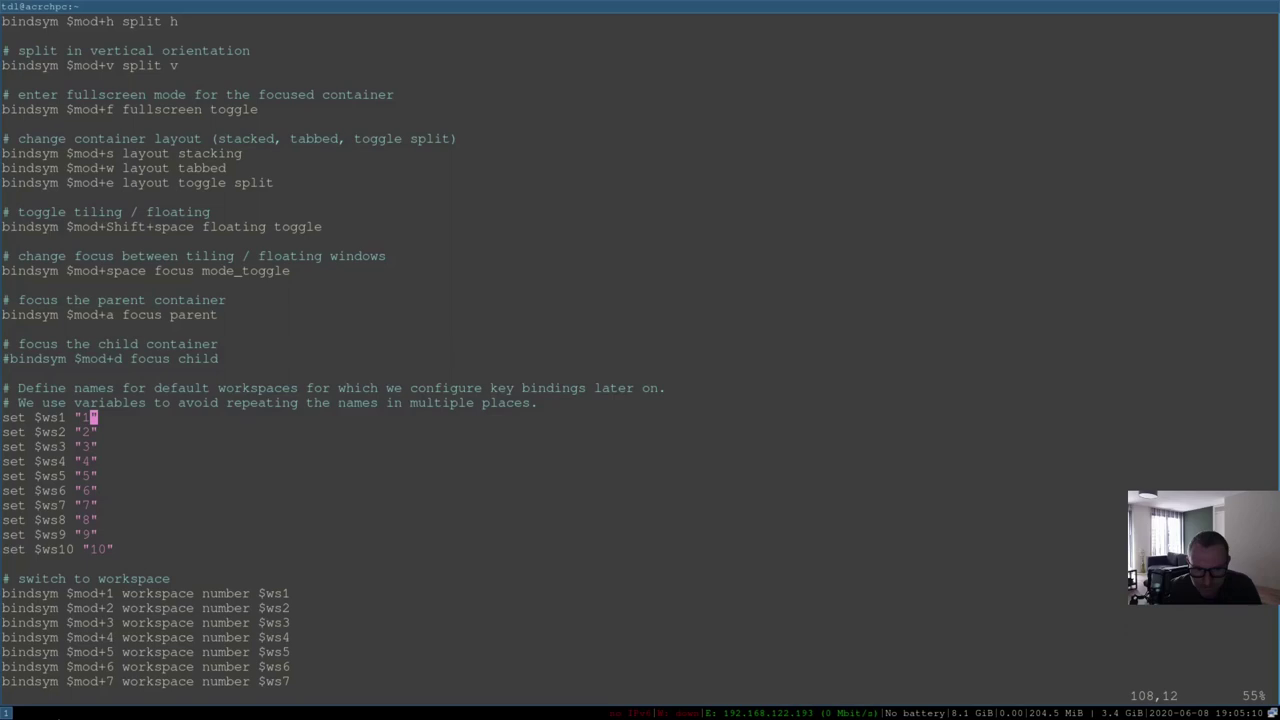
Rename the workspaces to "1: Terminal", "2: Firefox" and "3: kdenlive"
text(i)
text(: )
text(Terminal)
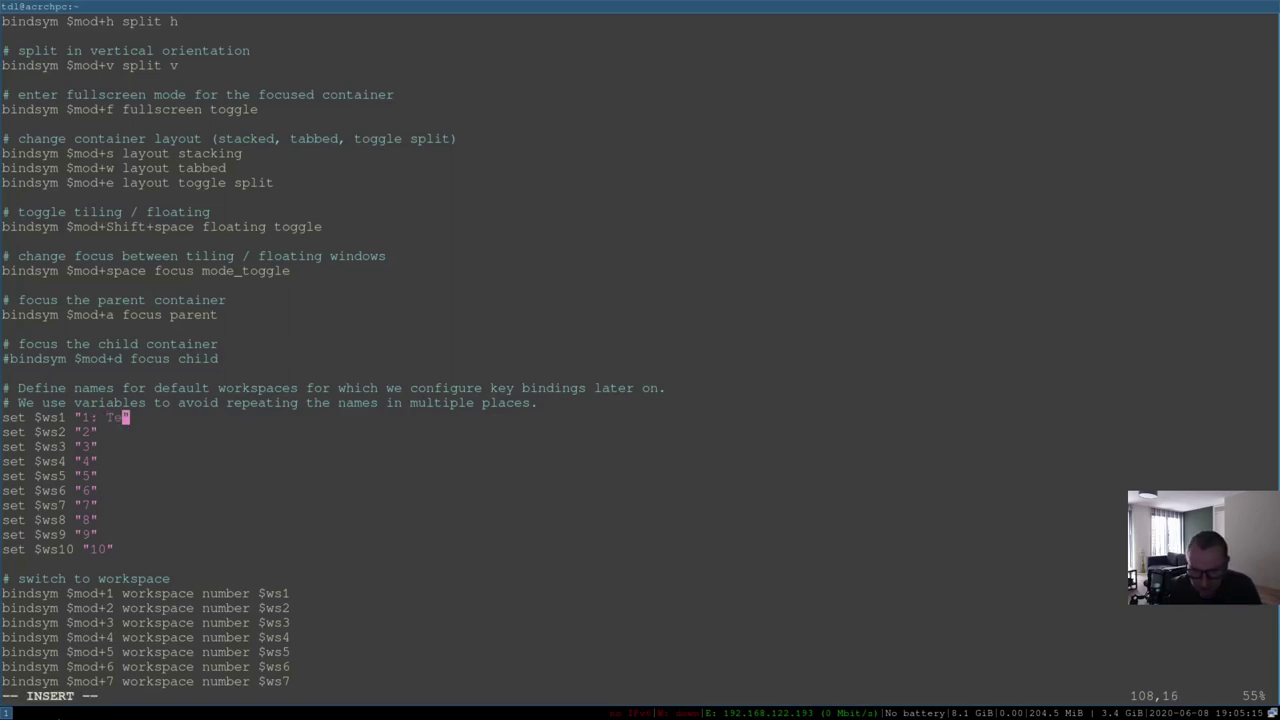
key(Down)
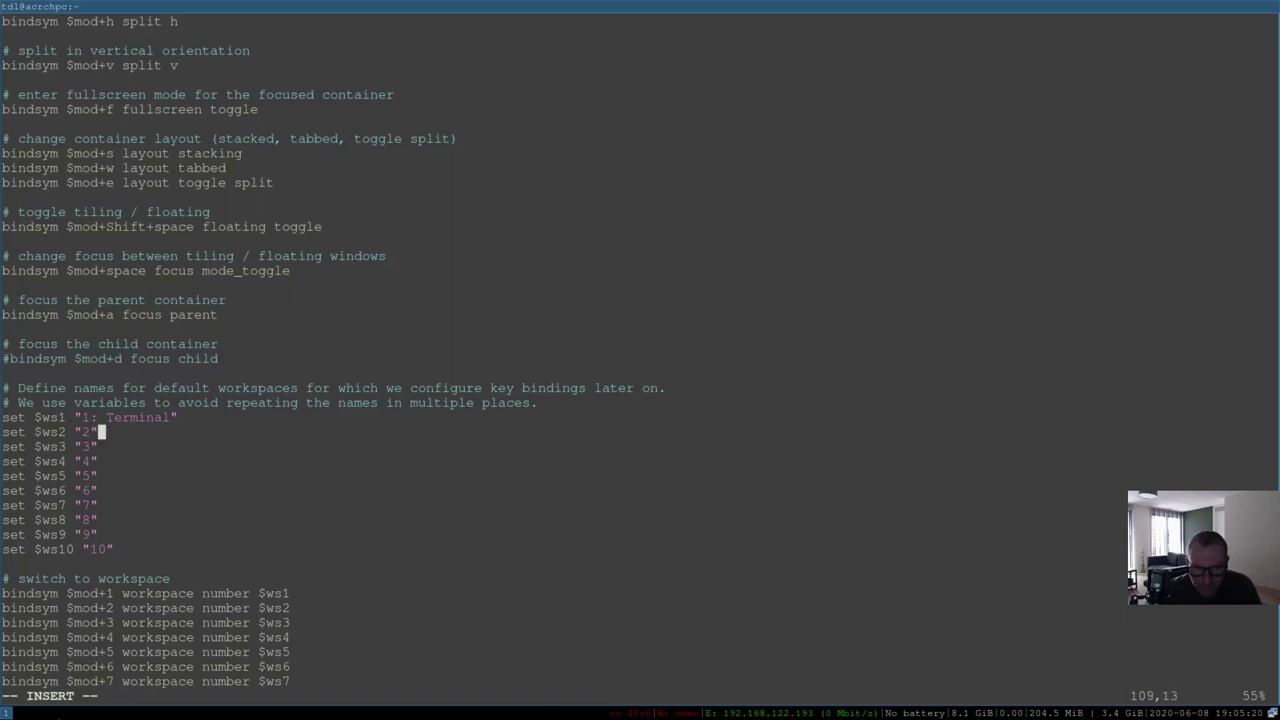
key(Left)
text(:)
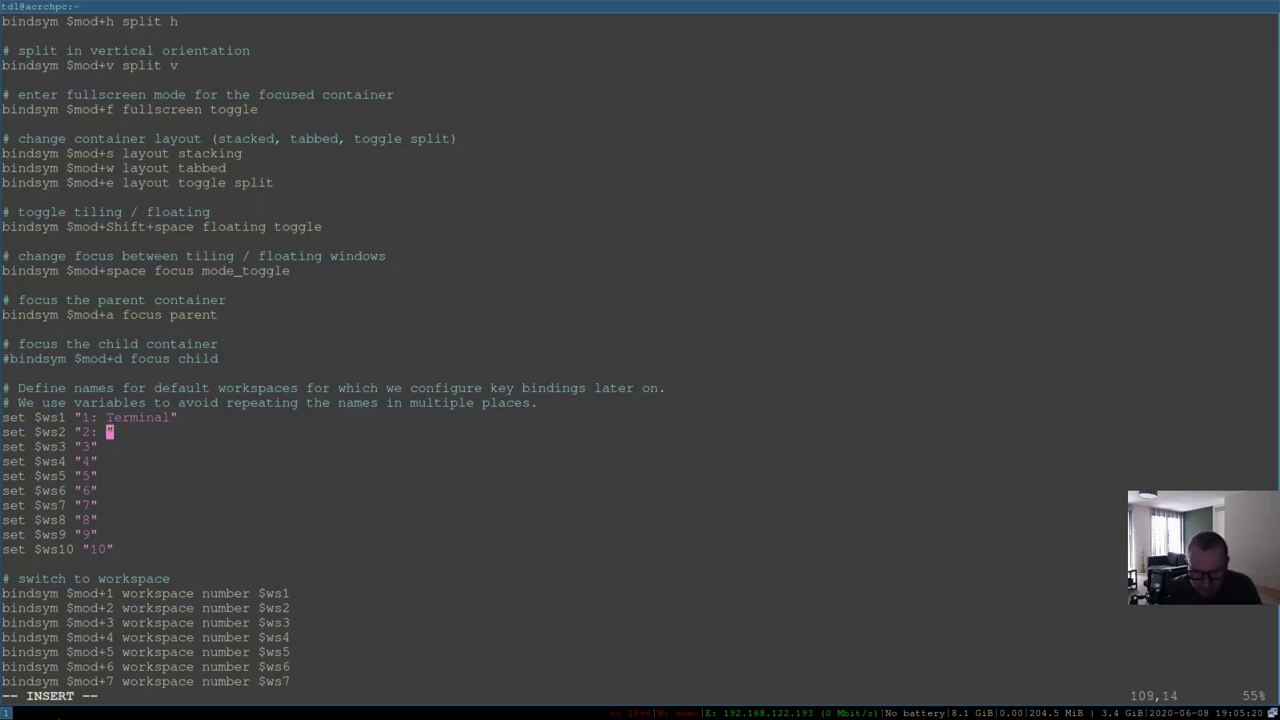
text( Fire)
text(fox)
key(Down)
key(Left)
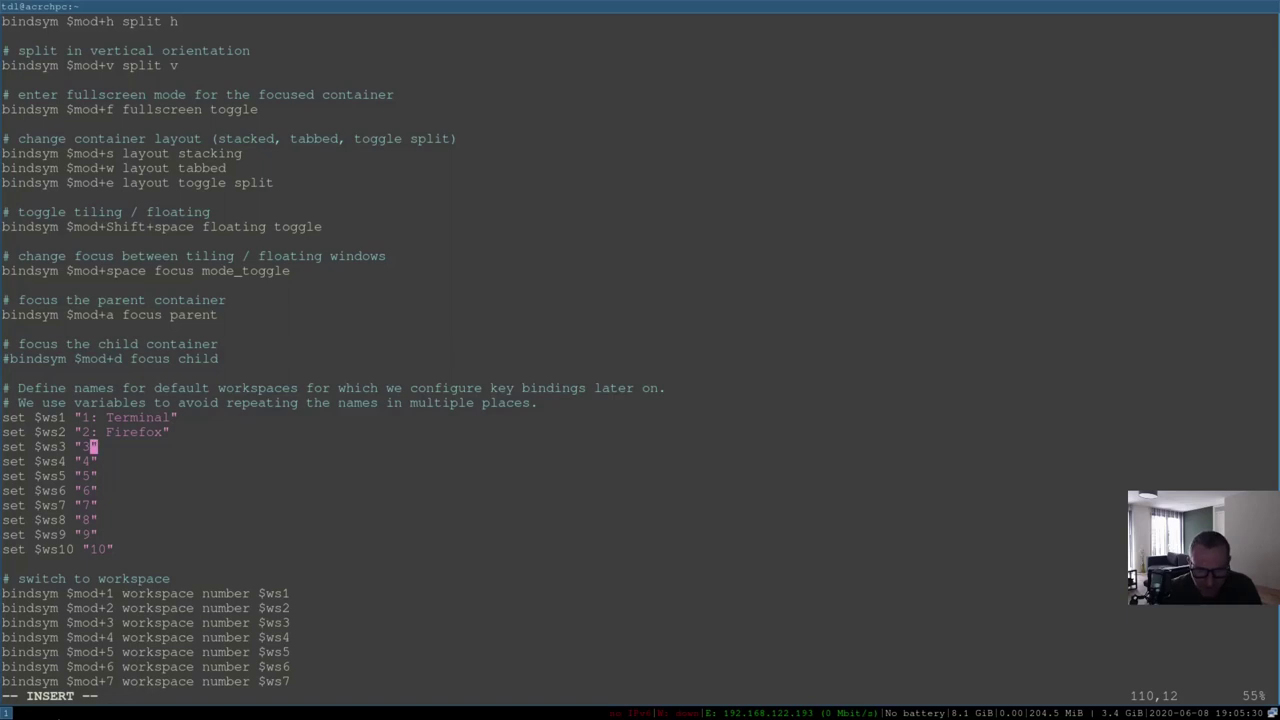
text(:)
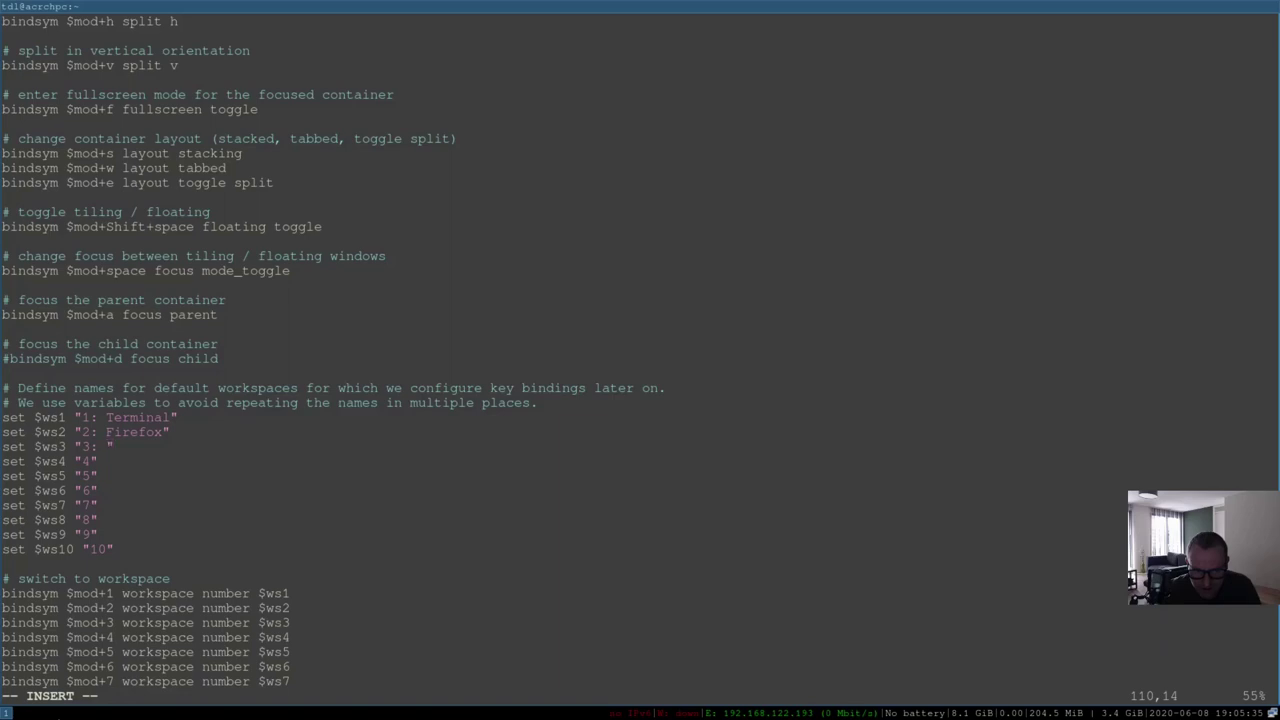
text(kede)
key(BackSpace)
key(BackSpace)
key(BackSpace)
text(denlive)
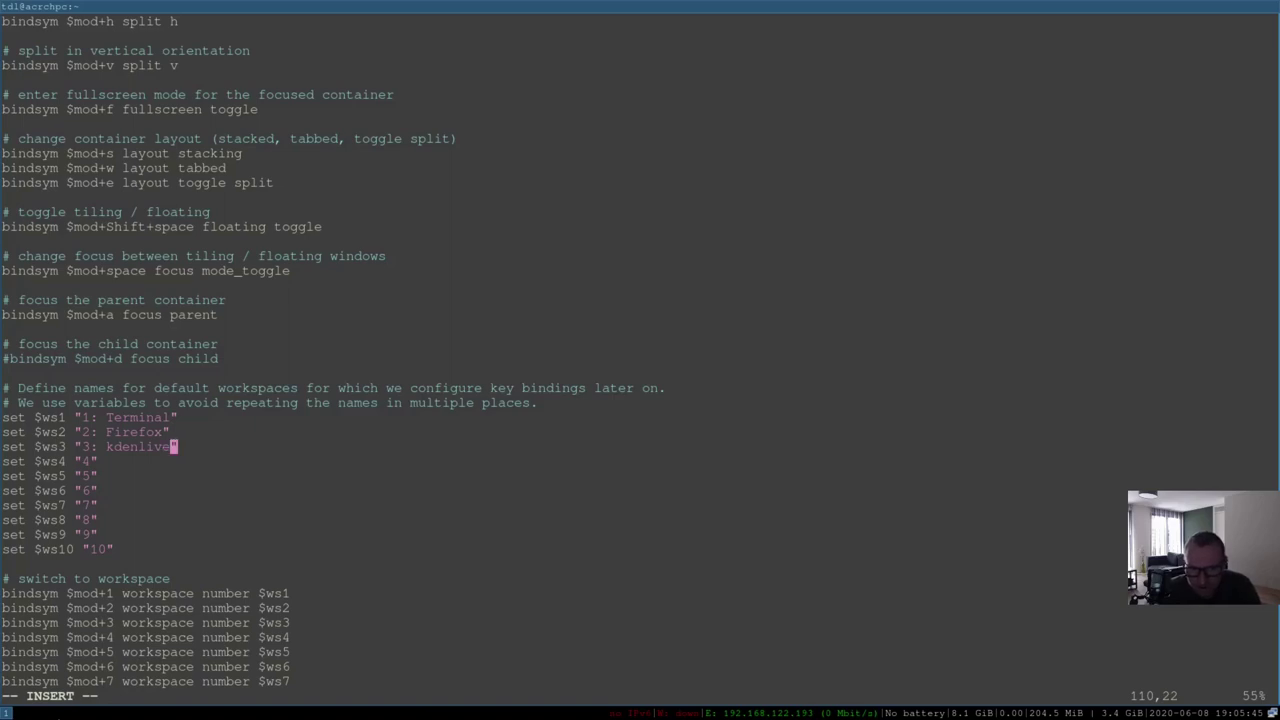
Save the config with :wq and return to the shell
key(Escape)
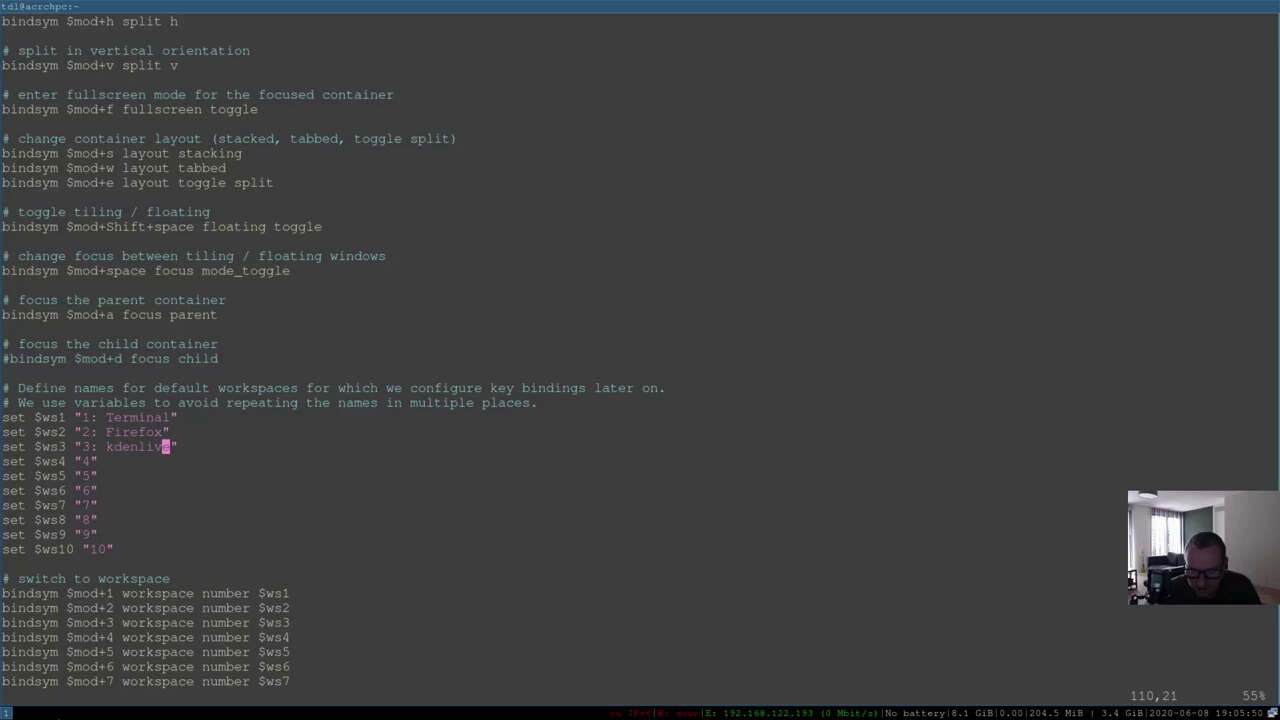
text(:wq)
key(Return)
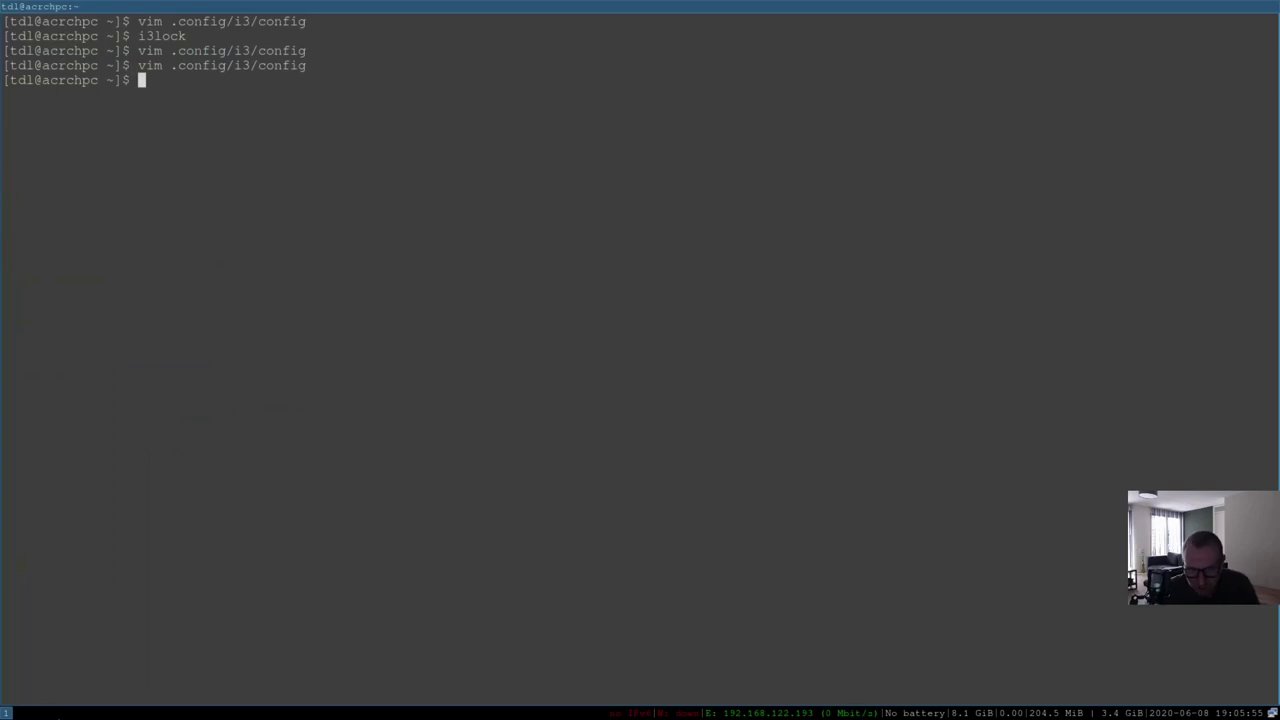
Switch to the empty "2: Firefox" workspace and bring up the exit-i3 confirmation bar
key(super+2)
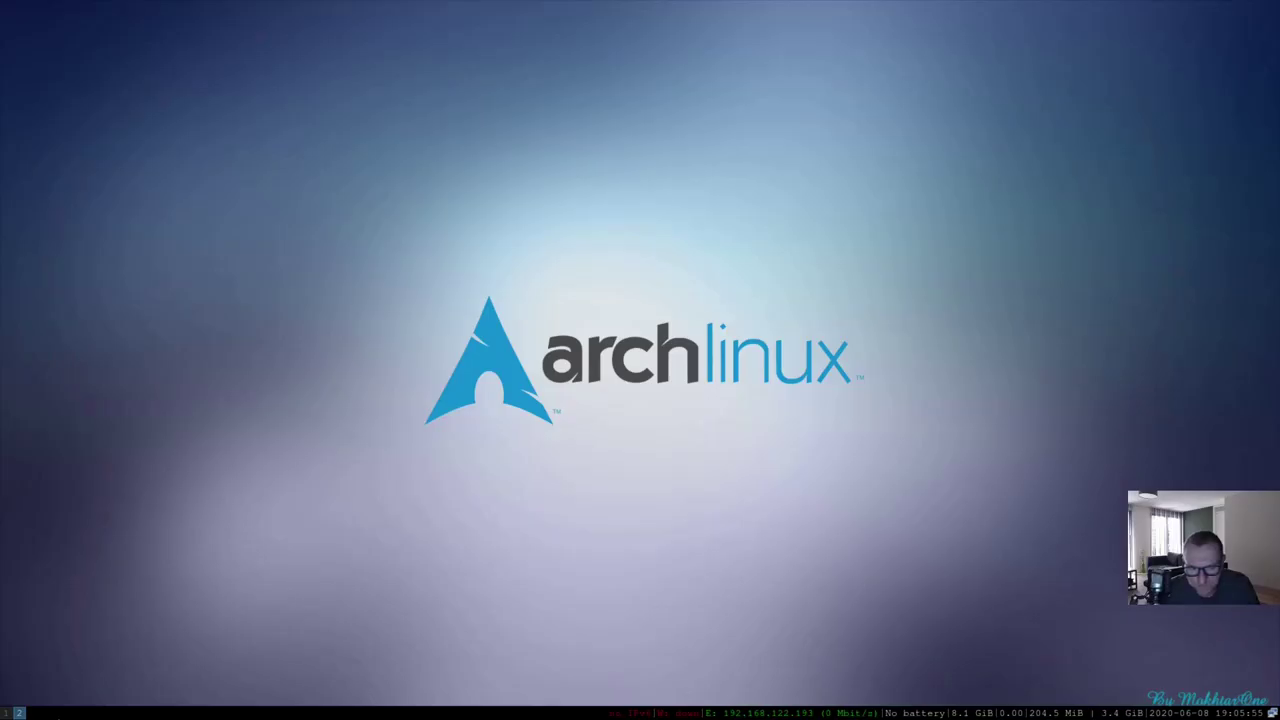
key(super+1)
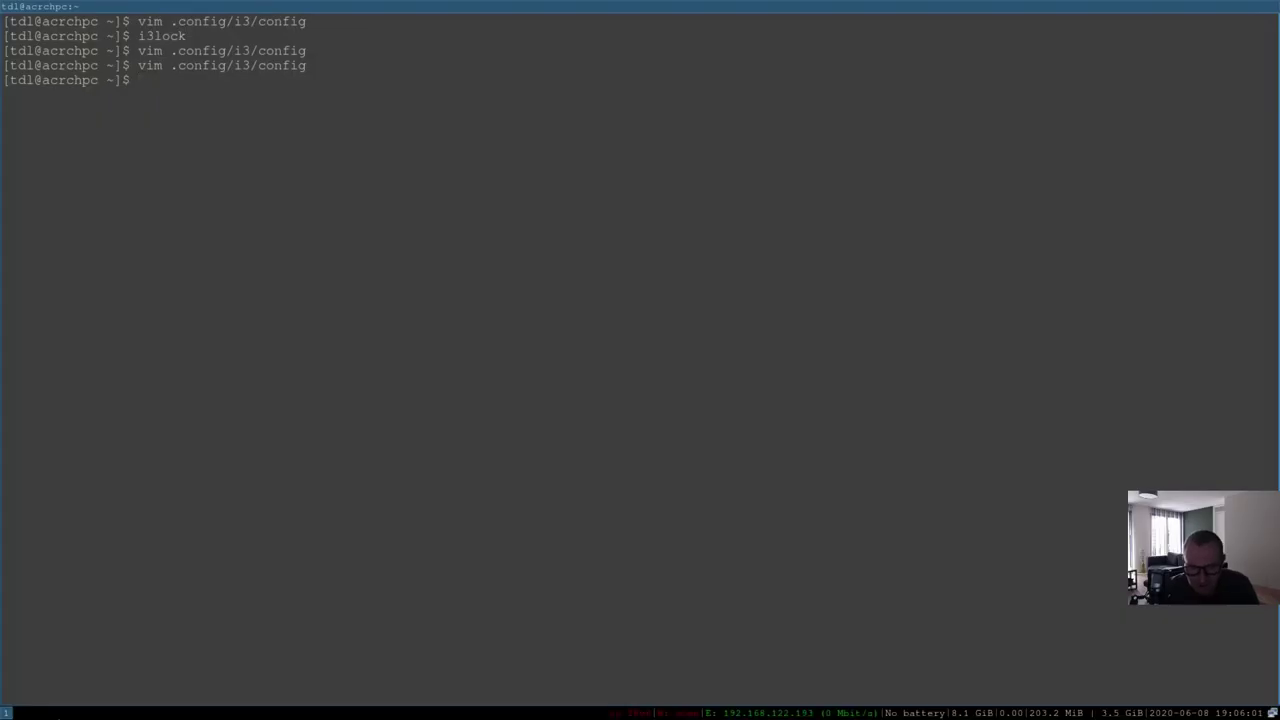
key(super+2)
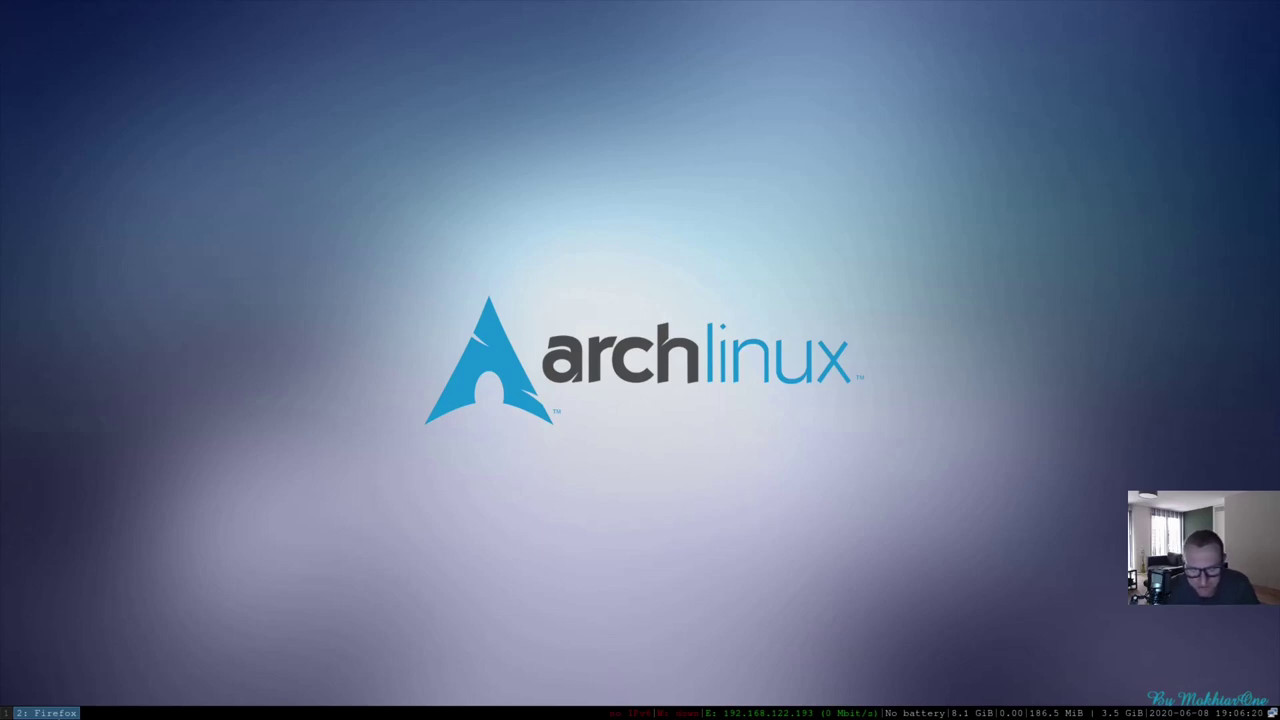
key(super+shift+e)
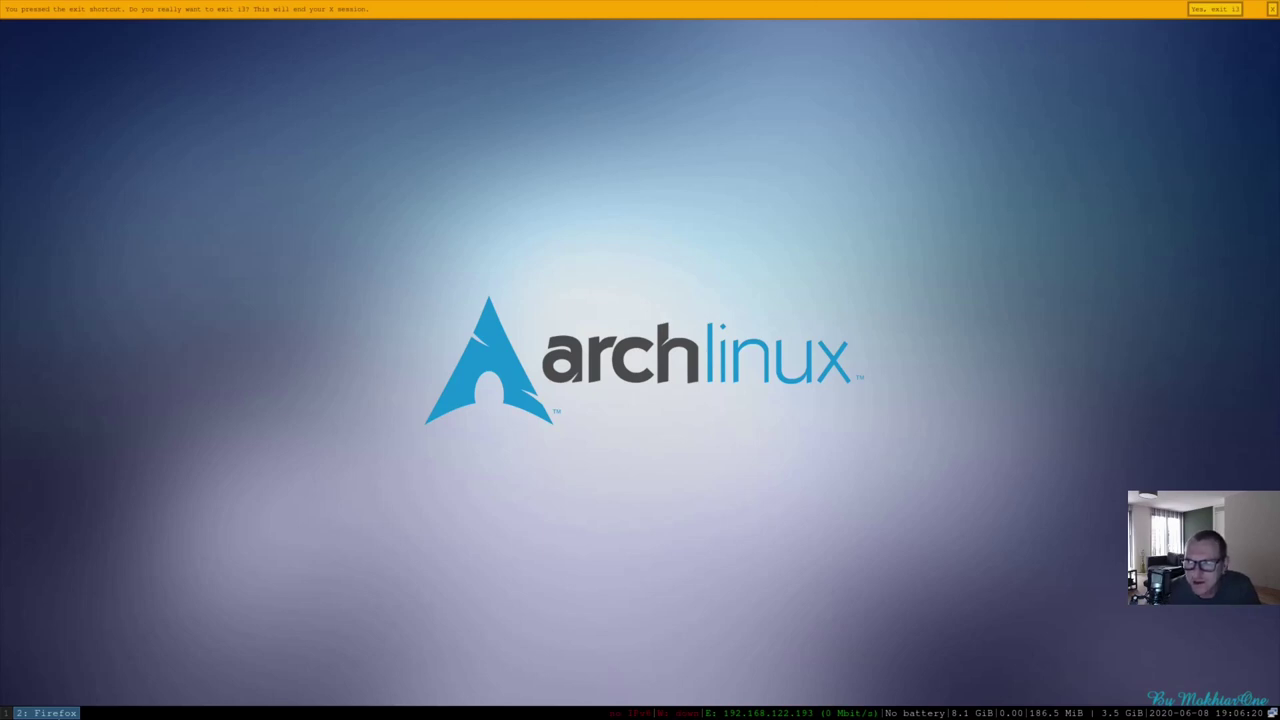
Confirm exiting i3 and log back in with the account password
click(1225, 9)
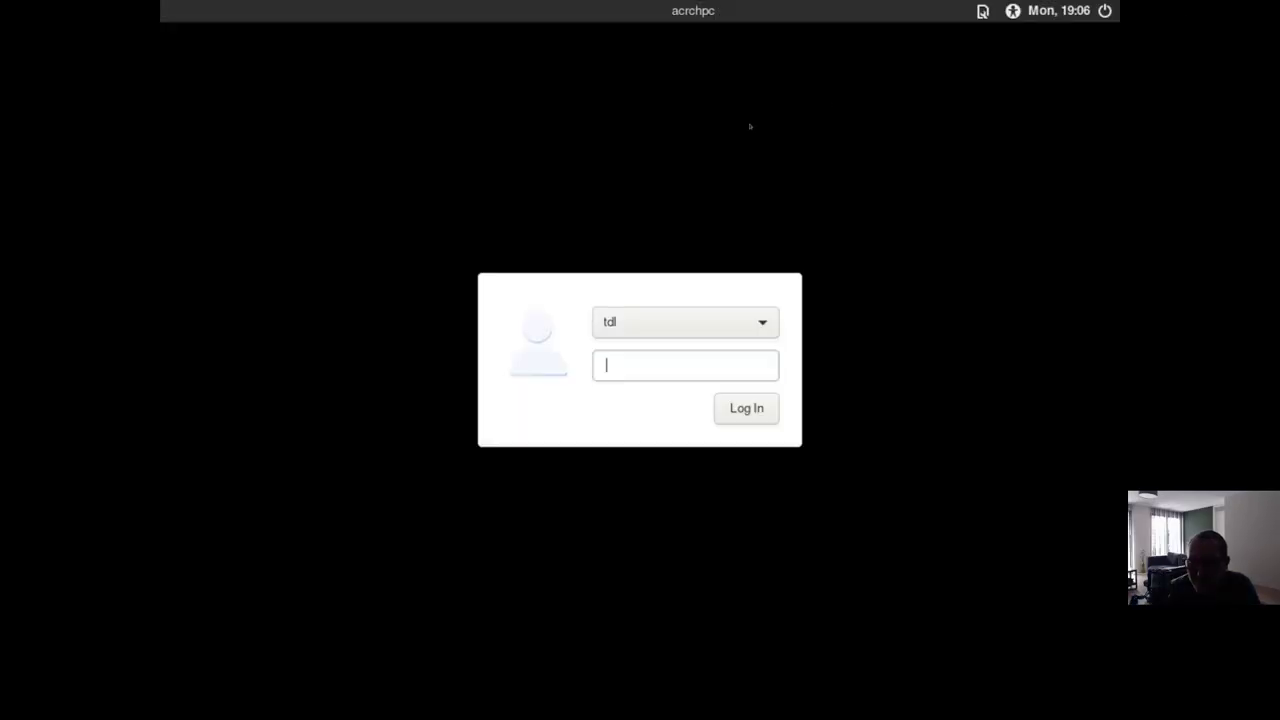
text(••••••••••)
key(Return)
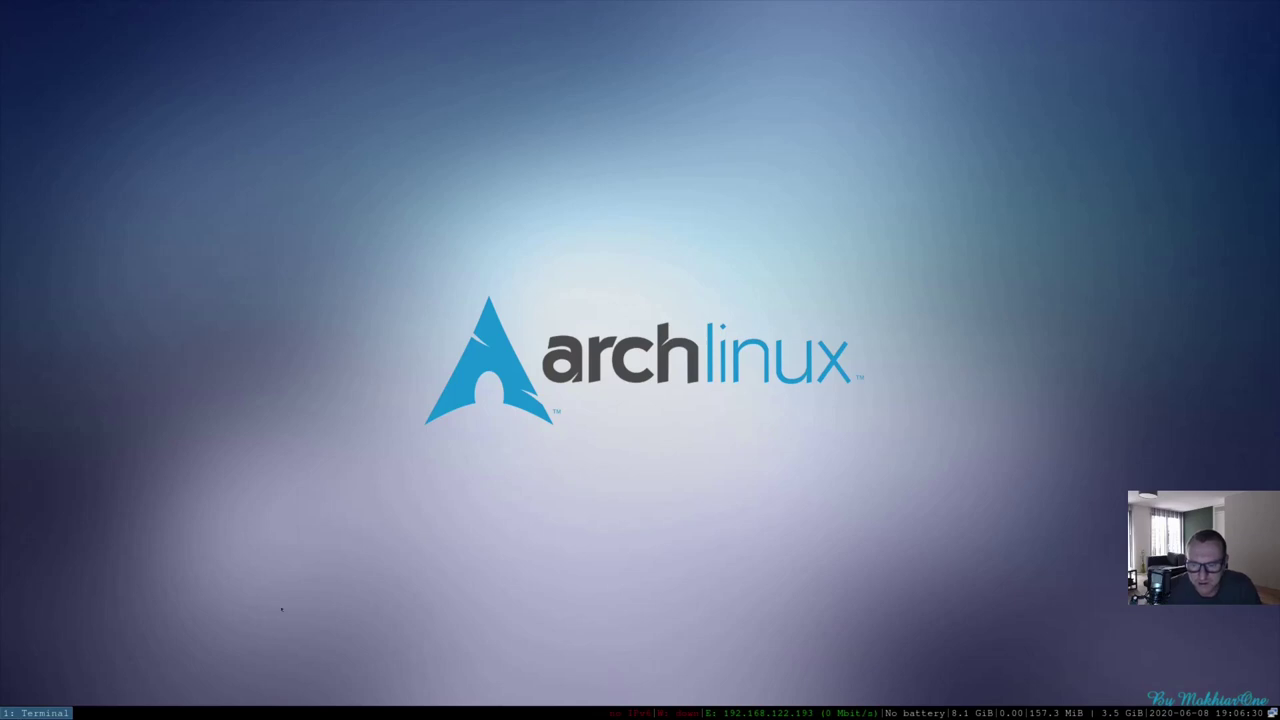
In a new terminal, install ttf-font-awesome via sudo pacman -S, then go to workspace 2
key(super+Return)
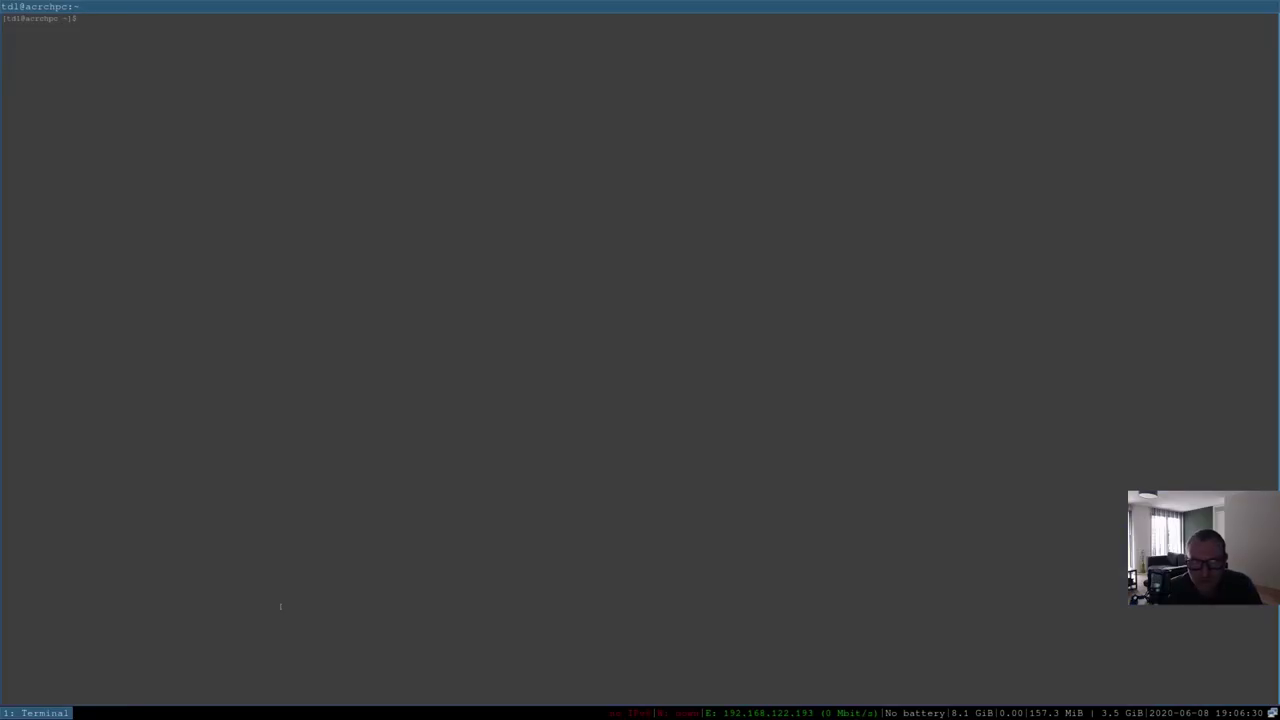
key(ctrl+plus)
key(ctrl+plus)
key(ctrl+plus)
key(ctrl+plus)
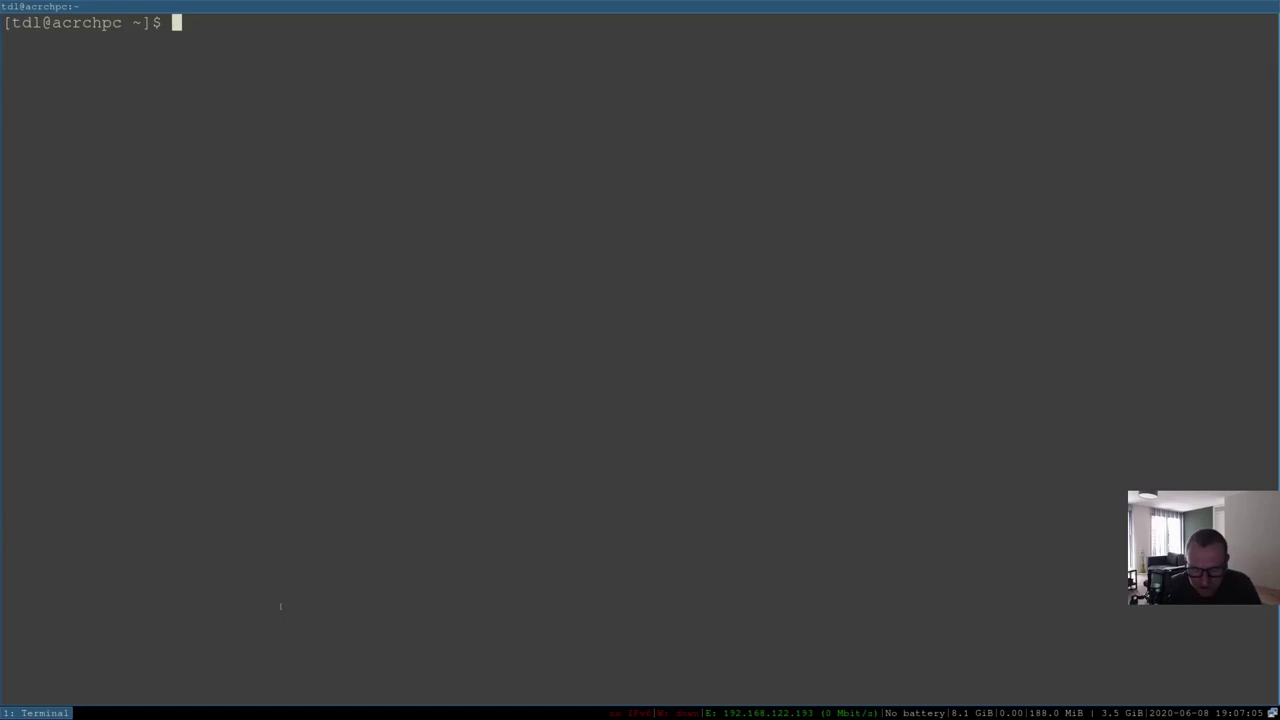
text(sudo )
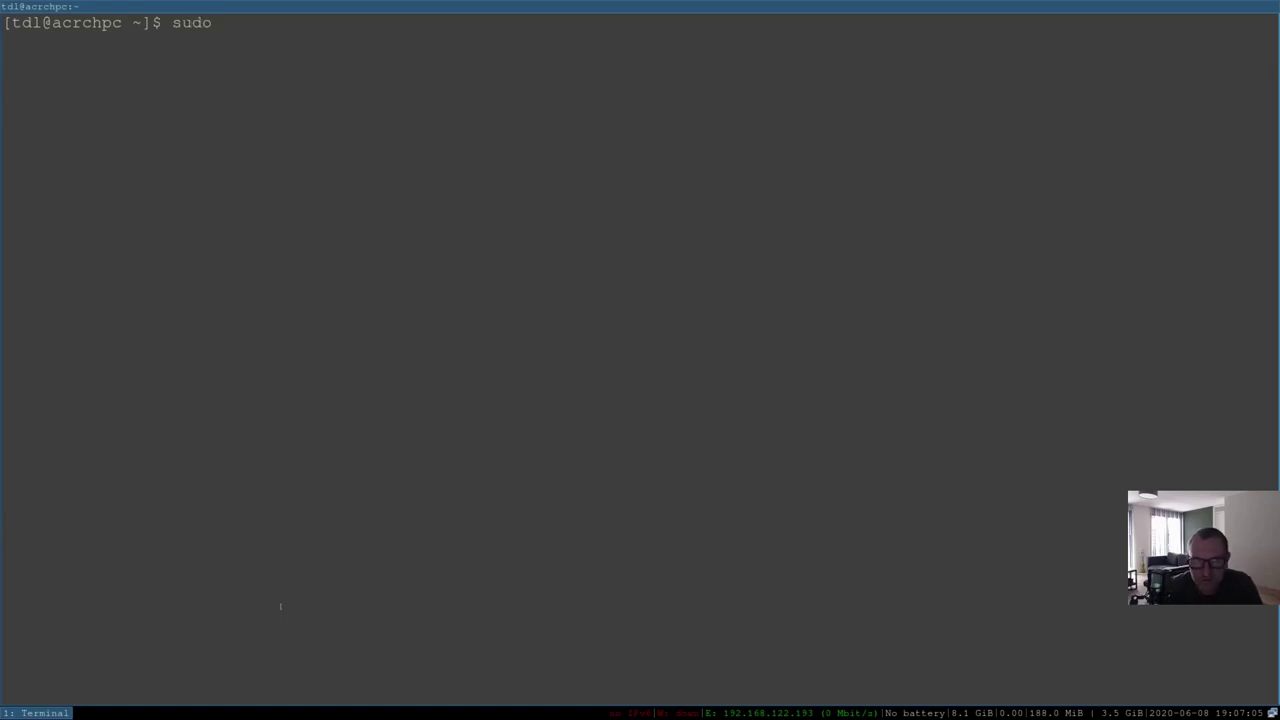
text(pacman)
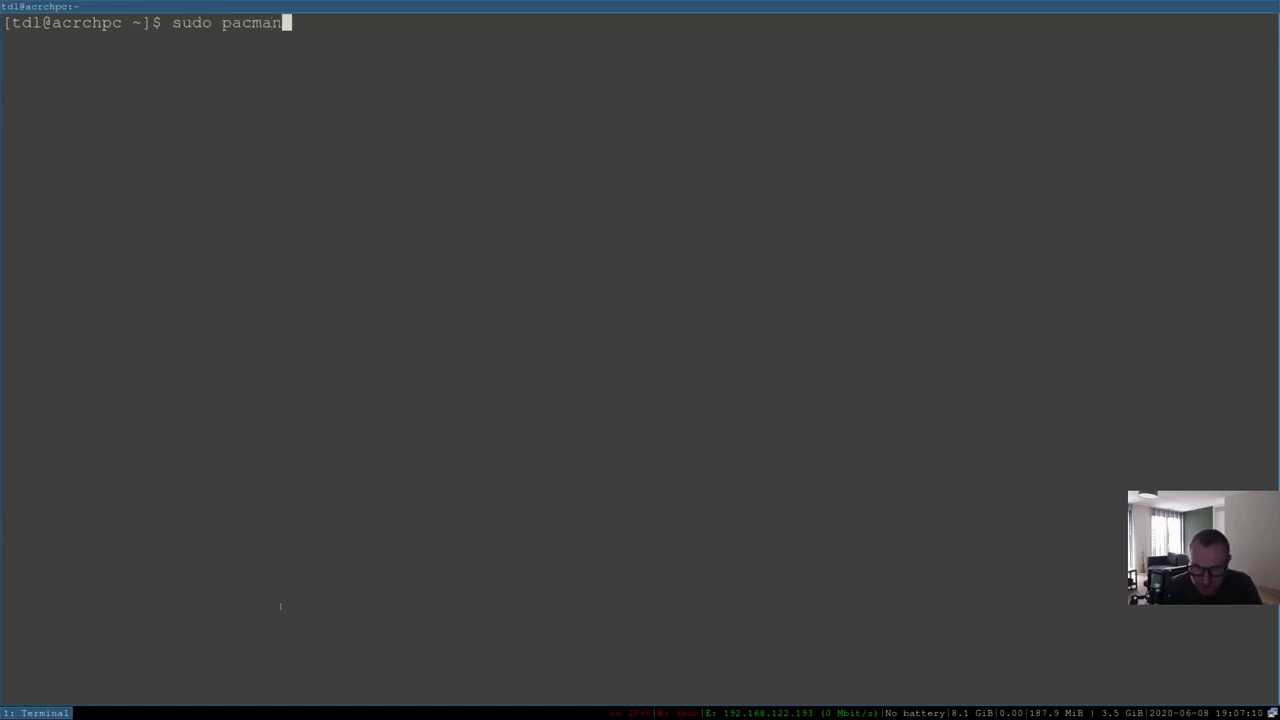
text( -S )
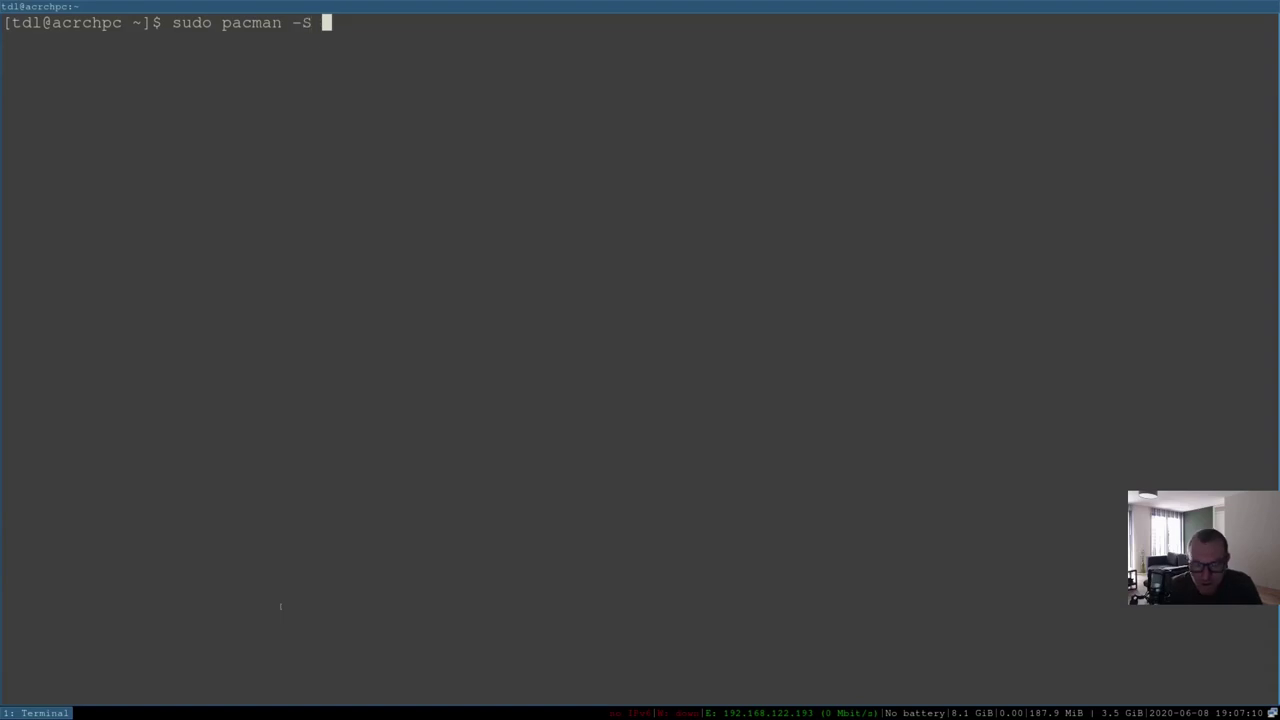
text(ttf)
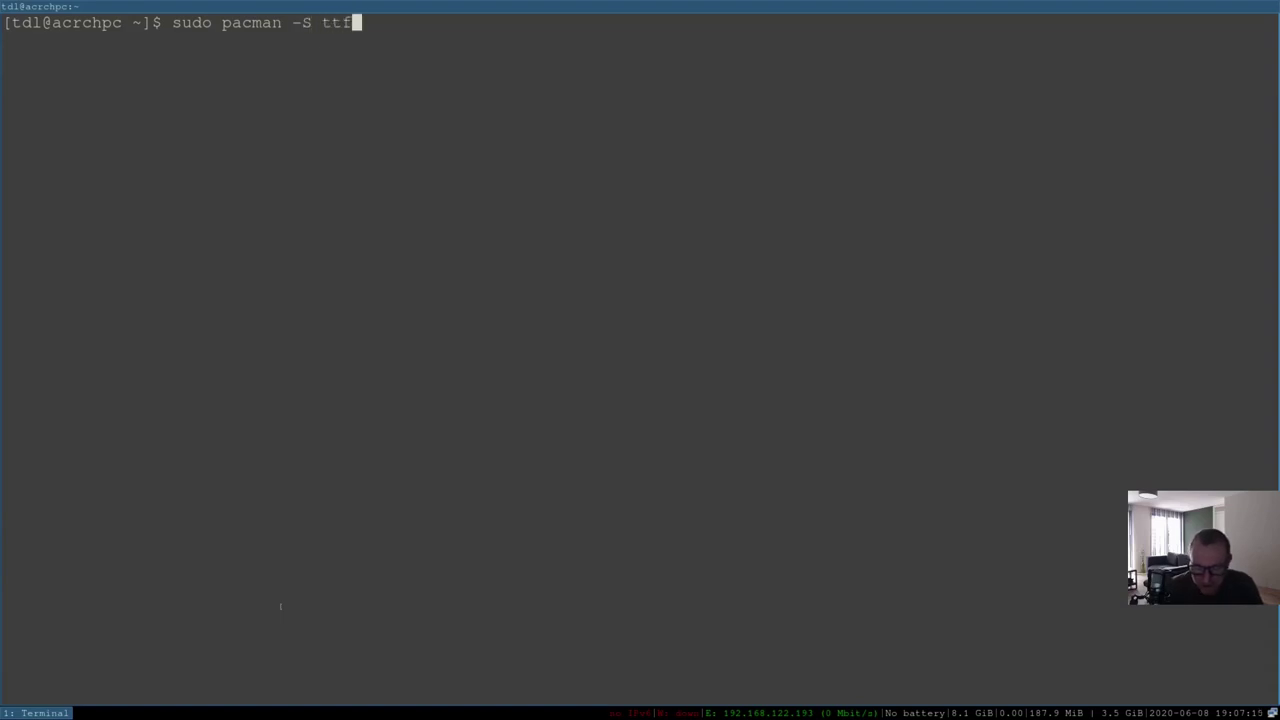
text(-font-awesome)
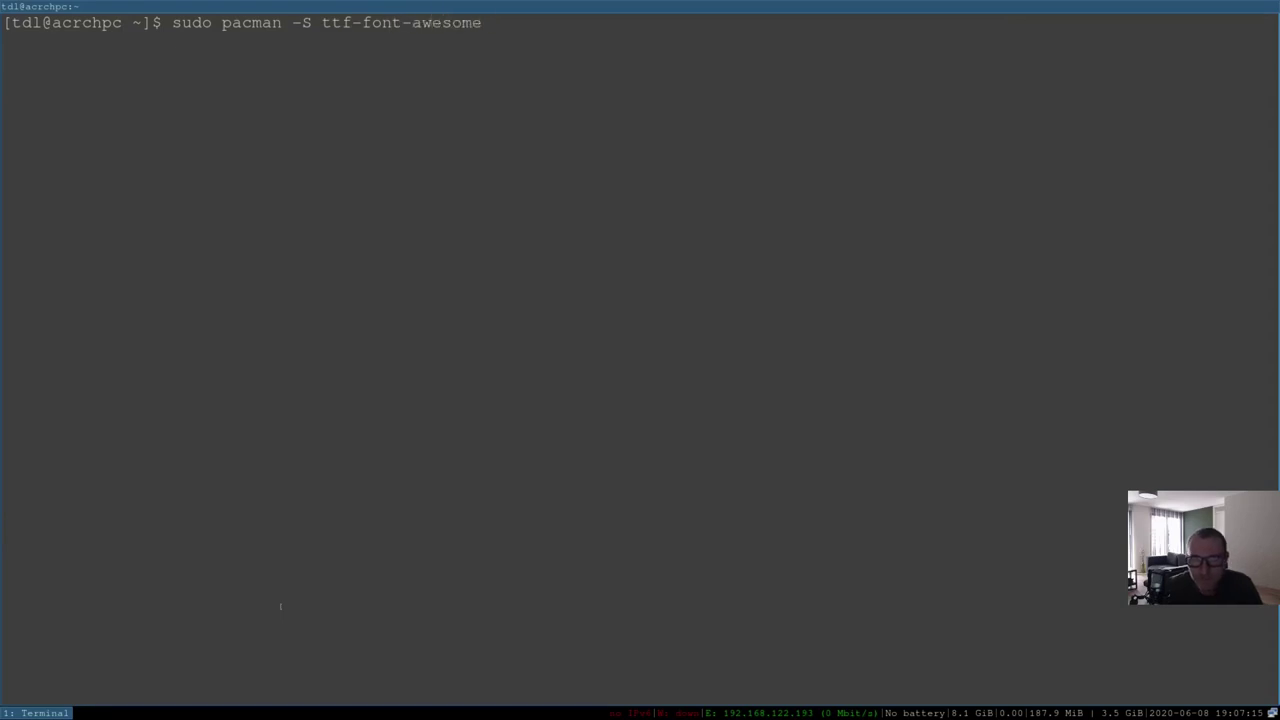
key(Return)
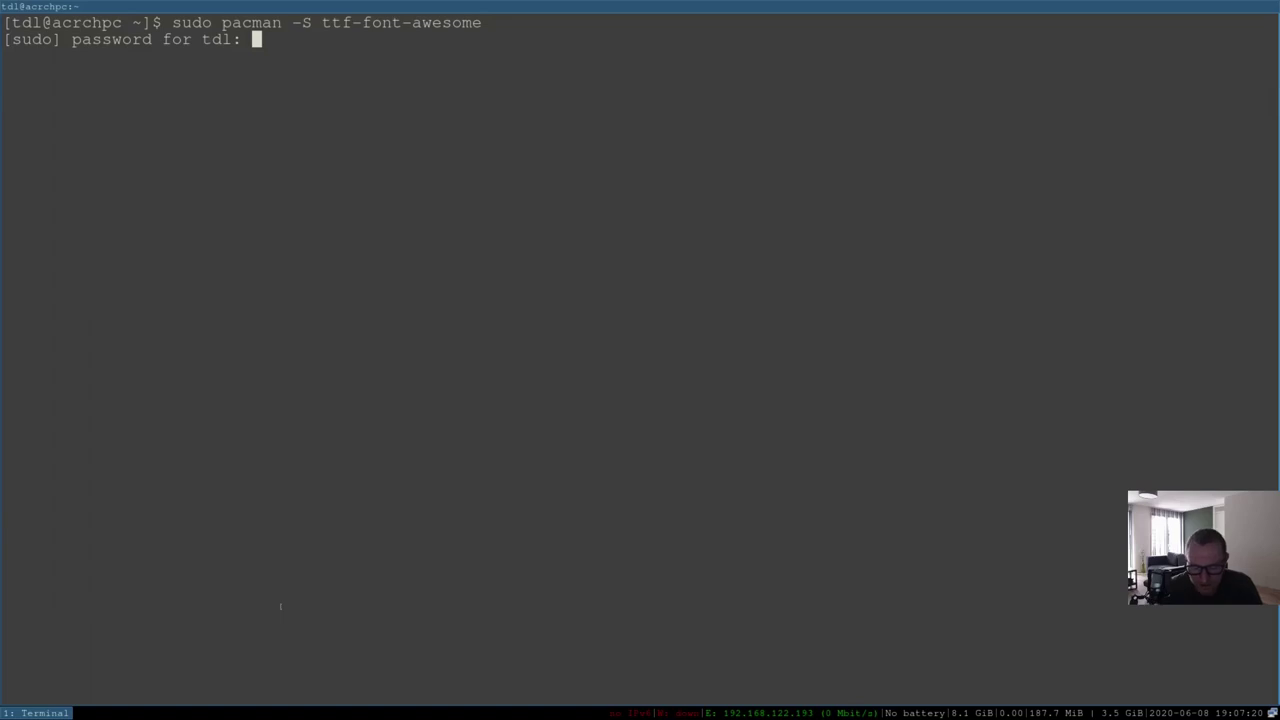
key(Return)
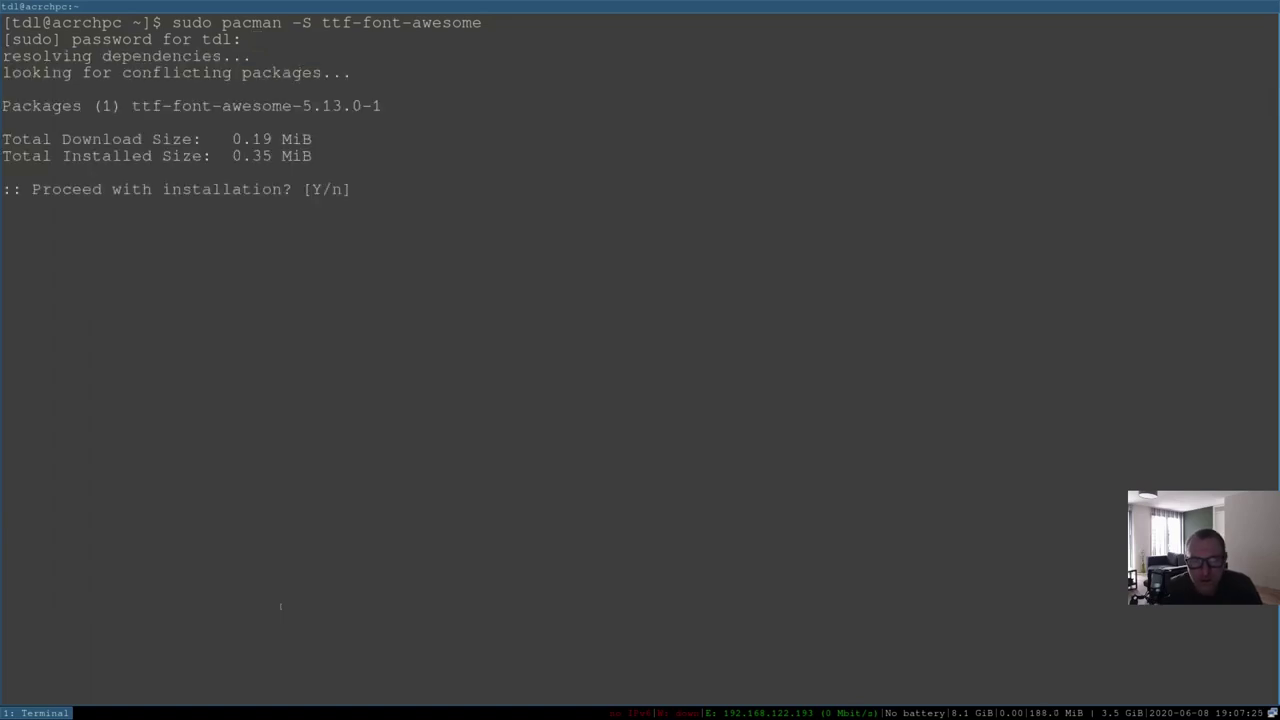
key(Return)
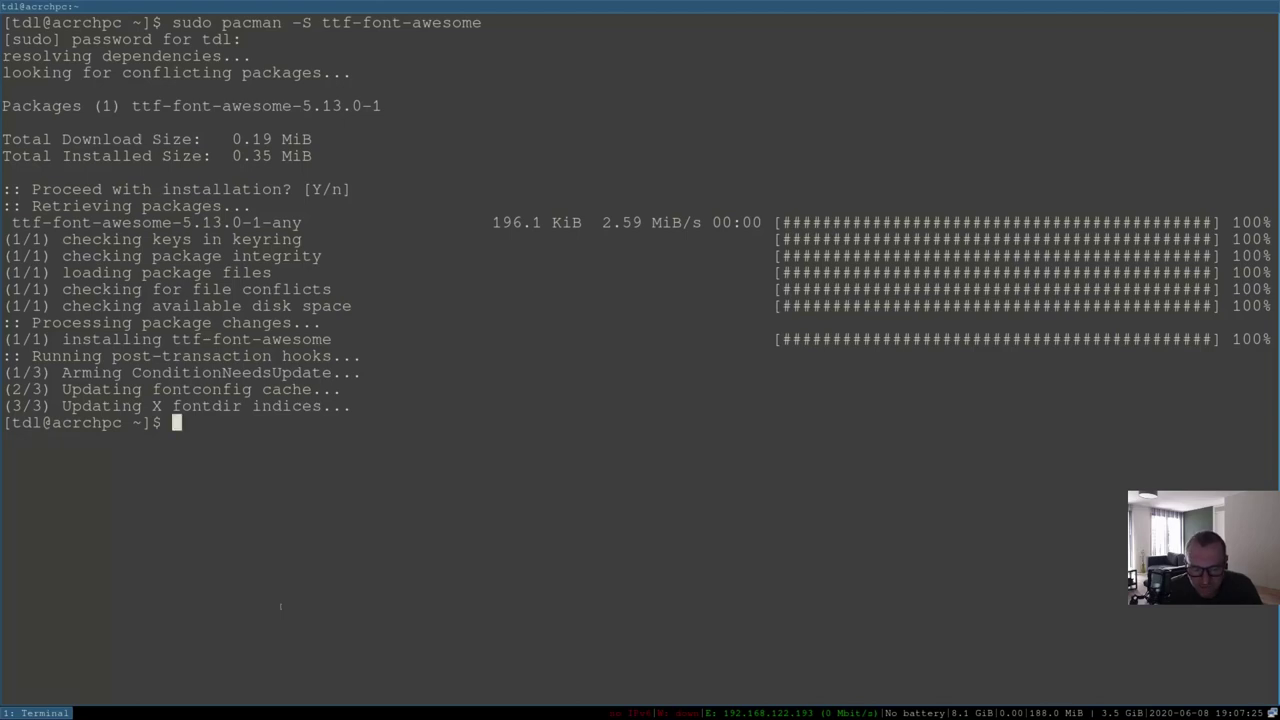
key(super+2)
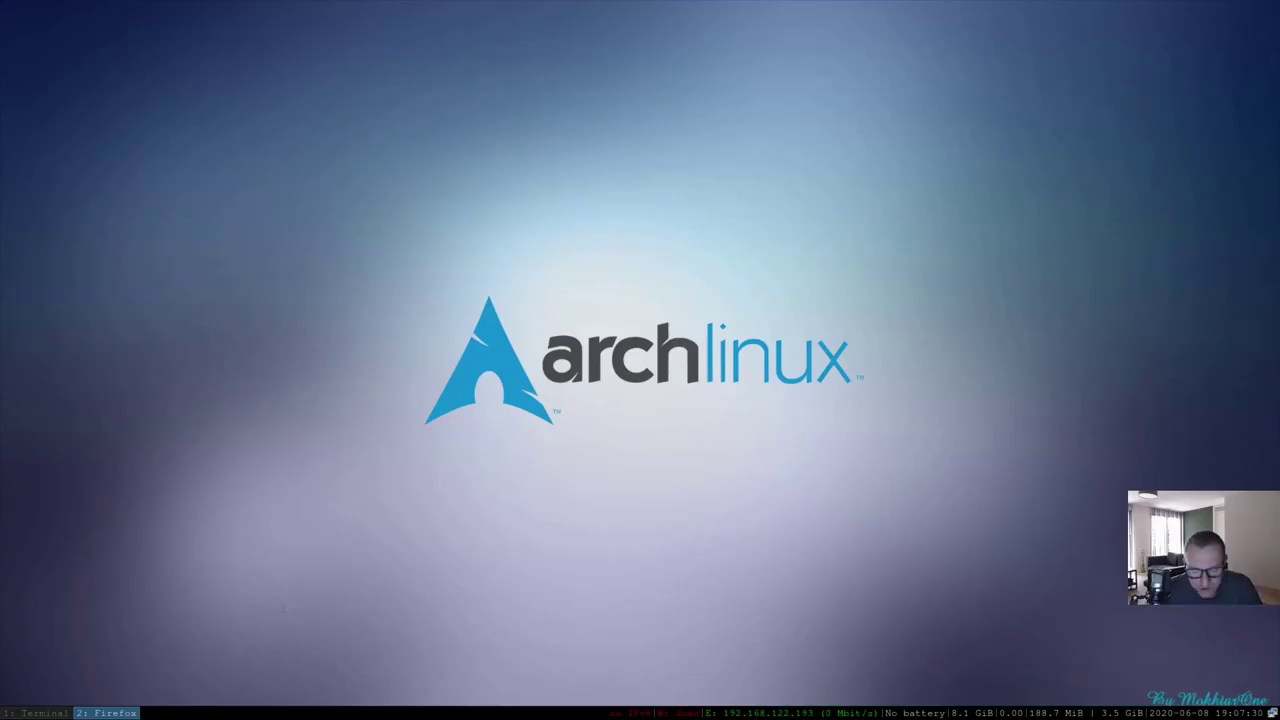
Launch Firefox and search the web for "cheatsheet font awesome"
key(super+d)
text(fire)
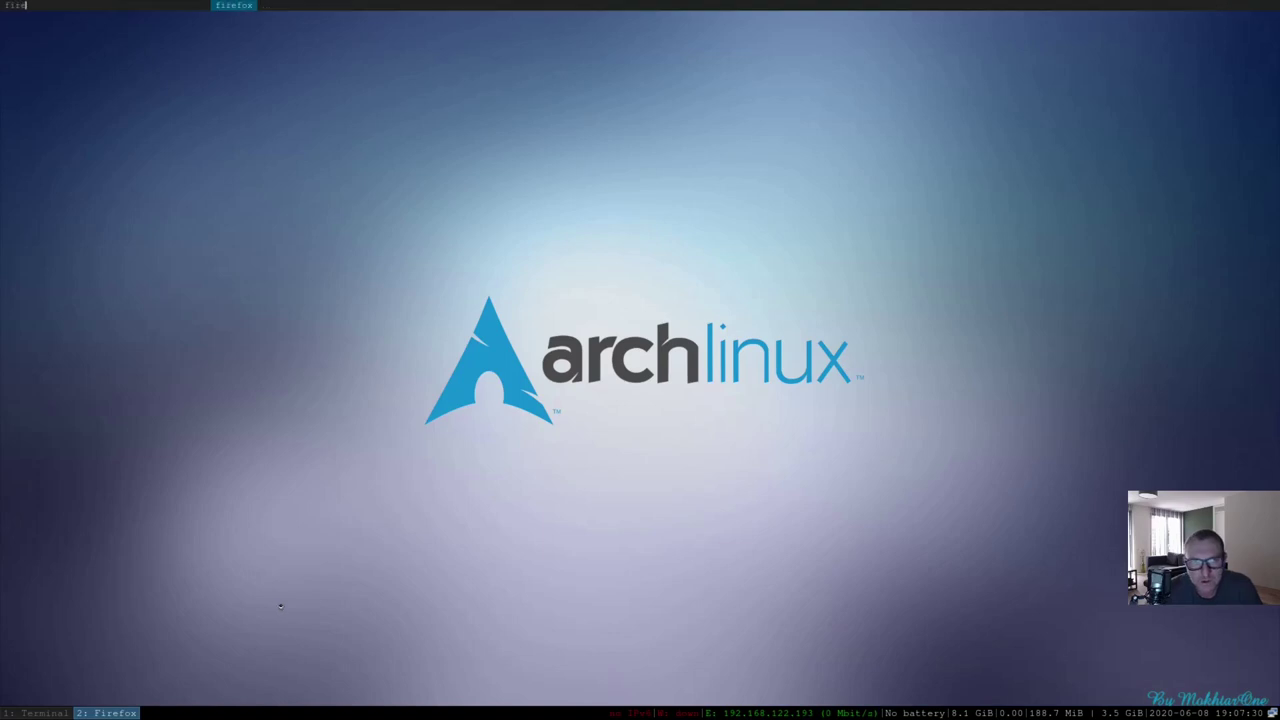
key(Return)
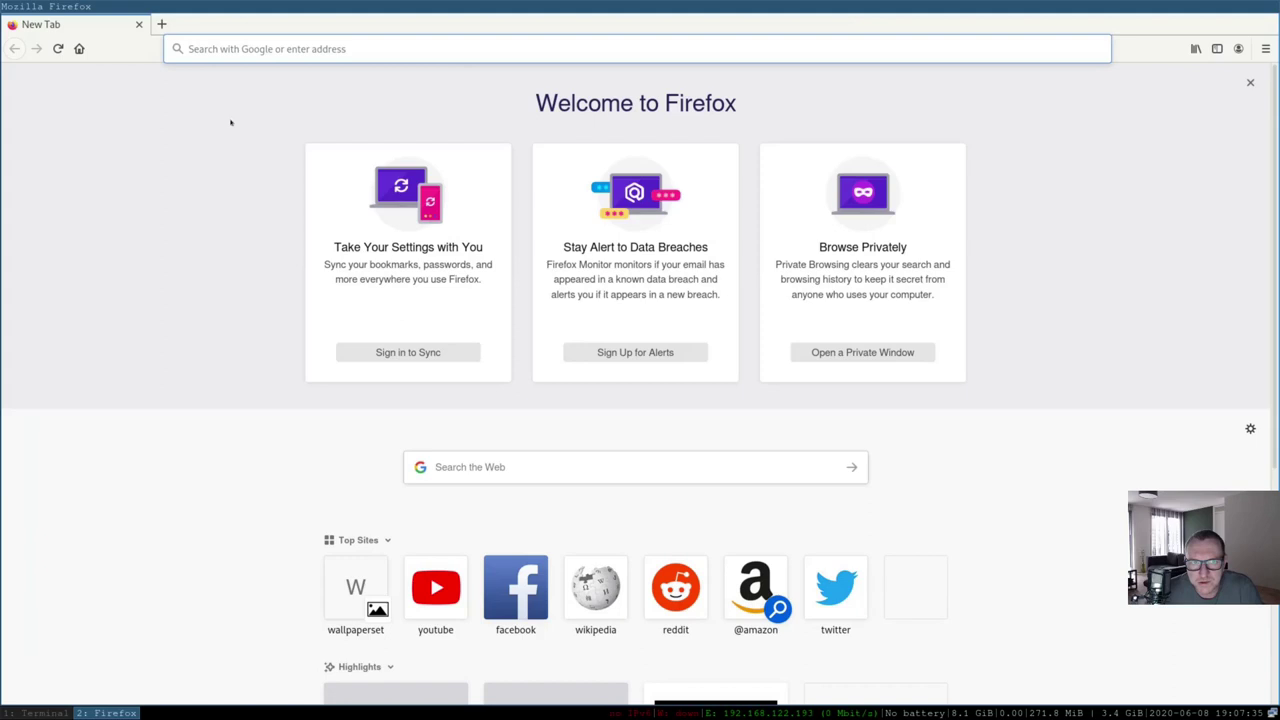
click(205, 60)
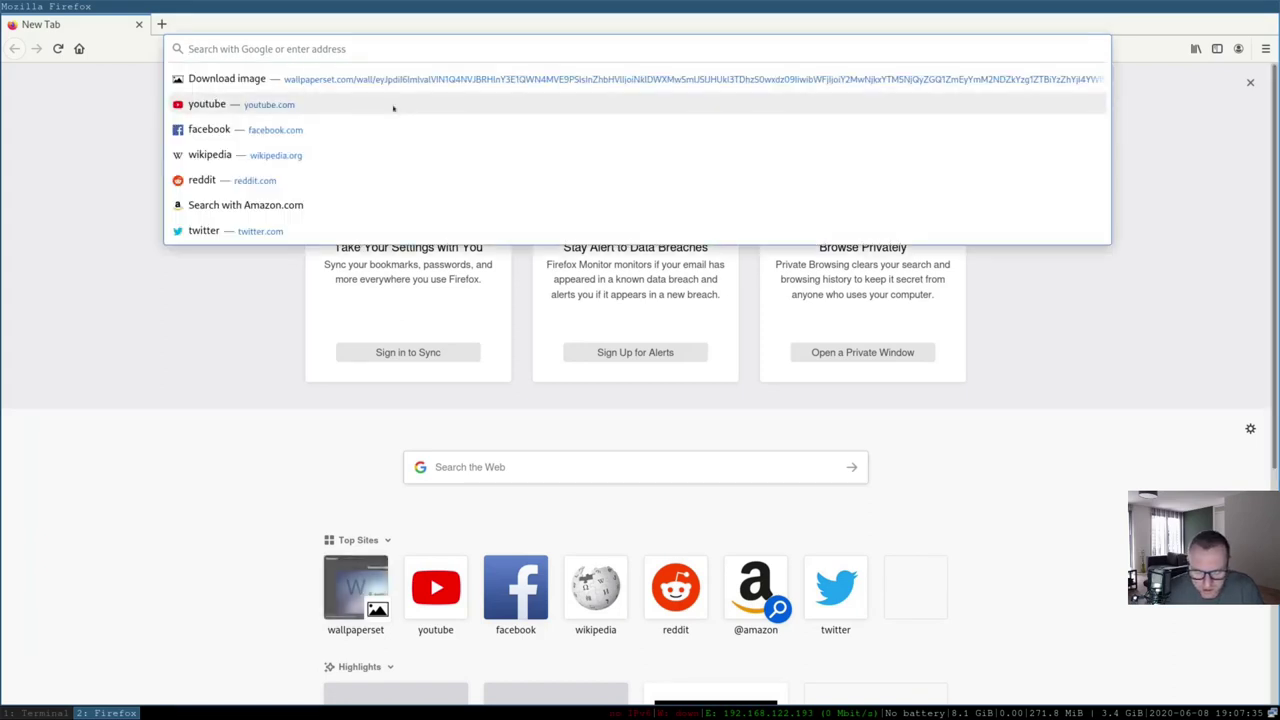
text(cheats)
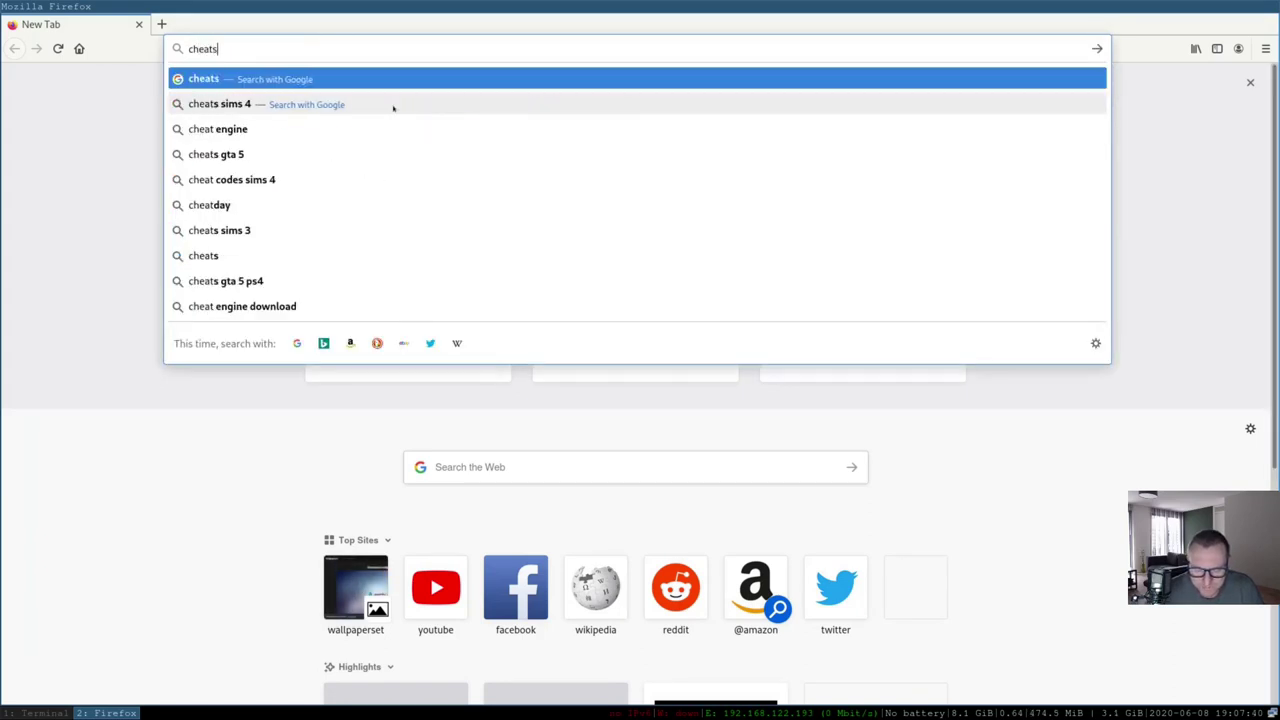
text(heet )
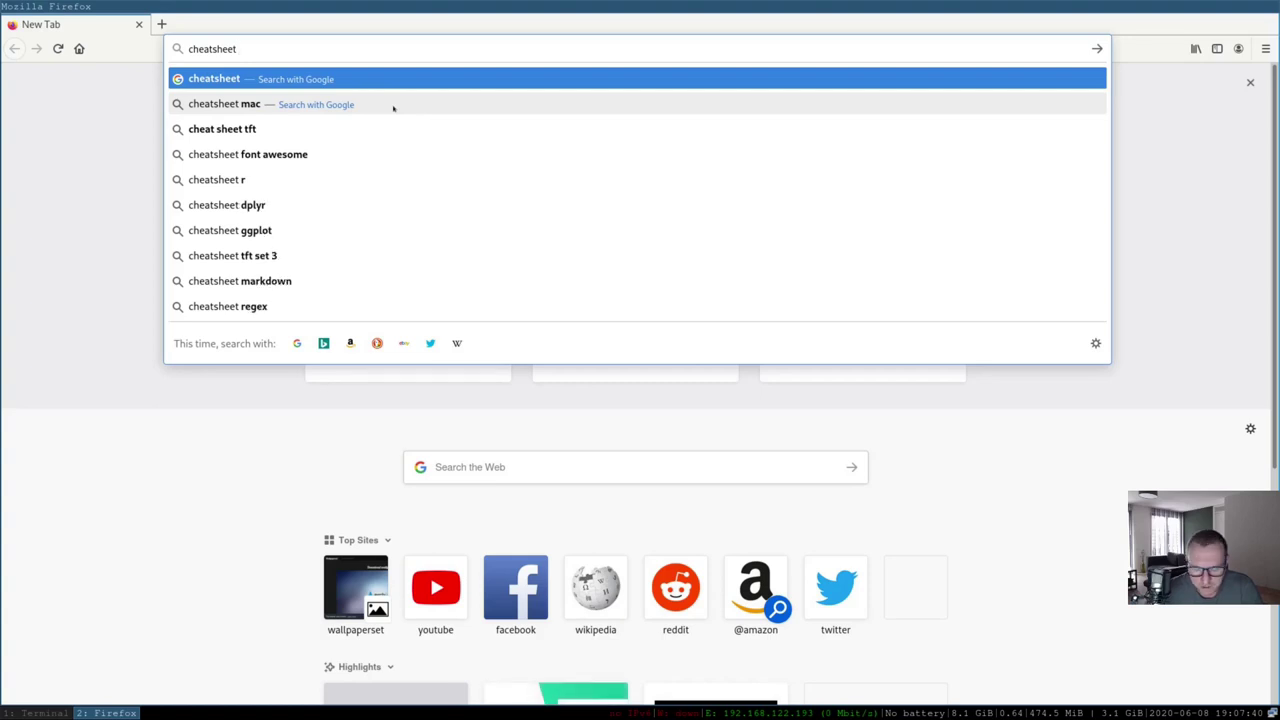
text(font a)
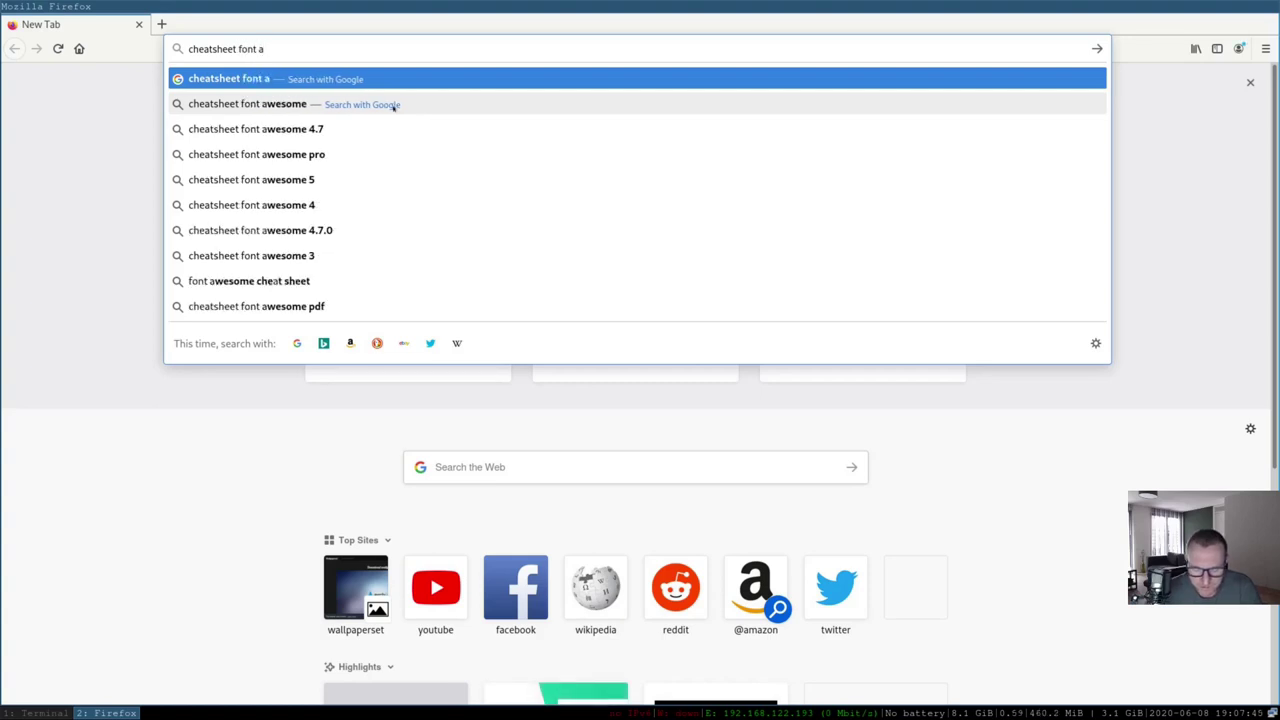
text(wesome)
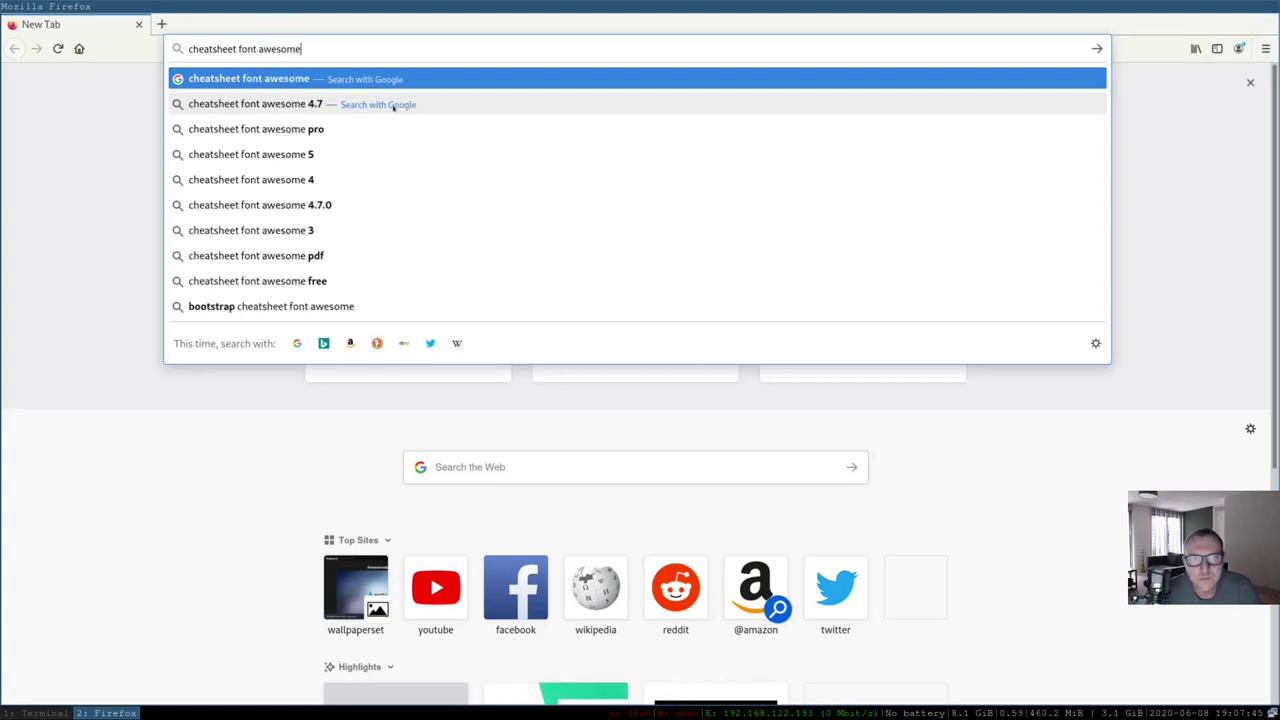
key(Return)
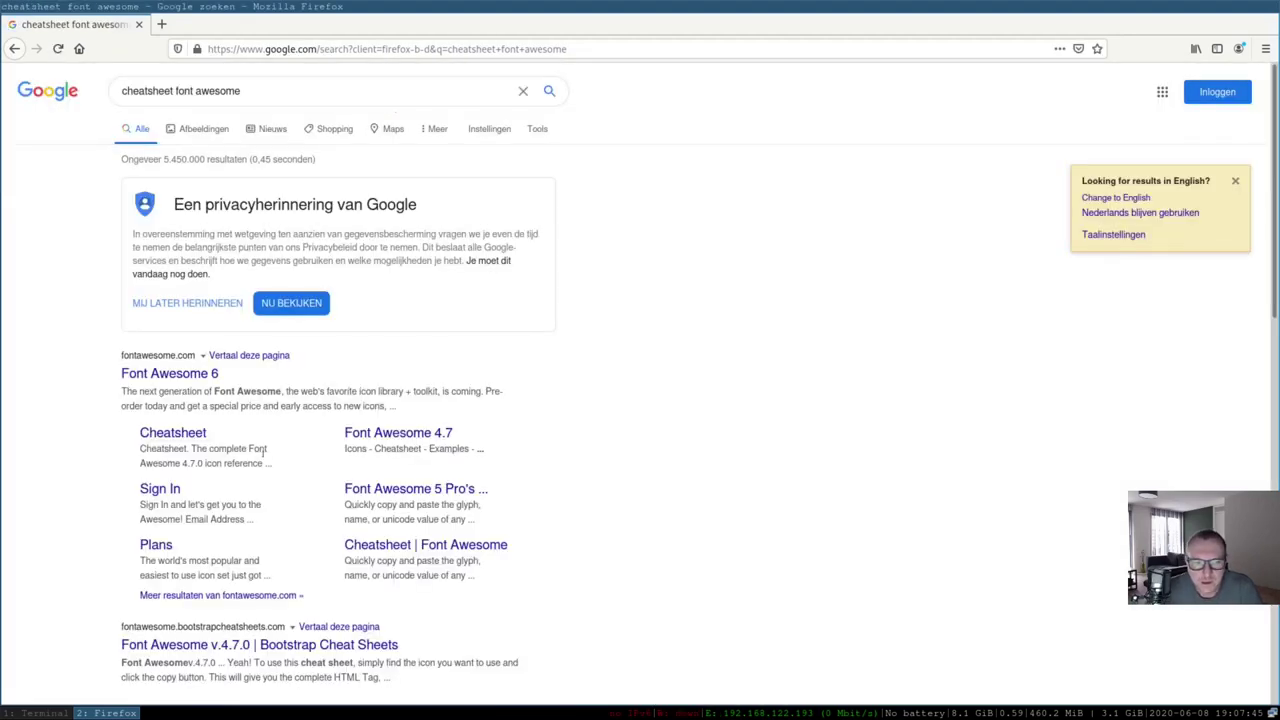
Open the Font Awesome cheatsheet page and dismiss the Font Awesome 5 announcement
scroll(300, 491, down, 1)
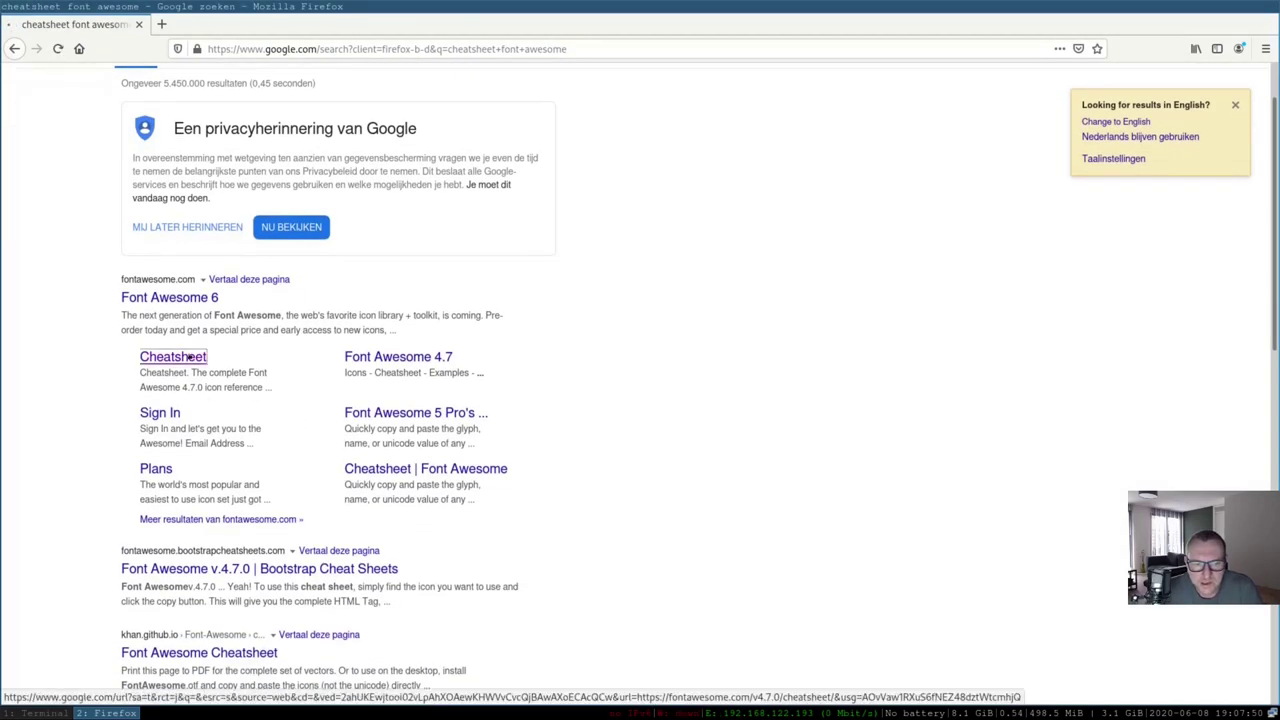
click(188, 357)
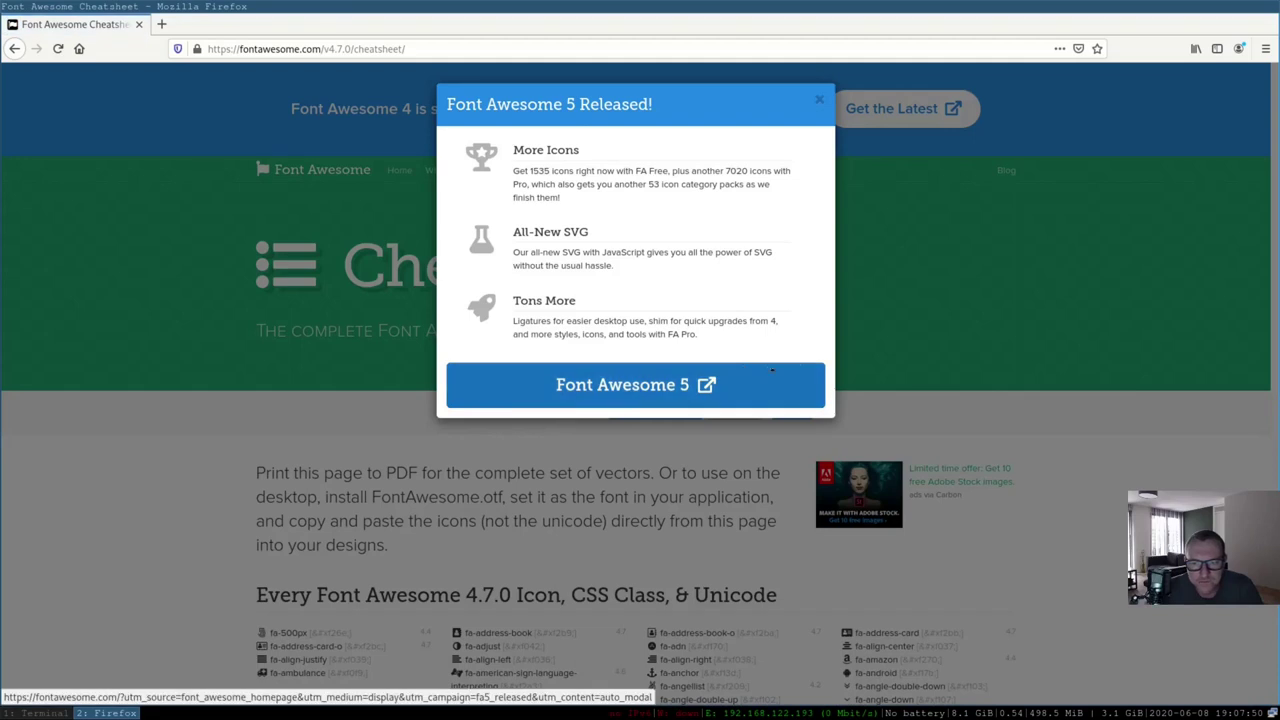
click(819, 100)
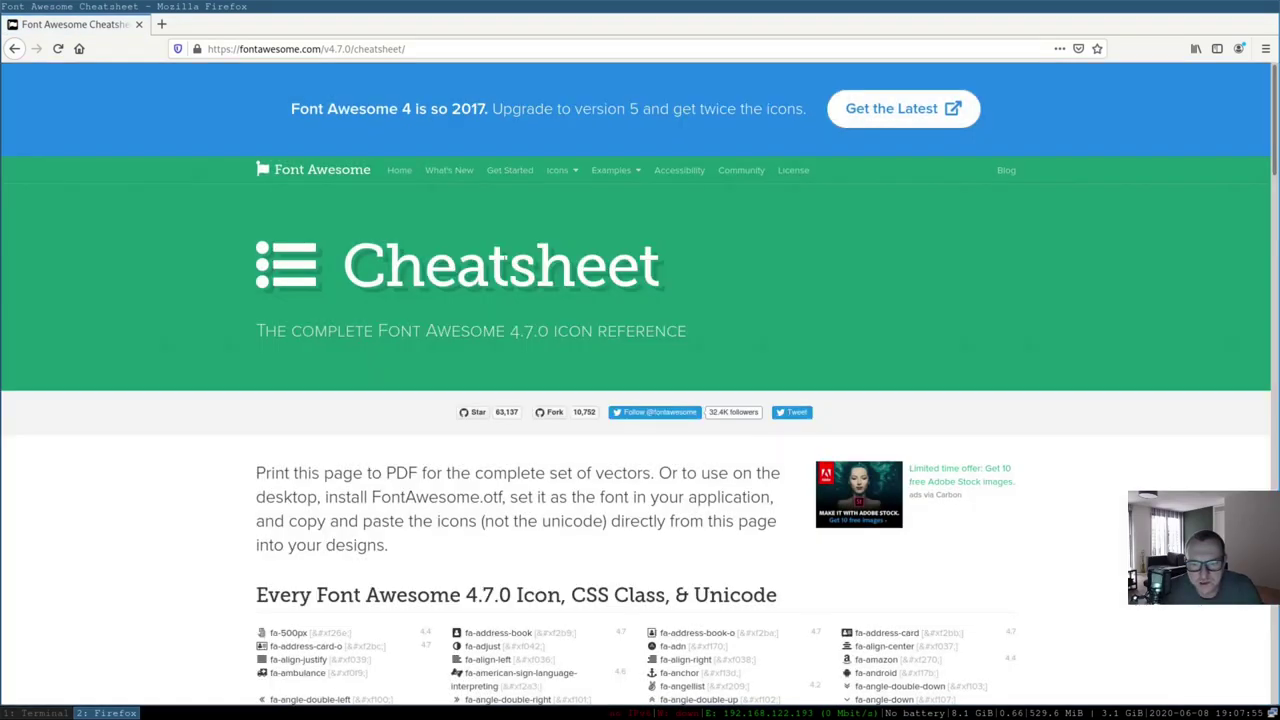
scroll(300, 390, down, 5)
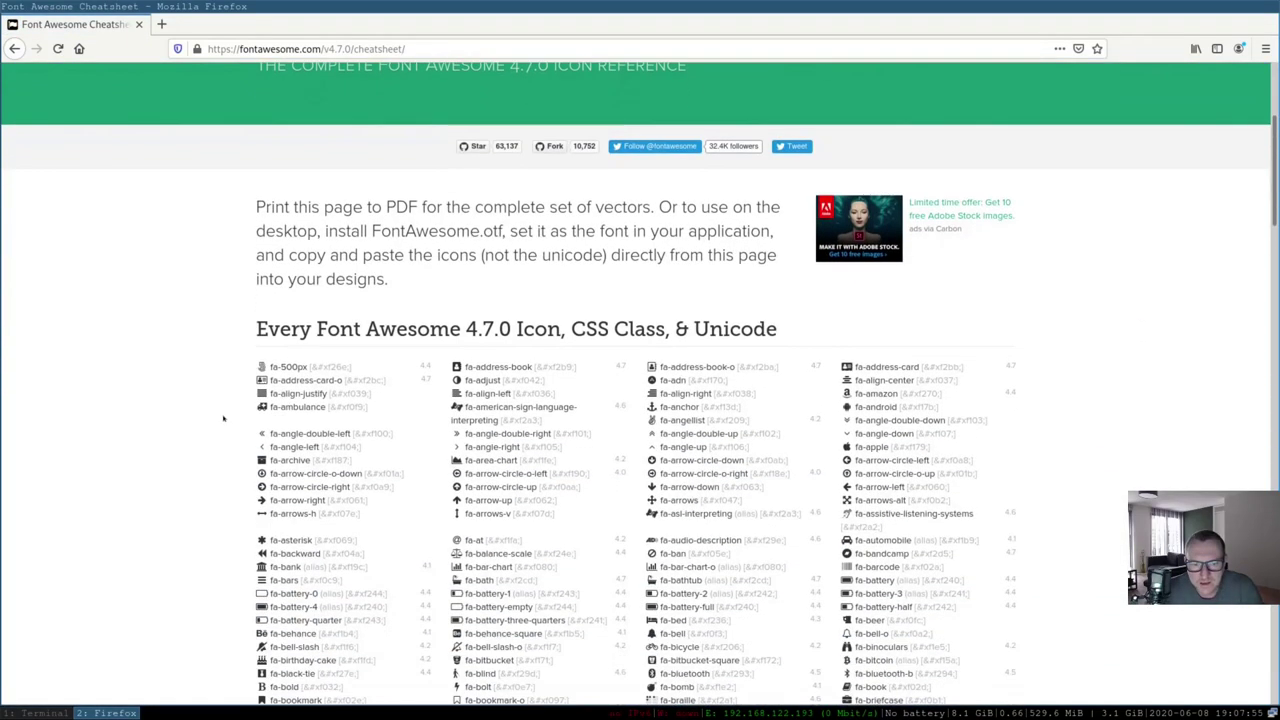
scroll(224, 418, up, 1)
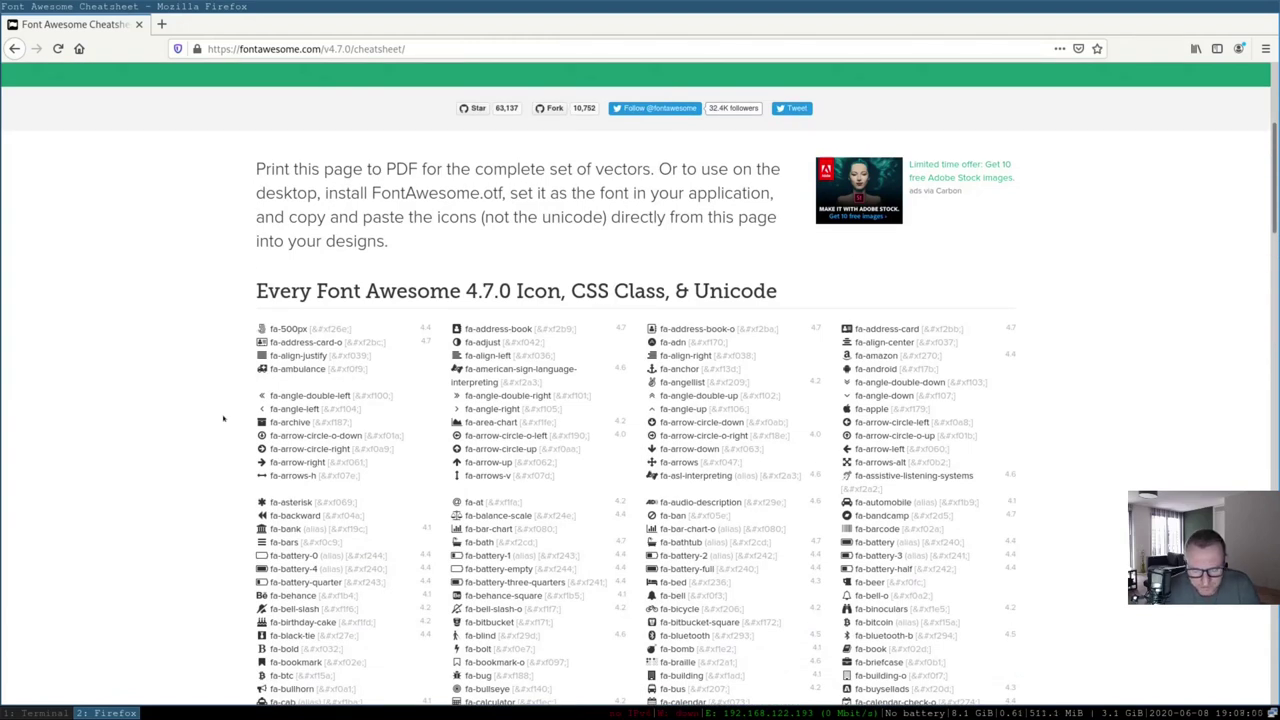
Find the fa-terminal icon on the cheatsheet and copy its glyph
key(ctrl+f)
text(te)
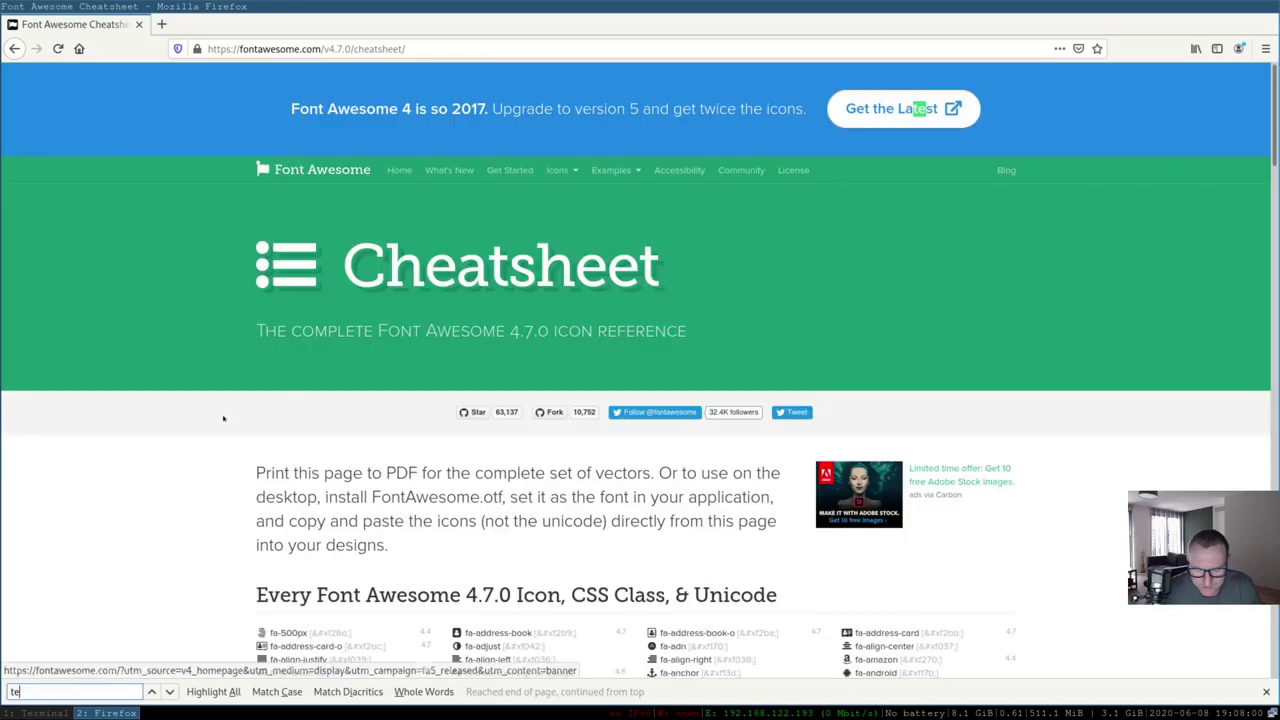
text(rmina;)
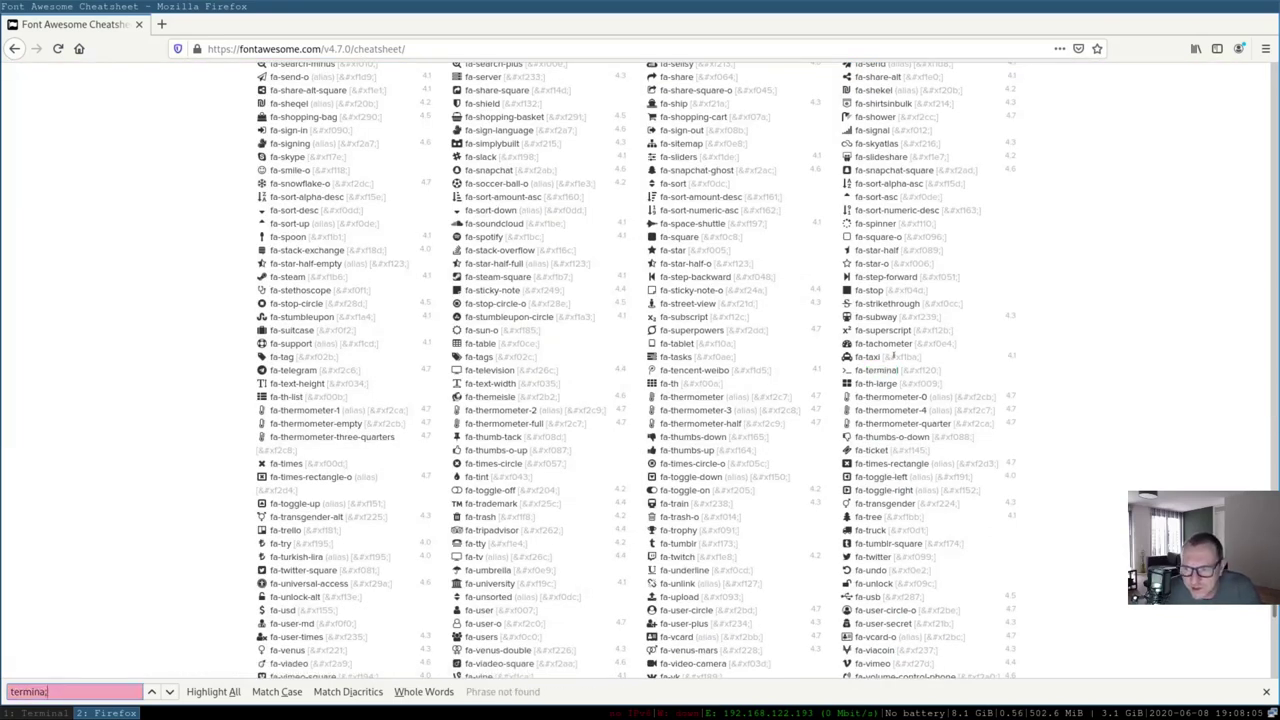
drag(852, 370, 841, 370)
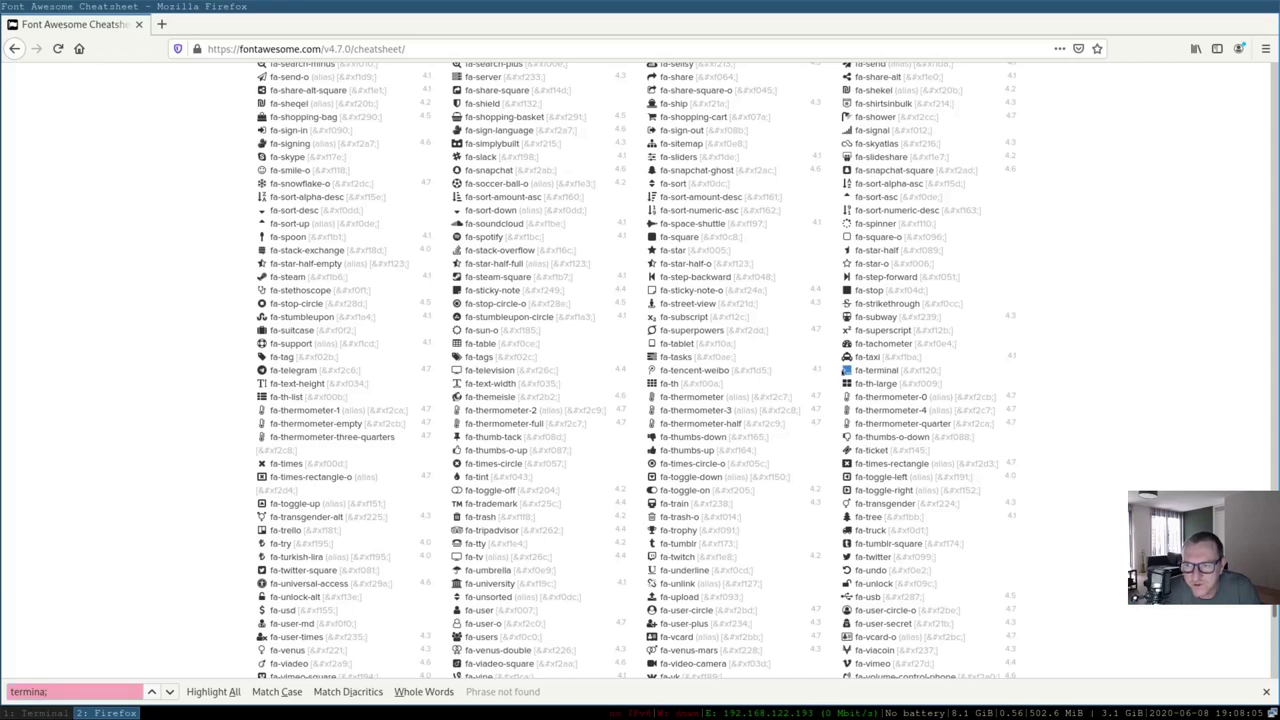
right_click(848, 370)
click(868, 379)
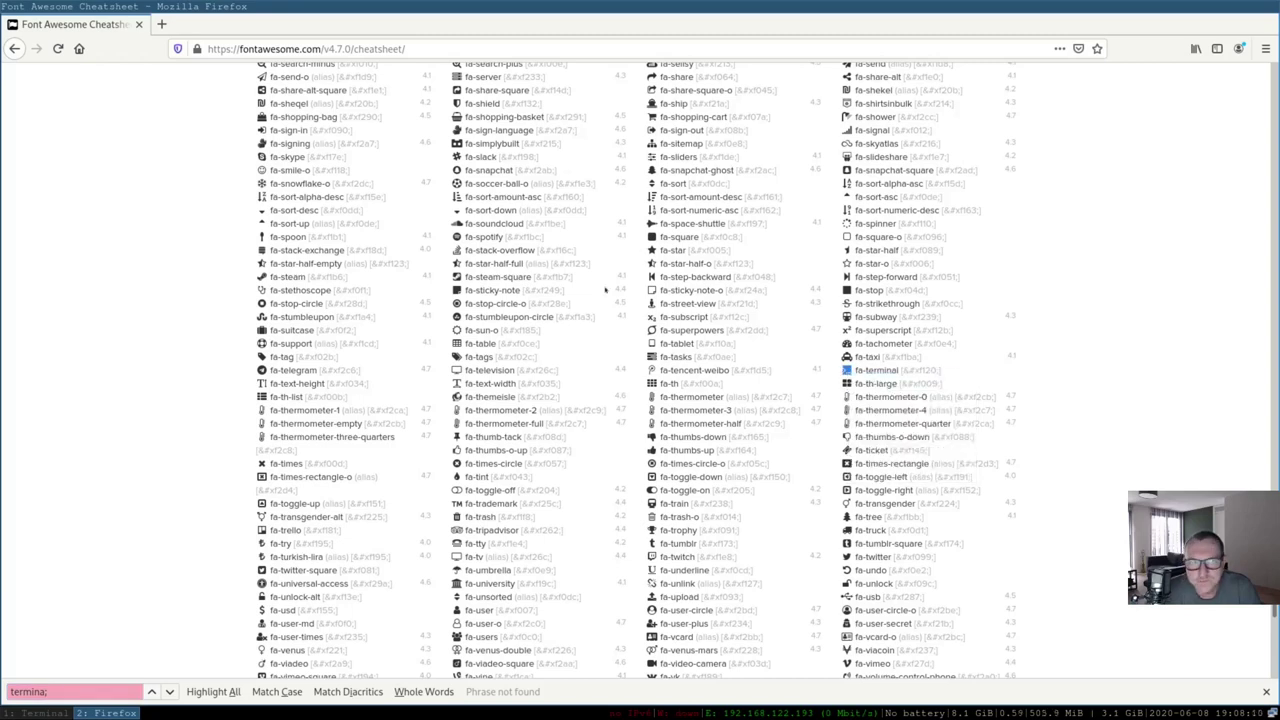
On workspace 1, reopen the i3 config in Vim and move to the $ws1 line
key(super+1)
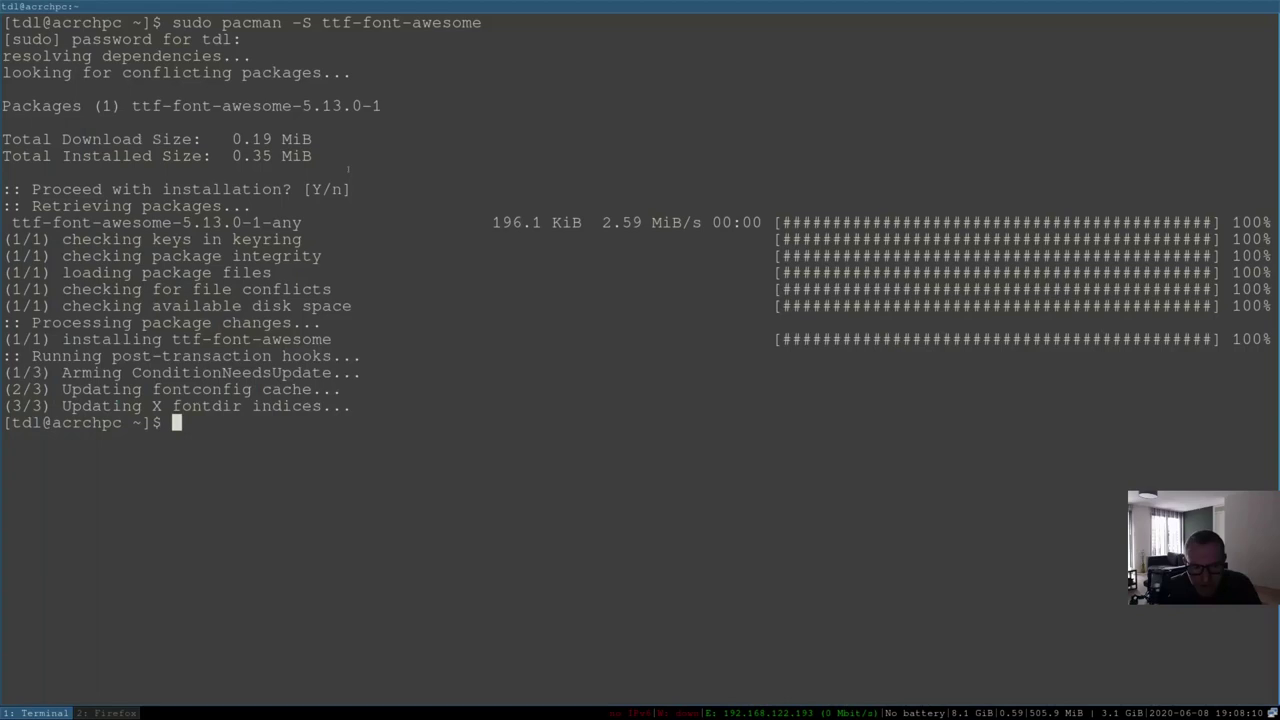
key(Up)
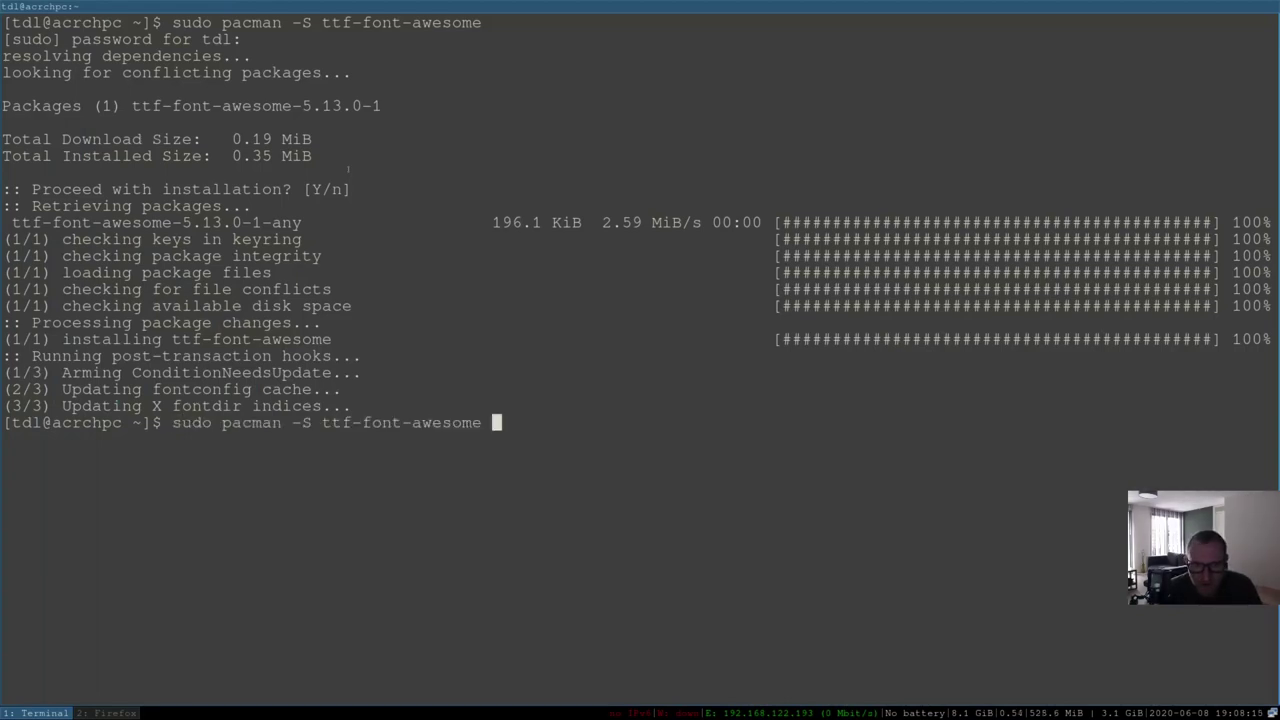
key(Up)
key(Return)
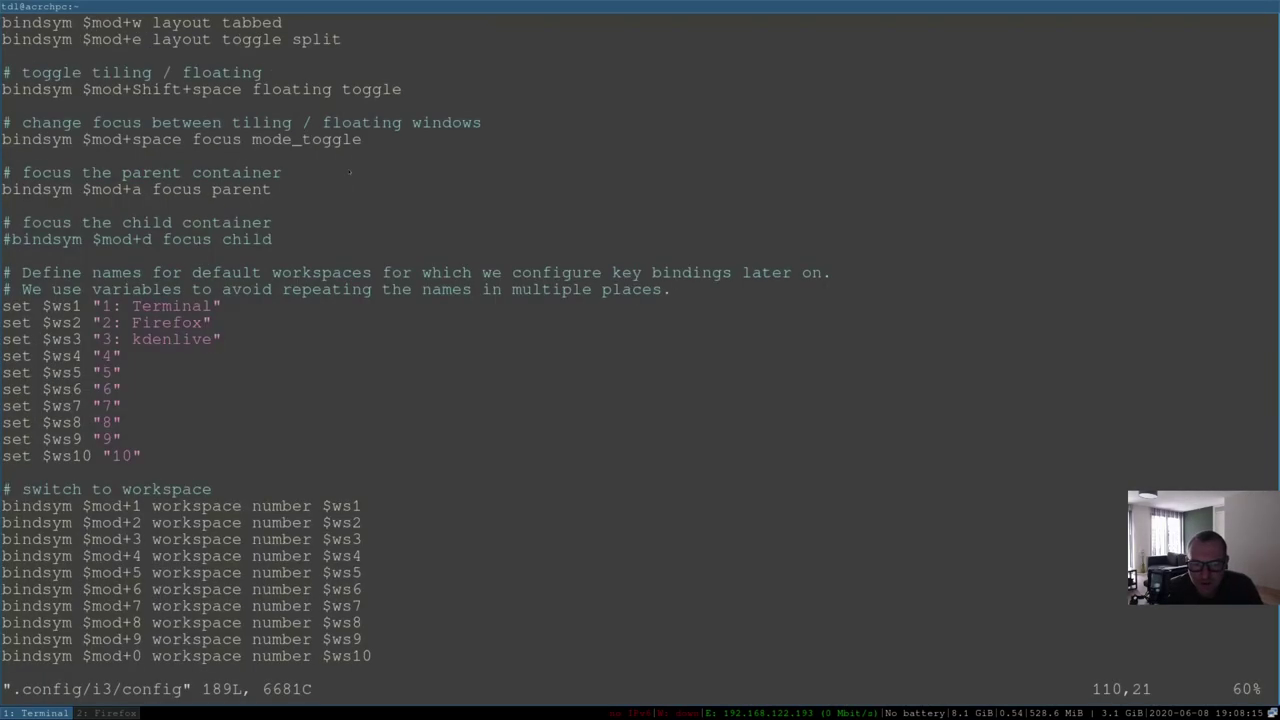
key(j)
key(k)
key(k)
key(k)
key(l)
key(l)
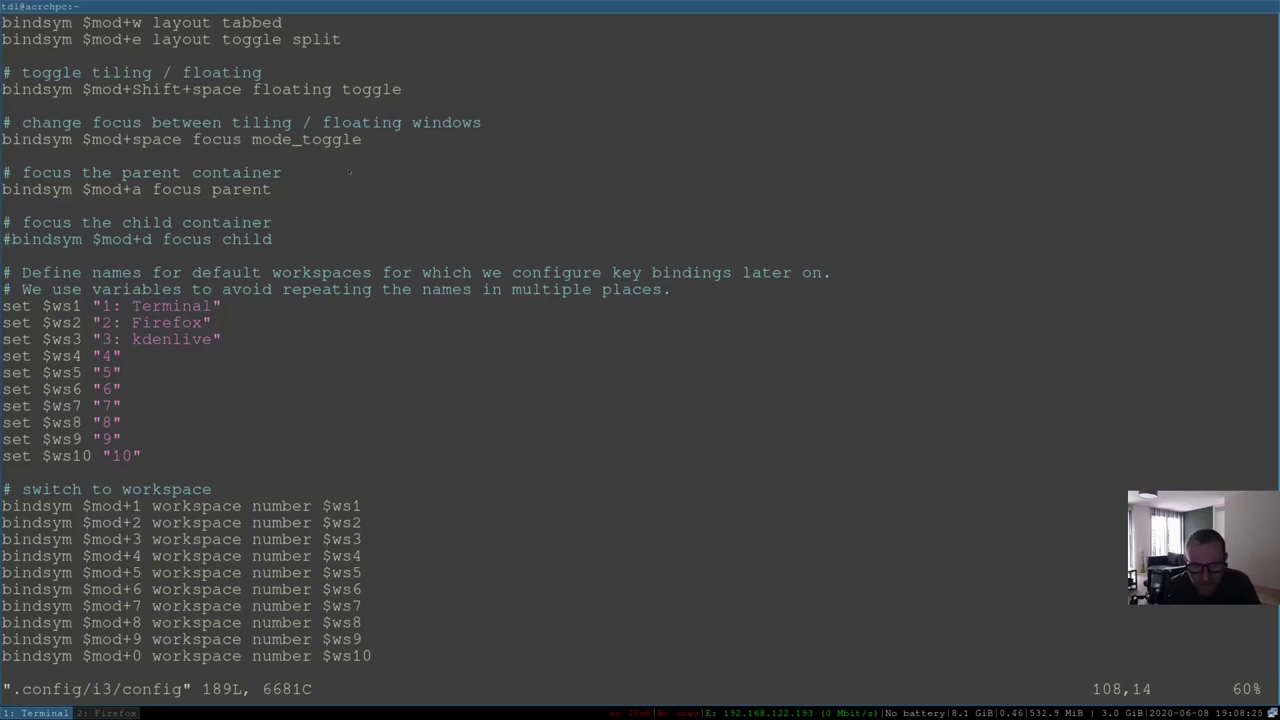
Paste the terminal glyph before "Terminal" in the $ws1 name, fixing a misplaced paste
key(p)
key(x)
key(h)
key(shift+p)
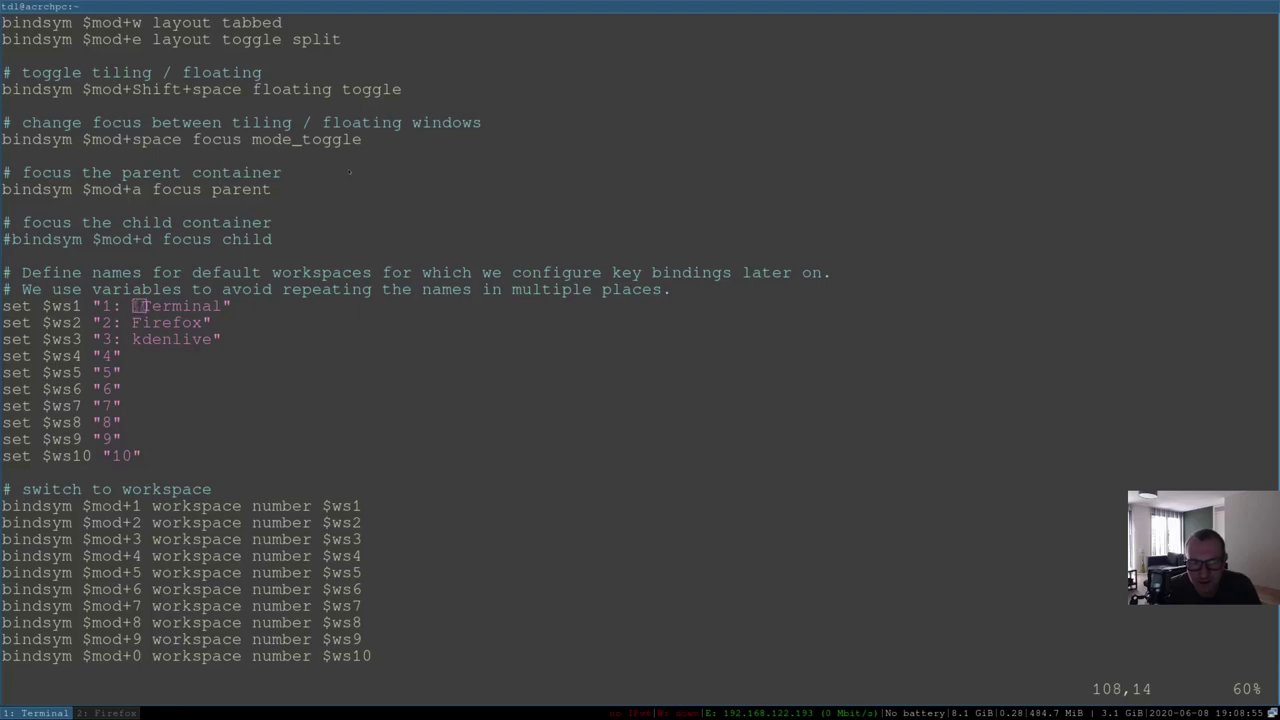
key(j)
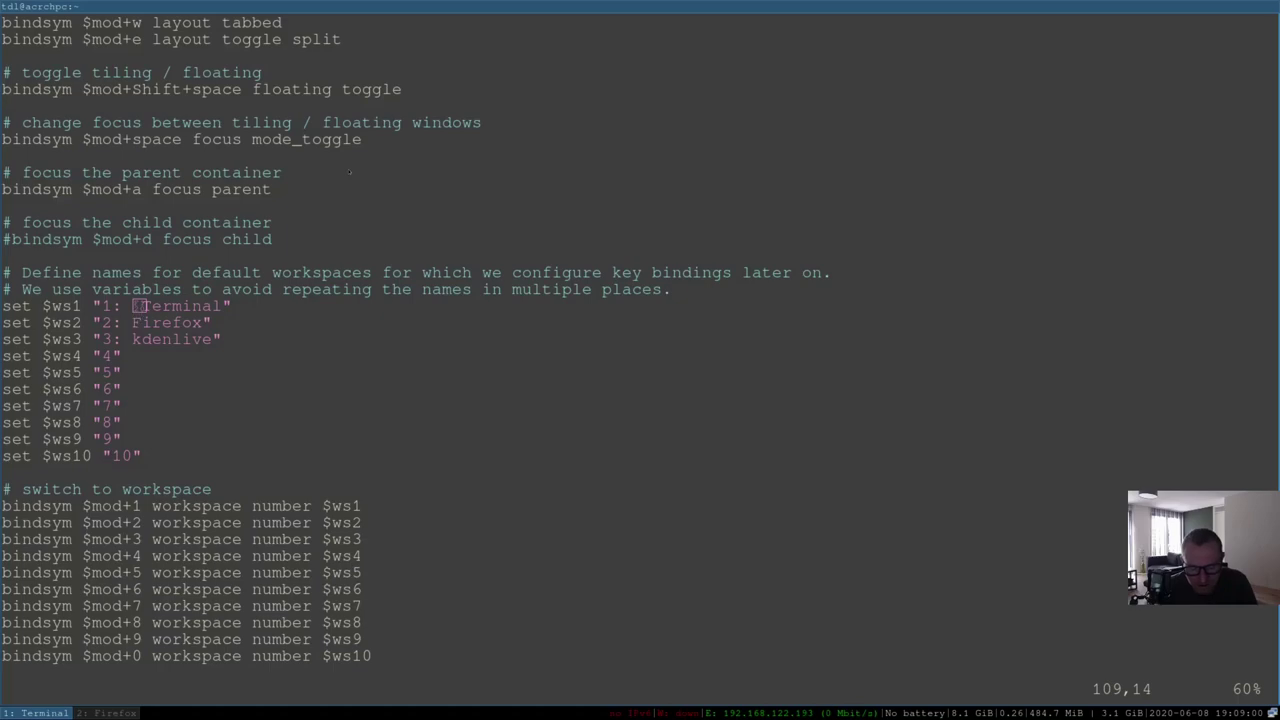
key(super+2)
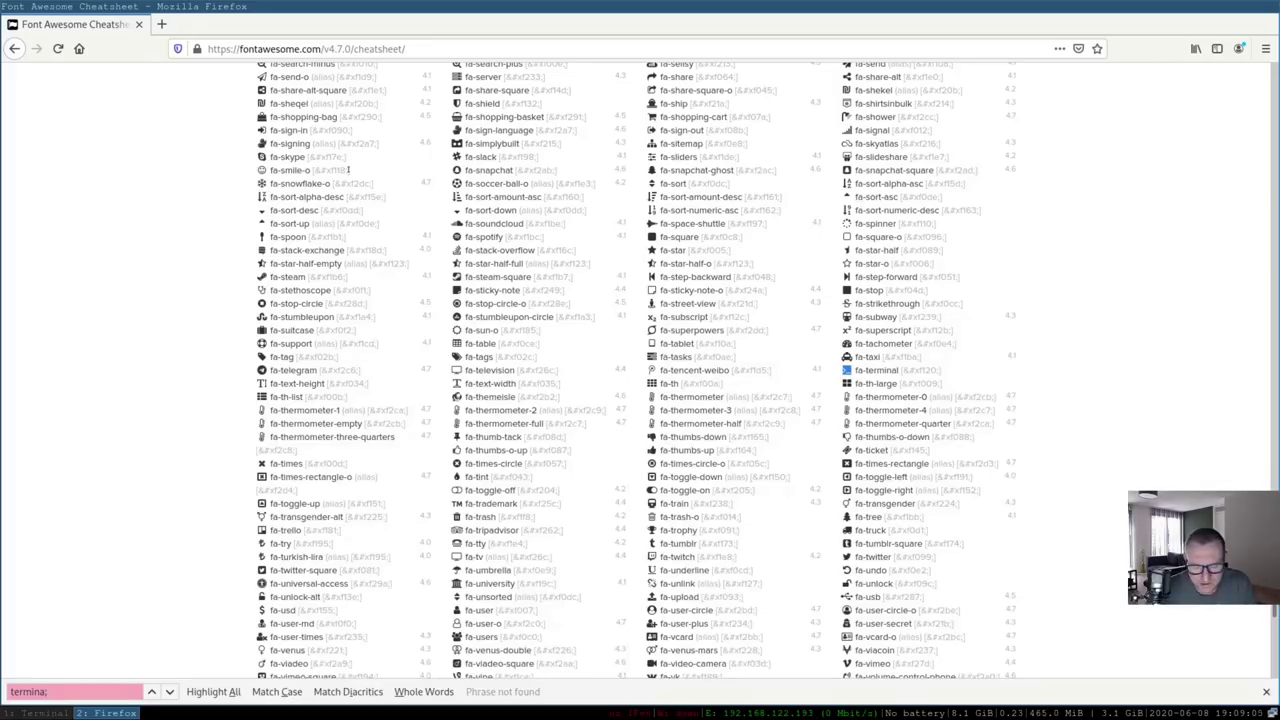
Search the cheatsheet for "firefox" and copy the fa-firefox icon glyph
key(ctrl+a)
key(ctrl+v)
text(fire)
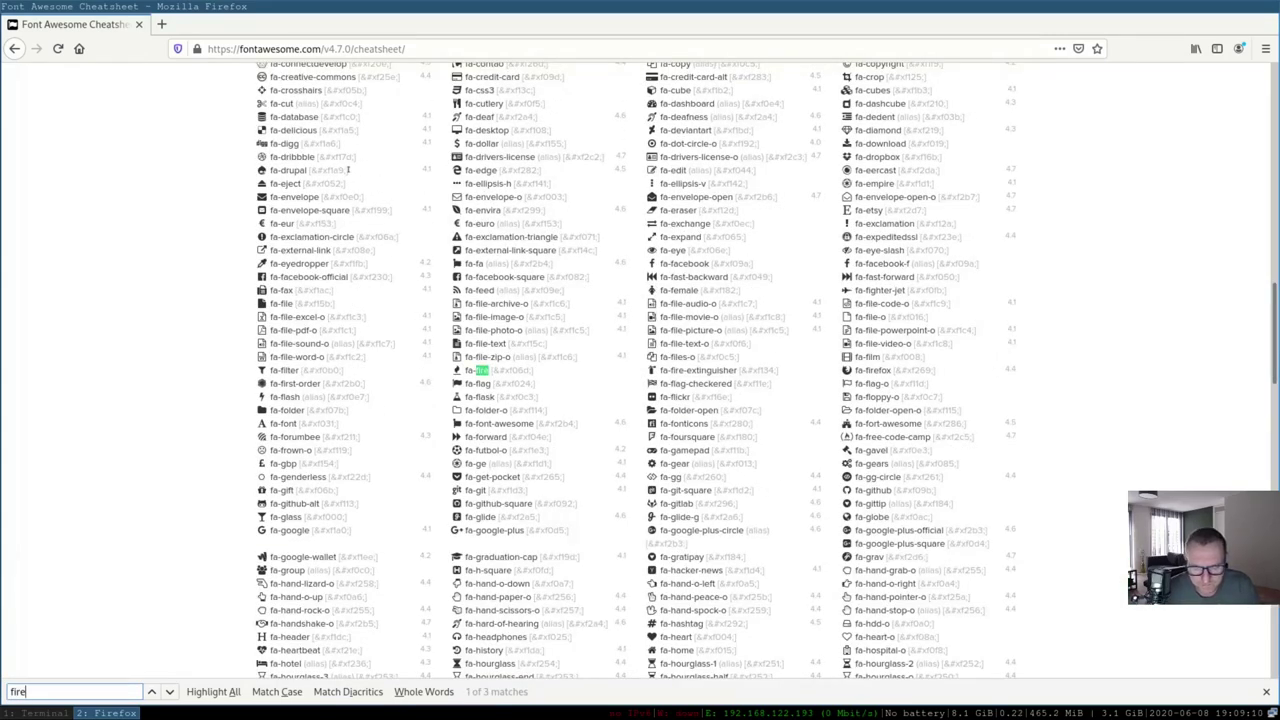
text(fo)
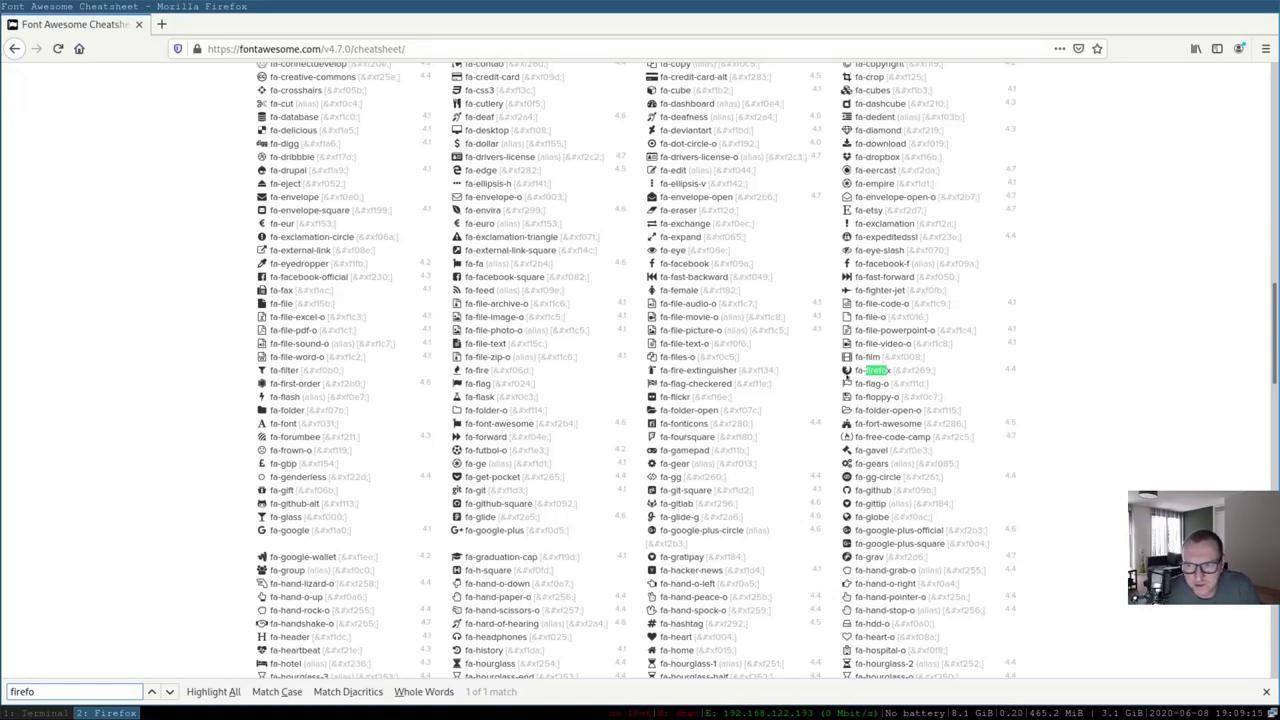
double_click(847, 370)
right_click(848, 369)
click(872, 376)
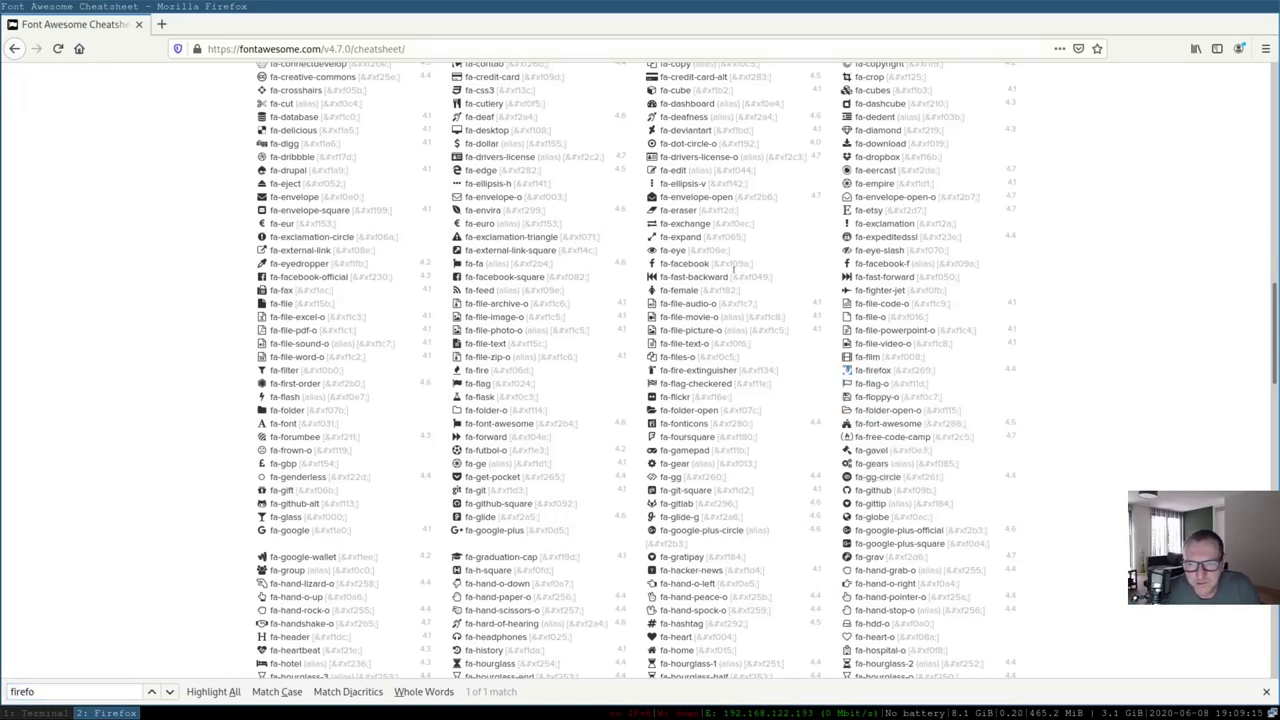
Paste the firefox glyph before "Firefox" on the $ws2 line in Vim
key(super+1)
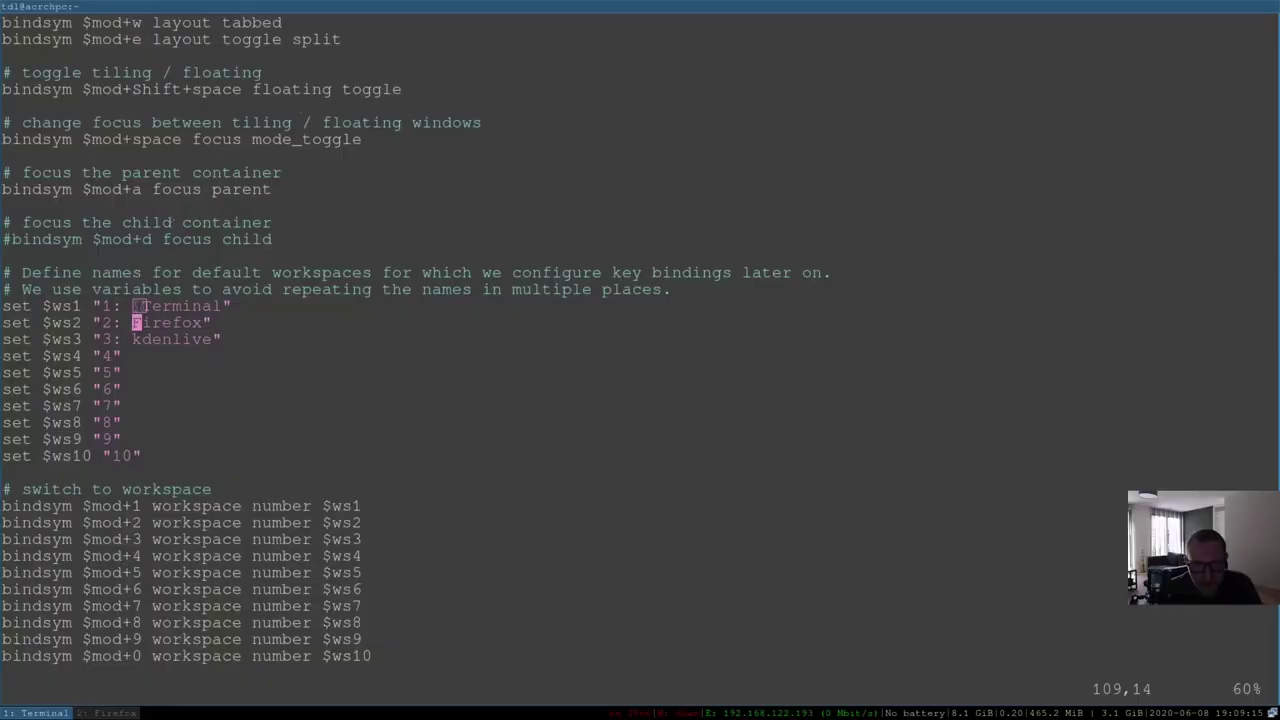
key(h)
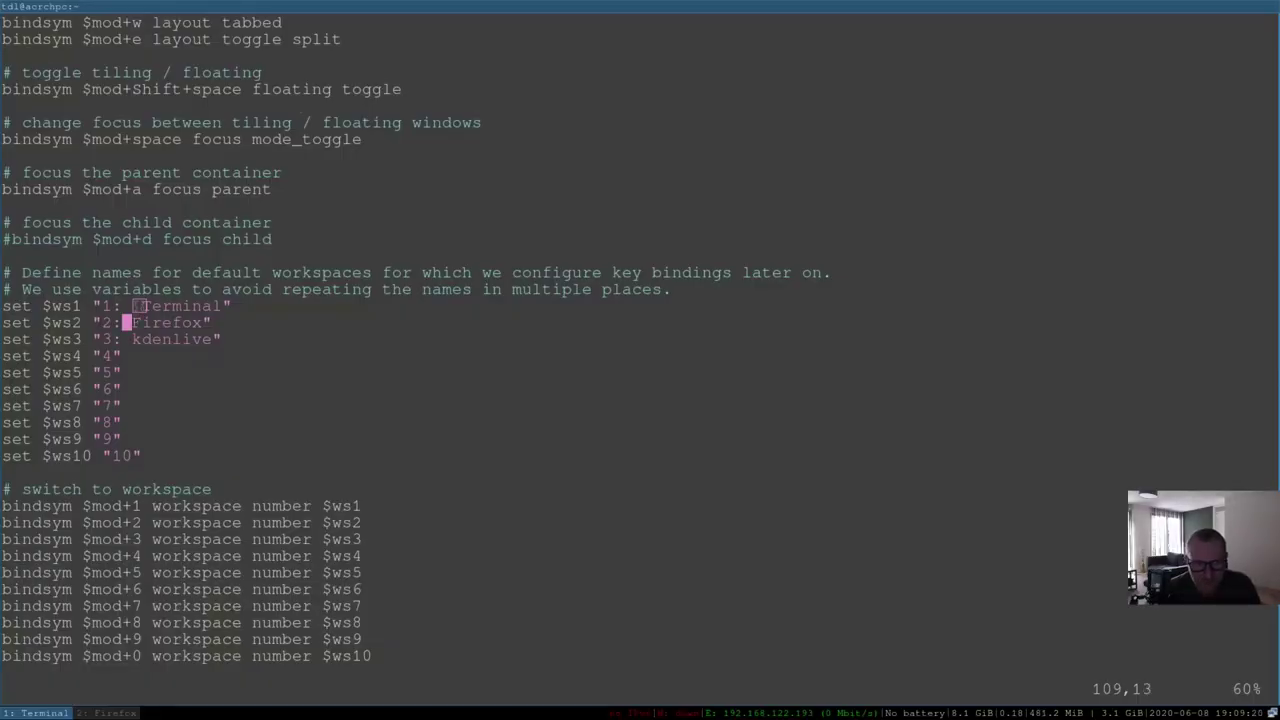
key(p)
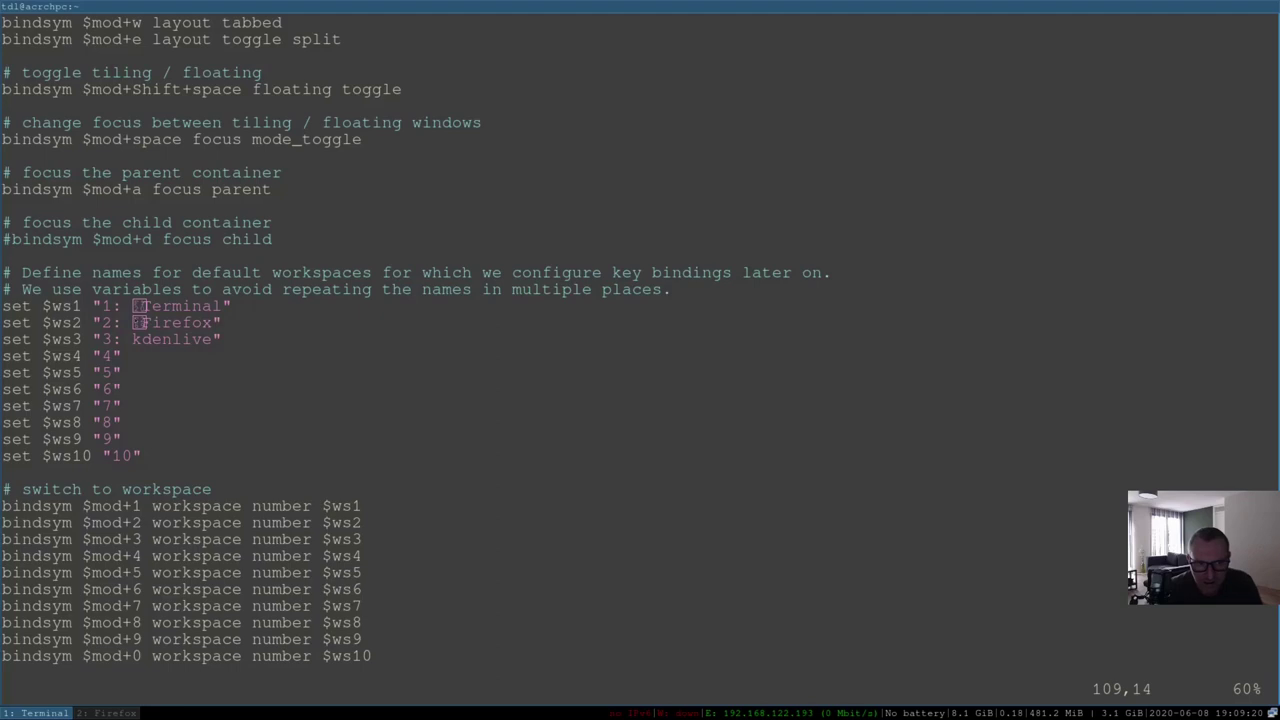
key(j)
key(h)
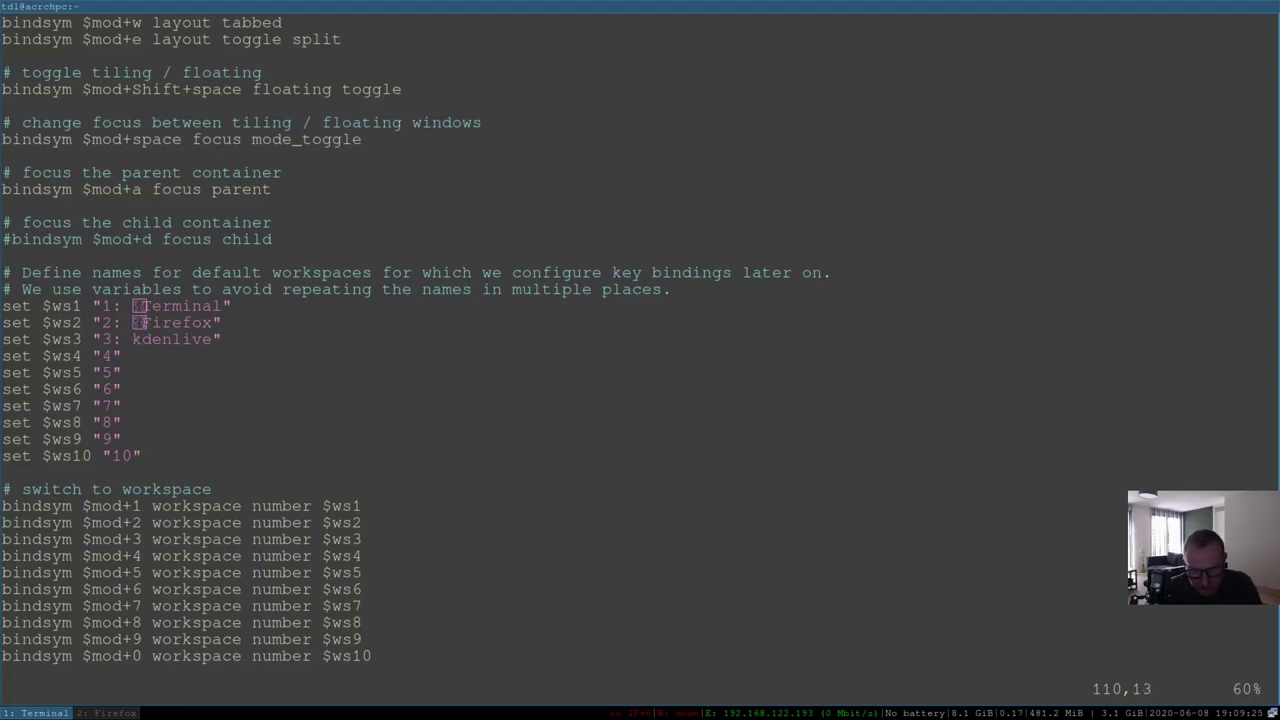
key(super+2)
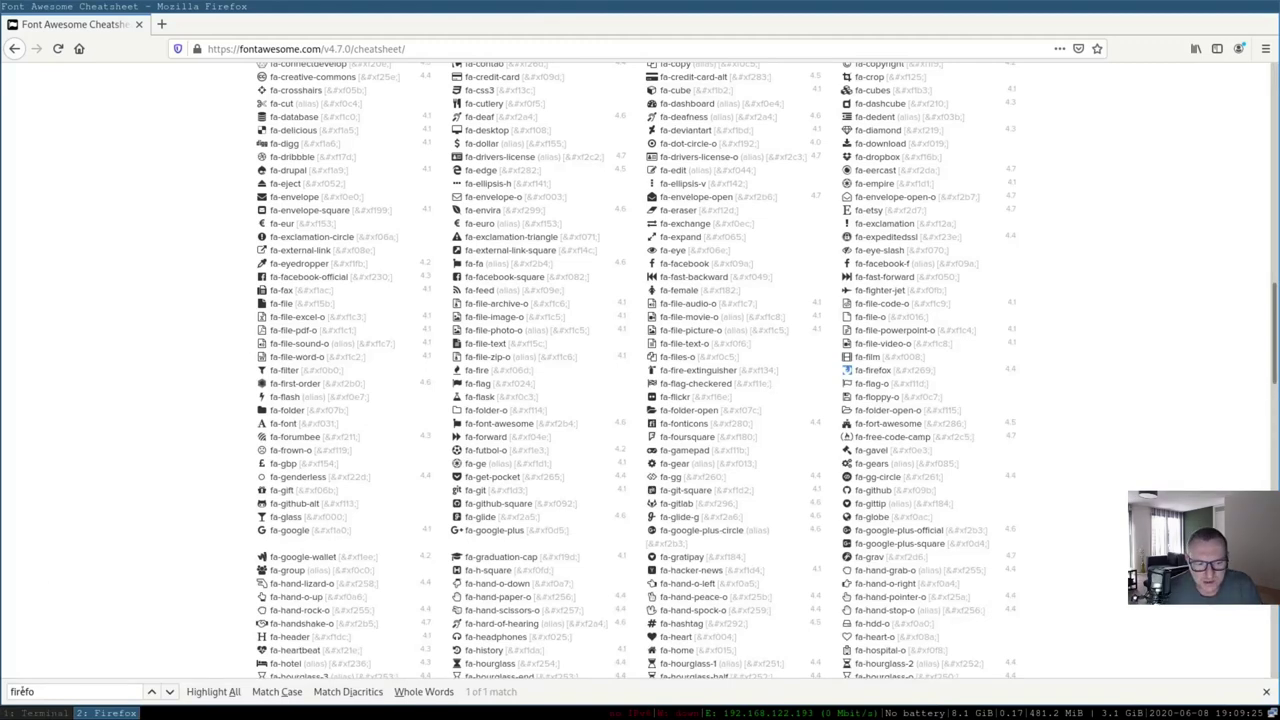
Search the cheatsheet for "video" and copy the fa-video-camera glyph
key(ctrl+f)
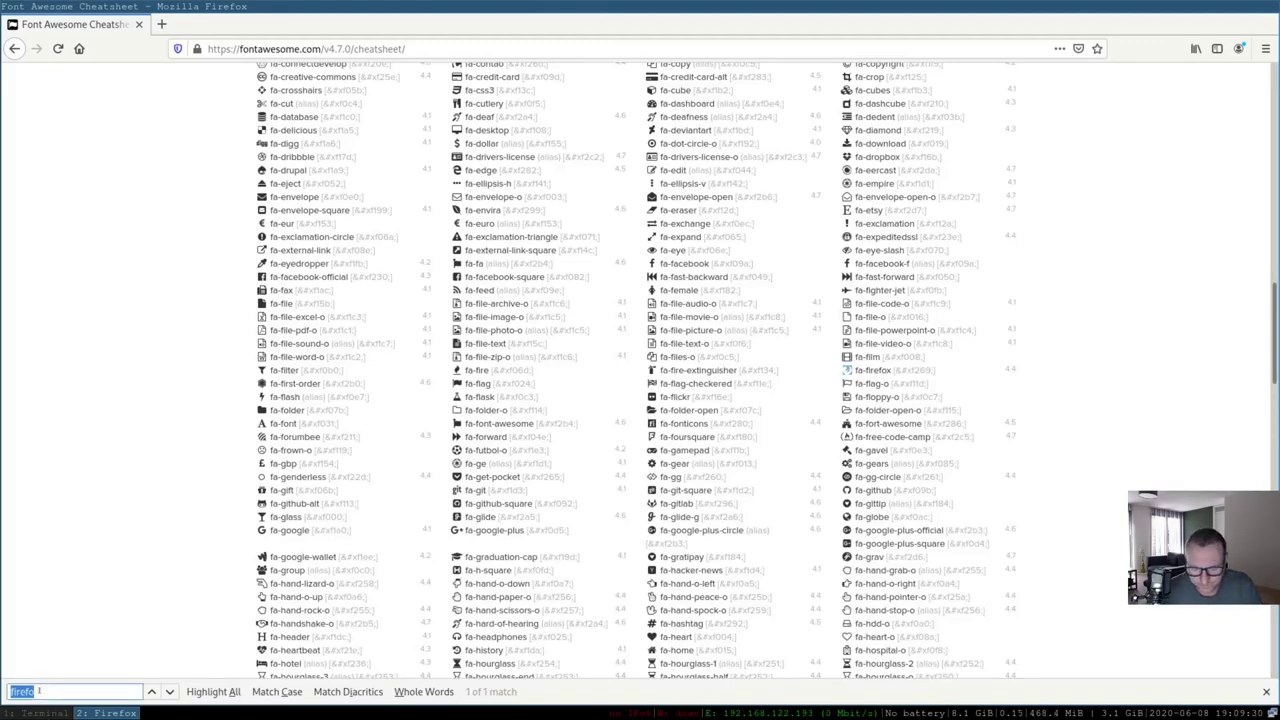
text(video)
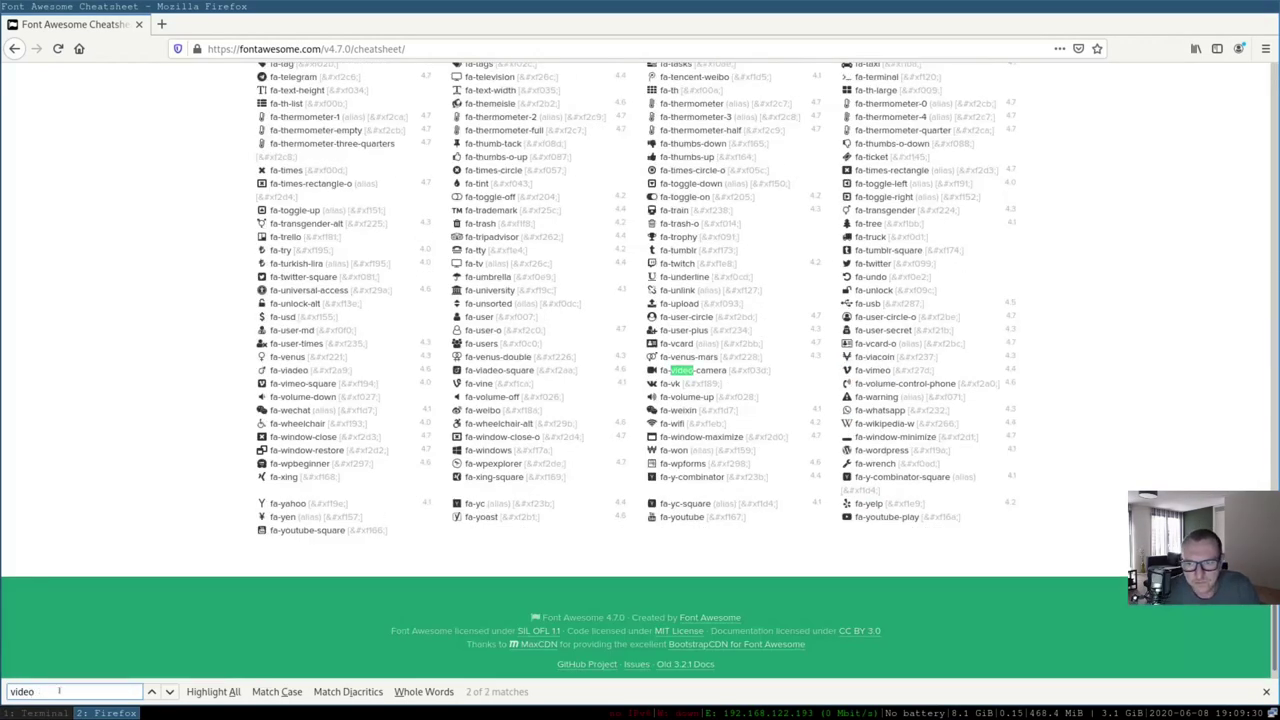
click(651, 370)
right_click(652, 371)
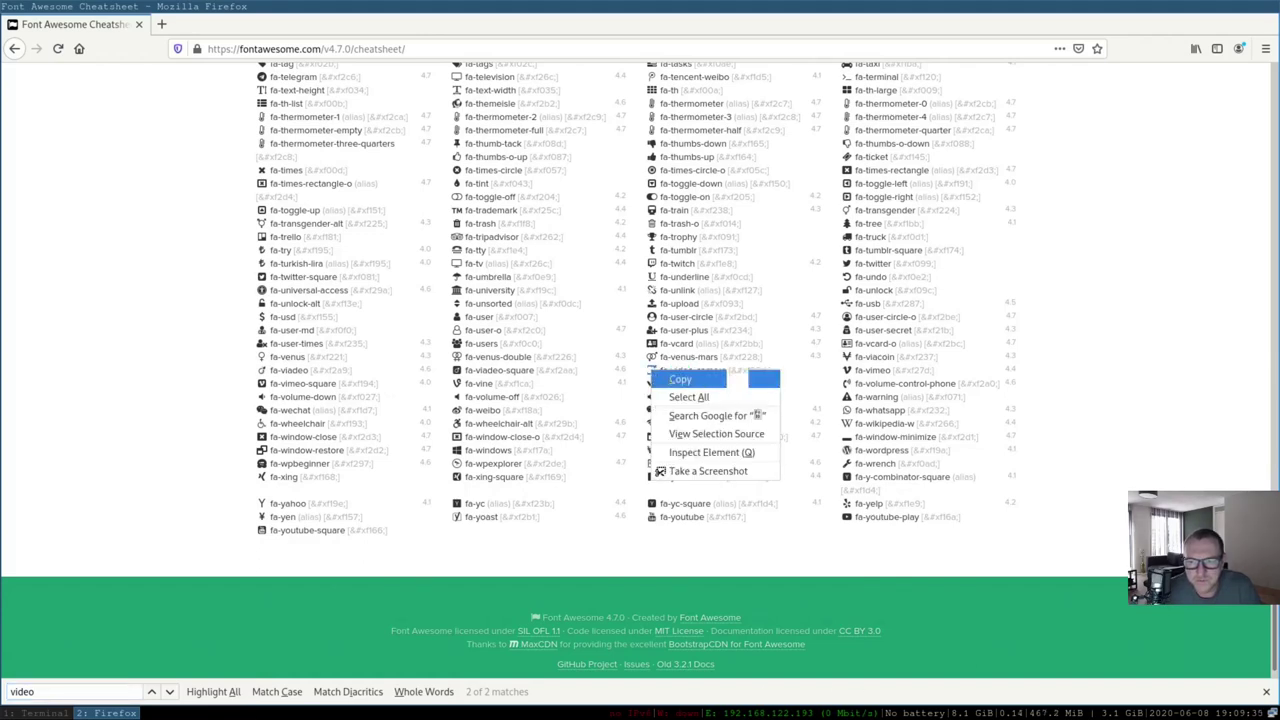
click(668, 379)
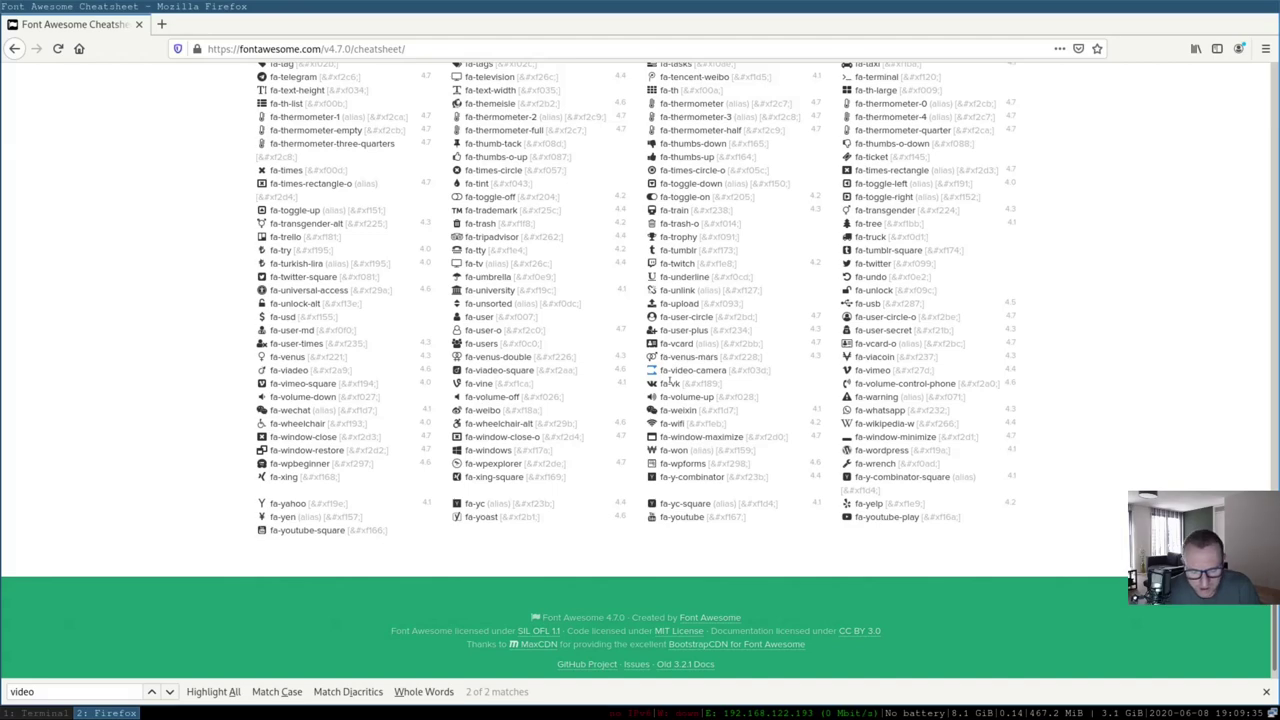
Paste the video-camera glyph before "kdenlive" and save the config with :wq
key(super+1)
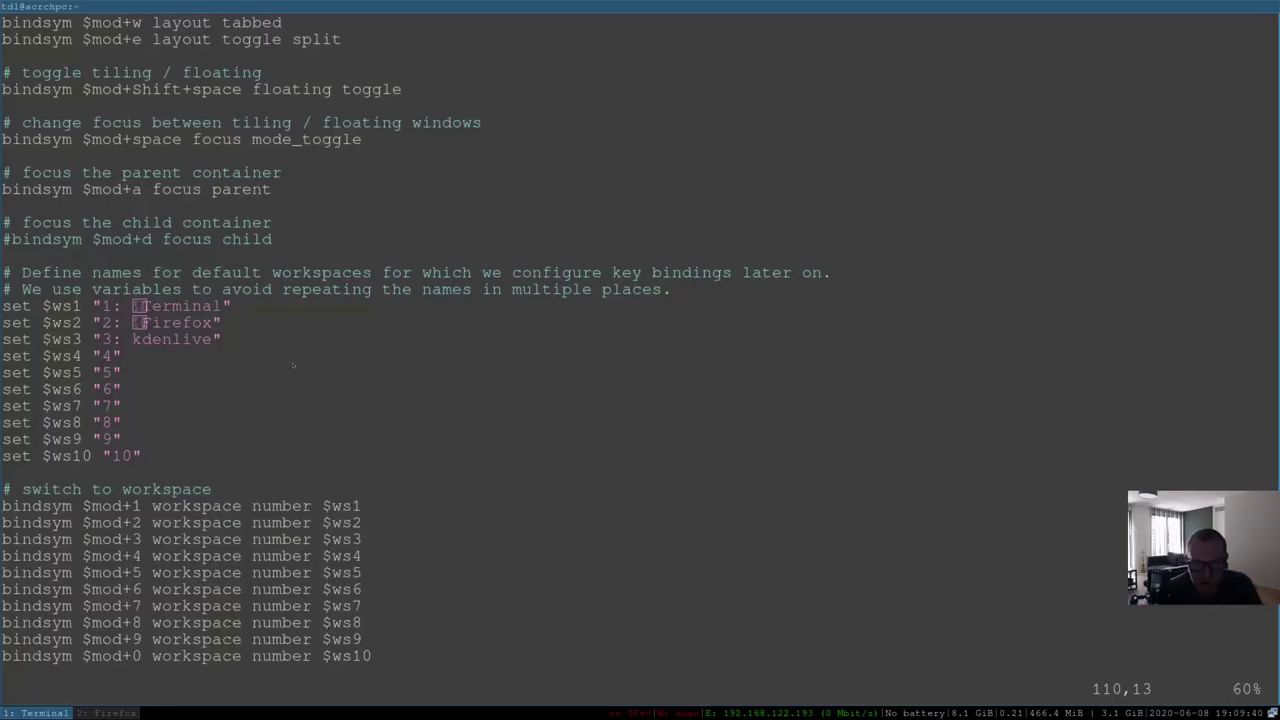
key(p)
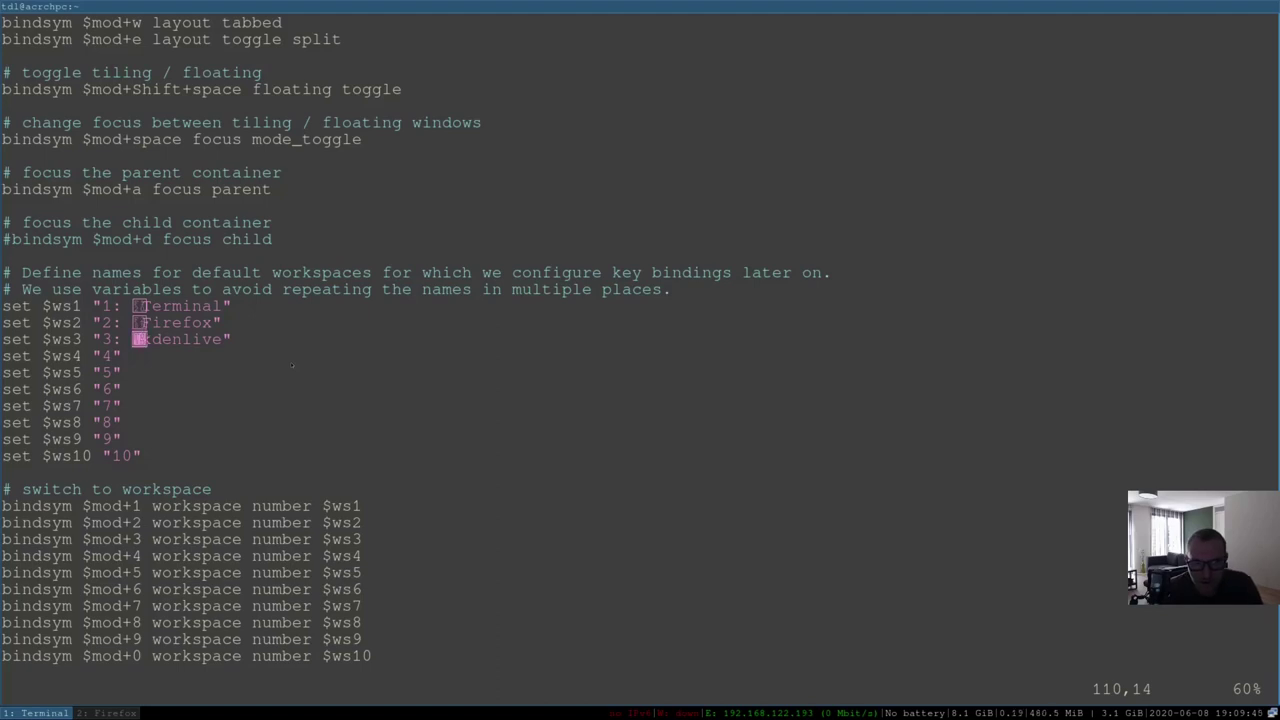
key(Escape)
text(:wq)
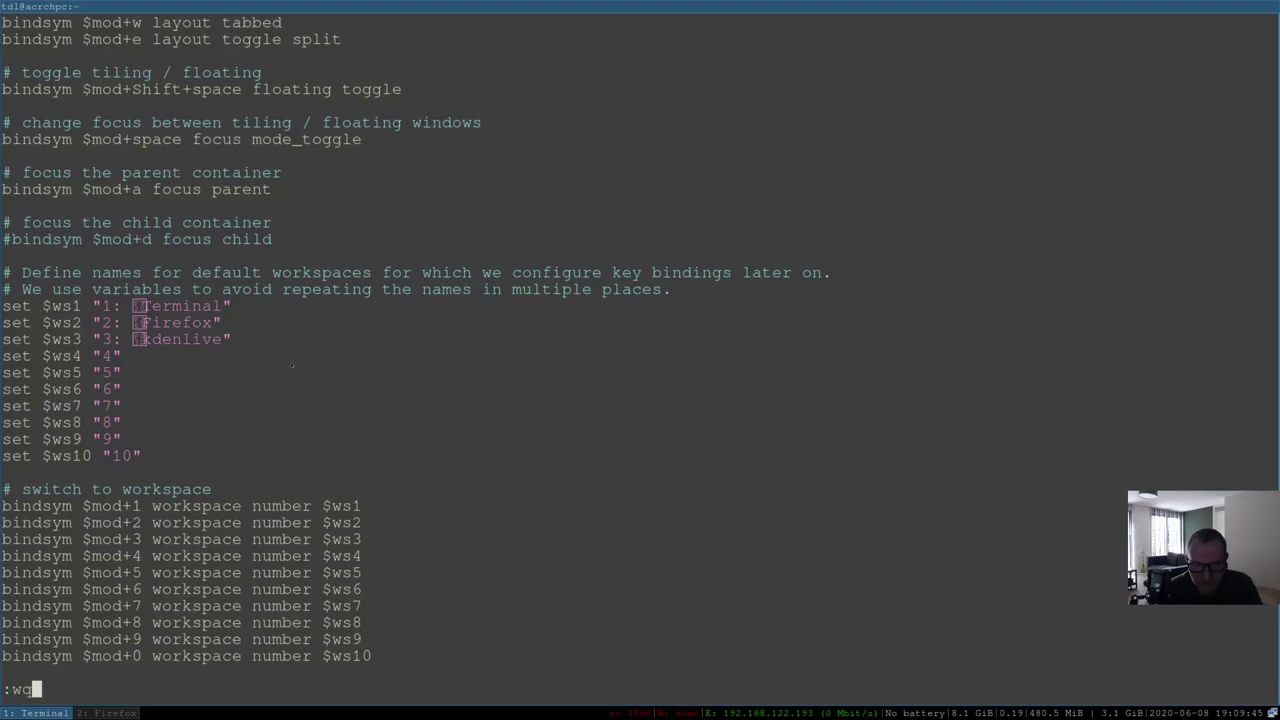
key(Return)
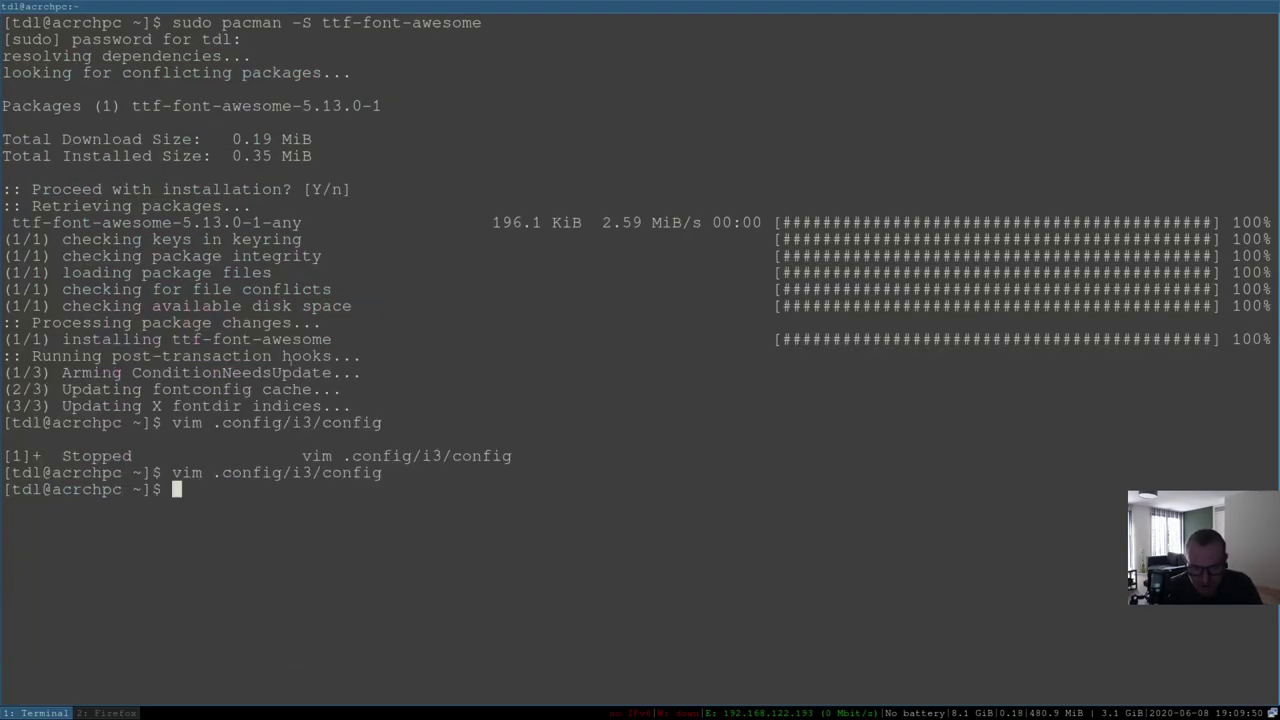
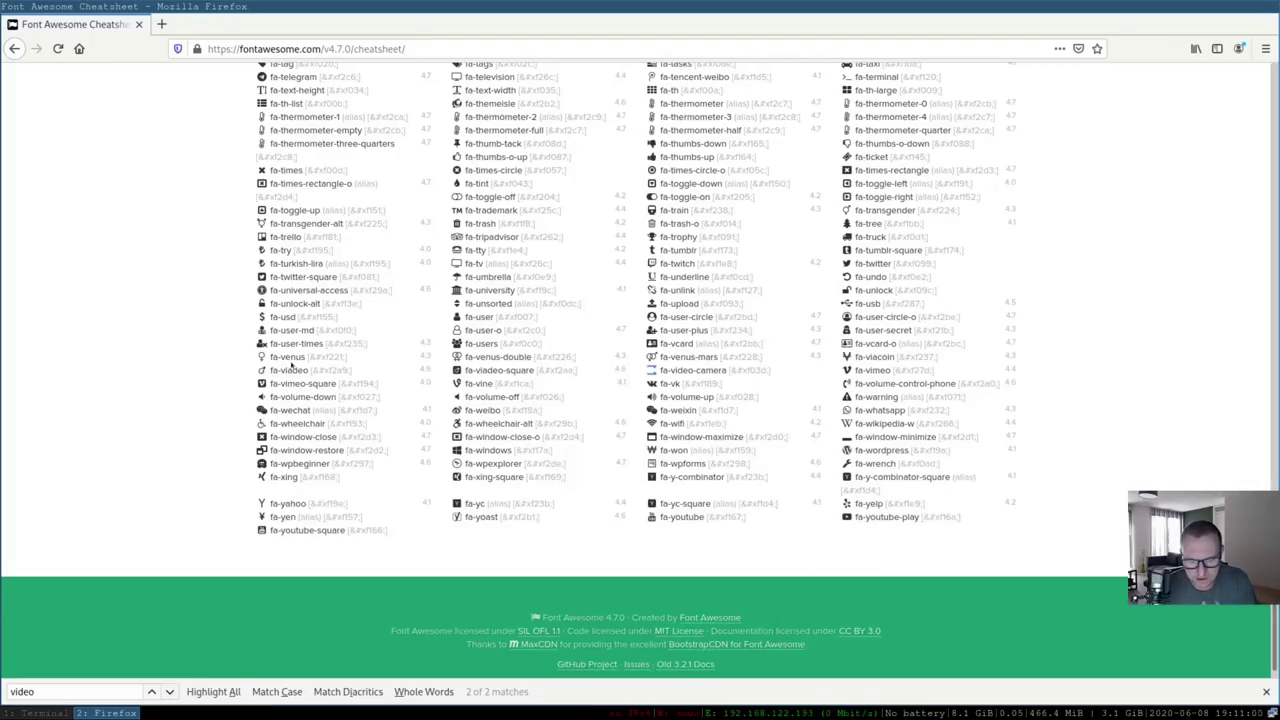
Close the Font Awesome cheatsheet window and switch to terminal workspace 1
key(ctrl+q)
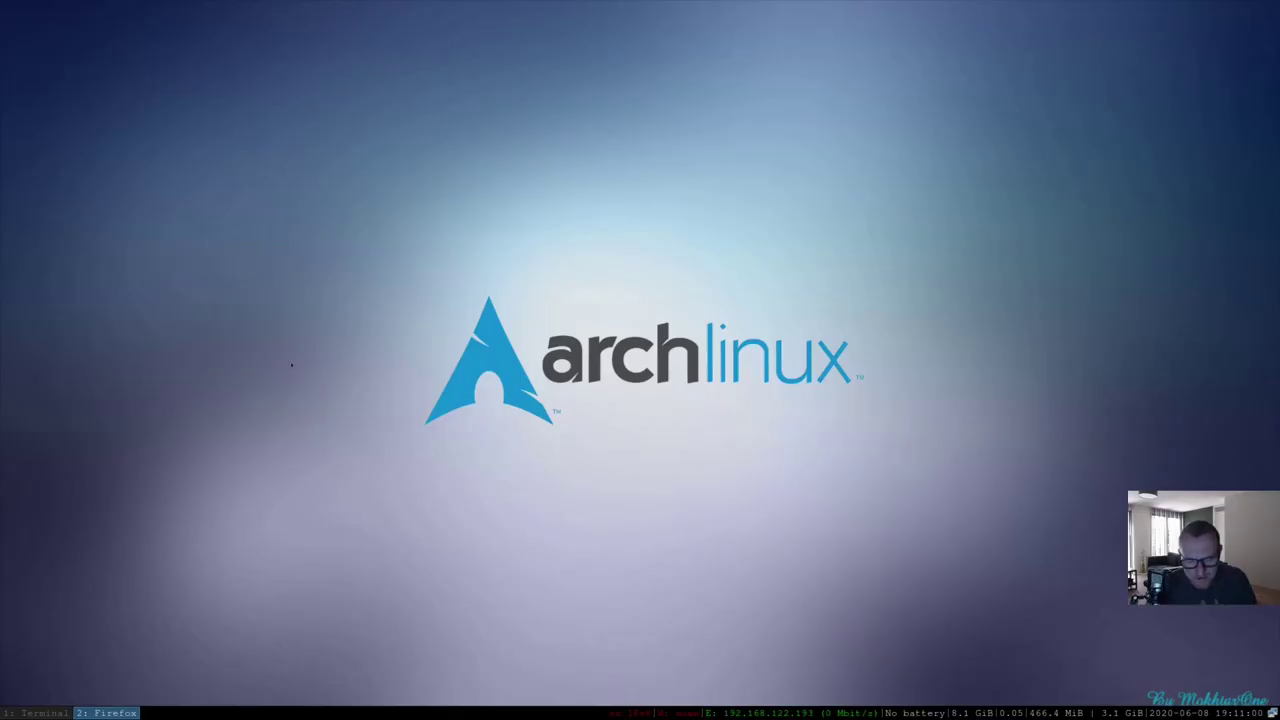
key(super+1)
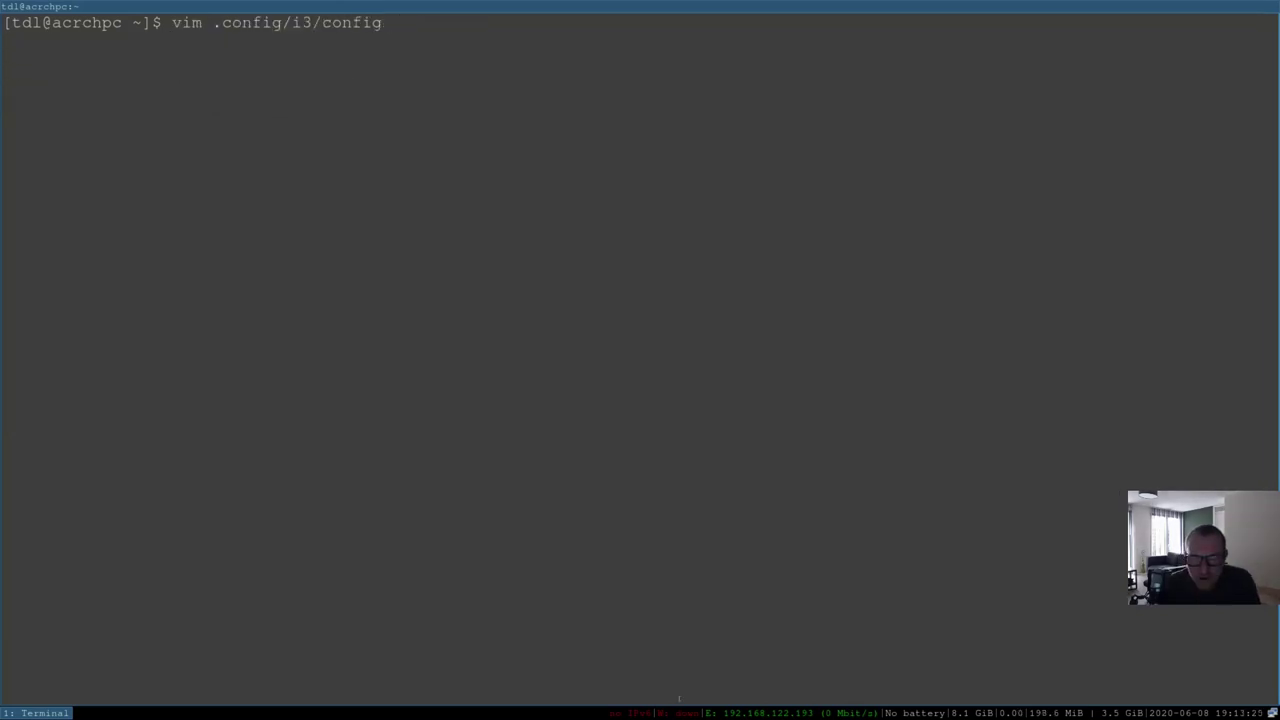
Open the i3 config in Vim and add blank lines after the last move-container binding
key(Return)
key(j)
key(j)
key(j)
key(j)
key(j)
key(j)
key(j)
key(j)
key(j)
key(j)
key(j)
key(j)
key(j)
key(j)
key(j)
key(j)
key(j)
key(j)
key(j)
key(j)
key(j)
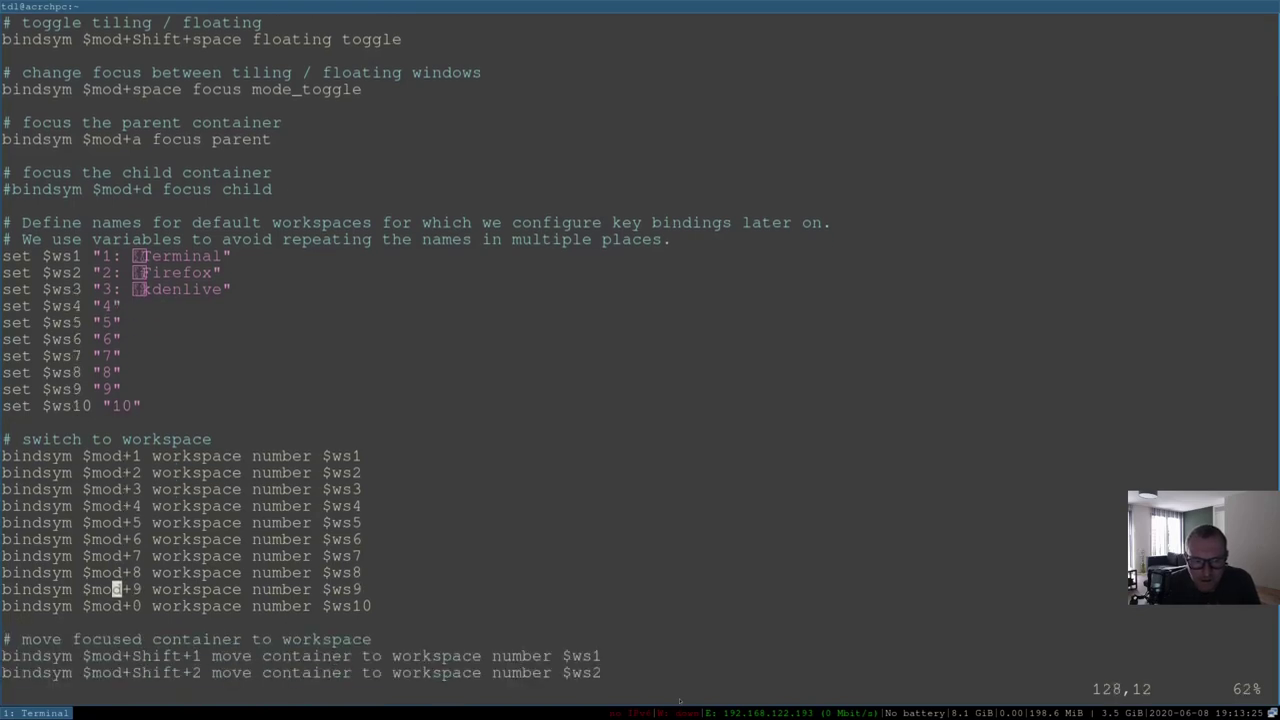
key(j)
key(j)
key(j)
key(j)
key(j)
key(j)
key(j)
key(j)
key(j)
key(j)
key(j)
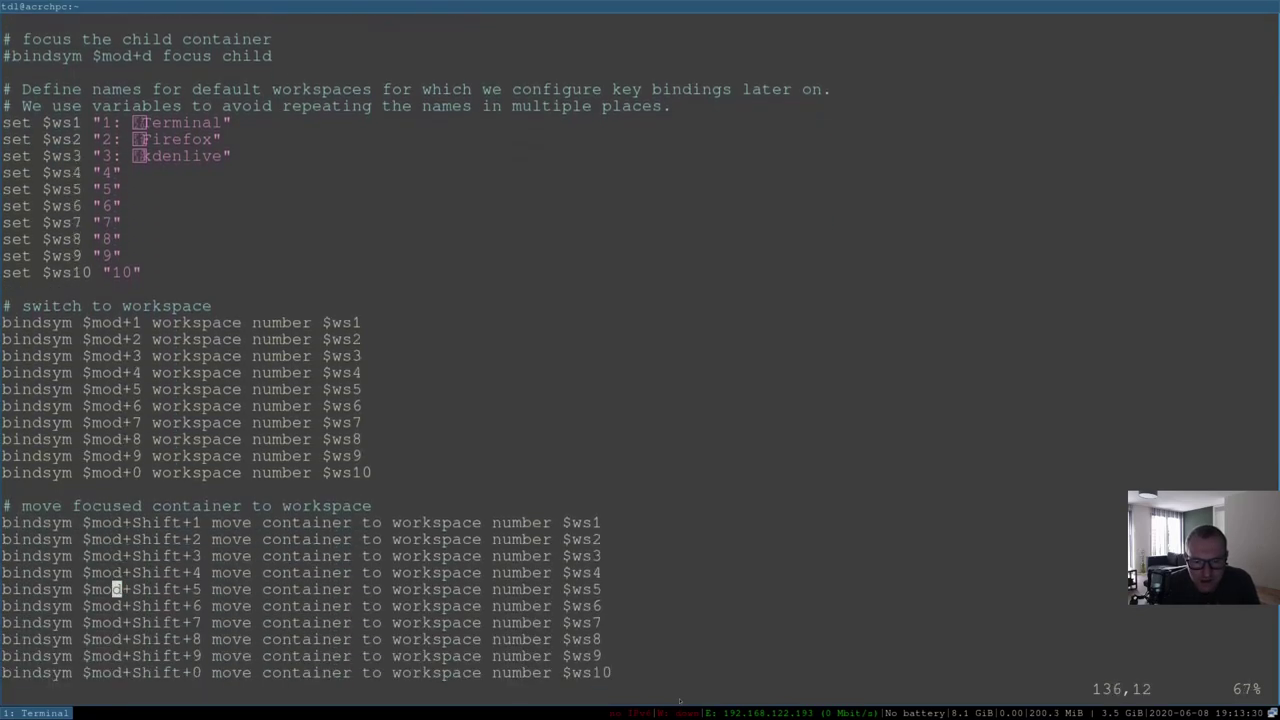
key(k)
key(k)
key(dollar)
key(a)
key(Return)
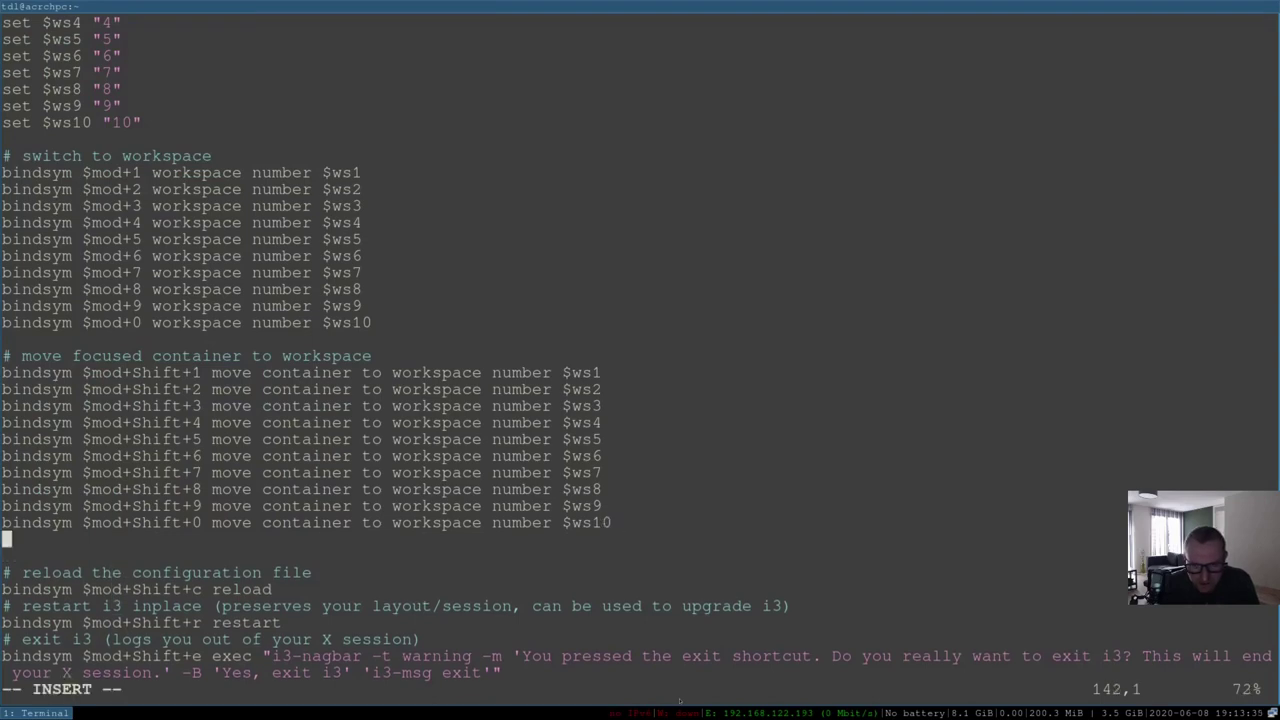
key(Return)
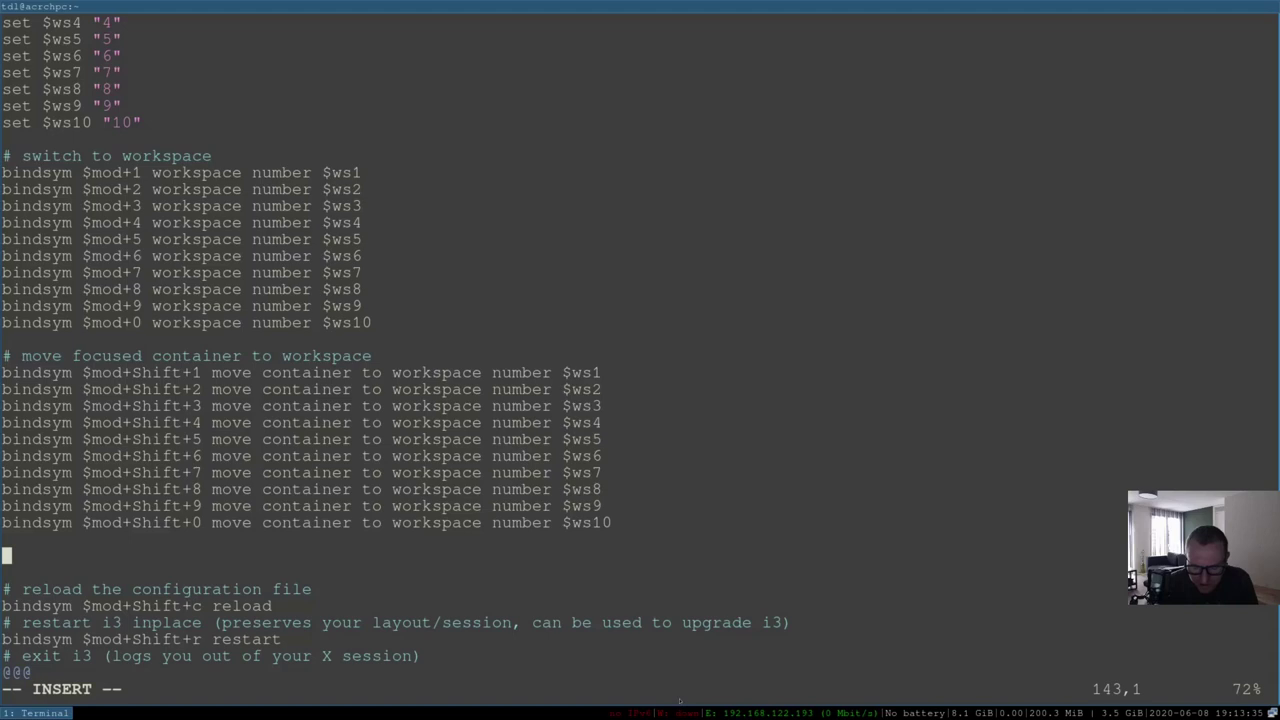
Type the '# Bind programs to specific workspaces' comment and begin 'assign [class='
text(# )
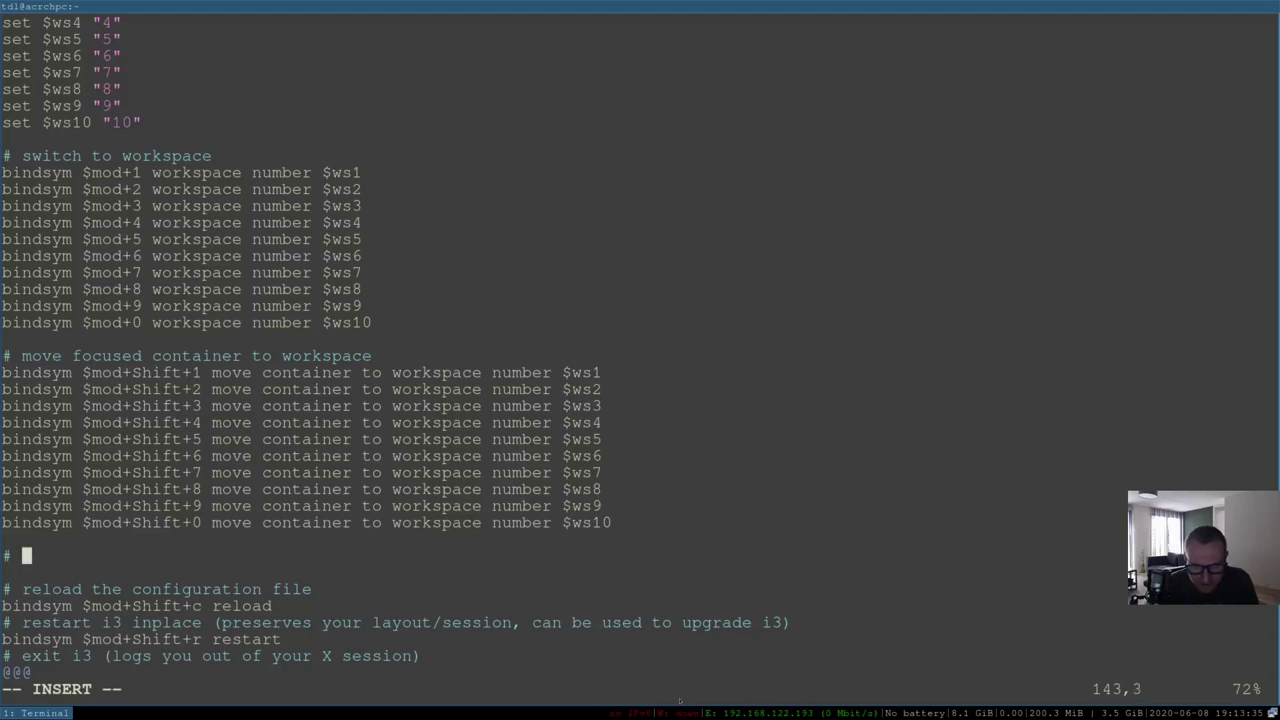
text(B)
text(ind )
text(programs t)
text(o specific)
text( woi)
key(BackSpace)
text(rkspaces)
key(Return)
key(Return)
key(BackSpace)
key(BackSpace)
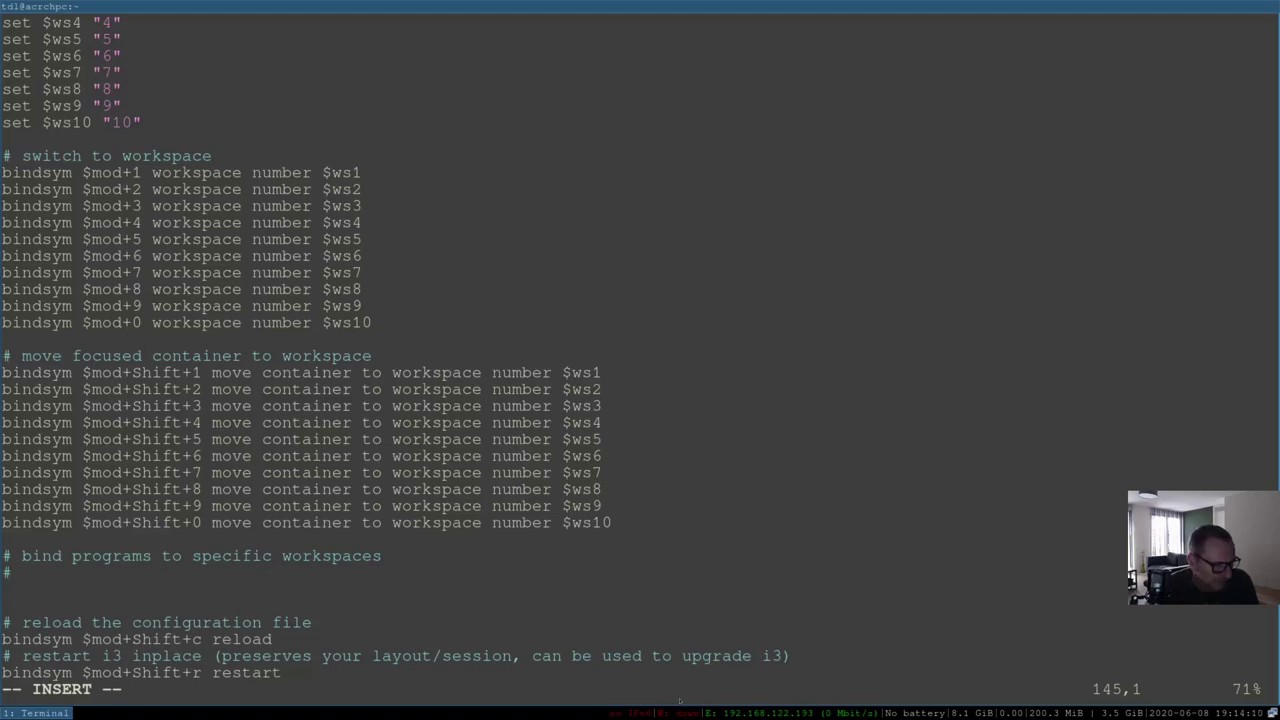
text(assign)
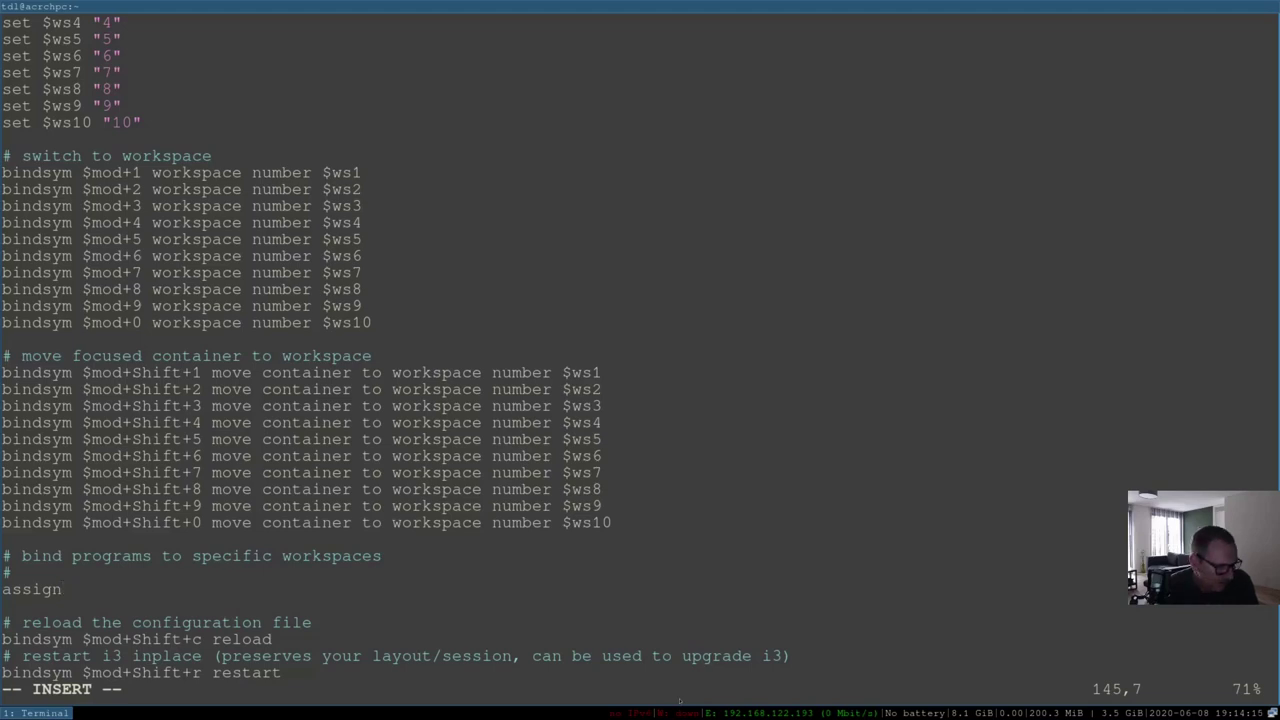
text( [class=)
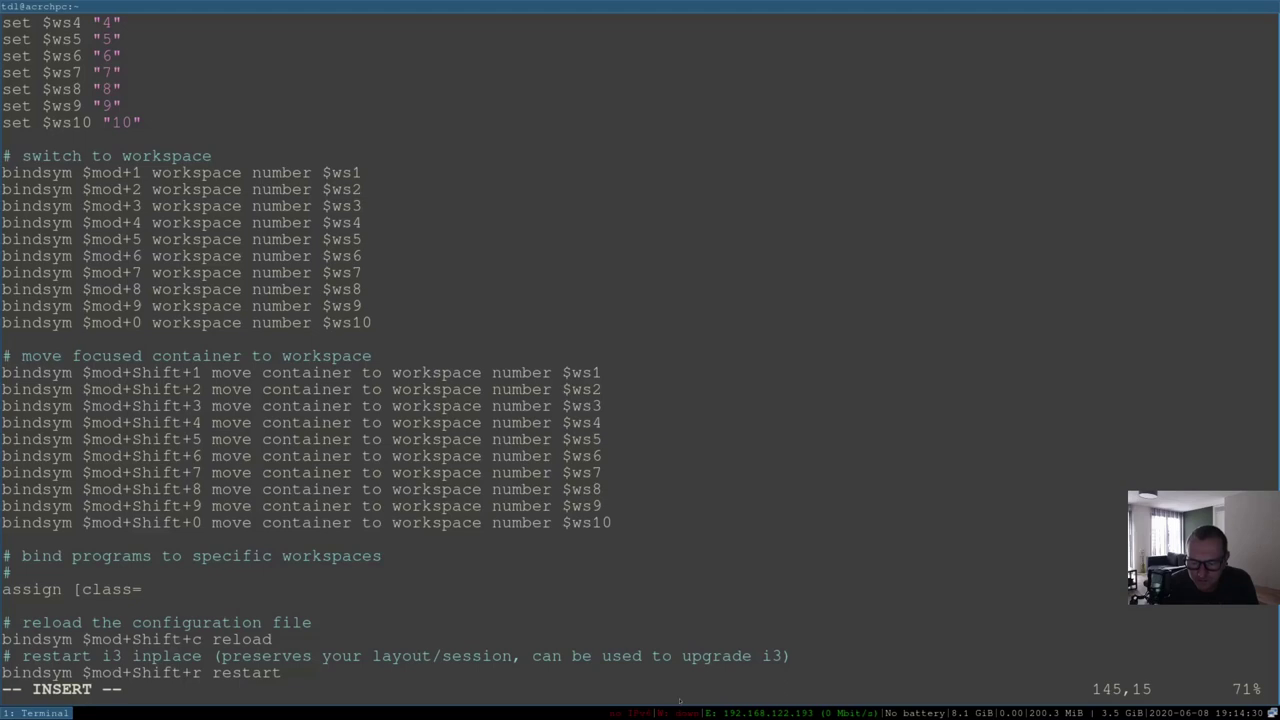
Open a second terminal beside the editor, enlarge its text, and run xprop
key(super+Return)
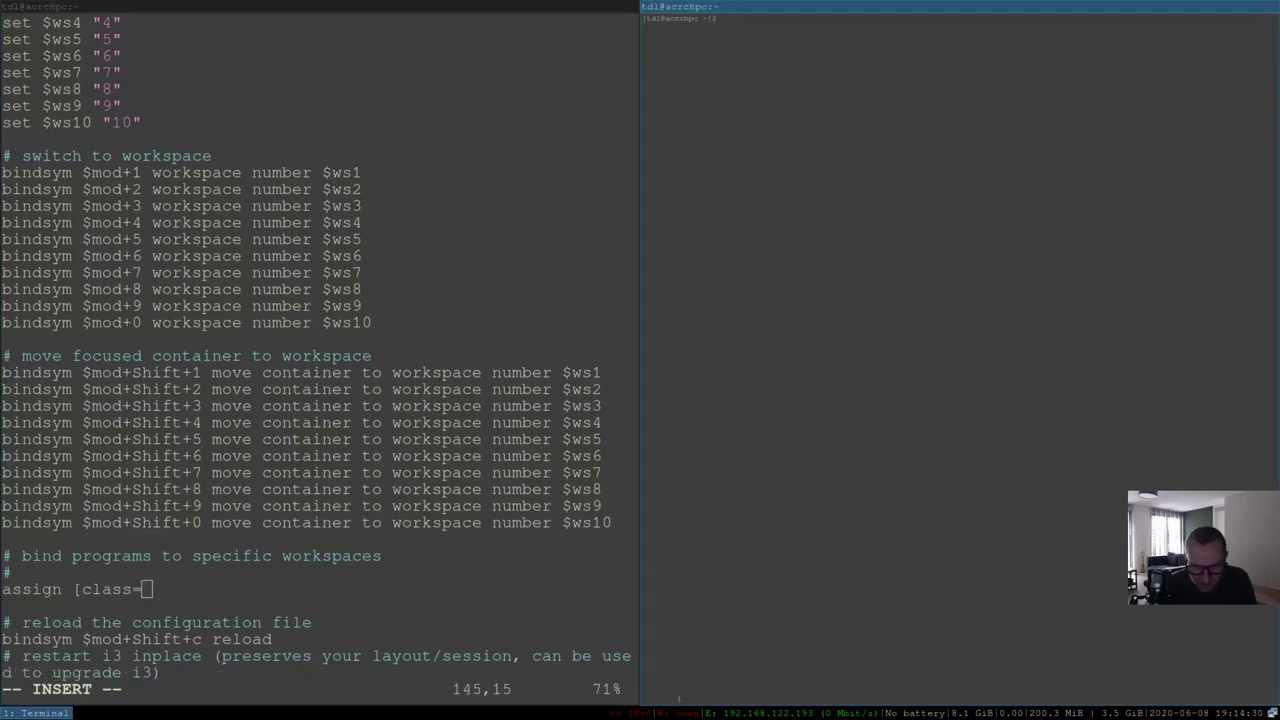
key(ctrl+plus)
key(ctrl+plus)
key(ctrl+plus)
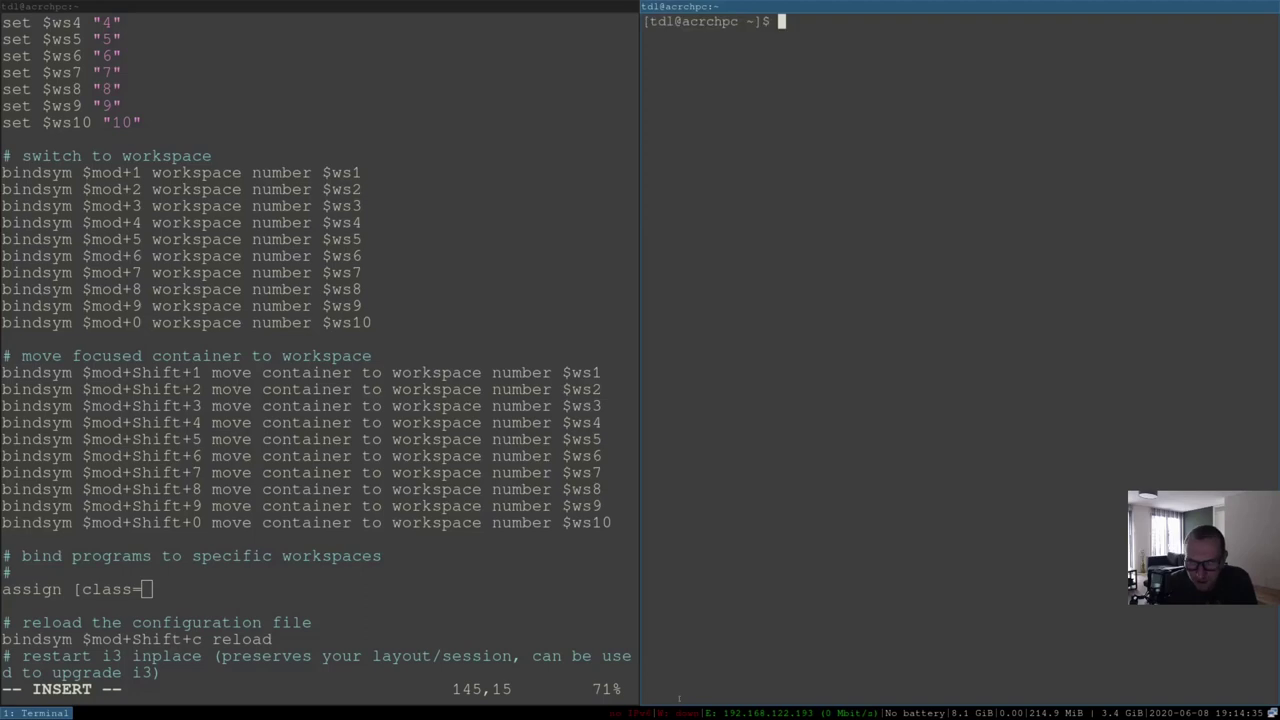
text(xprop)
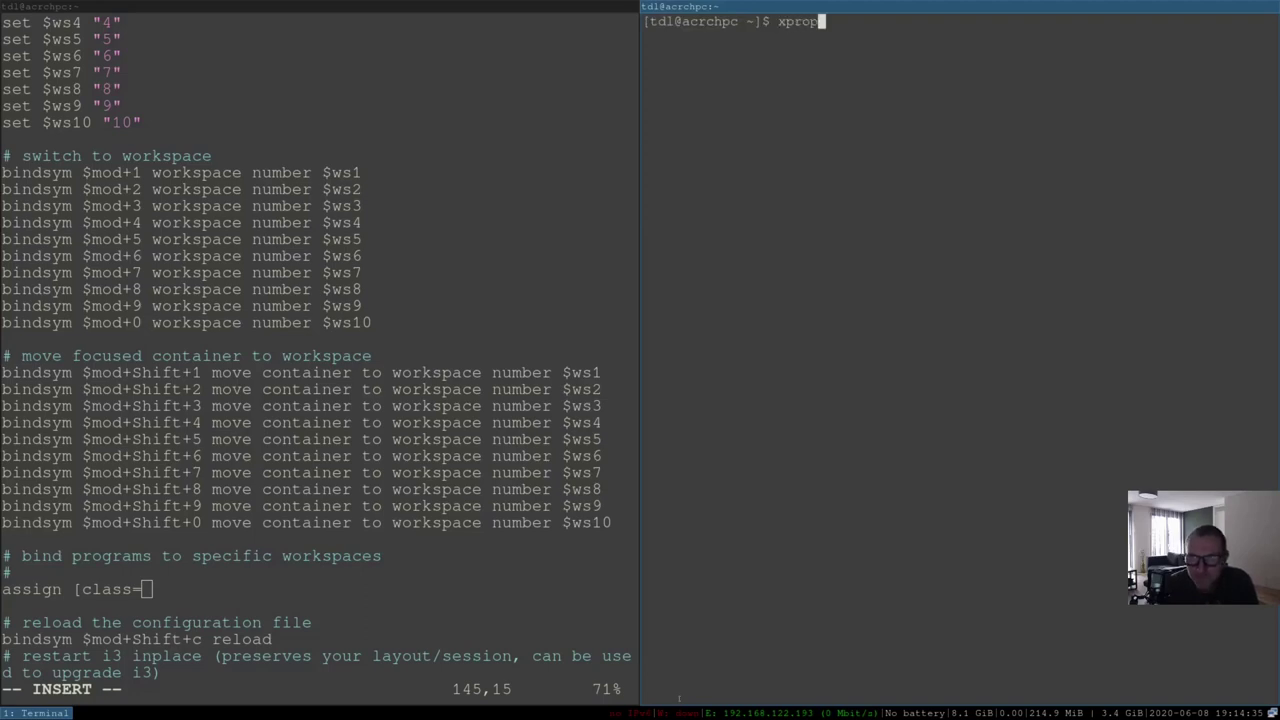
key(Return)
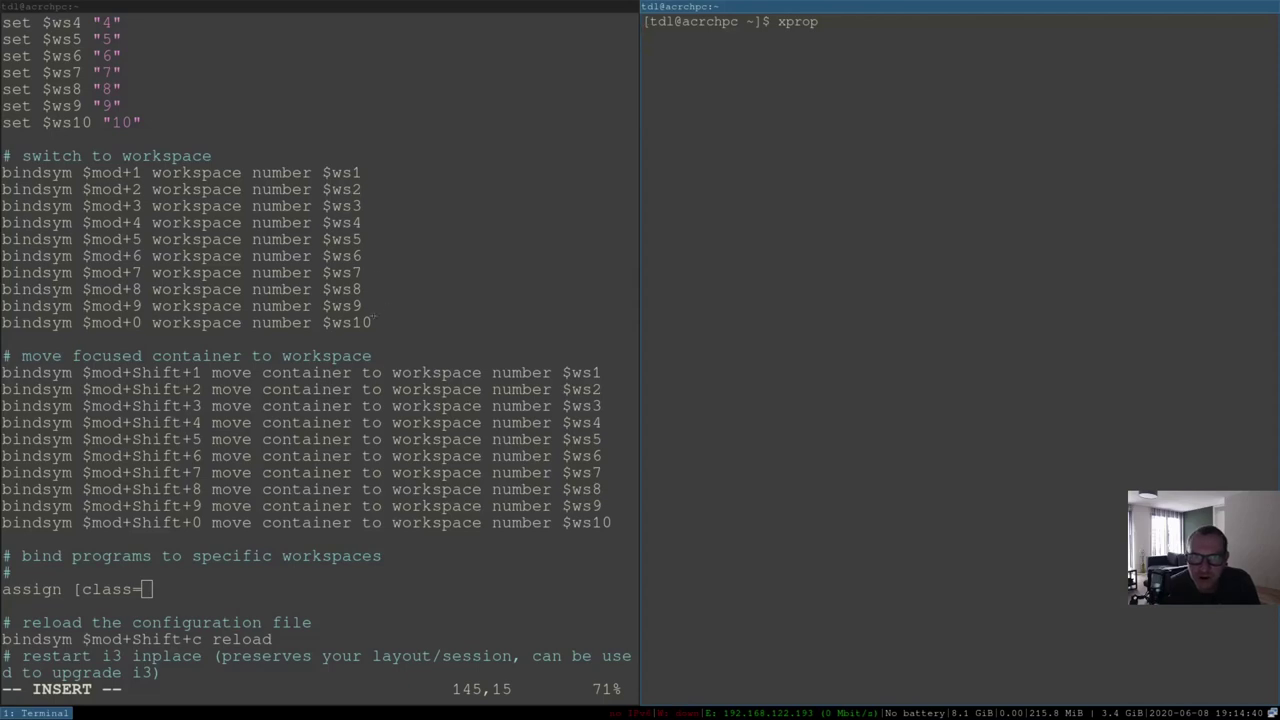
Pick the terminal window, select its WM_CLASS 'Termite', and return to Vim
click(417, 21)
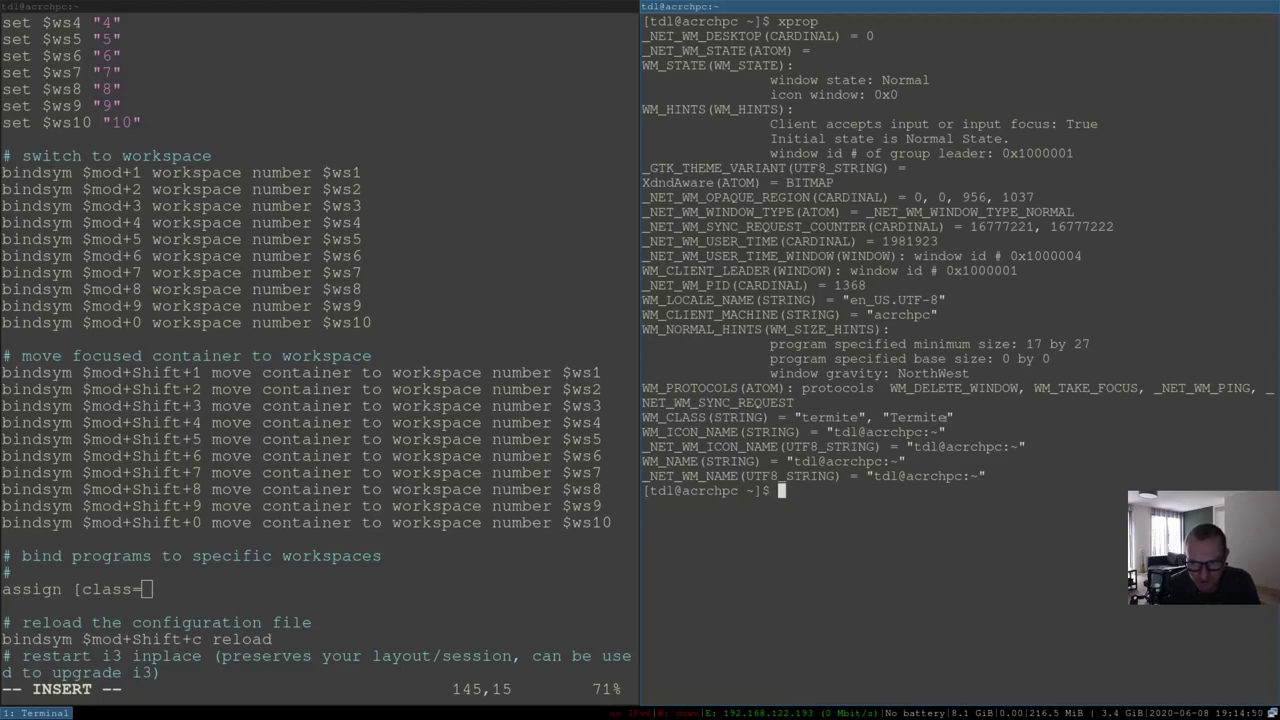
double_click(830, 417)
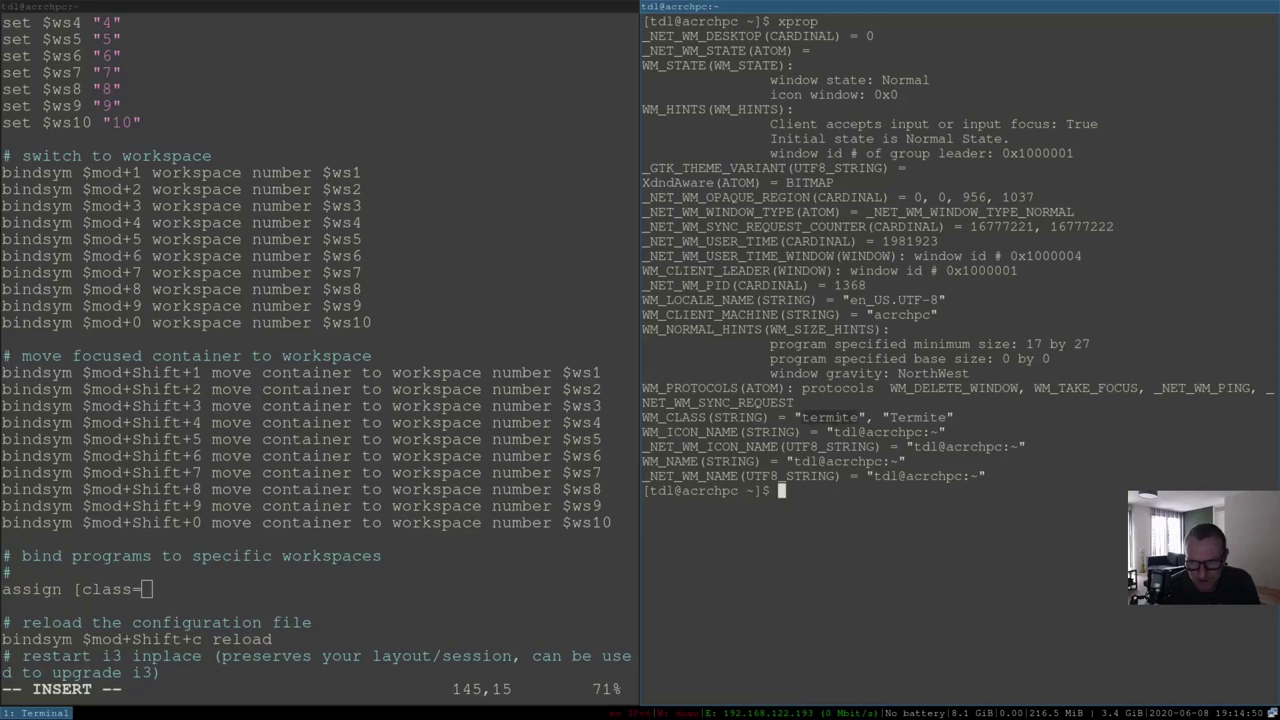
drag(896, 417, 946, 417)
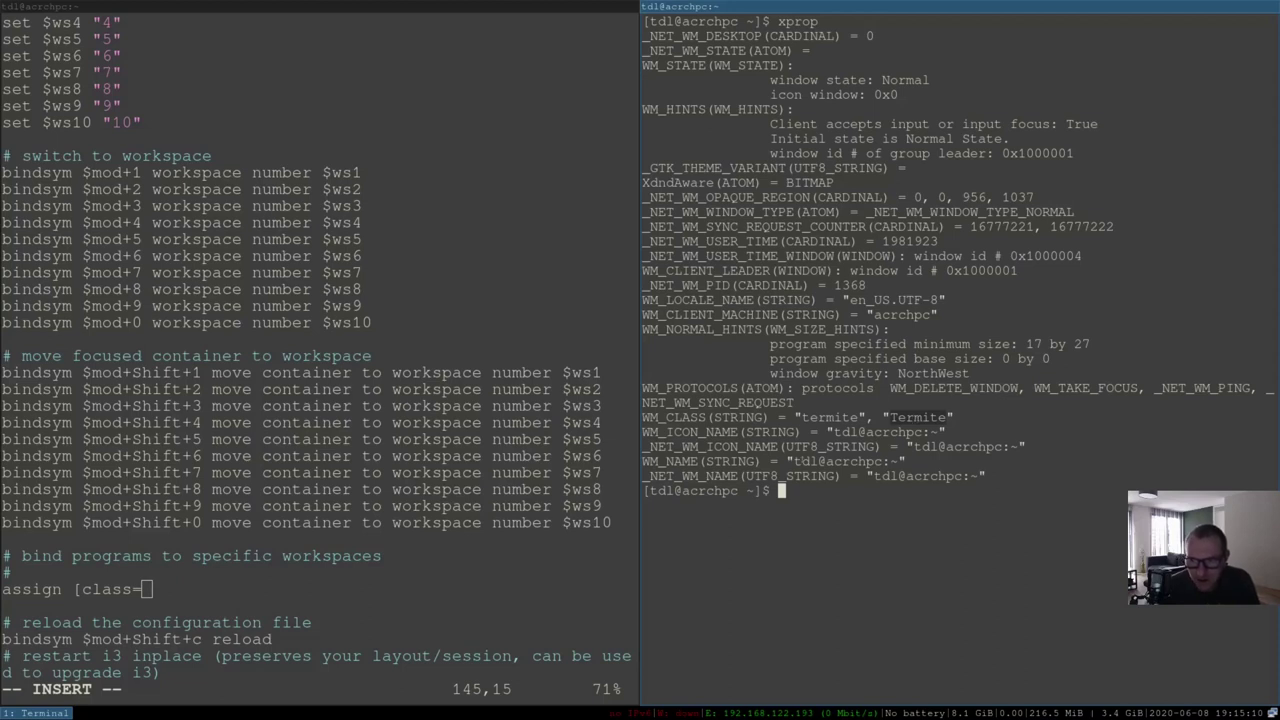
click(201, 585)
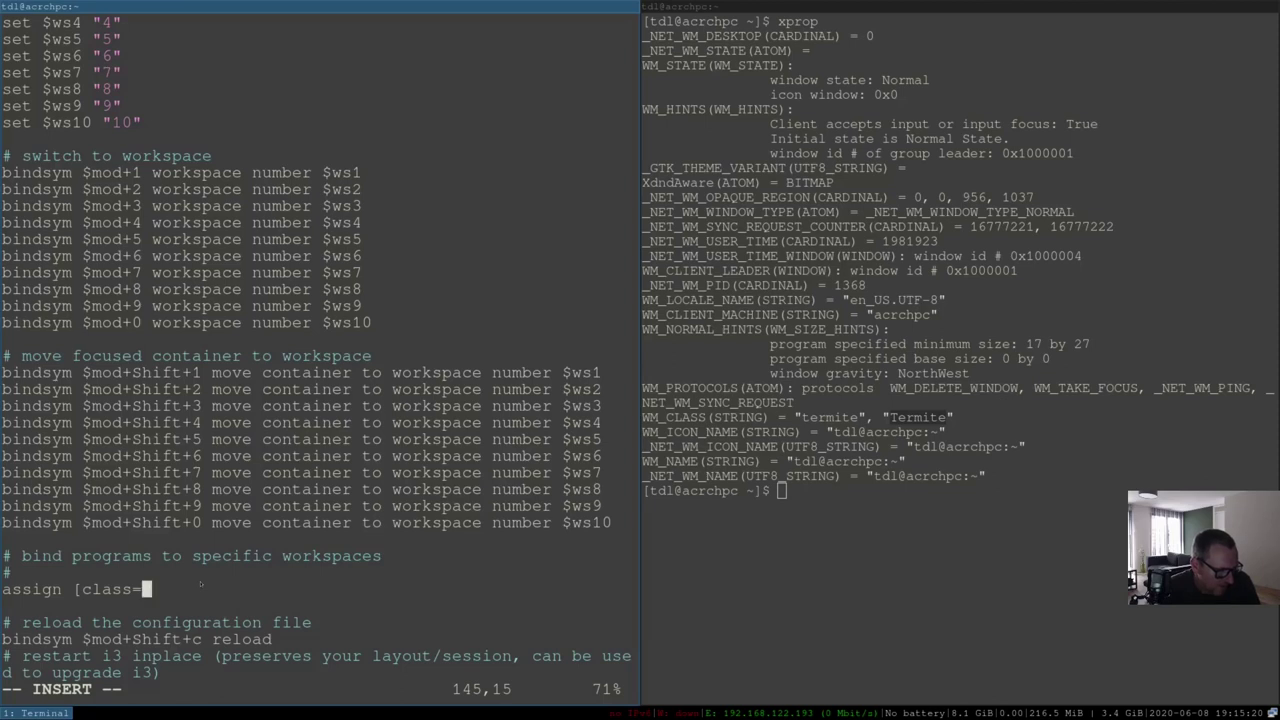
Complete 'assign [class="Termite"] $ws1' and begin 'for-window [class=Termite] foces' below it
text("Termite)
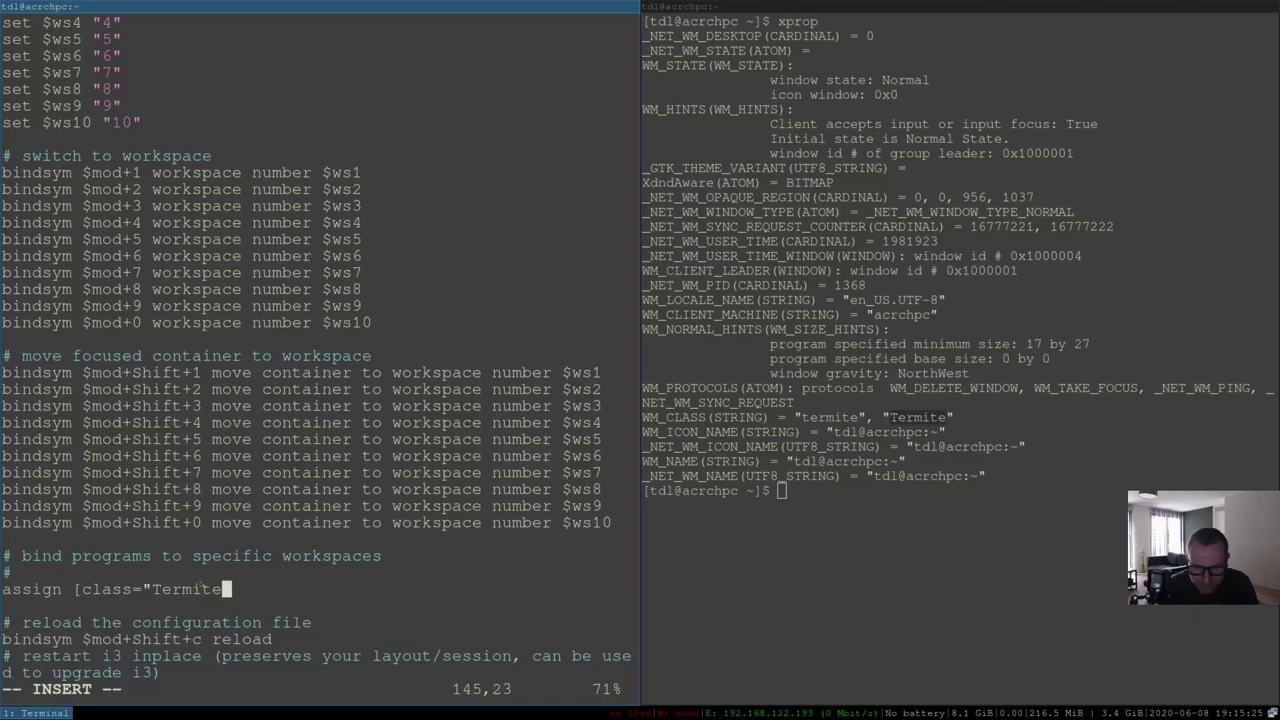
text(")
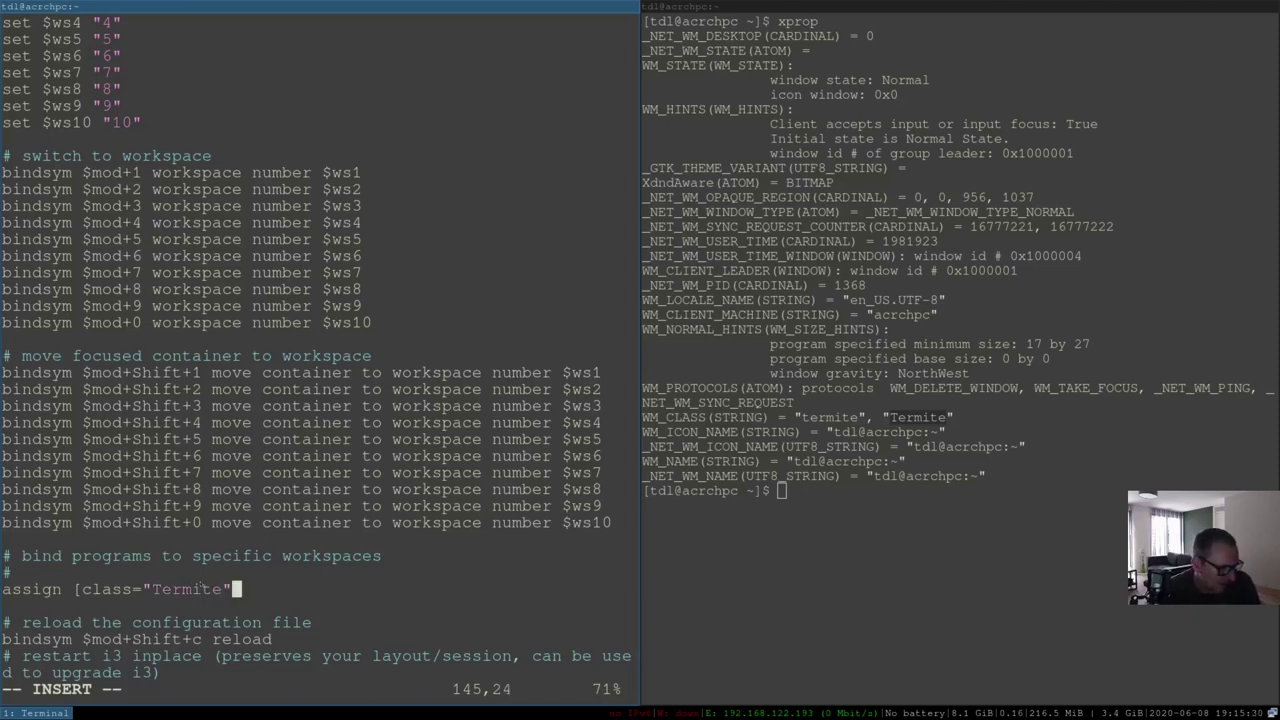
text(] ws)
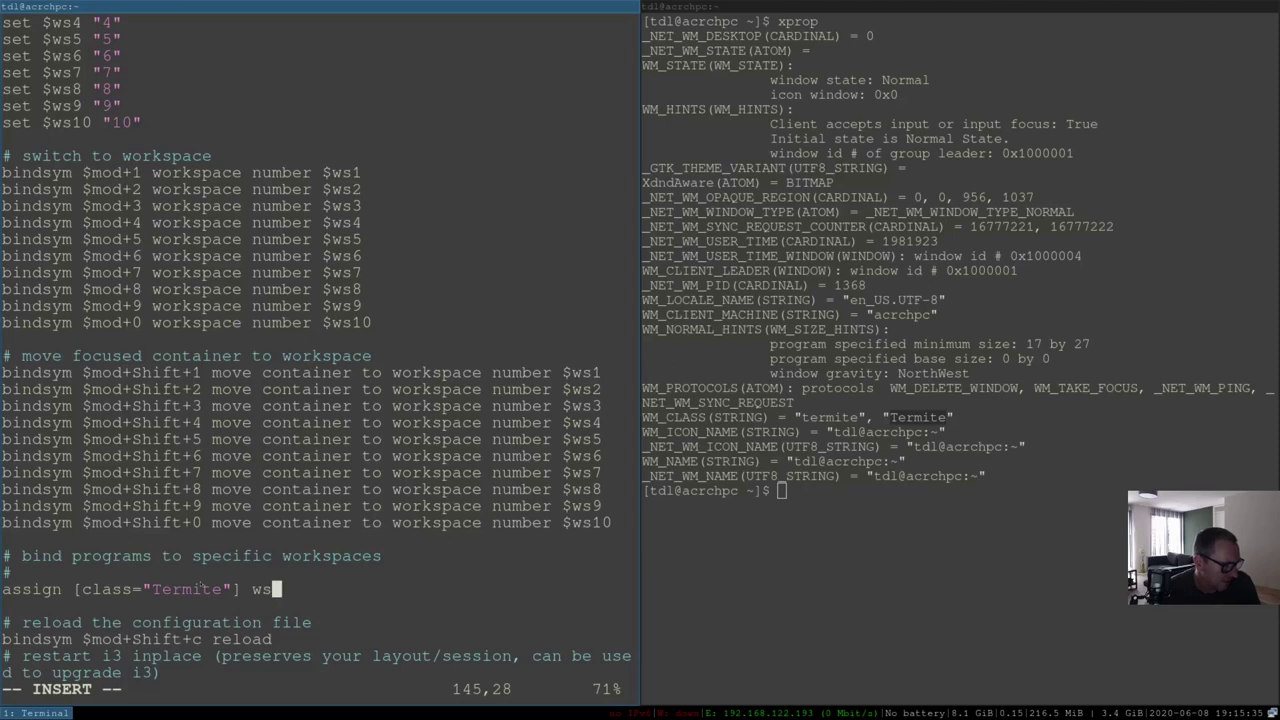
text(1)
key(Left)
key(Left)
key(Left)
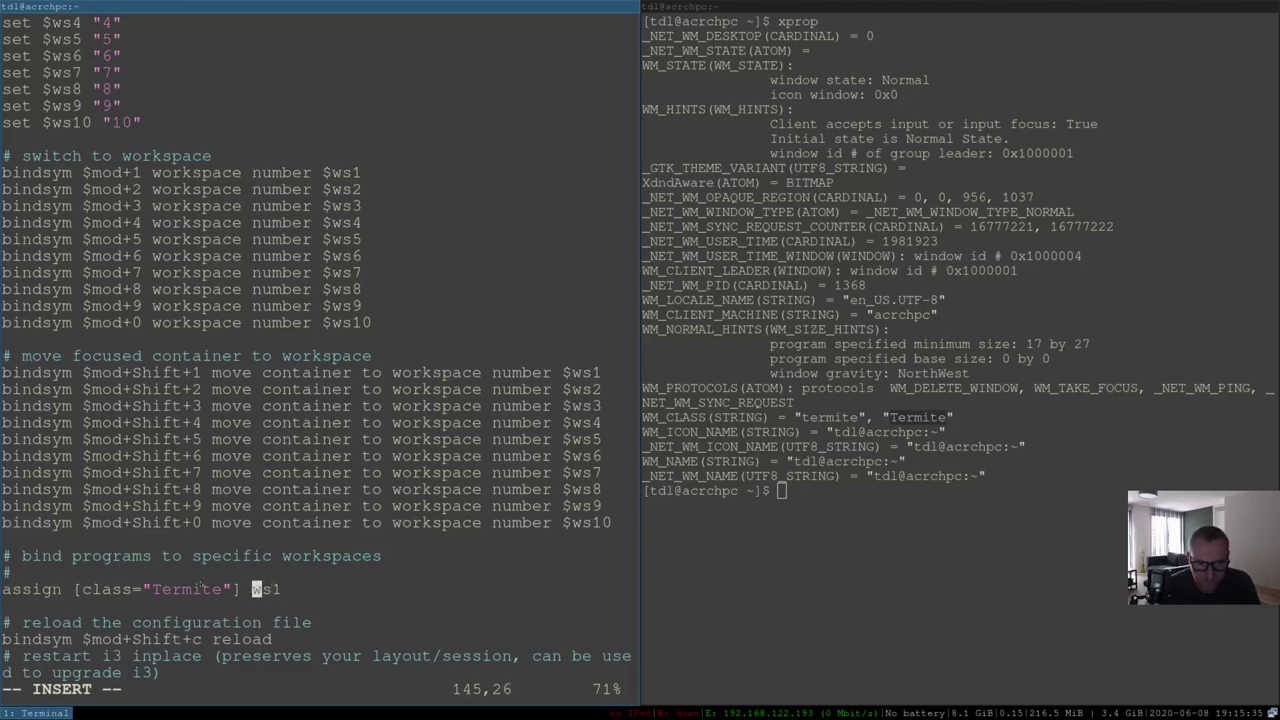
text($)
key(End)
key(Return)
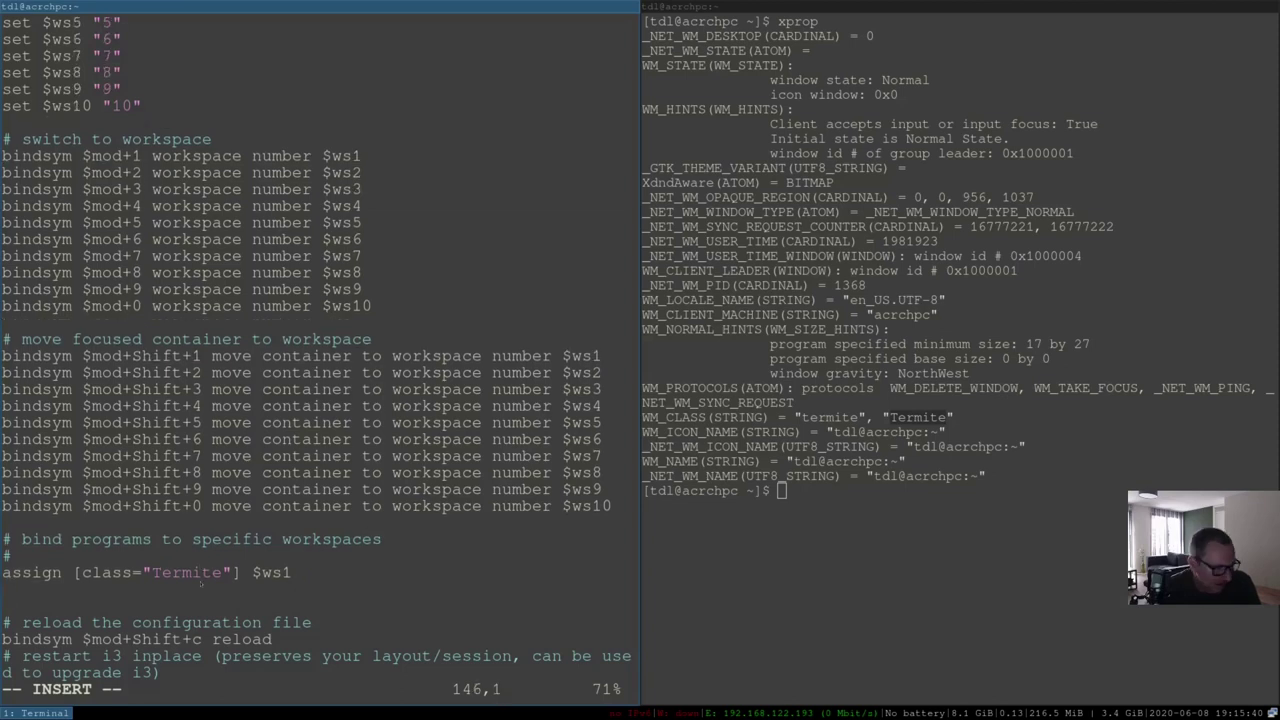
text(for)
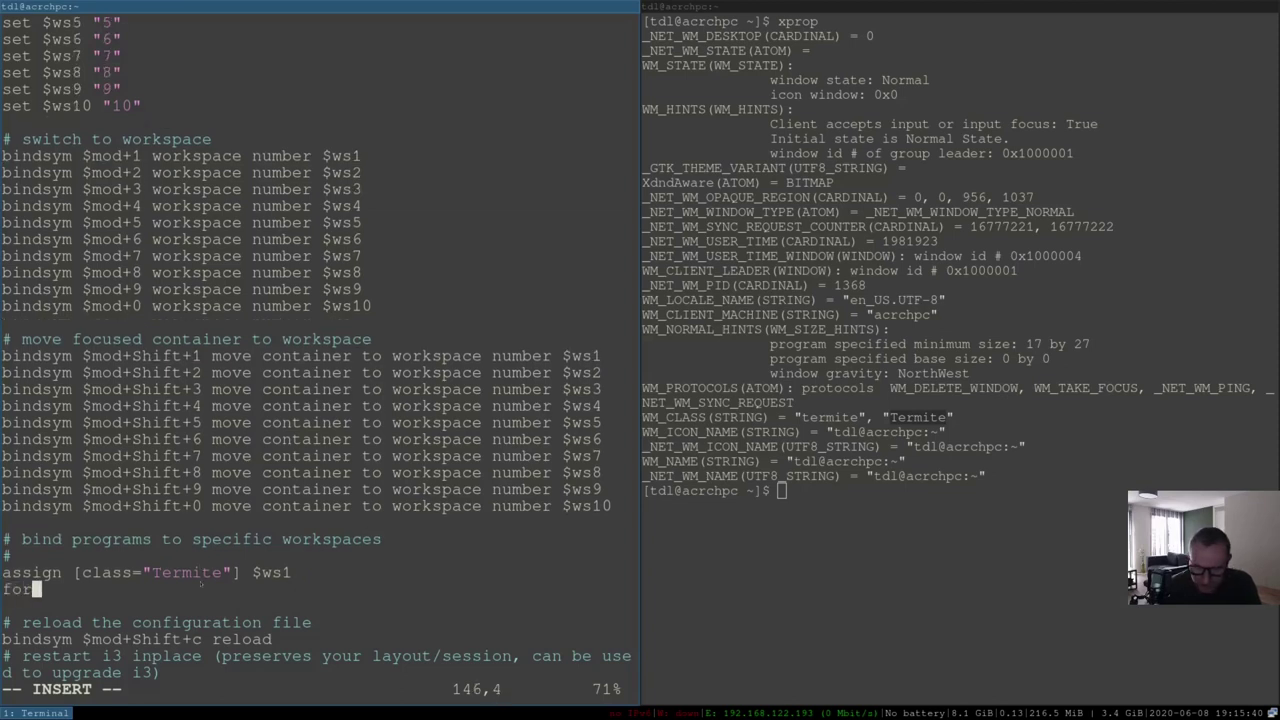
text(-window)
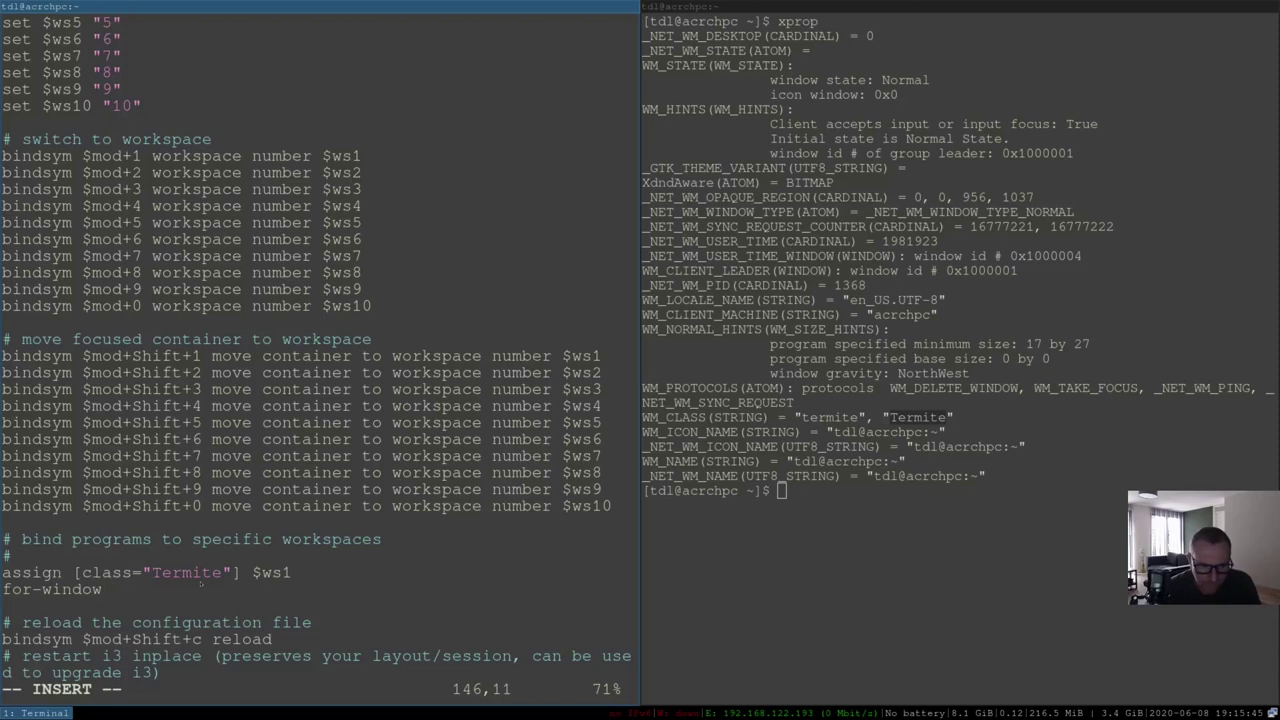
text([class)
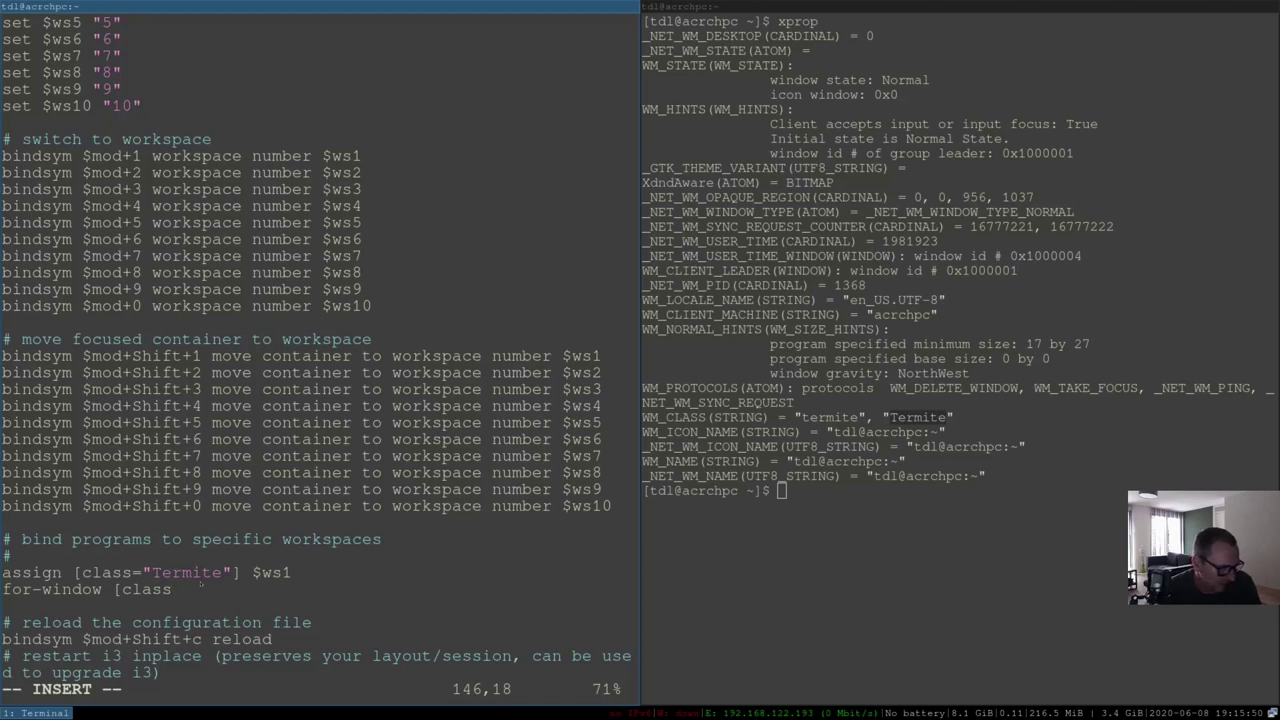
text(=T)
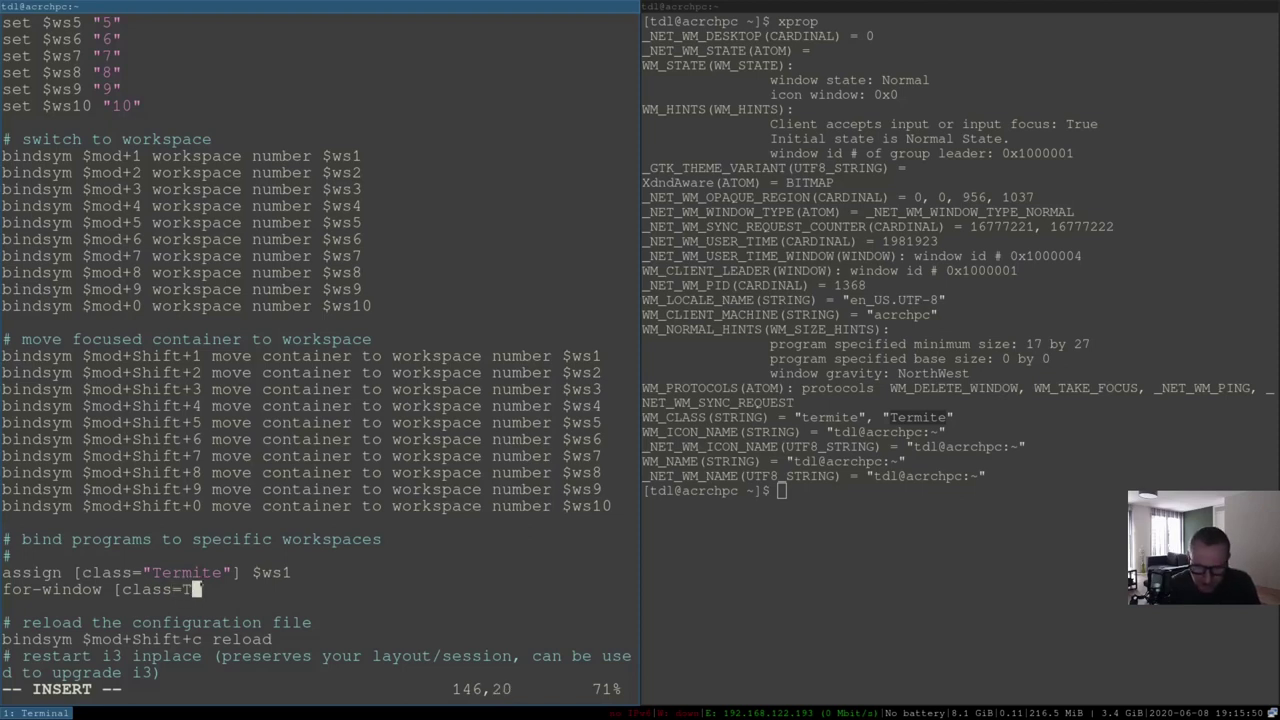
text(ermite)
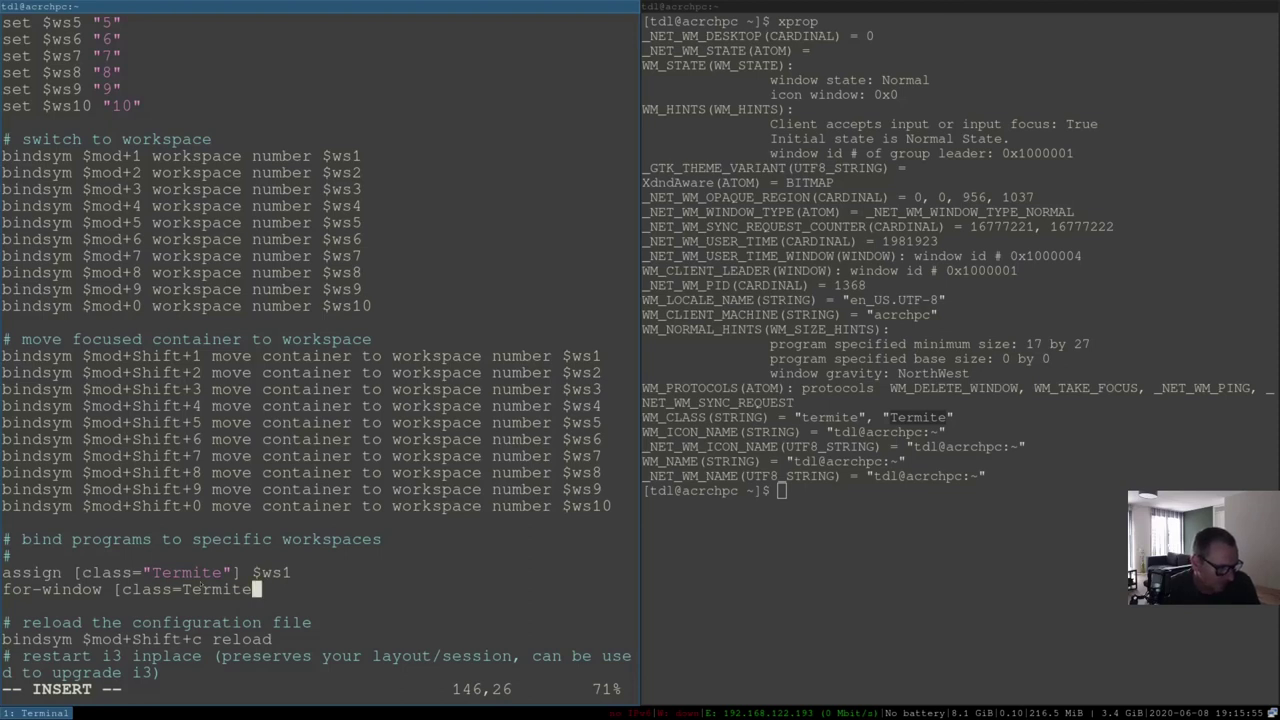
text(] )
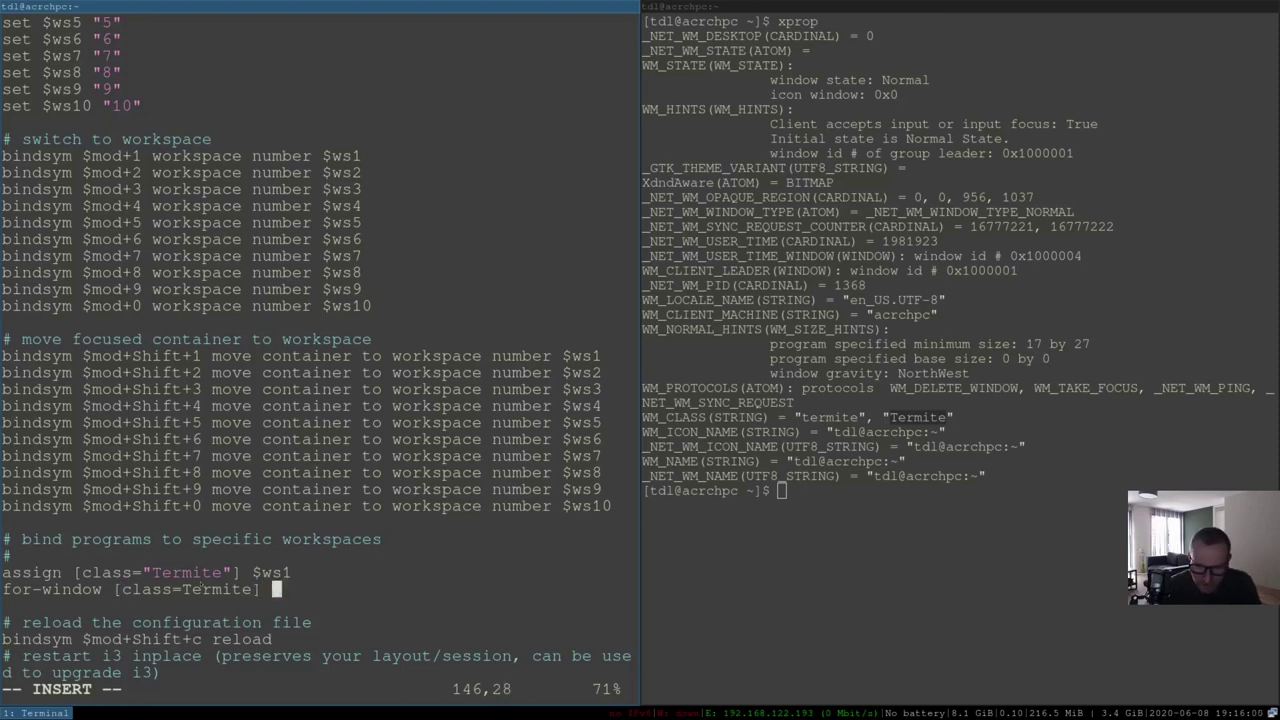
text(foces)
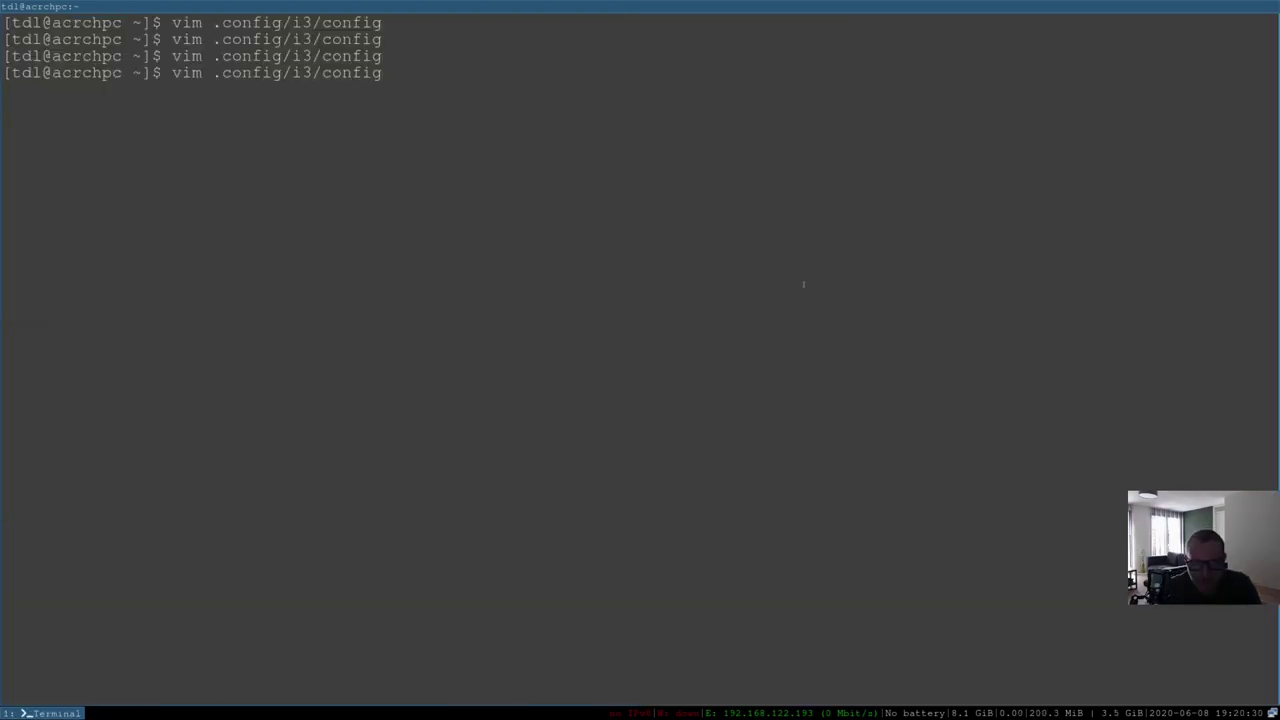
key(Return)
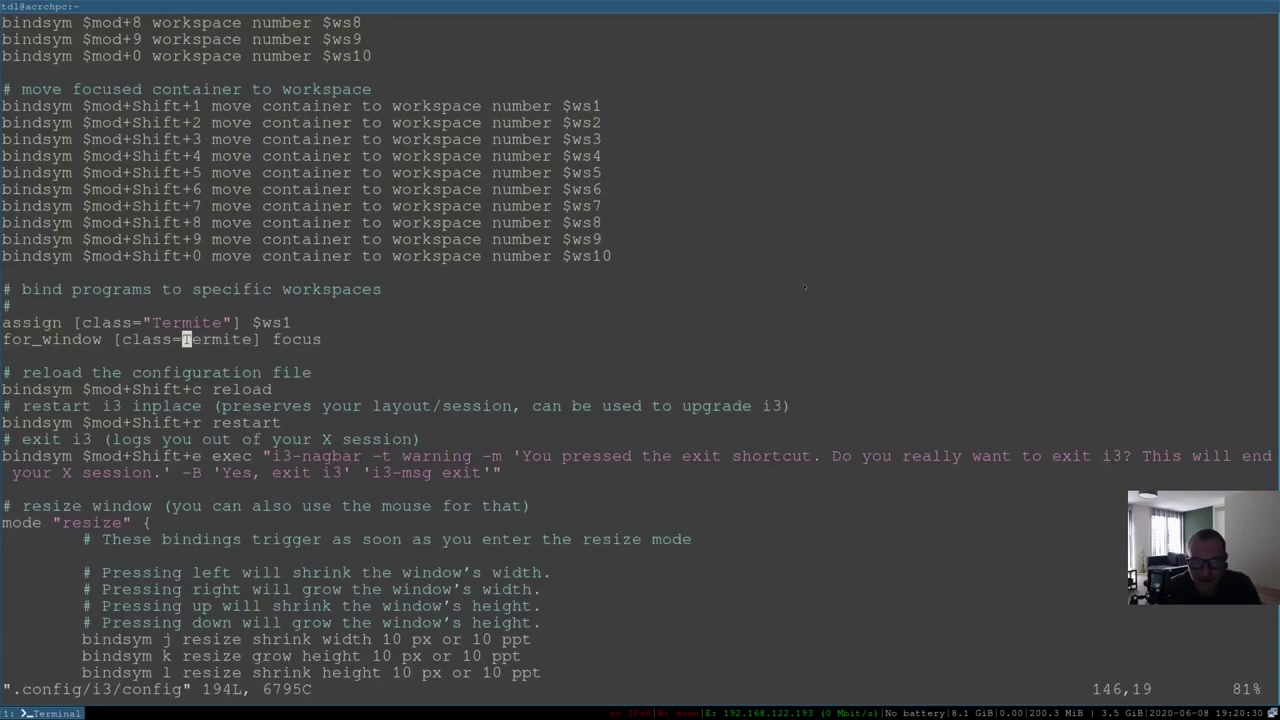
key(l)
key(w)
key(e)
key(h)
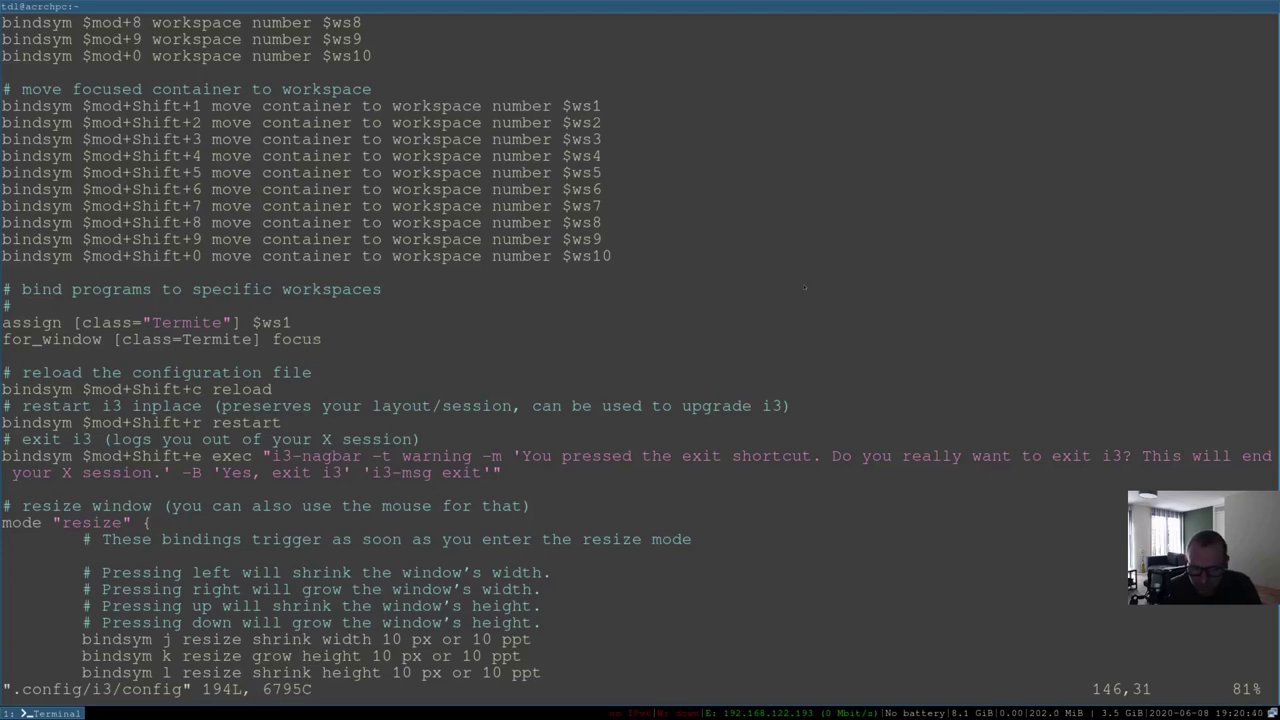
key(super+2)
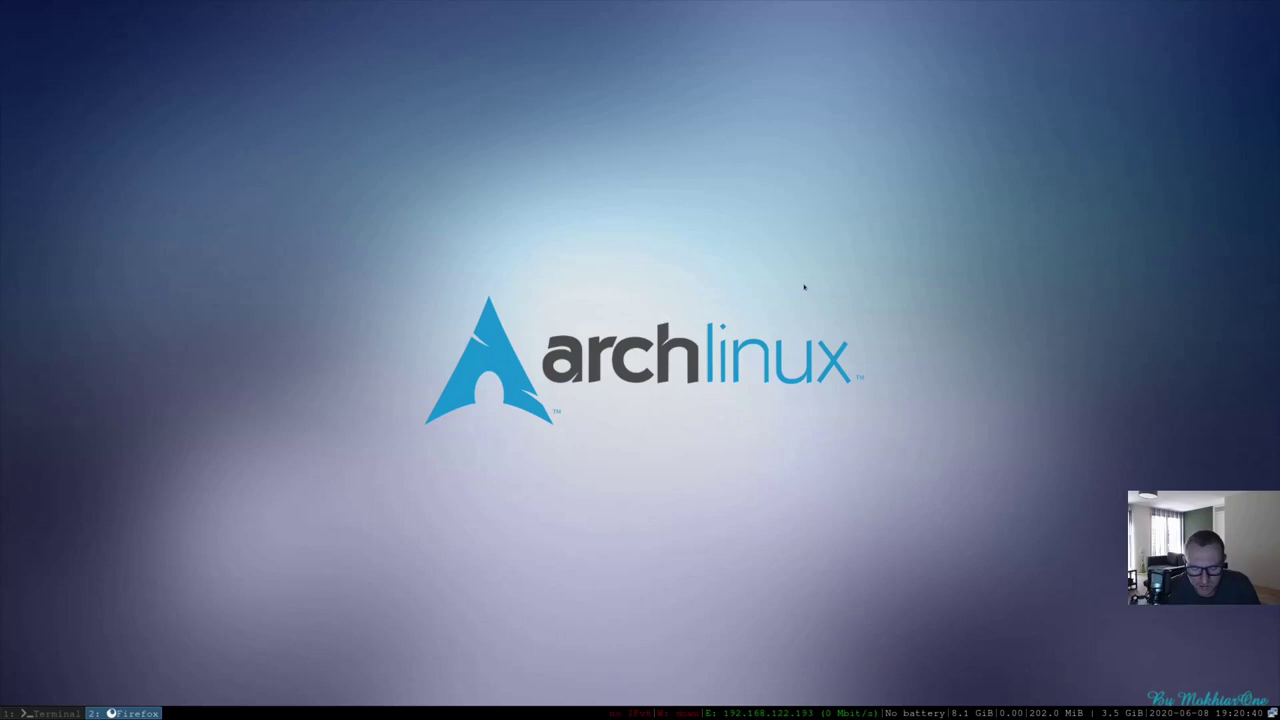
key(super+1)
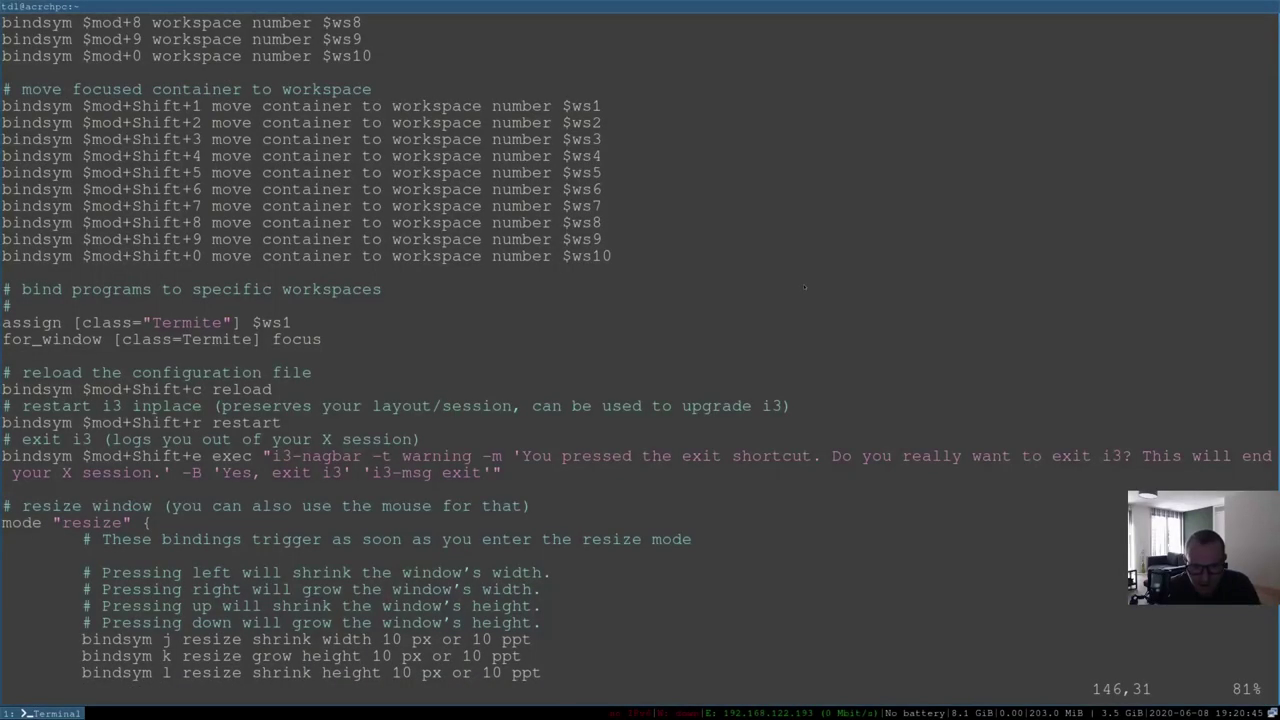
key(super+2)
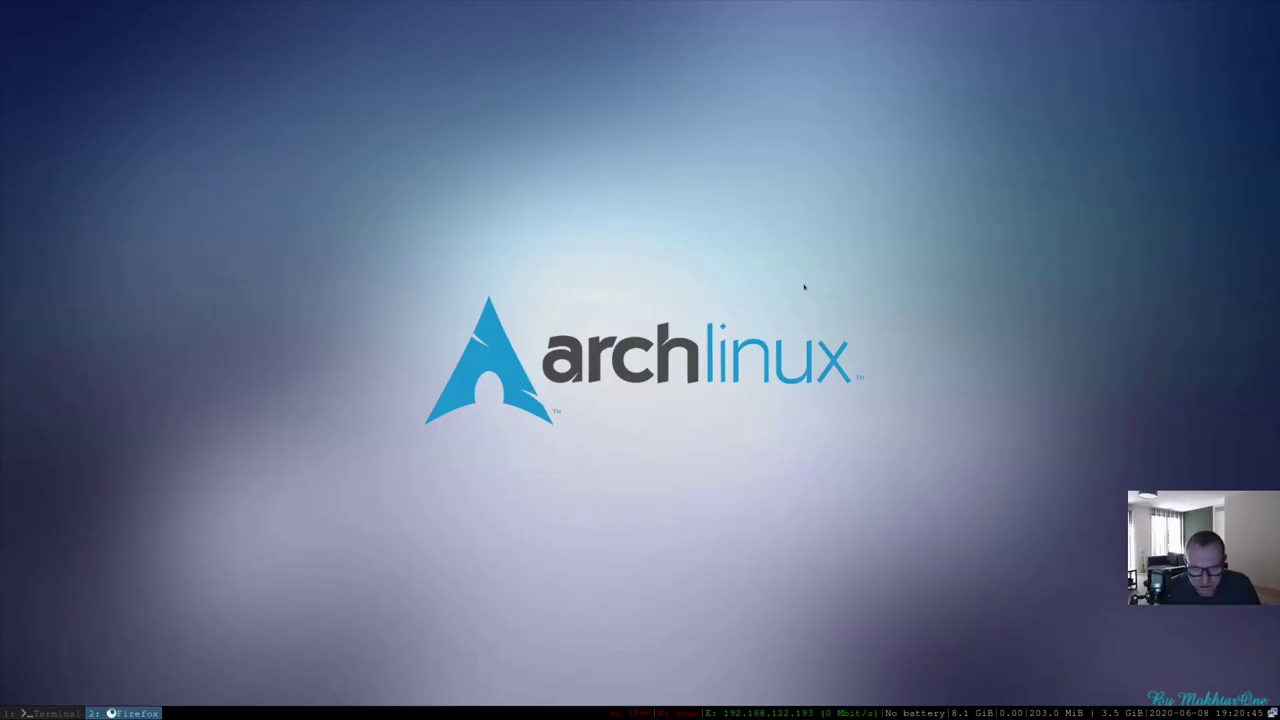
key(super+Return)
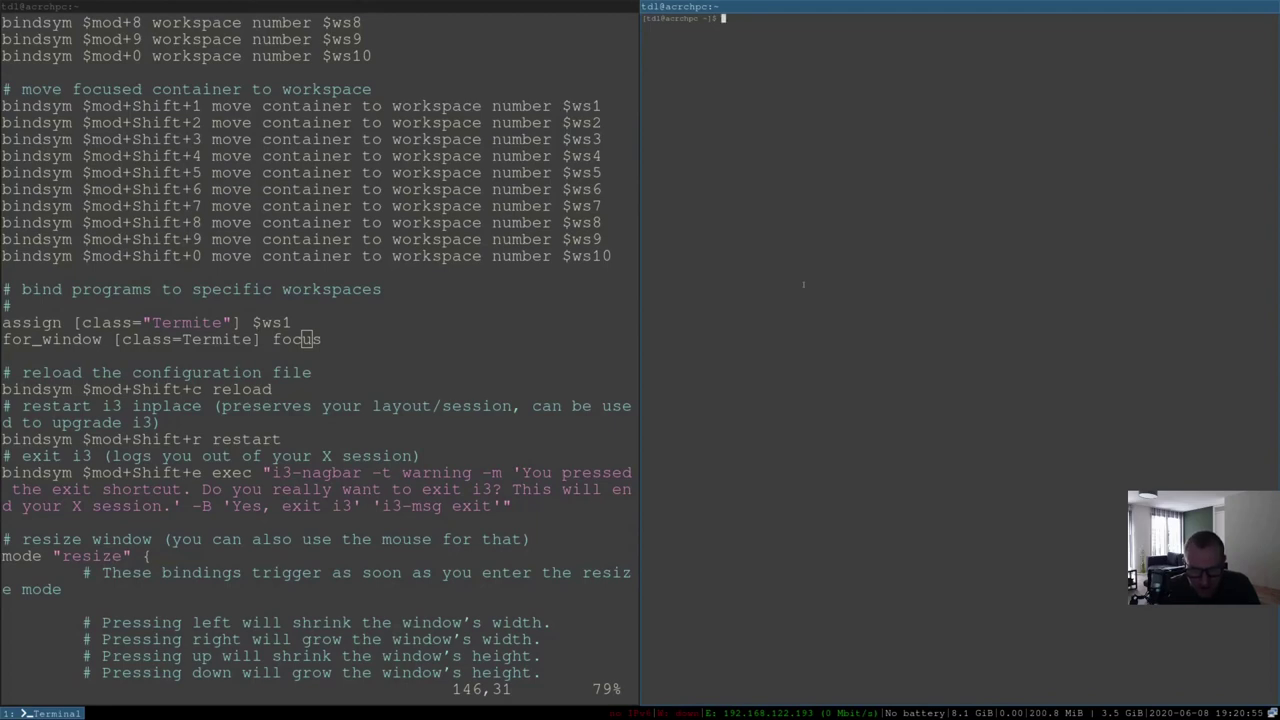
key(super+shift+q)
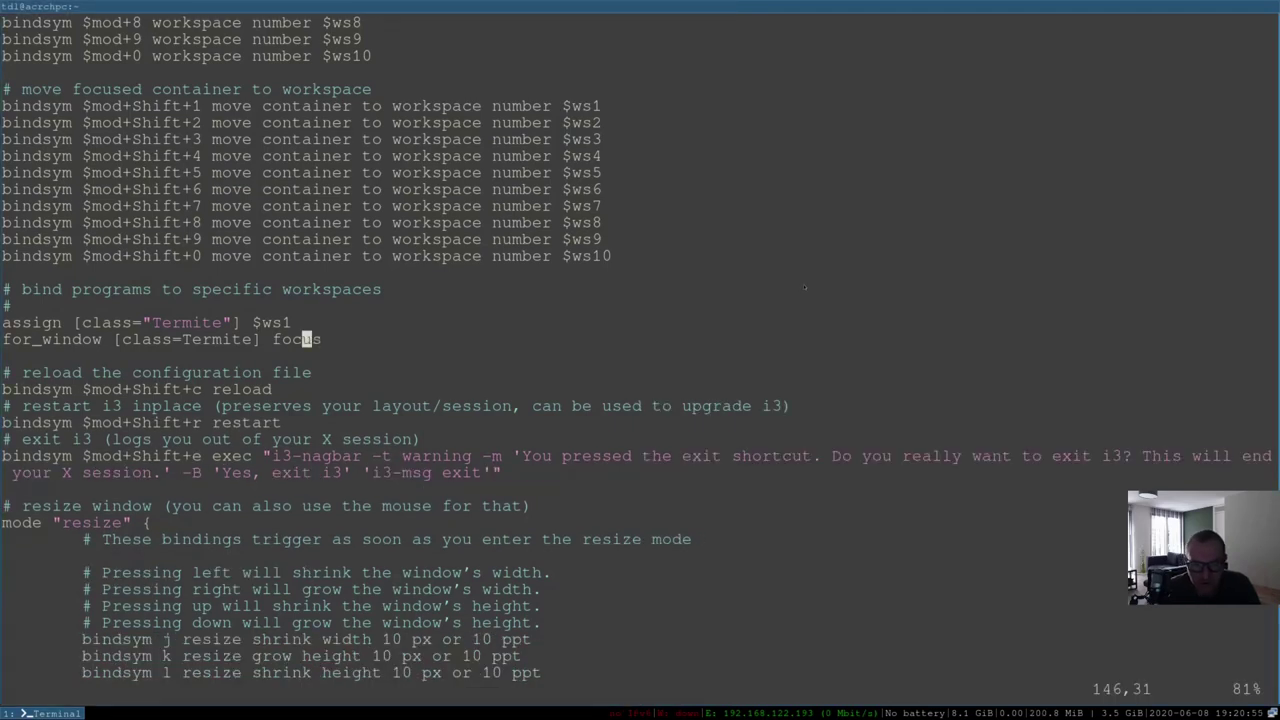
Visually select the Termite assign and for_window lines from the start of the assign line
key(k)
key(h)
key(h)
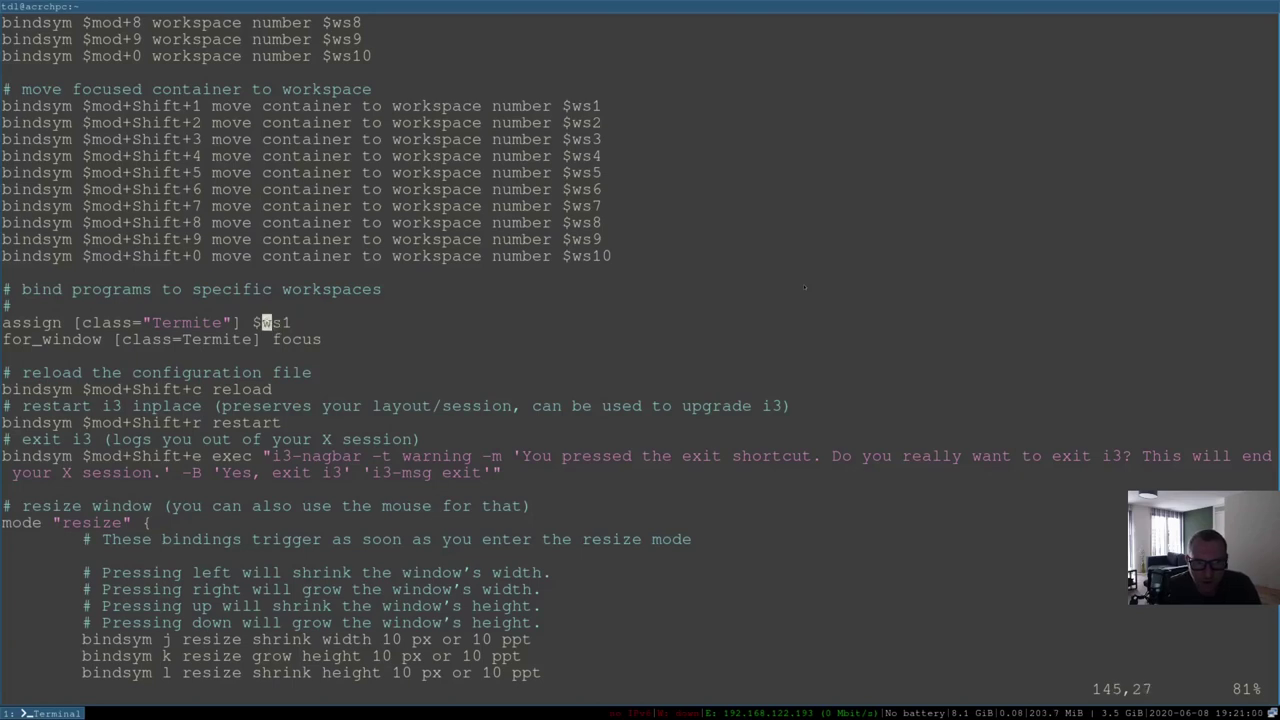
key(0)
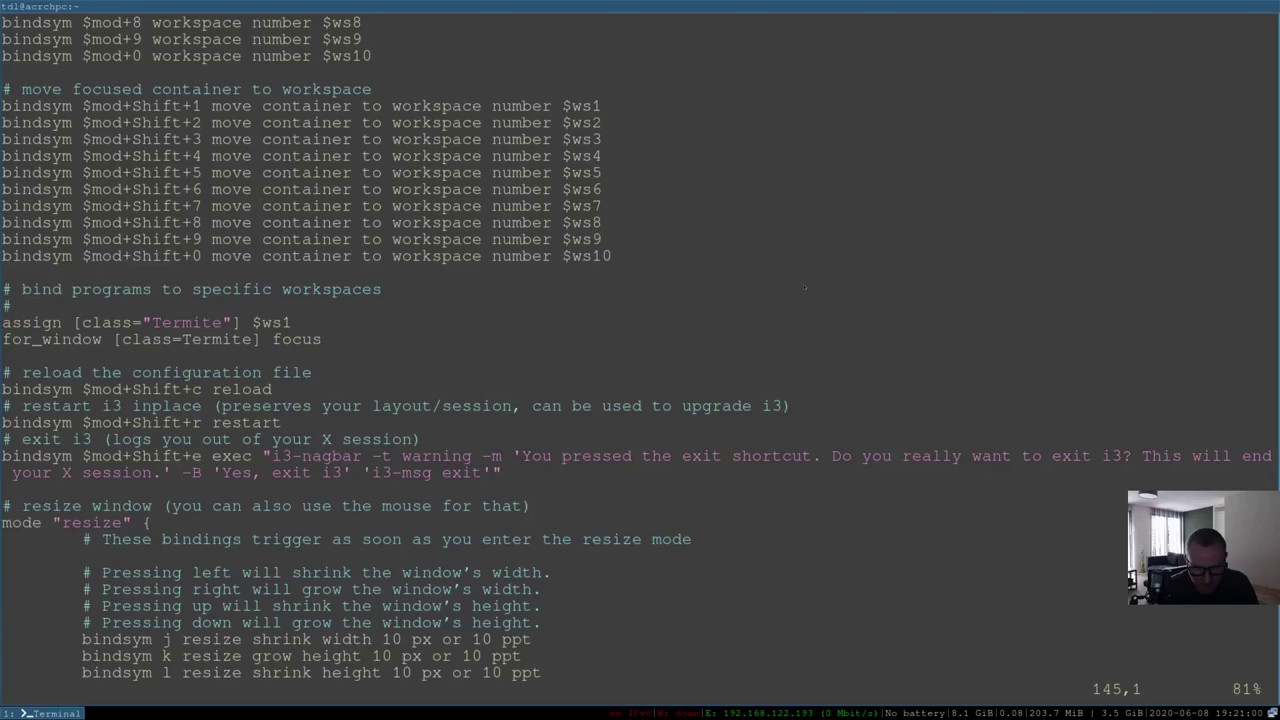
key(ctrl+v)
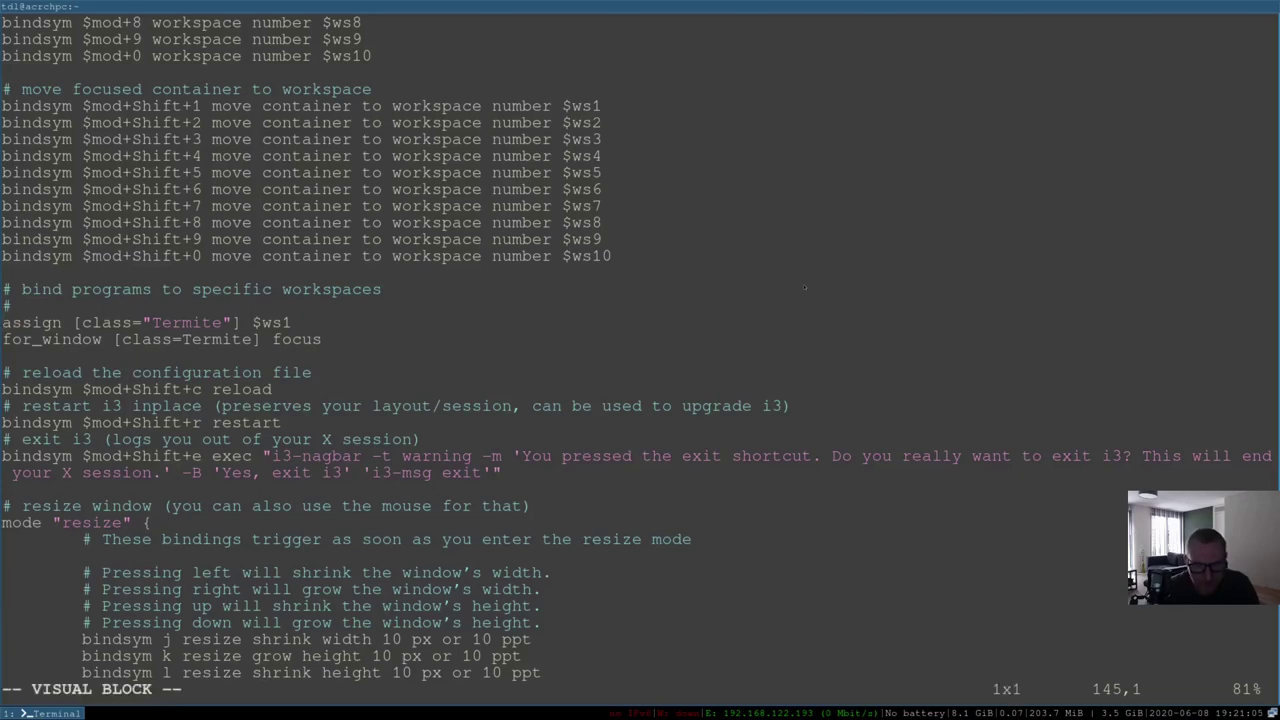
key(Escape)
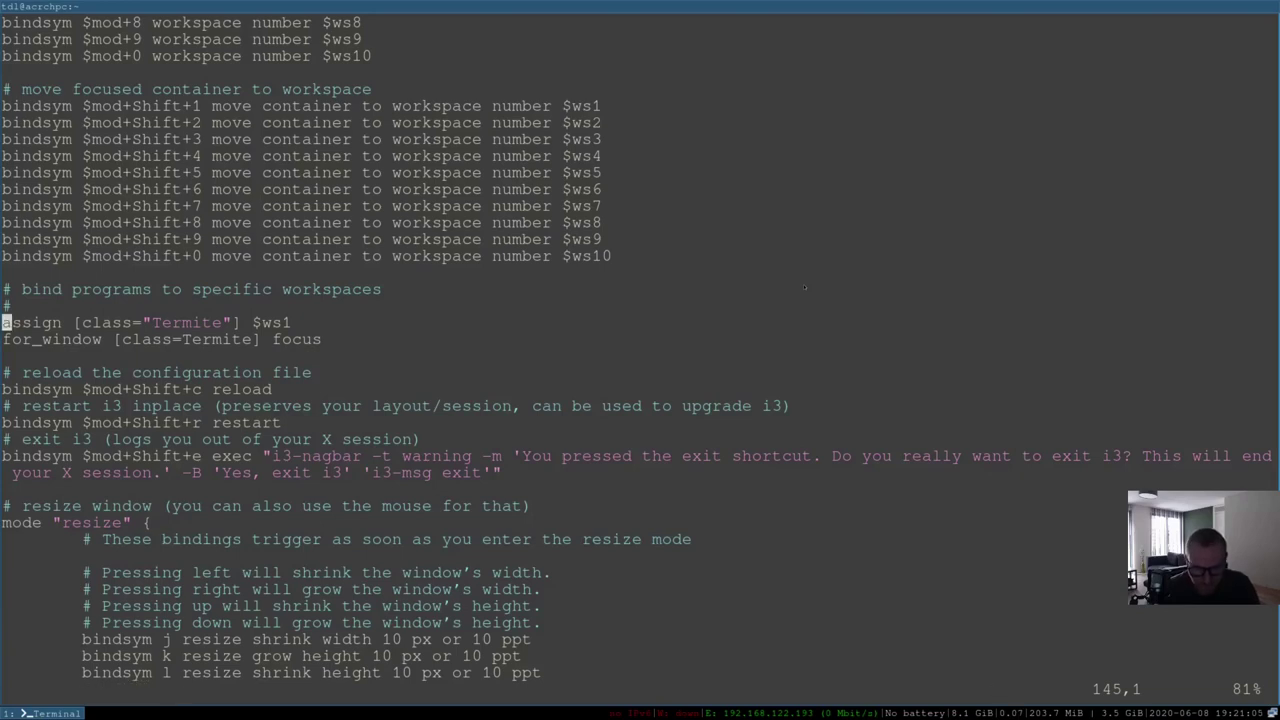
key(v)
key(j)
key(j)
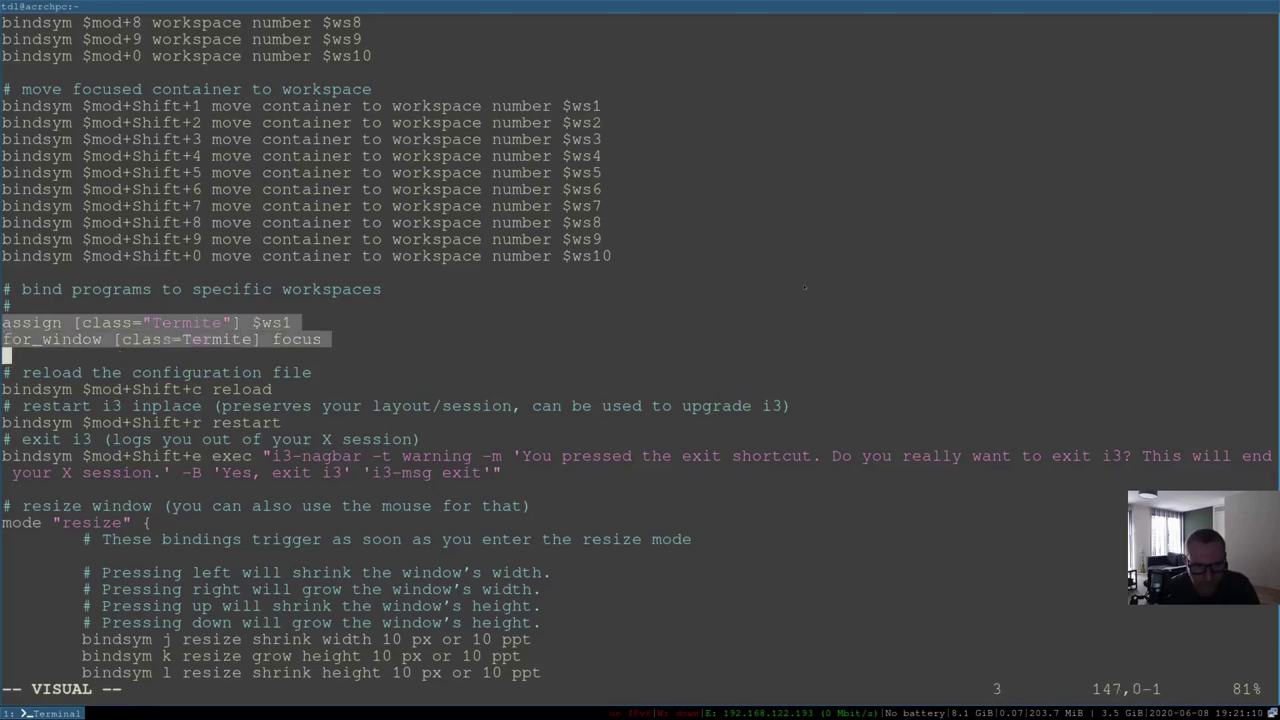
Yank the two Termite rules and paste a copy beneath the originals
key(y)
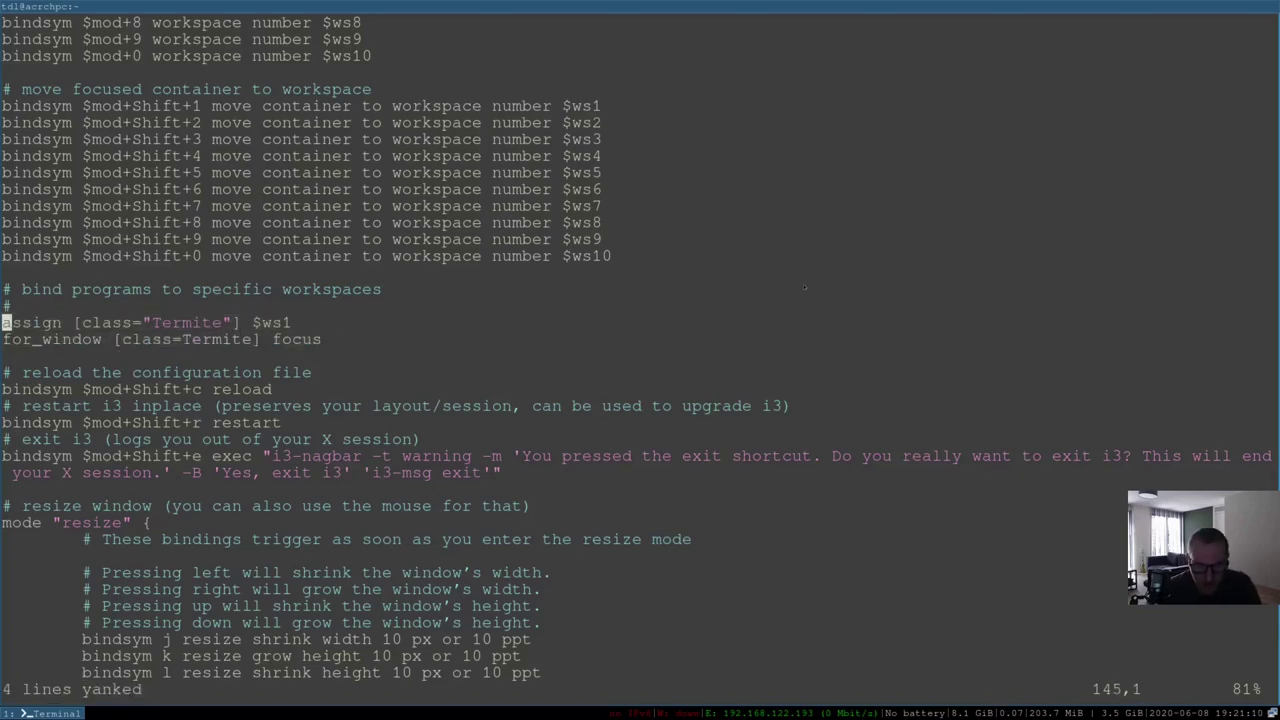
key(j)
key(j)
key(P)
key(l)
Replace Termite with 'firefox' in the copied assign rule and 'fiefox' in the focus rule
key(w)
key(w)
key(w)
key(w)
key(x)
key(x)
key(x)
key(x)
key(x)
key(x)
key(x)
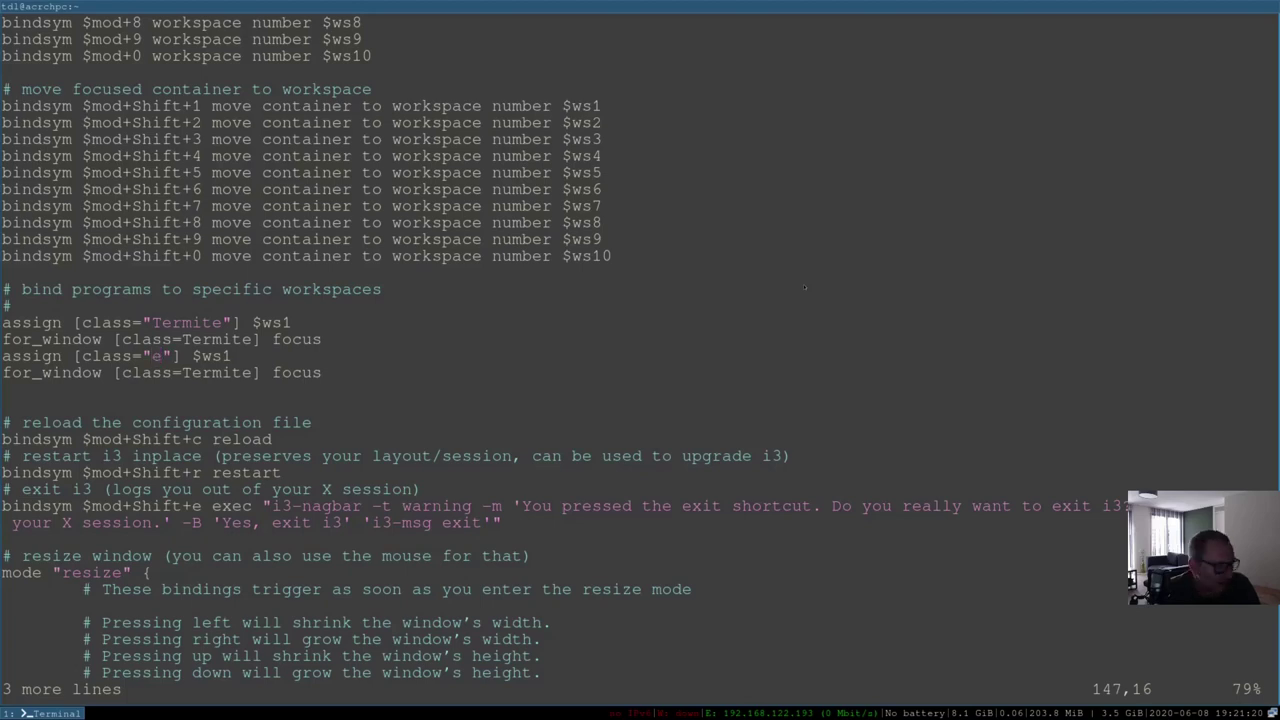
text(ifirefox)
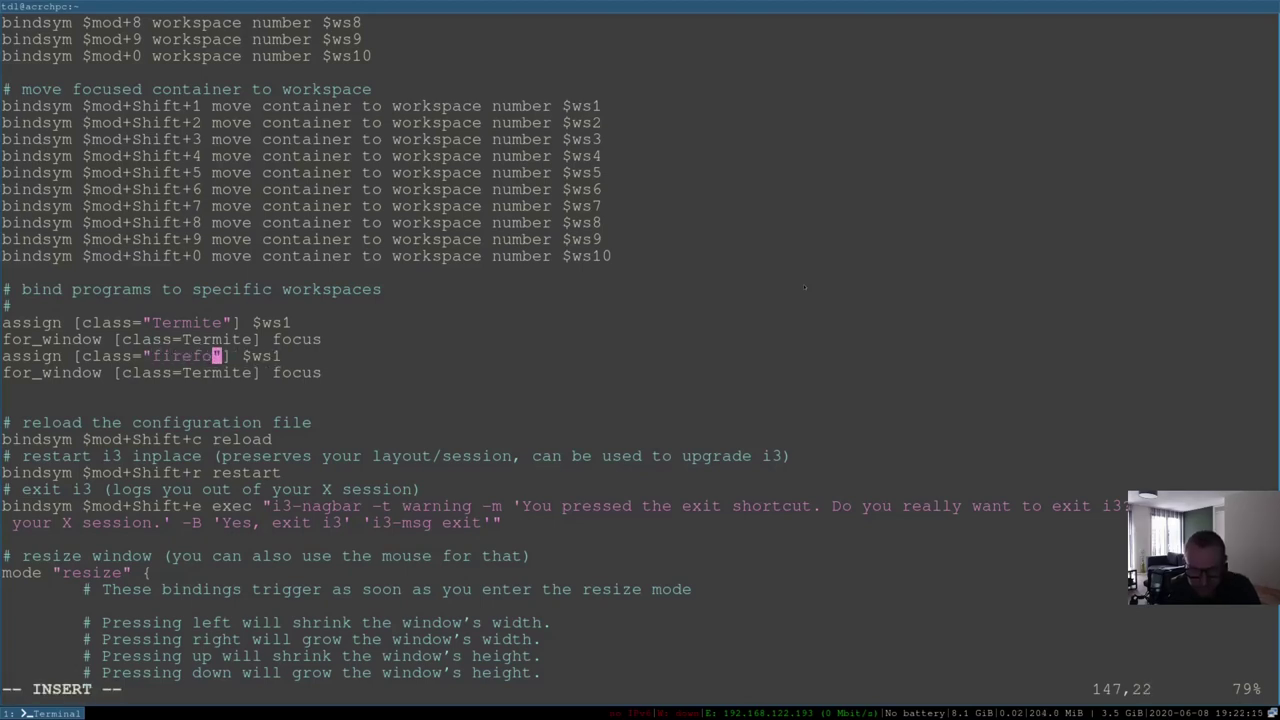
key(Down)
key(Left)
key(Left)
key(Left)
key(Left)
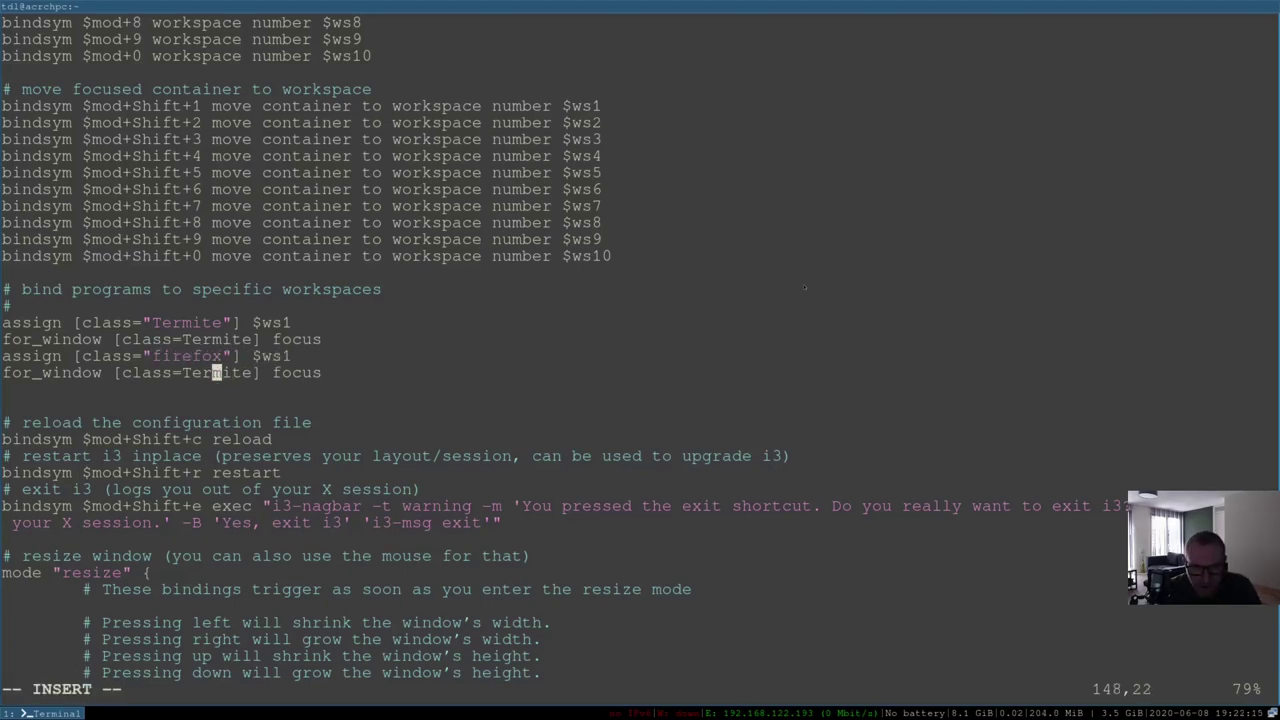
key(Delete)
key(Delete)
key(Delete)
key(Delete)
key(Delete)
key(Delete)
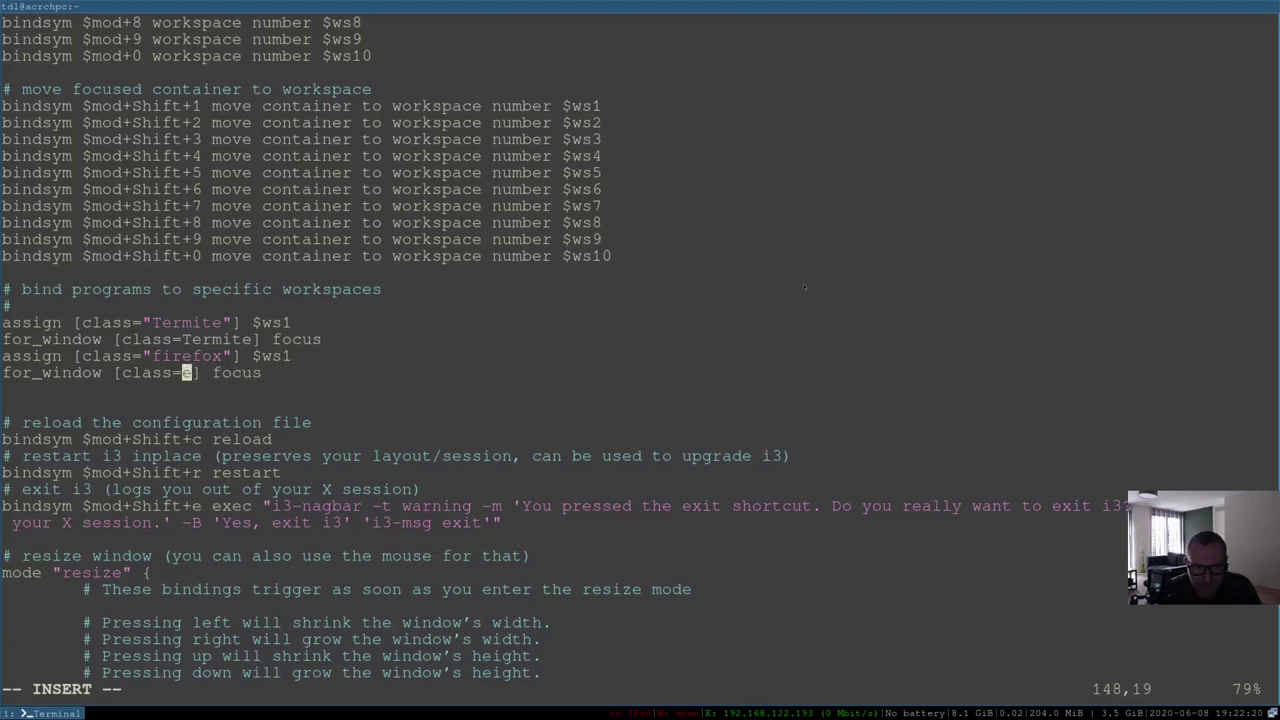
key(Delete)
text(fie)
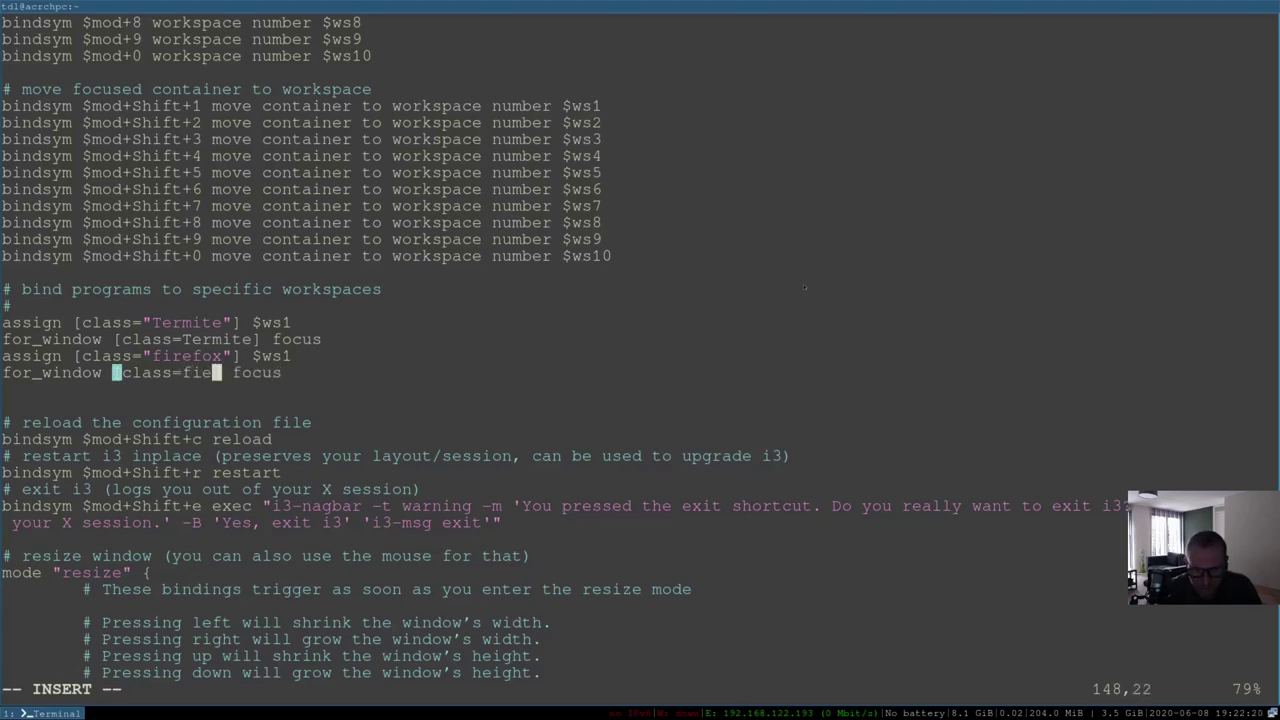
text(fox)
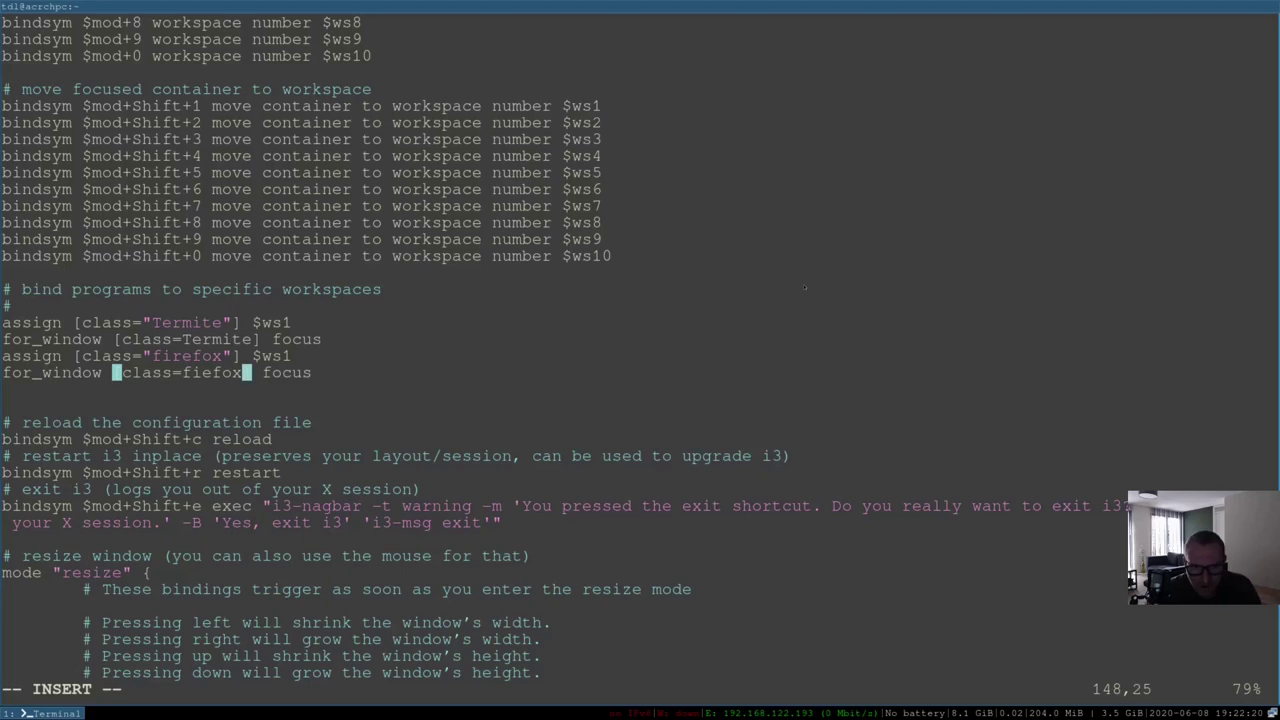
Change the copied assign rule's workspace from $ws1 to $ws2 and leave insert mode
key(Right)
key(Right)
key(Up)
key(Right)
key(Right)
key(Delete)
text(2)
key(Escape)
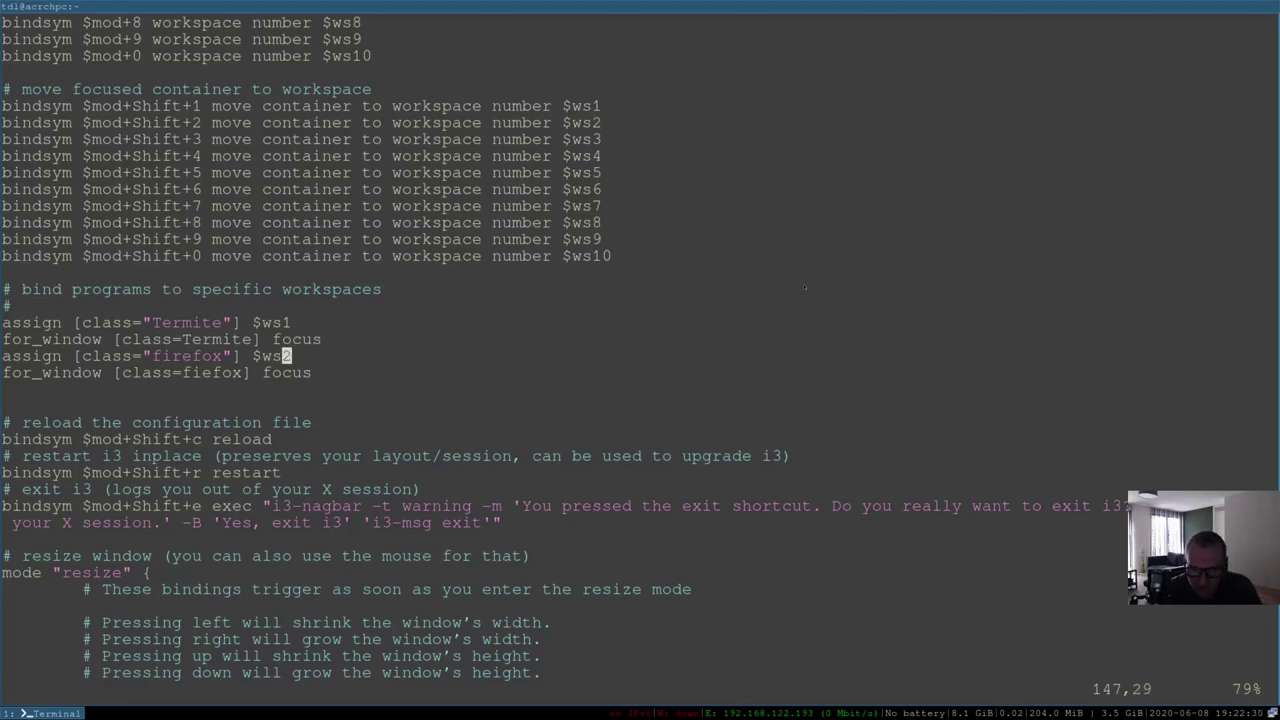
Save and quit the config with :wq, then close the extra terminal on workspace 1
text(:wq)
key(Return)
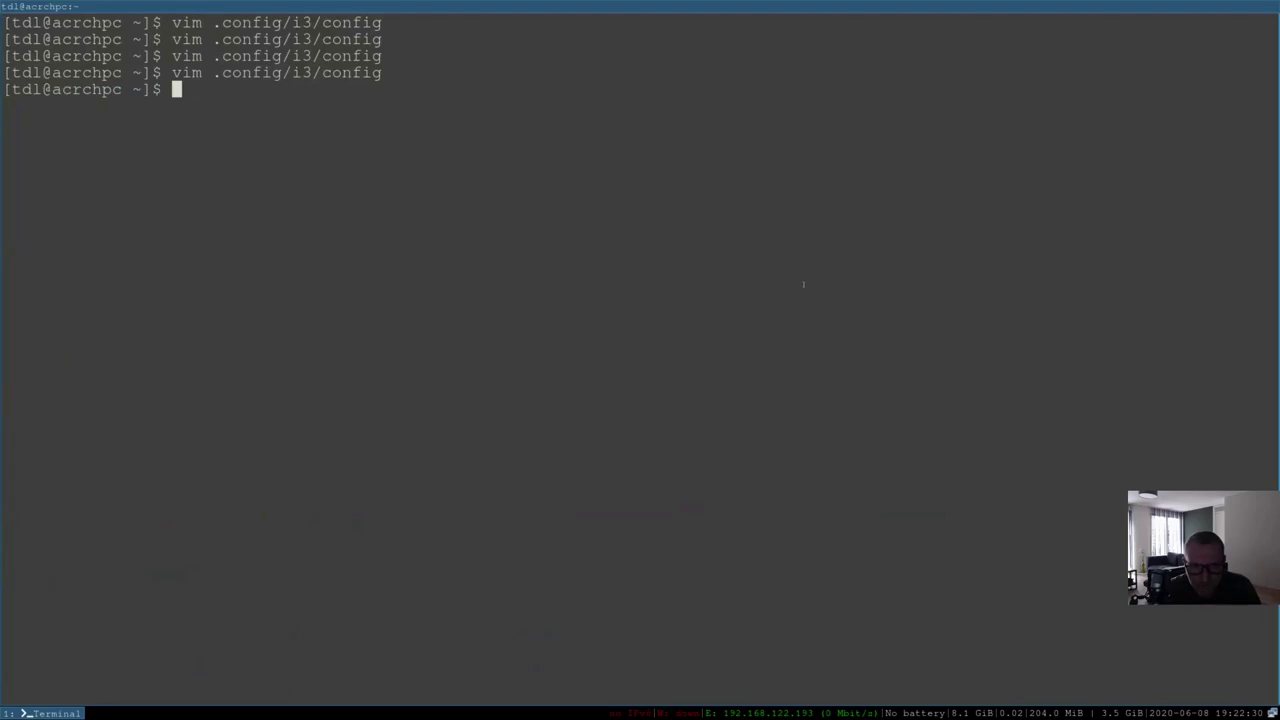
key(super+F2)
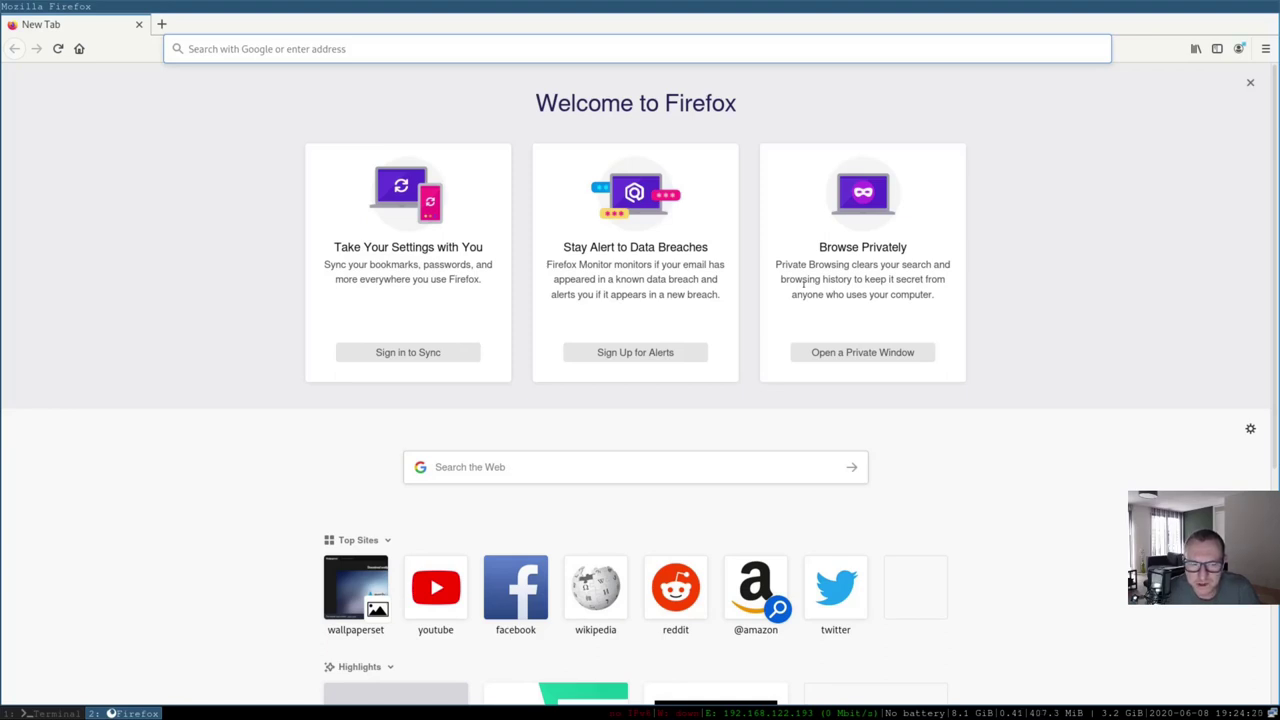
key(super+1)
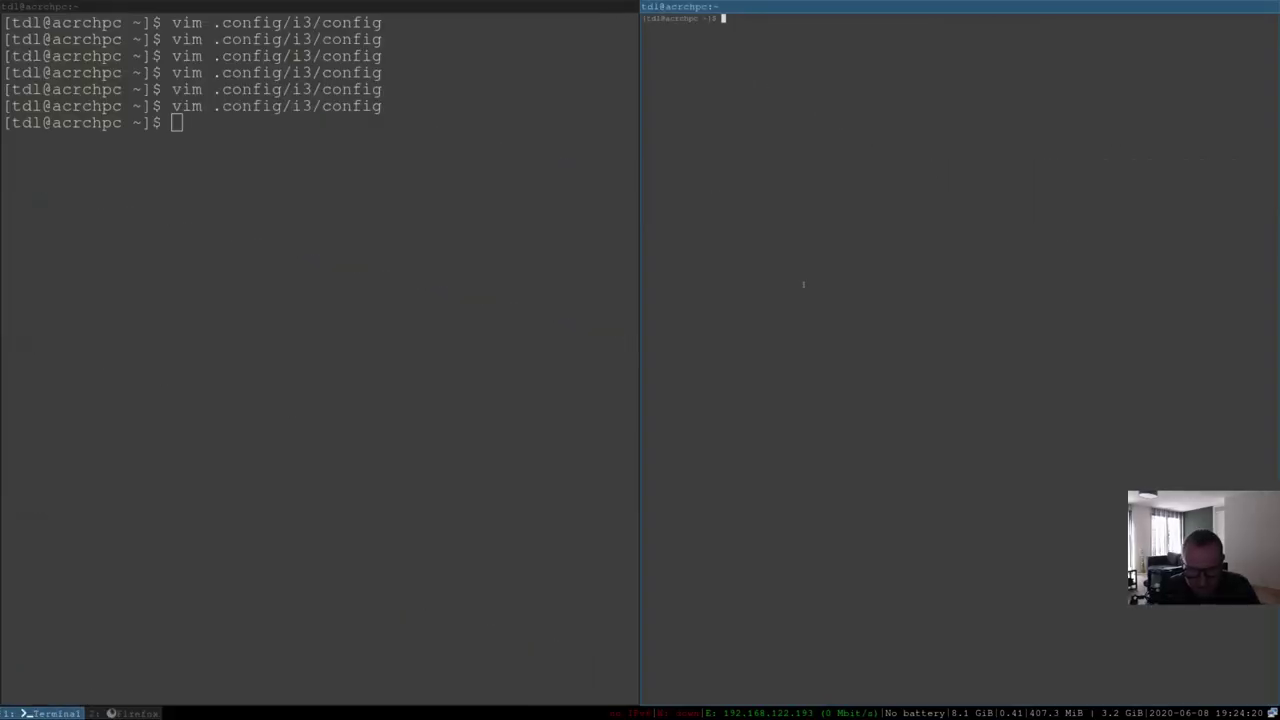
key(super+shift+q)
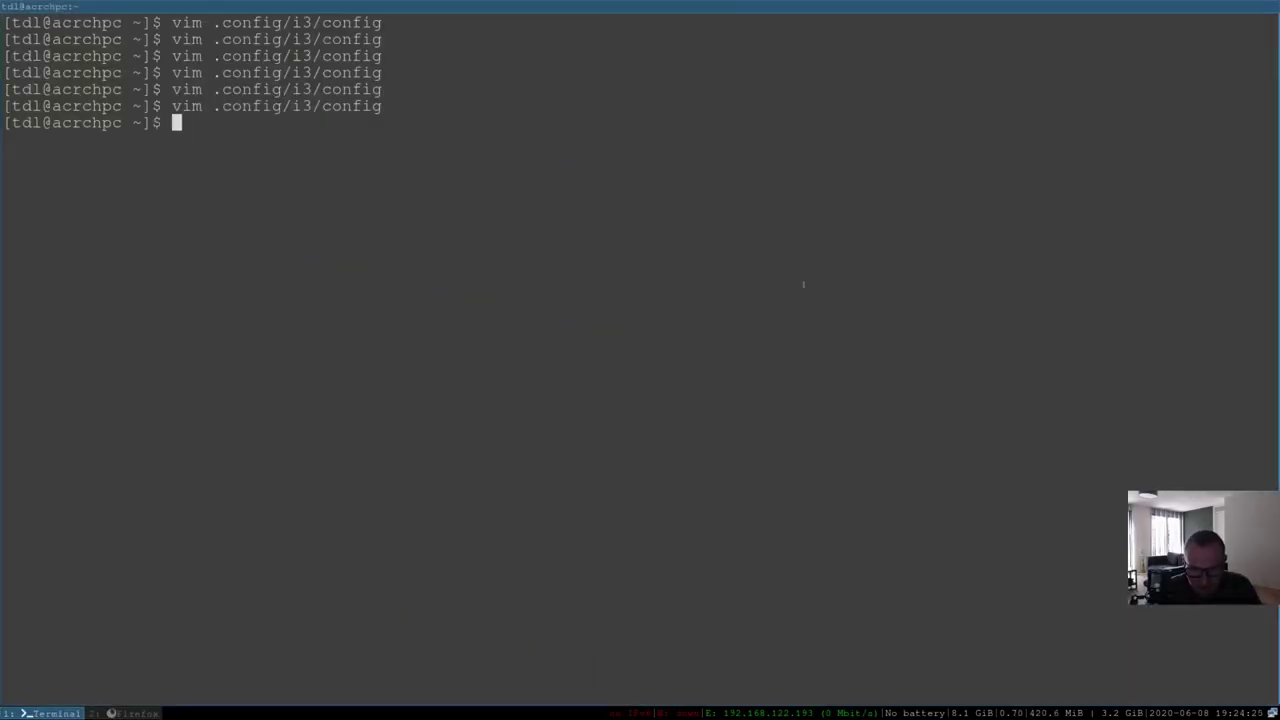
Launch Firefox from dmenu to confirm it opens on workspace 2, then close its windows
key(super+d)
text(fire)
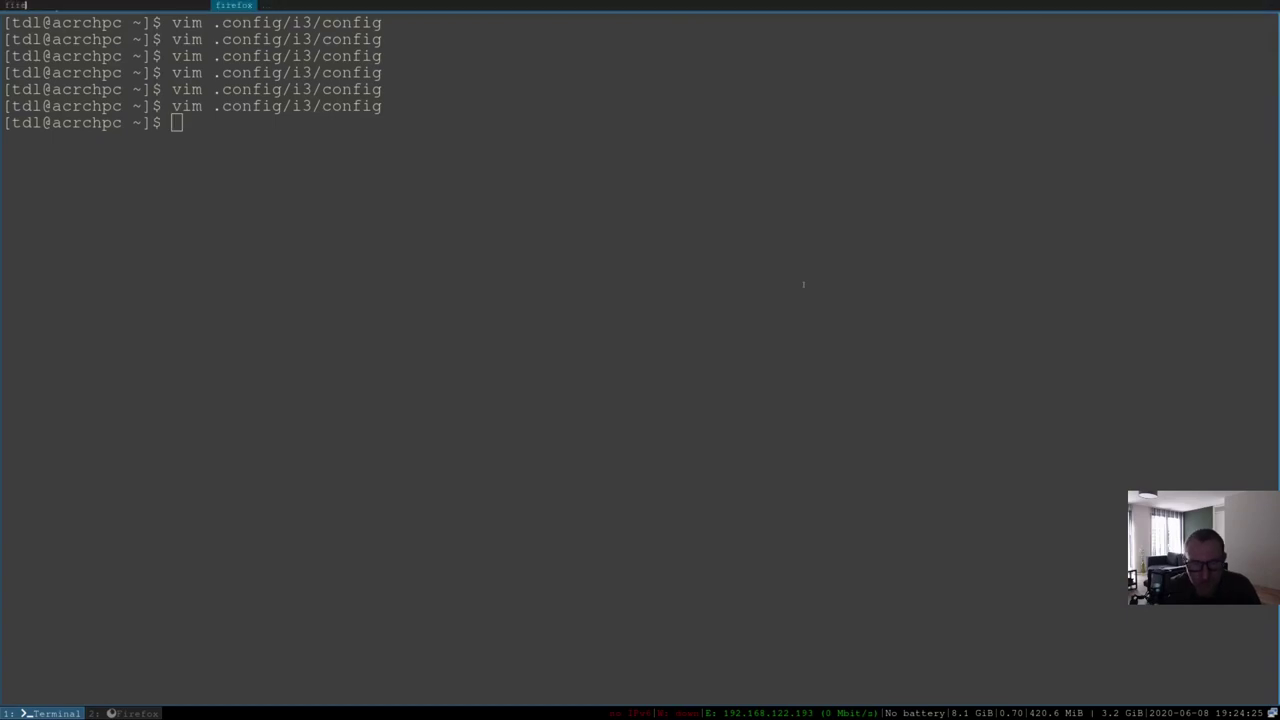
key(Return)
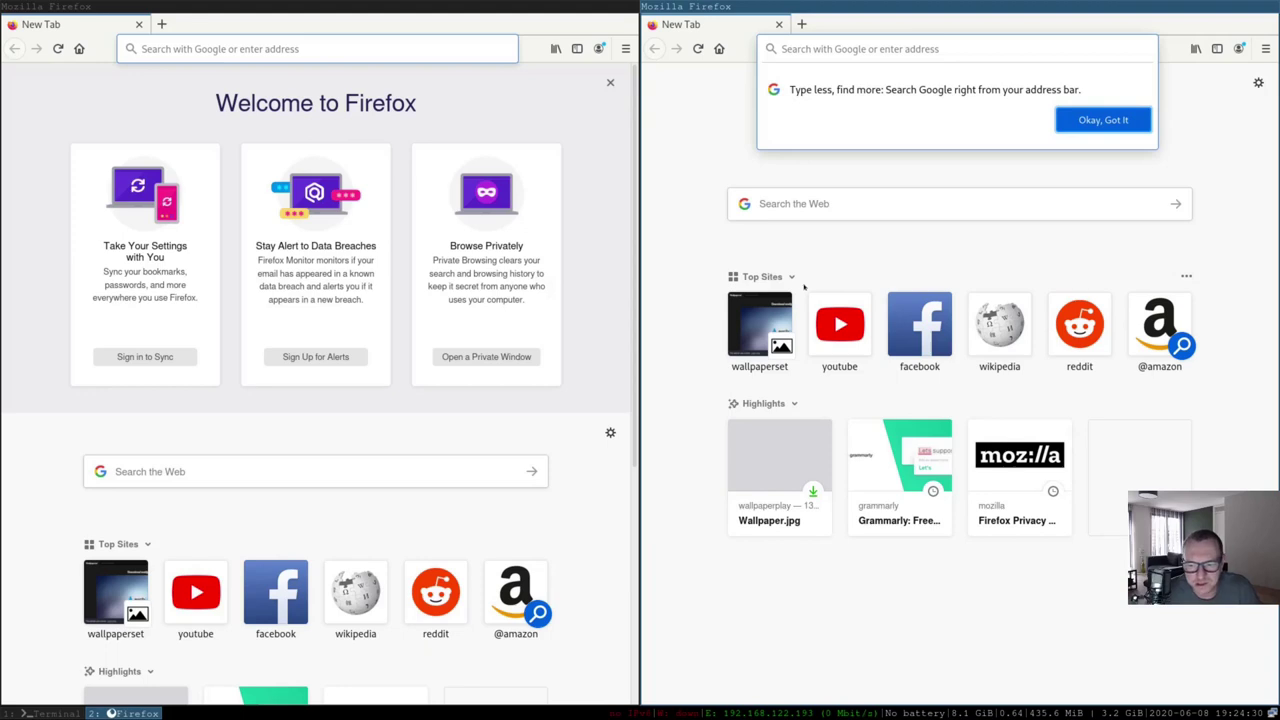
key(super+shift+q)
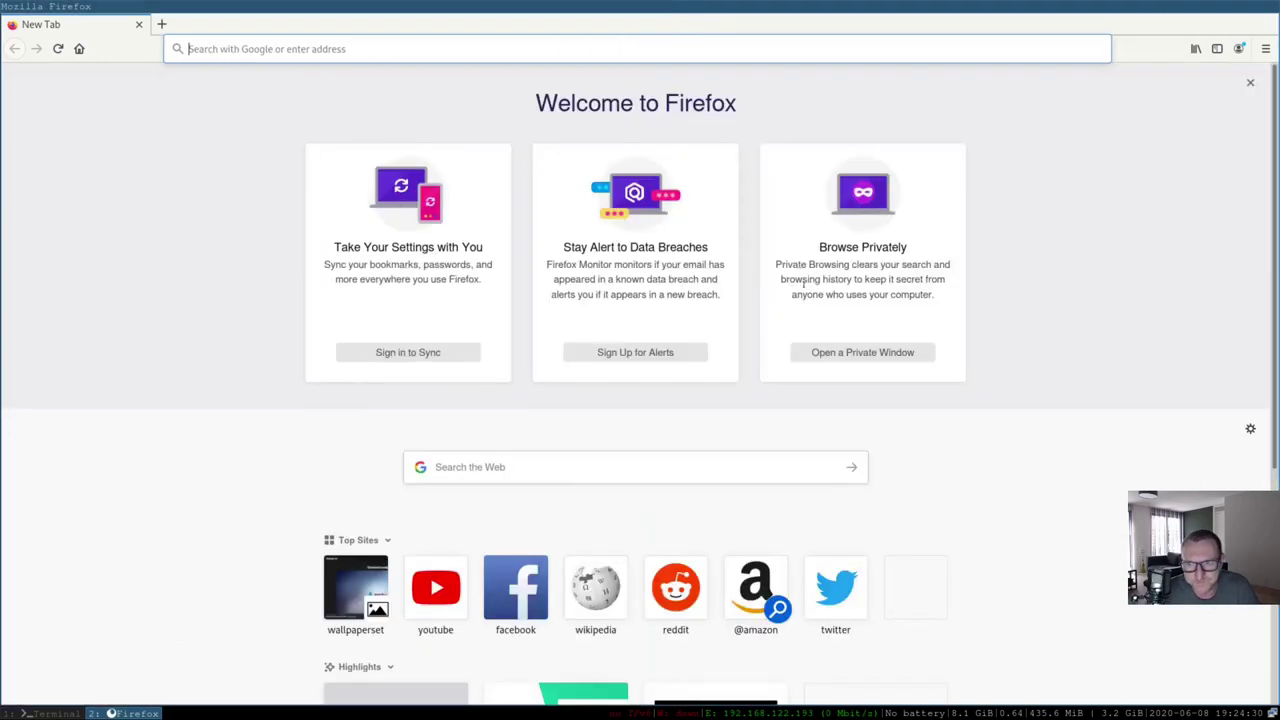
key(super+shift+q)
Return to workspace 1 and reopen the i3 config in Vim
key(super+1)
key(Up)
key(Return)
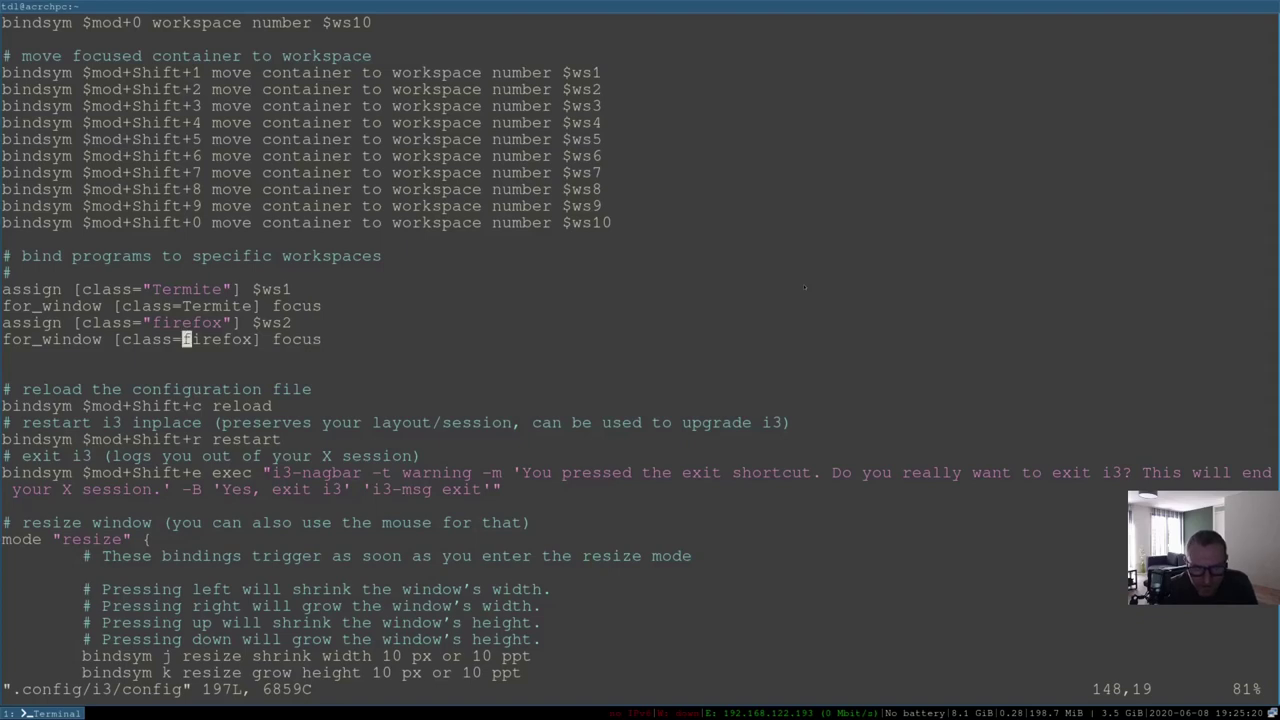
Add a '# start applications' comment at the end of the config, below the i3lock line
key(shift+g)
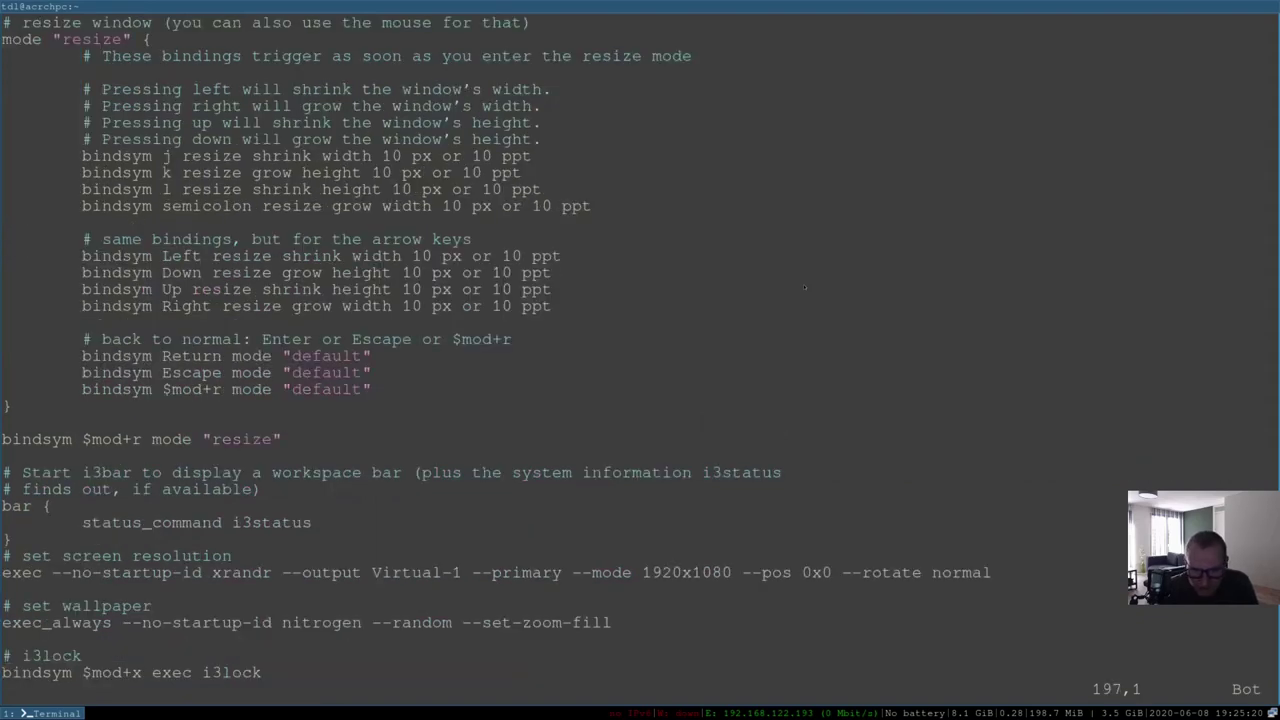
key(dollar)
key(a)
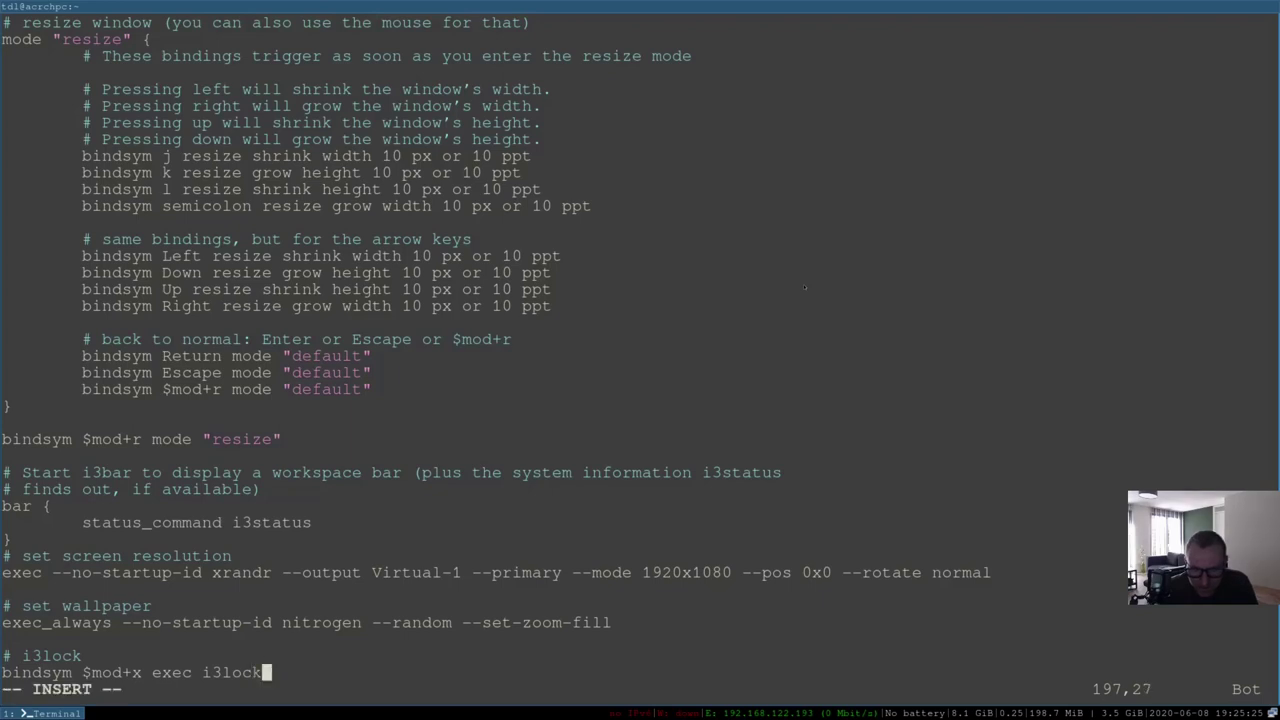
key(Return)
key(Return)
text(# sta)
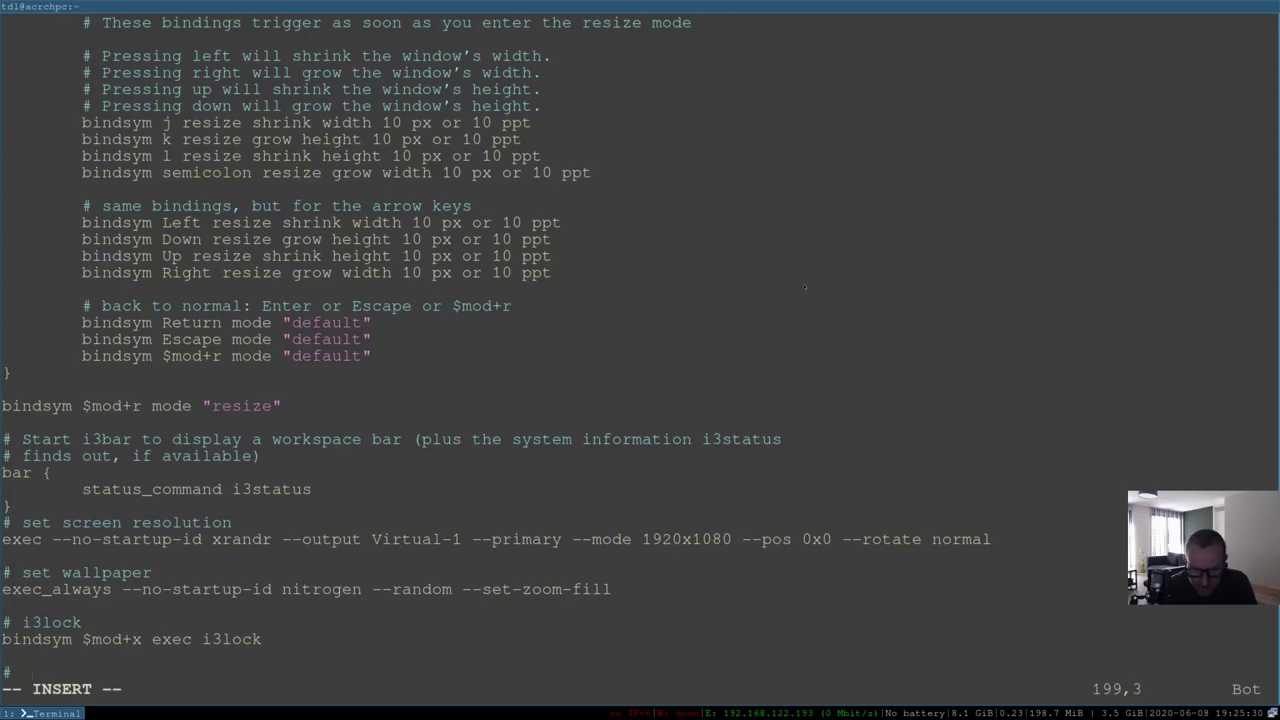
text(rt applaica)
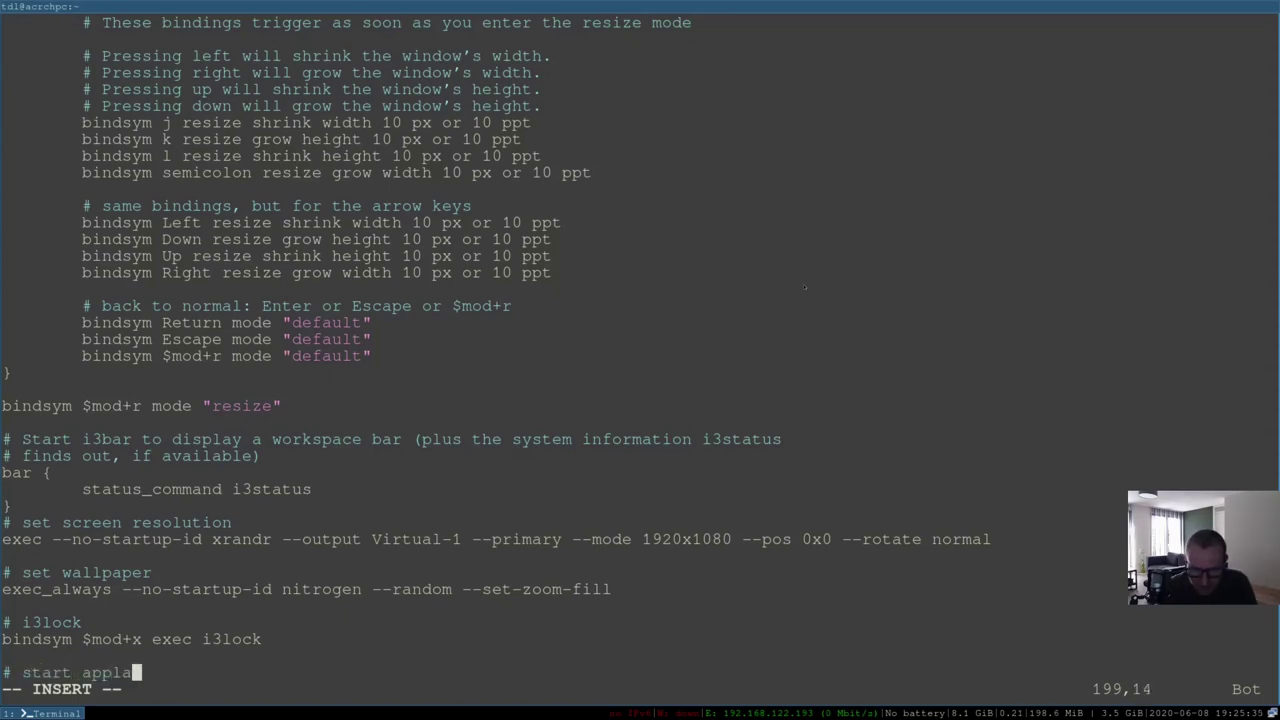
key(BackSpace)
key(BackSpace)
key(BackSpace)
key(BackSpace)
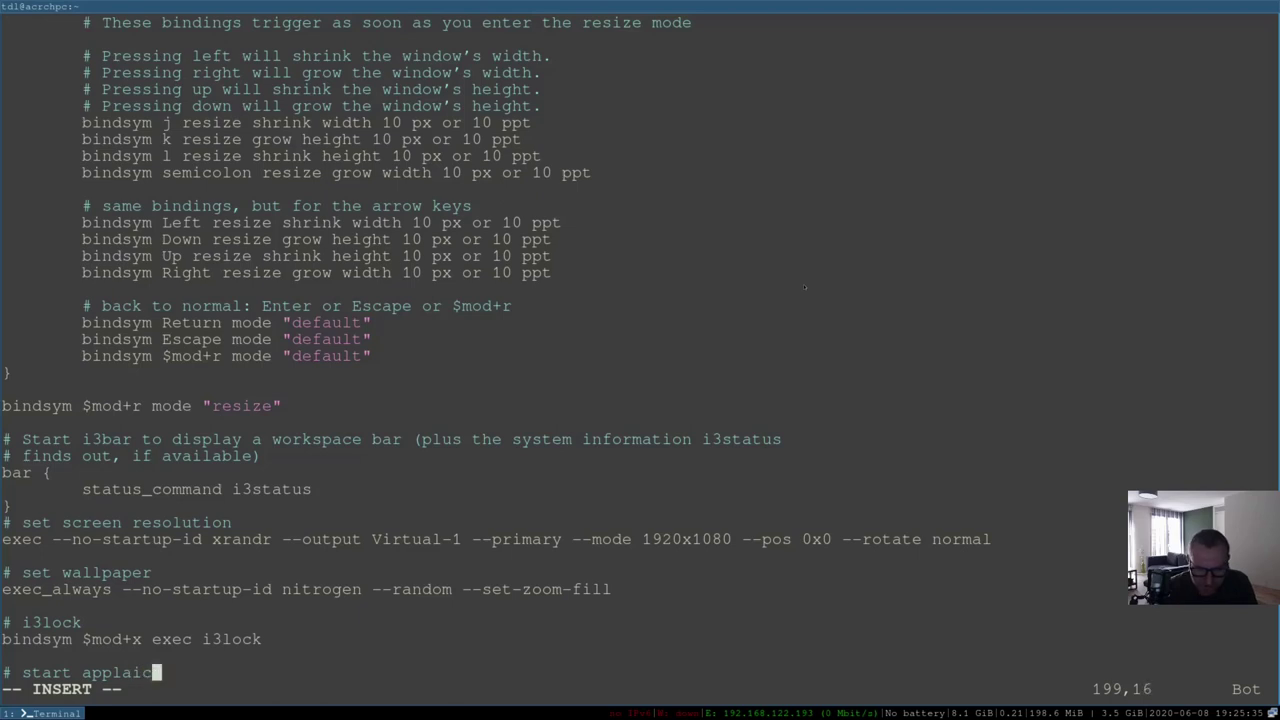
text(icatio)
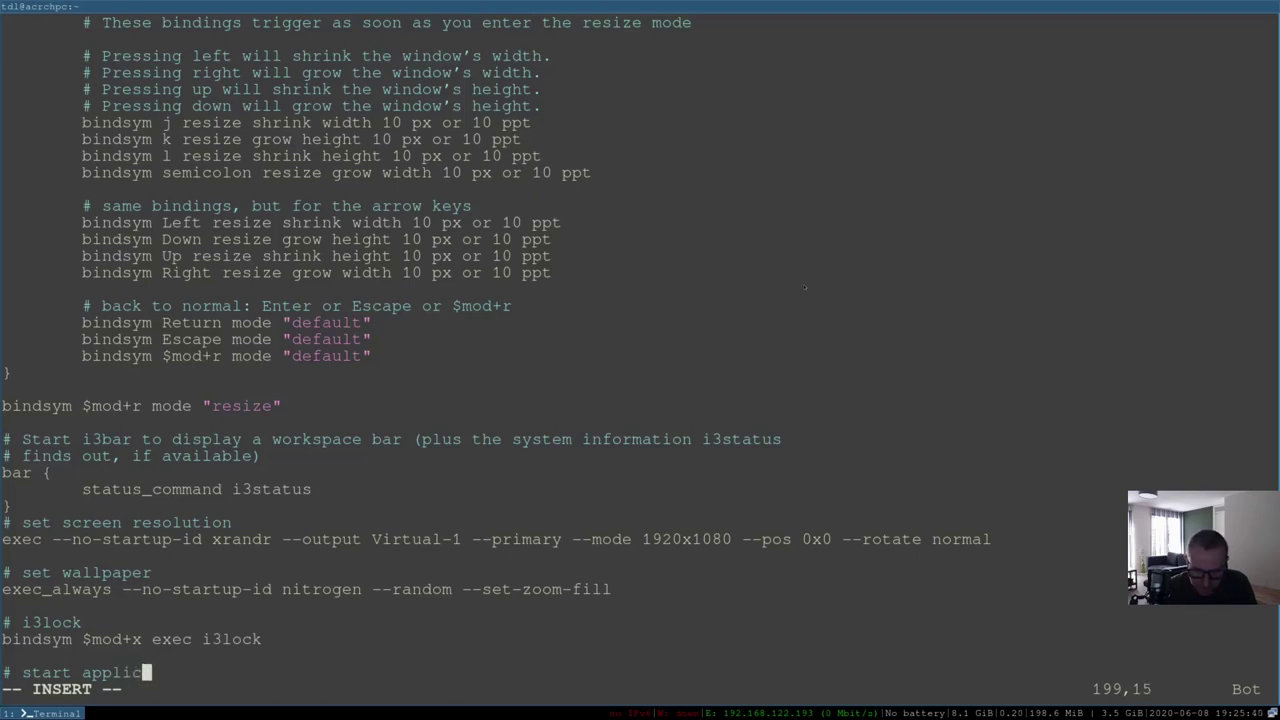
text(ns)
key(BackSpace)
key(BackSpace)
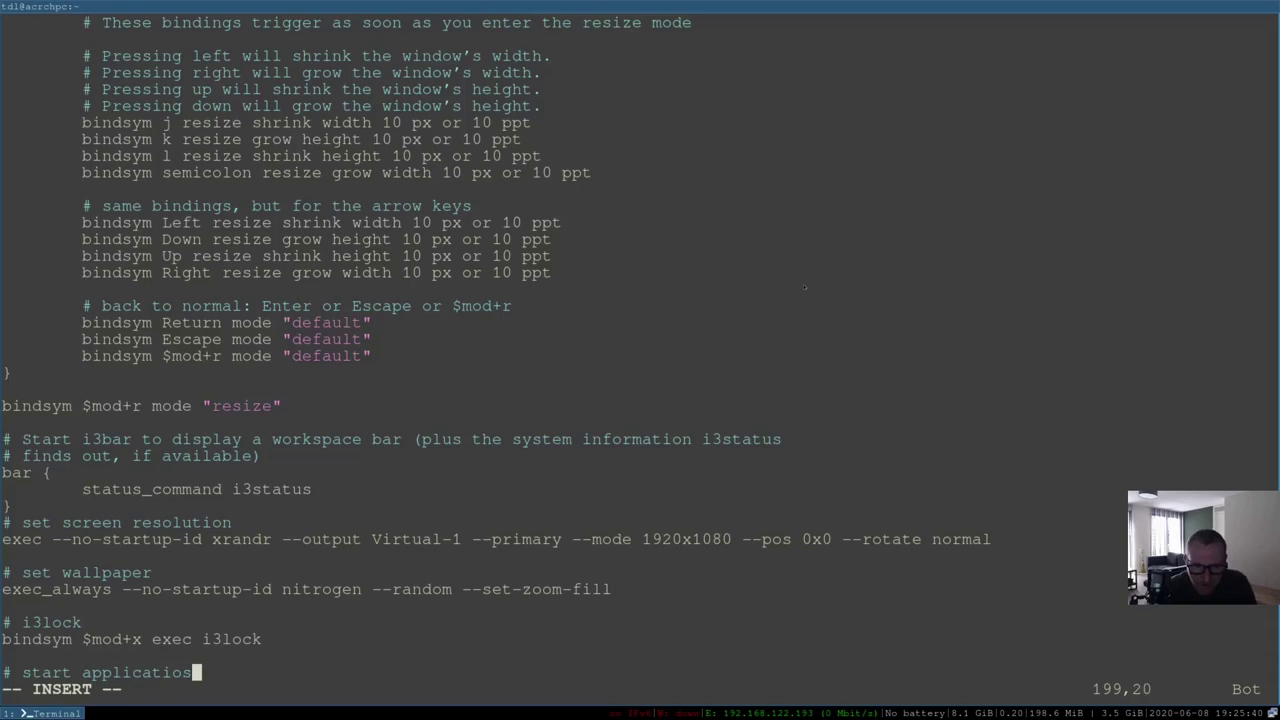
text(n)
key(BackSpace)
text(ns)
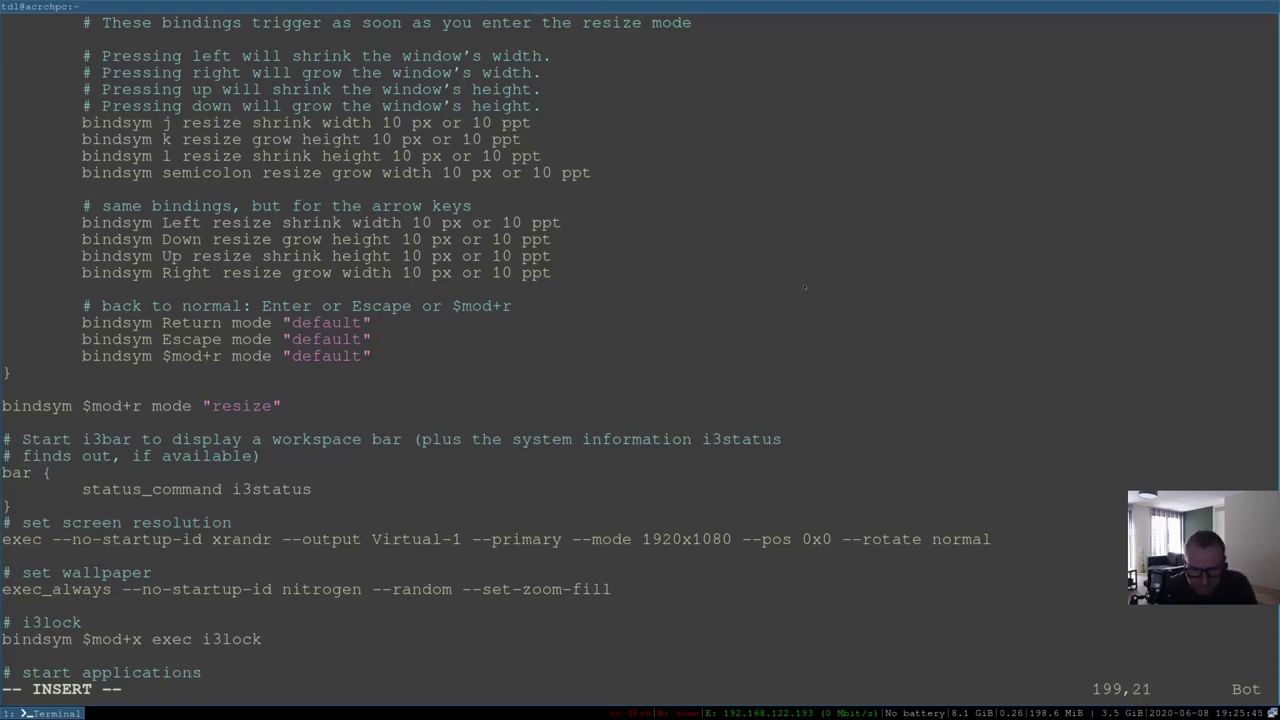
Add 'bindsym $mod+w exec "/usr/bin/firefox"' beneath it and save with :wq
key(Return)
key(BackSpace)
key(BackSpace)
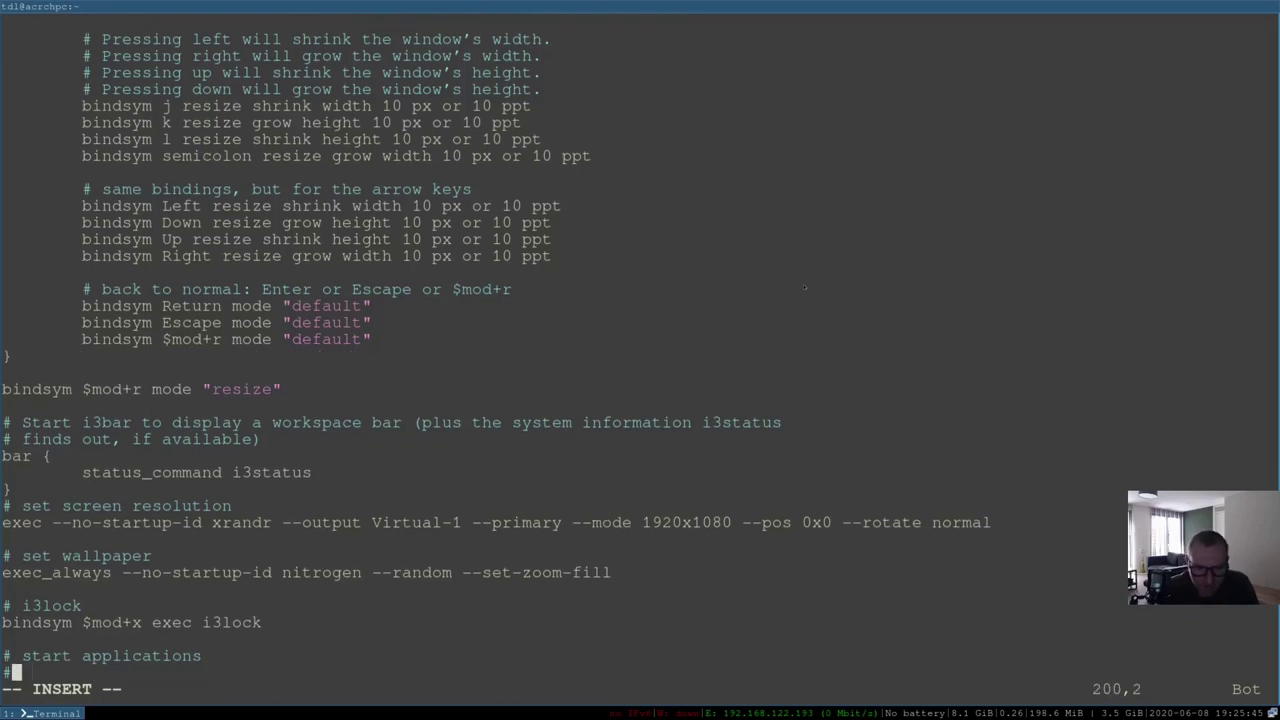
text(bindsy)
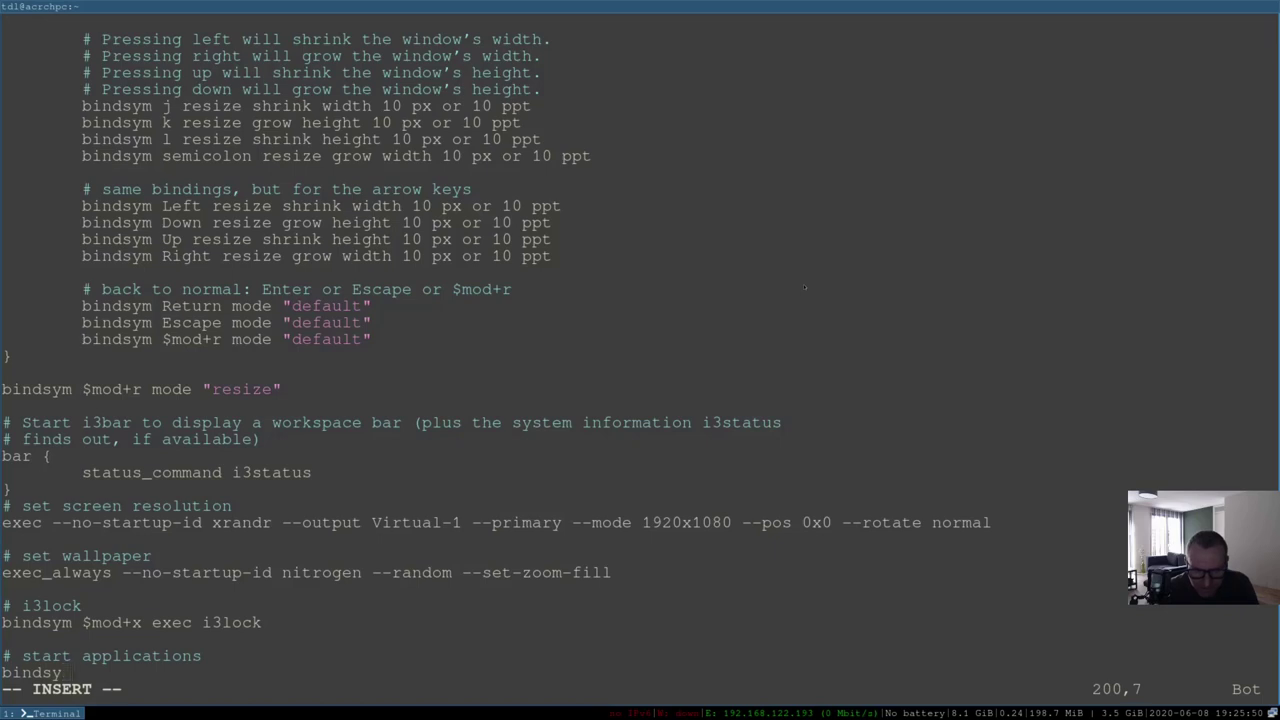
text(m $)
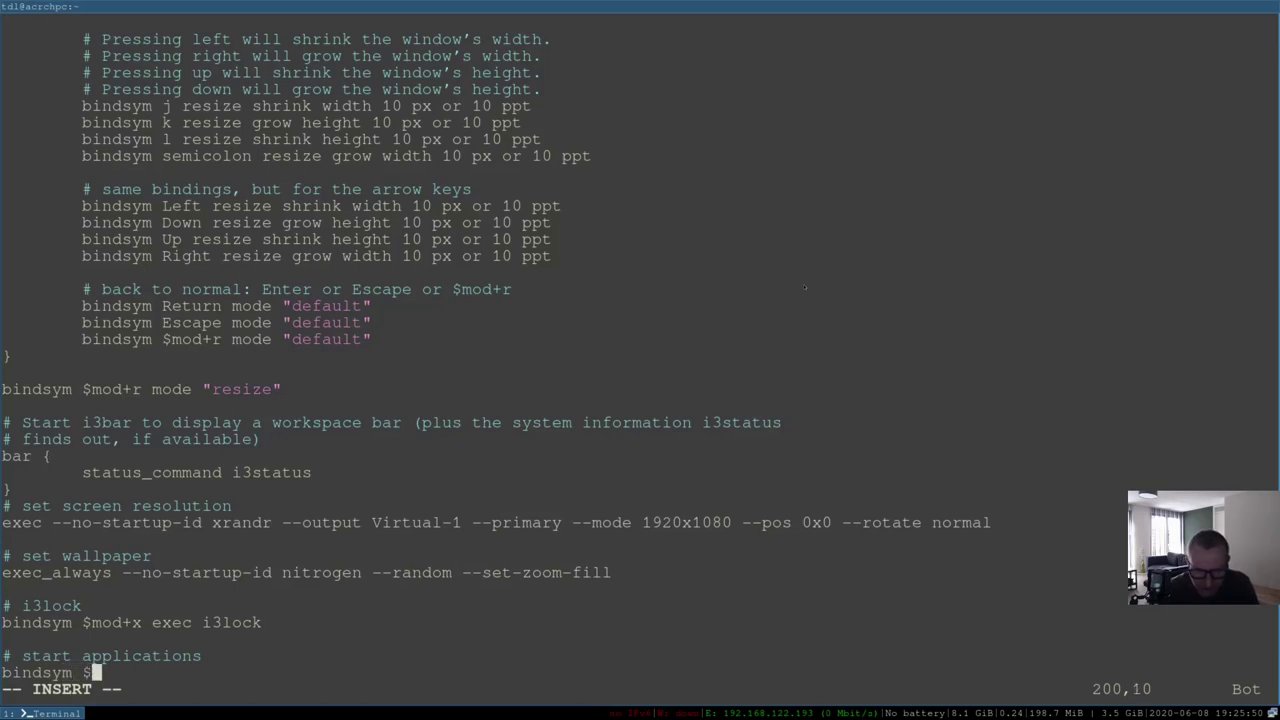
text(mod)
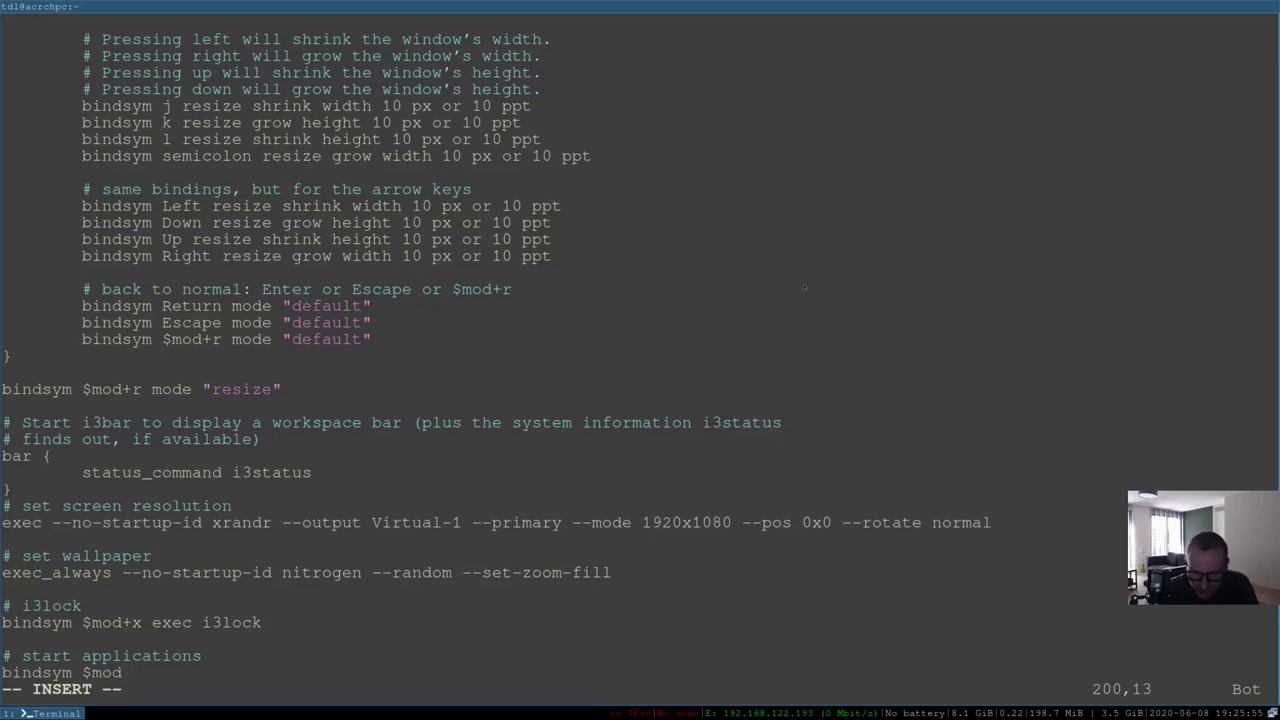
text(+w)
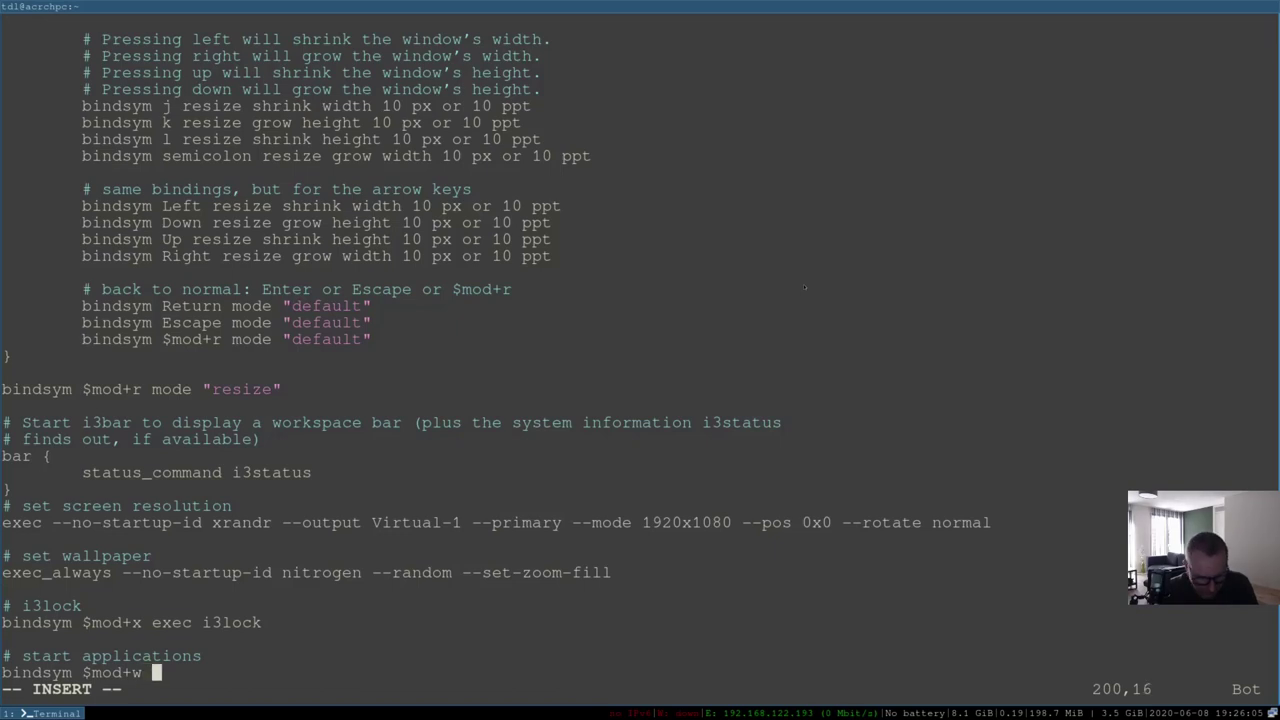
text(exe)
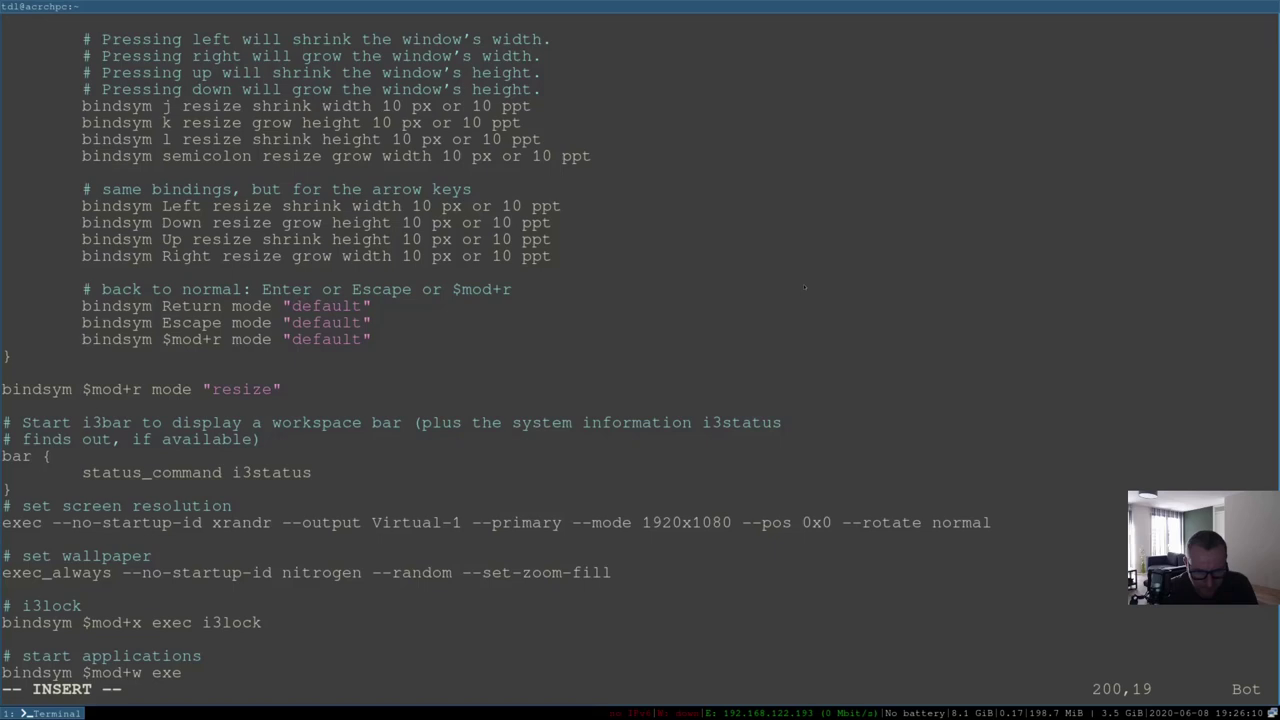
text(c ")
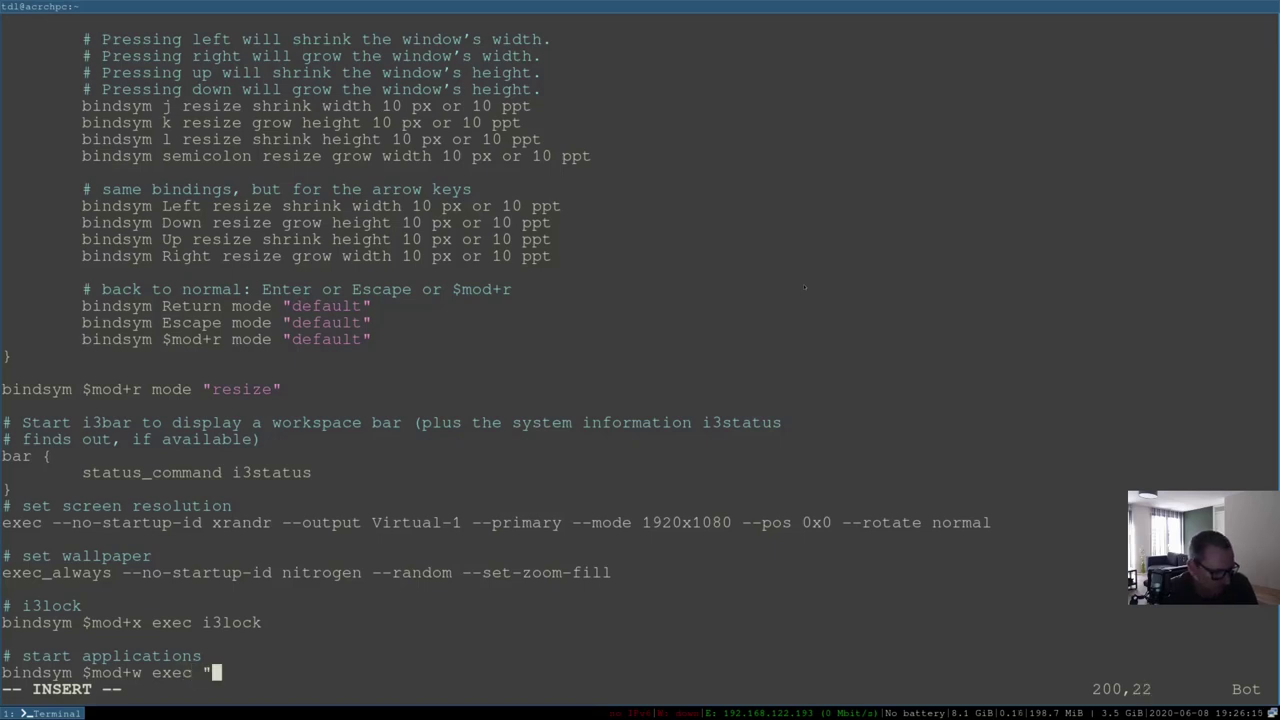
text(/usr/)
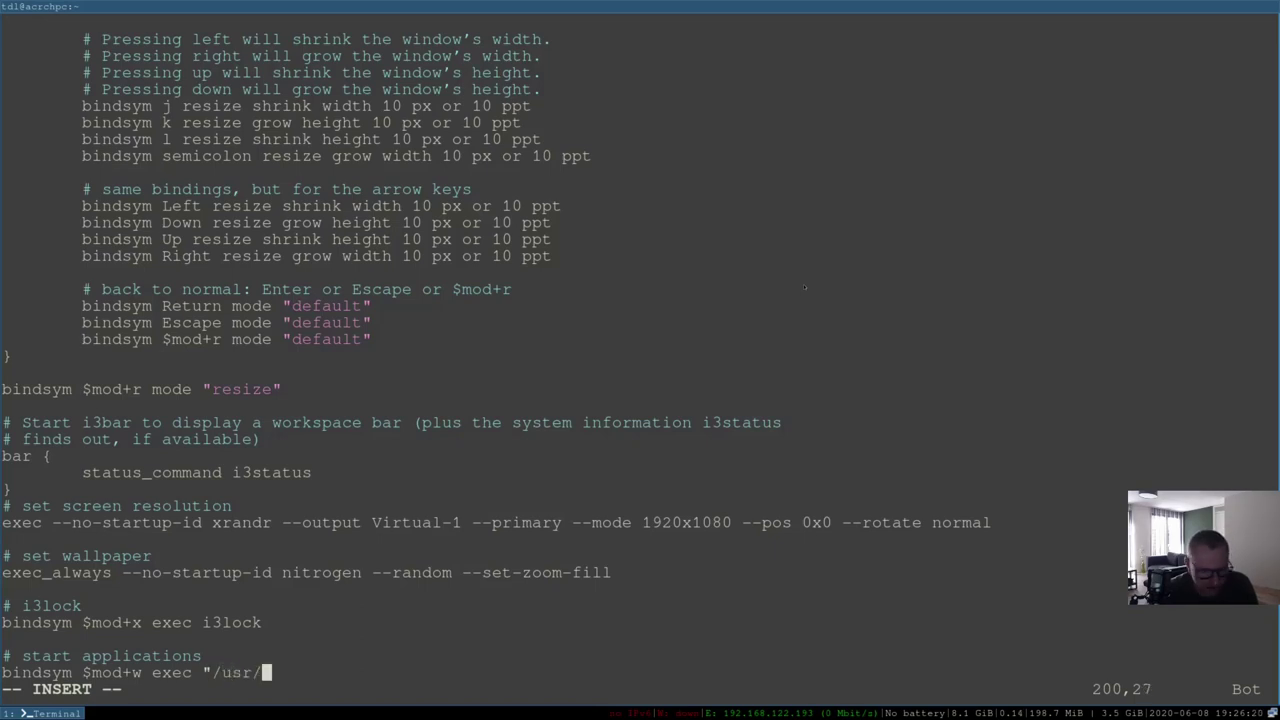
text(bin)
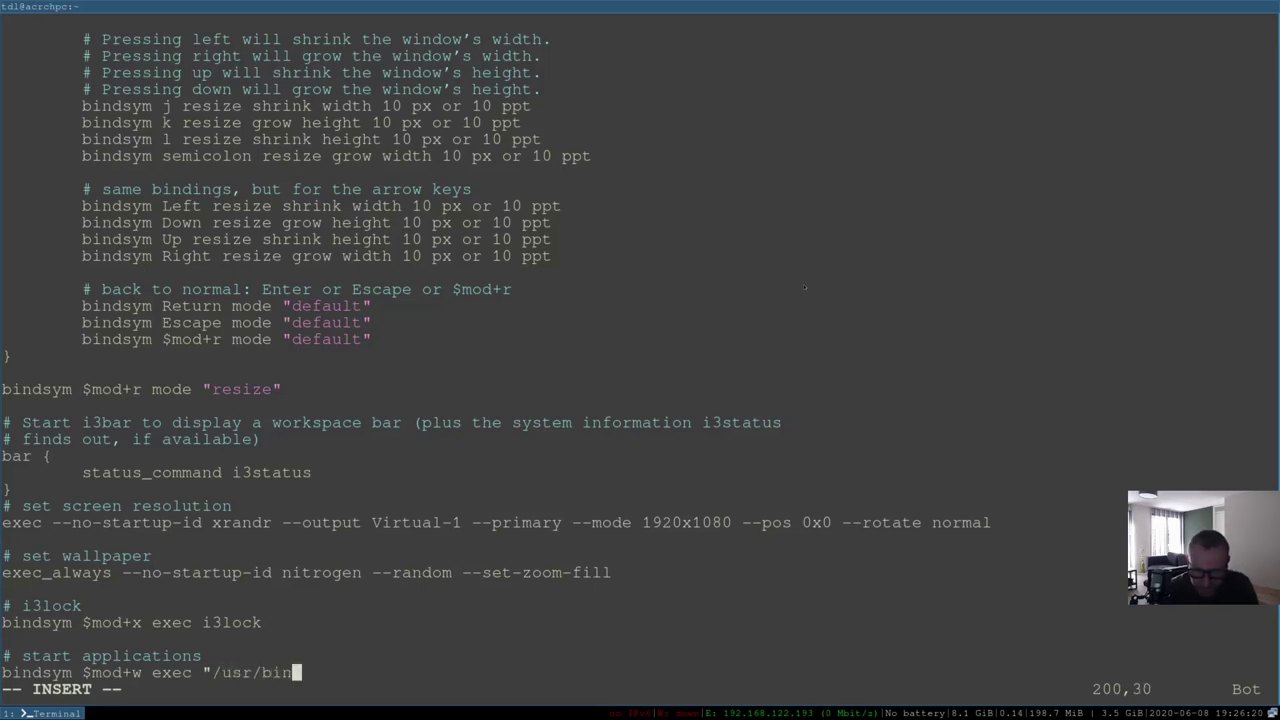
text(/firefox")
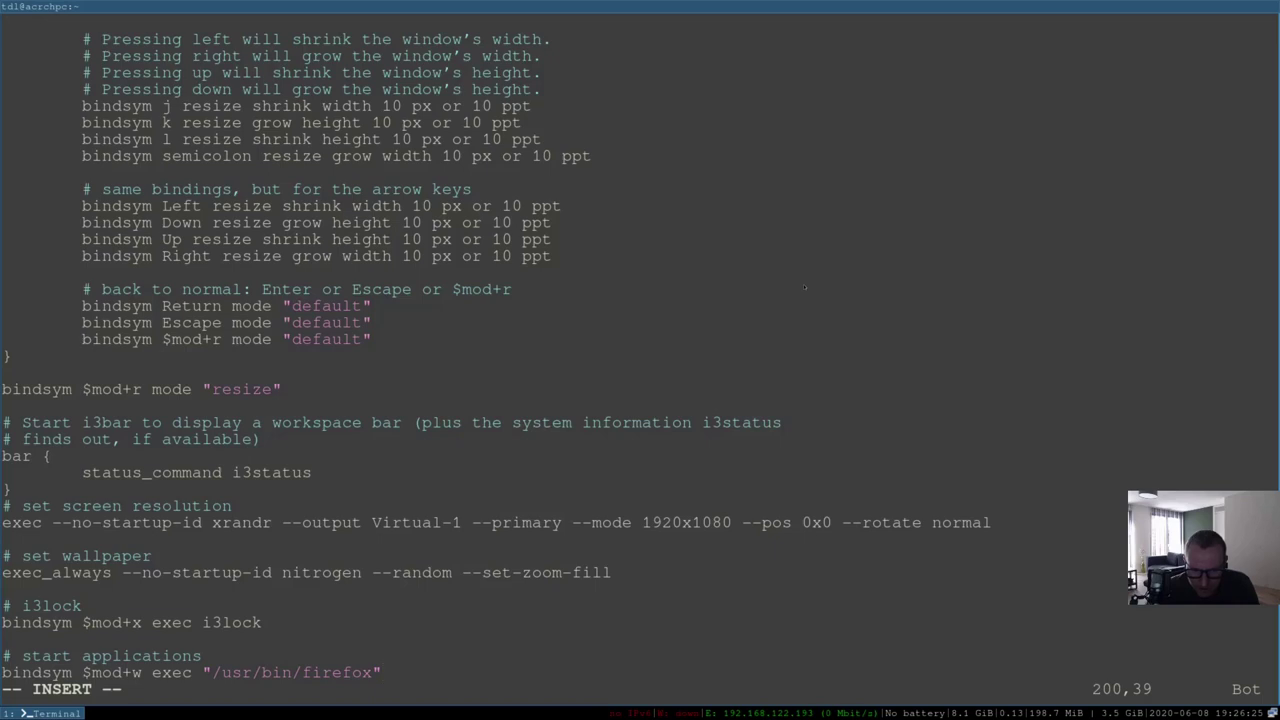
key(Escape)
text(:wq)
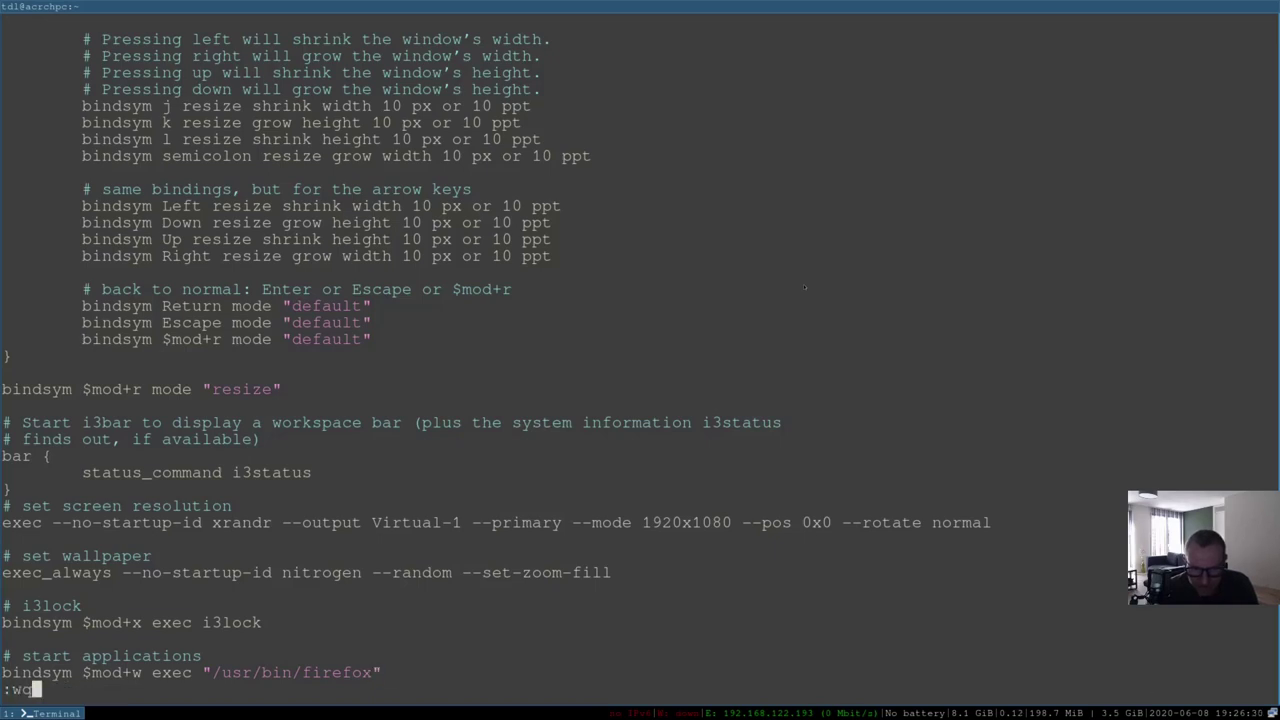
key(Return)
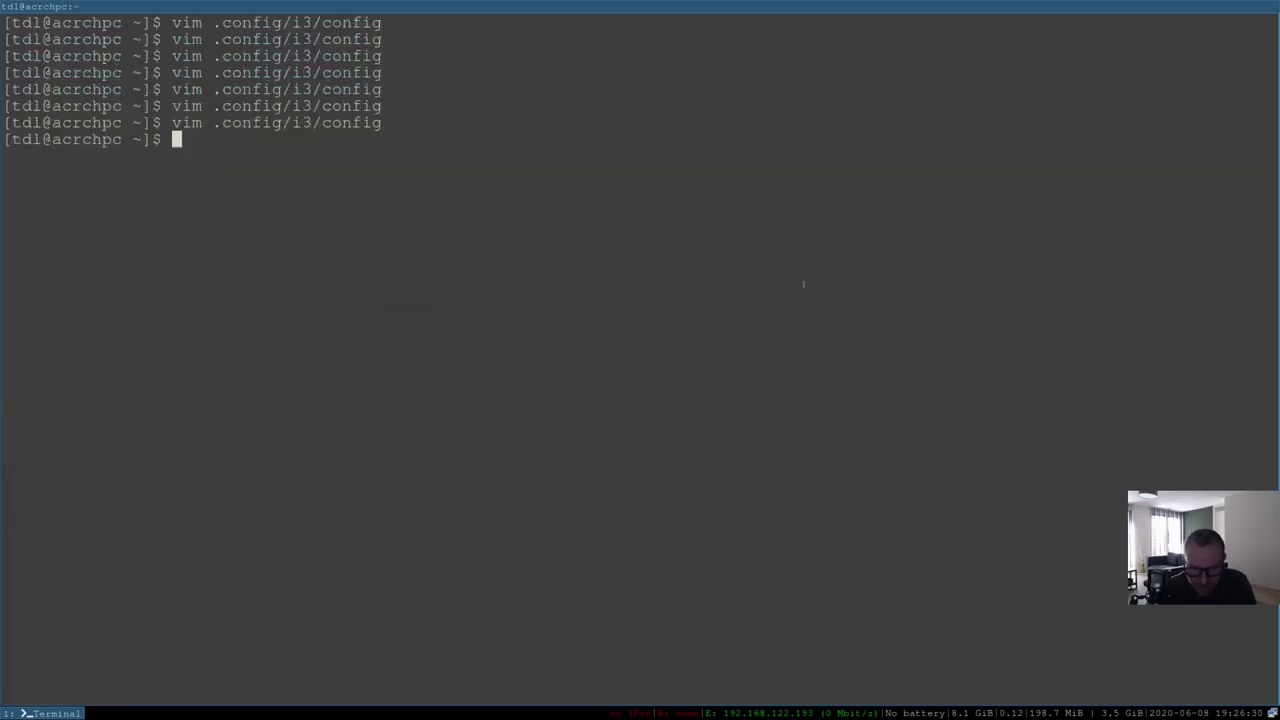
Restart i3, reopen the i3 config in Vim, and dismiss the config error warning
key(super+shift+r)
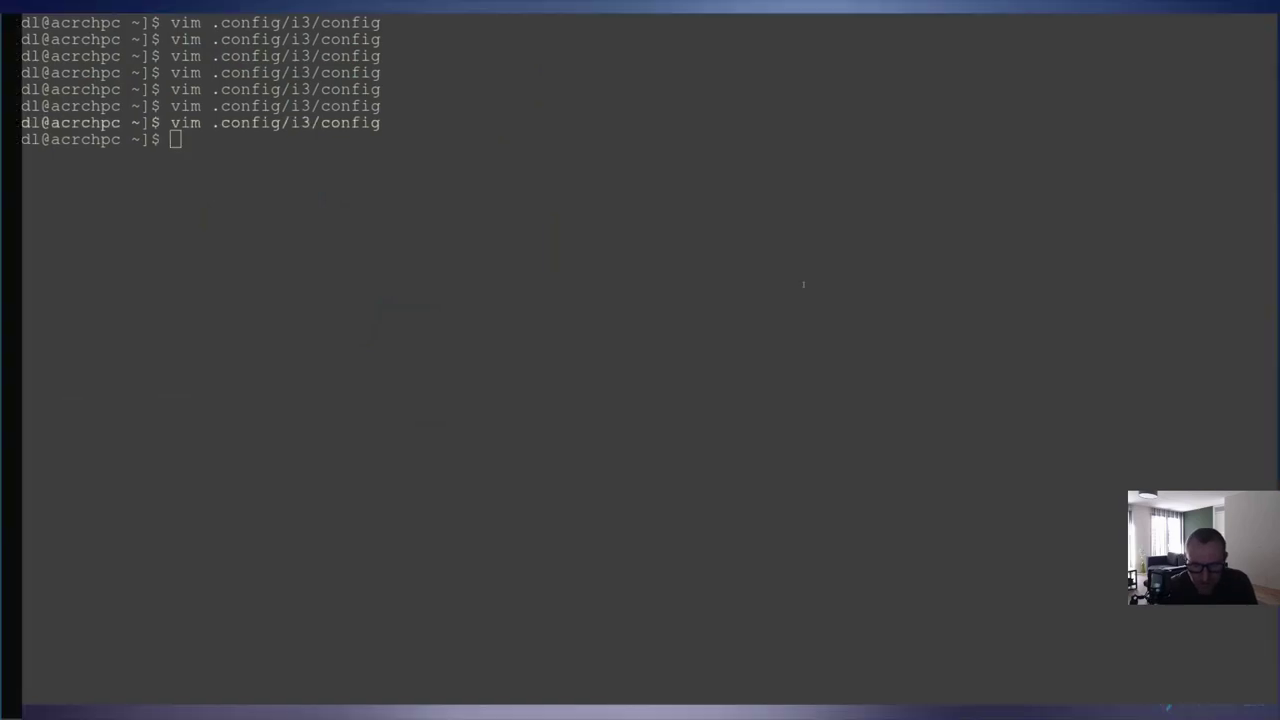
key(Up)
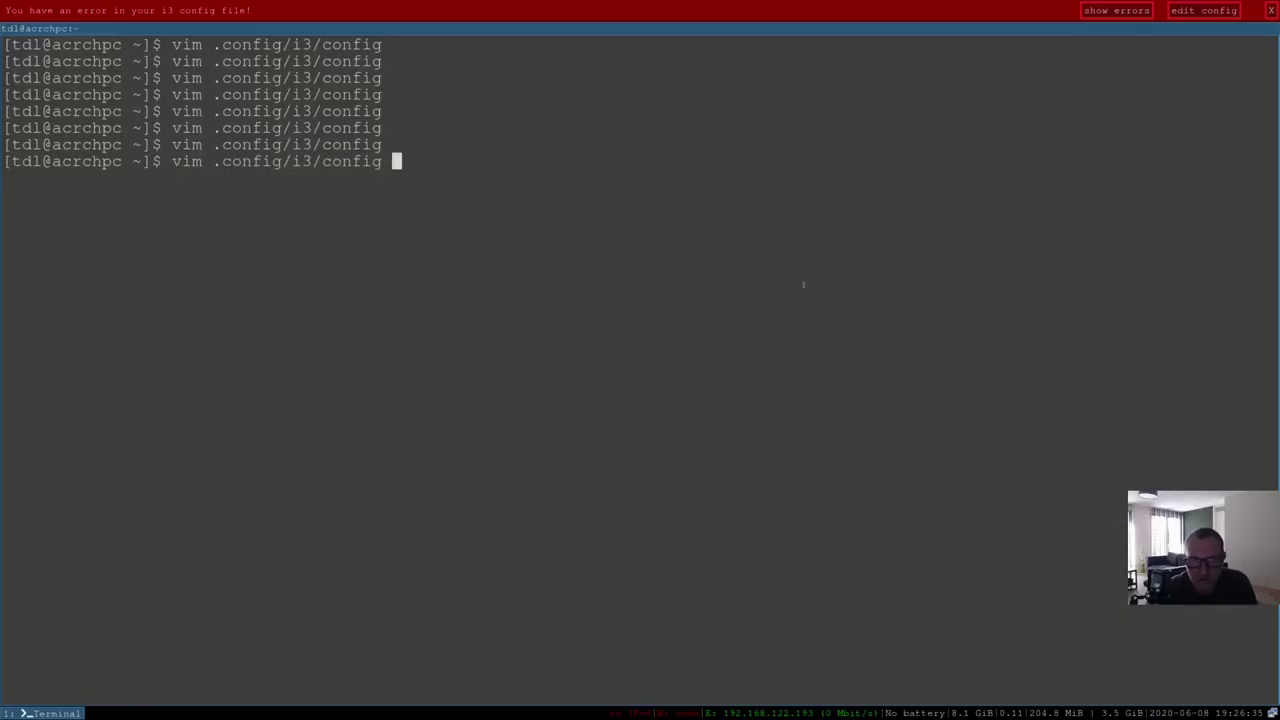
key(Return)
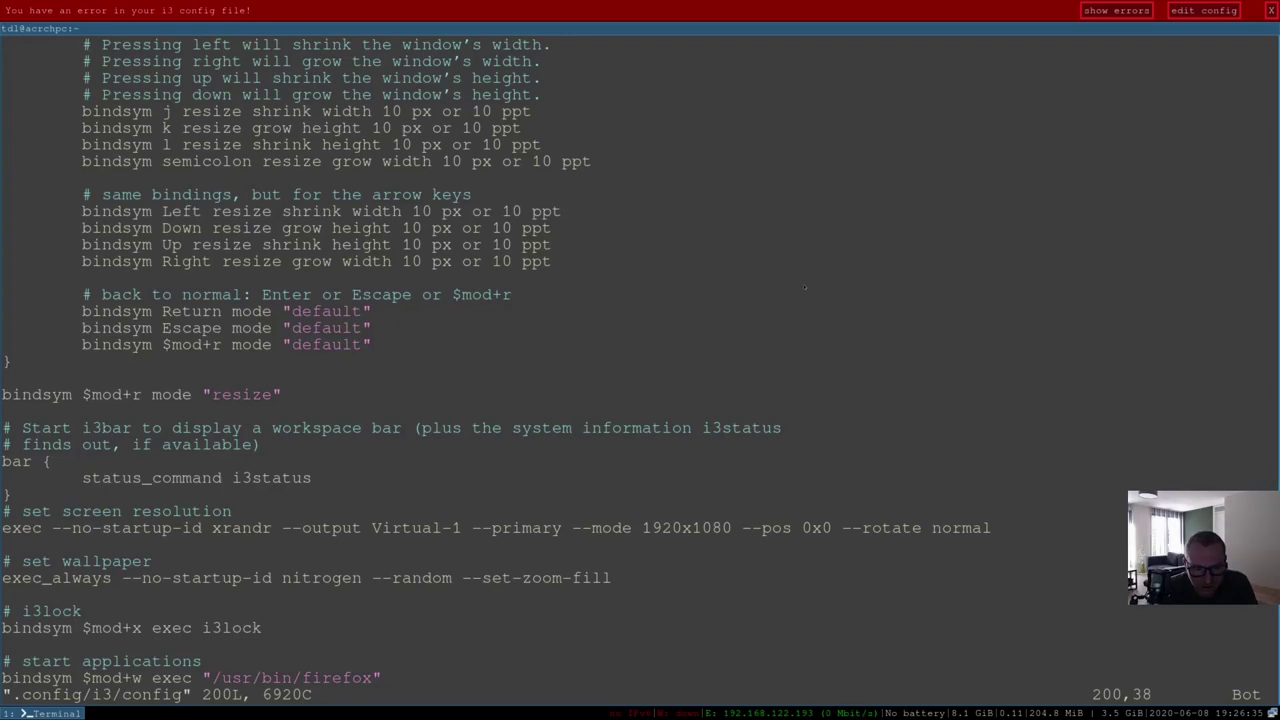
click(1271, 10)
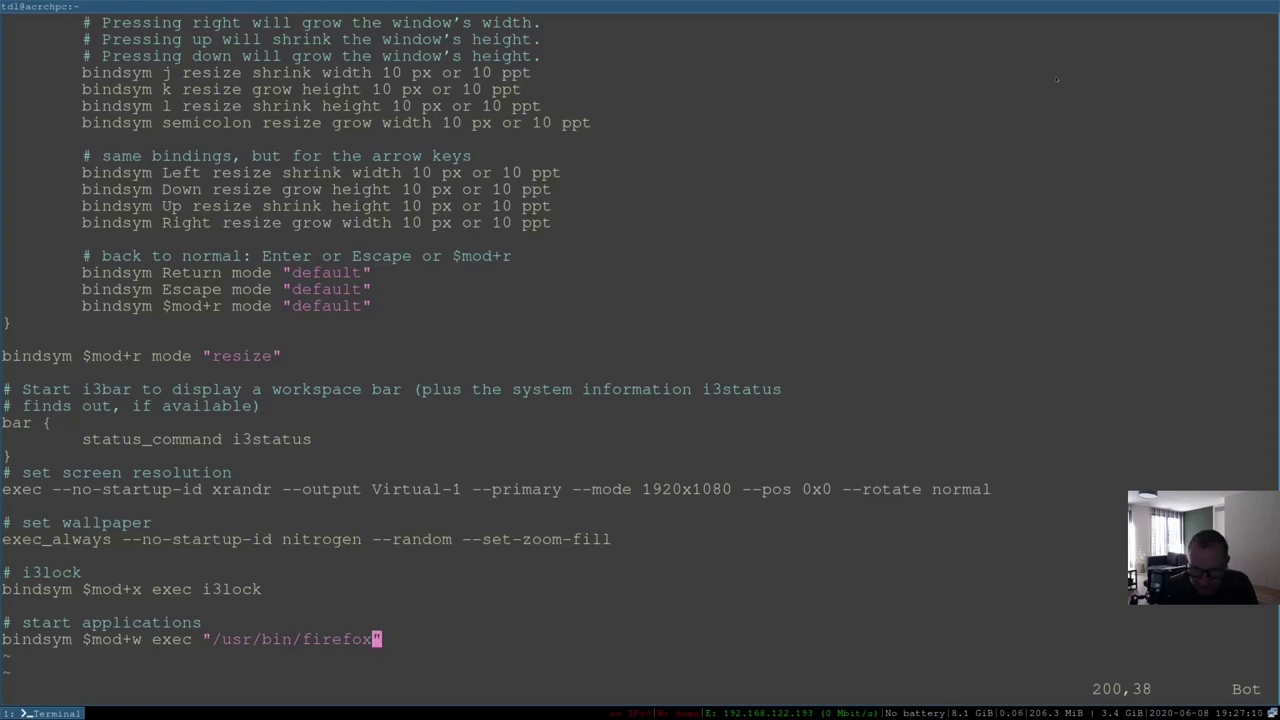
Search the config for the Firefox binding, trying mod+w, mod+f and mod+b
key(slash)
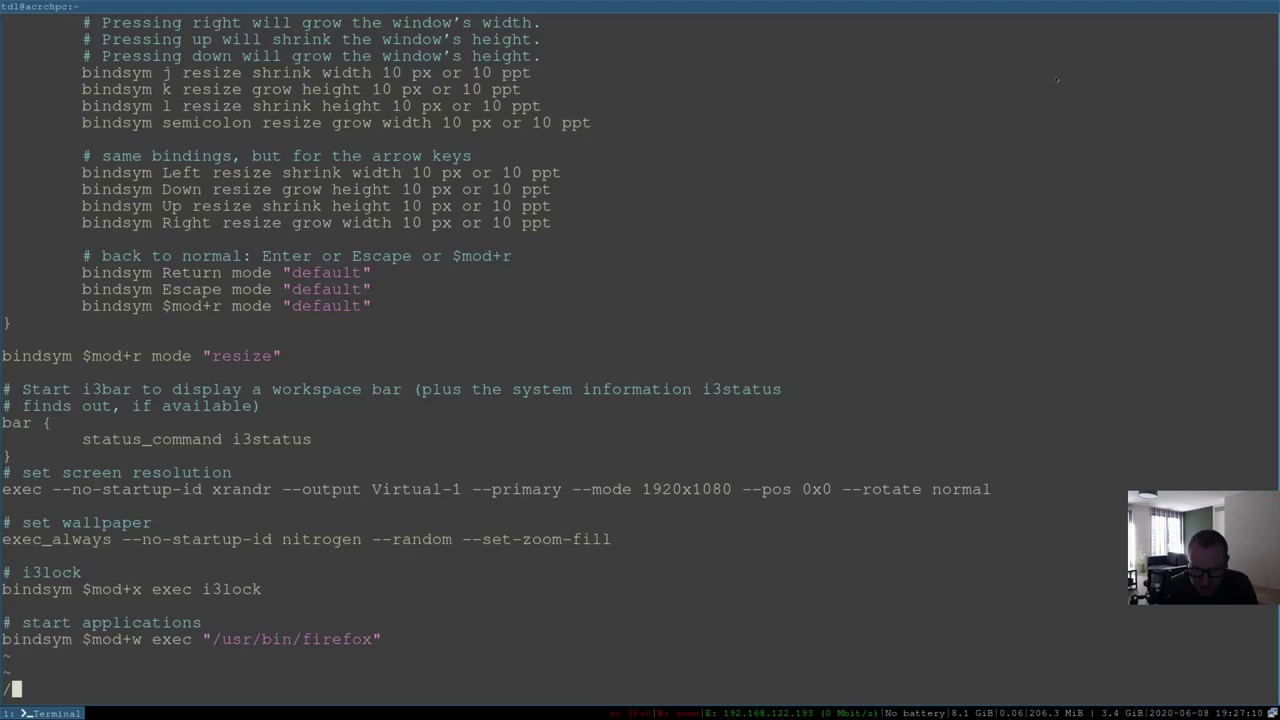
text(mo)
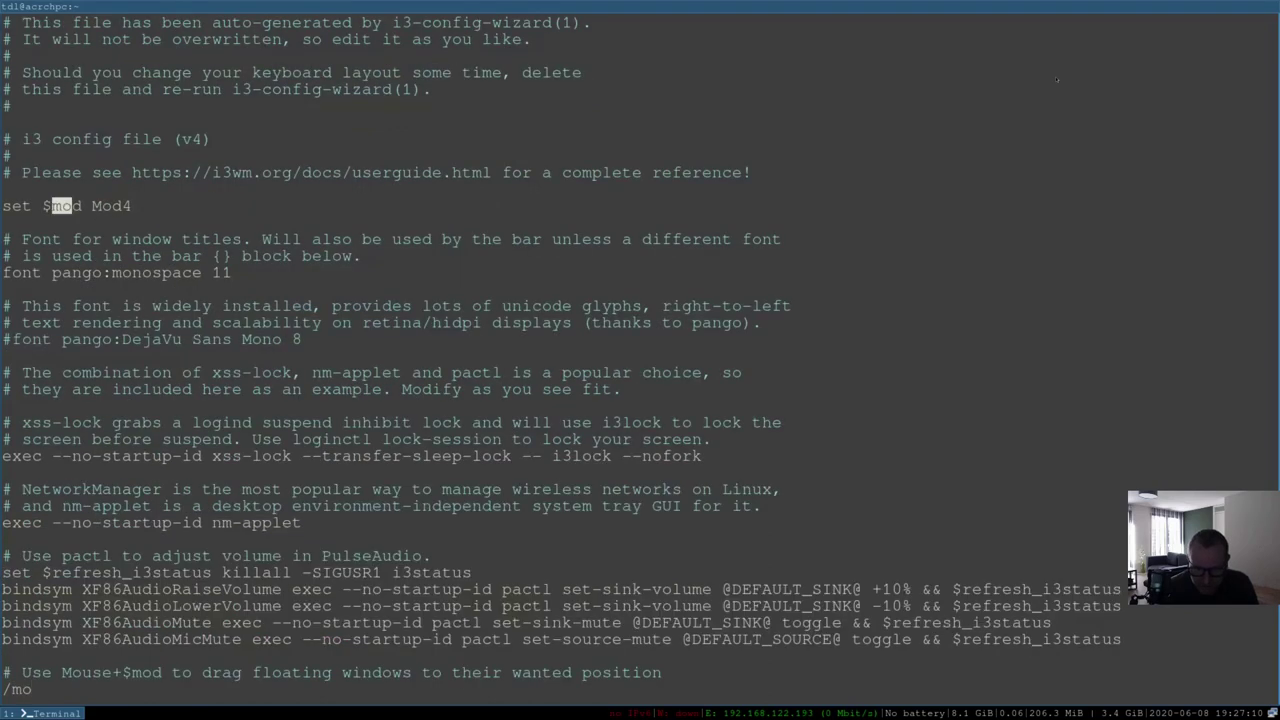
text(d+w)
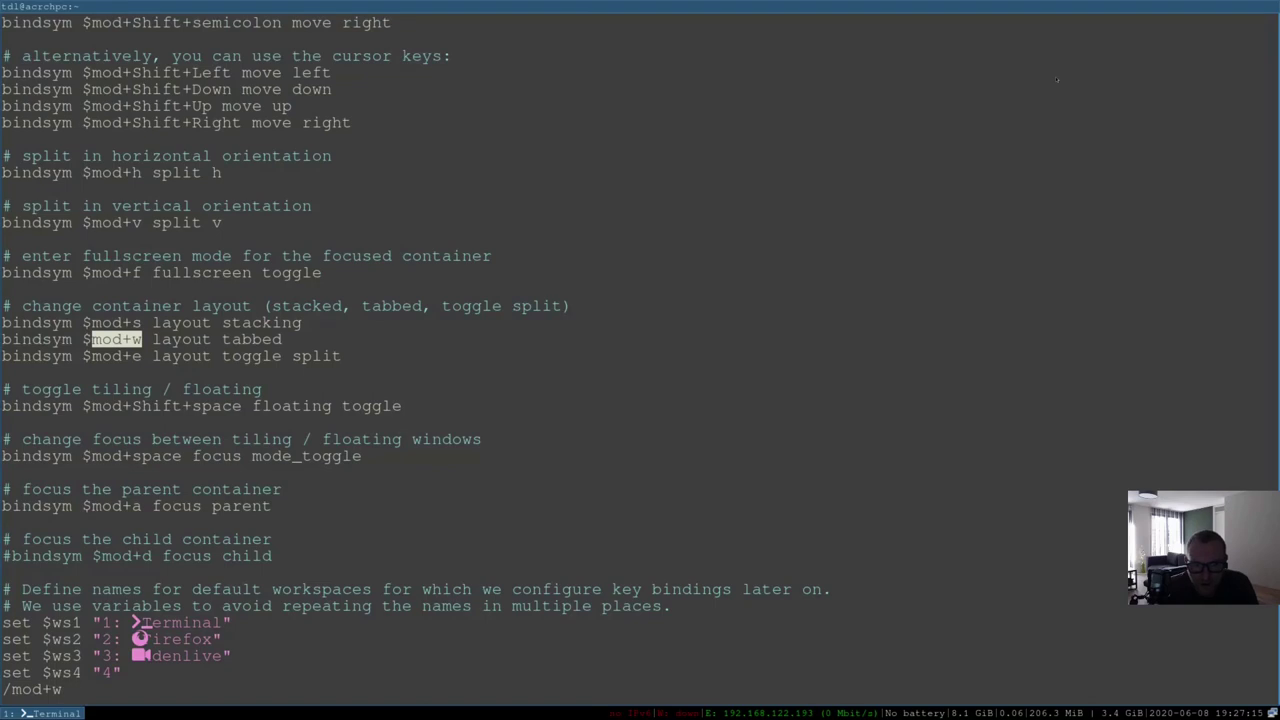
key(BackSpace)
text(f)
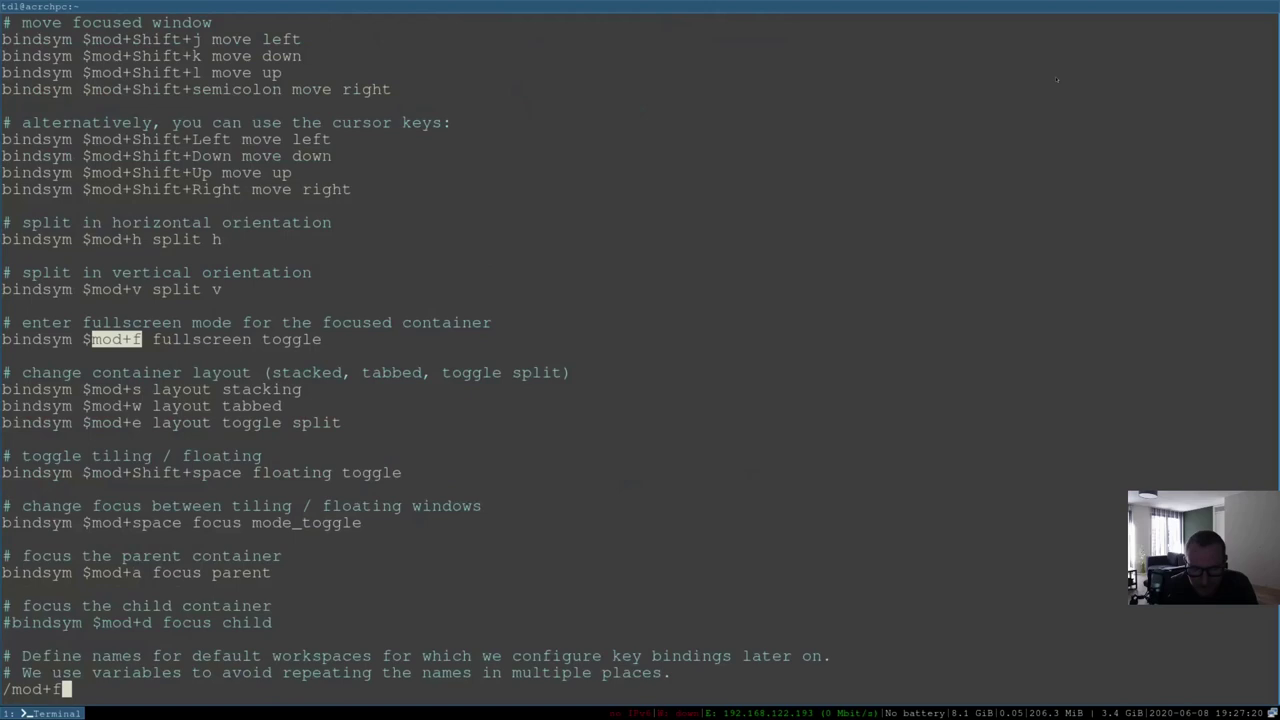
key(BackSpace)
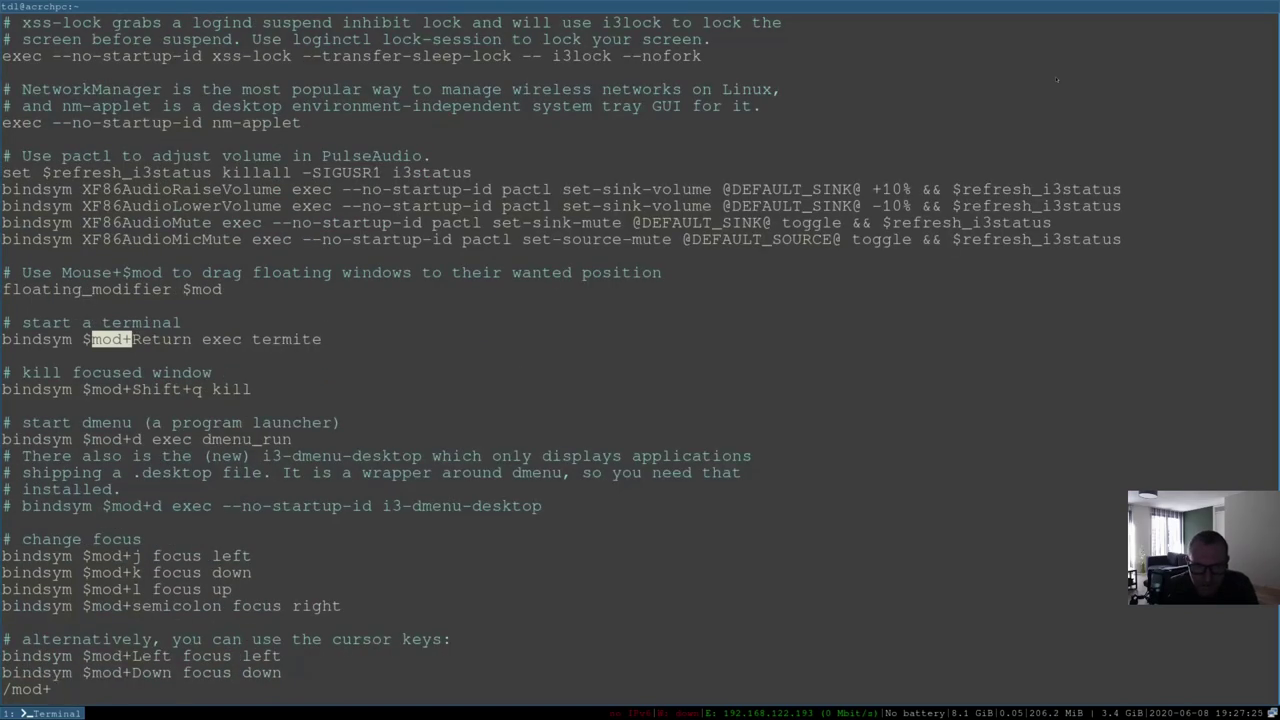
text(b)
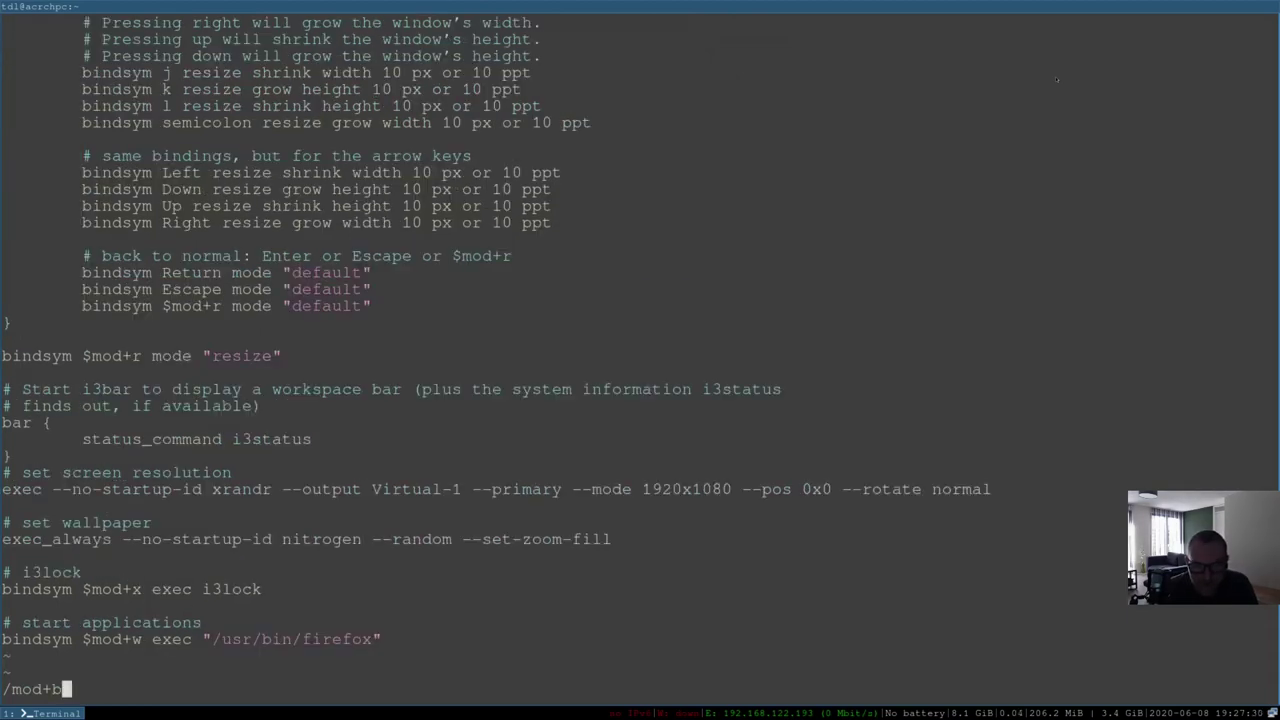
key(Escape)
Change the Firefox launch key from $mod+w to $mod+b and save with :wq
key(h)
key(b)
key(h)
key(h)
key(h)
key(h)
key(h)
key(h)
key(h)
key(h)
key(h)
key(h)
key(h)
key(h)
key(h)
key(h)
key(h)
key(h)
key(h)
key(h)
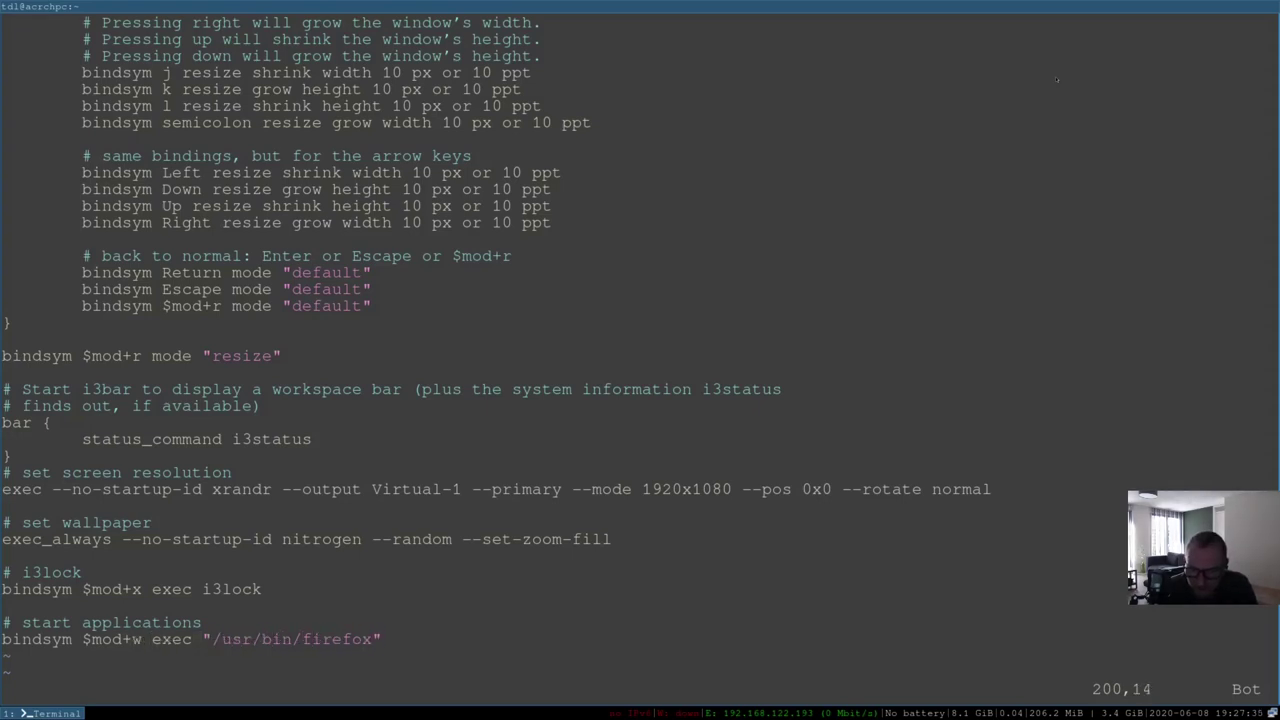
text(xib)
key(Escape)
text(:wq)
key(Return)
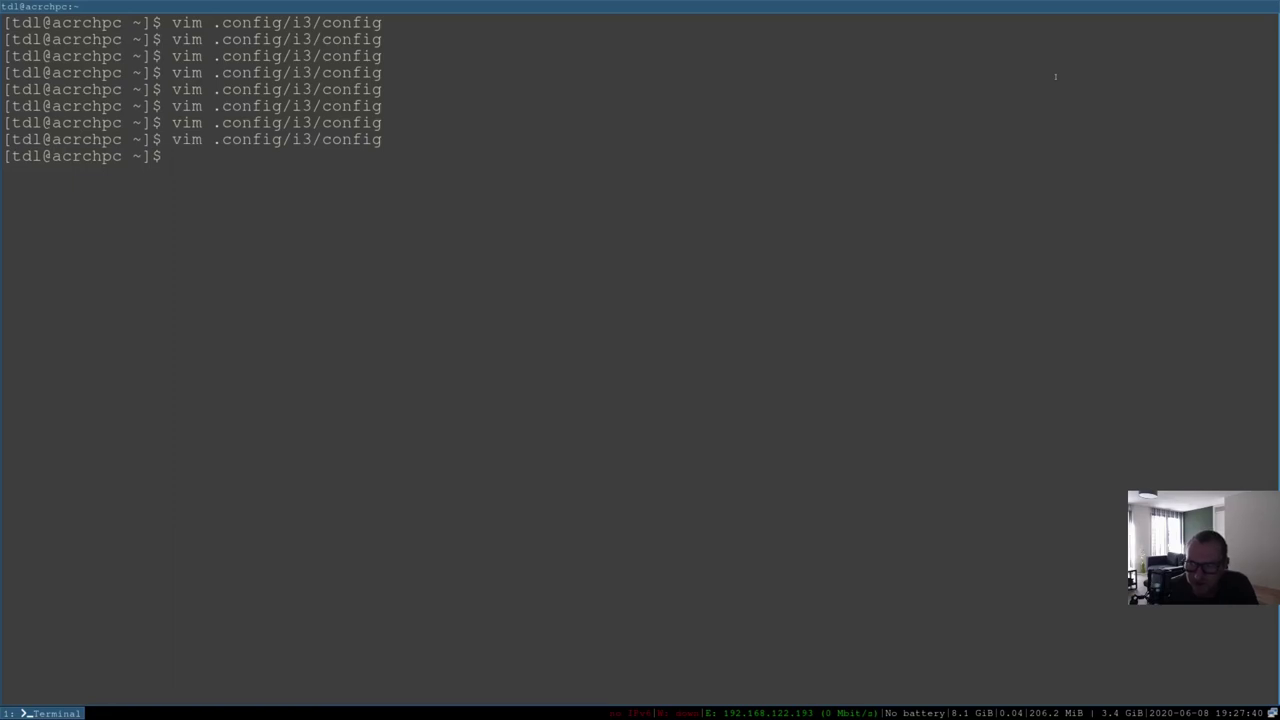
Restart i3 to load the edited config and launch Firefox with the new binding
key(super+shift+r)
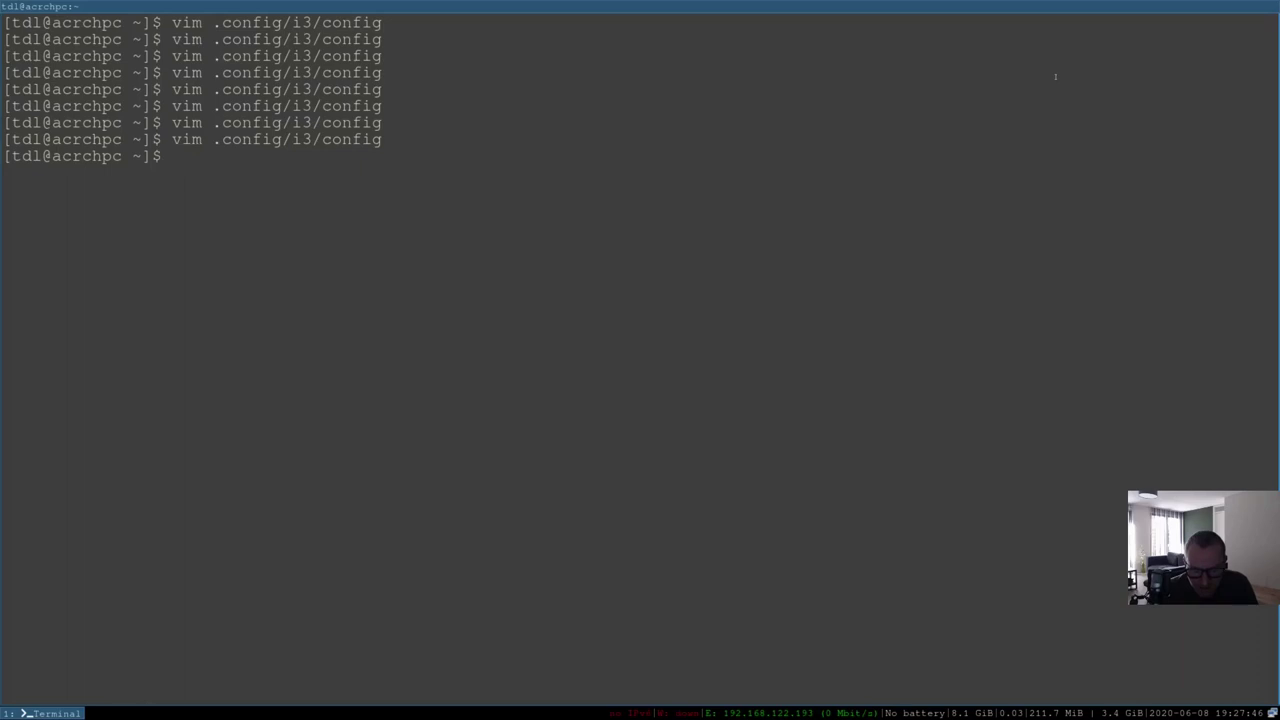
key(super+F2)
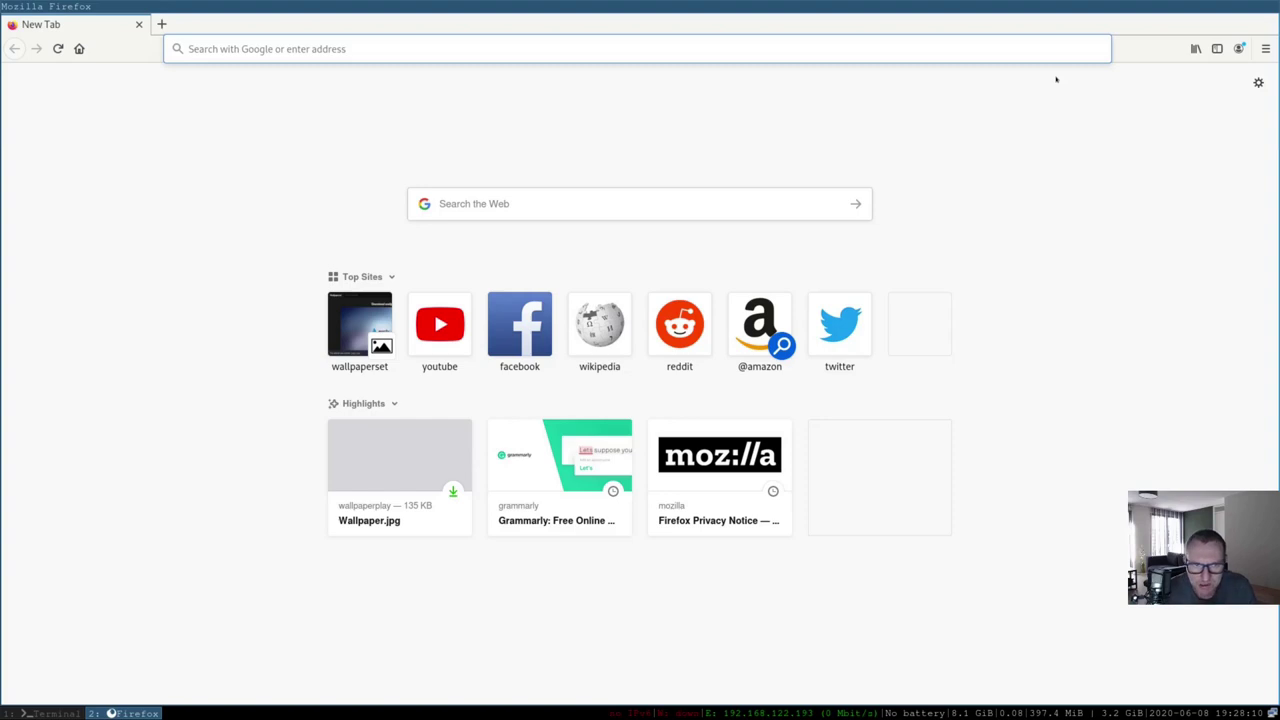
Close the Firefox window and return to workspace 1 with the terminal
key(super+shift+q)
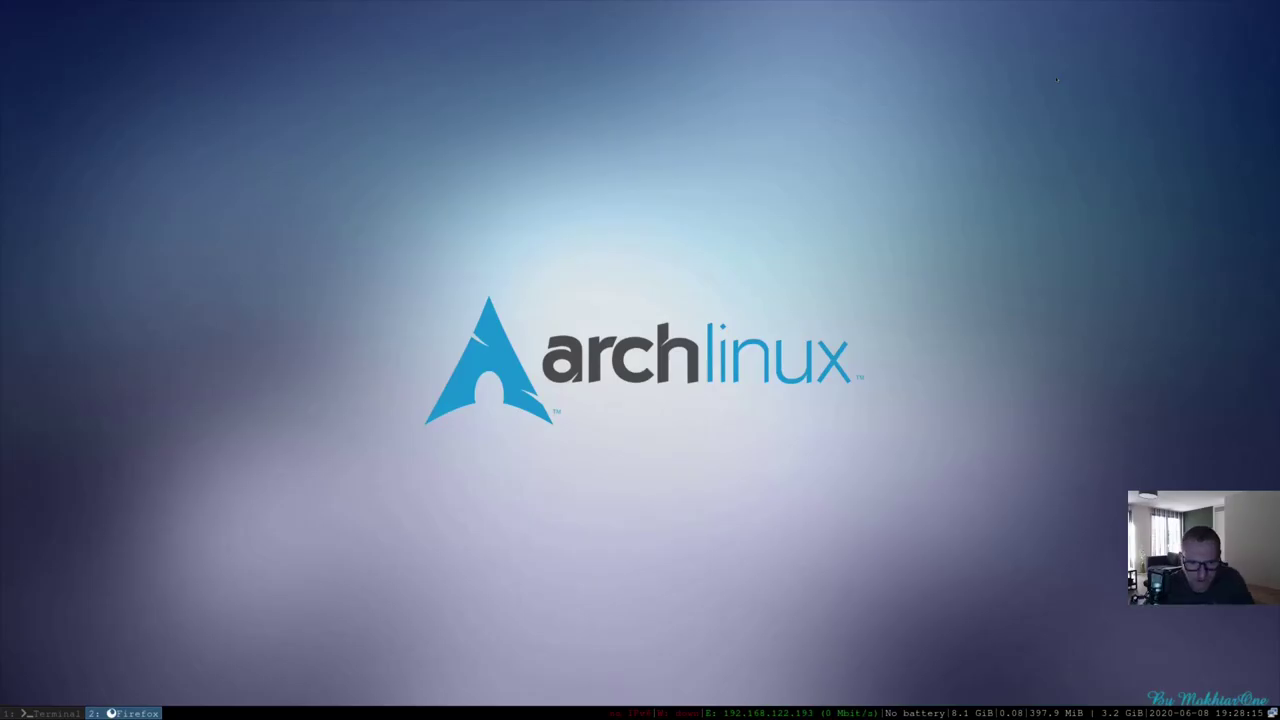
key(super+1)
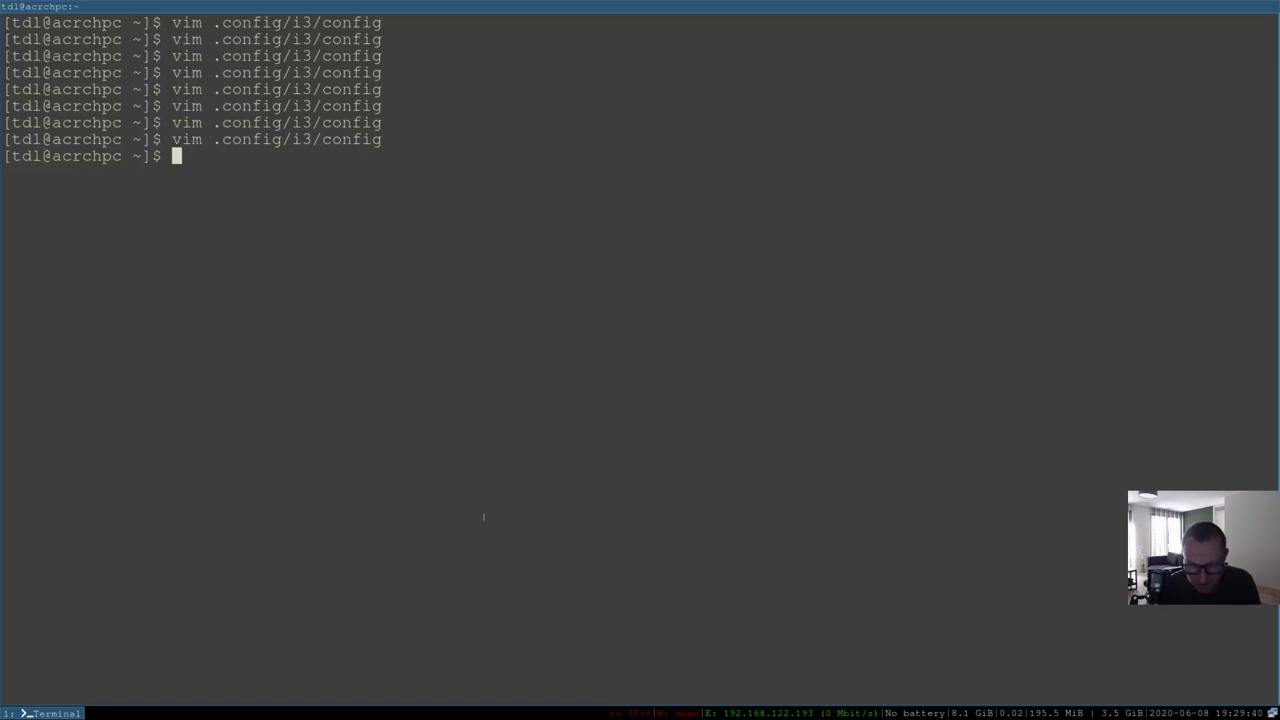
Search for i3status files with locate, which turns out not to be installed
text(locate i3block)
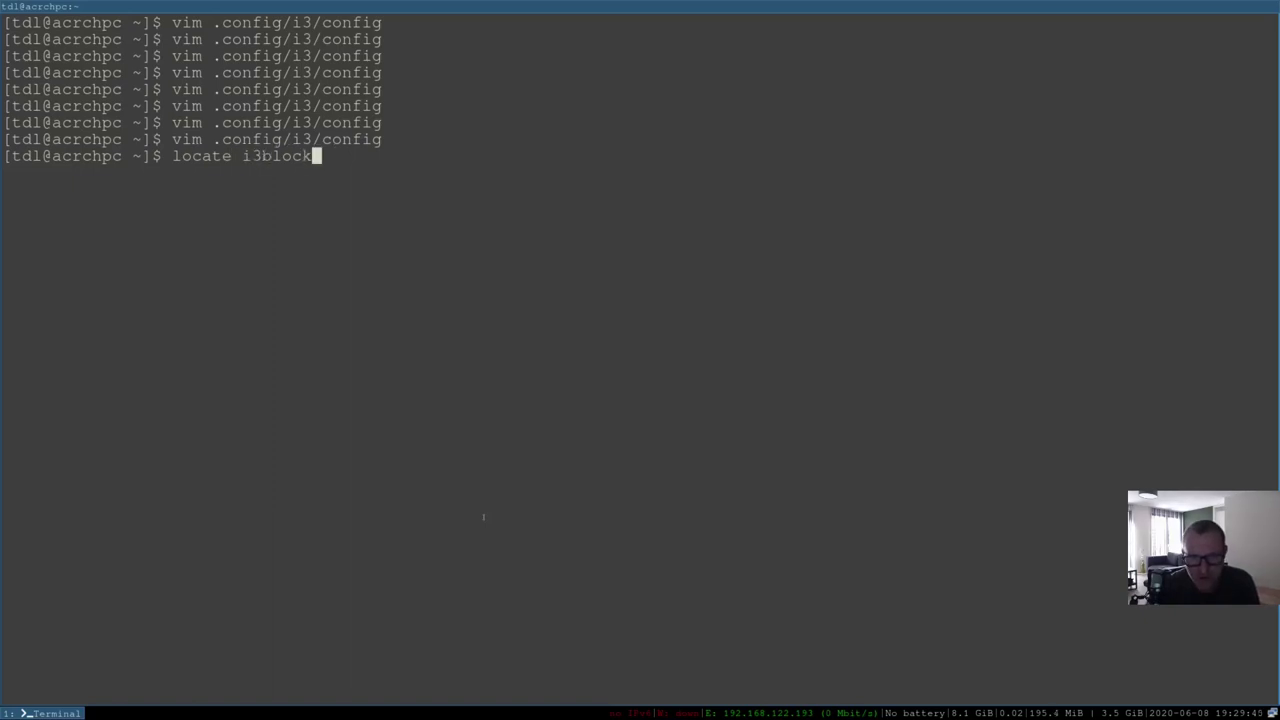
key(BackSpace)
key(BackSpace)
key(BackSpace)
key(BackSpace)
key(BackSpace)
text(status)
key(Return)
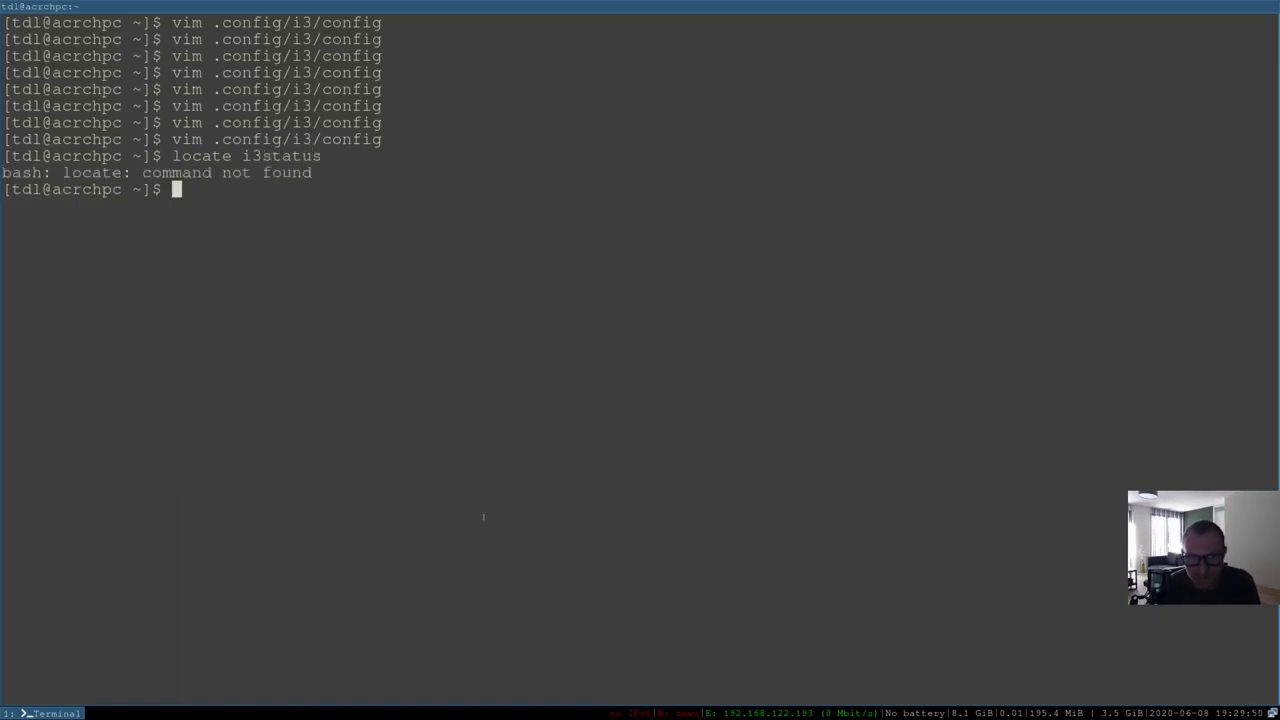
Install mlocate with sudo pacman -S, confirming the install, then clear the screen
text(sudo pacman )
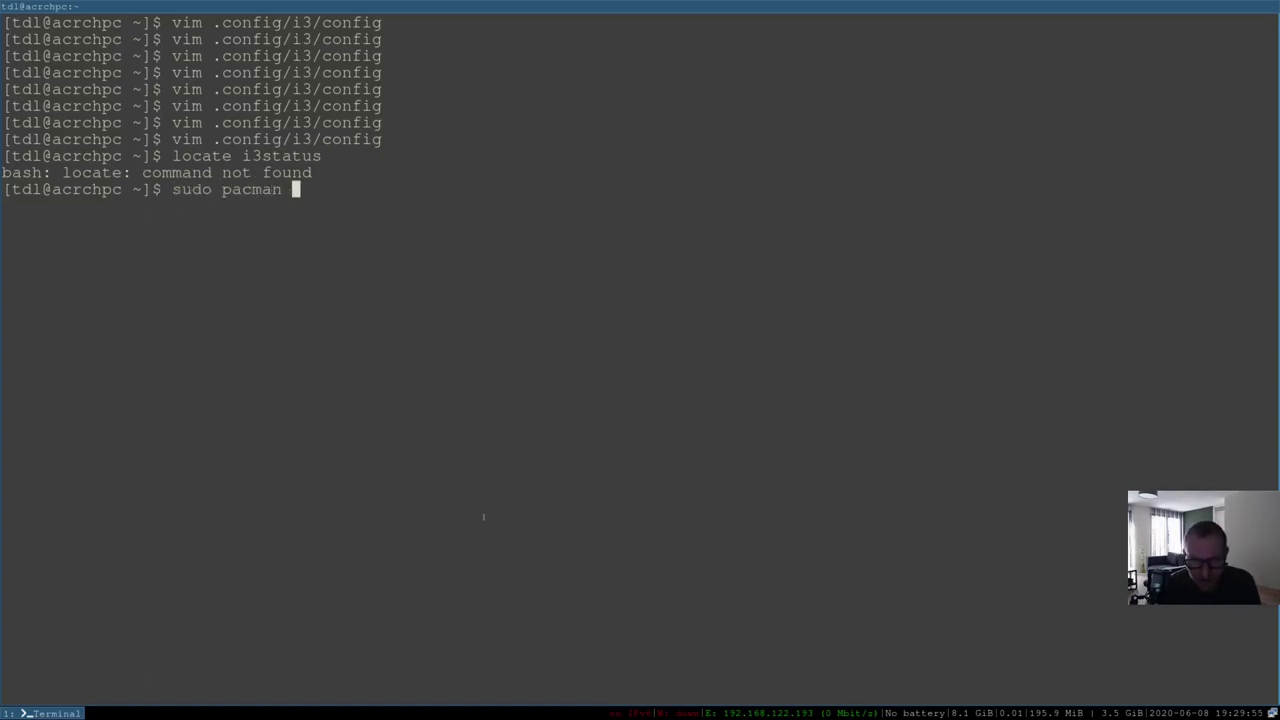
text(-S ml)
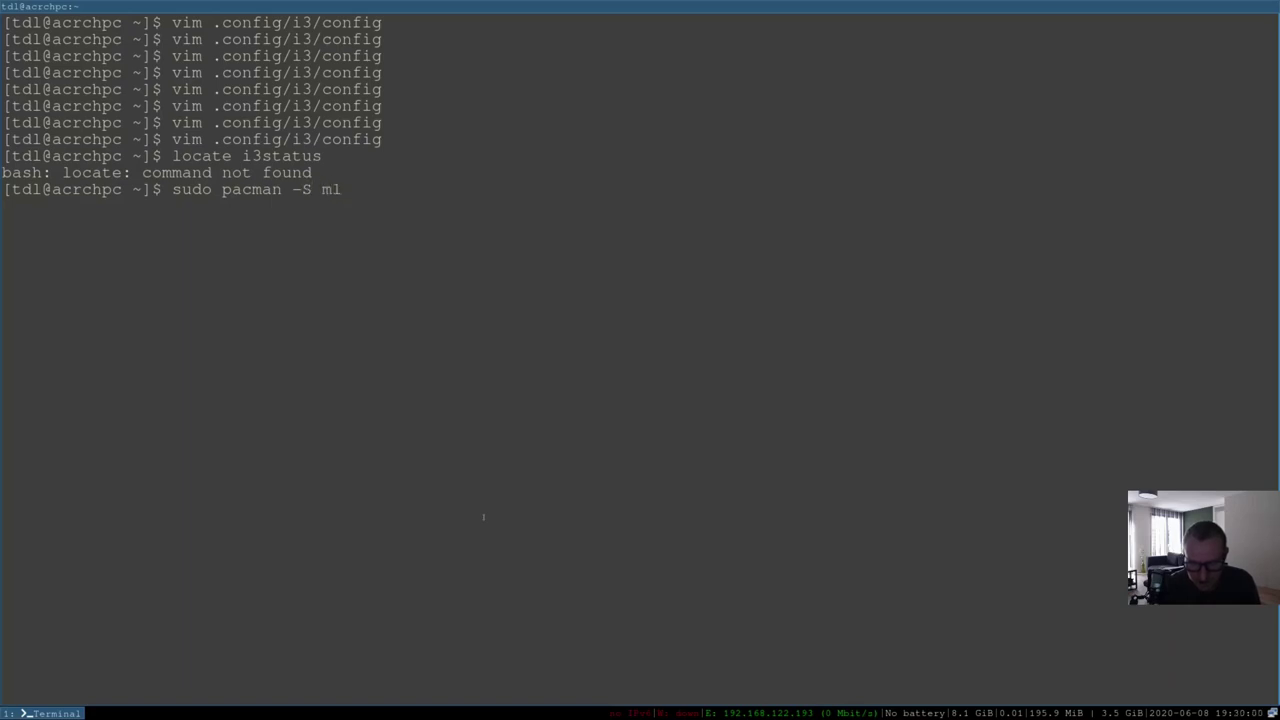
text(ocate)
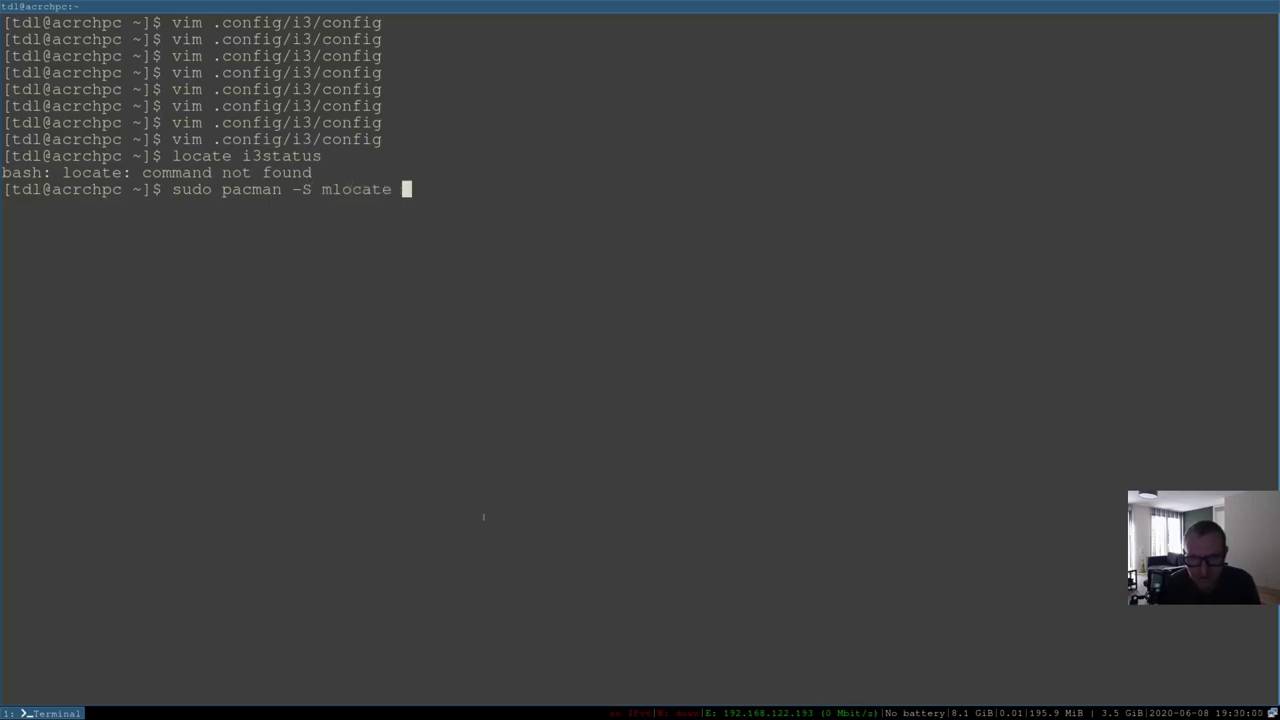
key(Return)
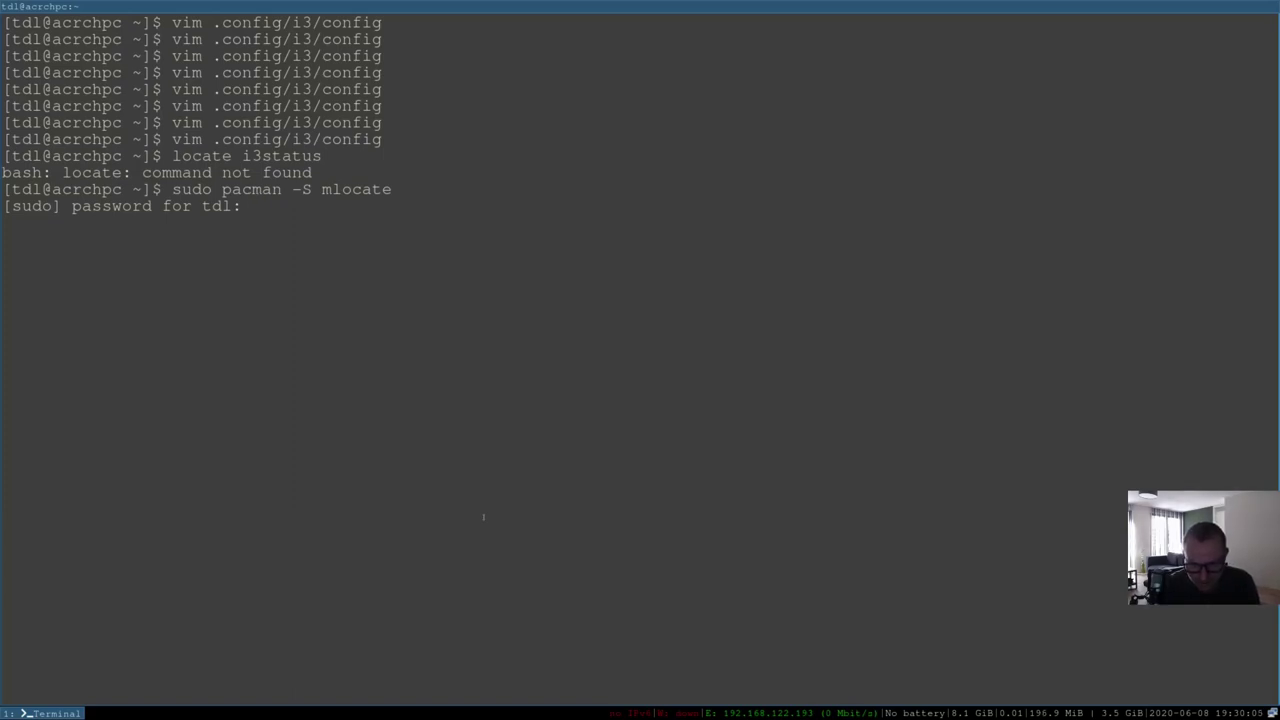
key(Return)
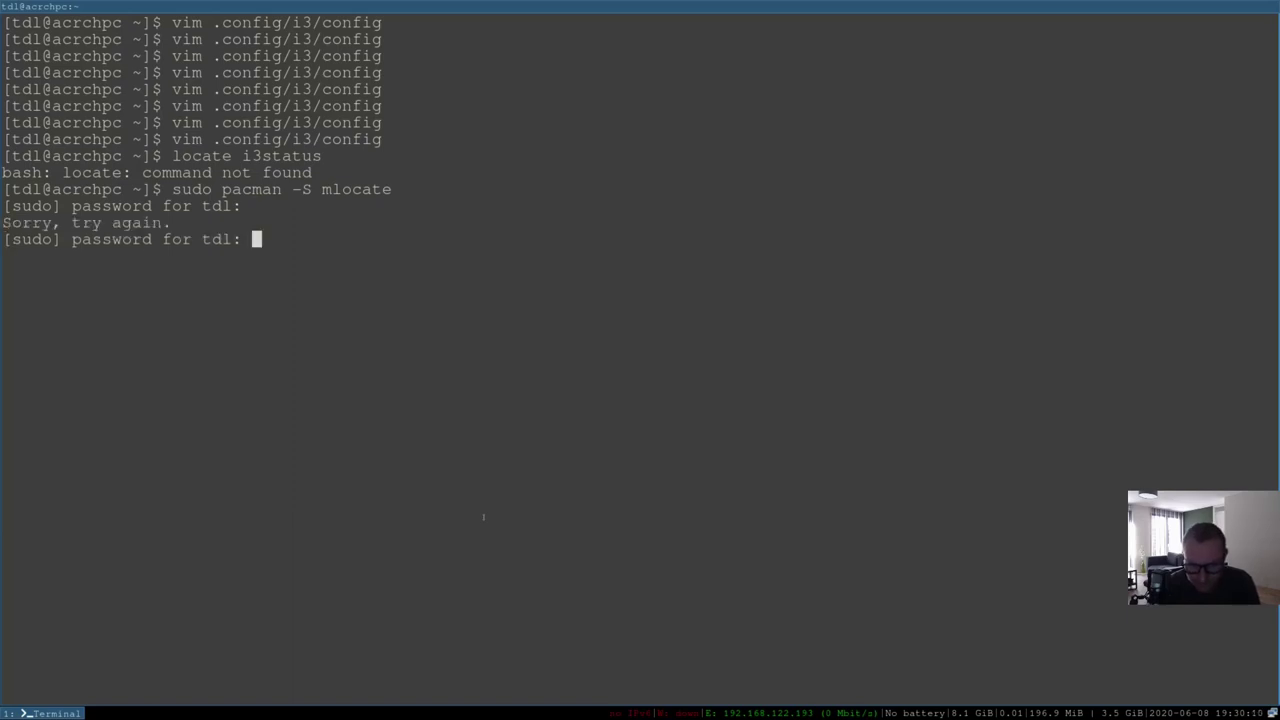
key(Return)
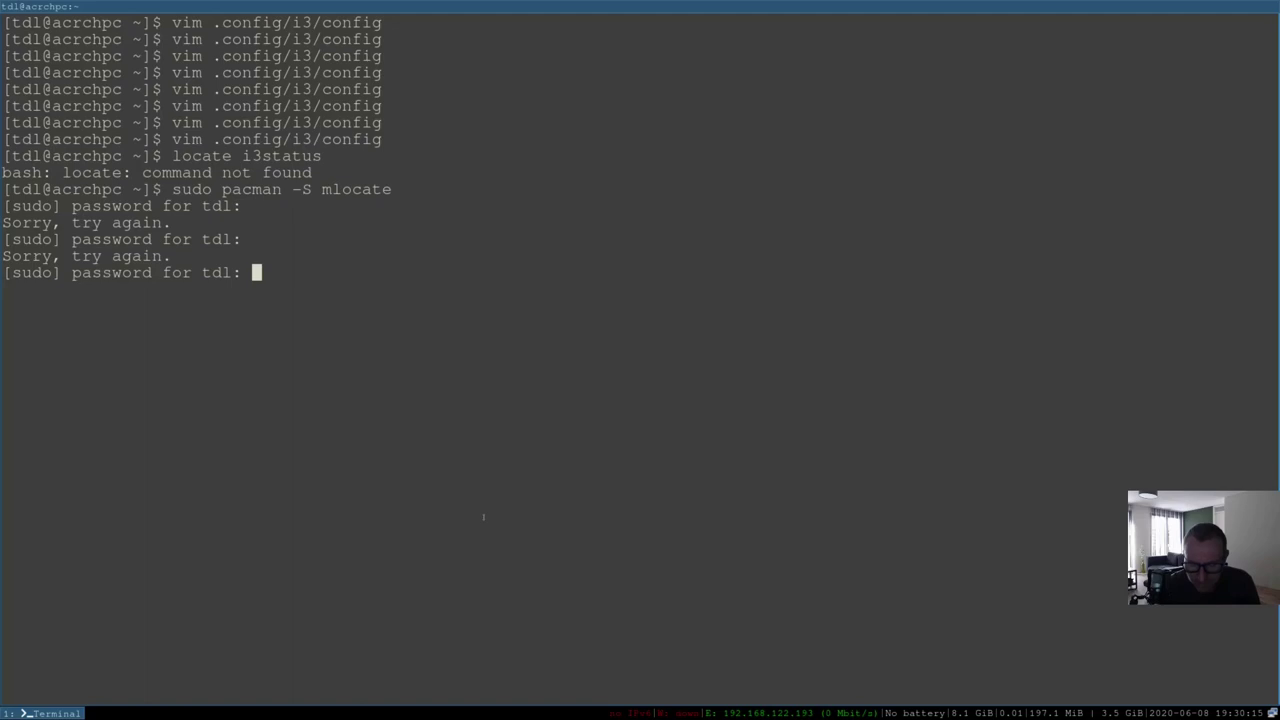
key(Return)
key(Return)
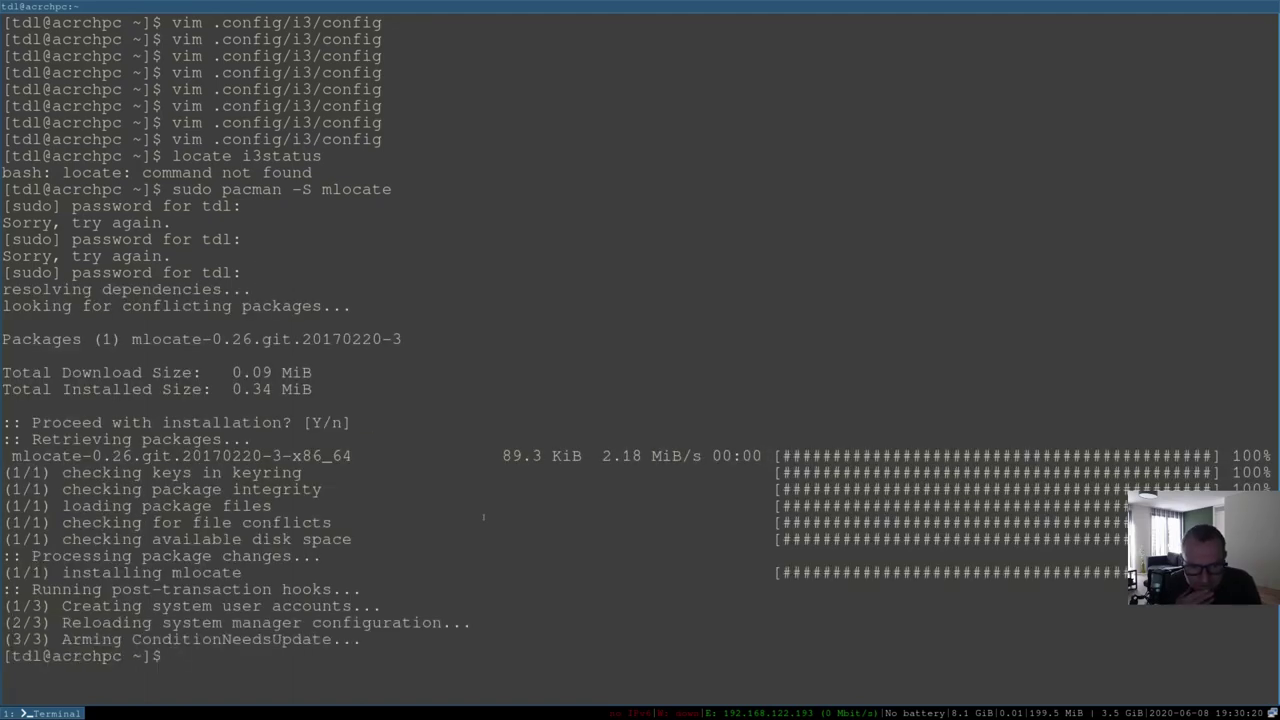
key(ctrl+l)
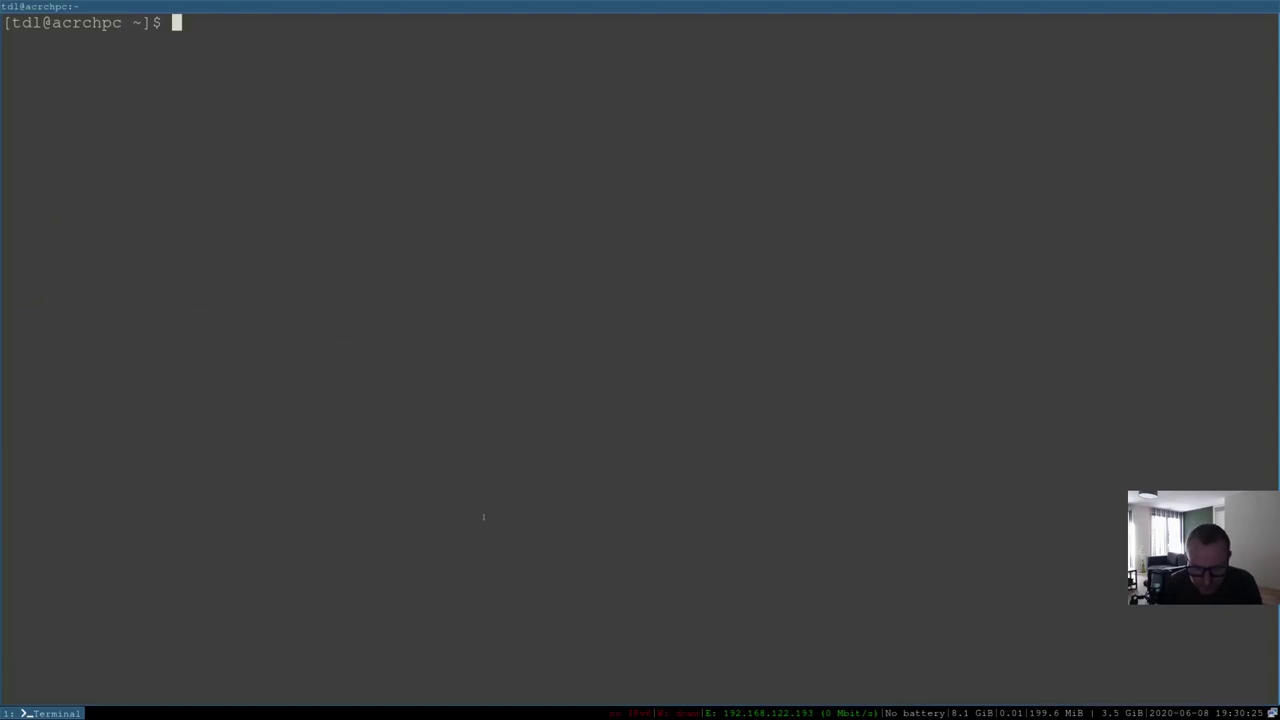
Run sudo updatedb after fixing the mistyped dbupdate, then list i3status files with locate
text(s)
text(o )
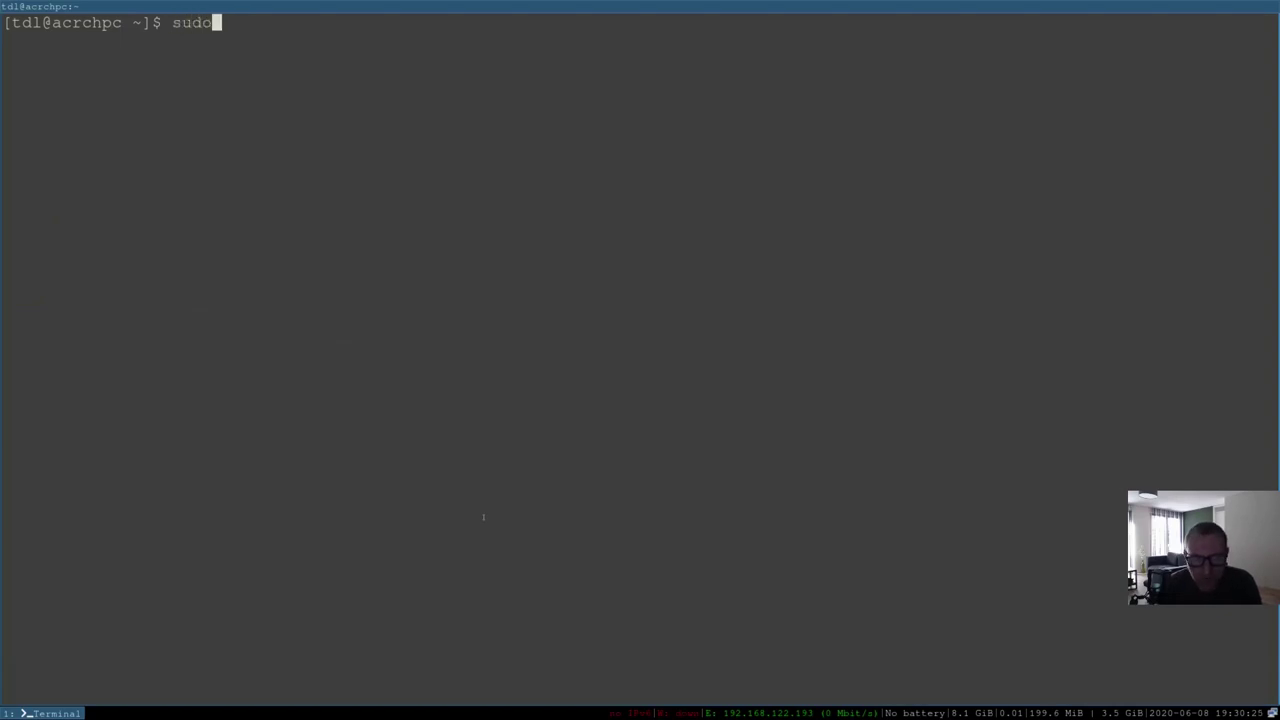
text(d)
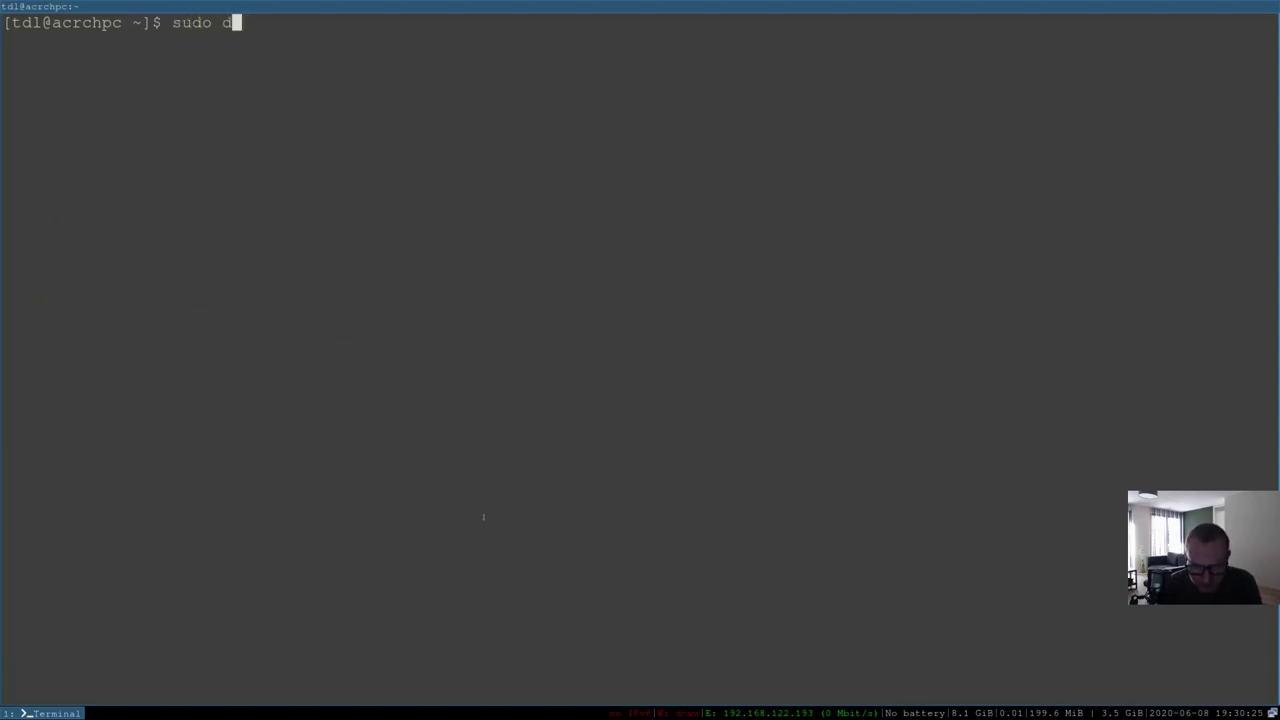
text(bupdate)
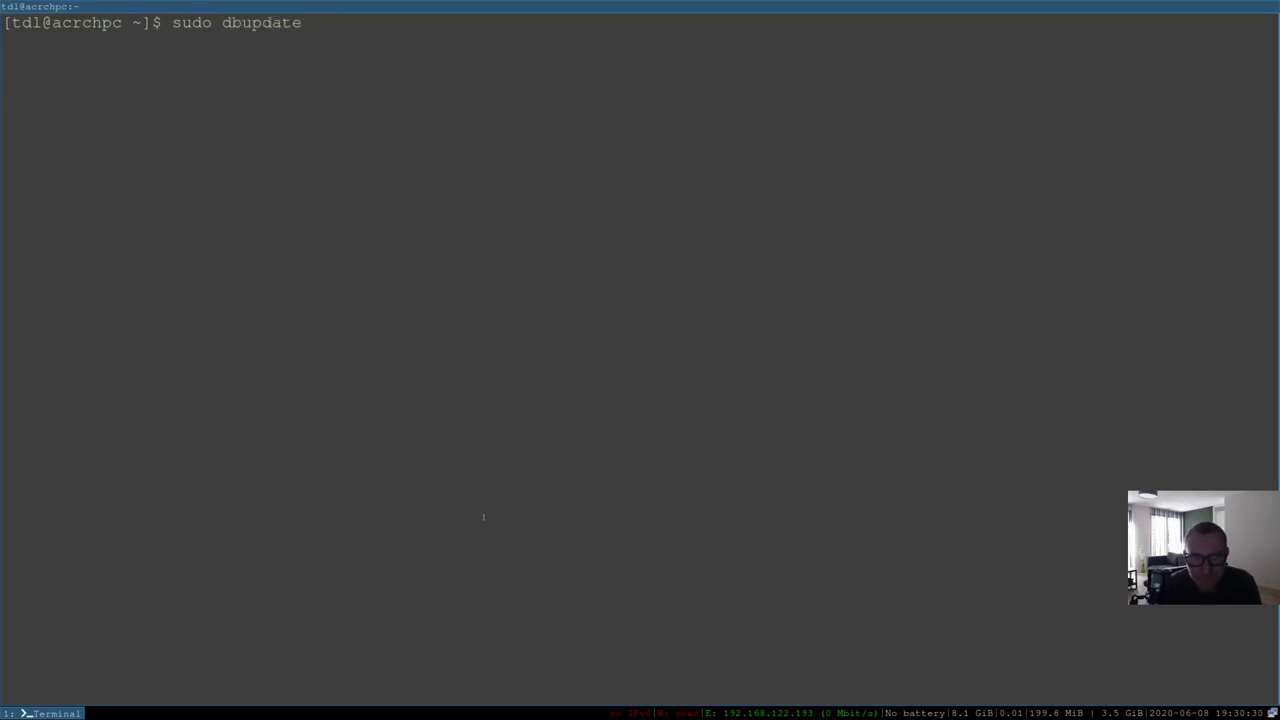
key(Return)
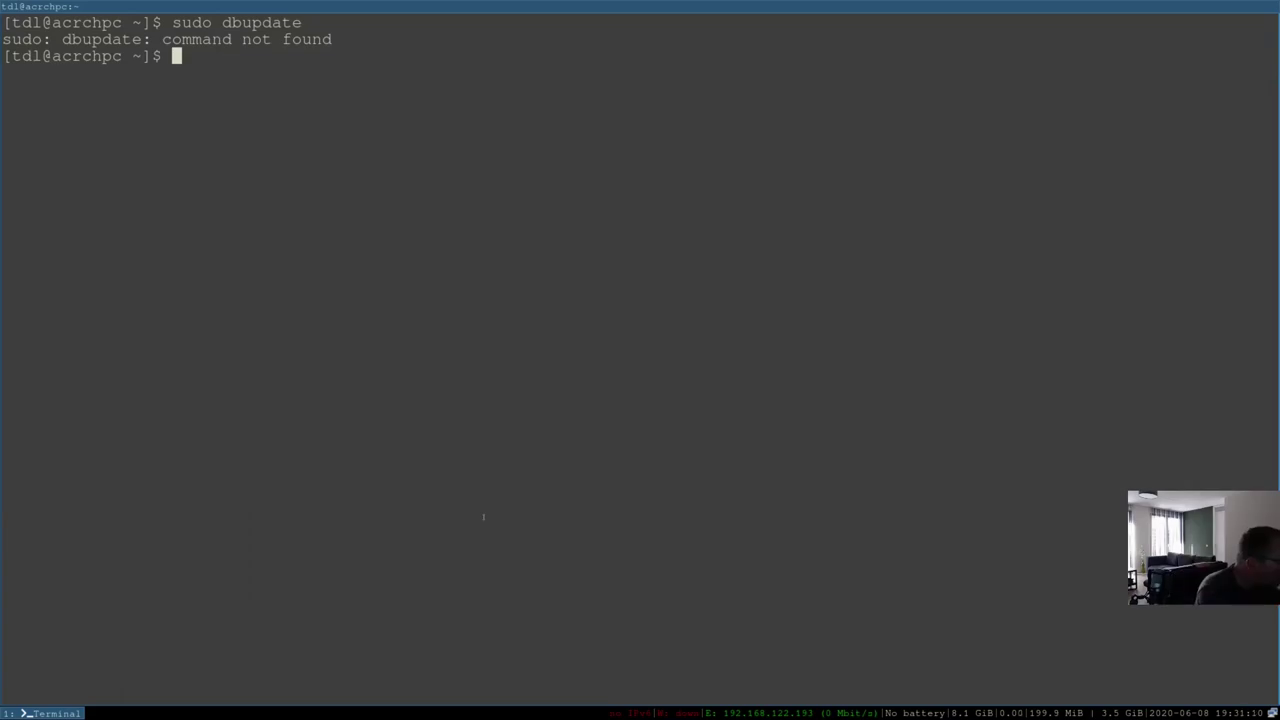
key(Up)
key(BackSpace)
key(BackSpace)
key(BackSpace)
key(BackSpace)
key(BackSpace)
key(BackSpace)
key(BackSpace)
key(BackSpace)
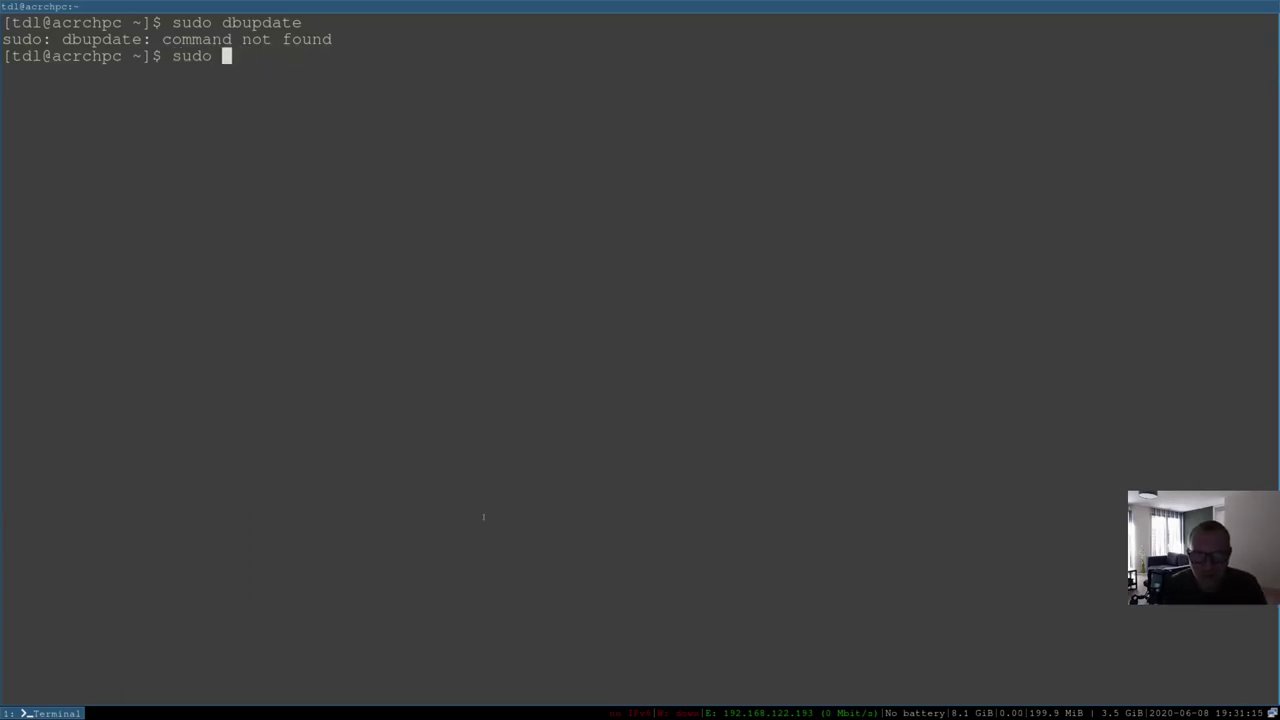
text(updatedb)
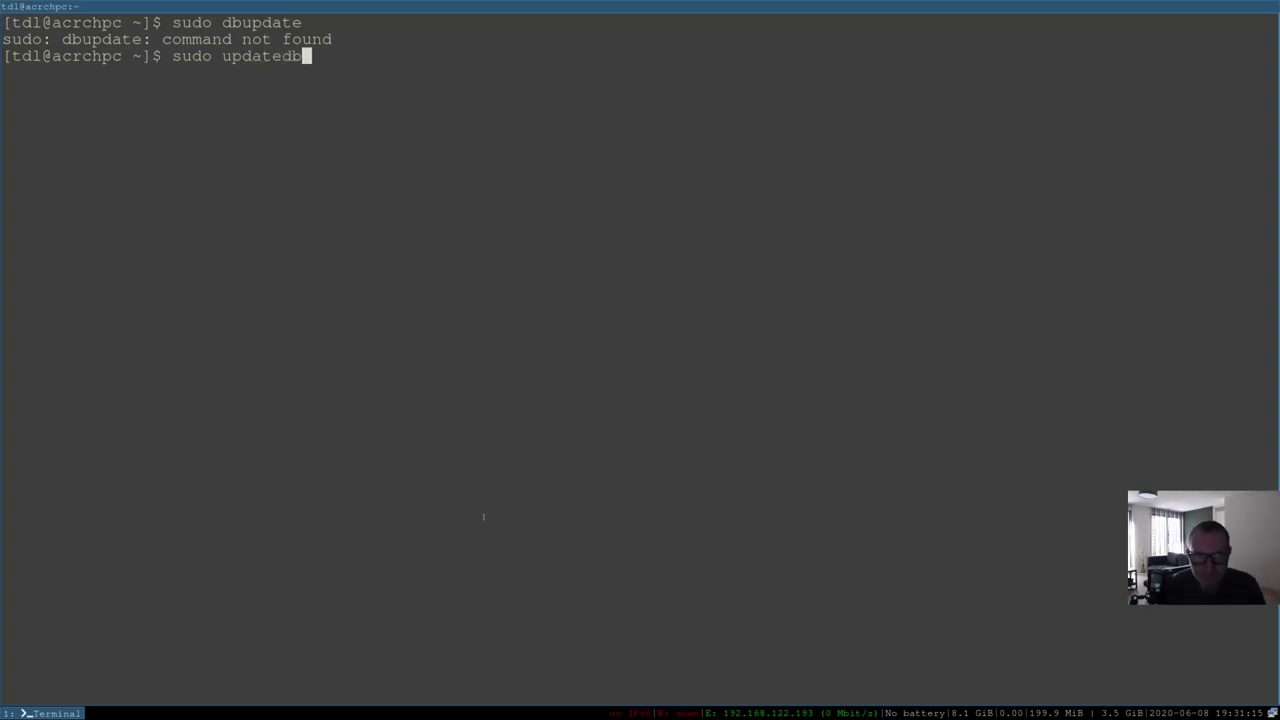
key(Return)
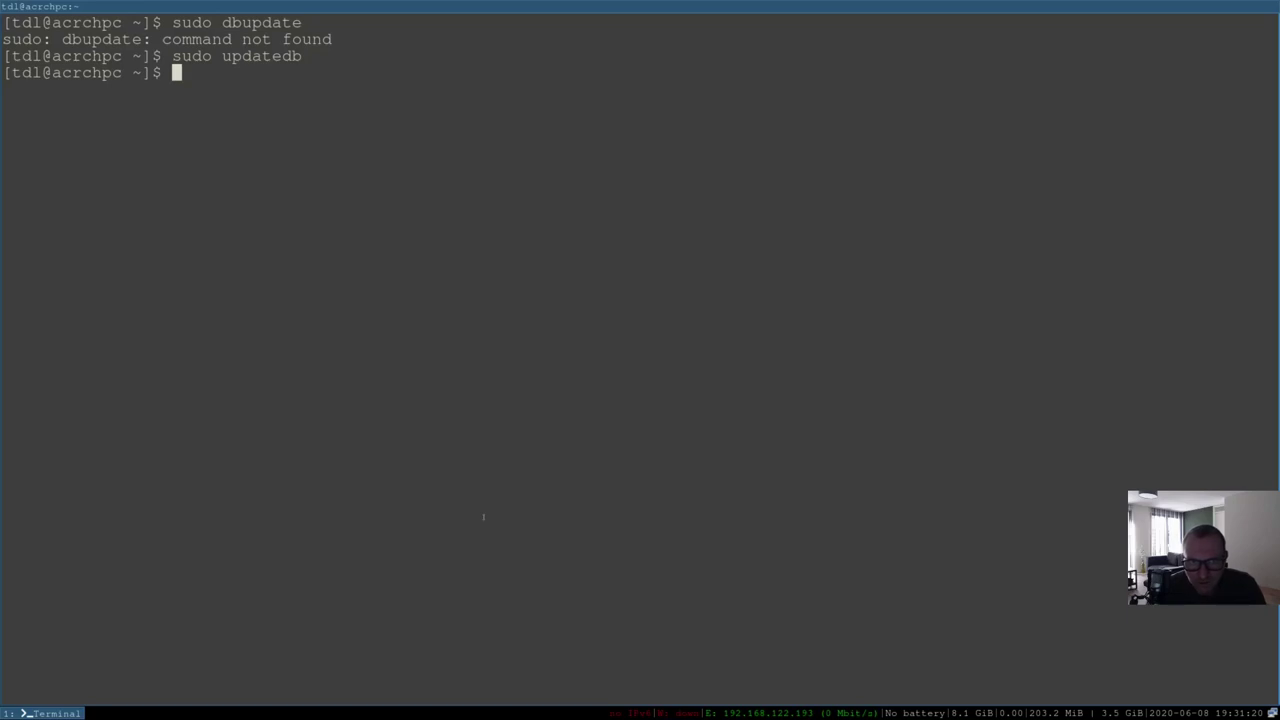
text(locate i3stat)
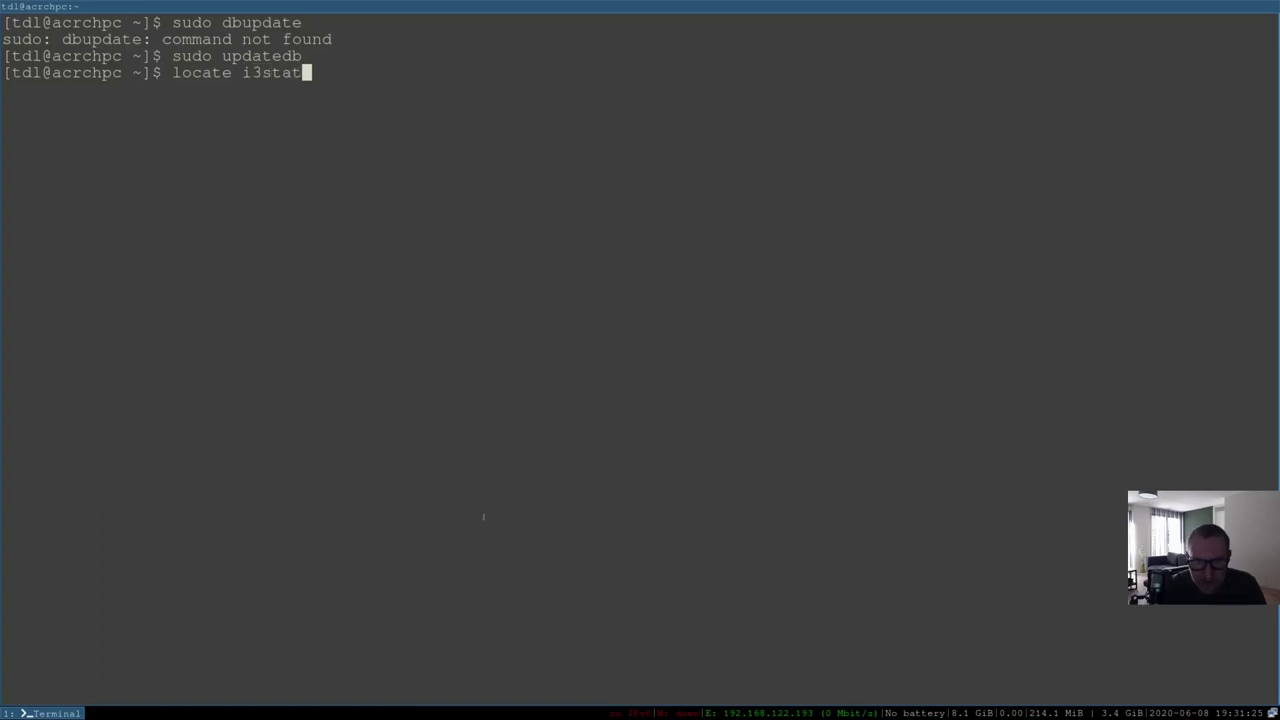
text(us)
key(Return)
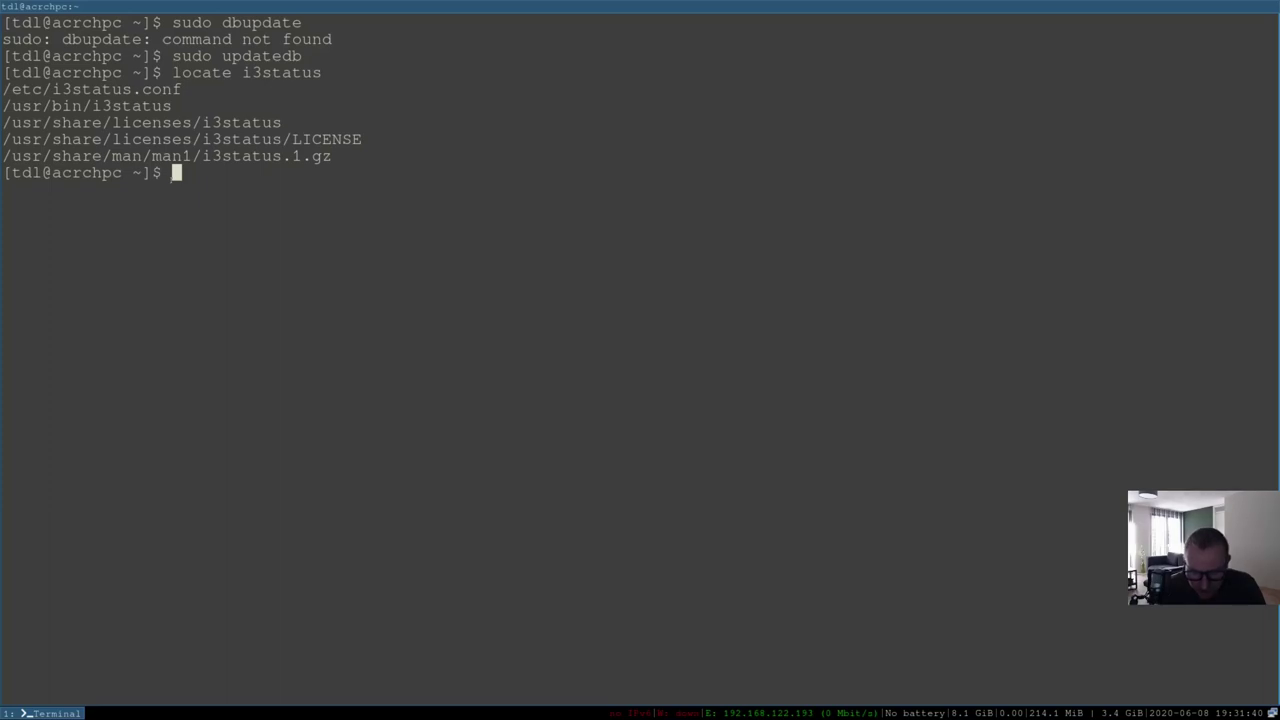
Make the .config/i3status directory and copy /etc/i3status.conf into it
text(mkdi)
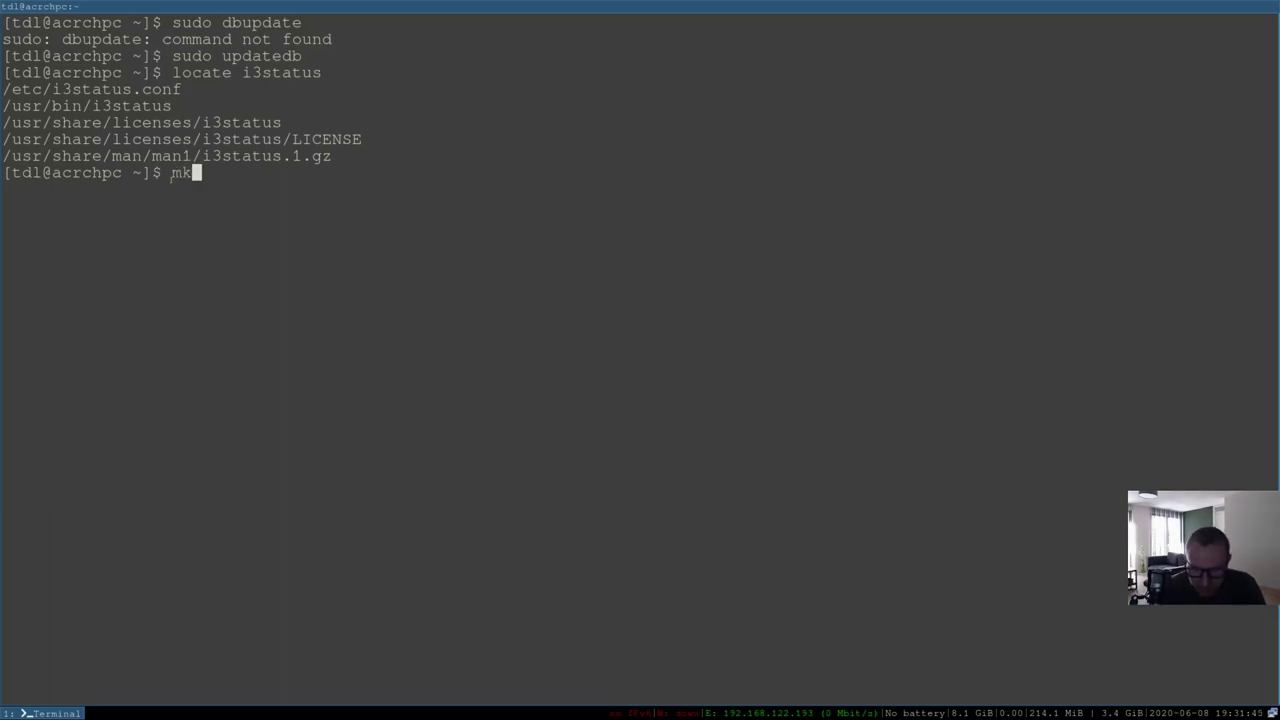
text(r .co)
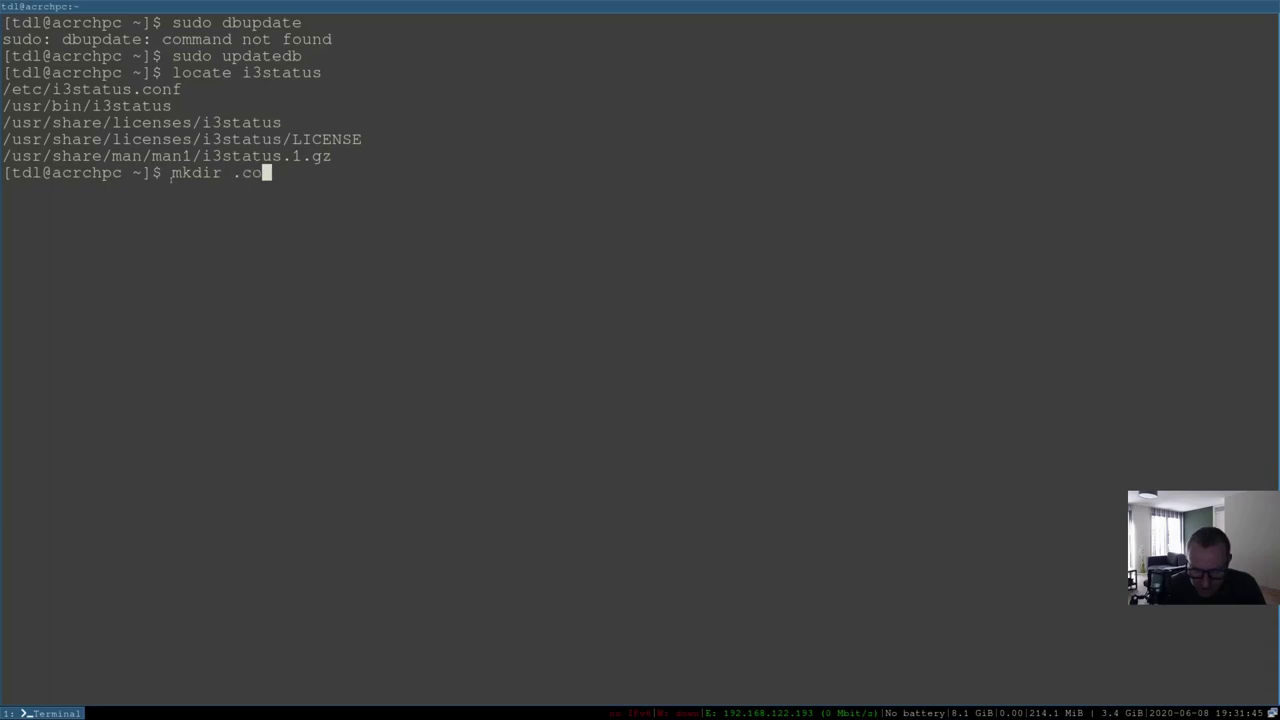
text(nfi)
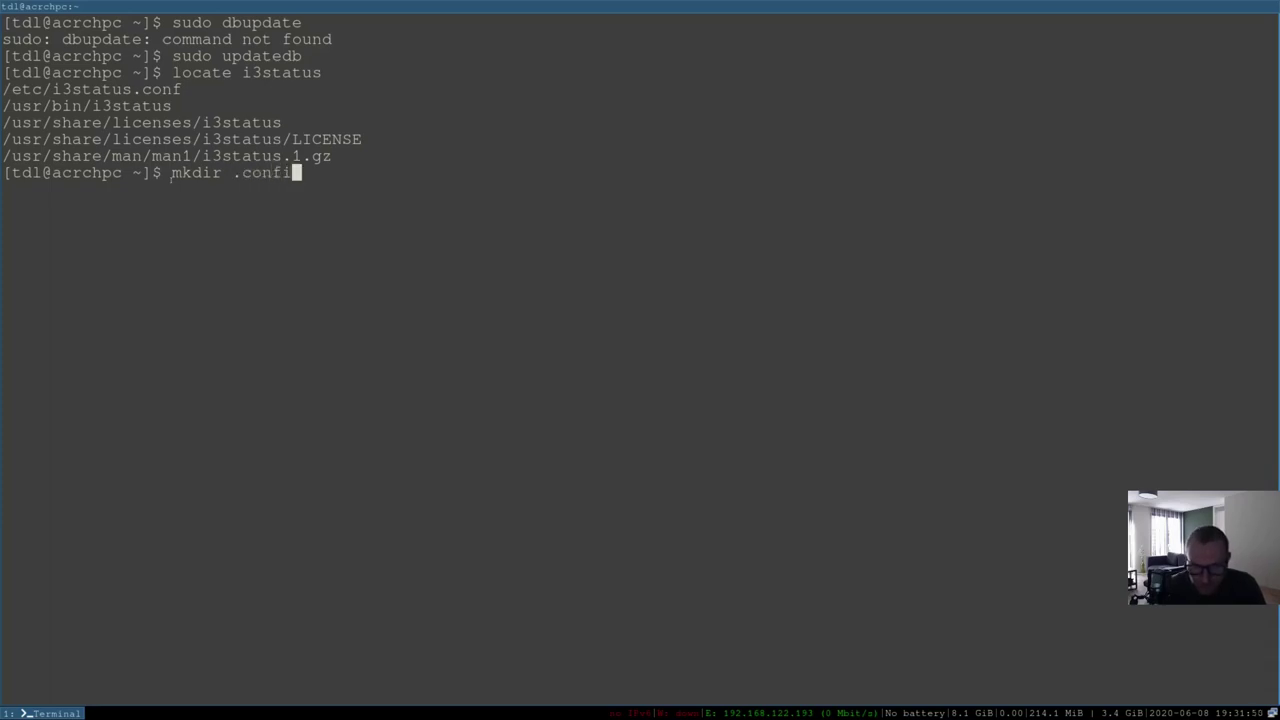
text(g/i3sta)
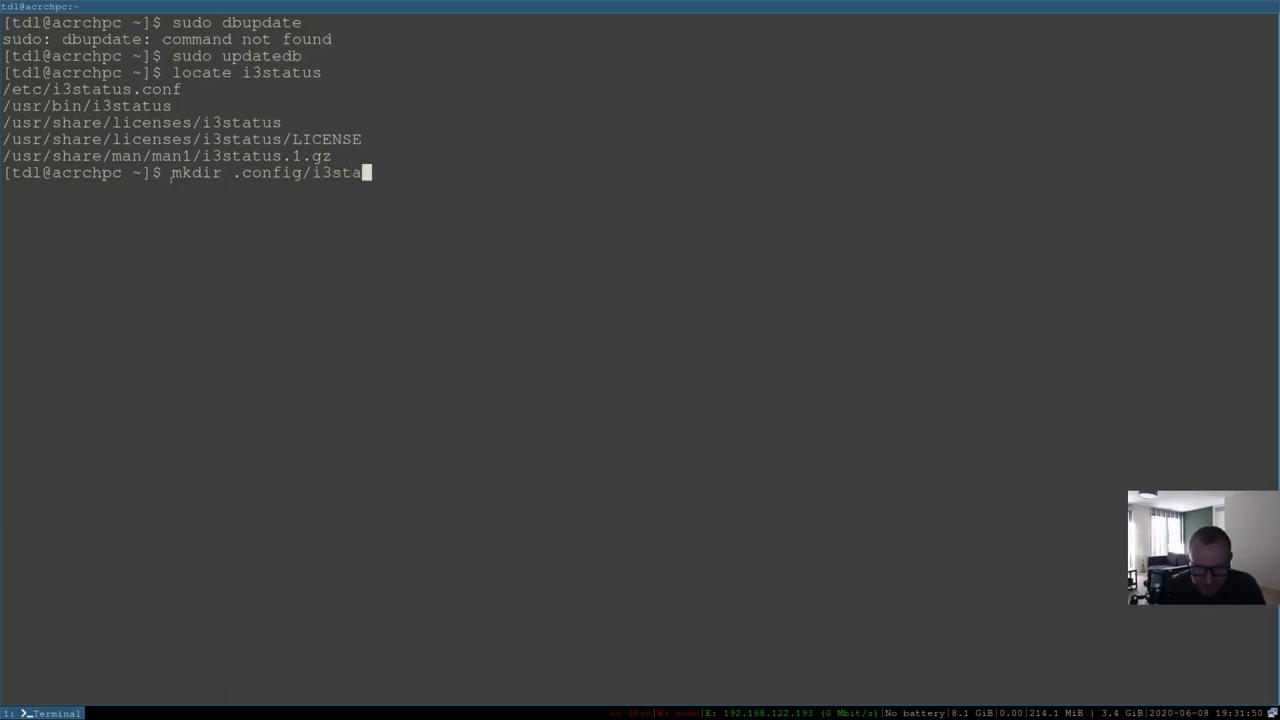
text(tus)
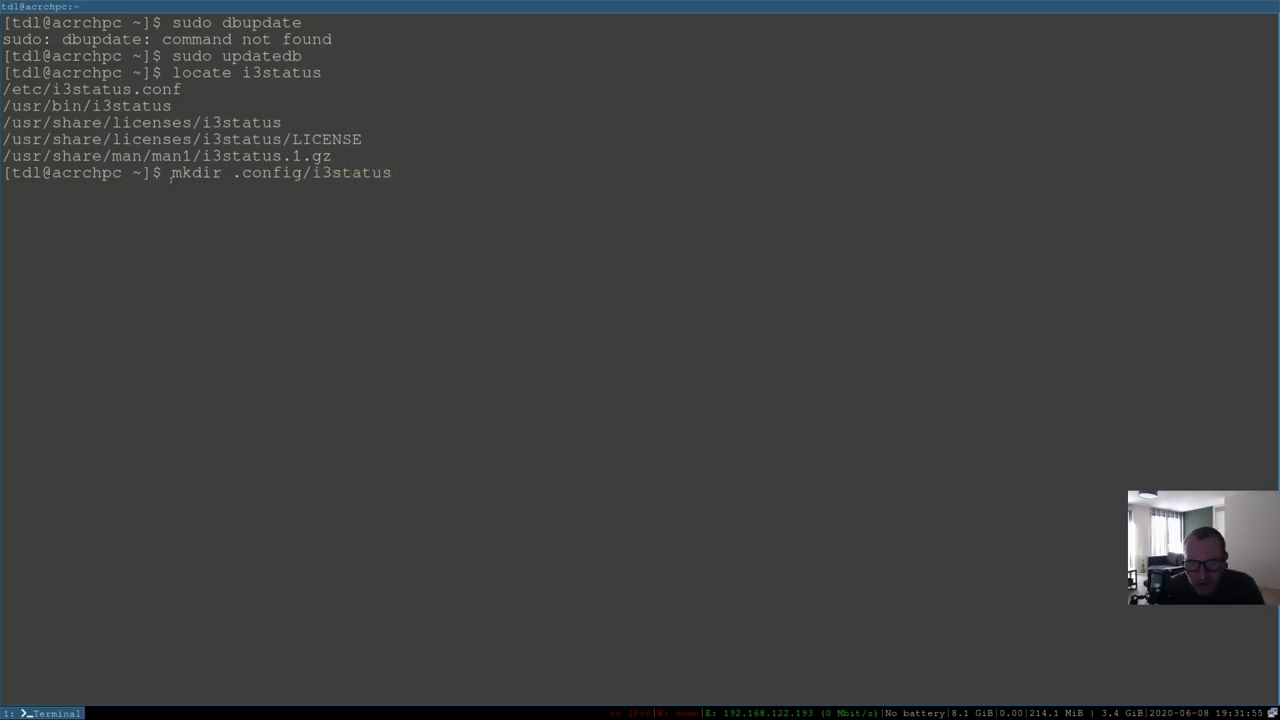
key(Return)
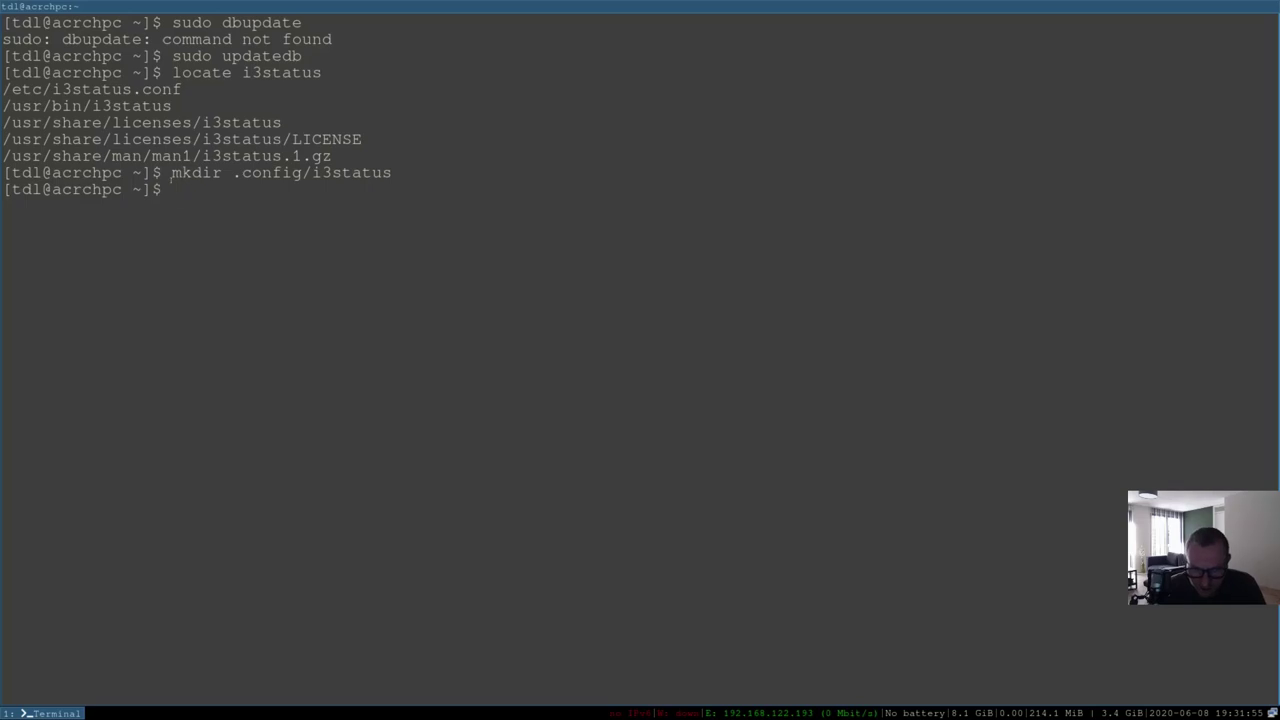
text(cp /etc/)
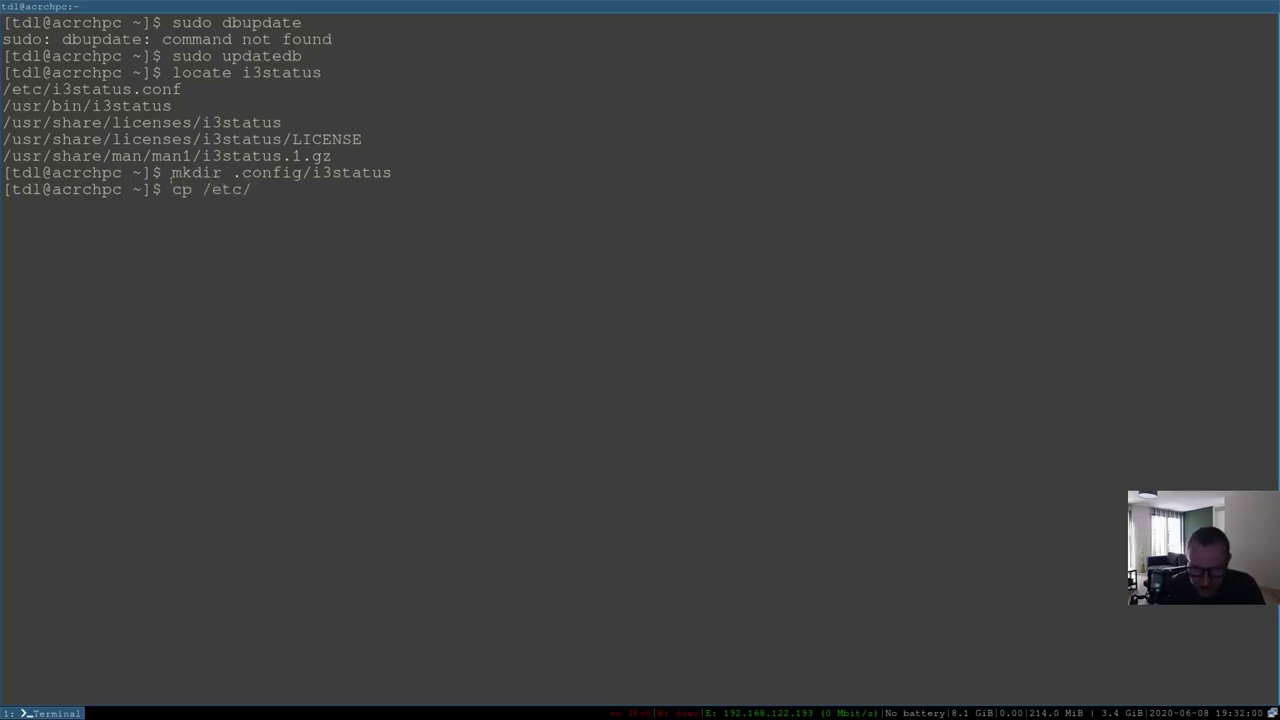
text(i3s)
key(Tab)
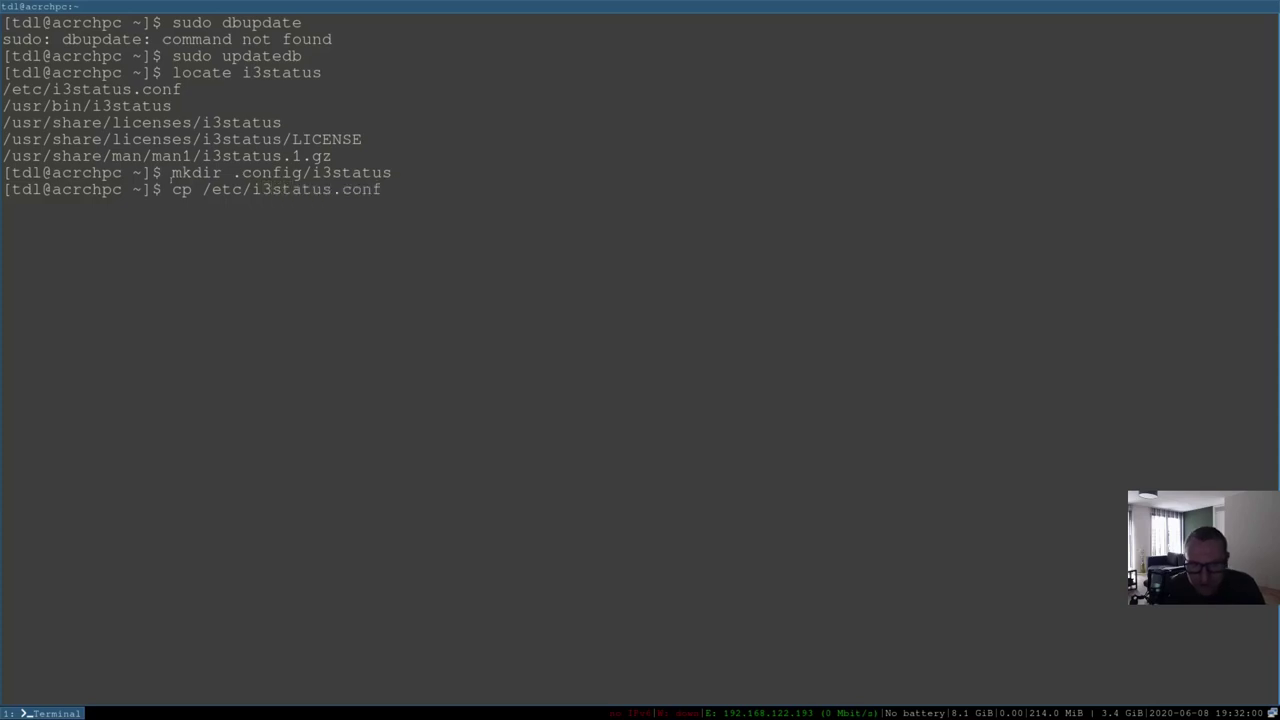
text(.config/i3st)
key(Tab)
key(Return)
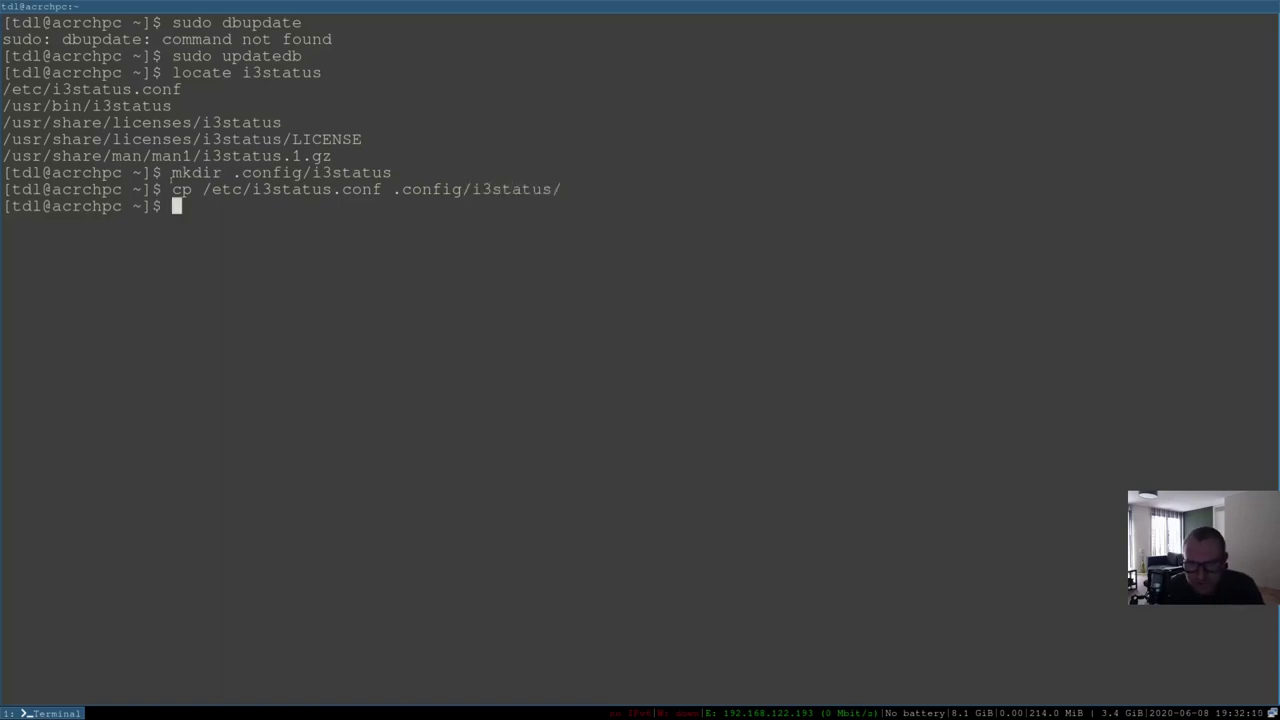
Open .config/i3status/i3status.conf in Vim and change the interval from 5 to 1
text(vim .)
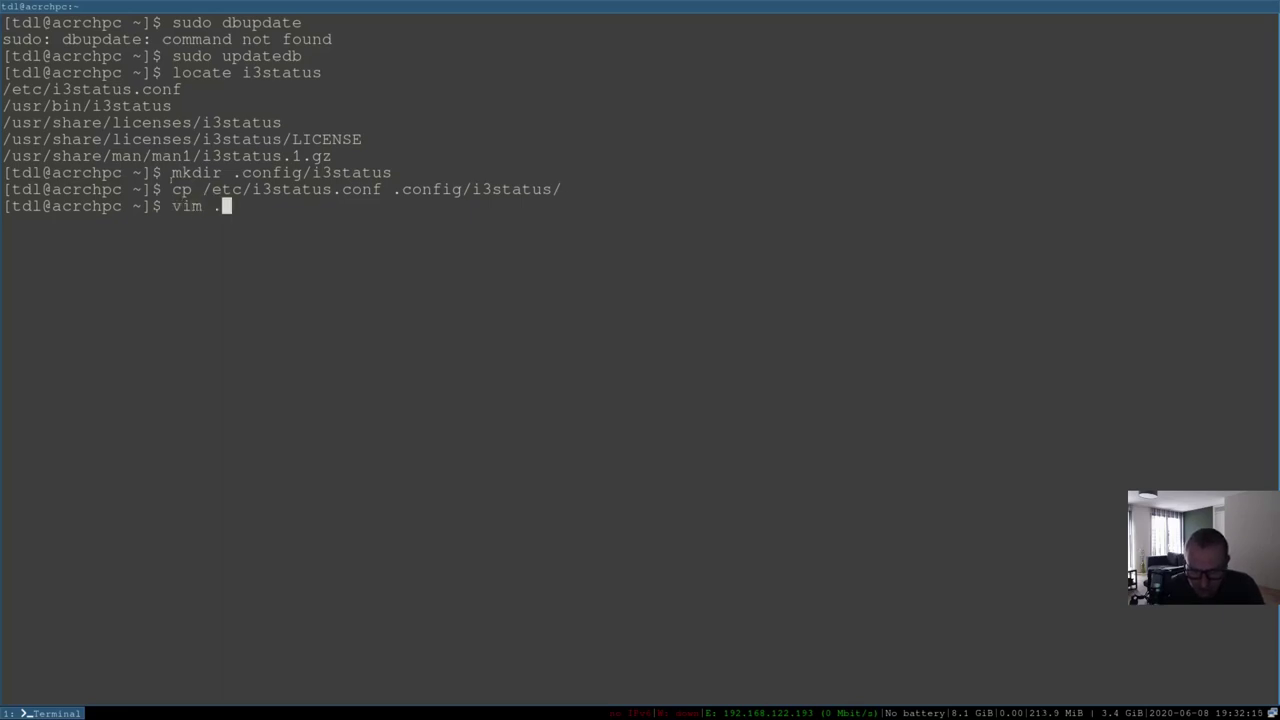
text(config/)
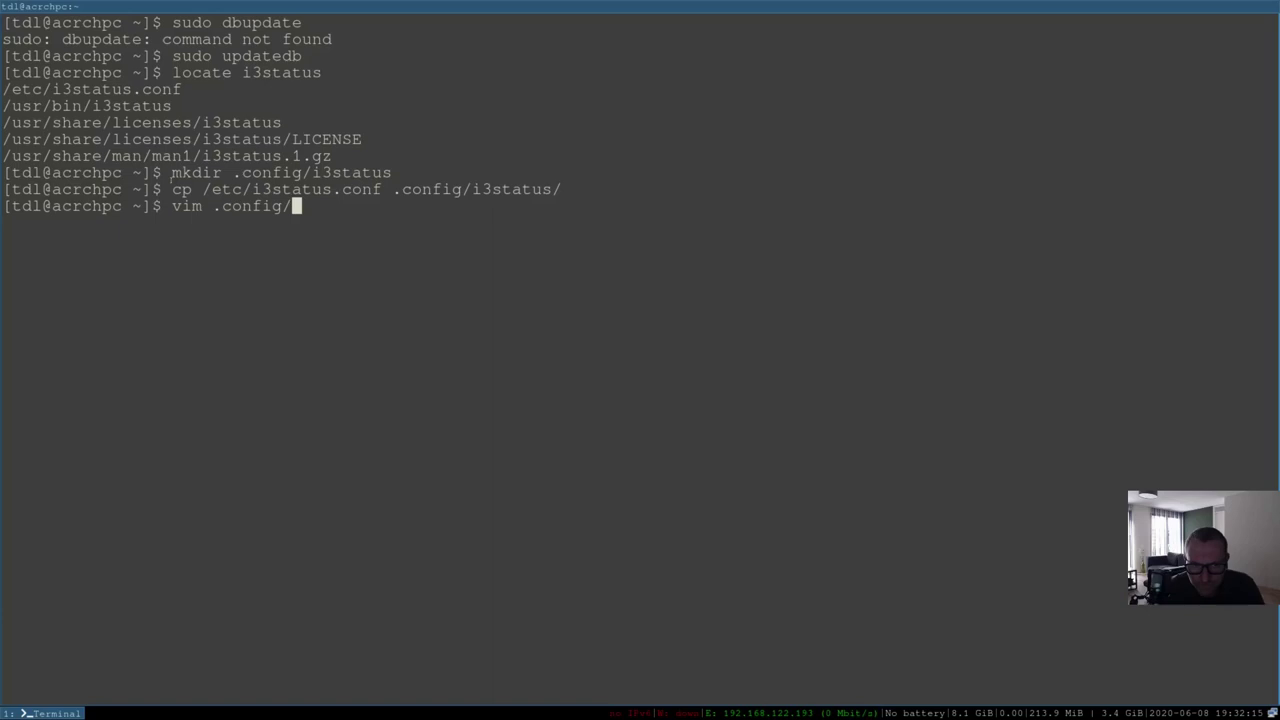
text(i3st)
key(Tab)
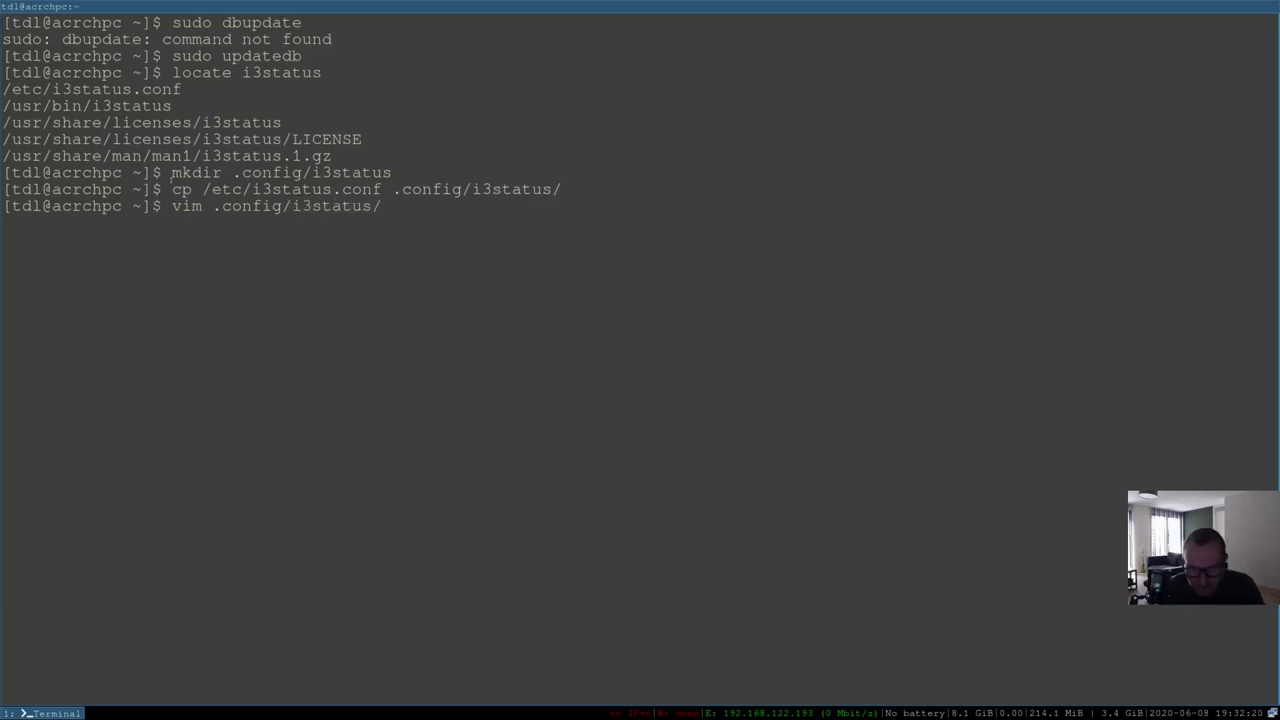
key(Tab)
key(Return)
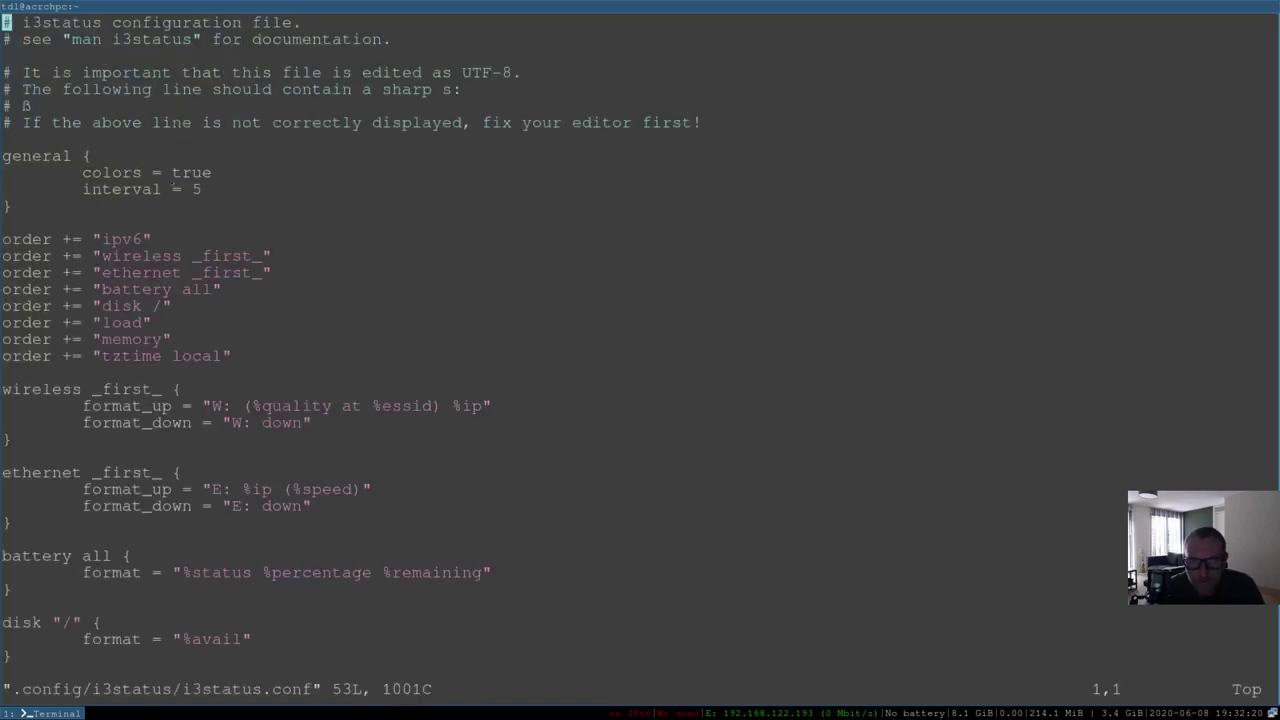
key(j)
key(j)
key(j)
key(j)
key(j)
key(j)
key(j)
key(j)
key(j)
key(j)
key(j)
key(j)
key(j)
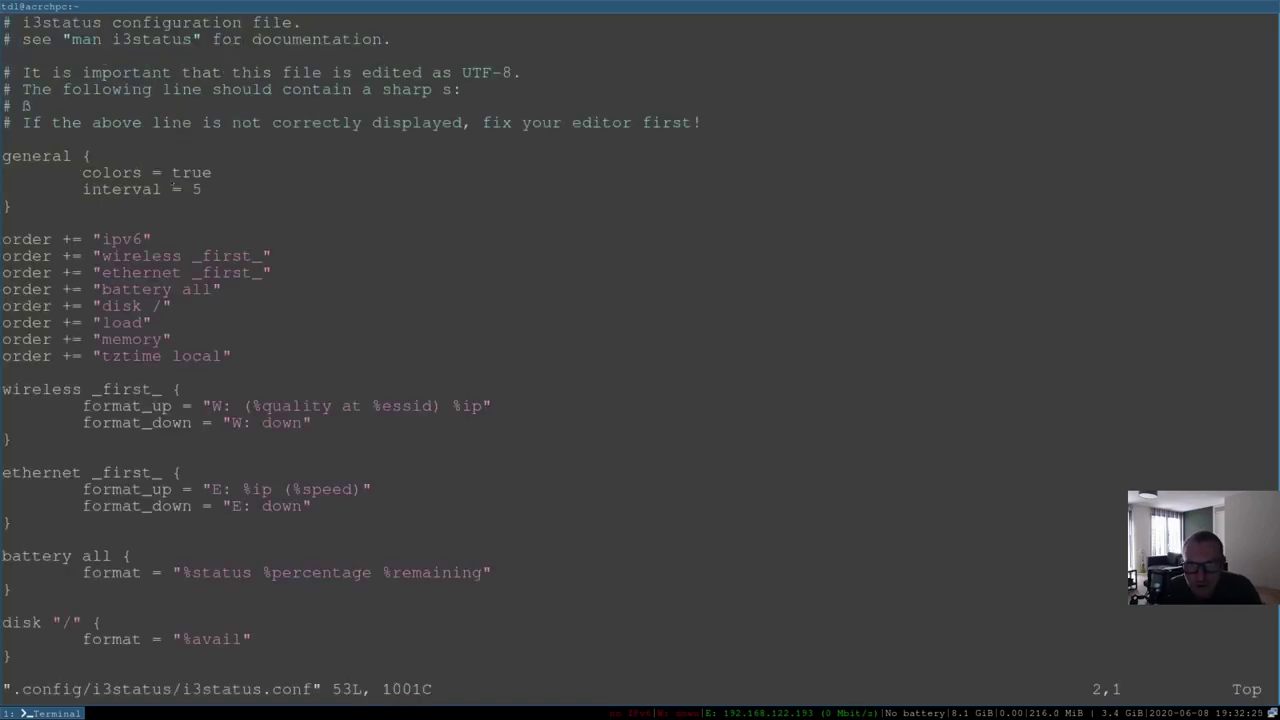
key(j)
key(j)
key(j)
key(k)
key(k)
key(k)
key(k)
key(k)
key(k)
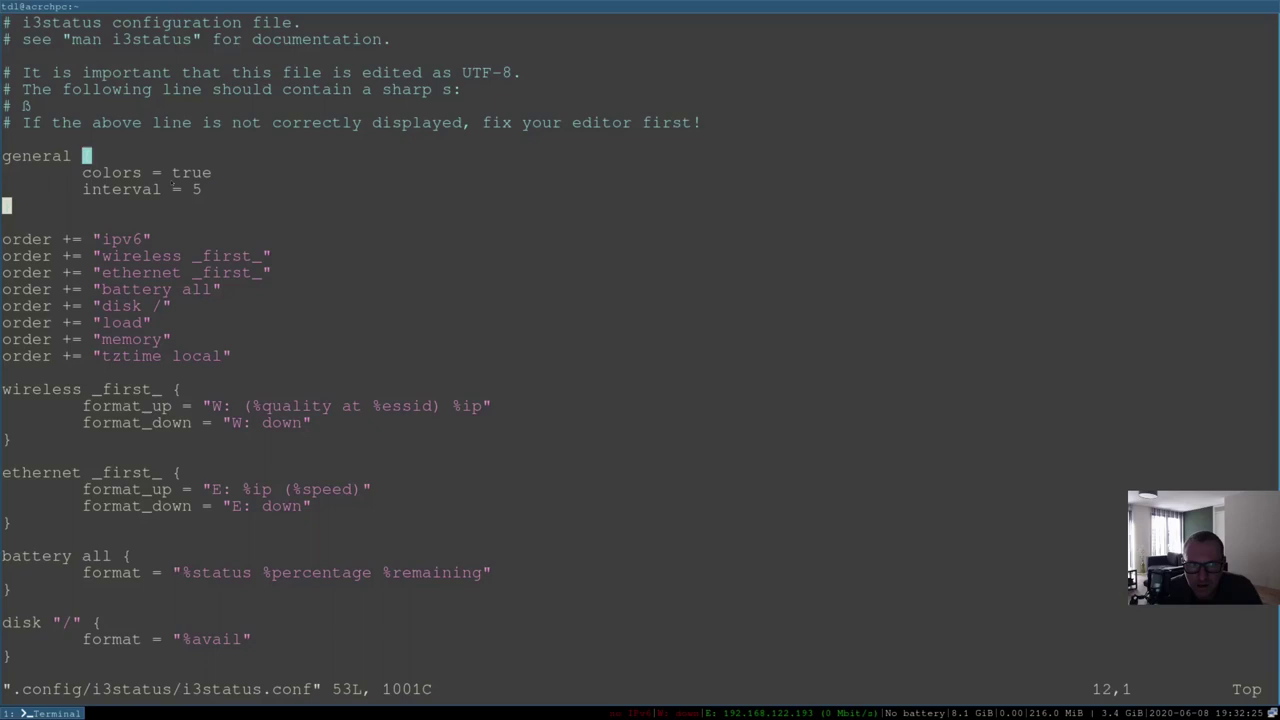
key(dollar)
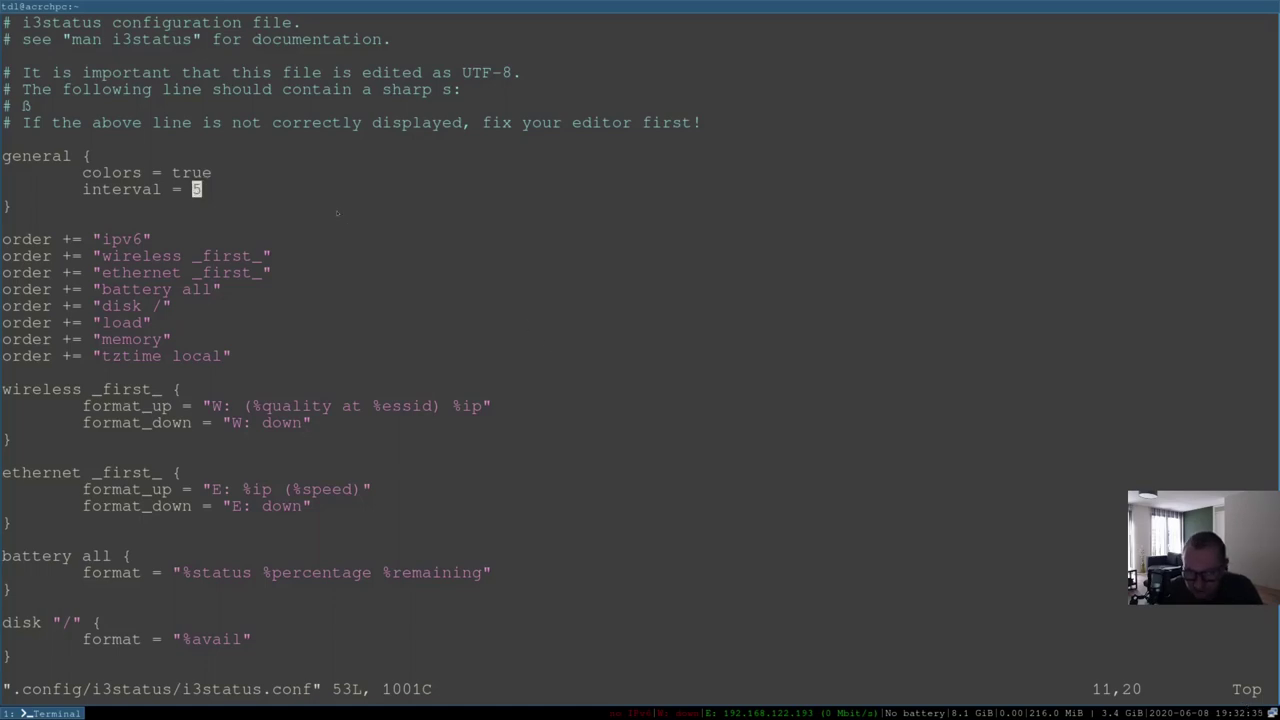
key(x)
key(x)
text(al =)
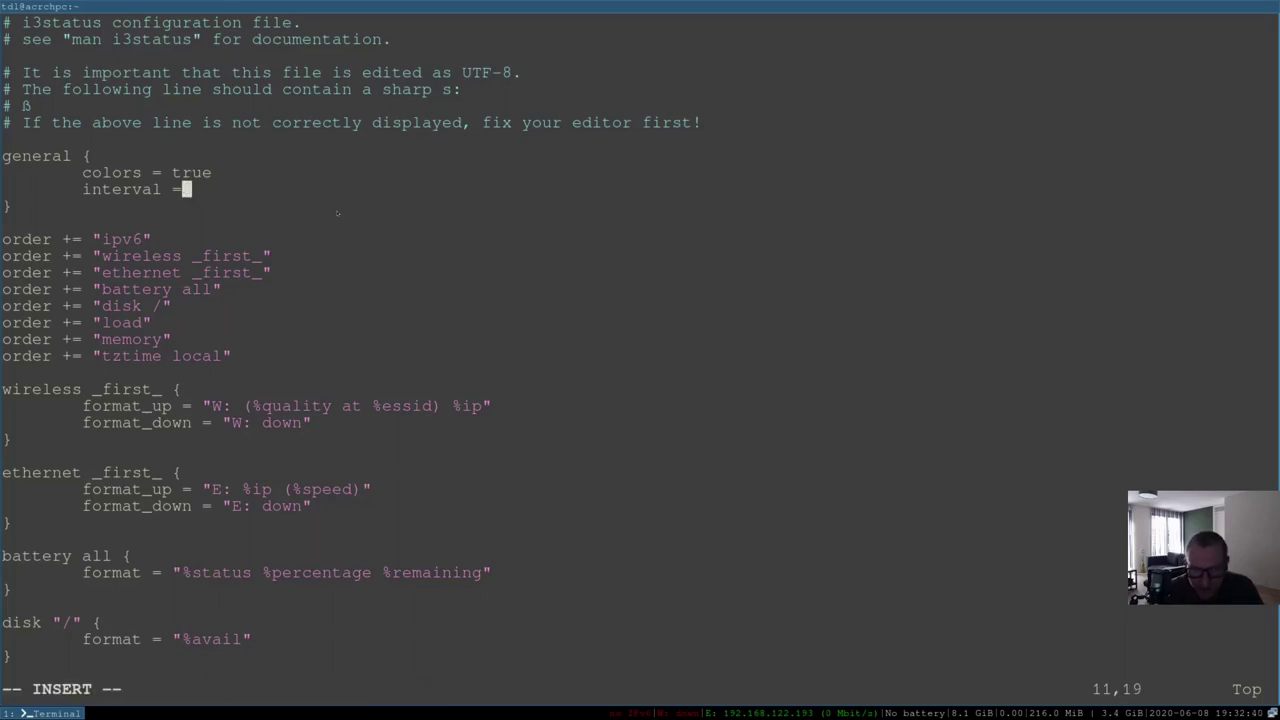
text(1)
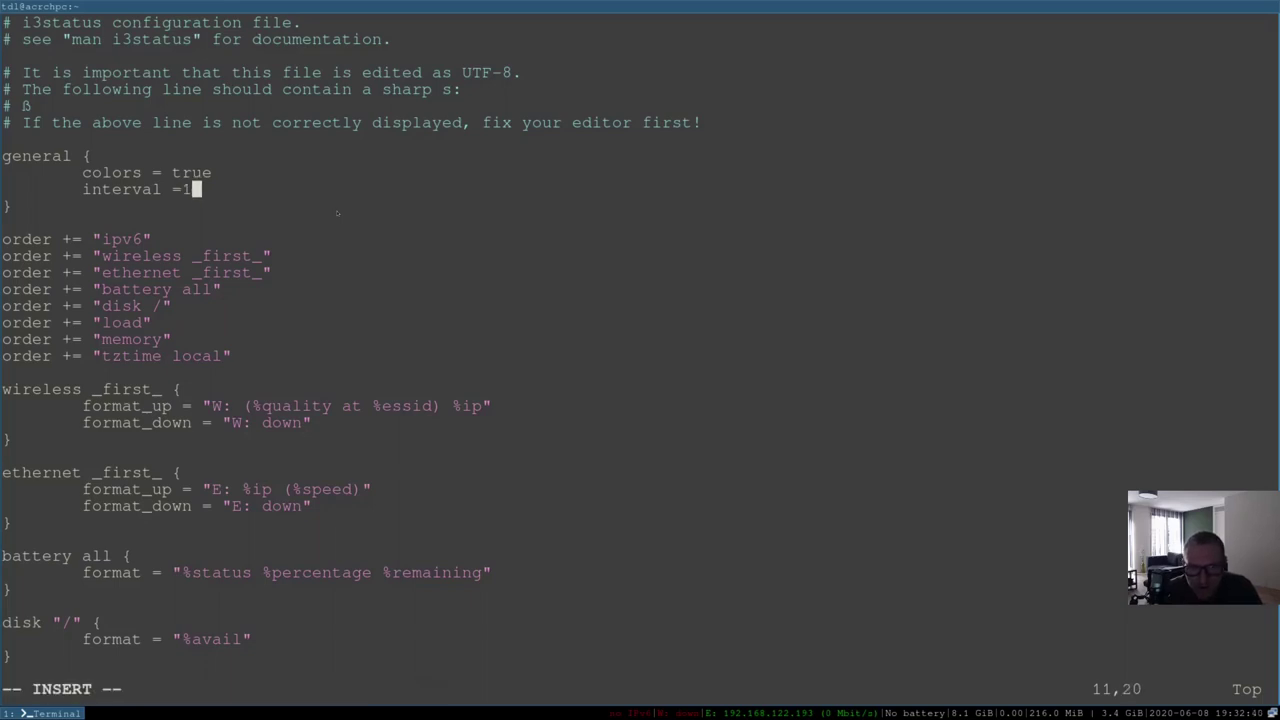
Comment out the ipv6, wireless and battery order entries with #
key(Down)
key(Down)
key(Down)
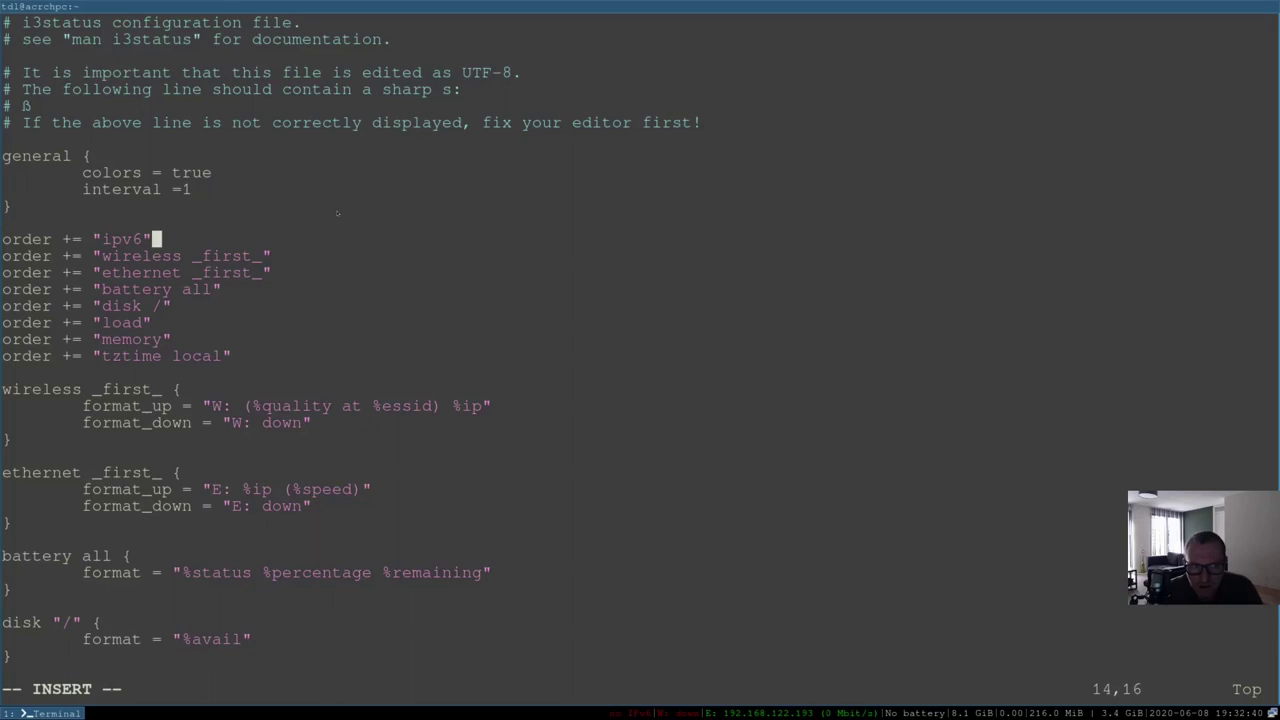
key(Home)
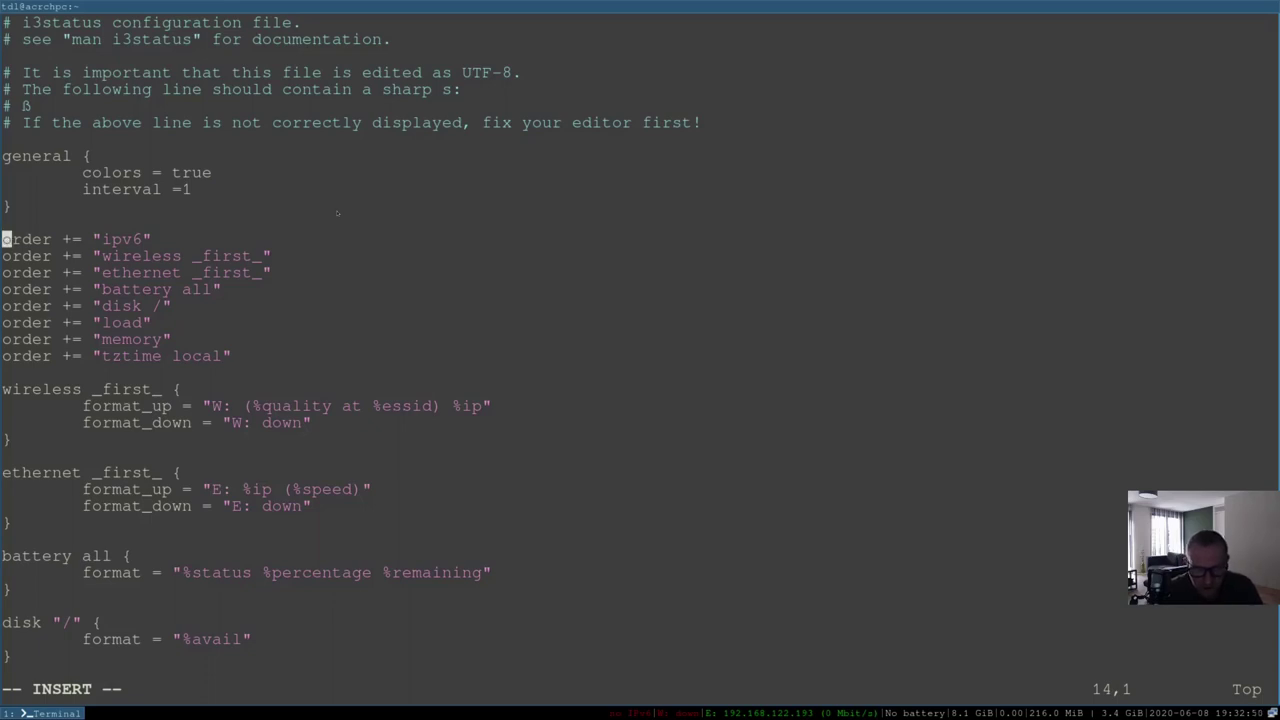
text(#)
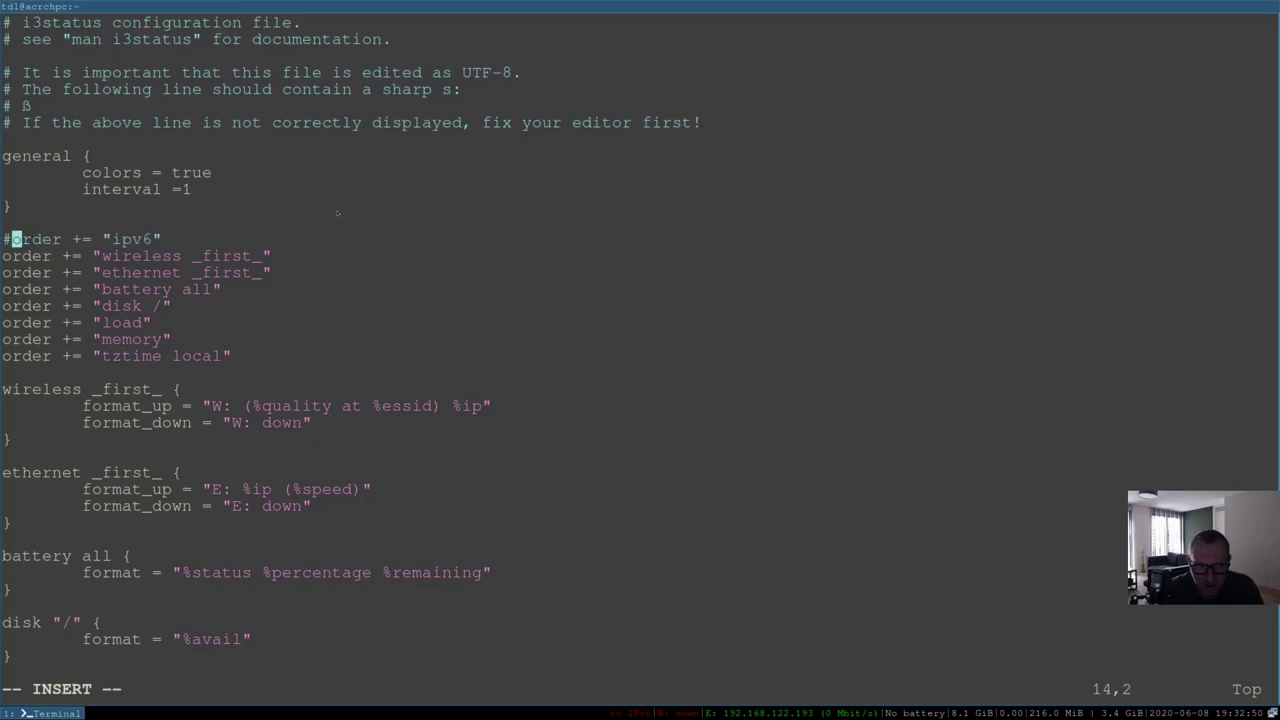
key(Down)
key(Left)
key(Left)
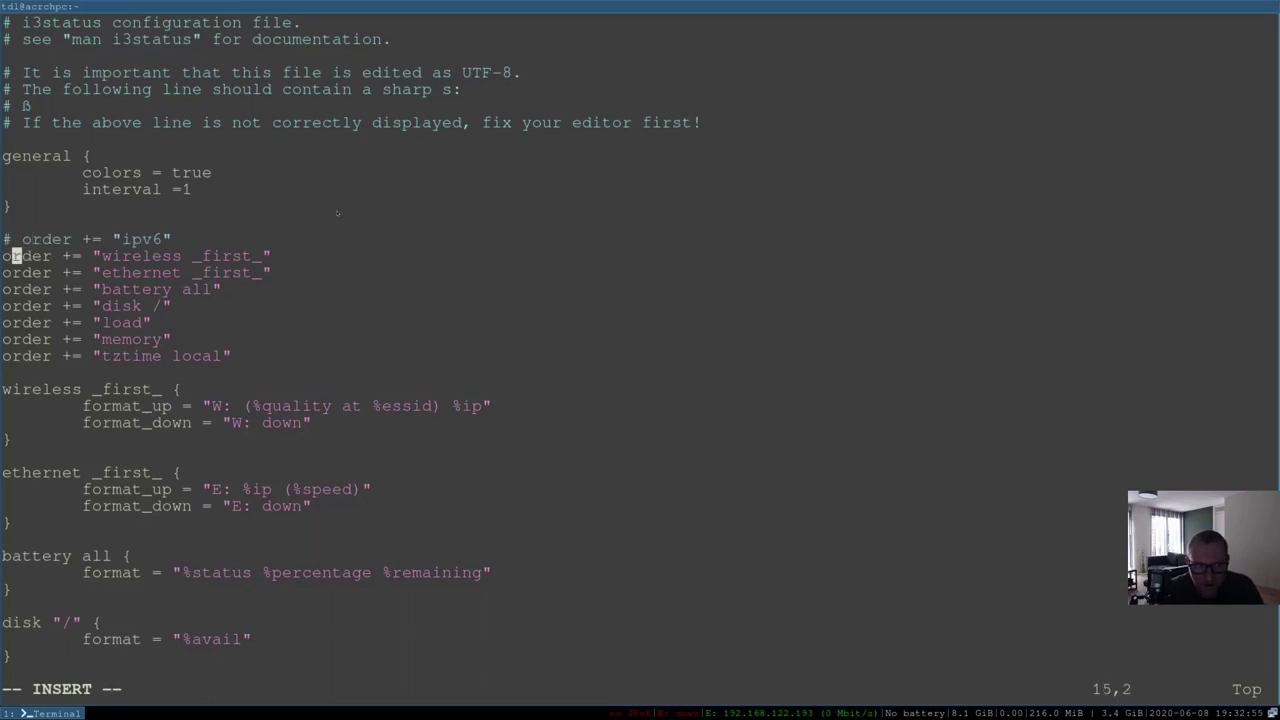
text(#)
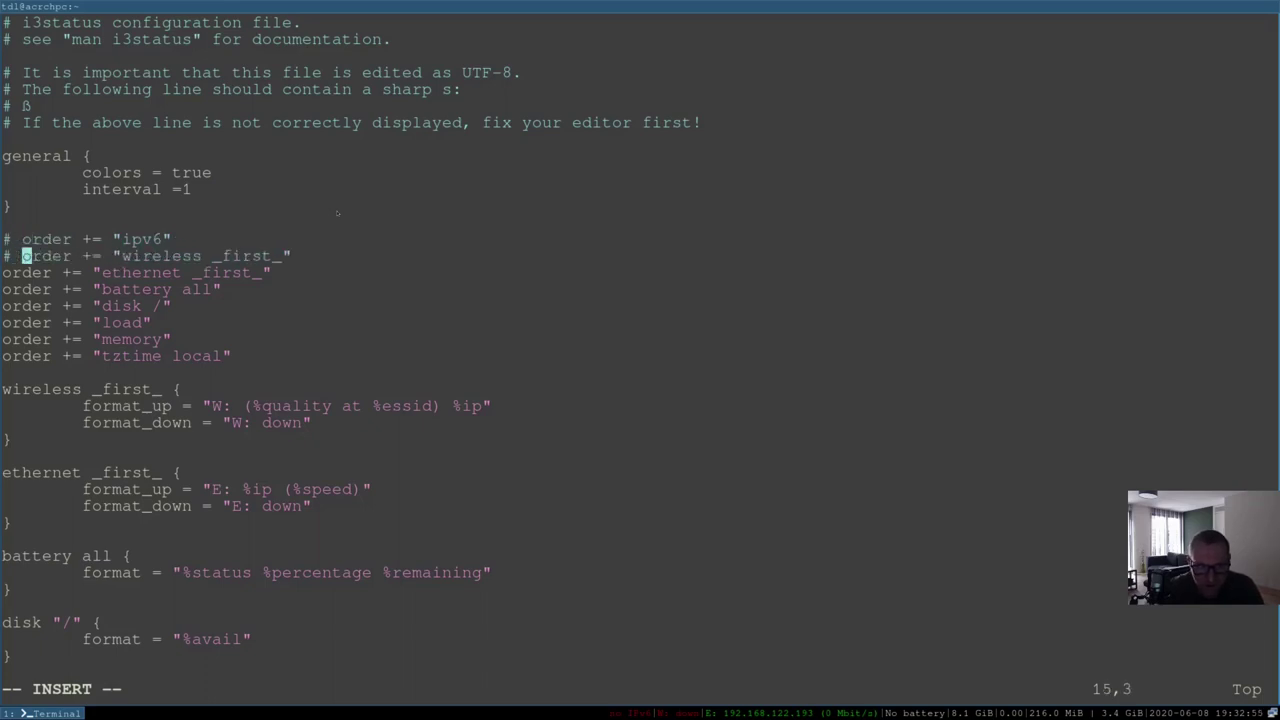
key(Down)
key(Down)
key(Left)
key(Left)
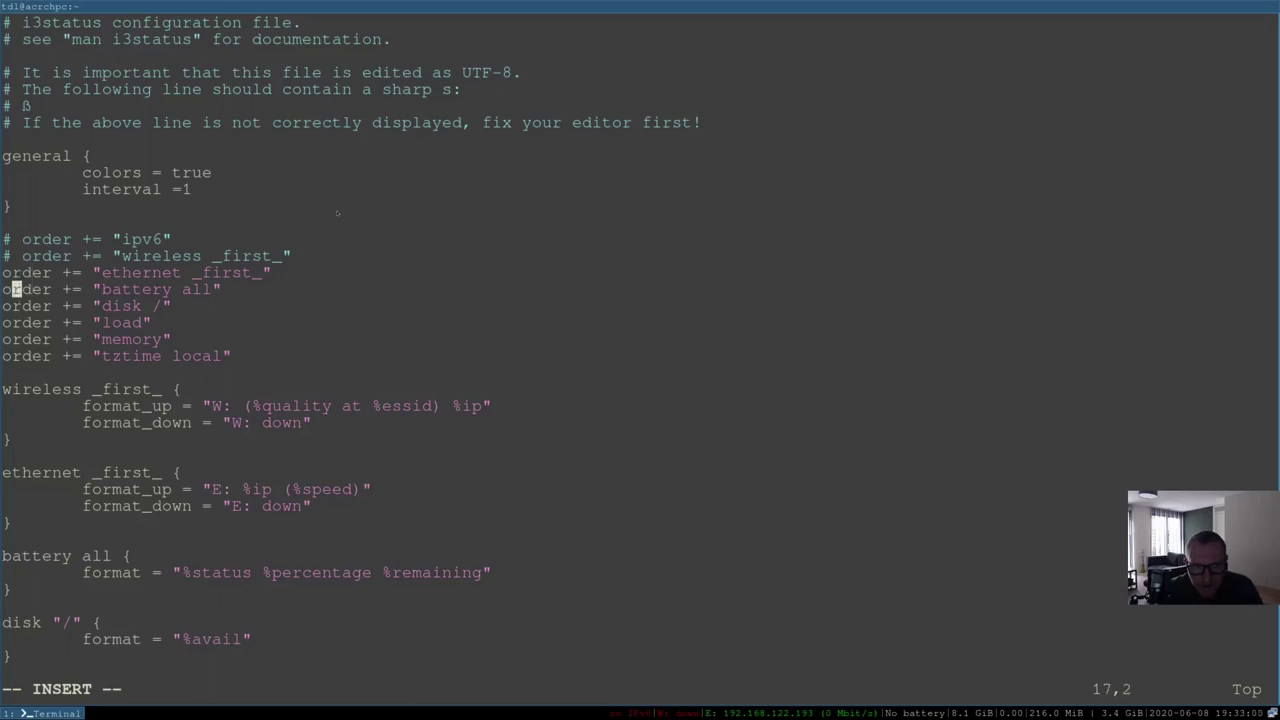
text(#)
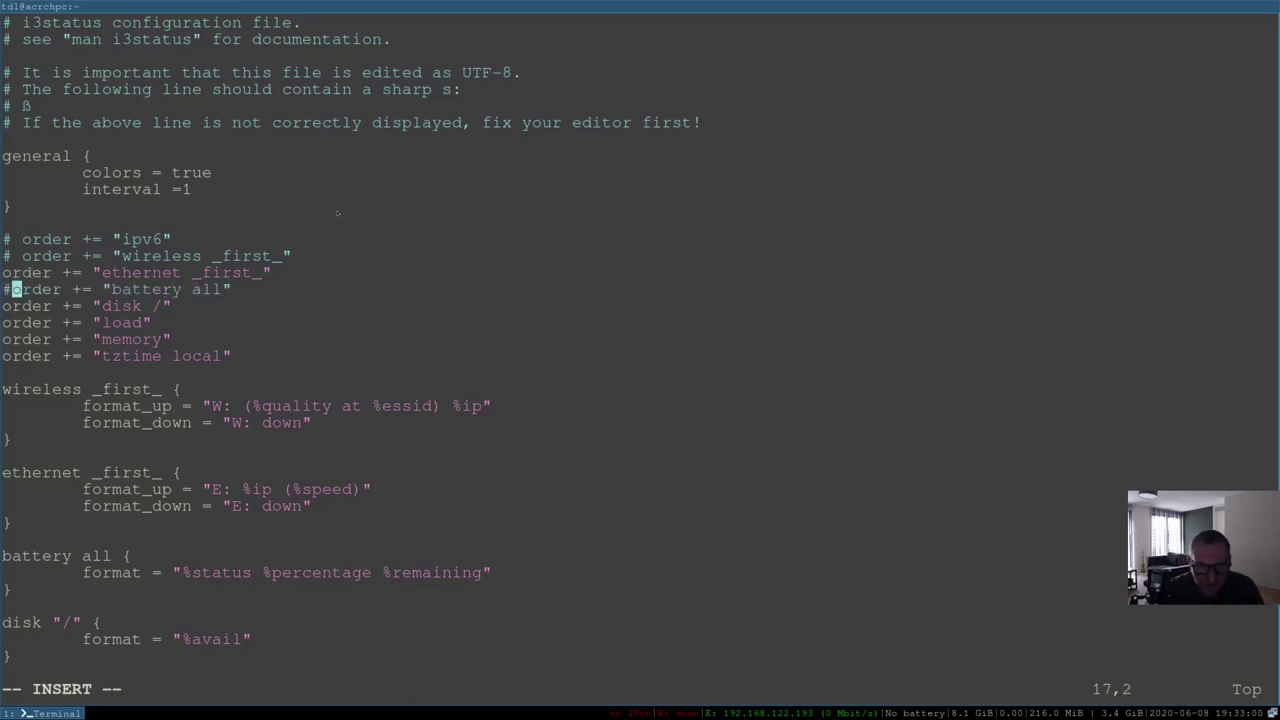
Review the edited order list, ending on the disk order line
key(Down)
key(Down)
key(Down)
key(Down)
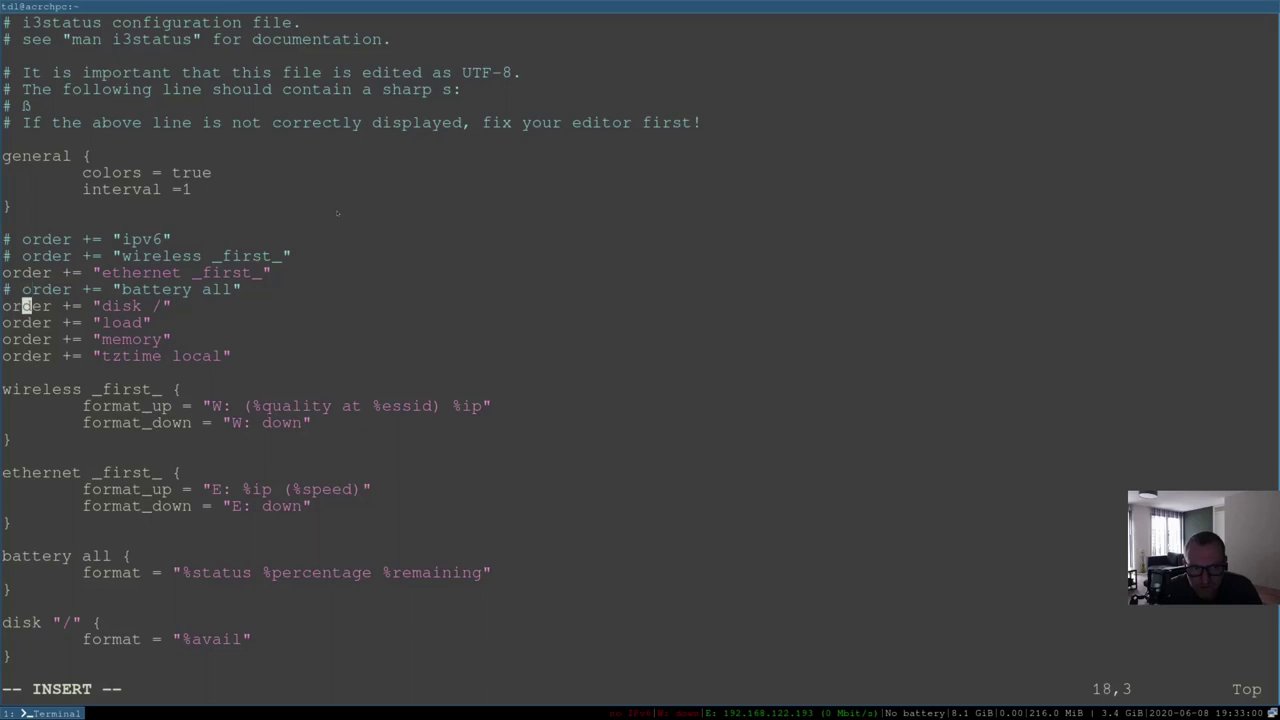
key(Down)
key(Up)
key(Up)
key(Up)
key(Up)
key(Up)
key(Up)
key(Down)
key(Down)
key(Down)
key(Down)
key(Down)
key(Up)
key(Up)
key(Up)
key(Up)
key(Down)
key(Down)
key(Up)
key(Right)
key(Right)
key(Right)
key(Right)
key(Right)
key(Right)
key(Right)
key(Right)
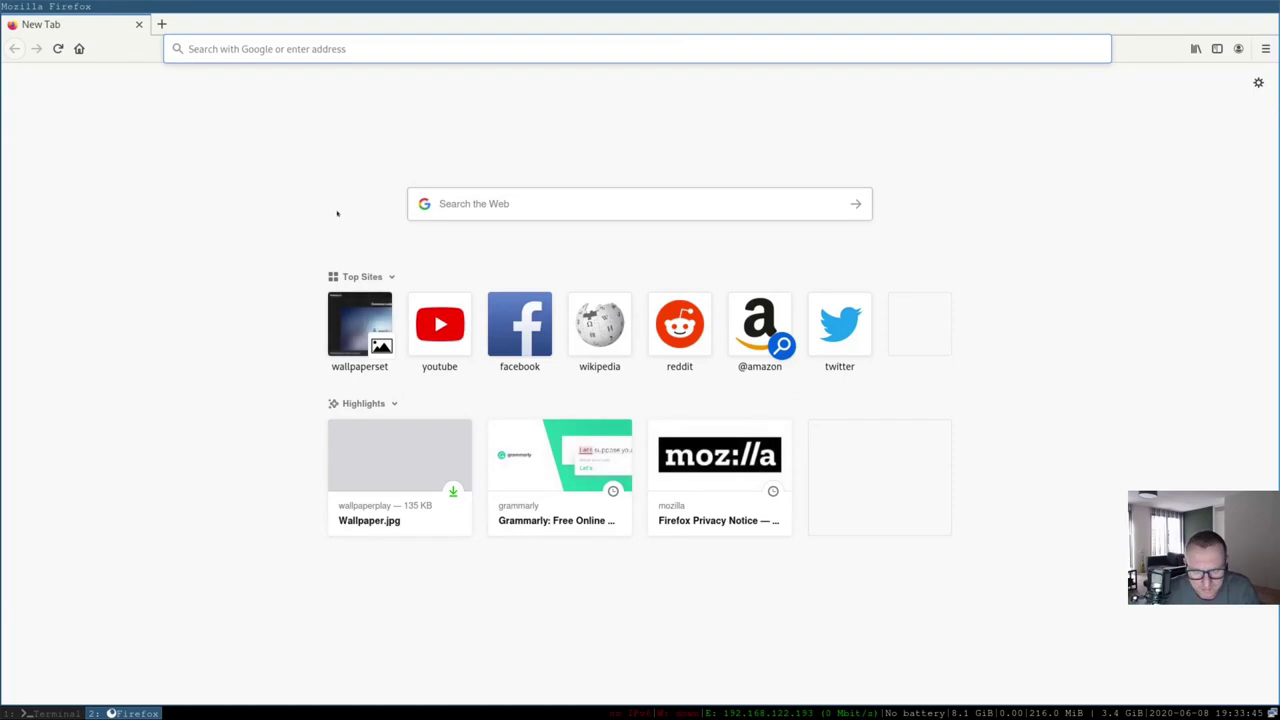
Open the Font Awesome cheatsheet in Firefox and search the page for 'hdd'
text(chea)
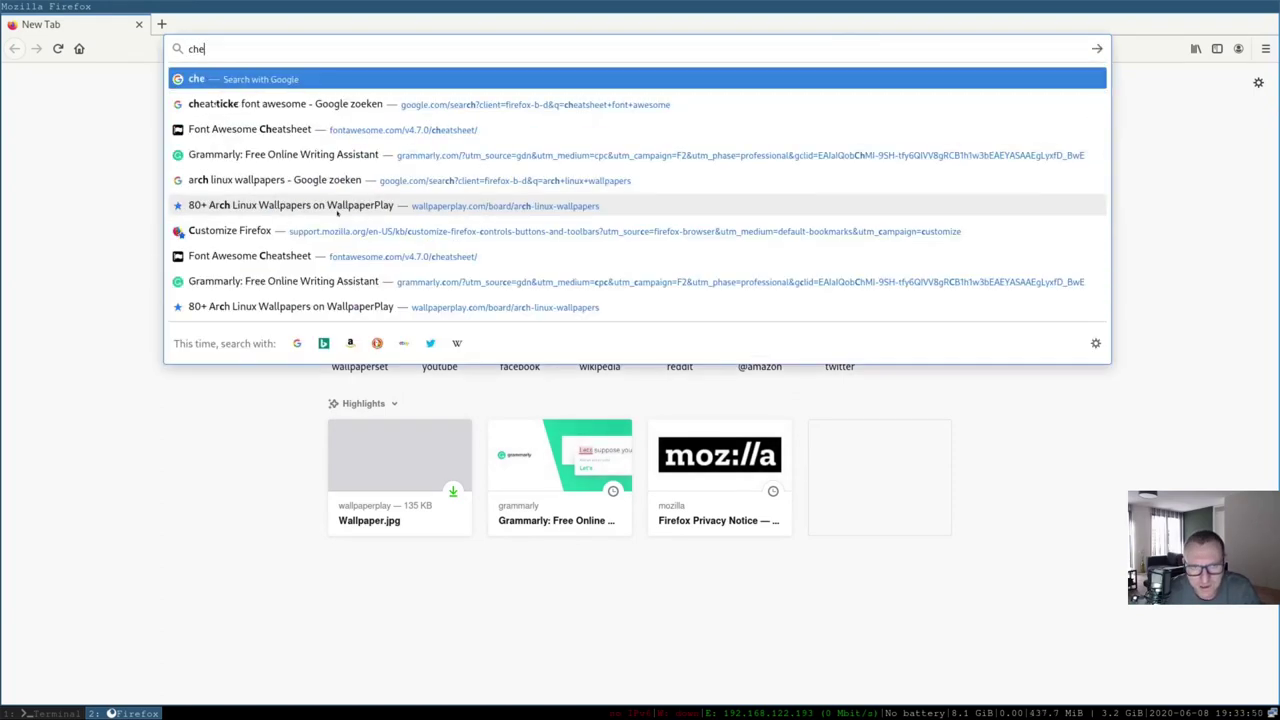
key(Down)
key(Down)
key(Down)
key(Down)
key(Down)
key(Down)
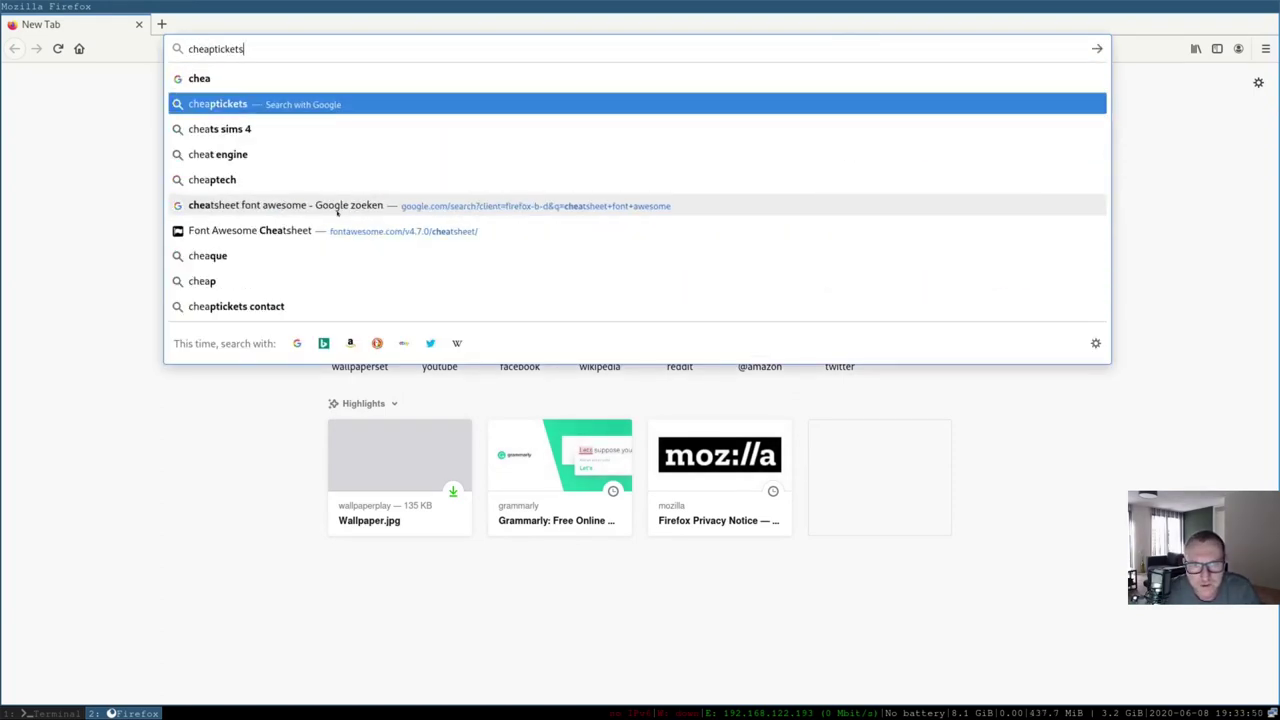
key(Return)
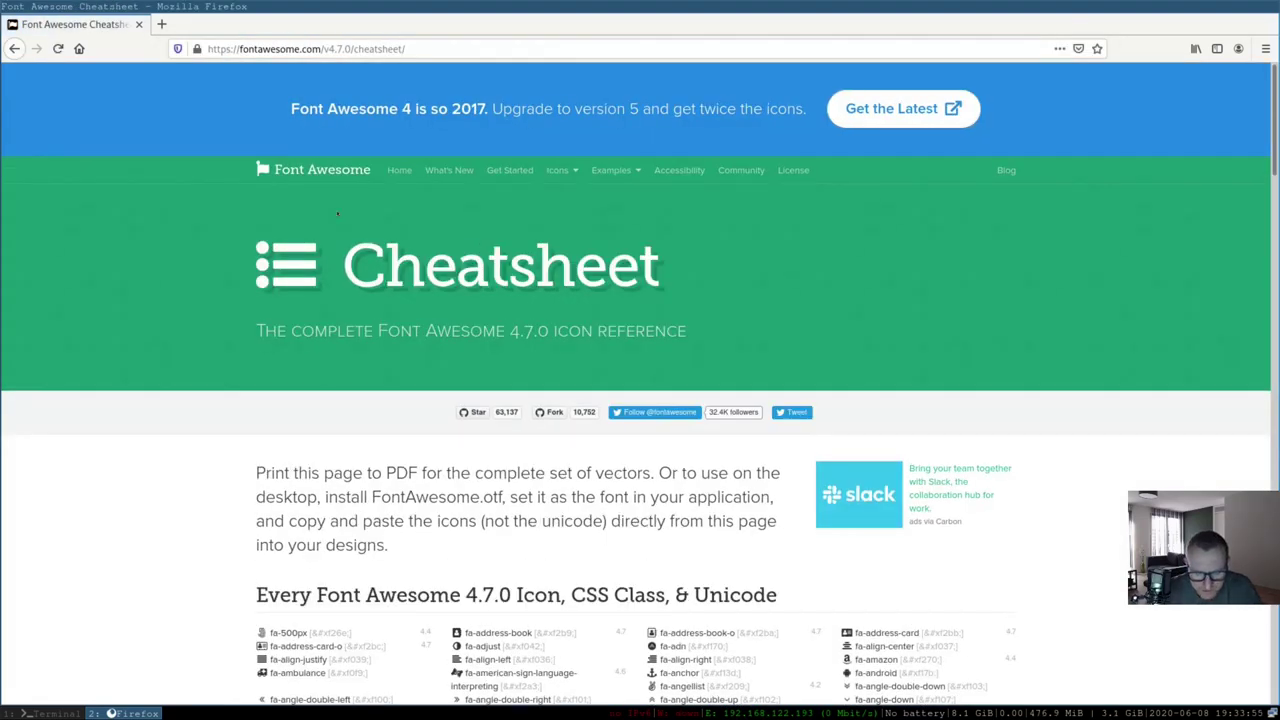
key(ctrl+f)
text(hdd)
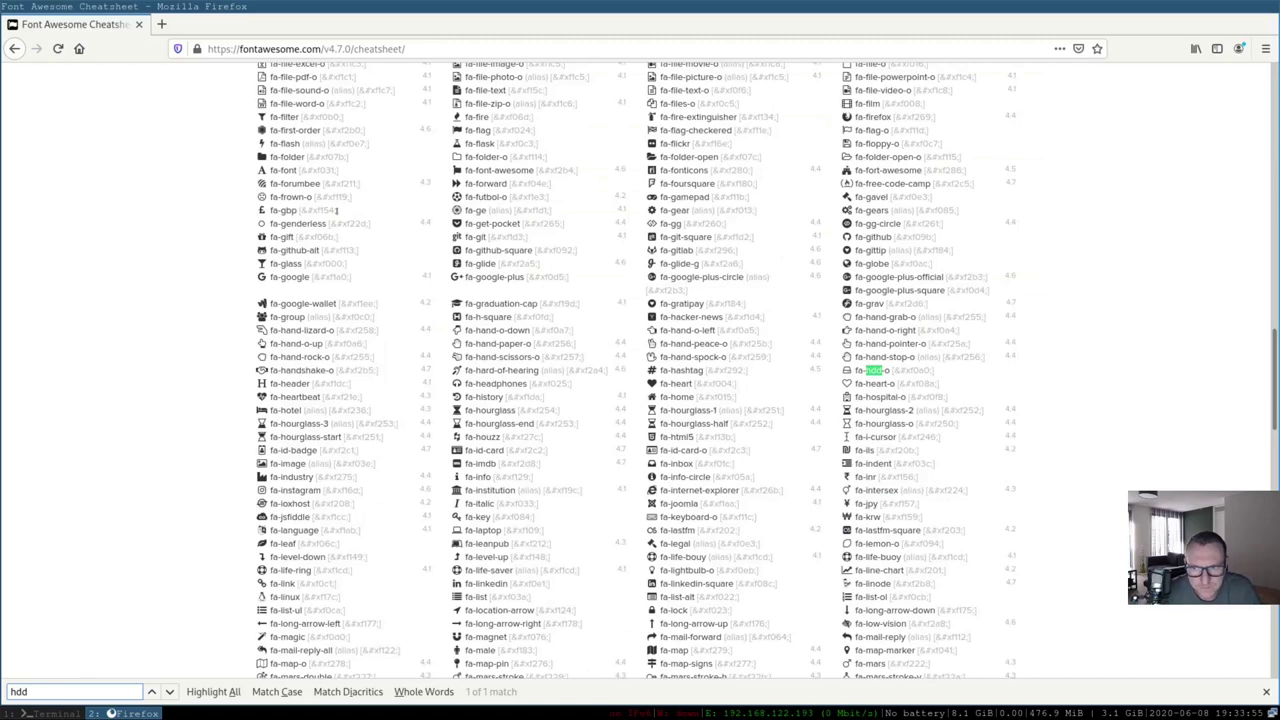
Copy the fa-hdd-o hard-drive icon and switch back to the terminal workspace
double_click(846, 370)
right_click(848, 368)
click(862, 379)
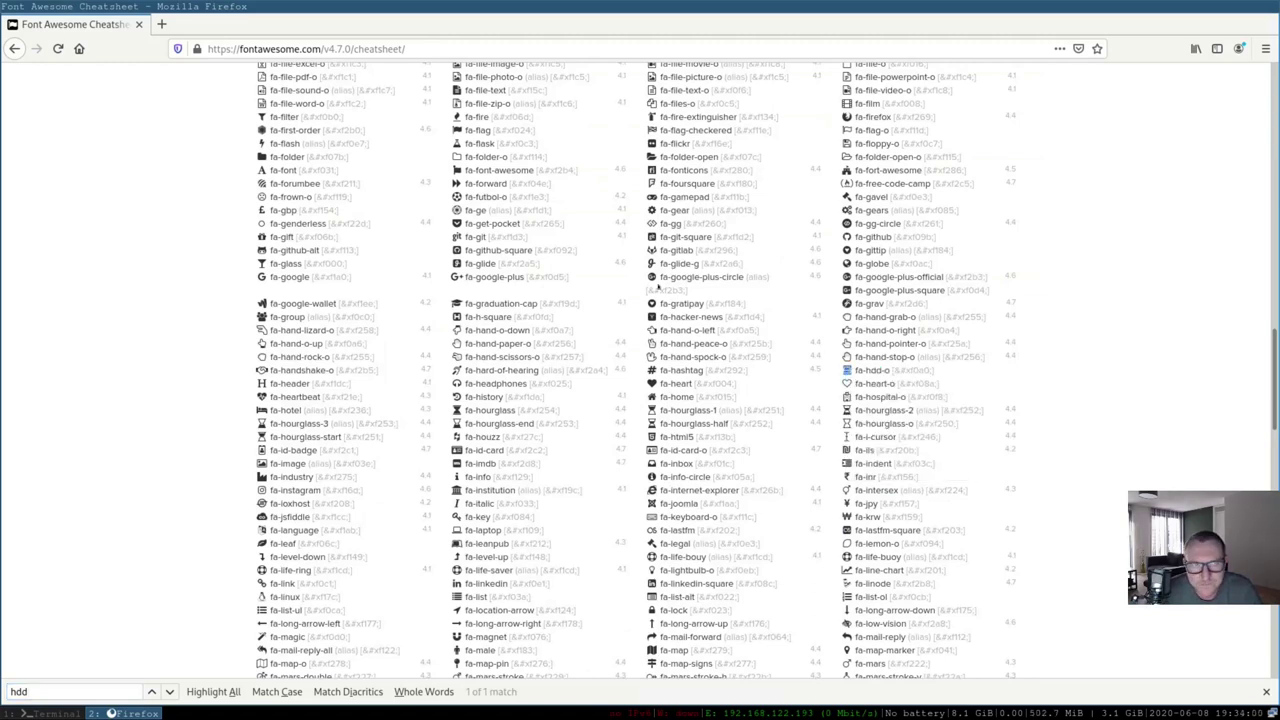
key(super+1)
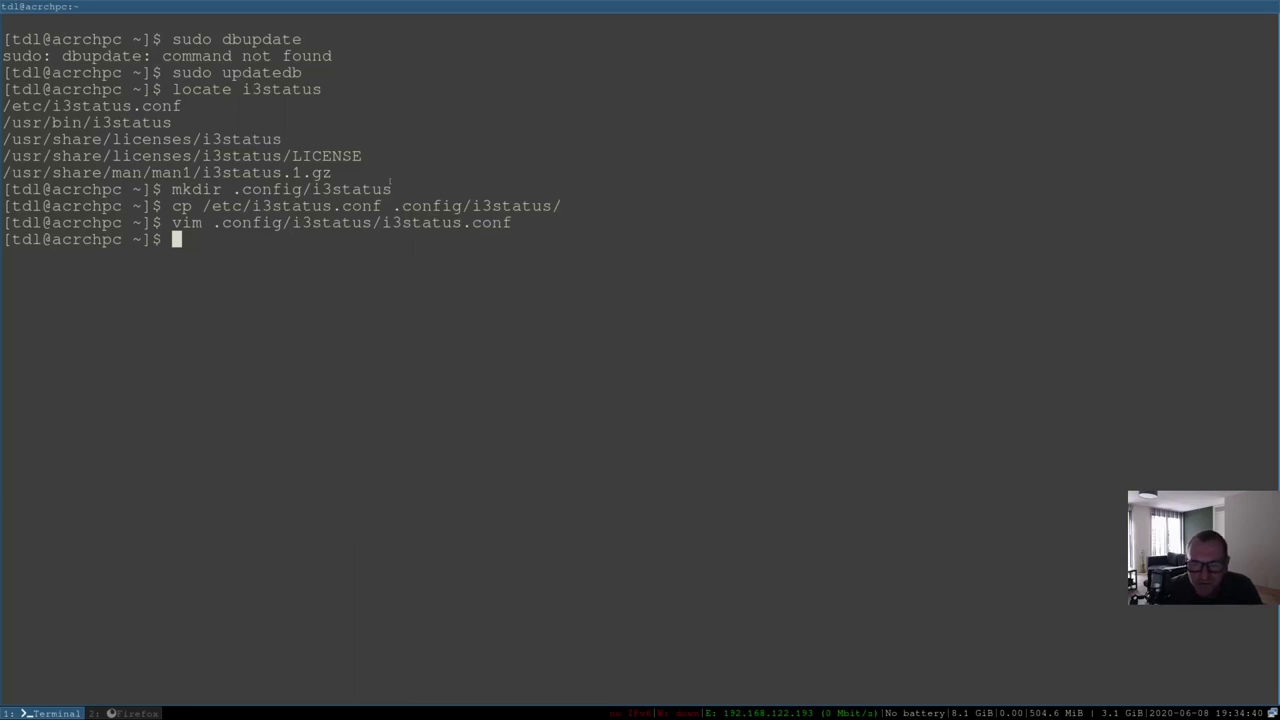
Reopen the i3 config and append -c with the full home path to .config/i3status/i3status.conf to status_command
key(Up)
key(Up)
key(Up)
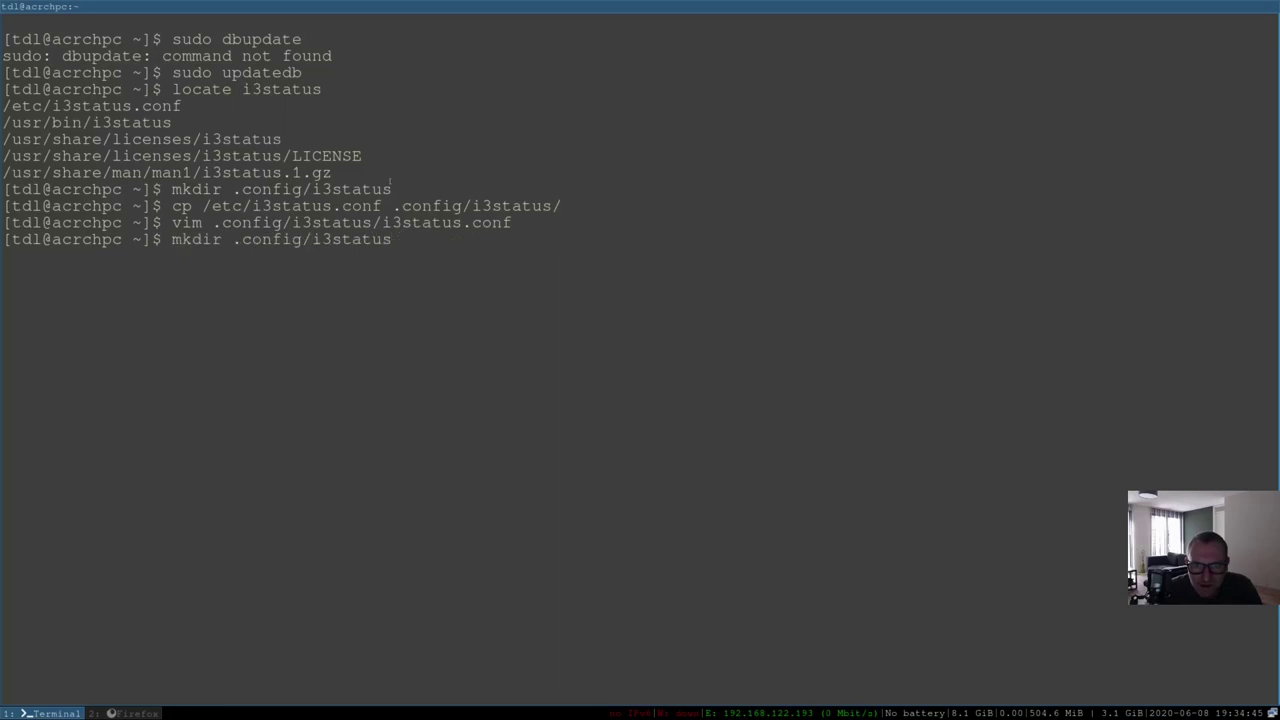
key(Up)
key(Up)
key(Up)
key(Up)
key(Down)
key(Down)
key(Down)
key(Up)
key(Up)
key(Up)
key(Up)
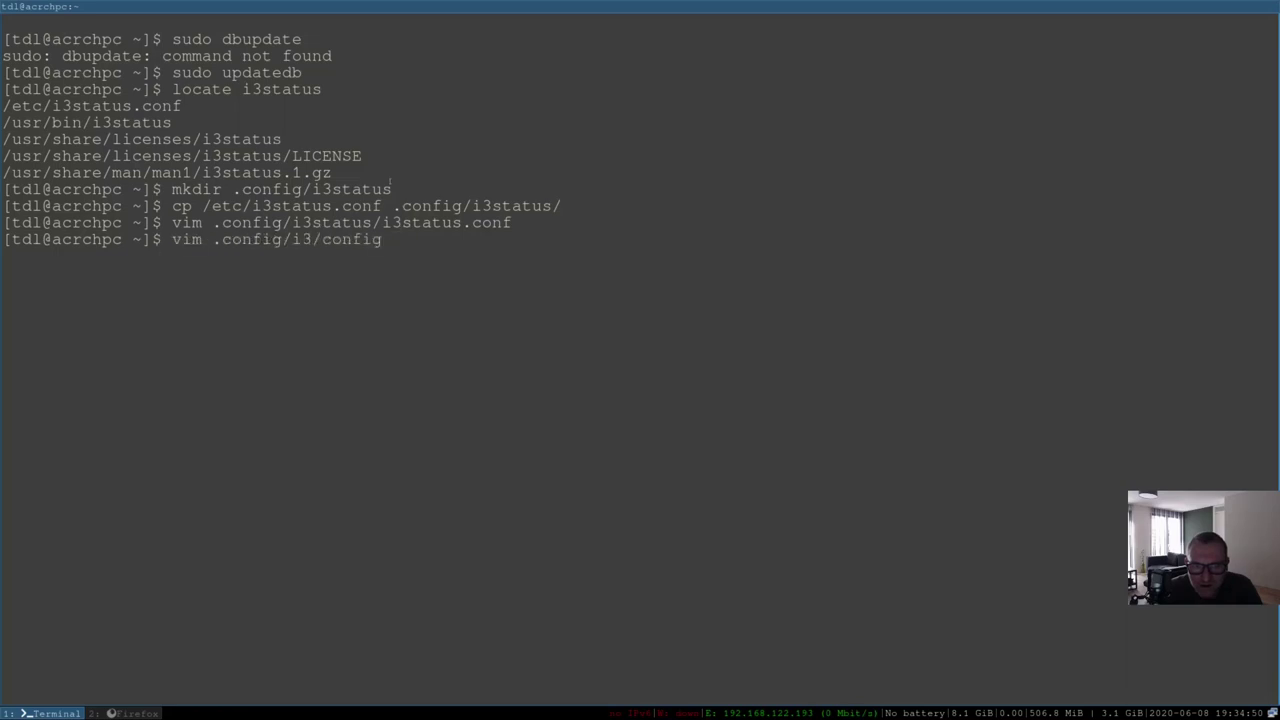
key(Return)
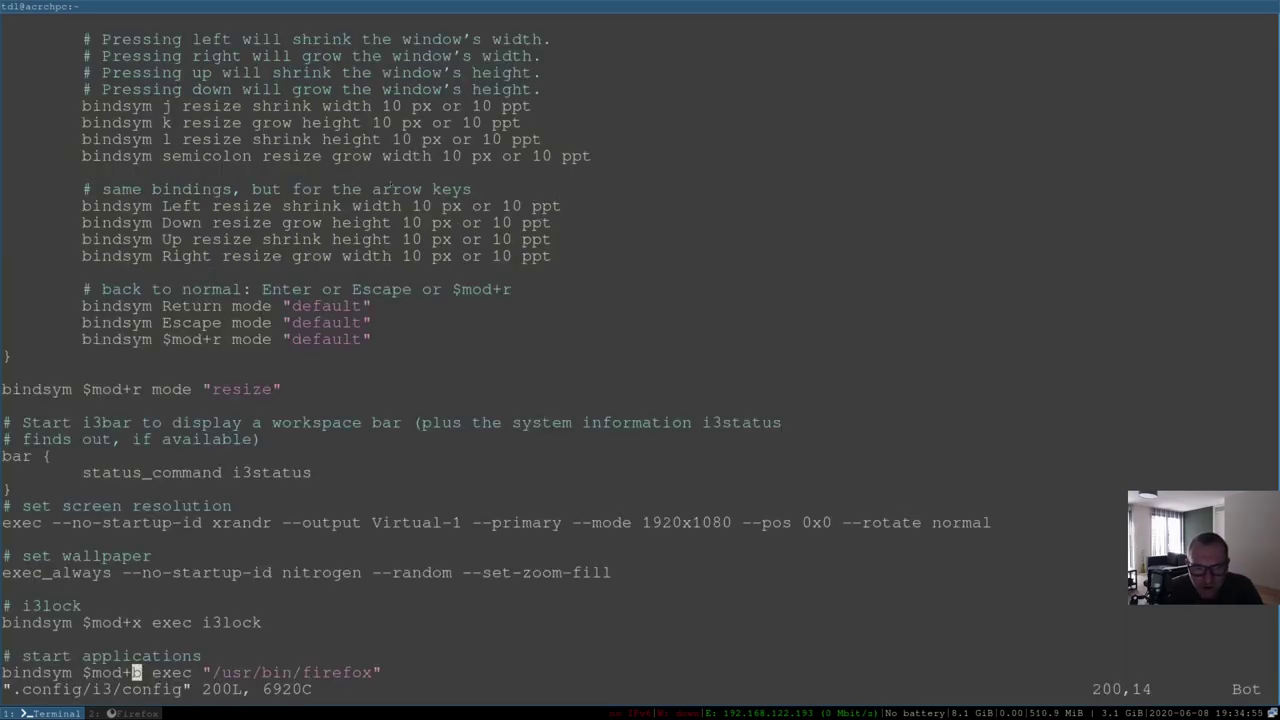
key(Up)
key(Up)
key(Up)
key(Up)
key(Up)
key(Up)
key(Up)
key(Up)
key(Up)
key(Up)
key(Up)
key(Up)
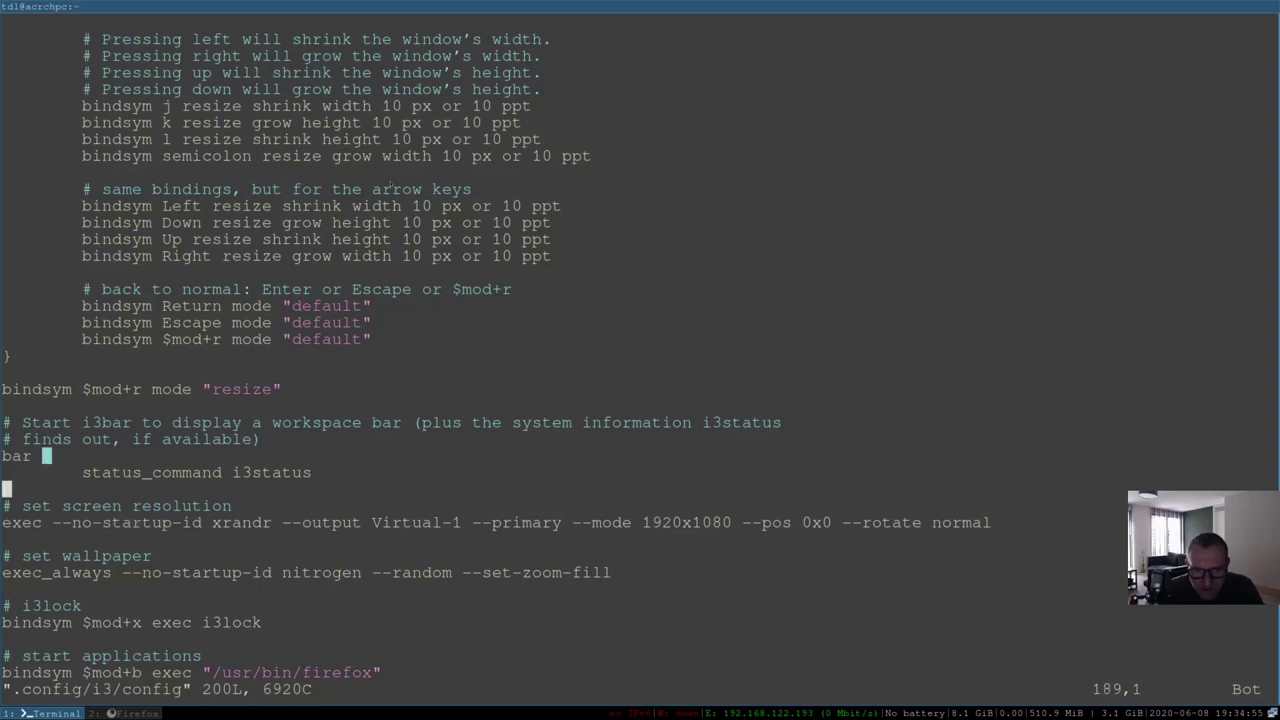
key(End)
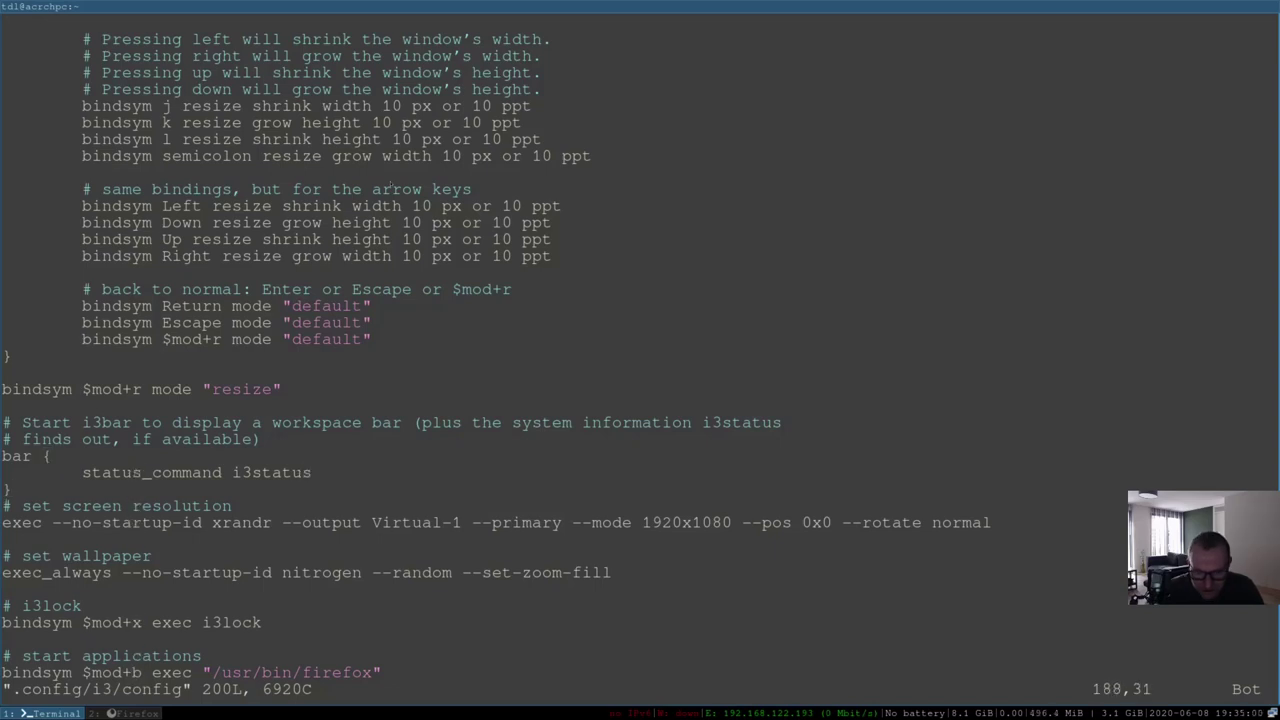
text(A )
text(-c )
text(/)
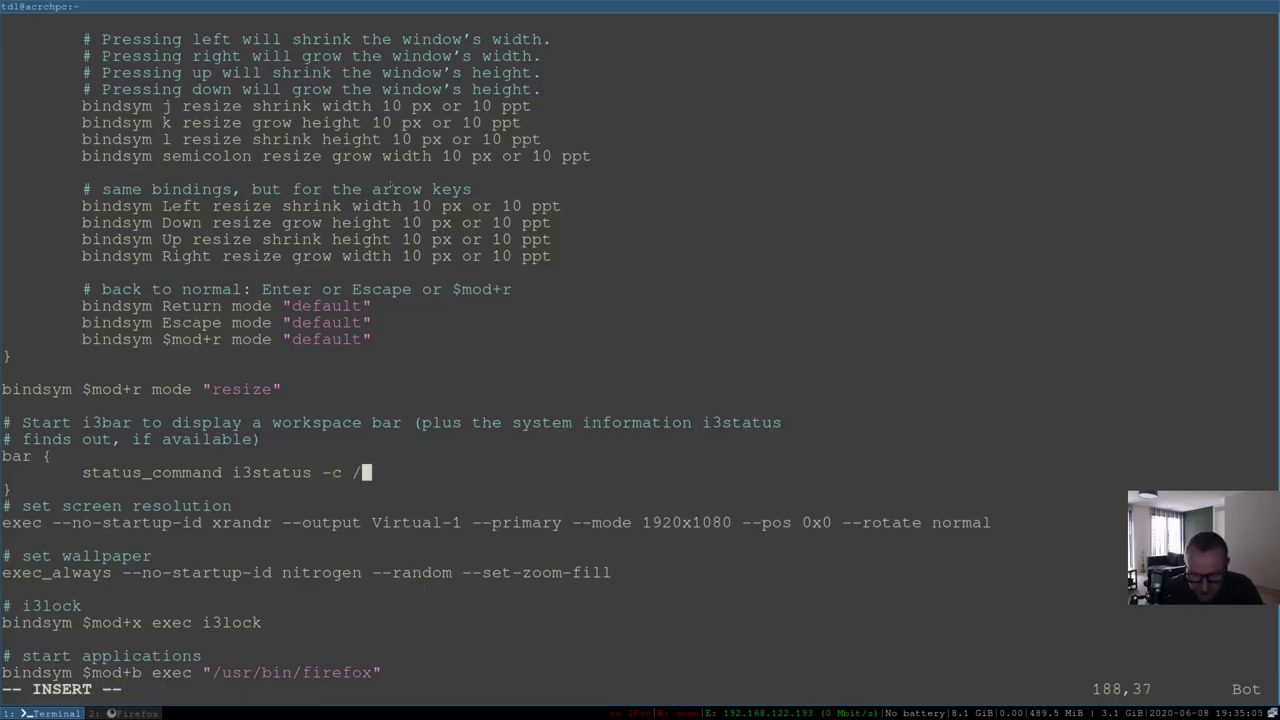
text(home/)
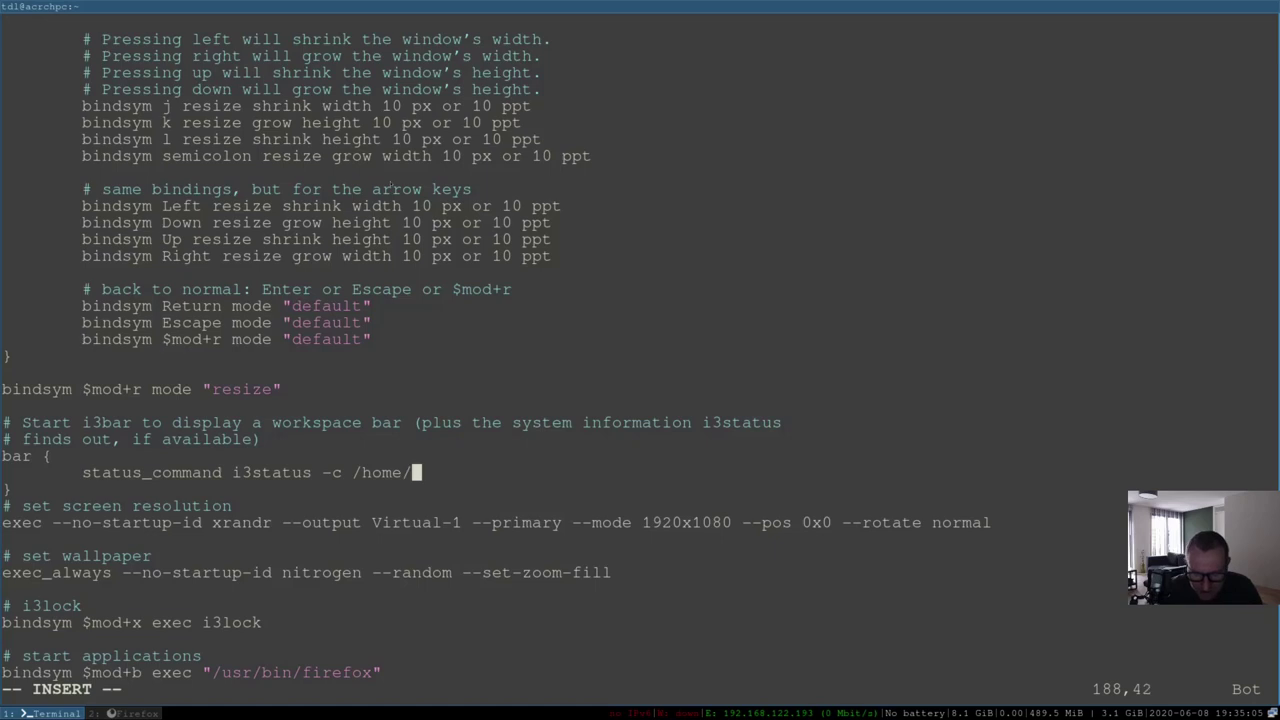
text(tdl/)
text(.)
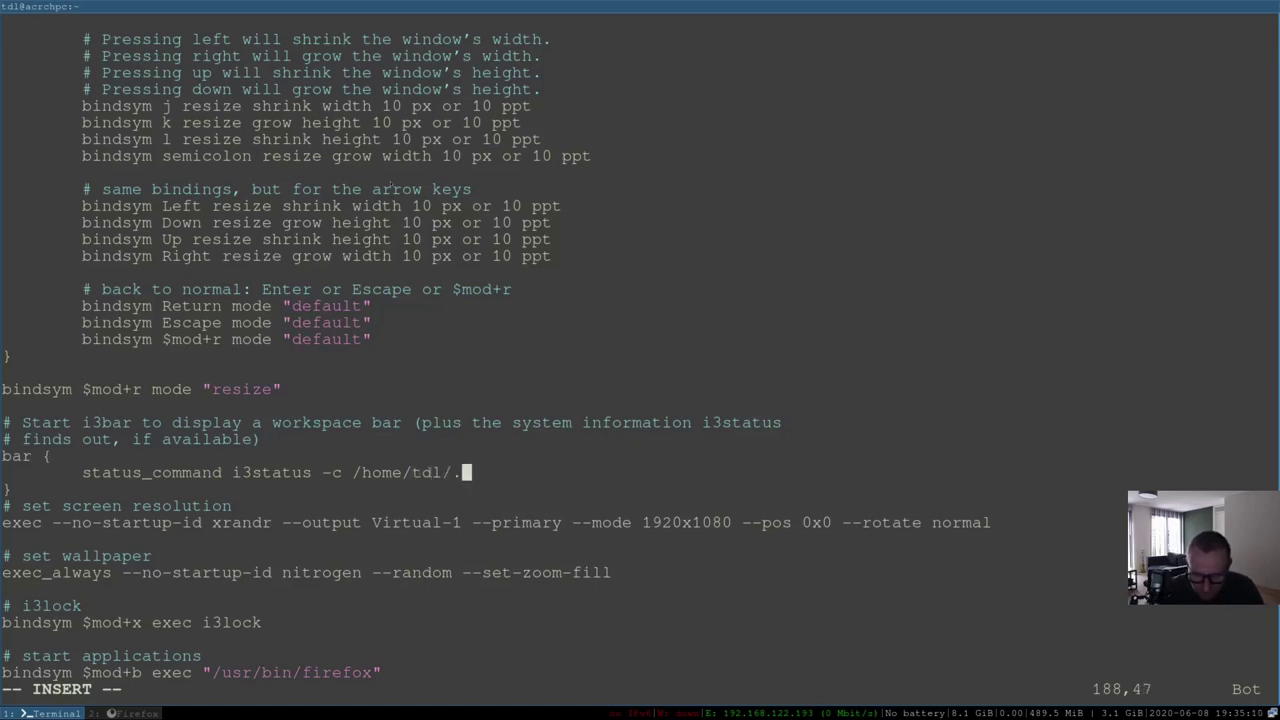
text(config/)
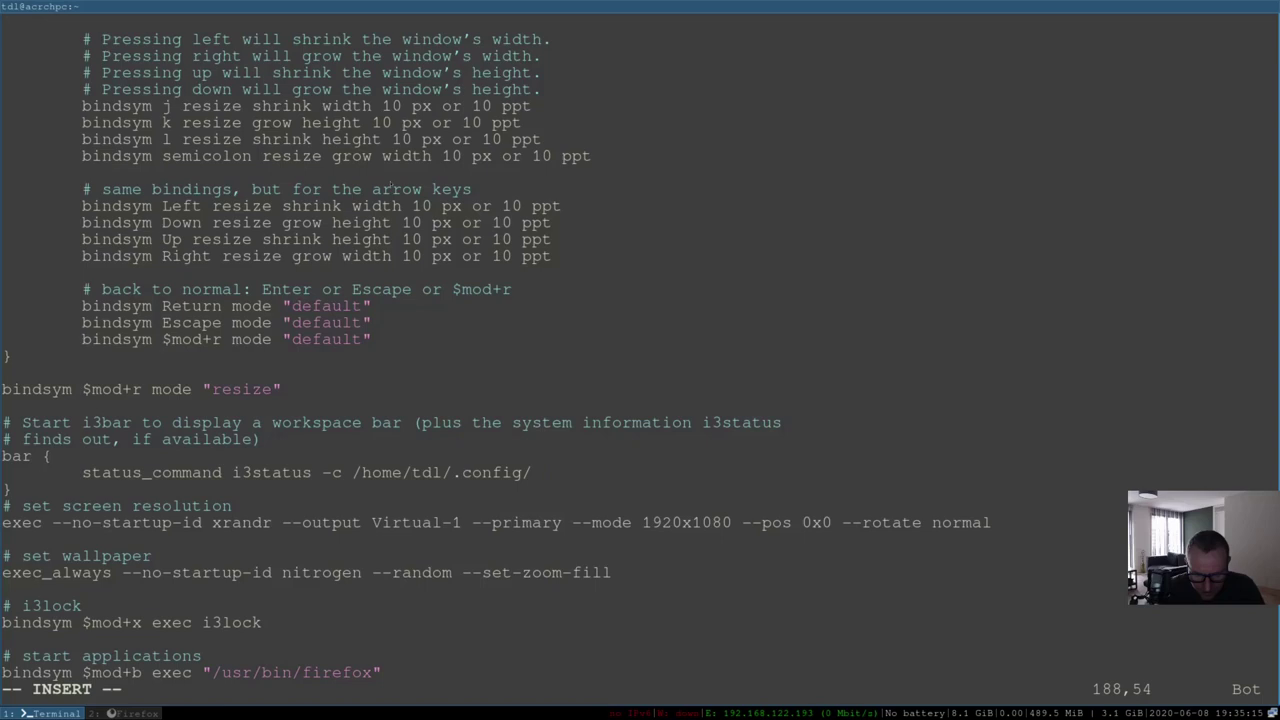
text(i3statu)
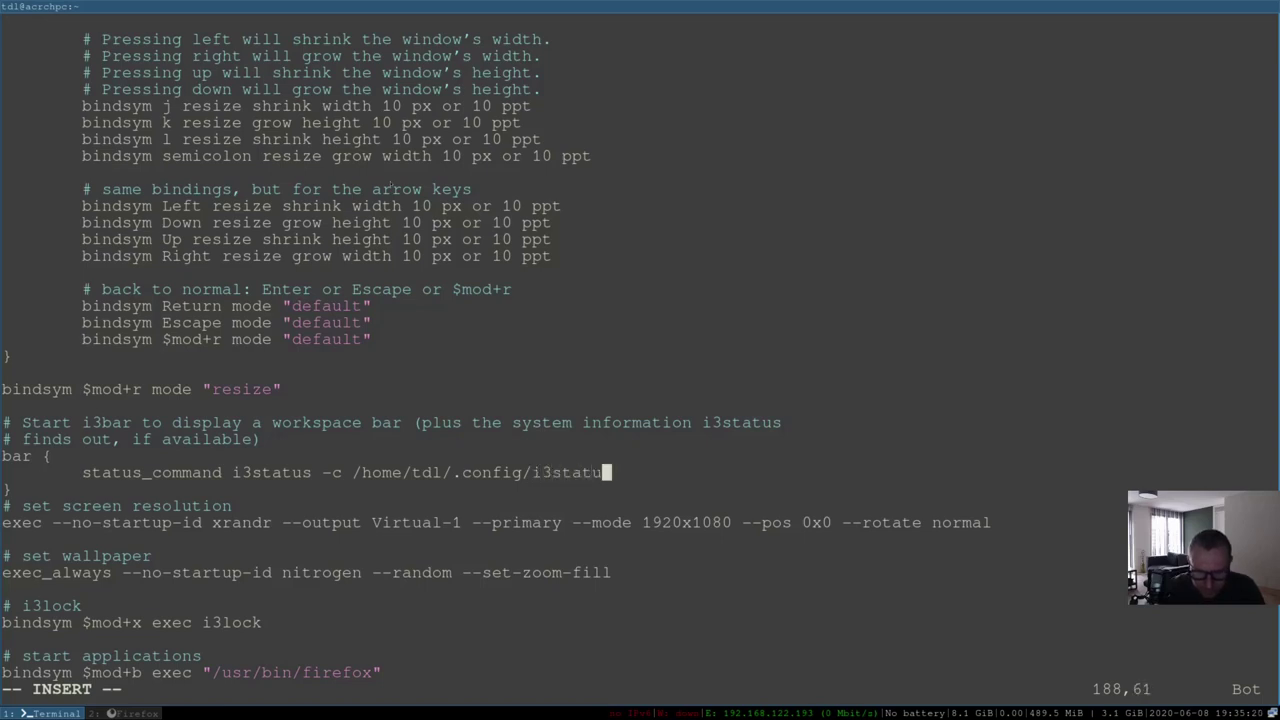
text(s)
text(/i3)
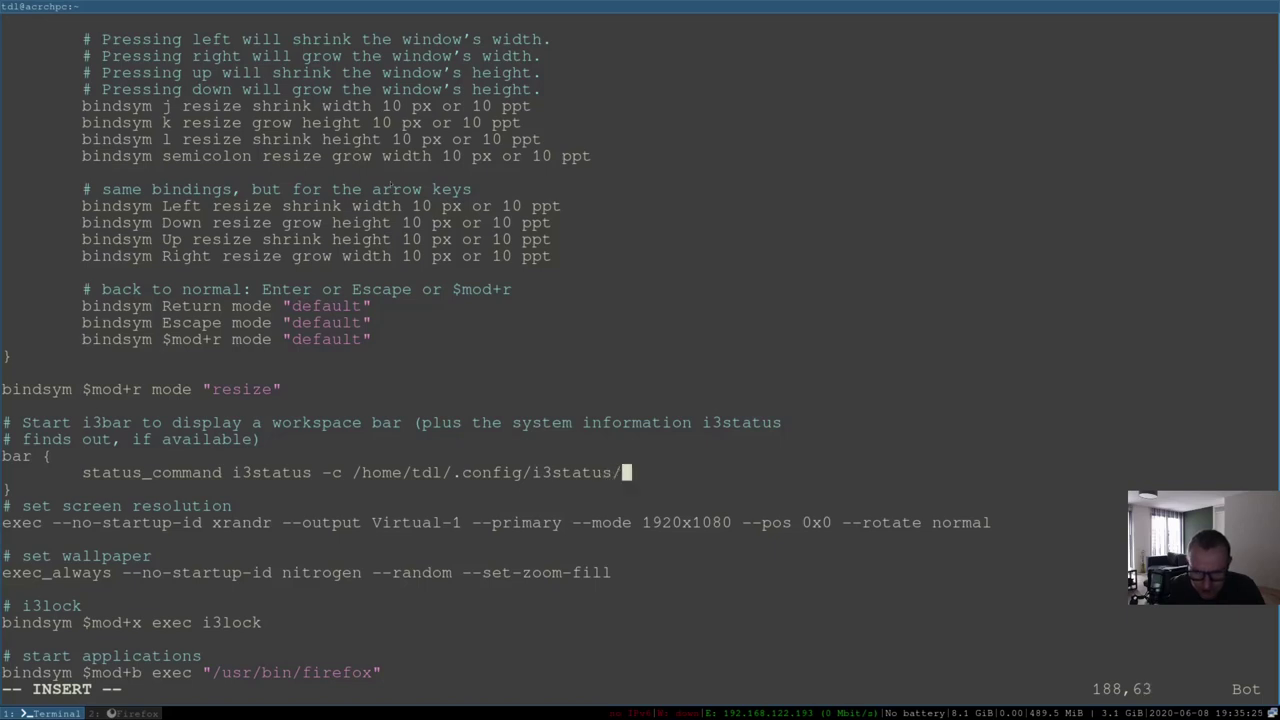
text(stat)
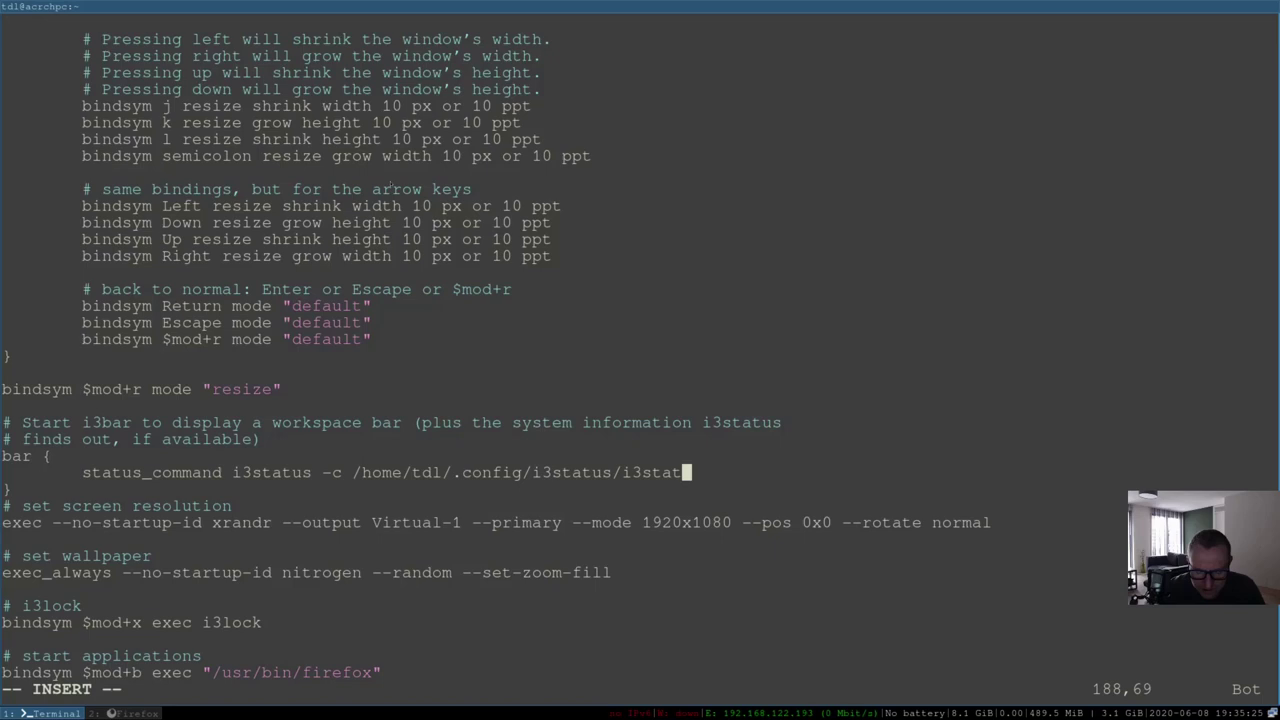
text(us)
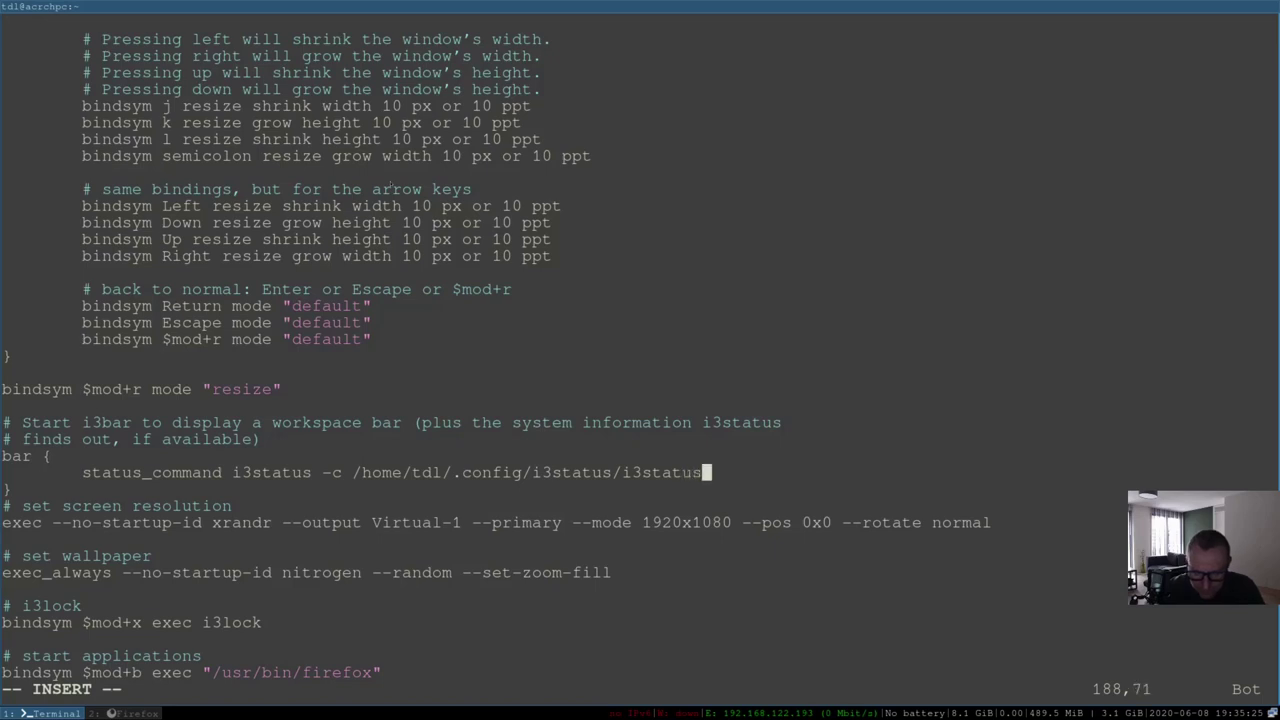
text(.conf)
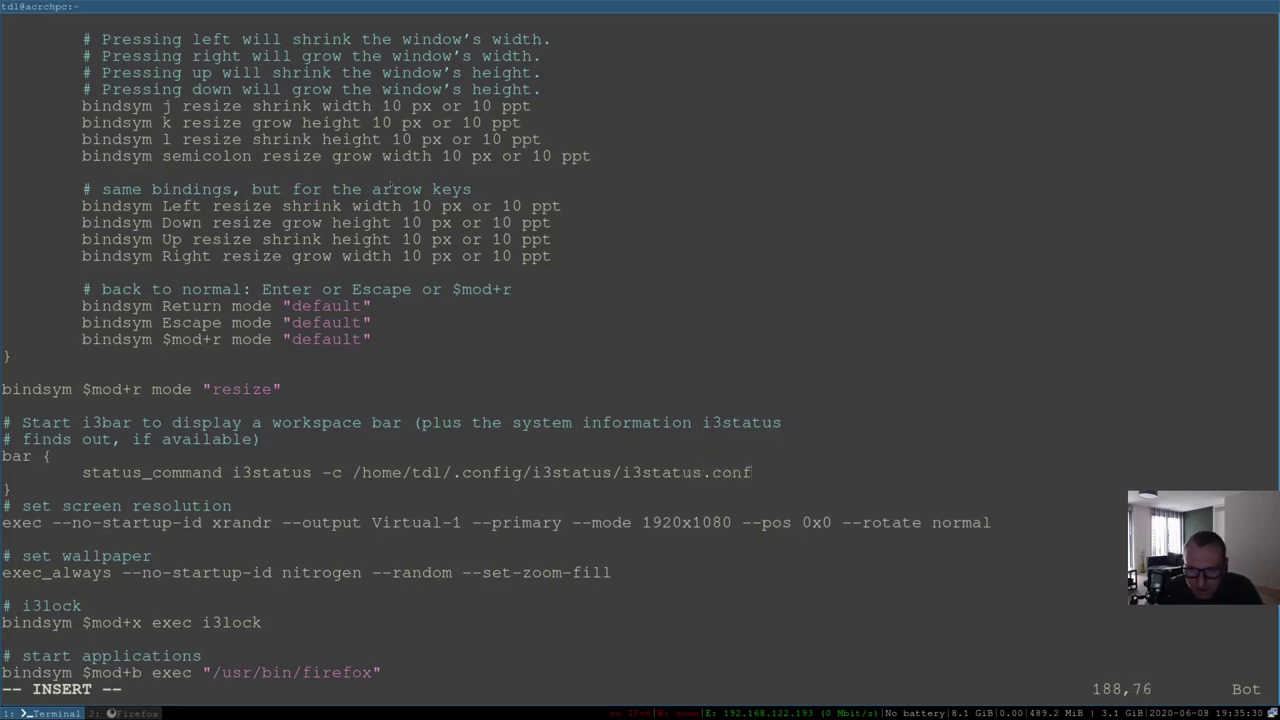
key(Escape)
Save the i3 config with :wq, check the cheatsheet, then reopen i3status.conf in Vim
text(:wq)
key(Return)
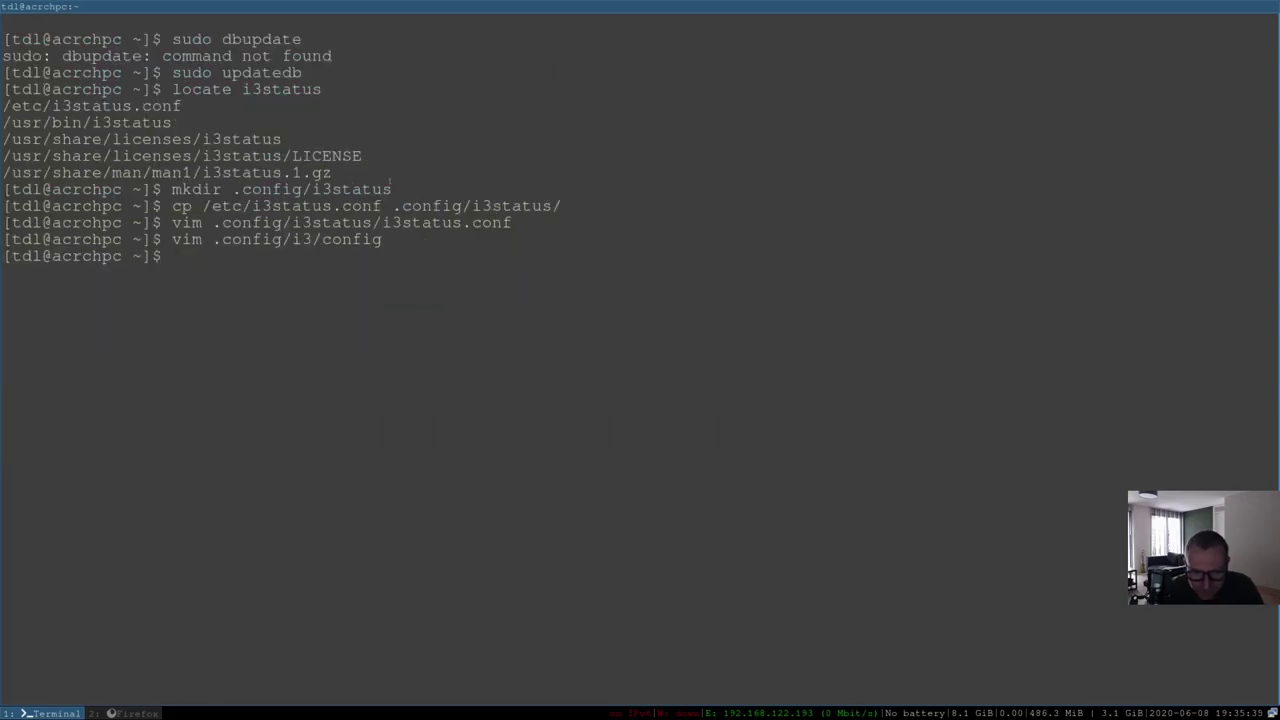
key(super+2)
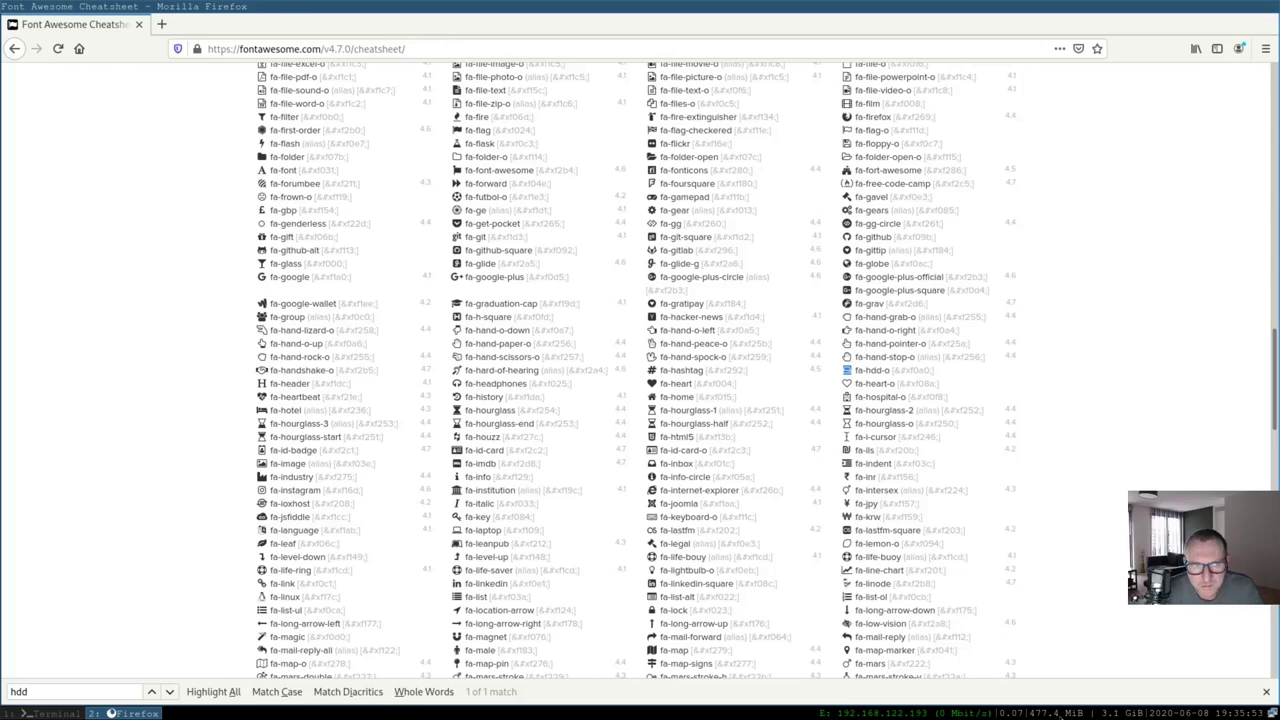
key(super+1)
key(Up)
key(Up)
key(Return)
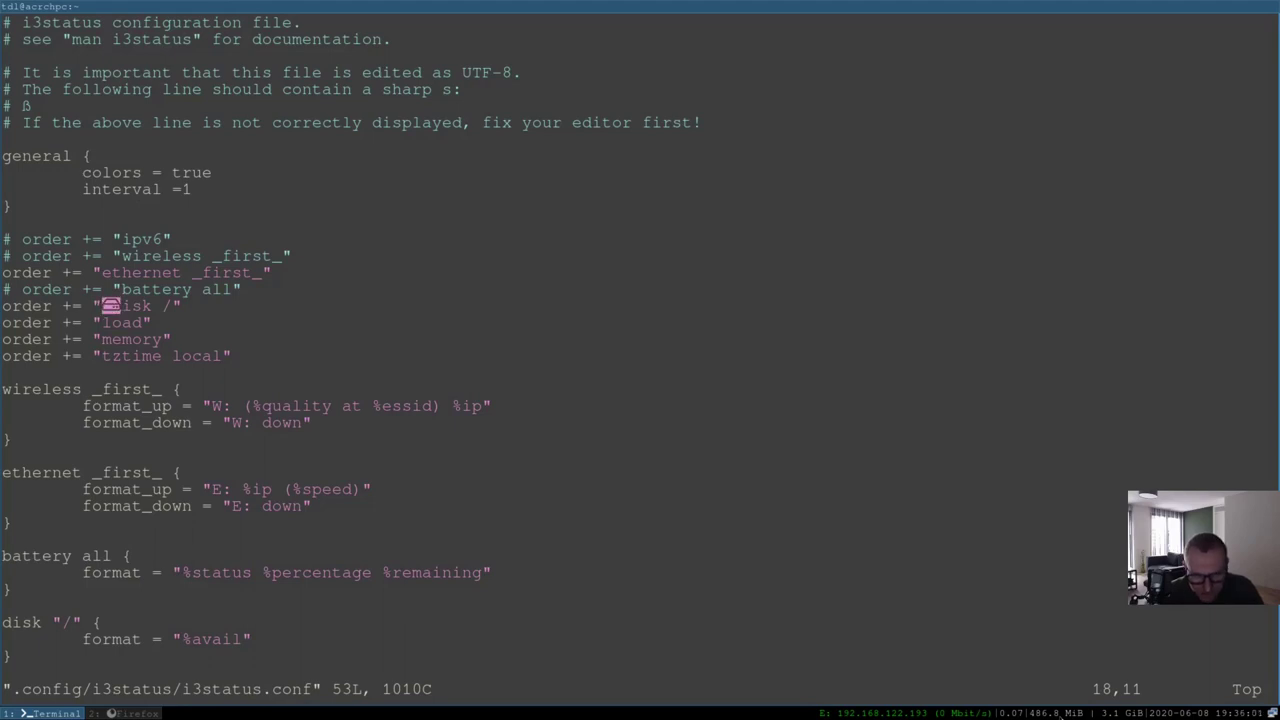
Move to the disk block's format string in i3status.conf
key(y)
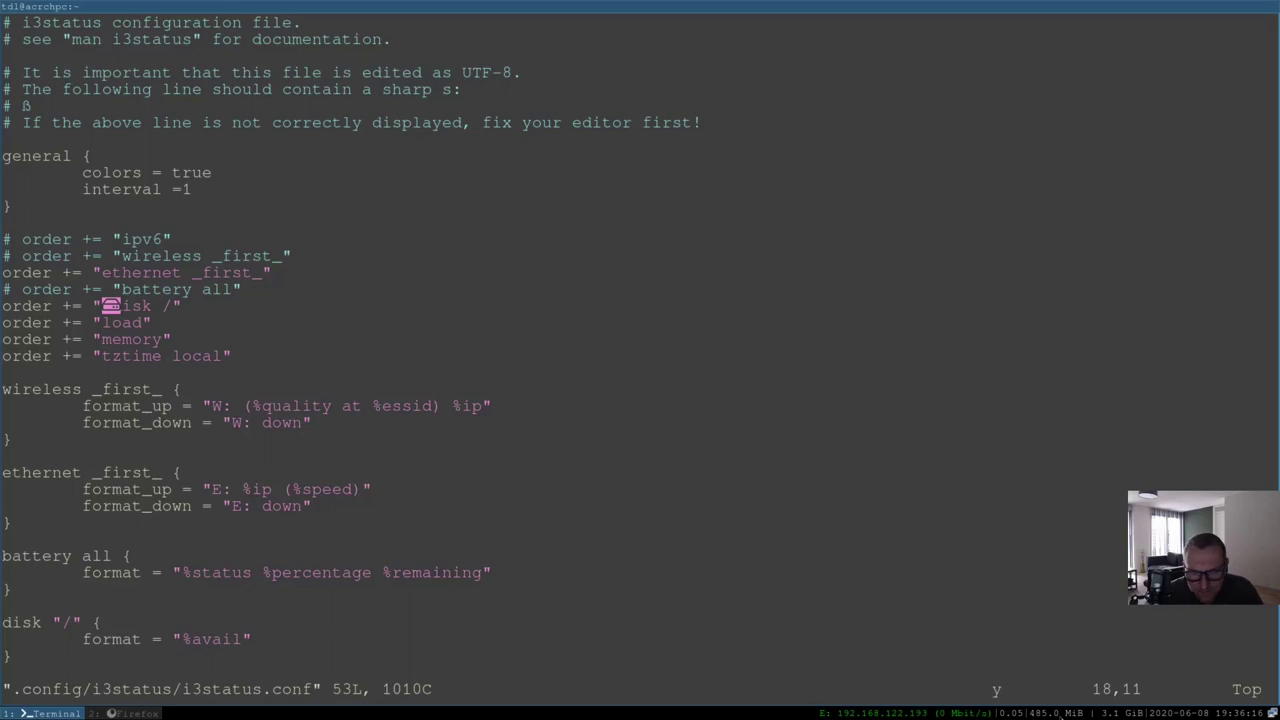
key(y)
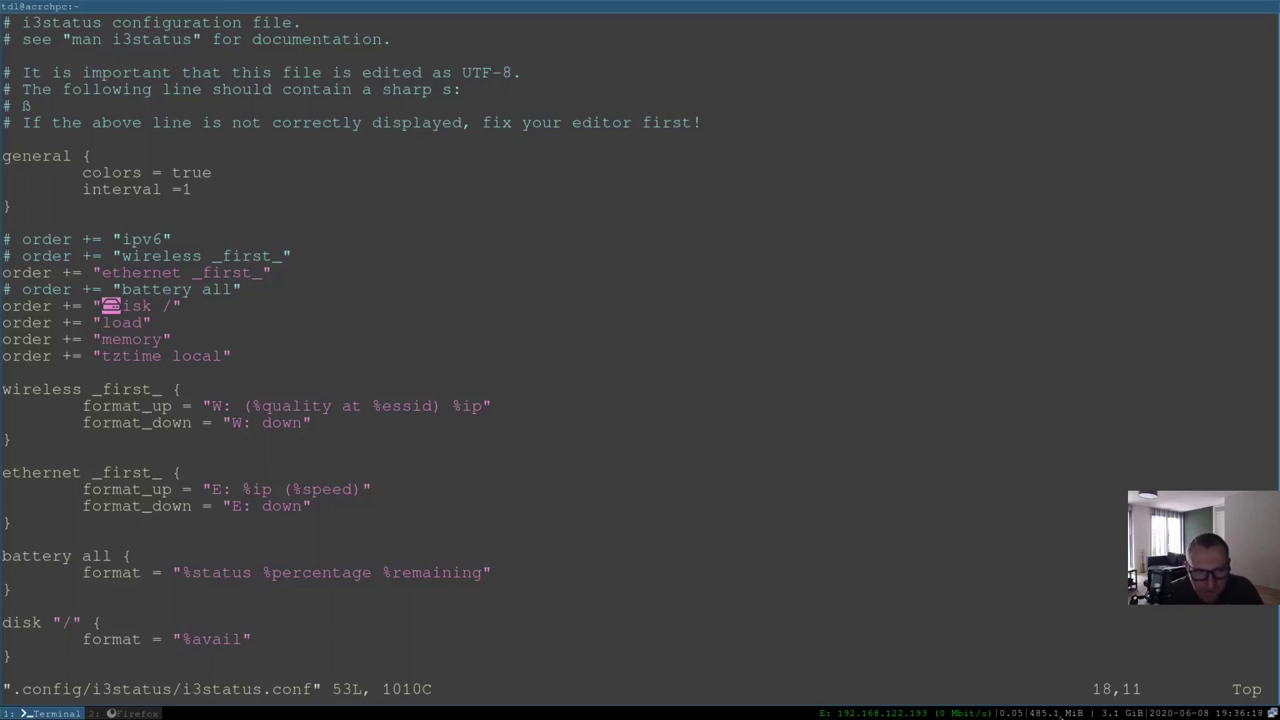
key(j)
key(j)
key(j)
key(j)
key(j)
key(j)
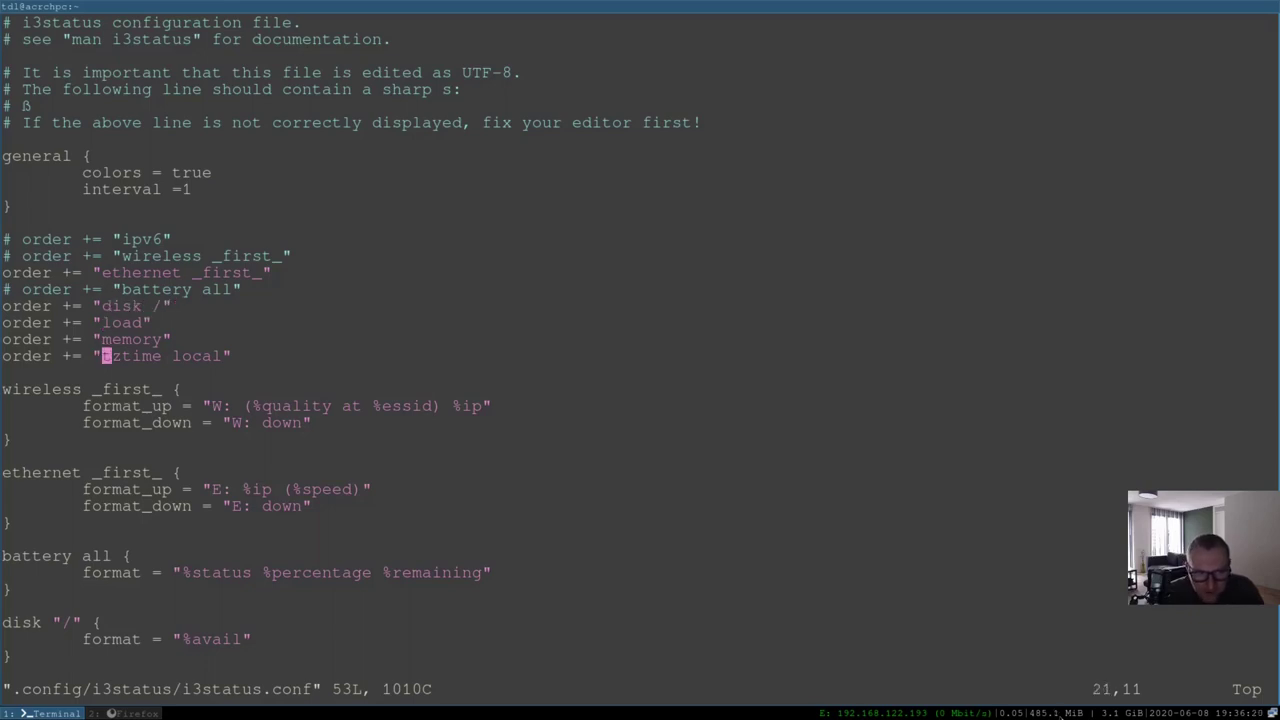
key(j)
key(j)
key(j)
key(j)
key(j)
key(j)
key(j)
key(j)
key(j)
key(j)
key(j)
key(j)
key(j)
key(j)
key(j)
key(j)
key(k)
key(j)
key(k)
key(j)
key(k)
key(k)
key(t)
key(quotedbl)
key(l)
key(l)
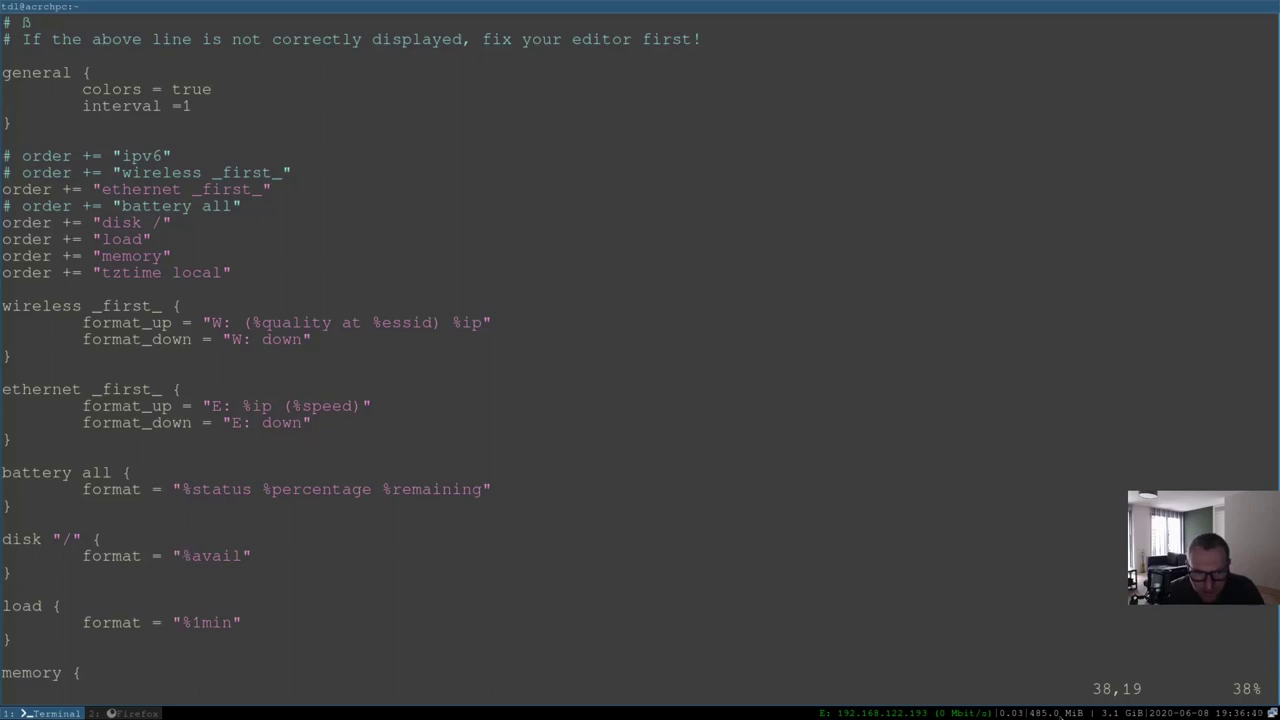
Put the hard-drive icon at the start of the disk format string and save with :wq
key(u)
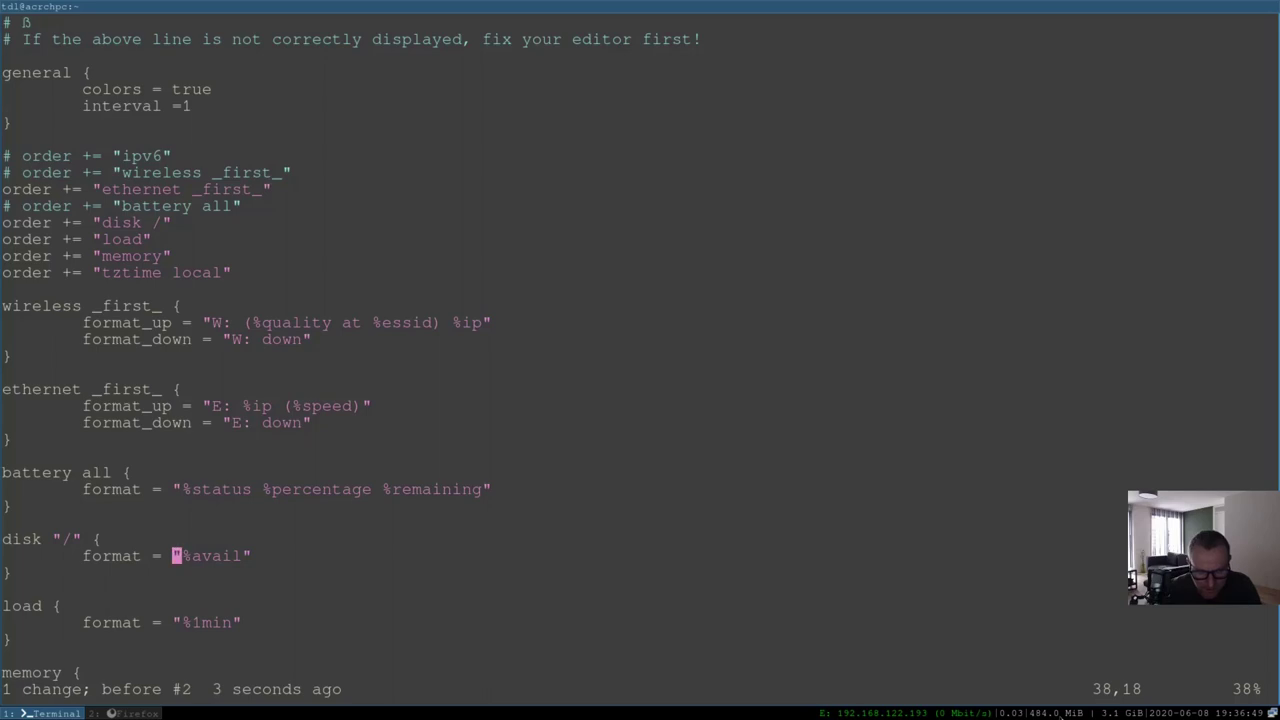
key(l)
key(r)
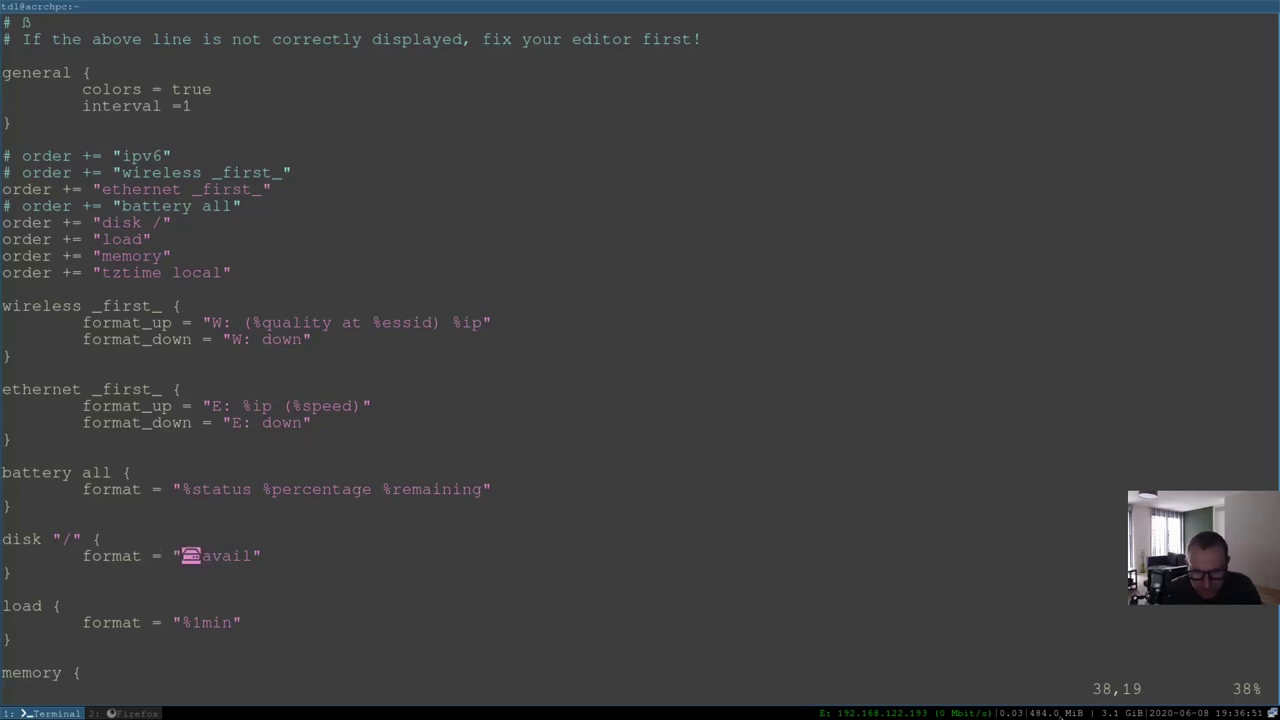
text(:wq)
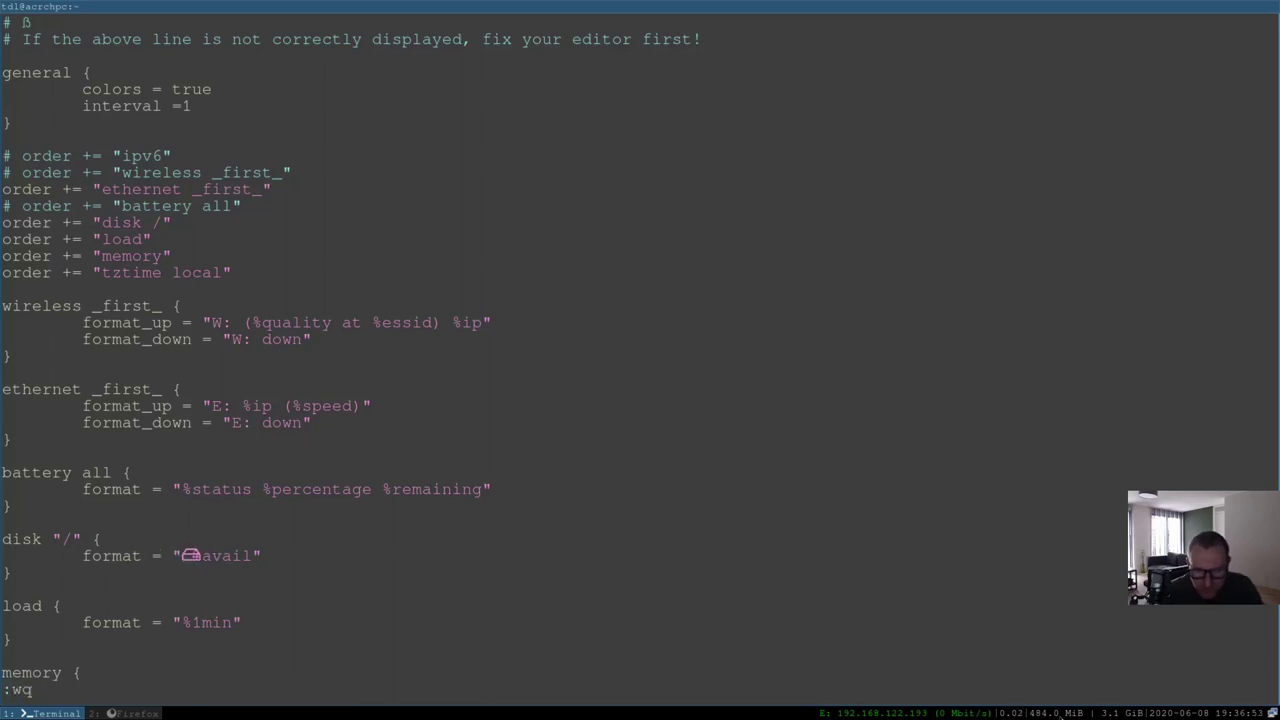
key(Return)
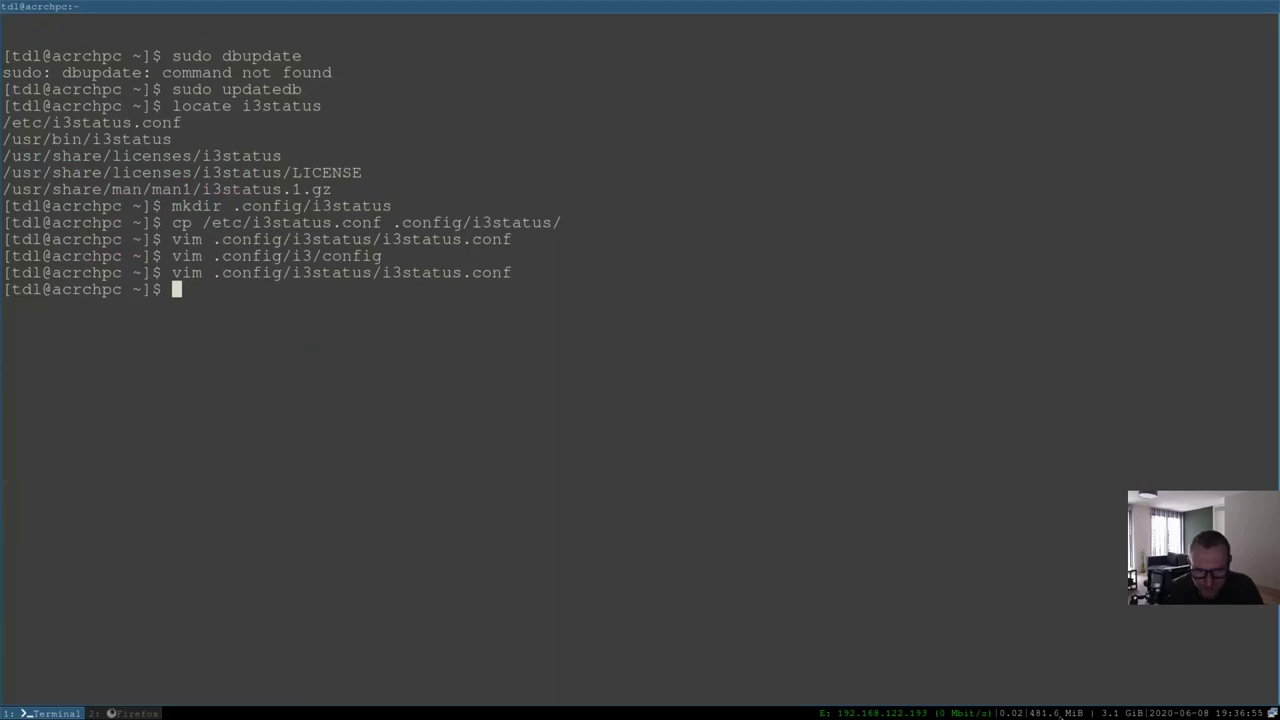
Glance at the cheatsheet, then reopen i3status.conf in Vim from shell history
key(super+2)
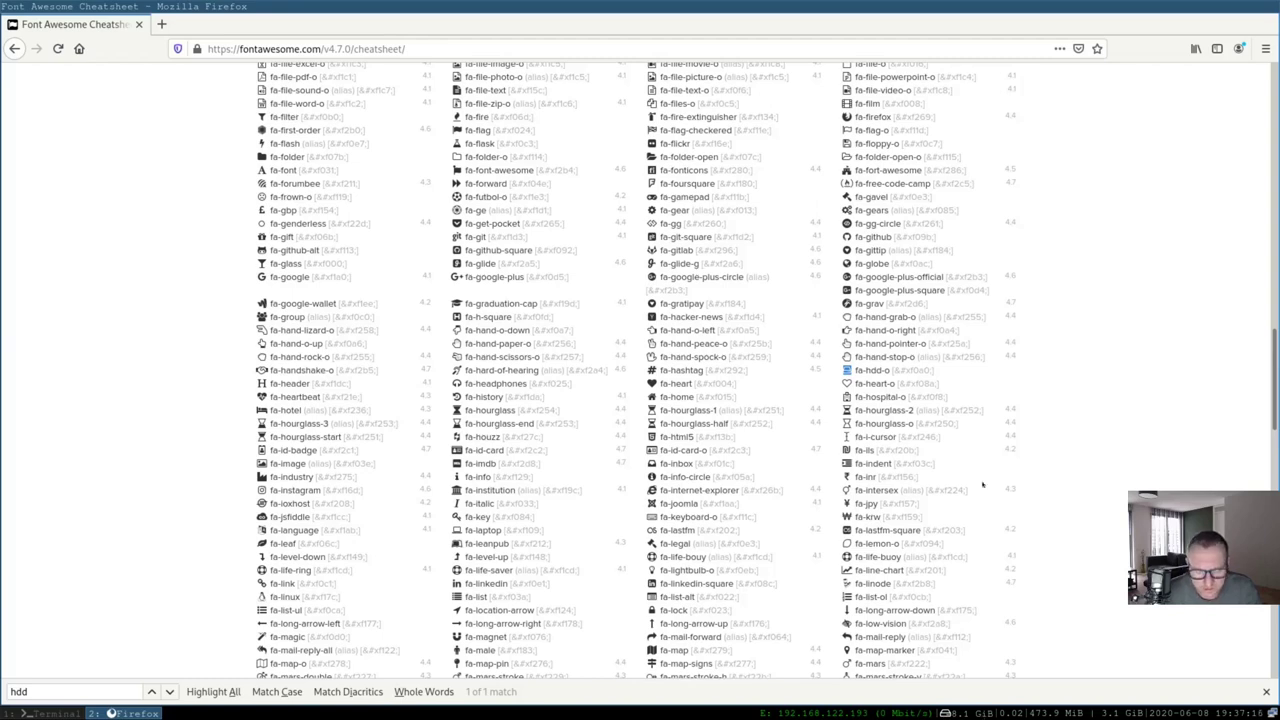
key(super+1)
key(Up)
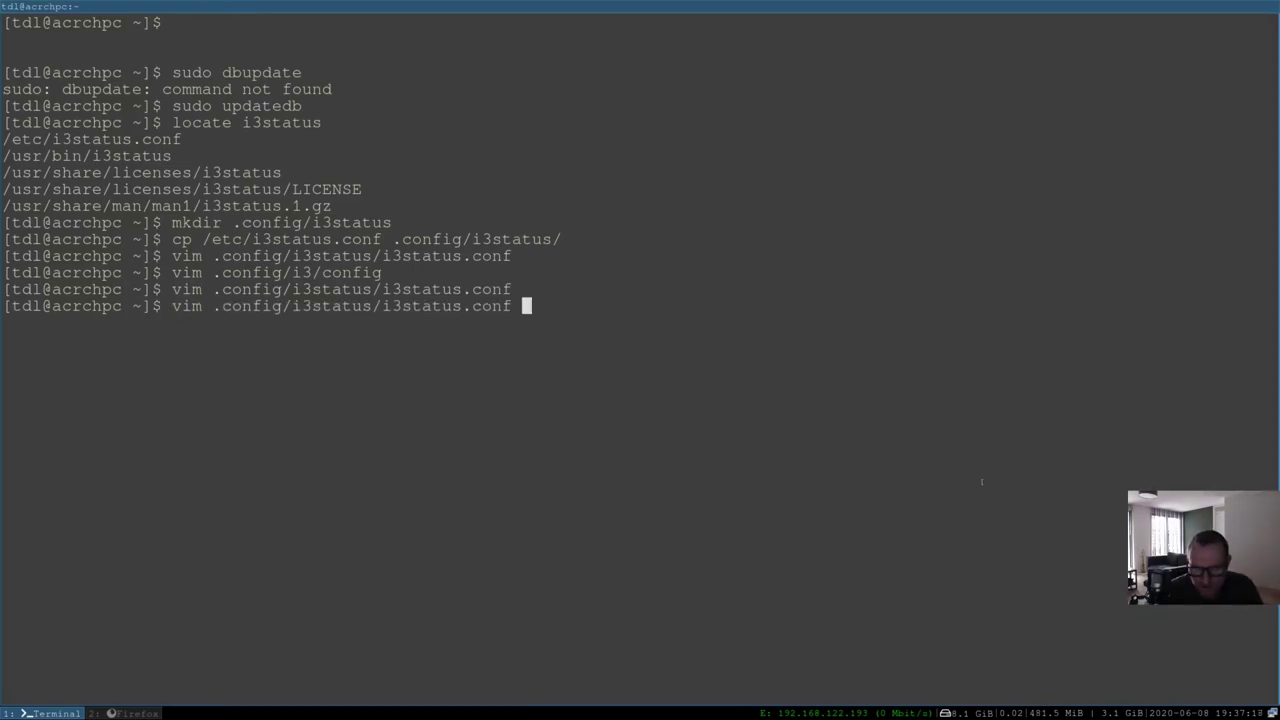
key(Return)
Move down to the tztime format line, then switch to the Font Awesome cheatsheet
key(k)
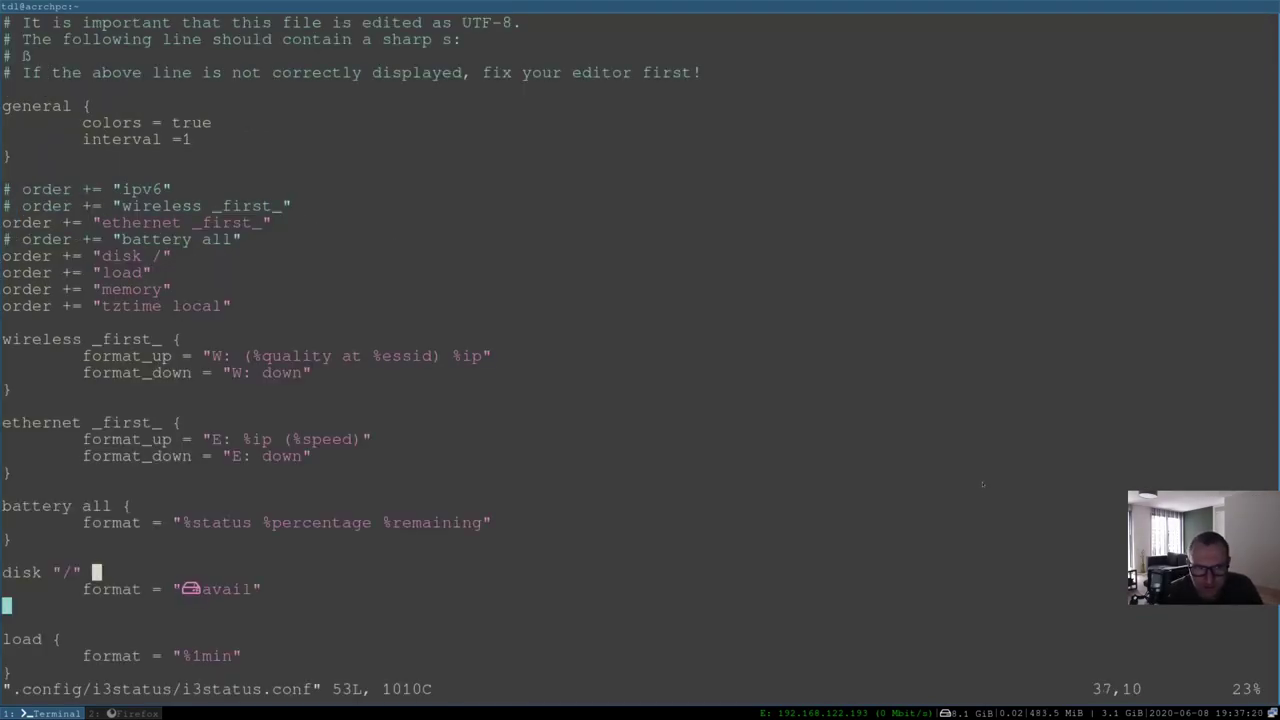
key(j)
key(j)
key(j)
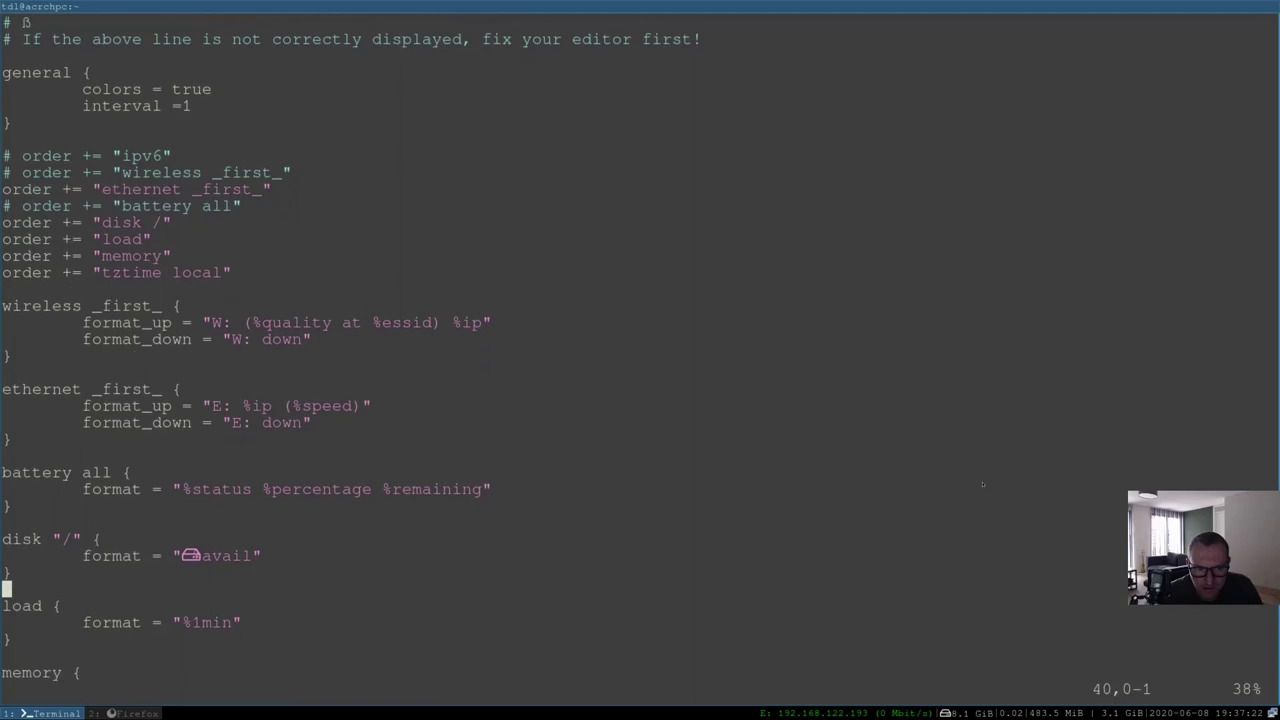
key(j)
key(j)
key(j)
key(j)
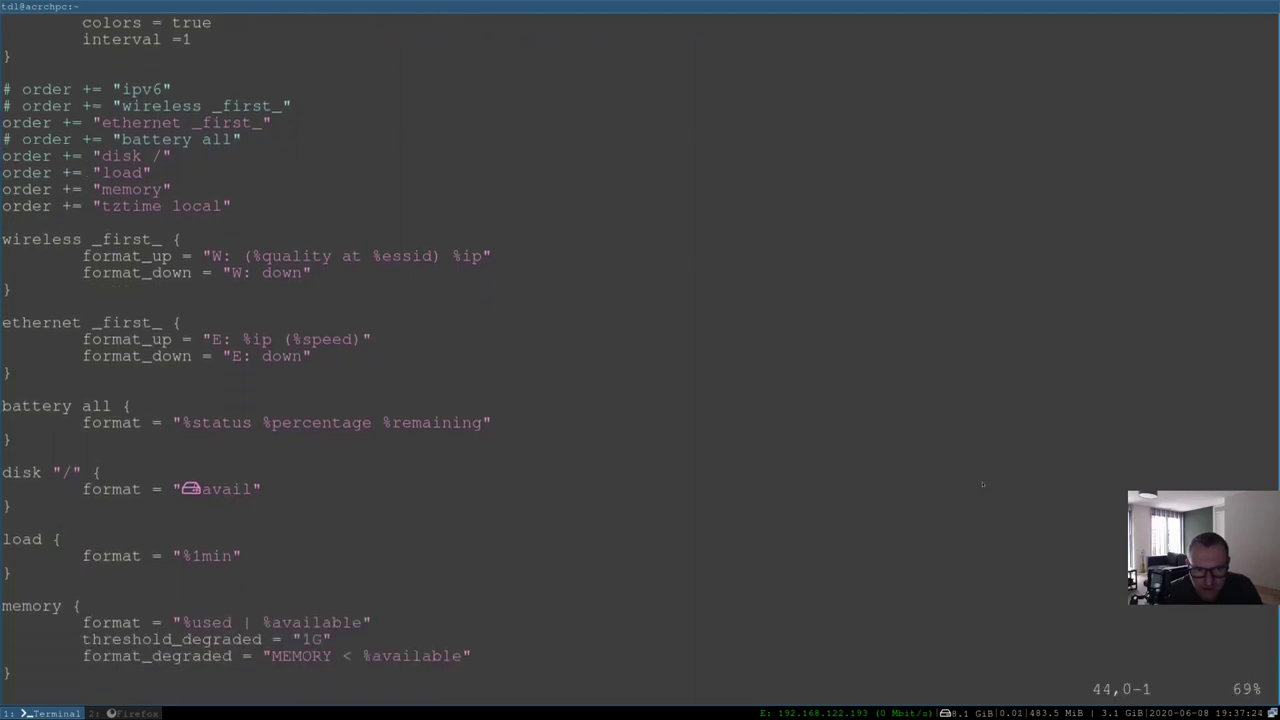
key(j)
key(j)
key(j)
key(j)
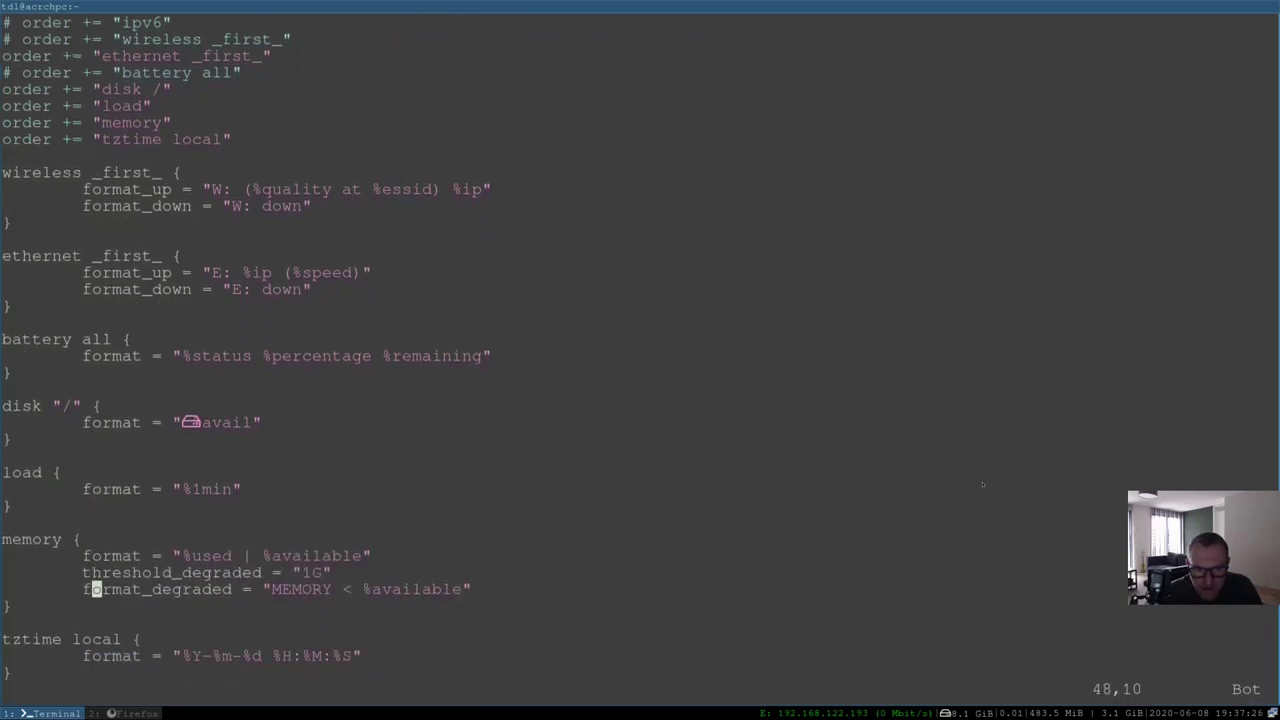
key(k)
key(k)
key(k)
key(k)
key(k)
key(k)
key(j)
key(j)
key(j)
key(j)
key(j)
key(j)
key(j)
key(j)
key(j)
key(j)
key(l)
key(l)
key(l)
key(l)
key(l)
key(l)
key(l)
key(l)
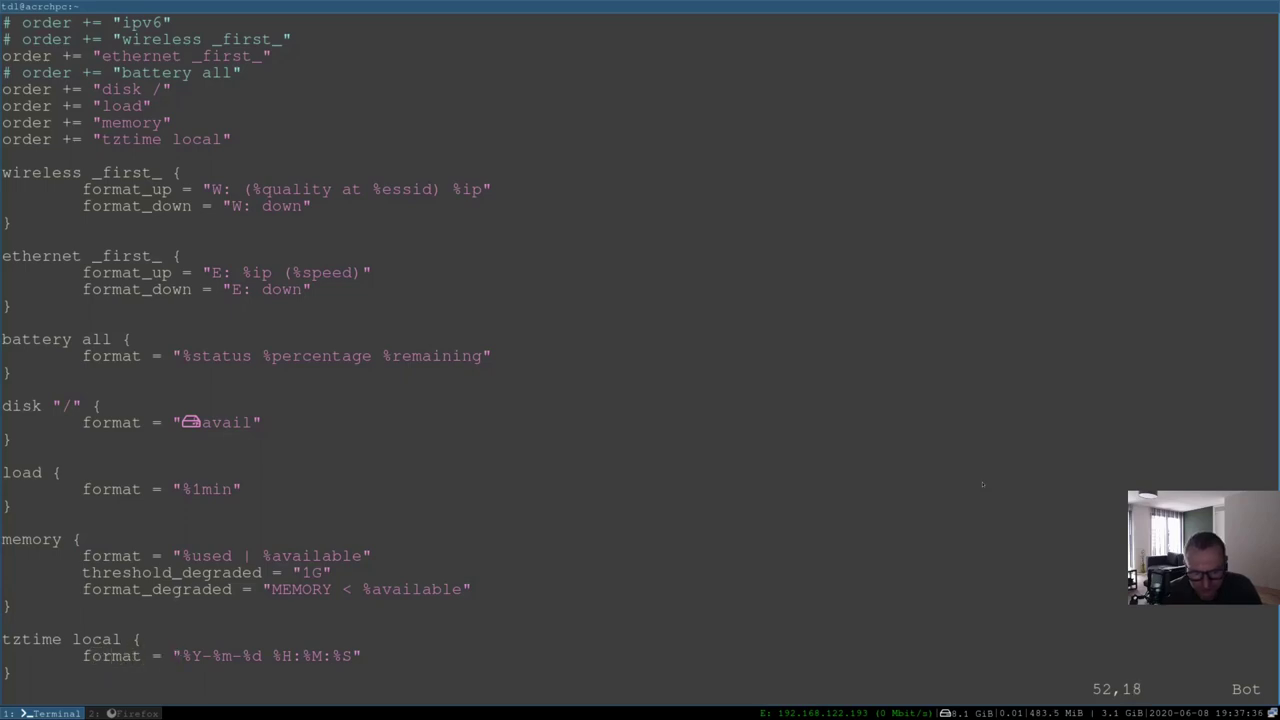
key(super+2)
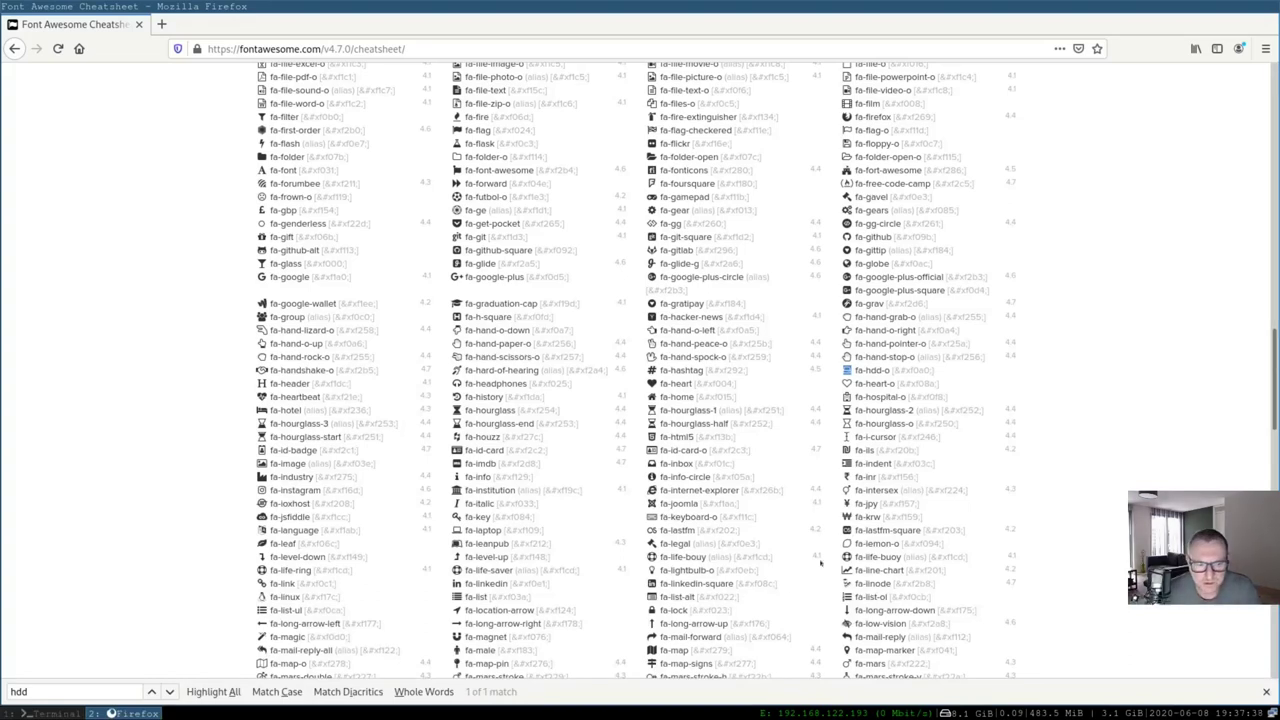
Search the Font Awesome cheatsheet for 'clock', copy the fa-clock-o glyph, and return to workspace 1
click(52, 691)
key(ctrl+a)
text(clock)
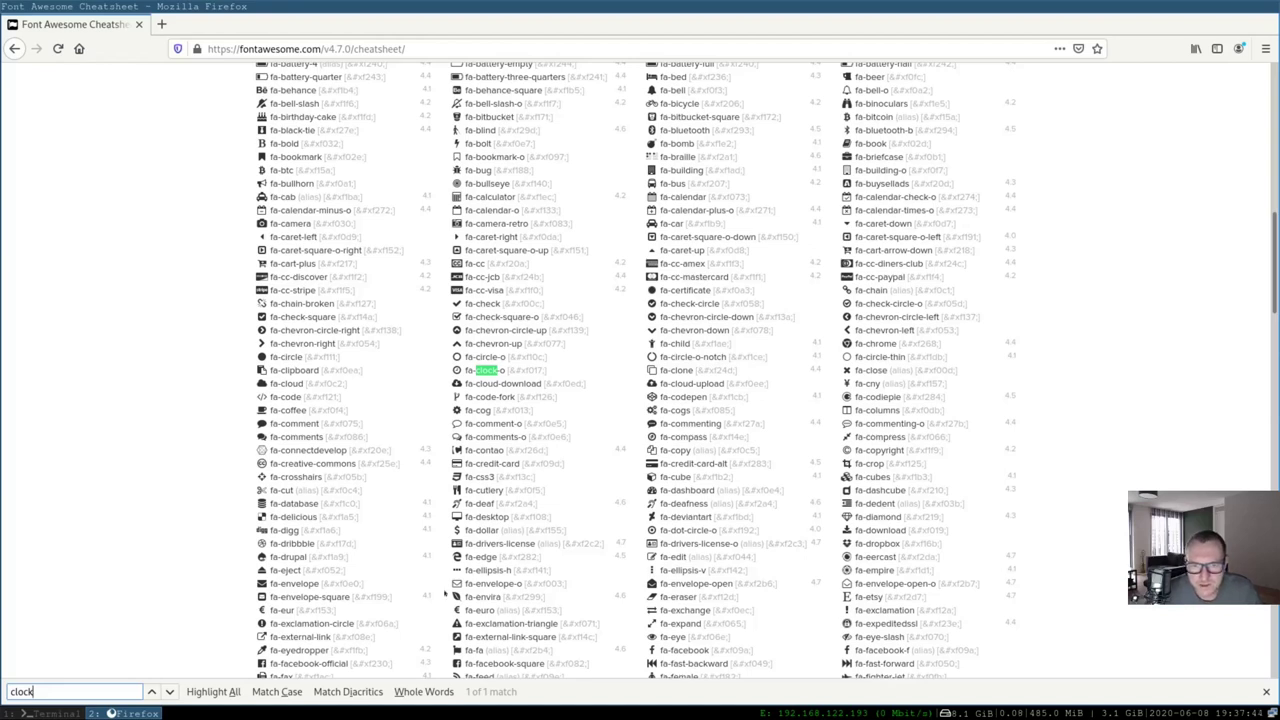
right_click(455, 367)
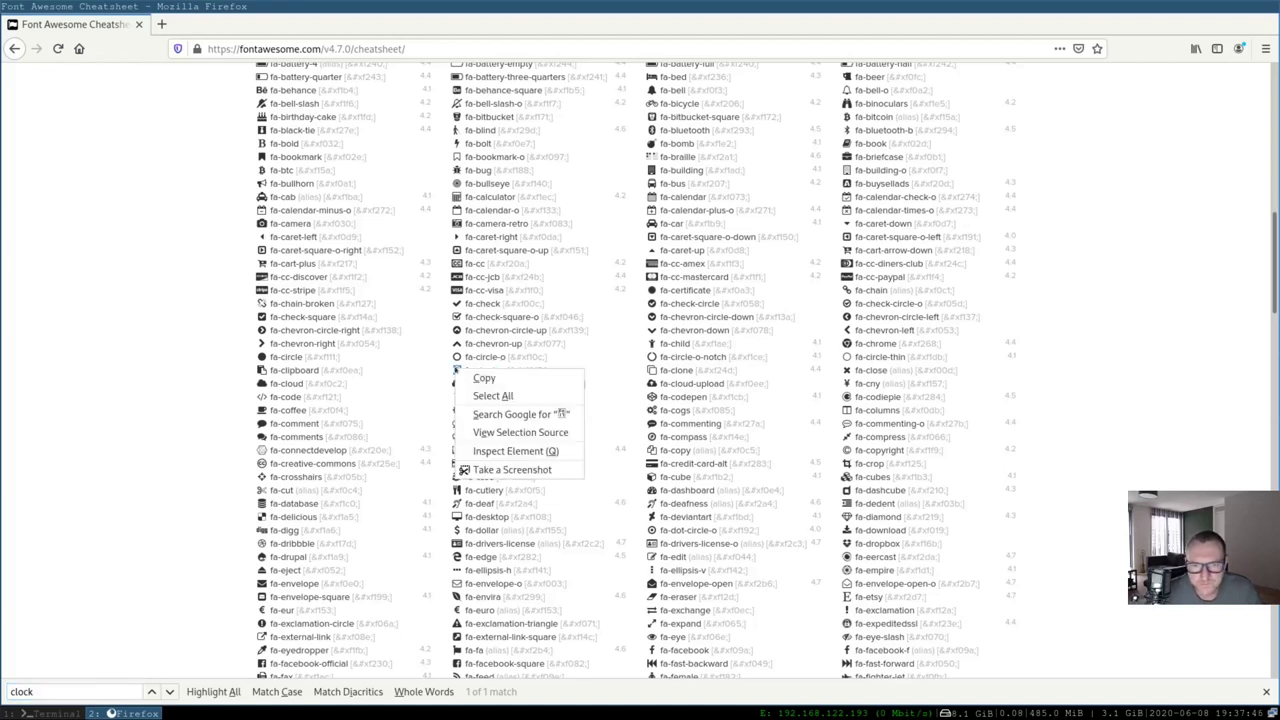
click(484, 378)
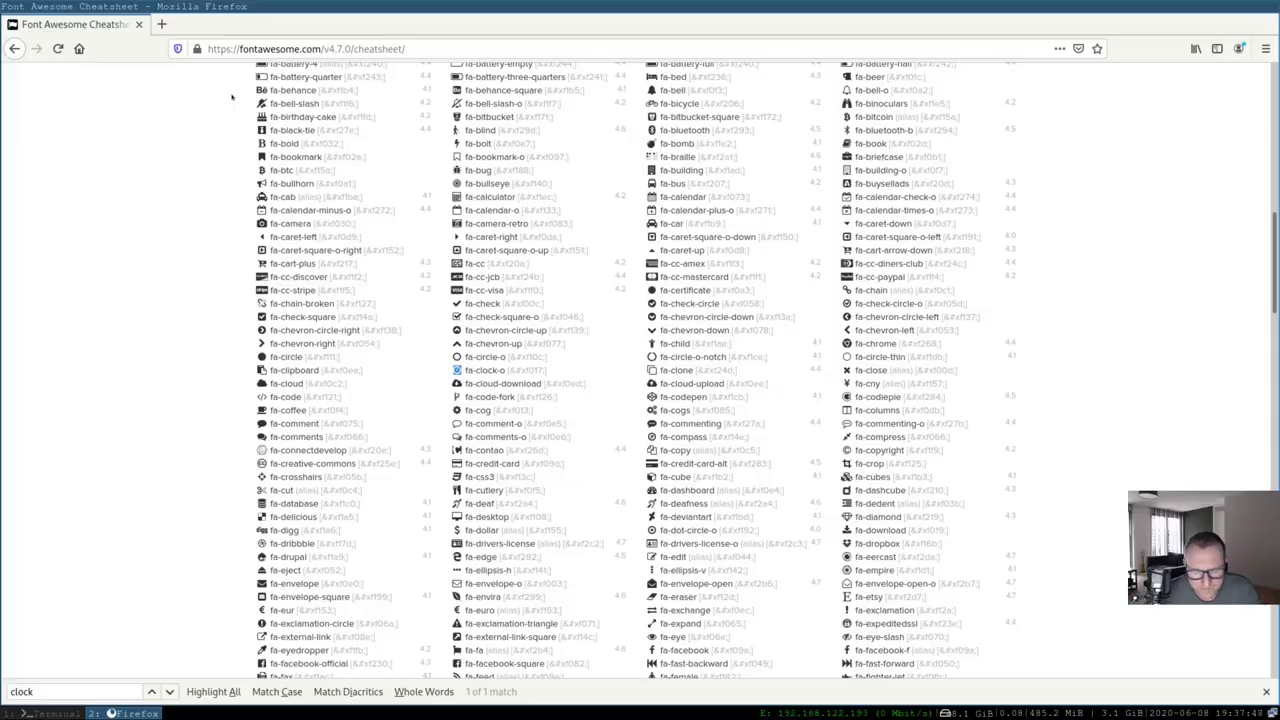
key(super+1)
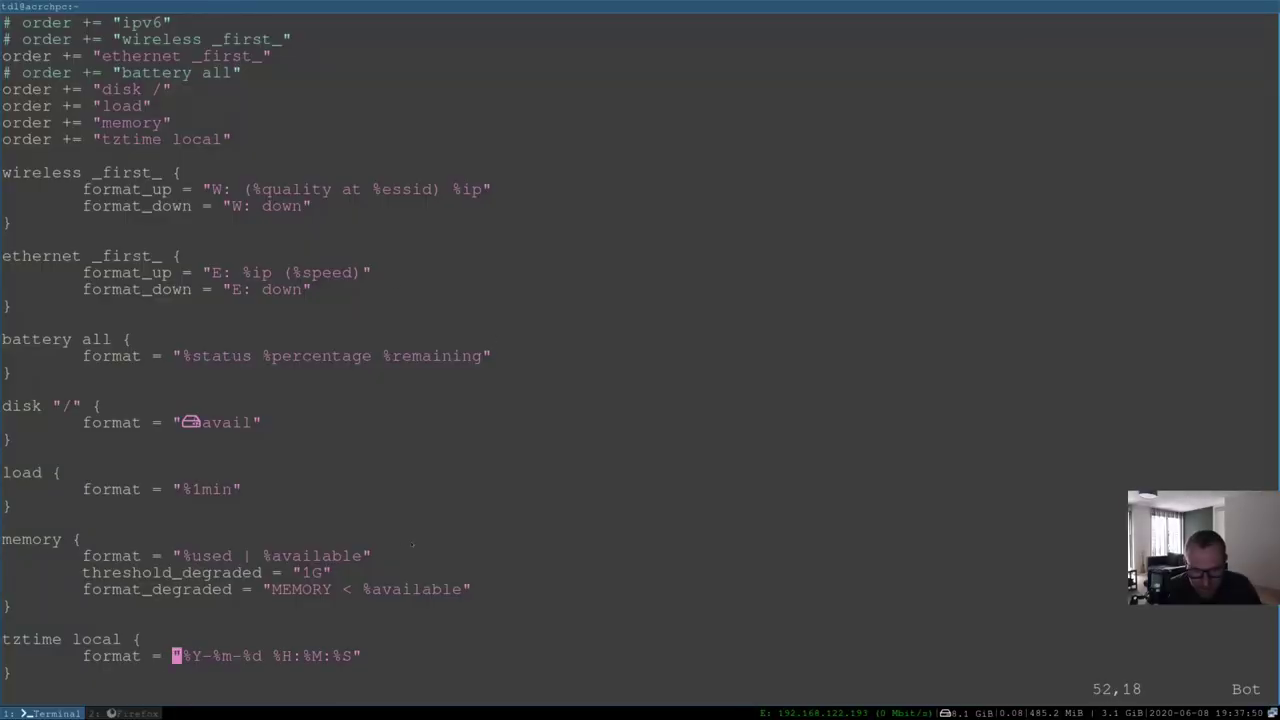
Paste the clock glyph into the tztime format, save the i3 config with :wq, and close Firefox
key(p)
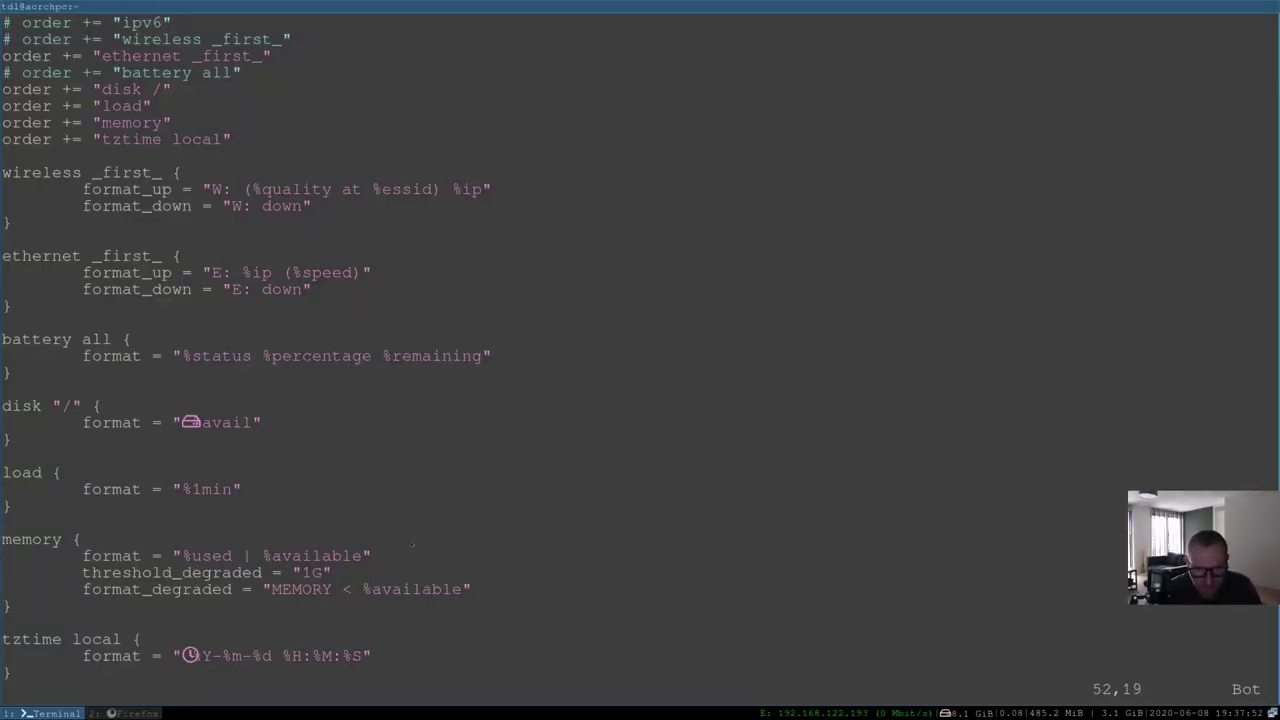
text(:wq)
key(Return)
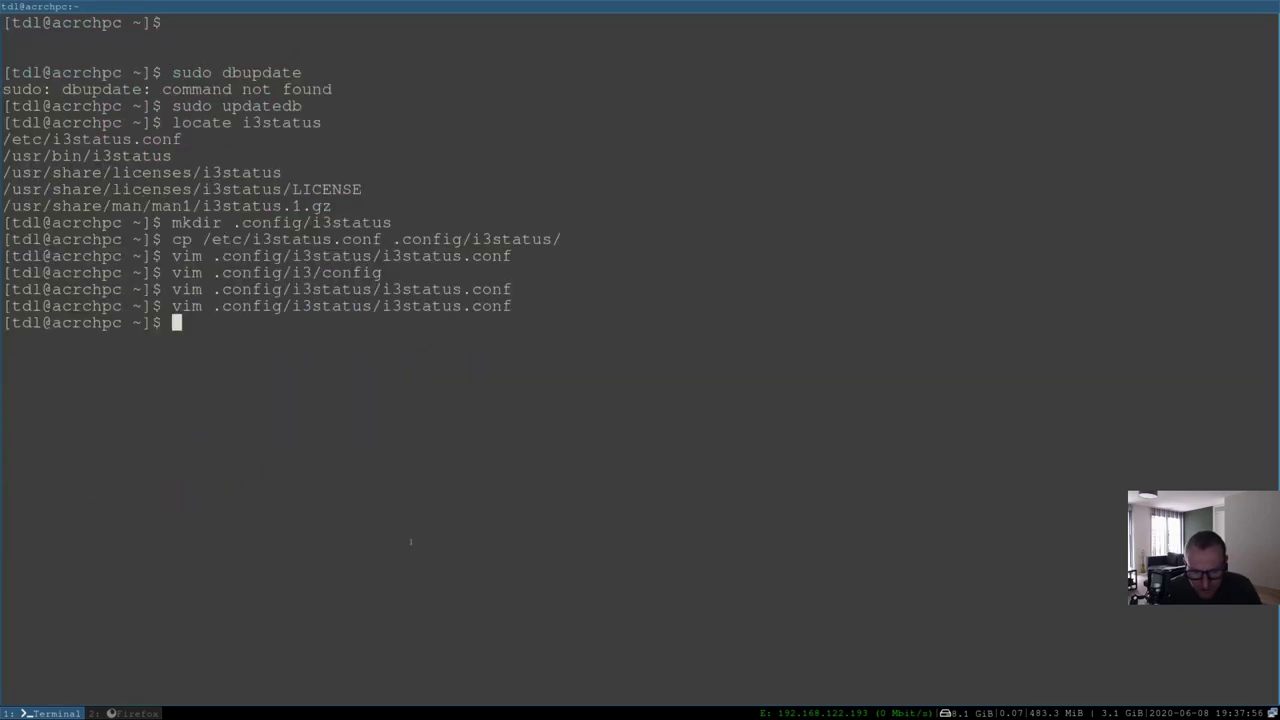
key(super+2)
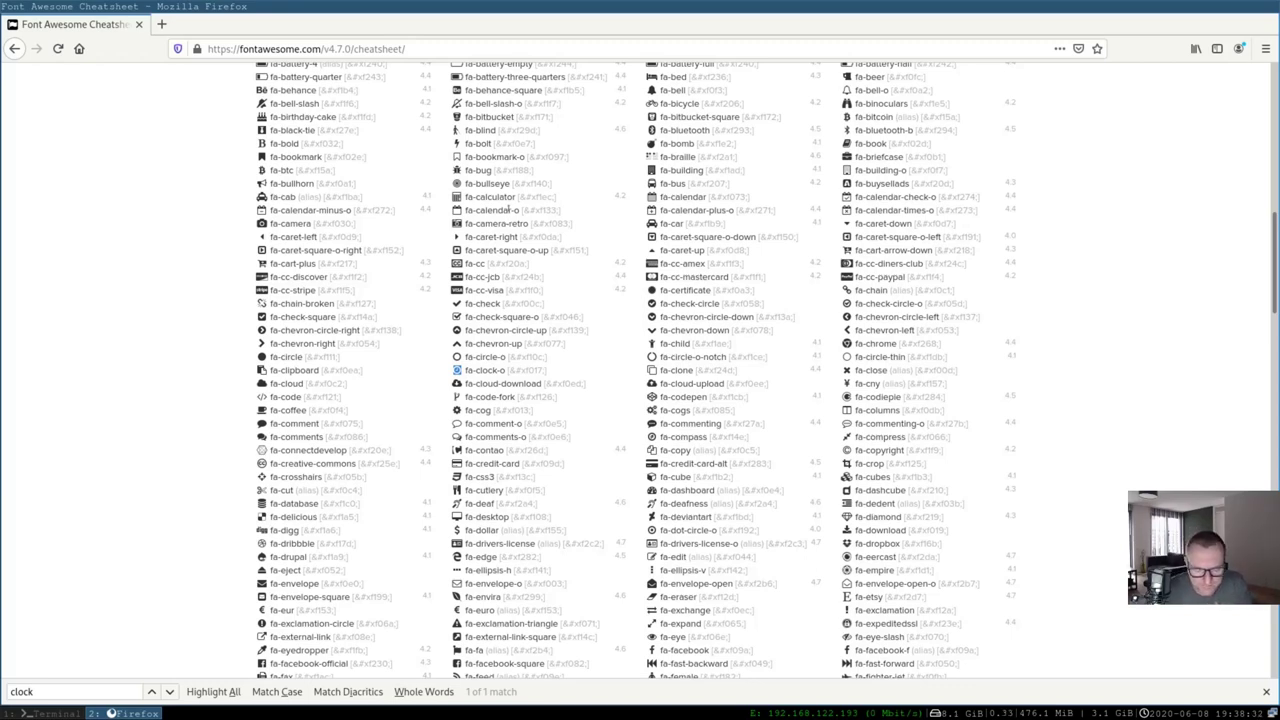
key(super+shift+q)
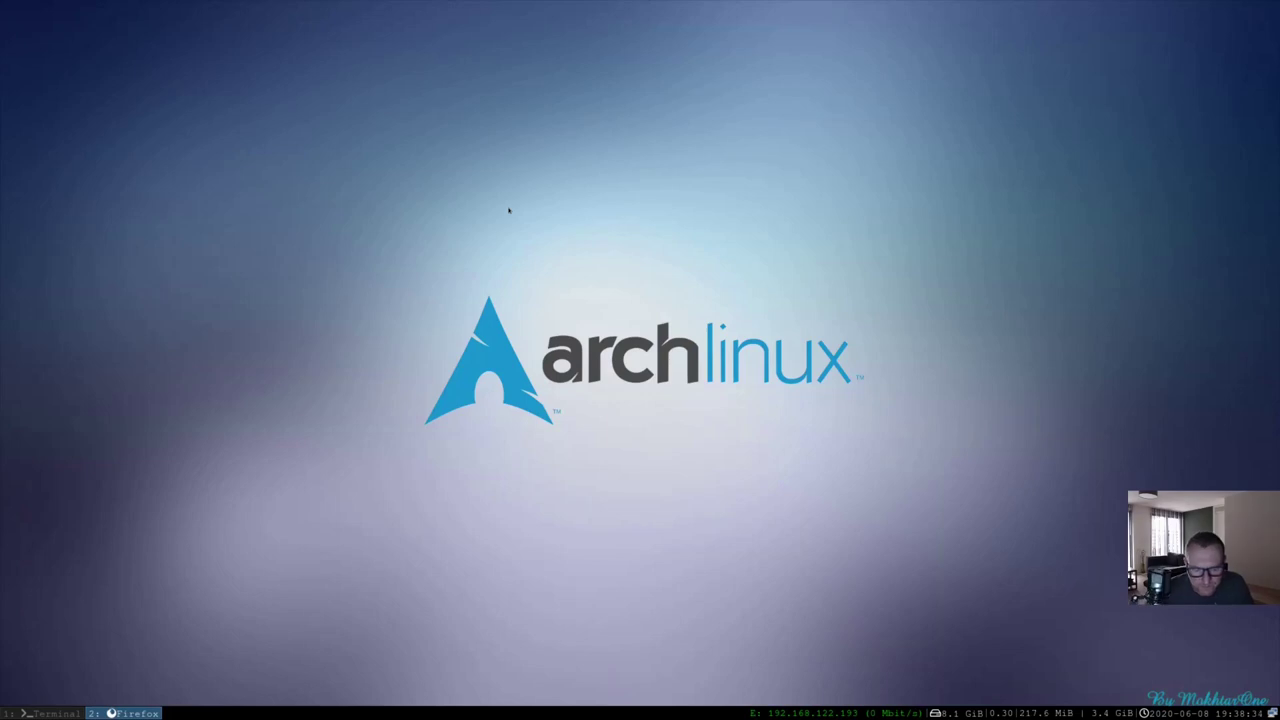
Switch back to workspace 1 to bring up the terminal
key(super+1)
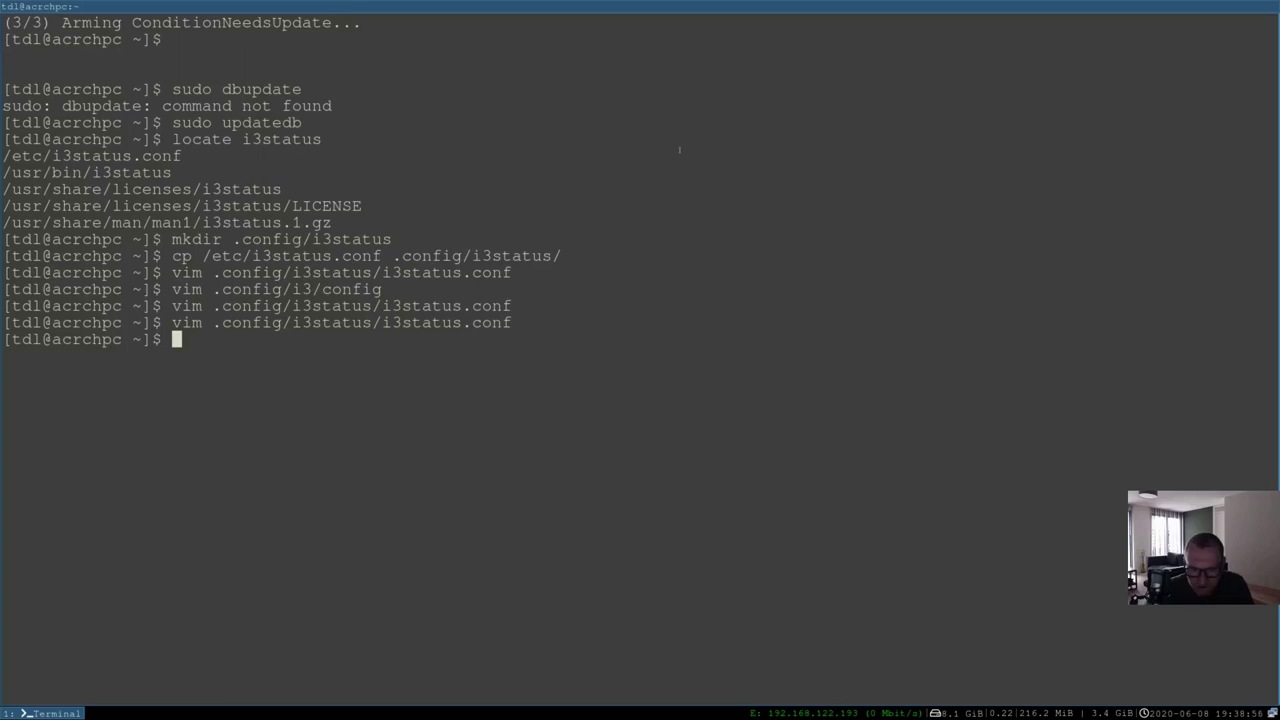
Create the .config/termite directory with mkdir
text(mkdir )
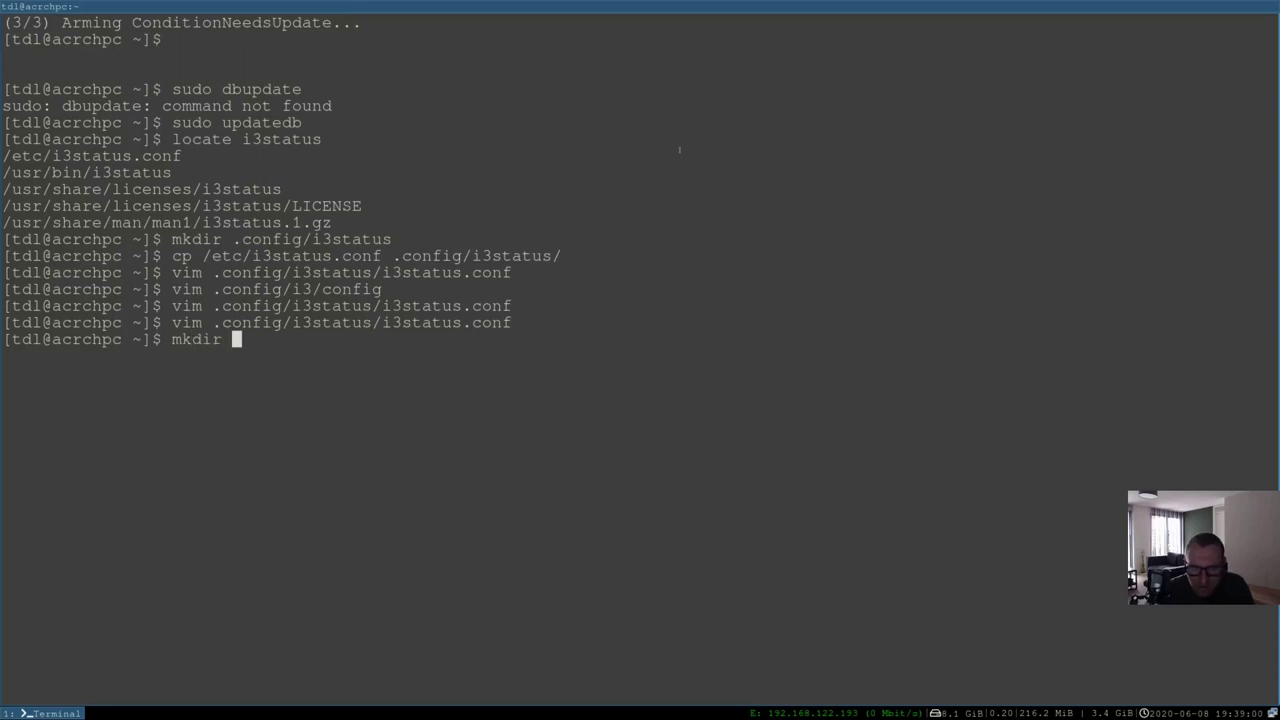
text(/)
key(BackSpace)
text(.config/)
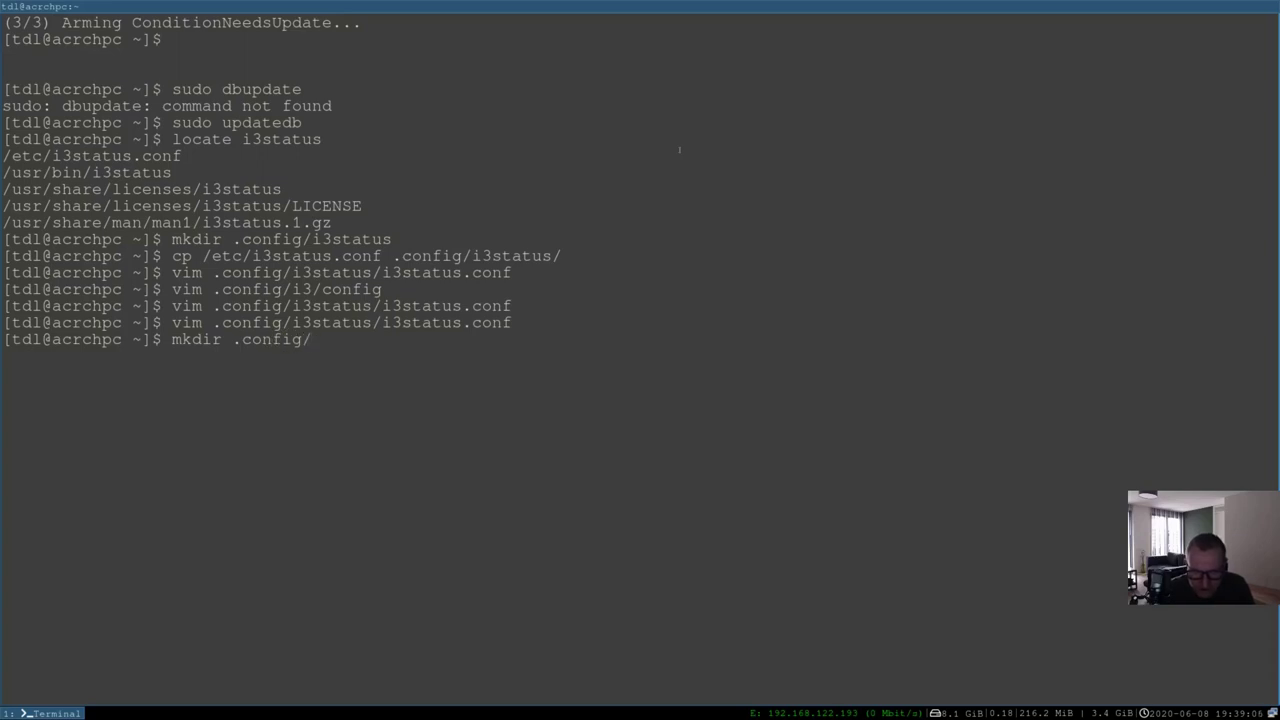
text(termite)
key(Return)
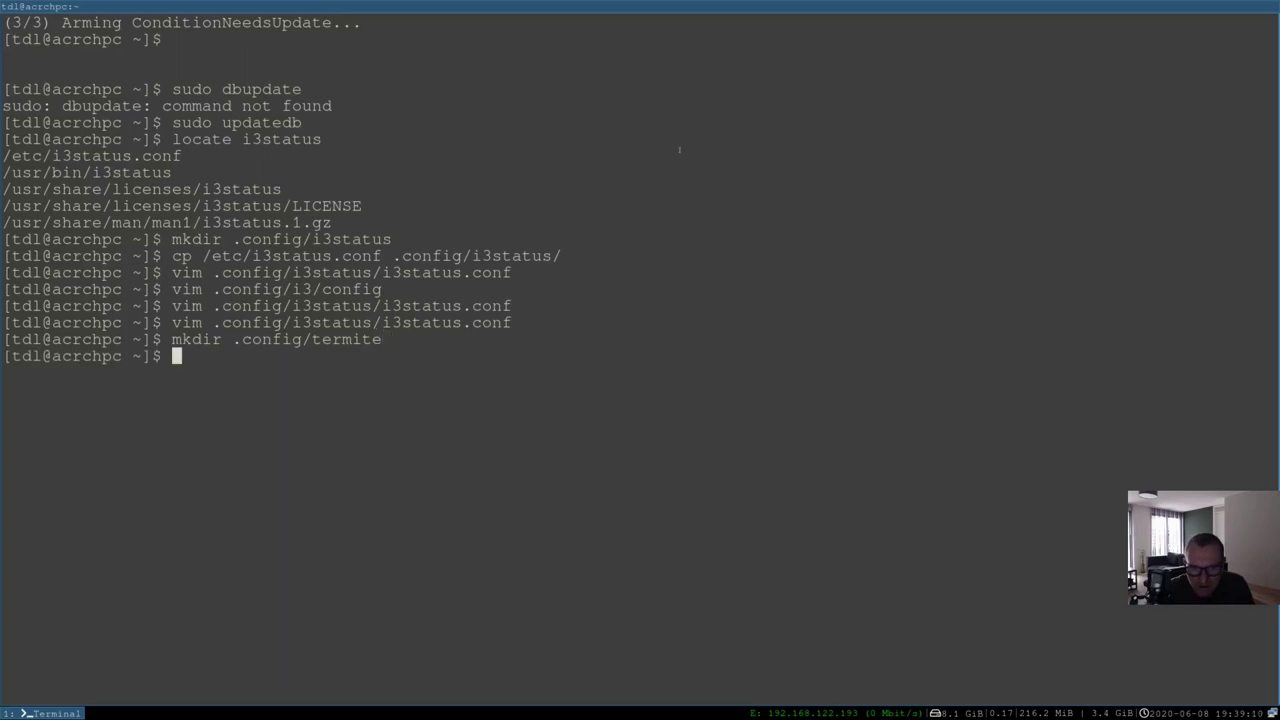
Locate all termite files, paging the results through more
text(loca)
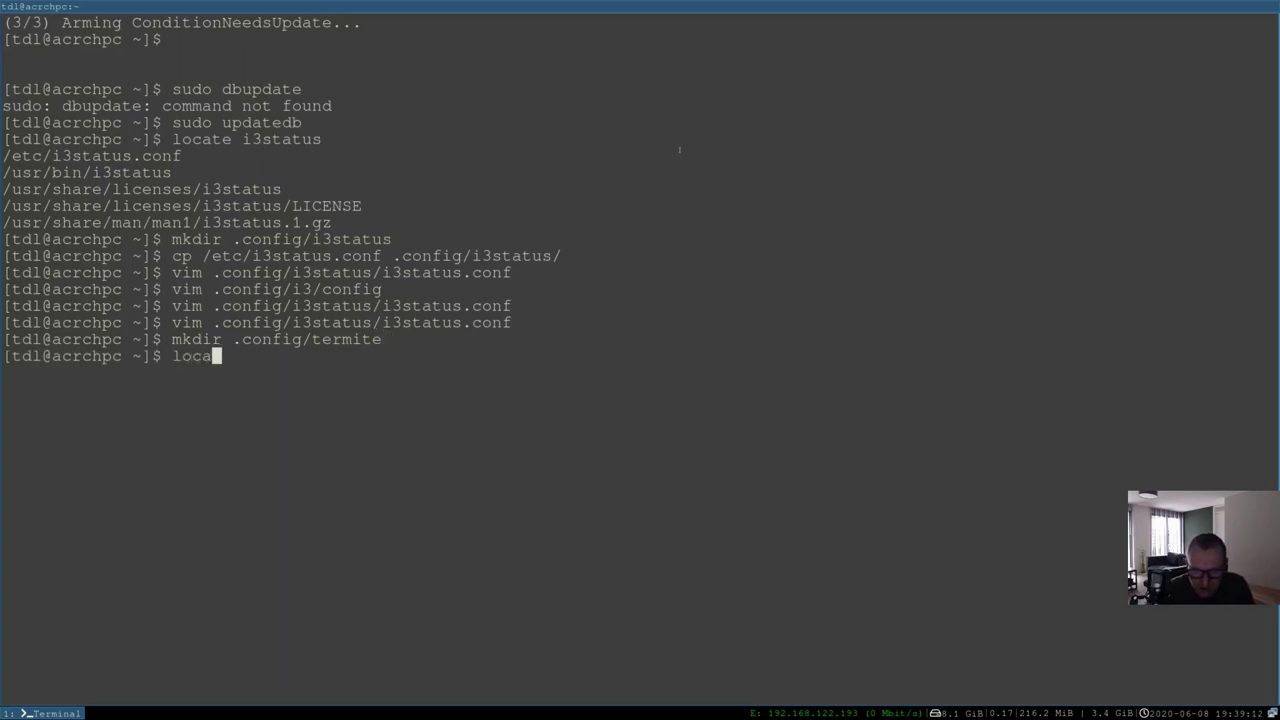
text(te term)
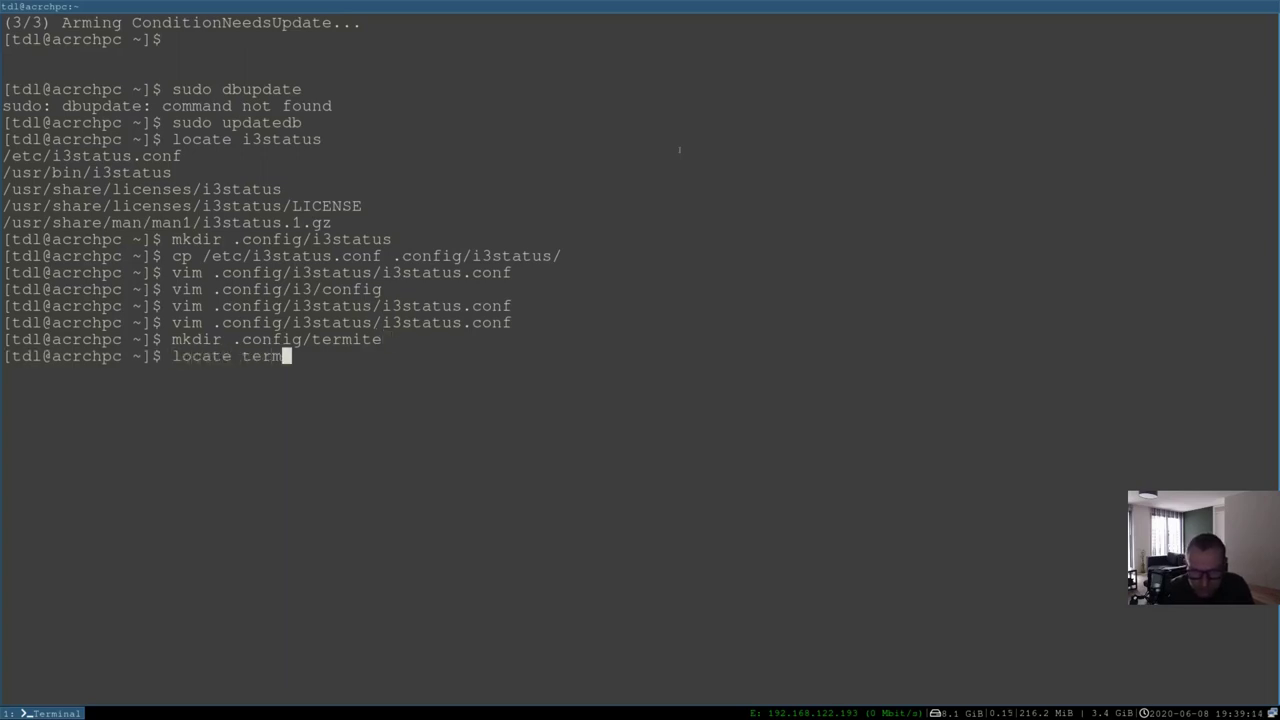
text(ite)
key(Return)
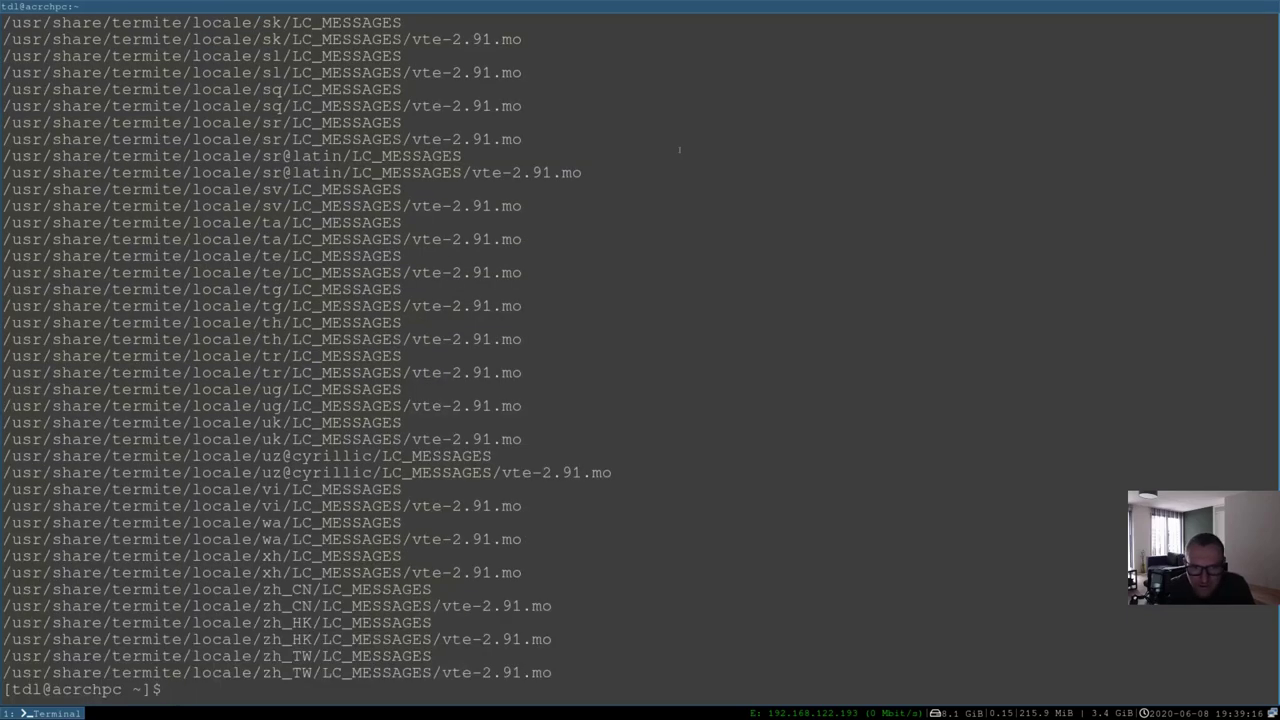
key(Up)
text(|)
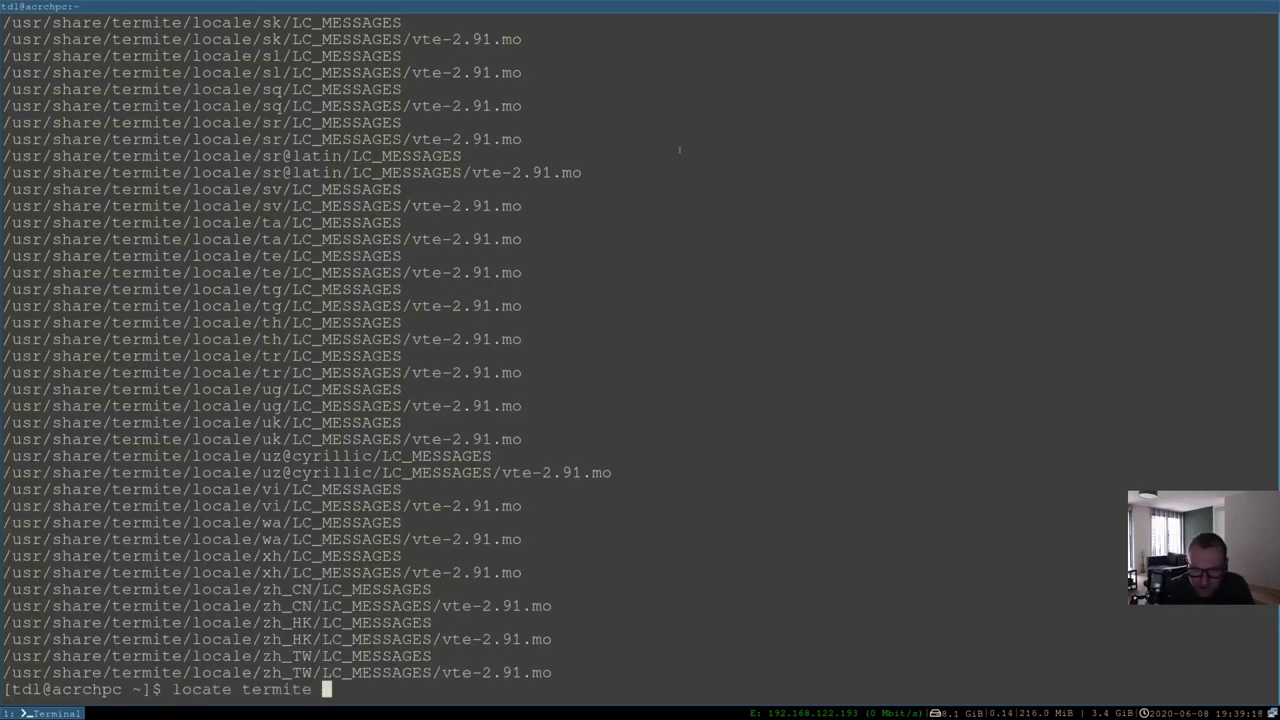
text( more)
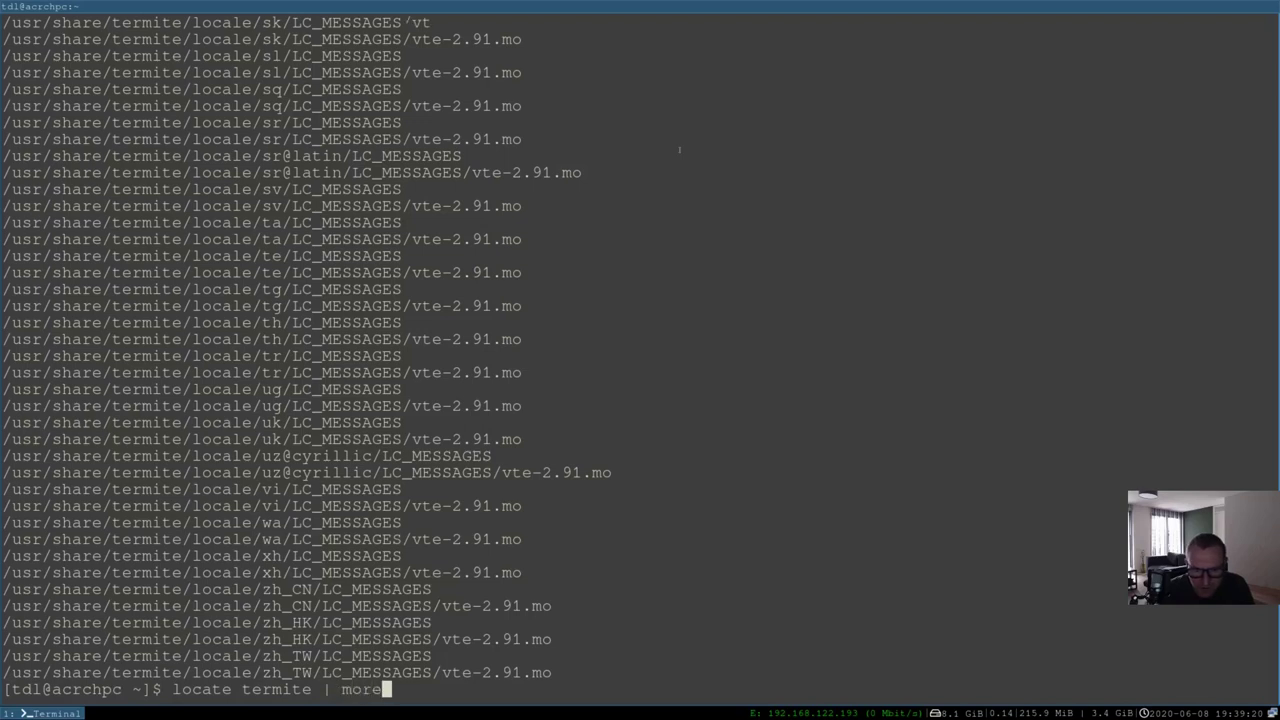
key(Return)
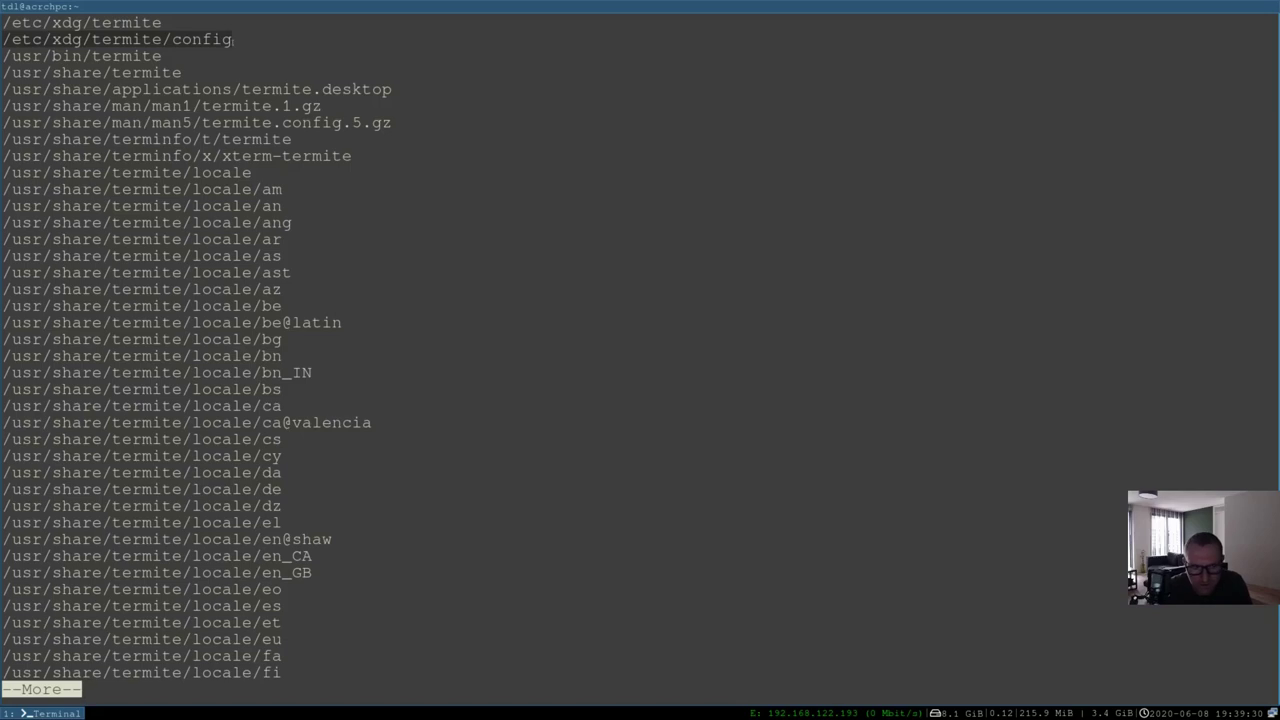
key(space)
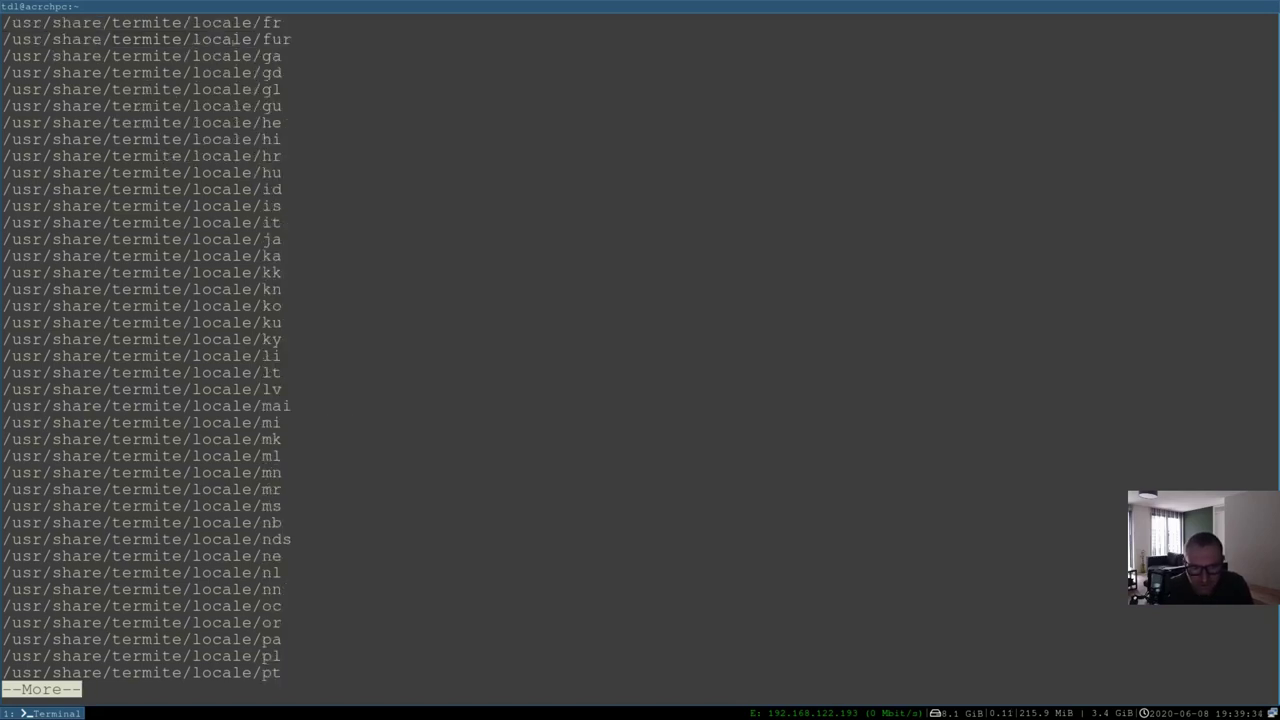
Copy /etc/xdg/termite/config into .config/termite/ and start a vim command for the copy
text(q)
text(cp )
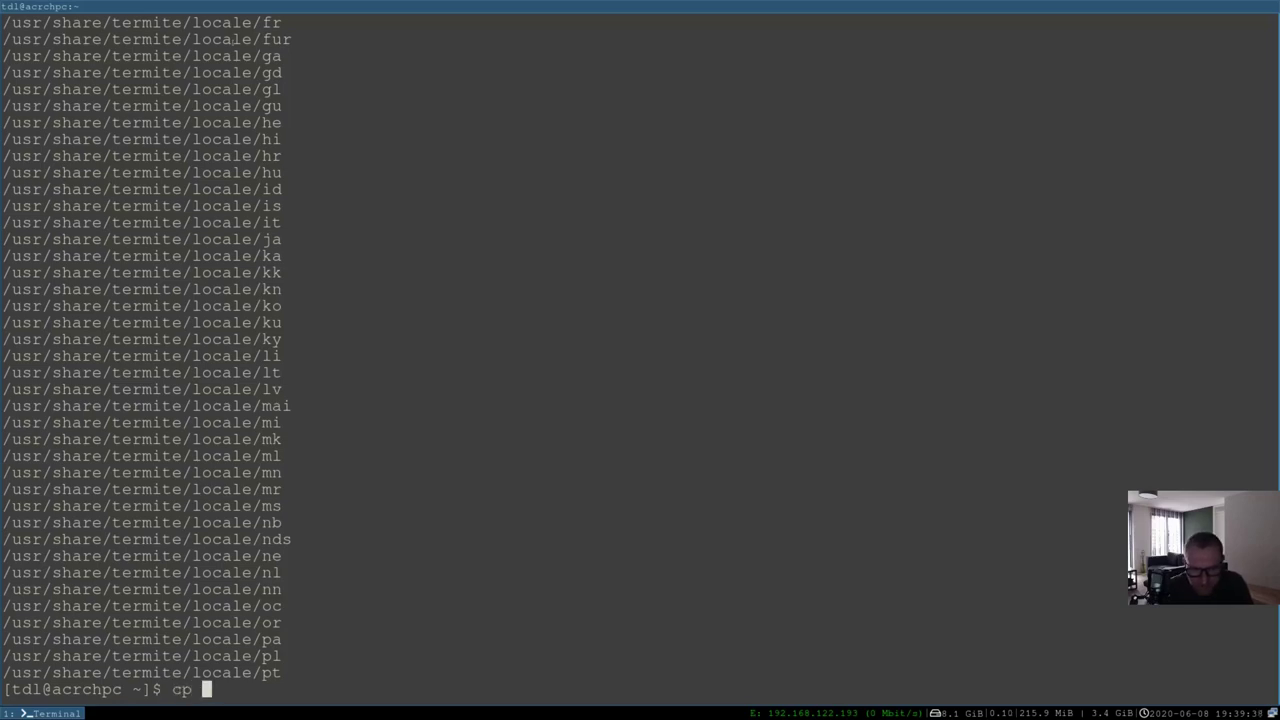
text(/etc/xdg/termite/config)
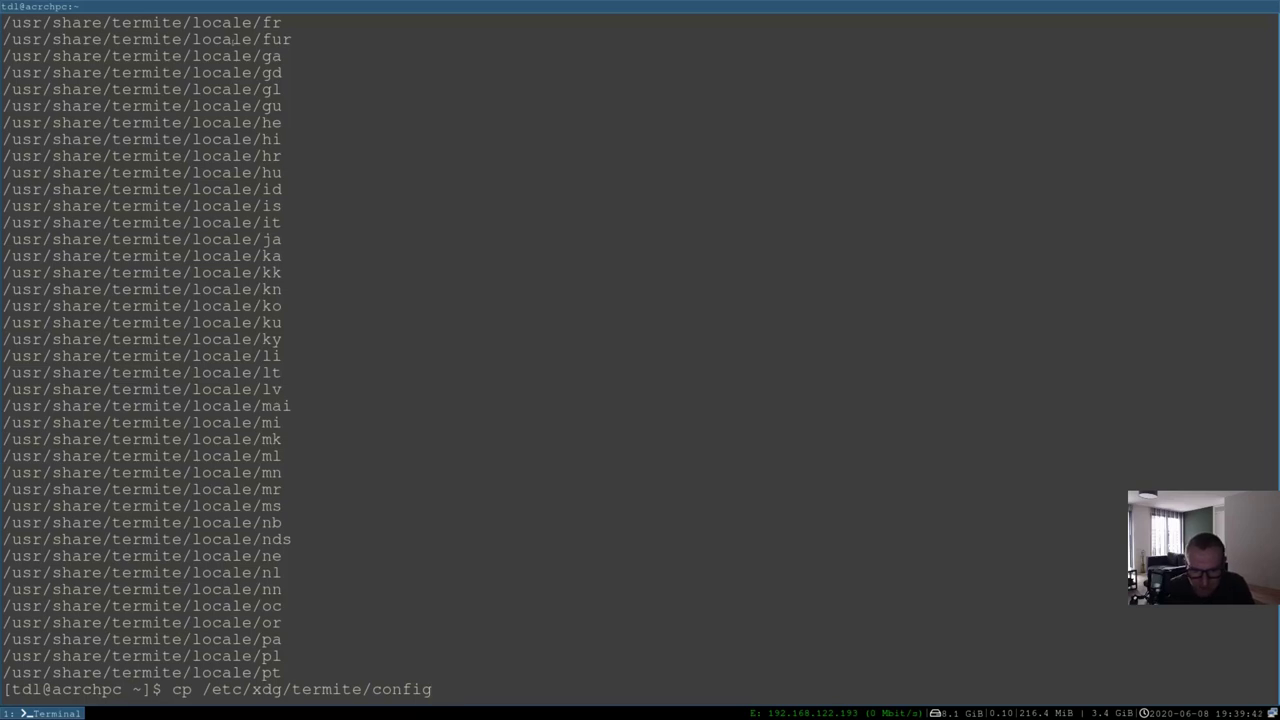
text( .con)
key(Tab)
text(t)
key(Tab)
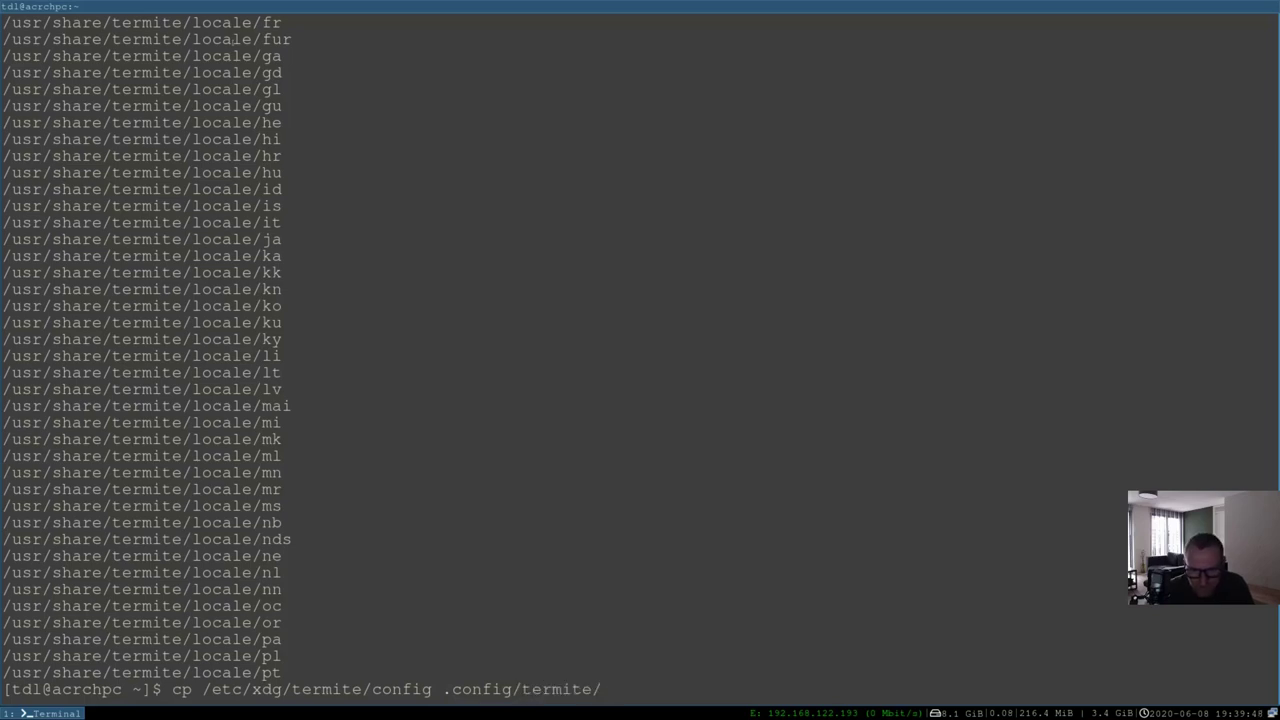
key(Return)
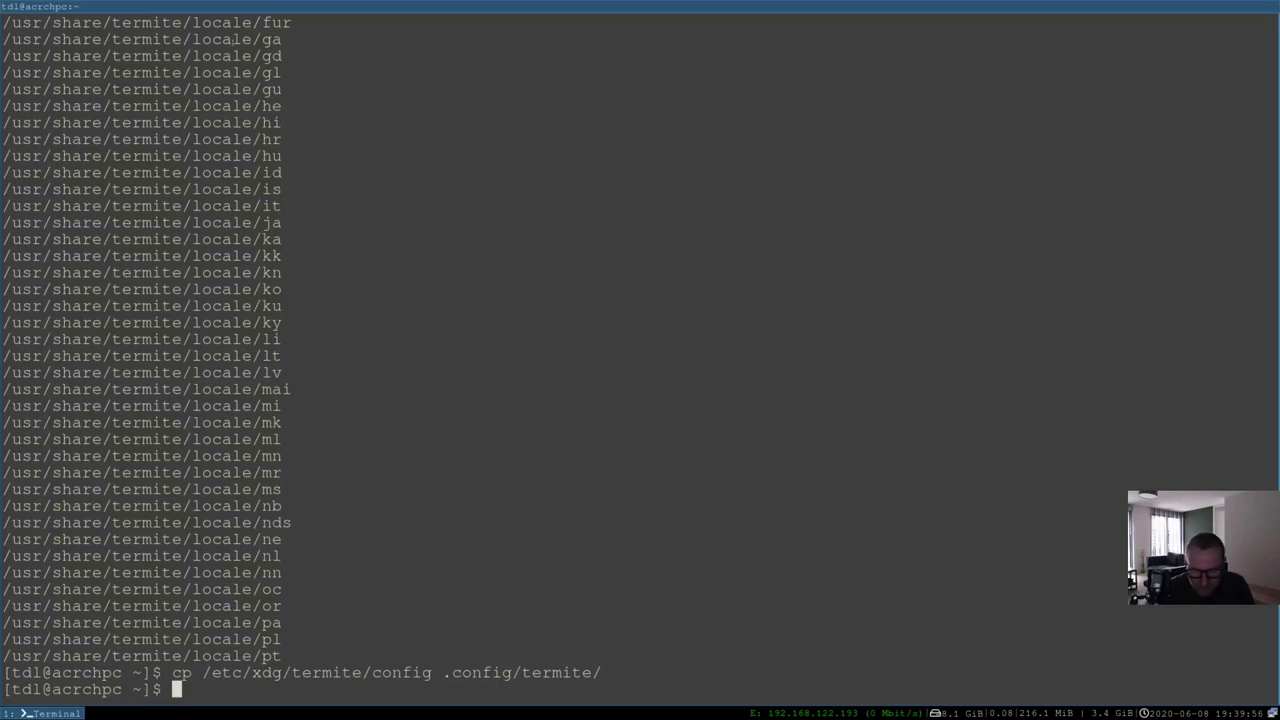
text(vim .config/termite/c)
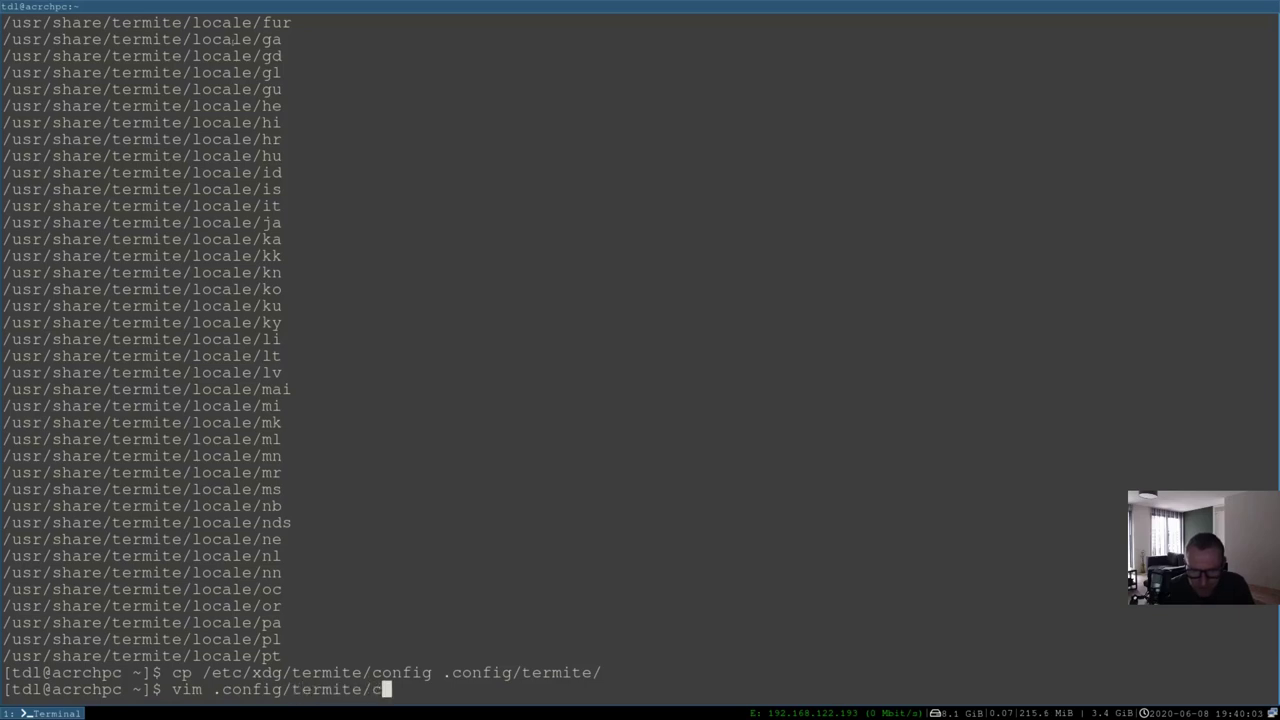
Open .config/termite/config in Vim and change the font size from 9 to 11
key(Tab)
key(Return)
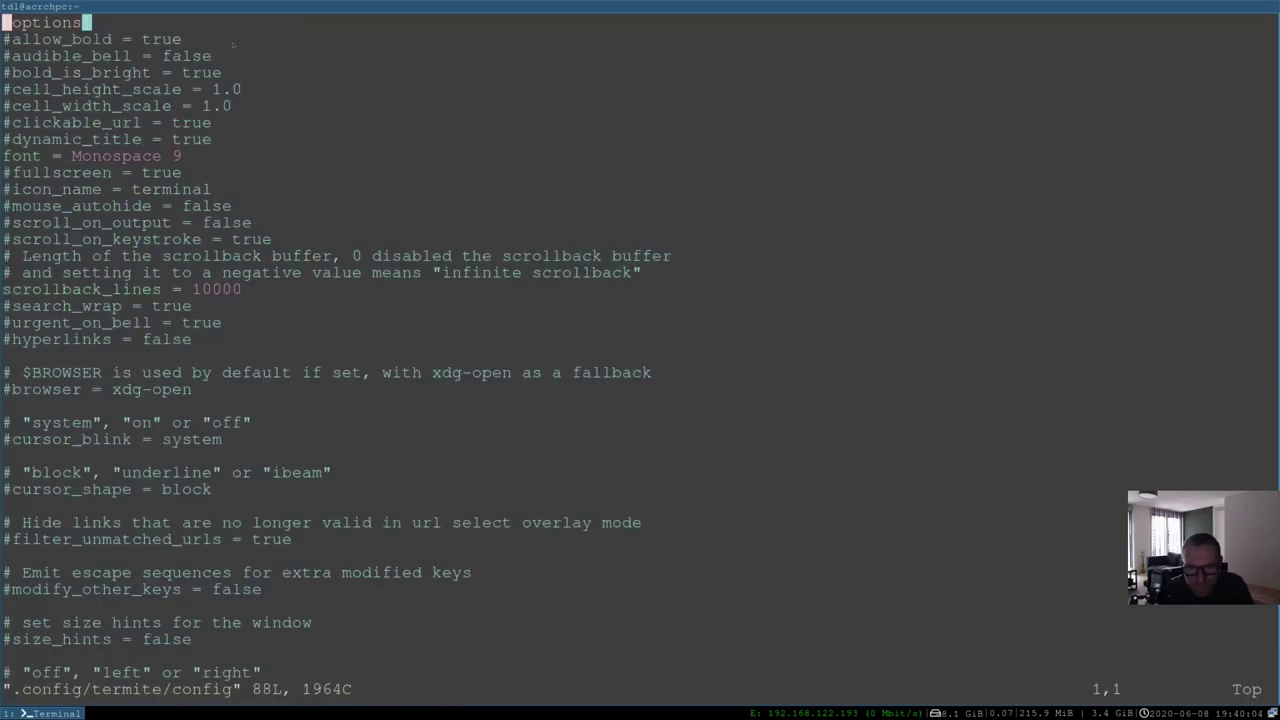
key(j)
key(j)
key(j)
key(j)
key(j)
key(j)
key(j)
key(j)
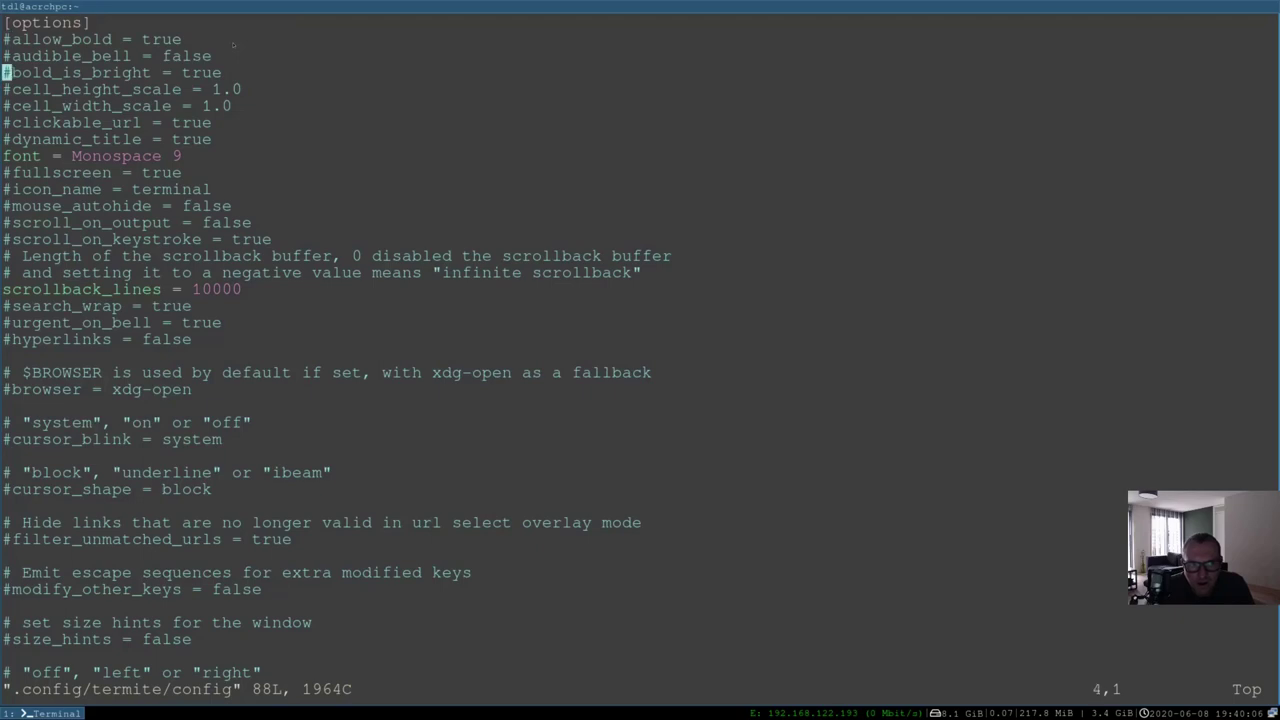
key(dollar)
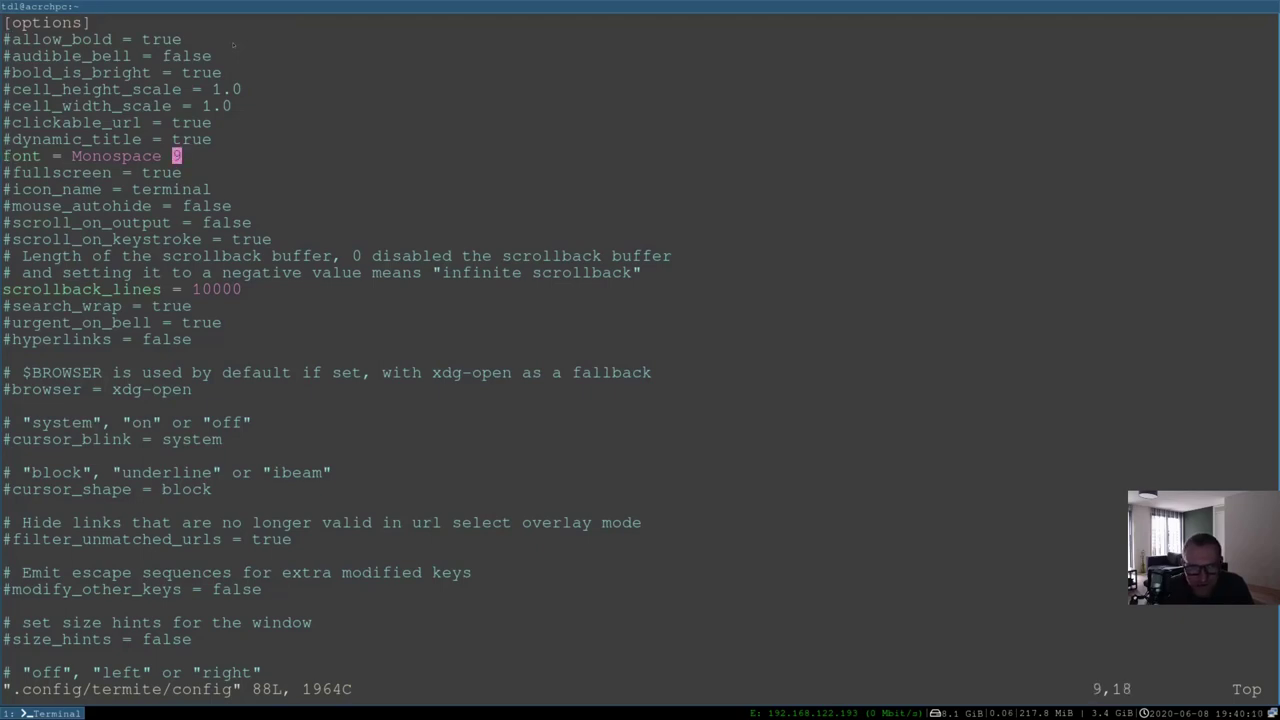
text(x)
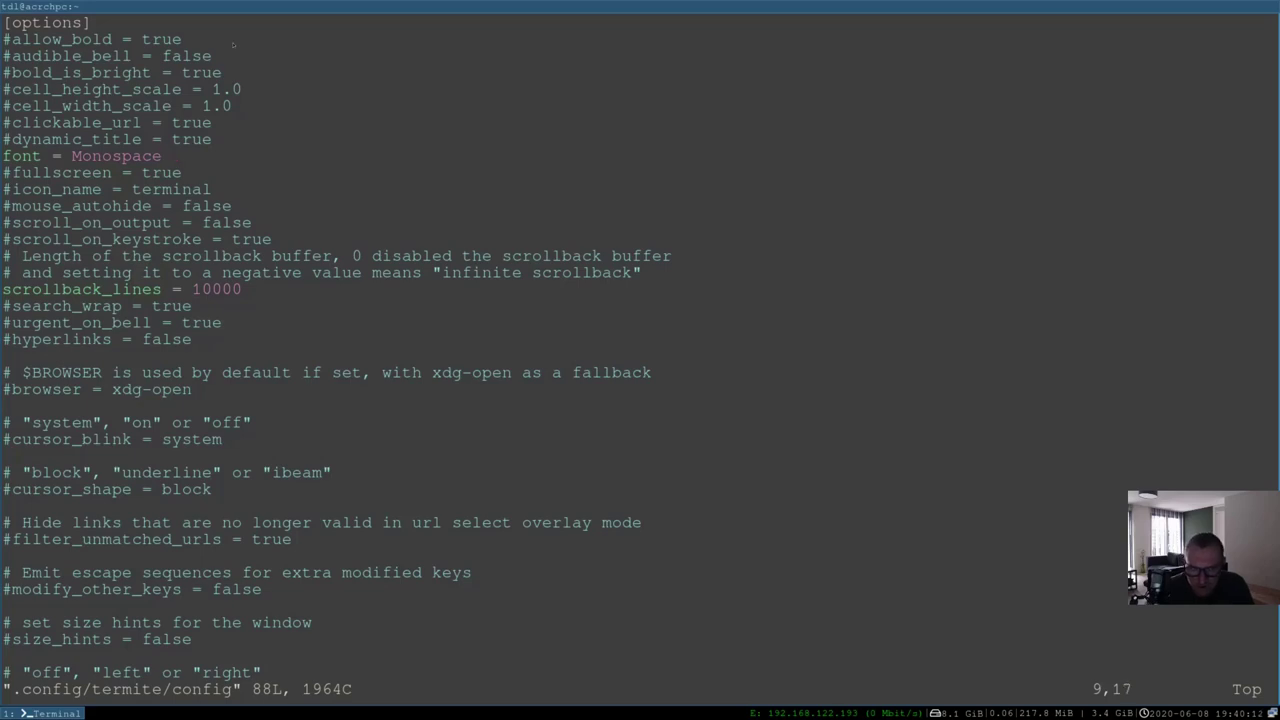
text(i11)
key(Left)
key(Left)
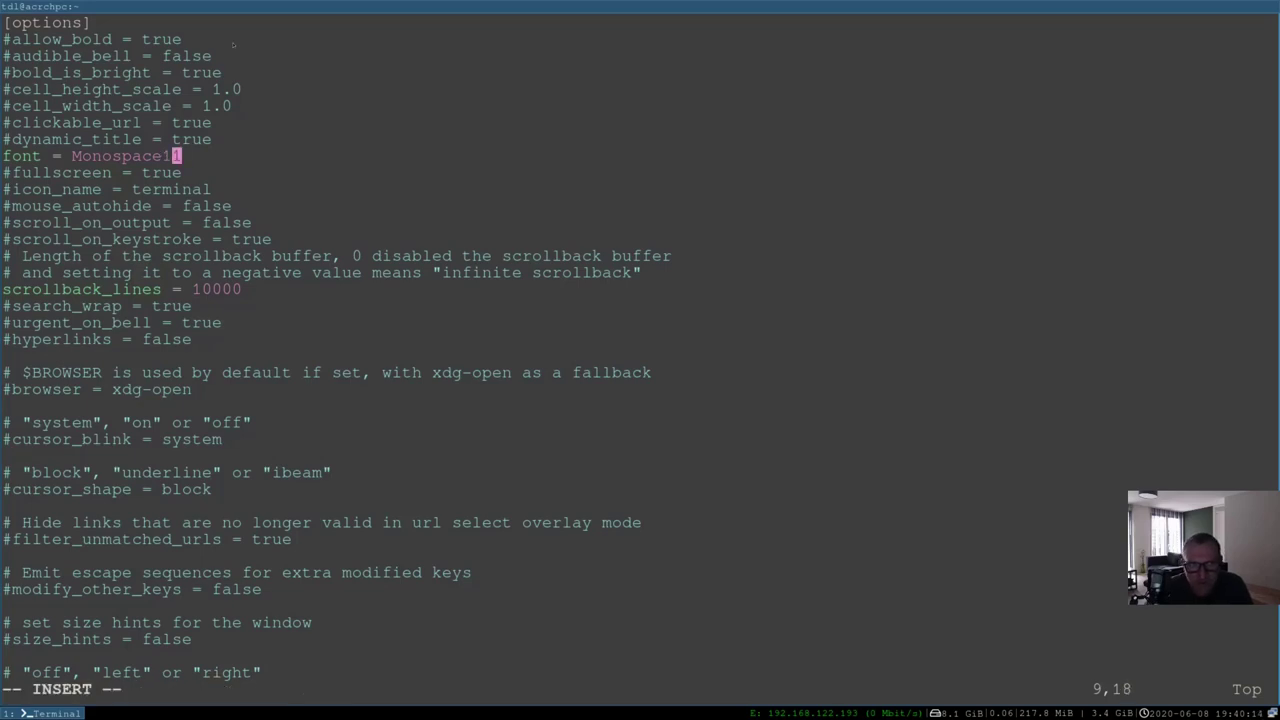
Uncomment the 'background = rgba(63, 63, 63, 0.8)' line
key(Down)
key(Down)
key(Down)
key(Down)
key(Down)
key(Down)
key(Down)
key(Down)
key(Down)
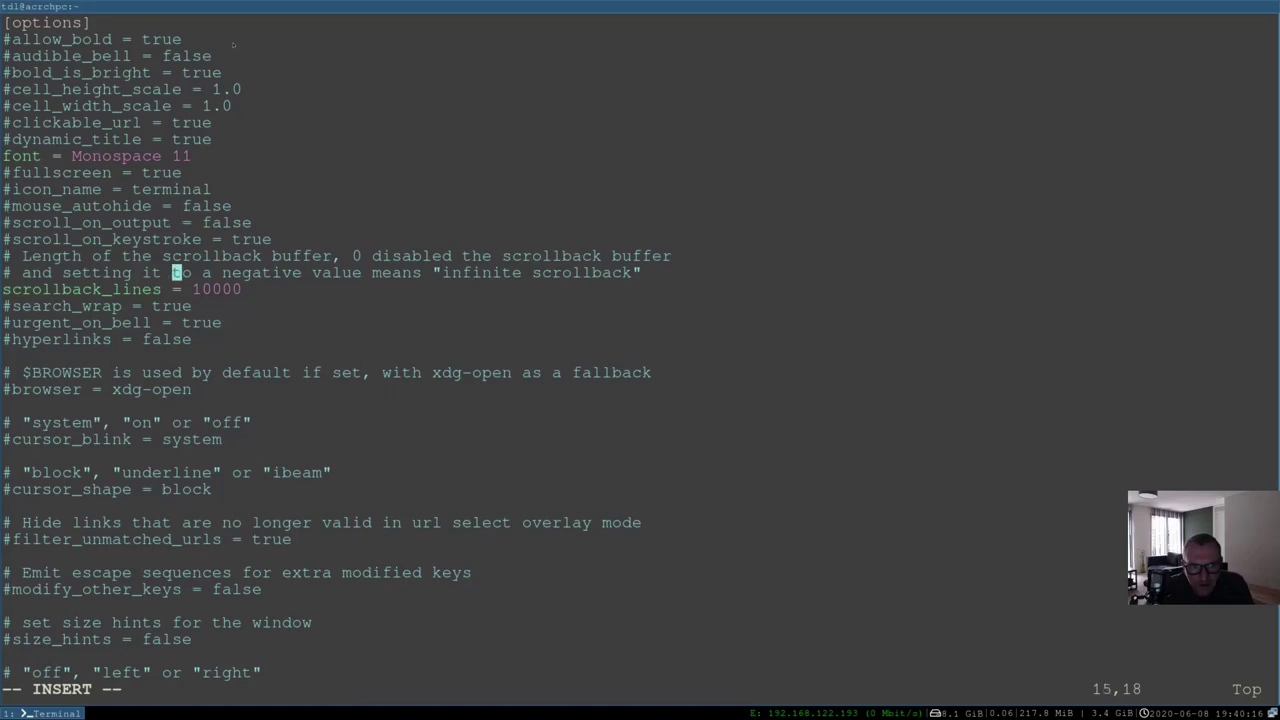
key(Down)
key(Down)
key(Down)
key(Down)
key(Down)
key(Down)
key(Down)
key(Down)
key(Down)
key(Down)
key(Down)
key(Down)
key(Down)
key(Down)
key(Down)
key(Down)
key(Down)
key(Down)
key(Down)
key(Down)
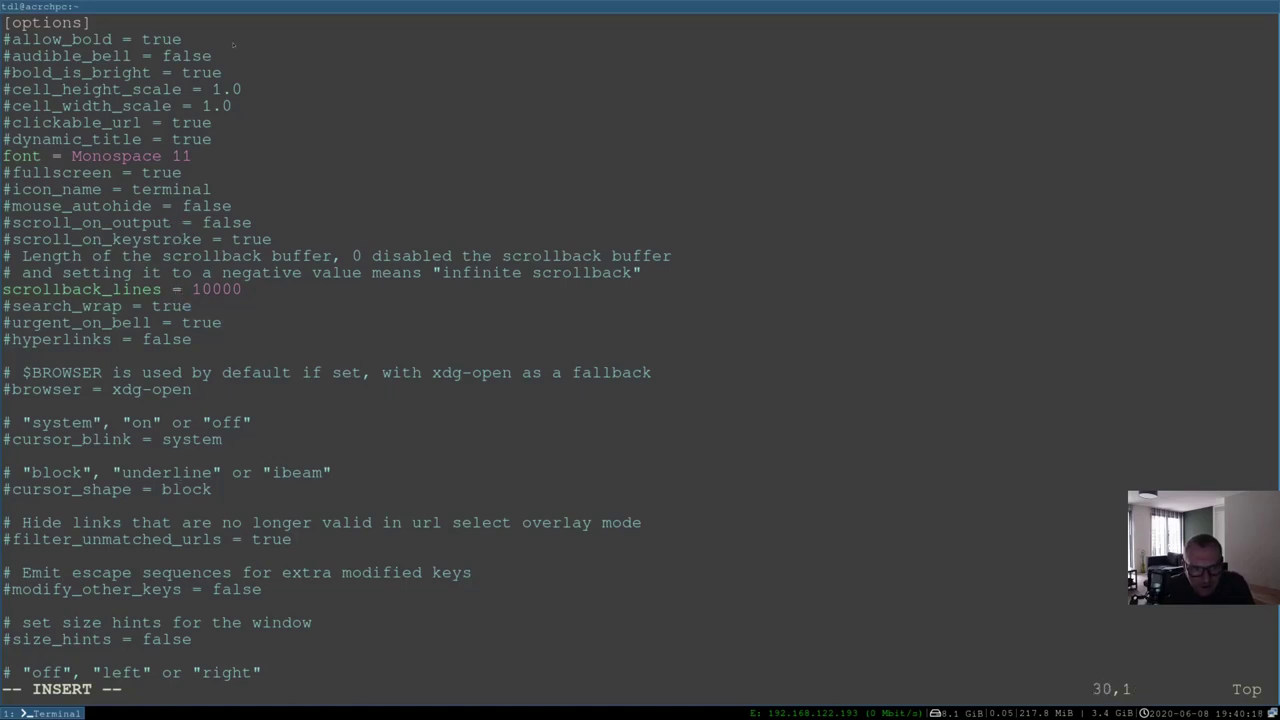
key(Down)
key(Down)
key(Down)
key(Down)
key(Down)
key(Down)
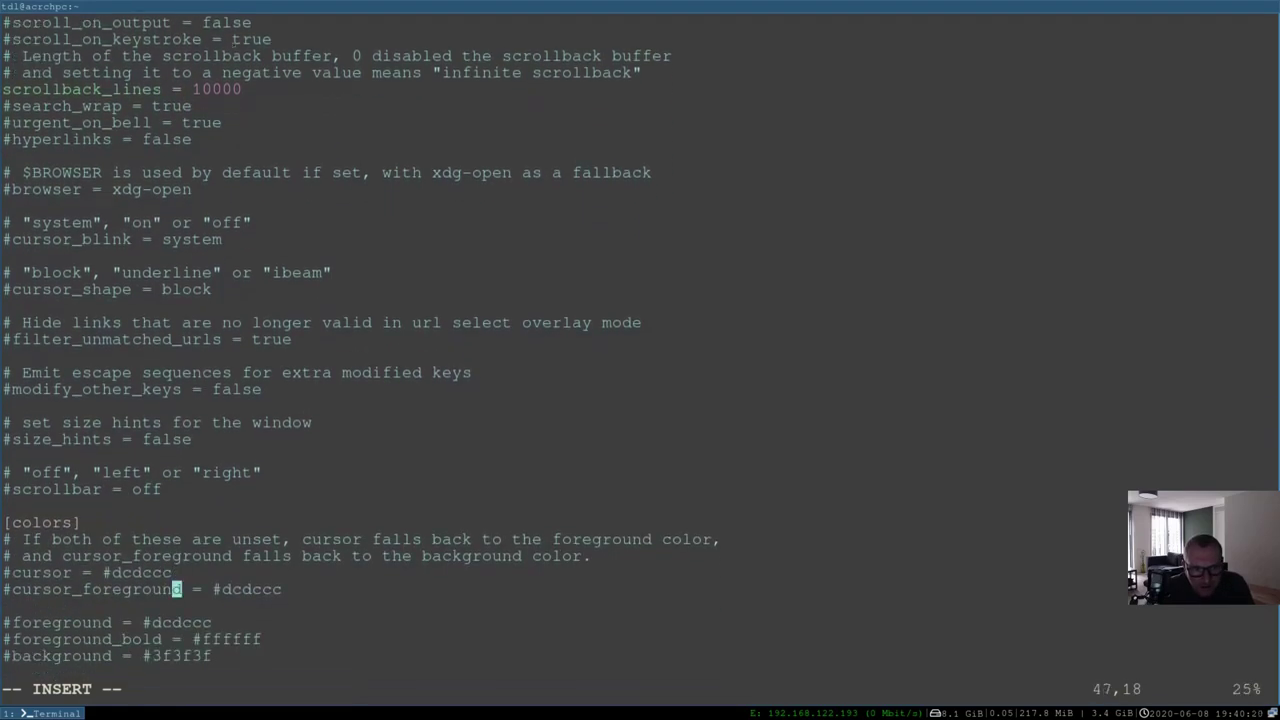
key(Down)
key(Down)
key(Down)
key(Down)
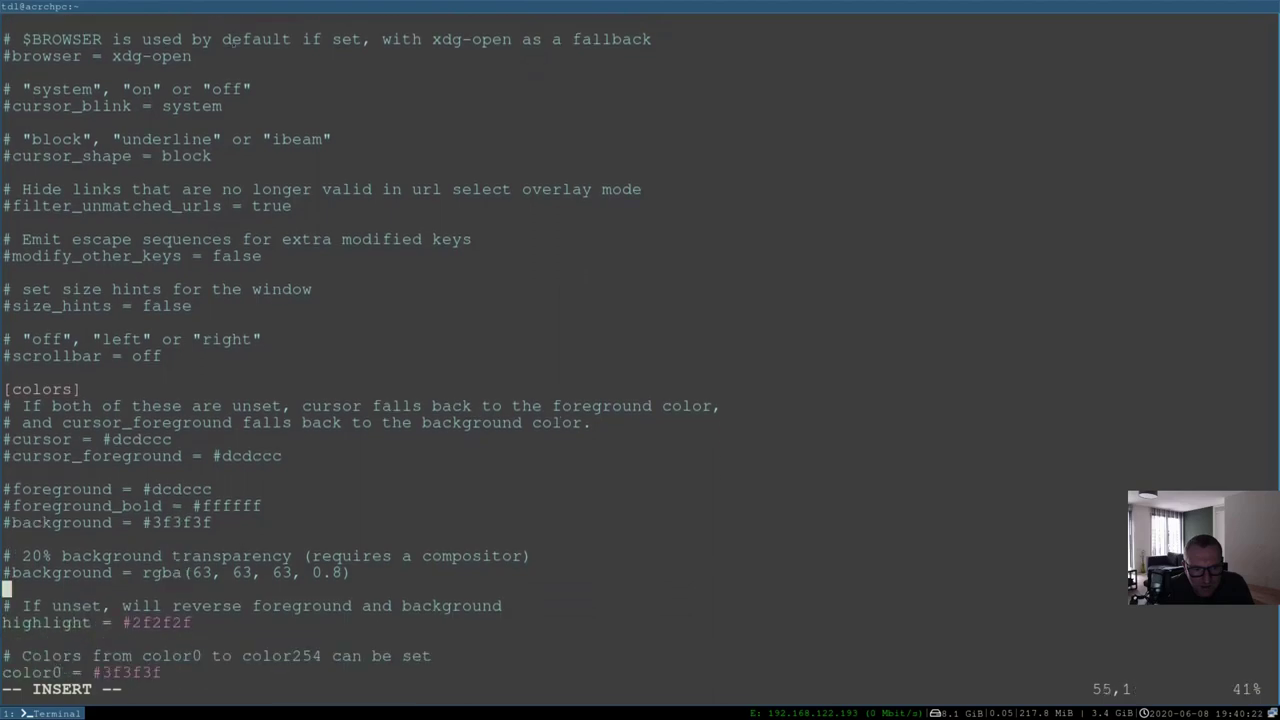
key(Up)
key(Up)
key(Left)
key(Left)
key(Left)
key(Left)
key(Left)
key(Left)
key(Left)
key(Left)
key(Left)
key(Left)
key(Left)
key(Left)
key(Left)
key(Left)
key(Left)
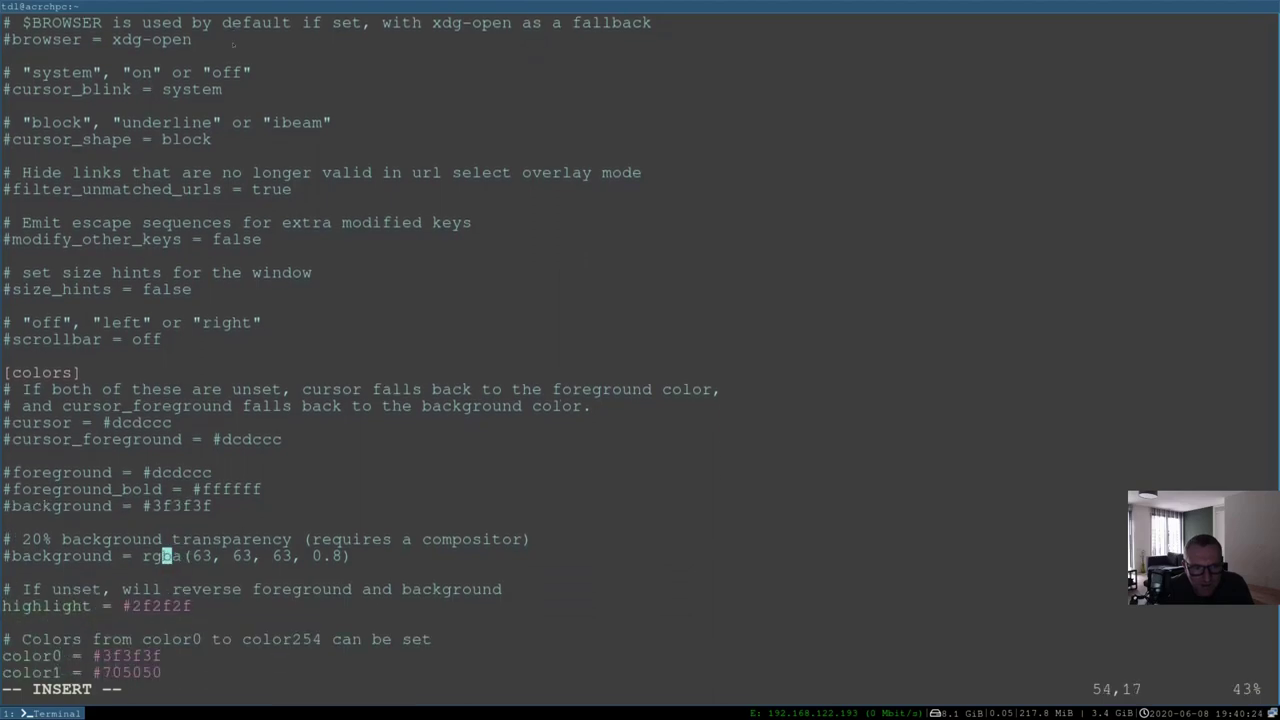
key(Left)
key(Left)
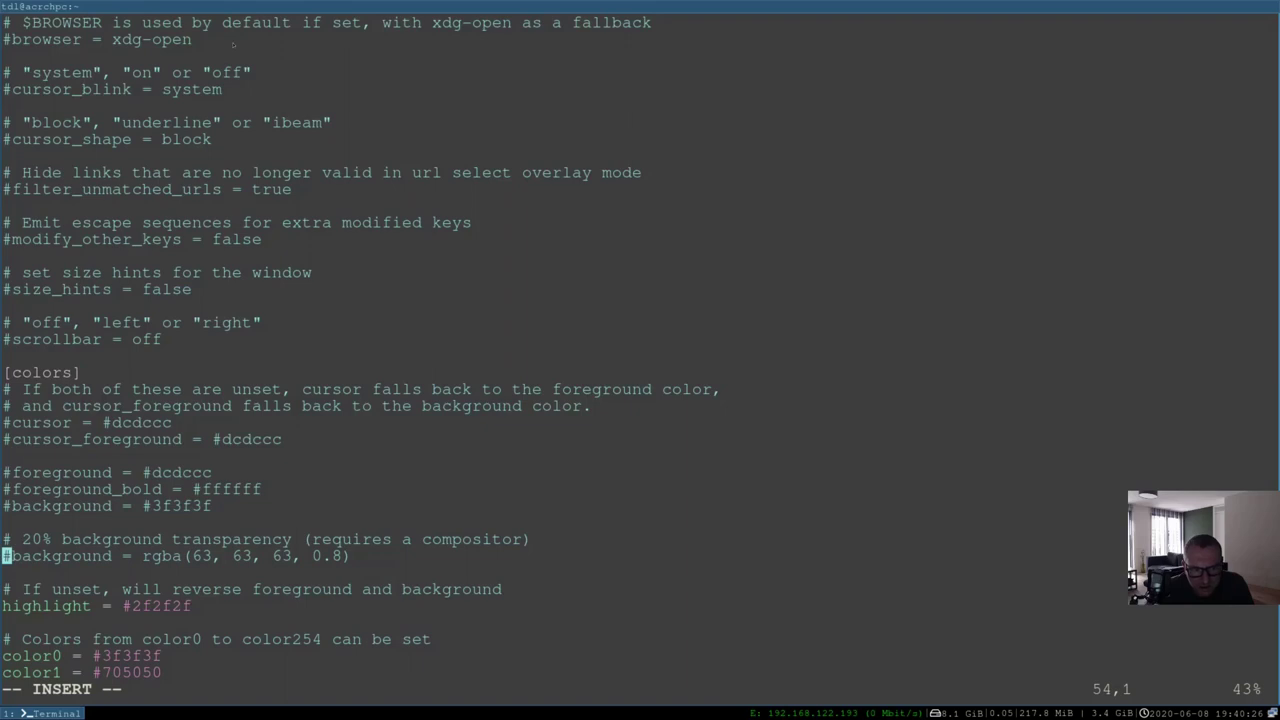
key(Delete)
key(Right)
key(Right)
key(Right)
key(Right)
key(Right)
key(Right)
key(Right)
key(Right)
key(Right)
key(Right)
key(Right)
key(Right)
key(Right)
key(Right)
key(Right)
key(Right)
key(Right)
key(Right)
key(Right)
key(Right)
key(Right)
key(Right)
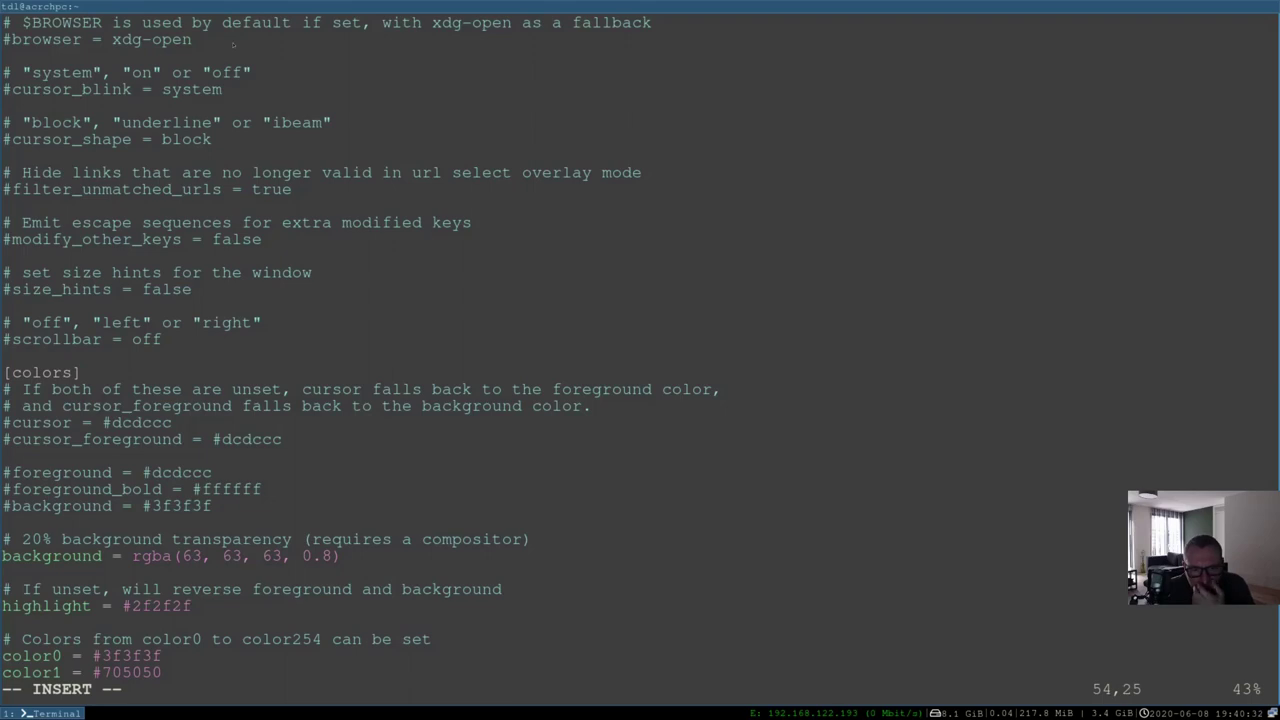
key(Right)
key(Right)
key(Right)
key(Right)
key(Right)
key(Right)
key(Right)
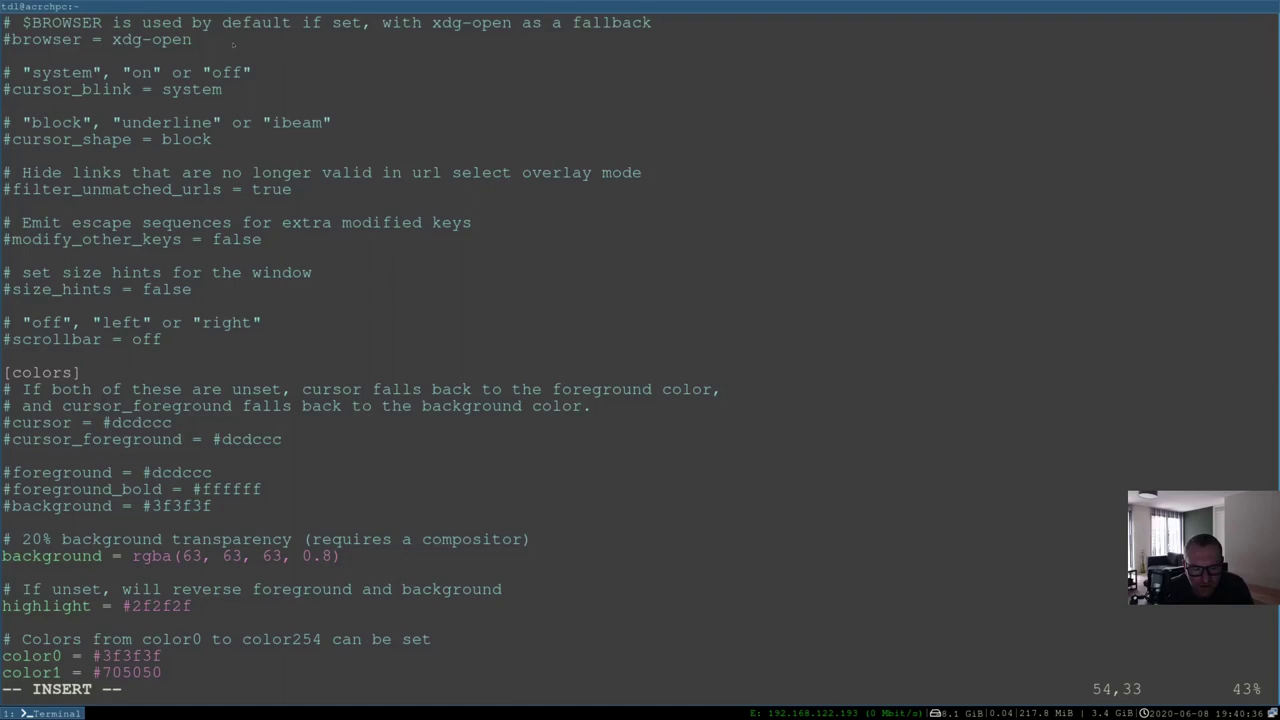
Save the termite config and quit Vim with :wq
key(Escape)
text(:wq)
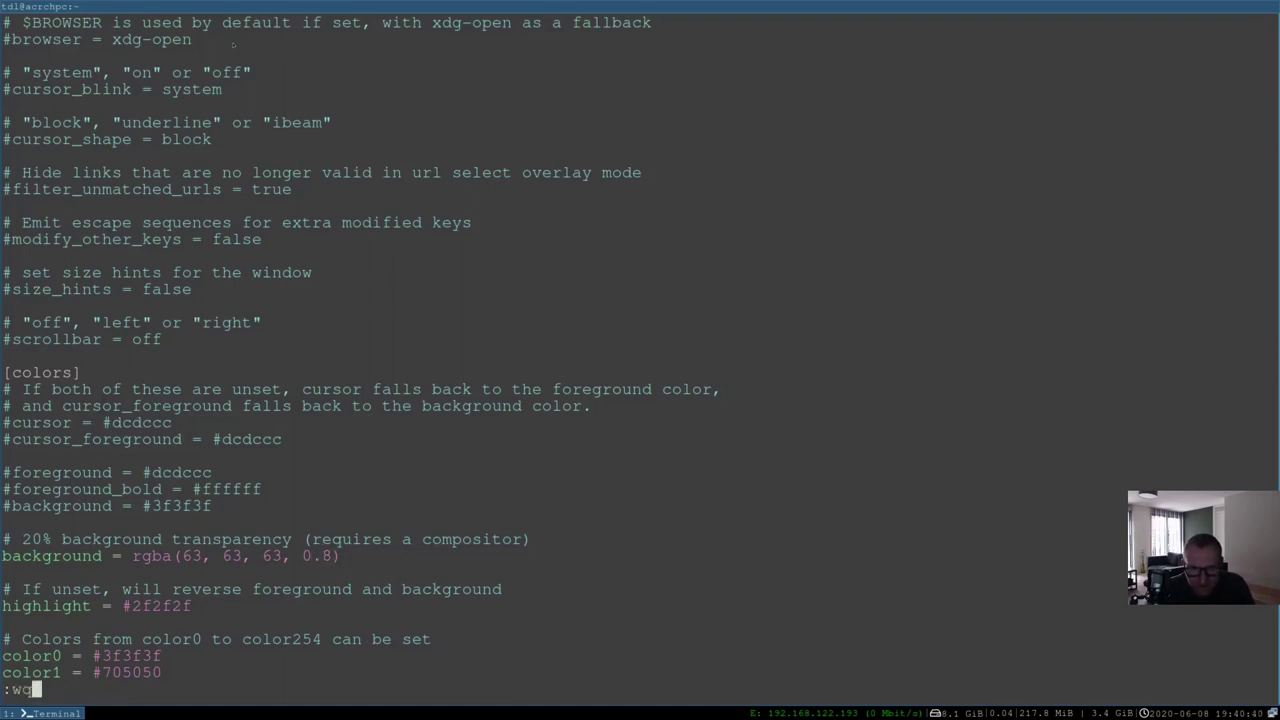
key(Return)
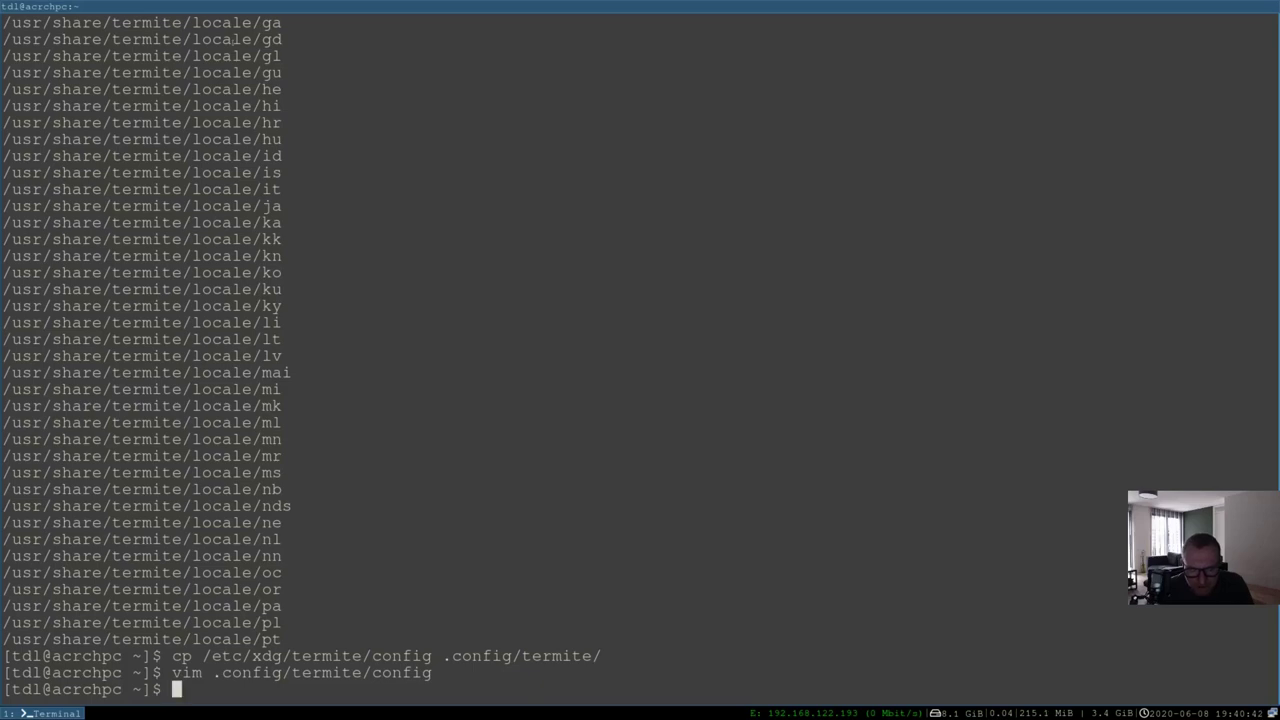
Close the old terminal with Ctrl+D and launch a new Termite window
key(ctrl+d)
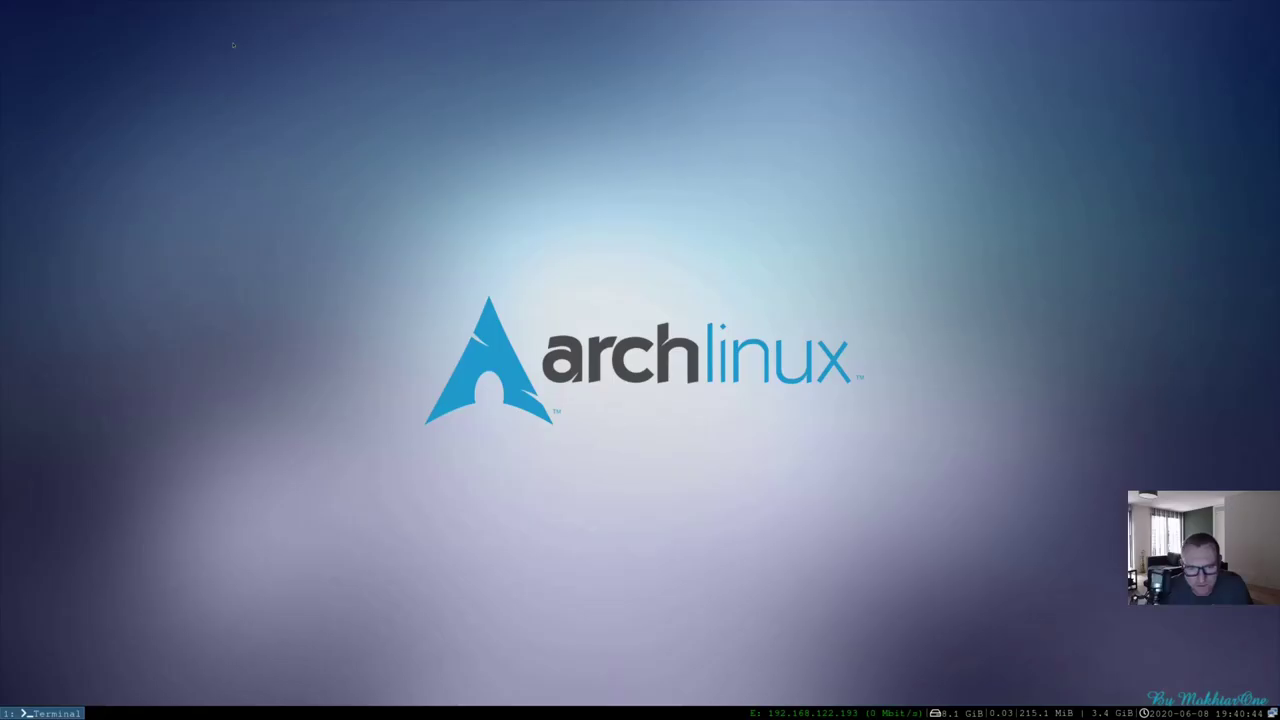
key(super+Return)
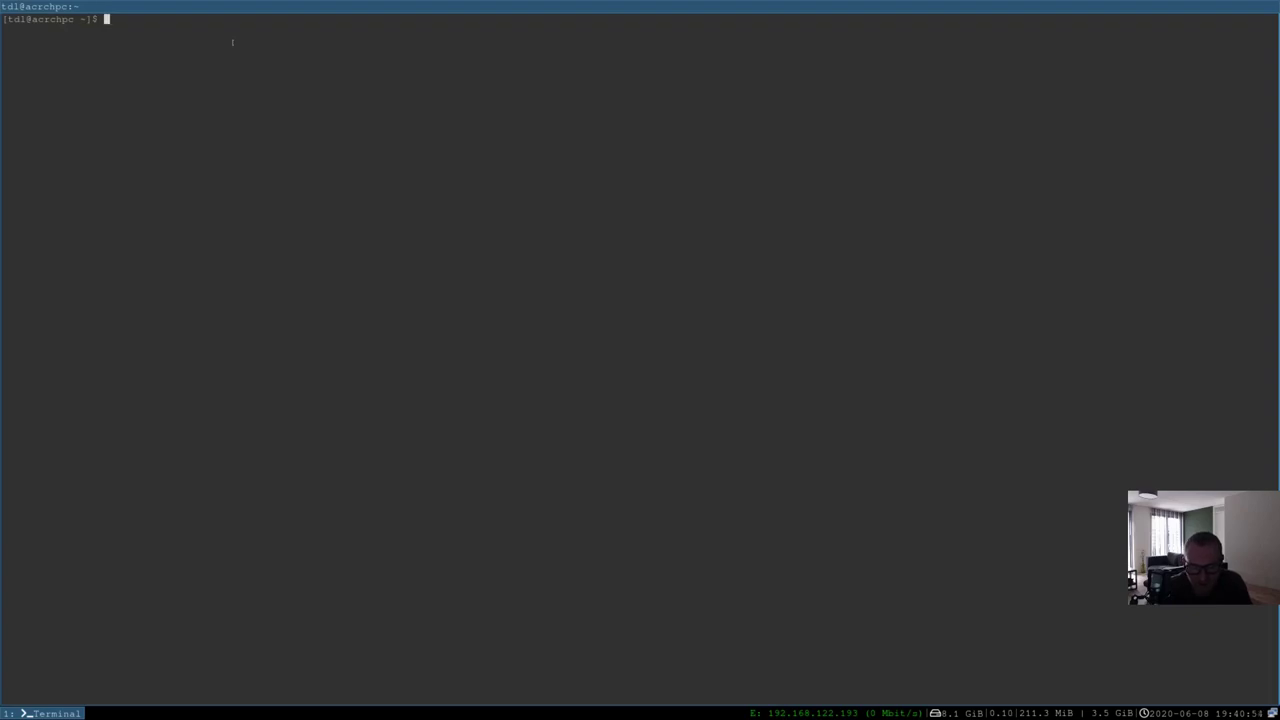
Enlarge the terminal font and open .config/i3/config in Vim
key(ctrl+plus)
key(ctrl+plus)
key(ctrl+plus)
key(ctrl+plus)
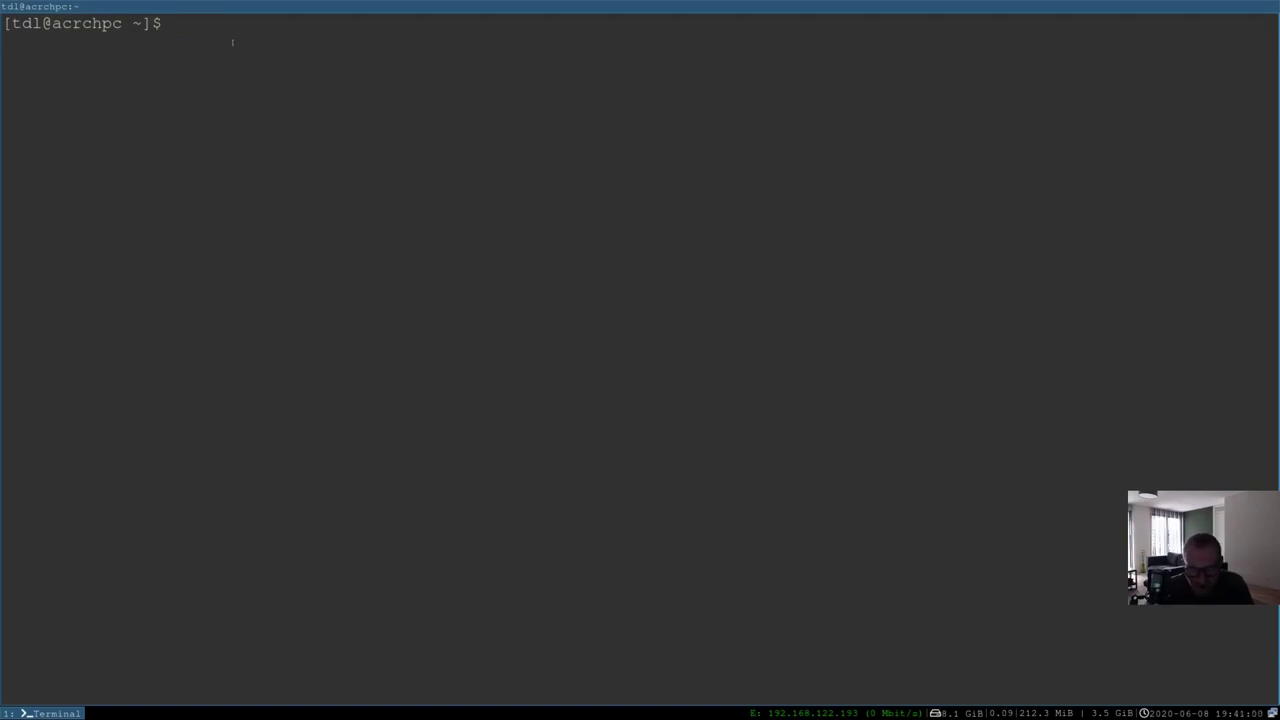
text(vim .c)
key(Tab)
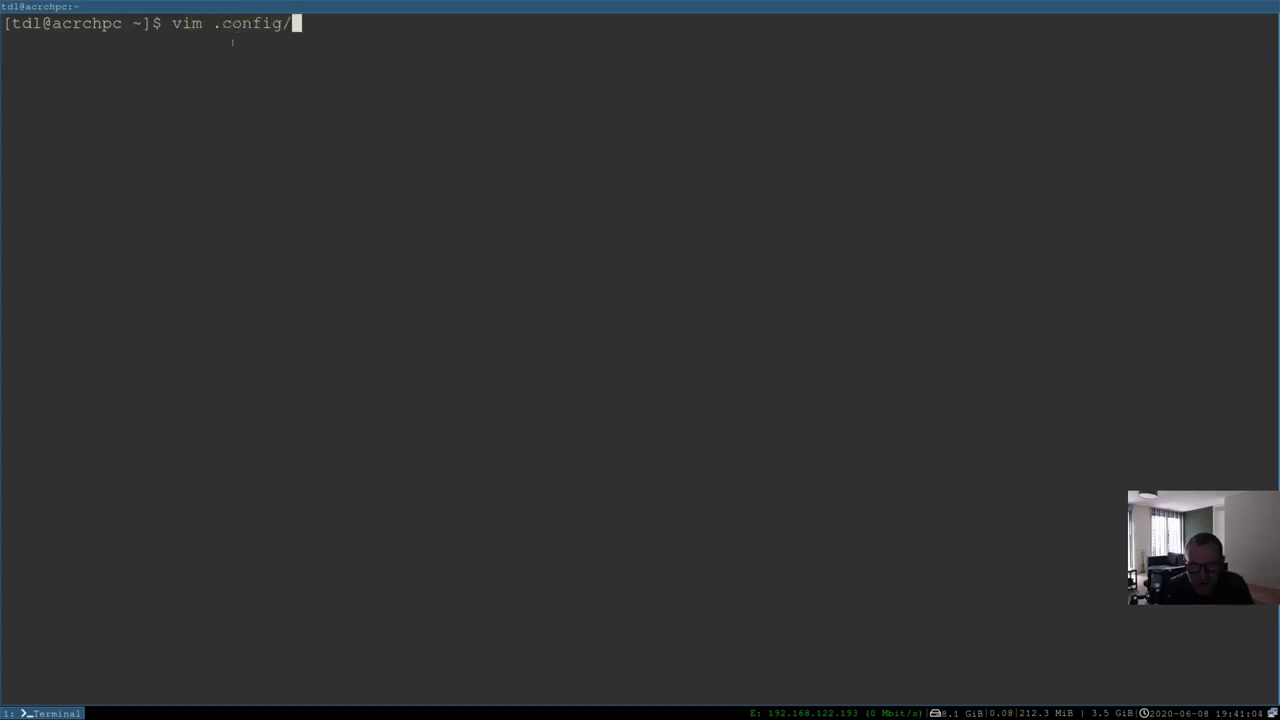
text(i3/co)
key(Tab)
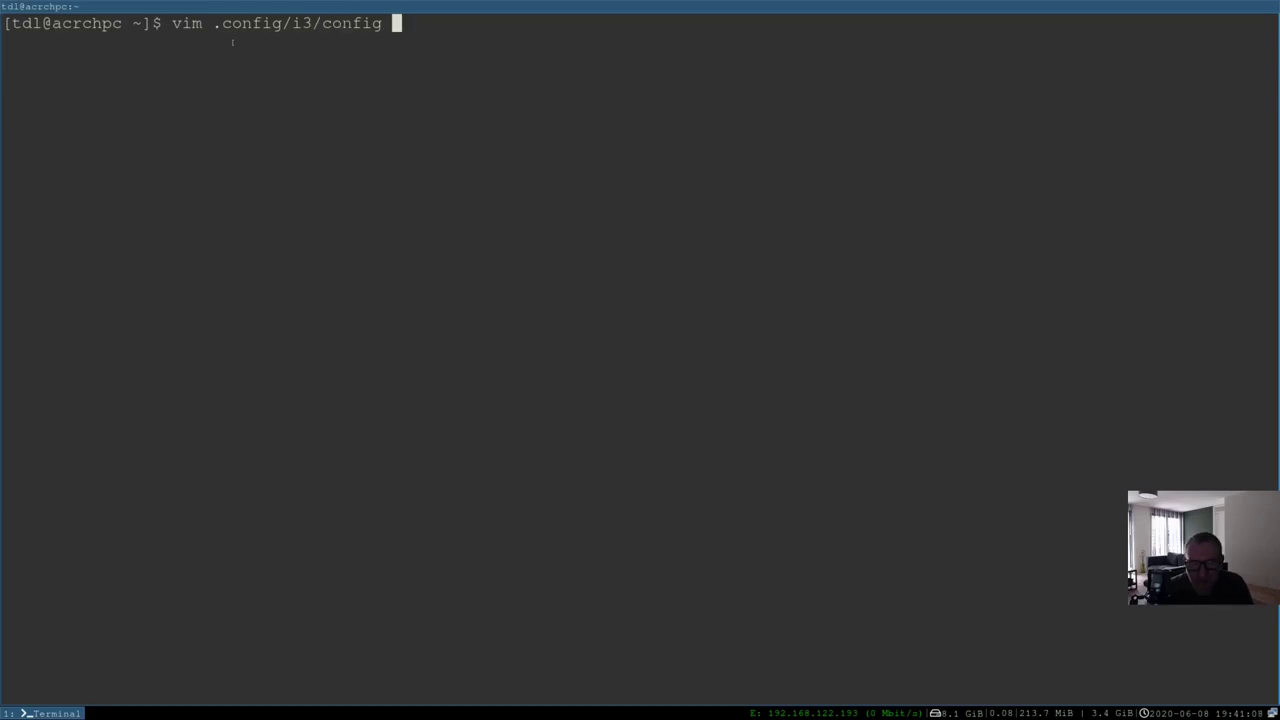
key(Return)
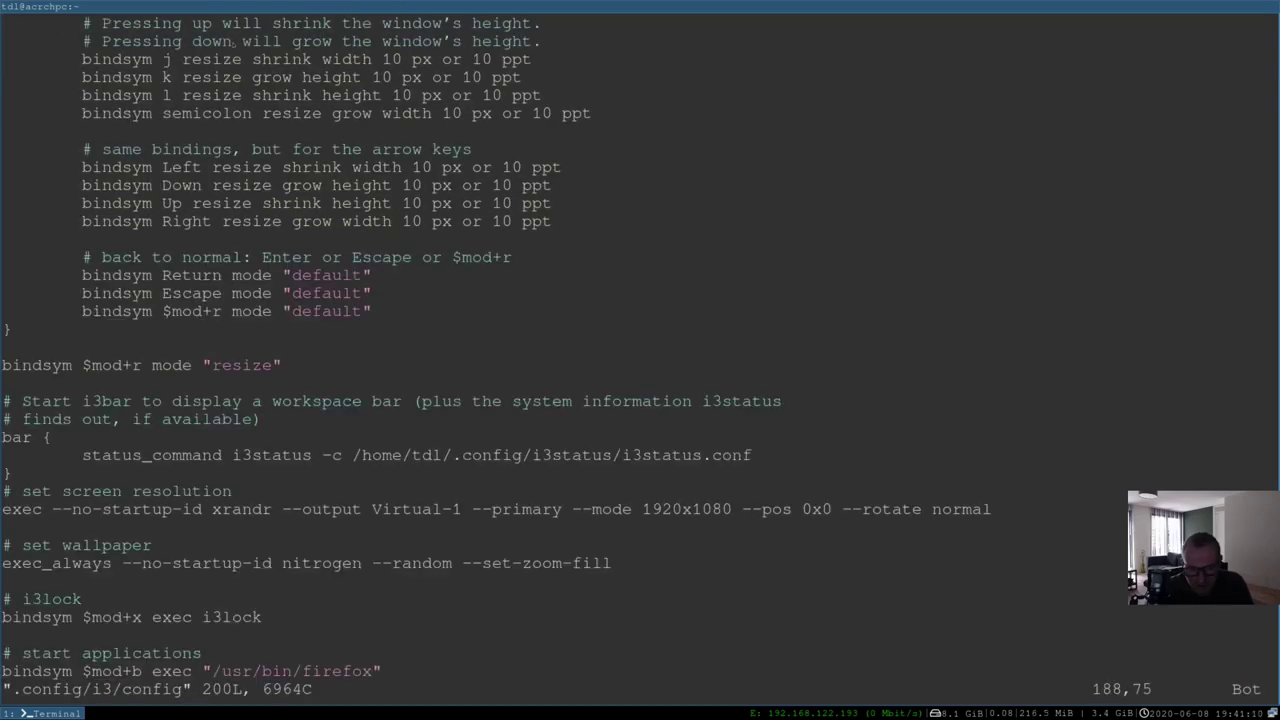
Append a '# compositor' comment line after the last entry of the i3 config
key(shift+g)
key(dollar)
key(A)
key(Return)
key(Return)
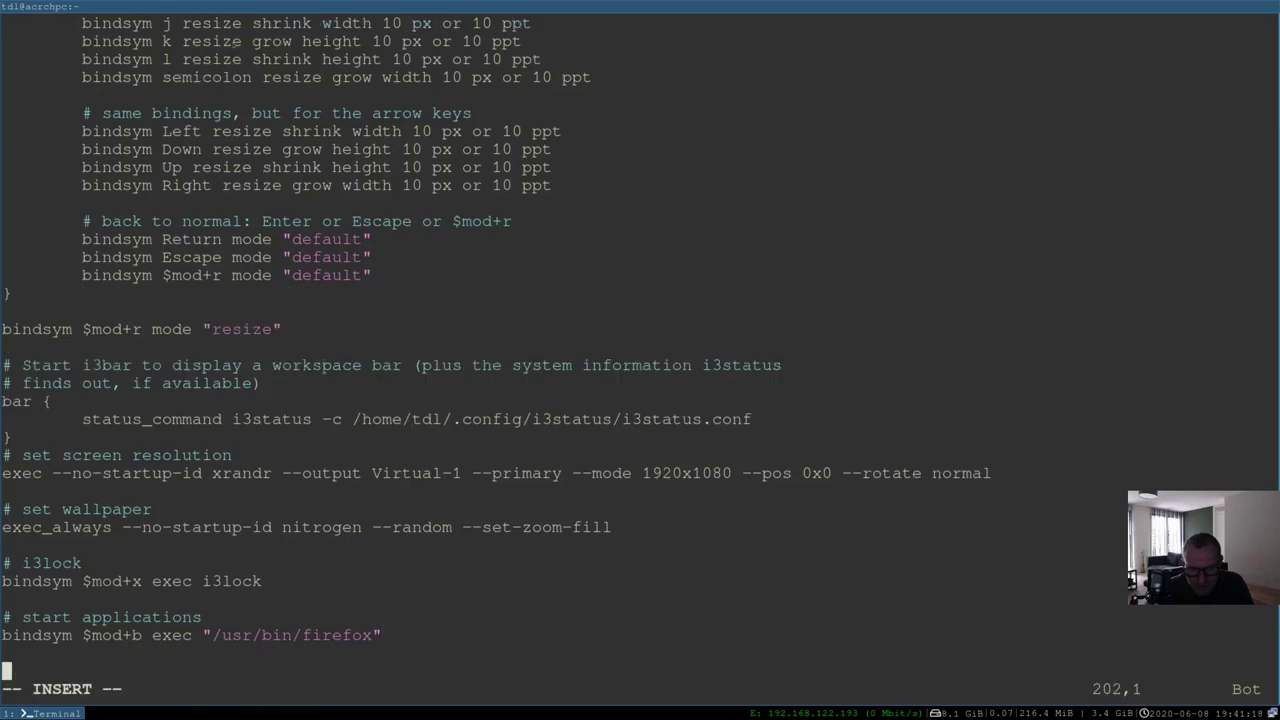
text(# )
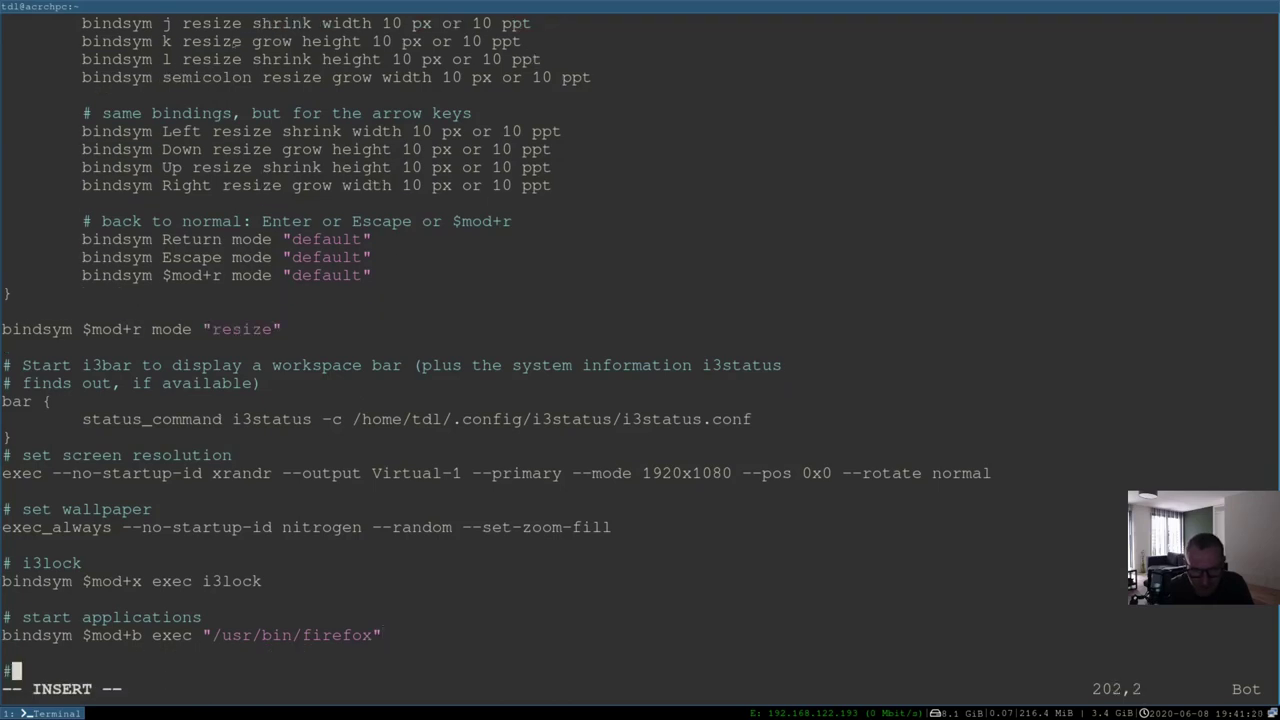
text(compos)
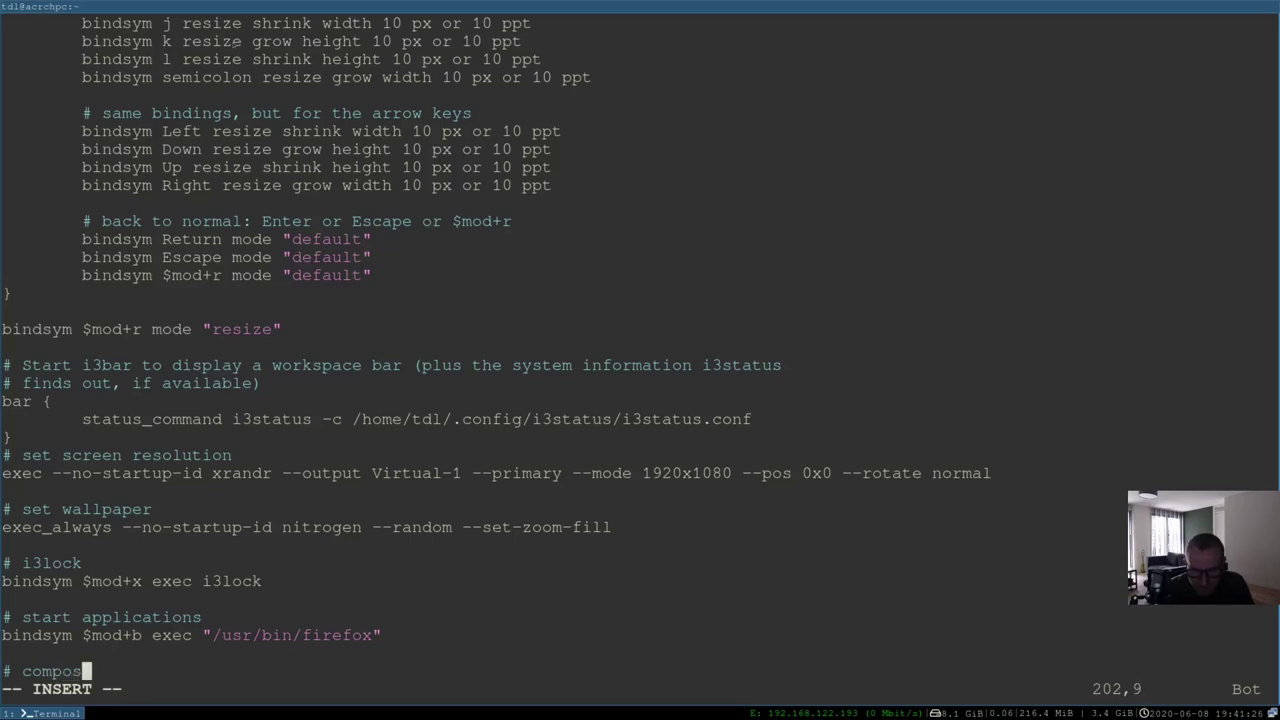
text(itor)
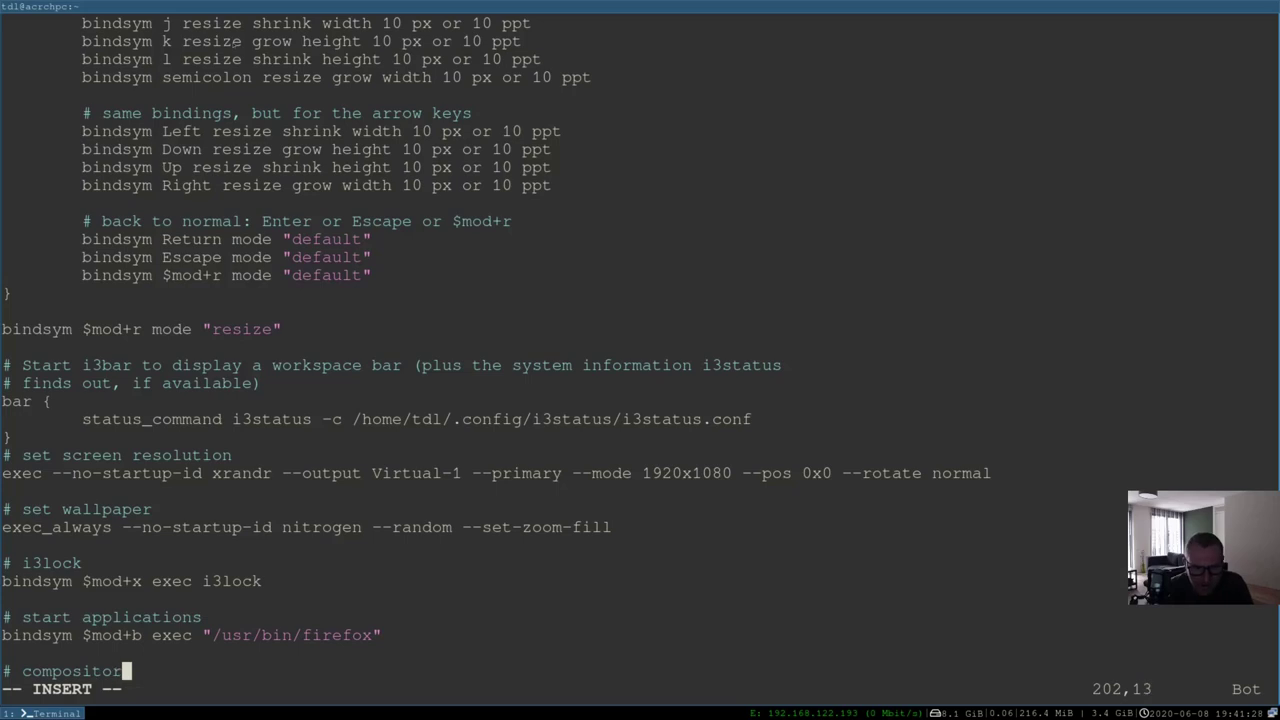
key(Return)
text(#)
key(BackSpace)
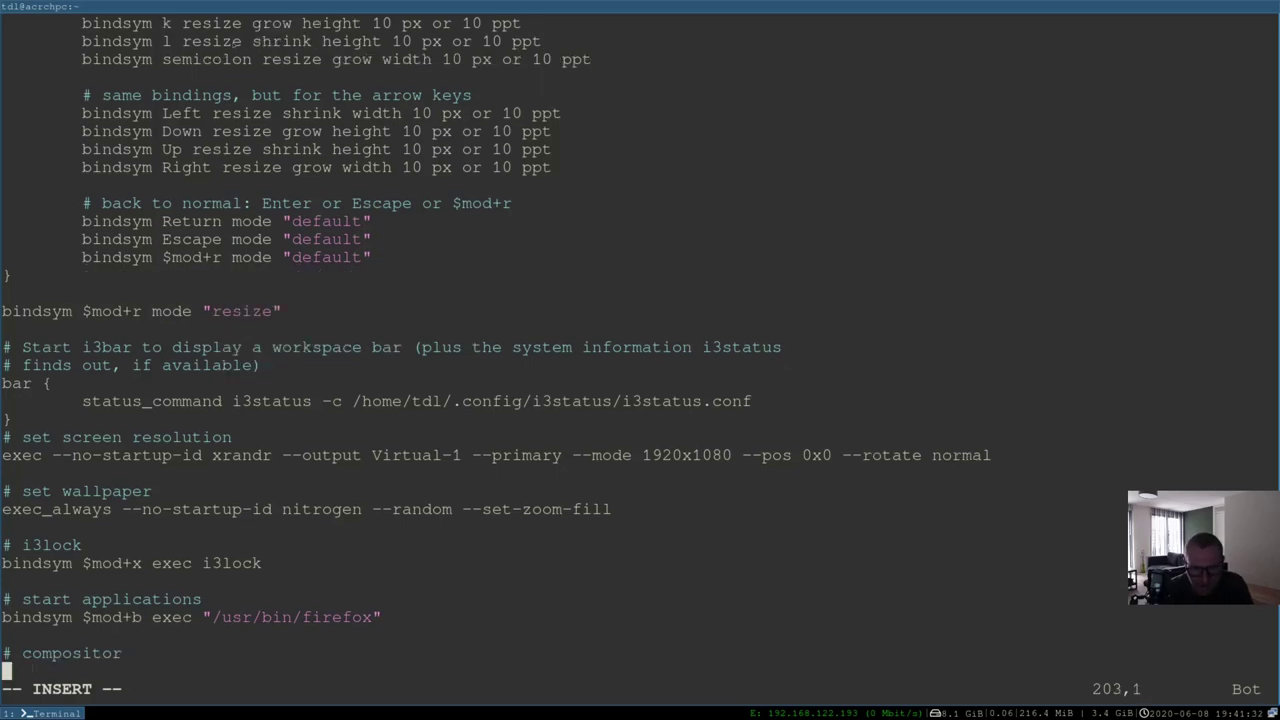
Add 'exec --no-startup-id picom -f' under it and save with :wq
text(exec --n)
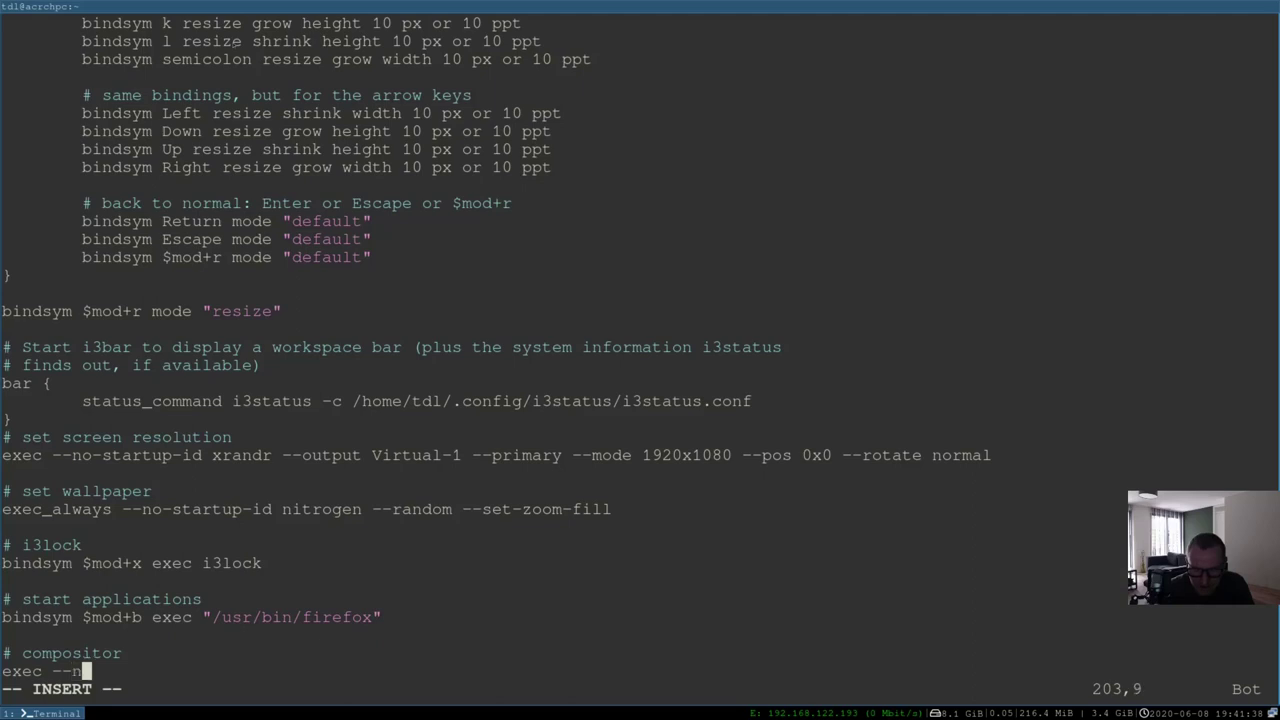
text(o-)
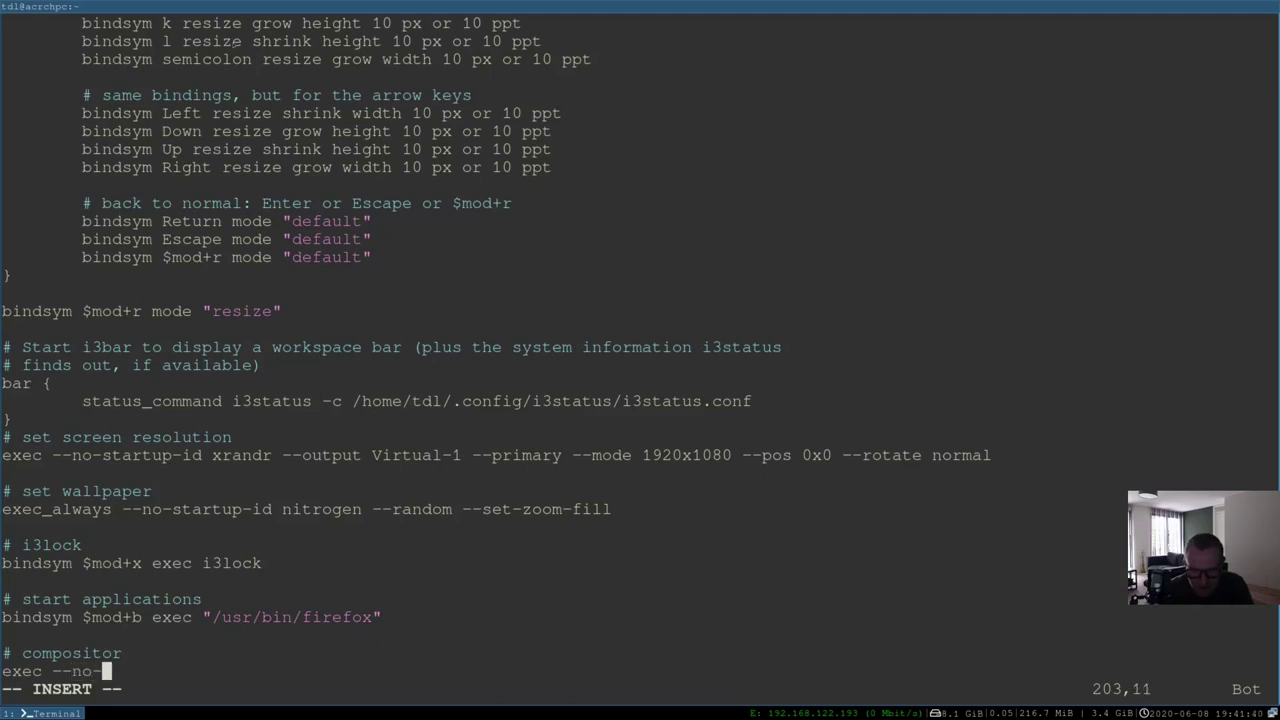
text(startup-)
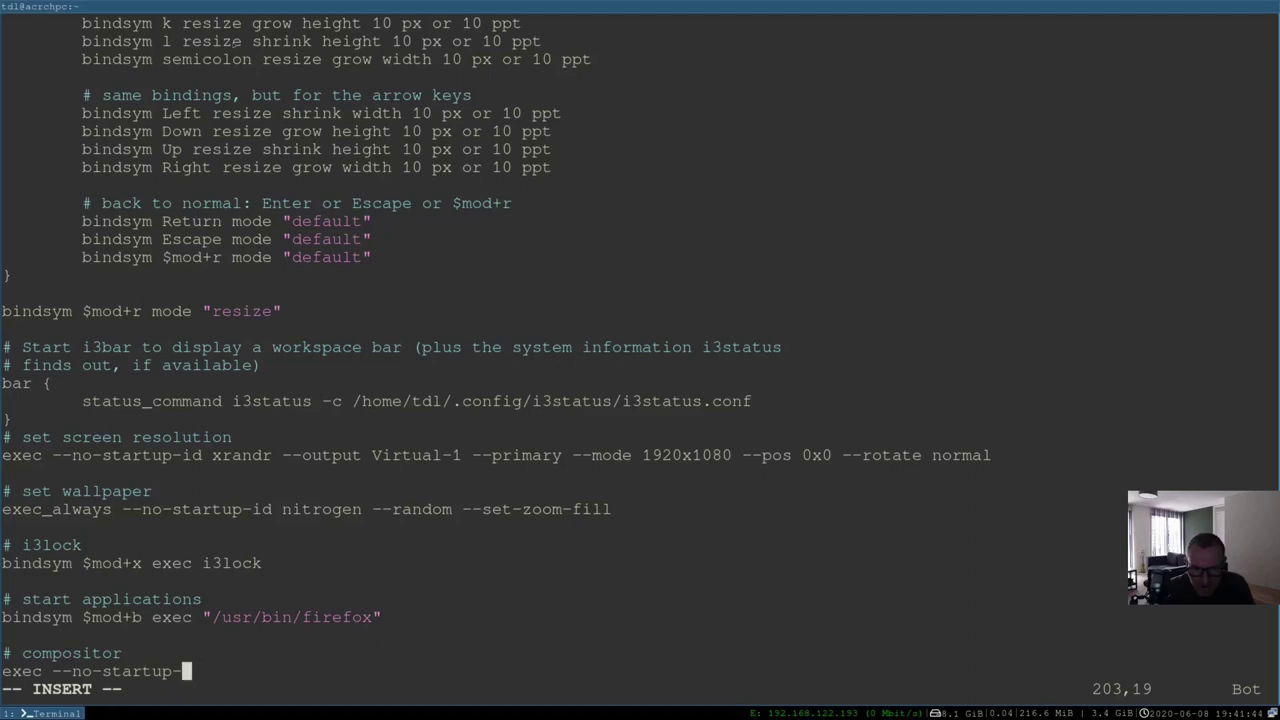
text(id pic)
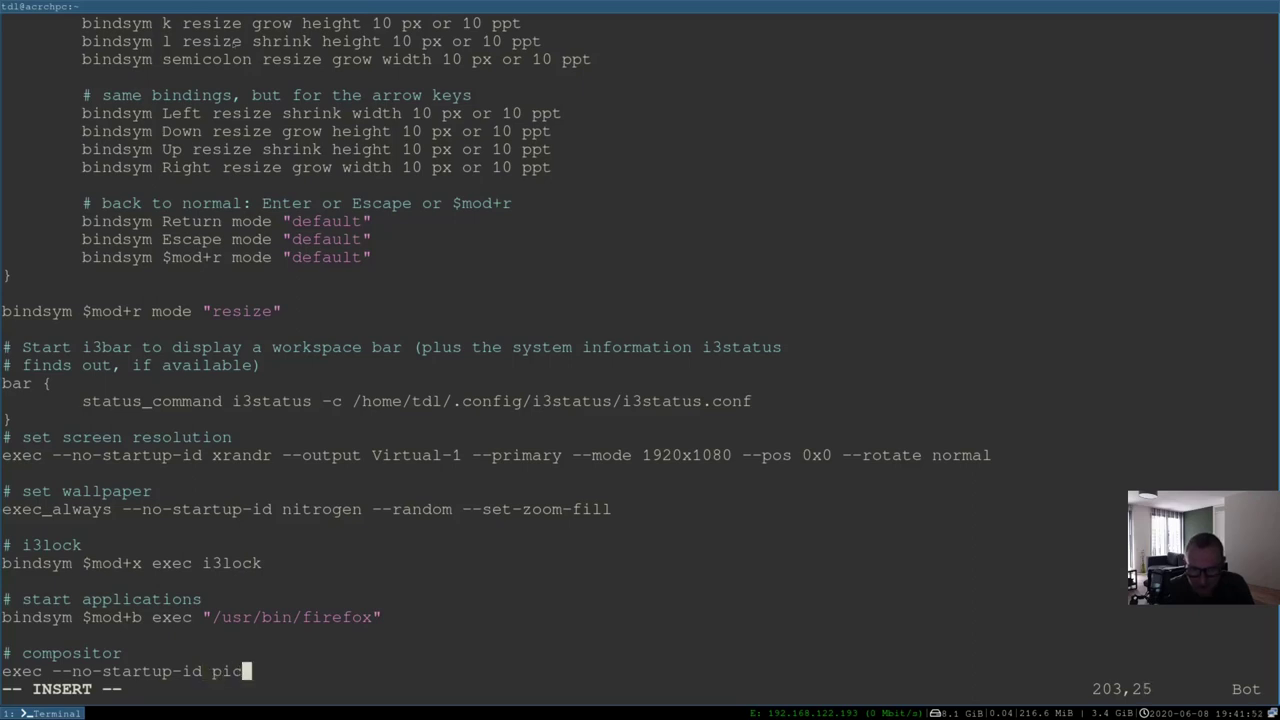
text(om -f)
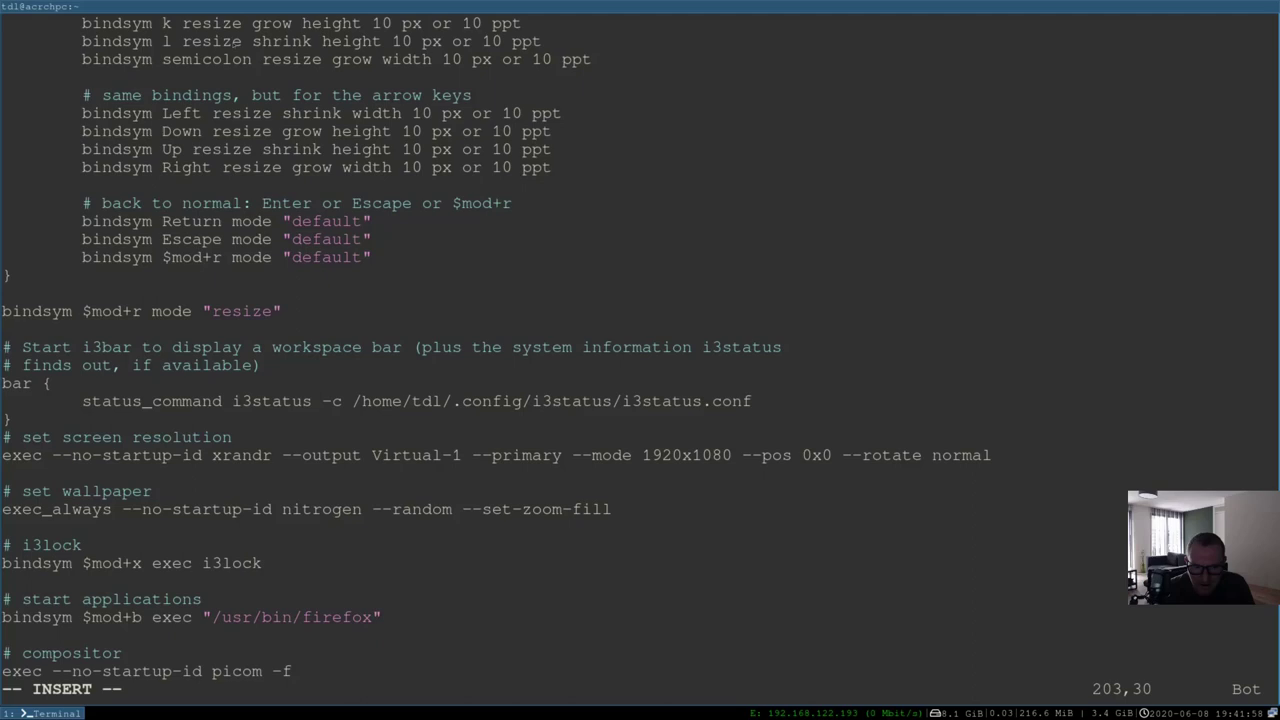
key(Escape)
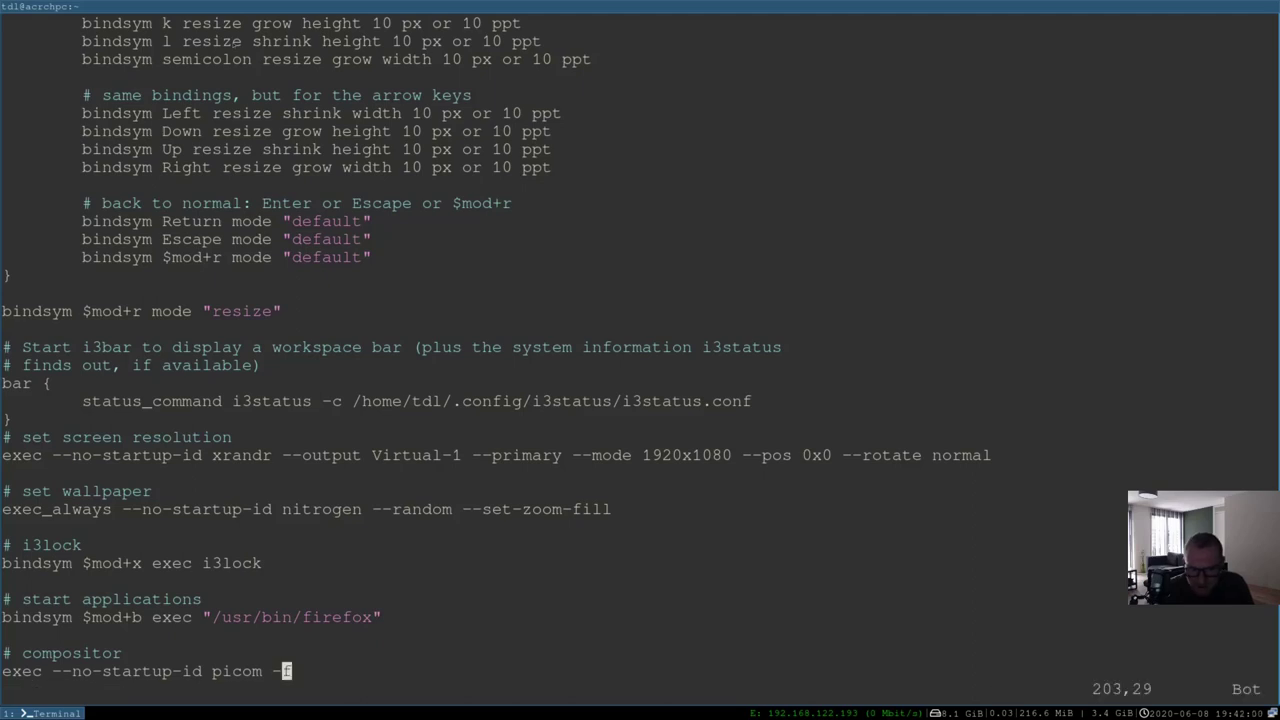
text(:wq)
key(Return)
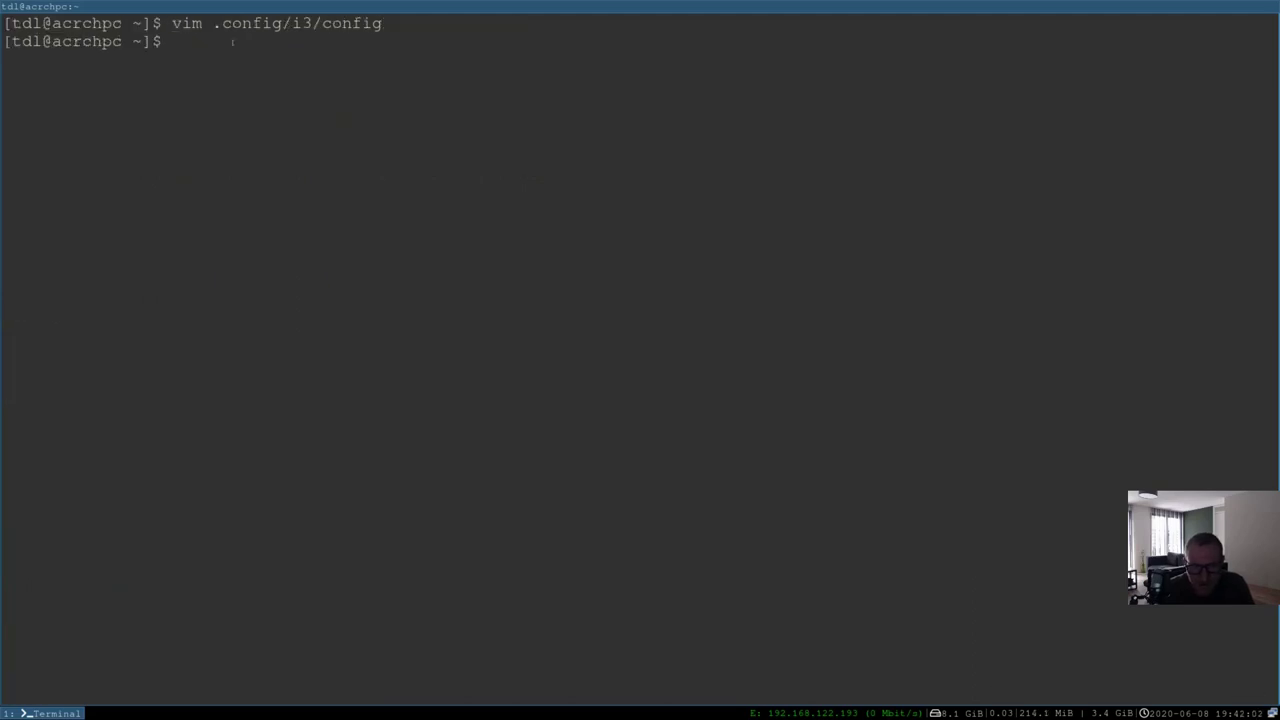
Run 'locate picom' (no results), then install picom and libconfig with 'sudo pacman -S picom'
text(locate picom)
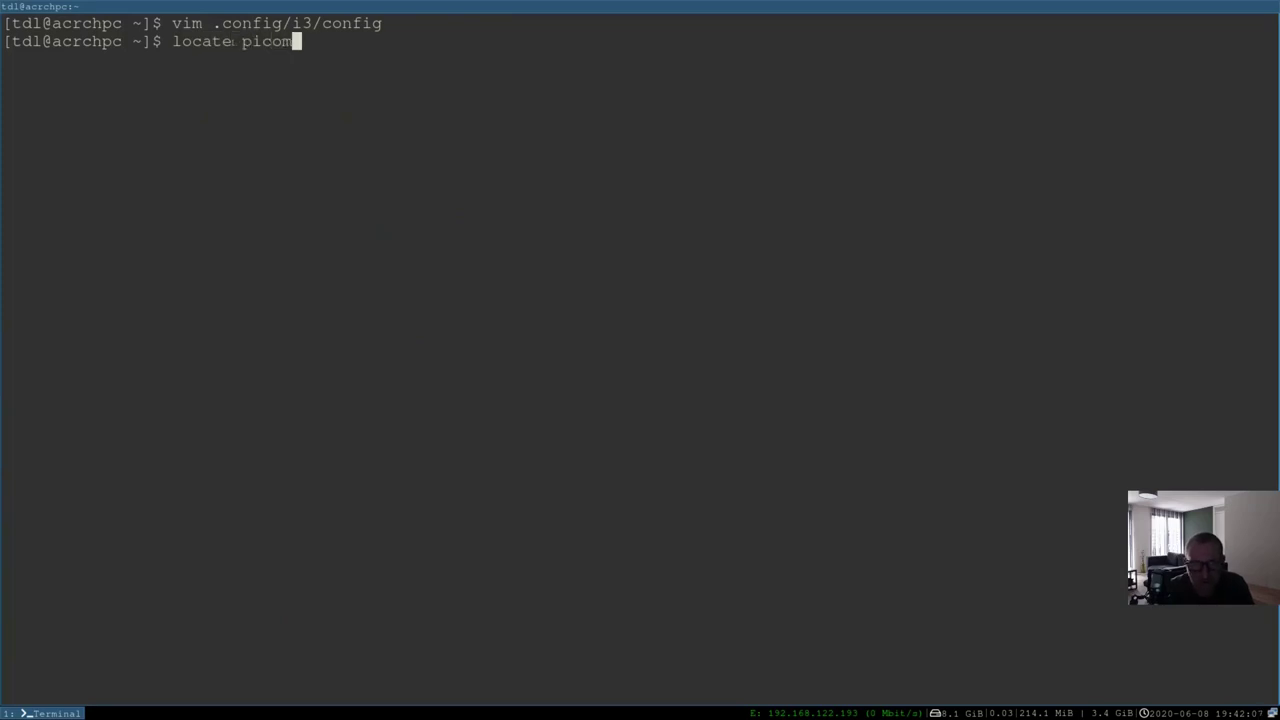
key(Return)
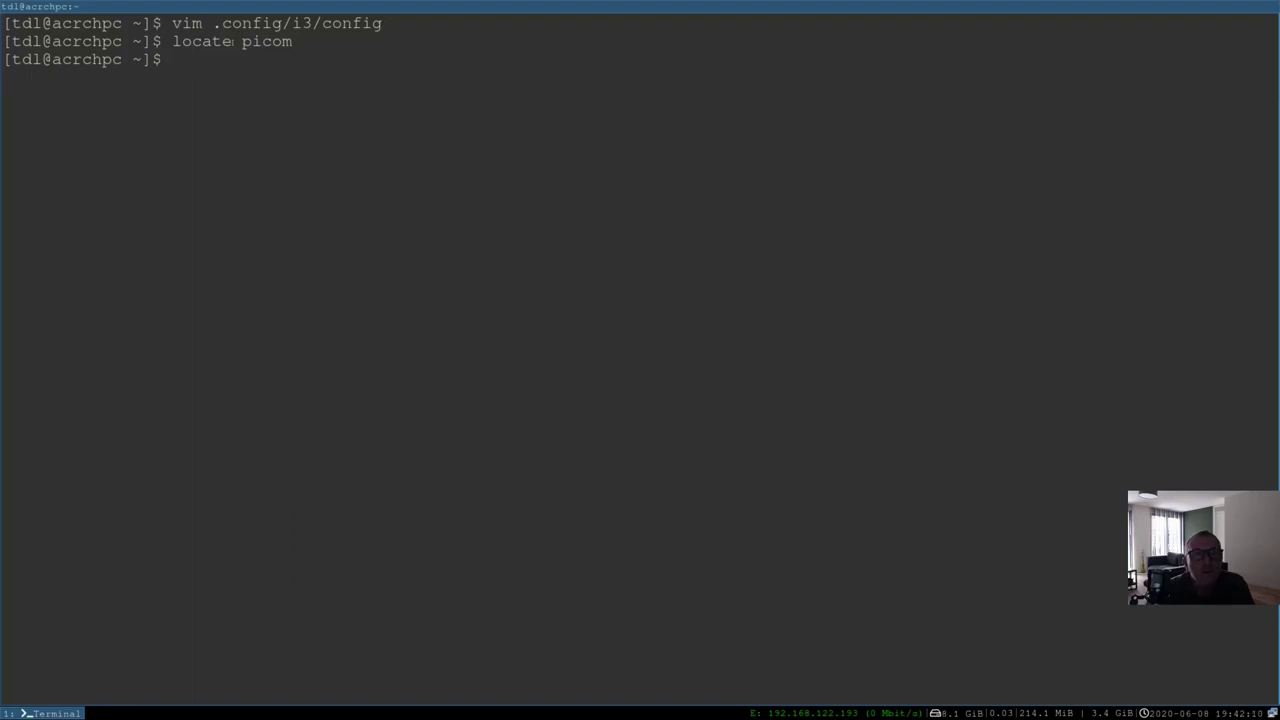
text(su)
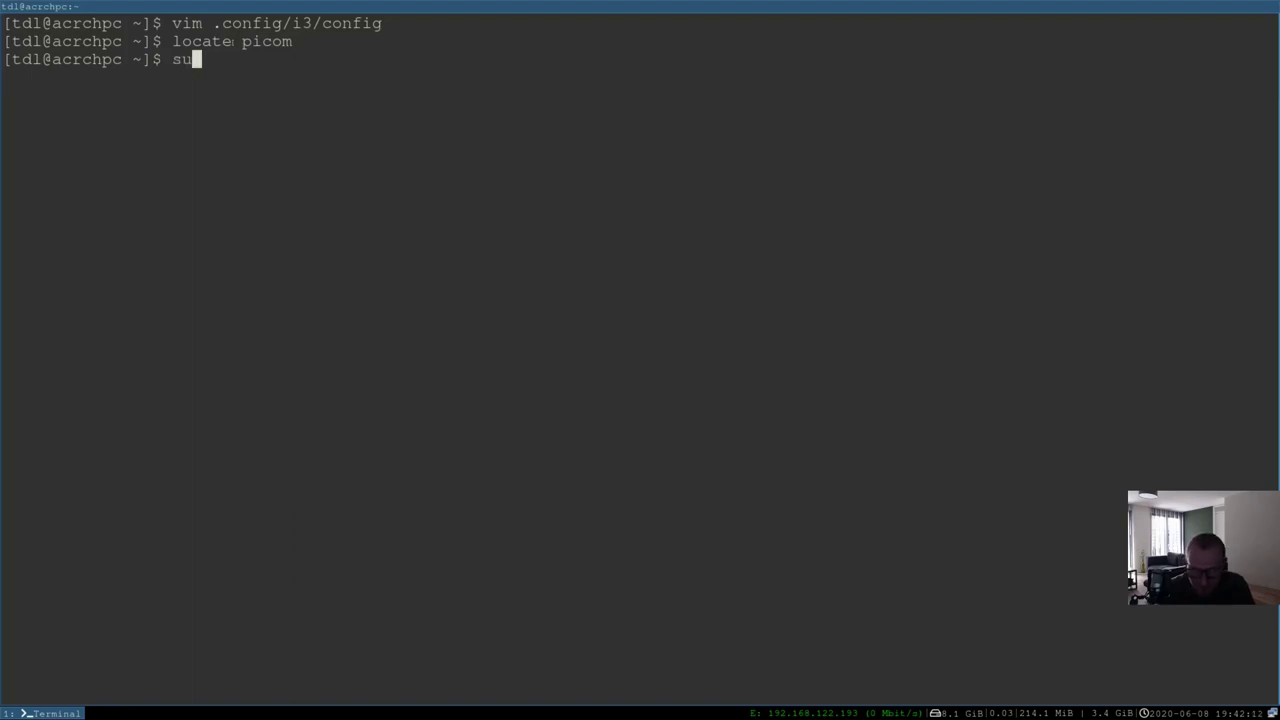
text(do pacm)
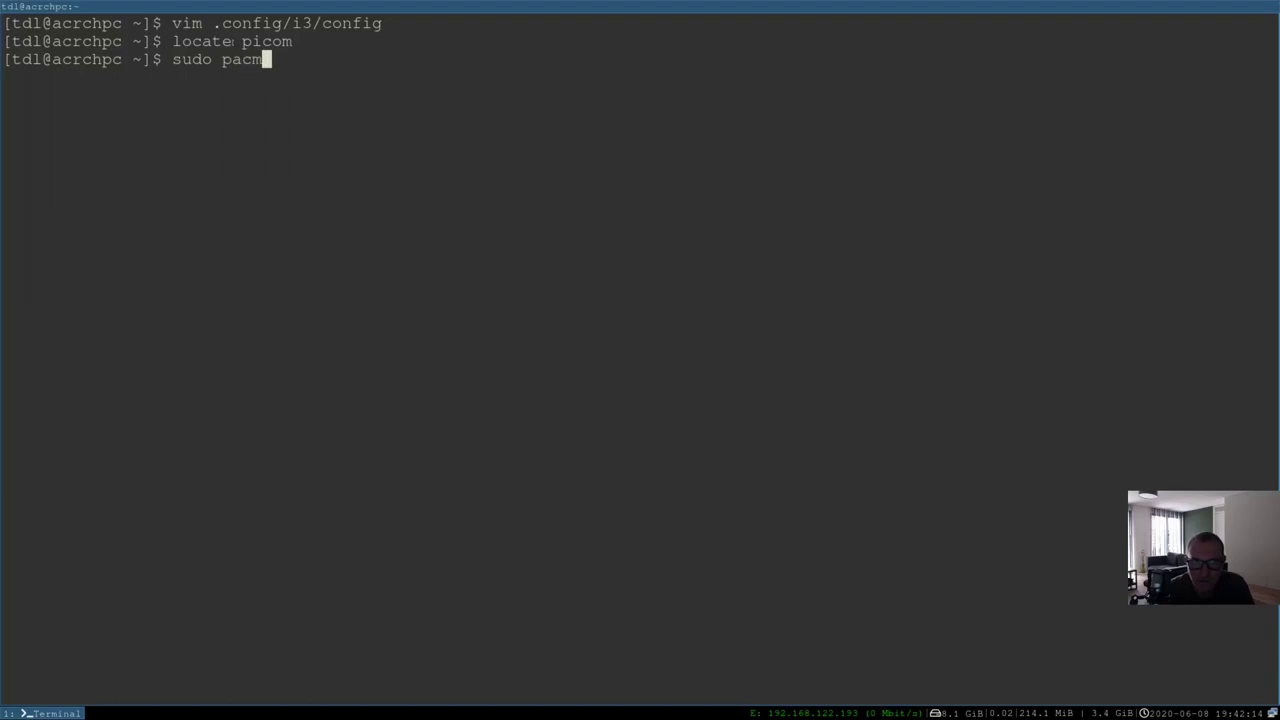
text(an )
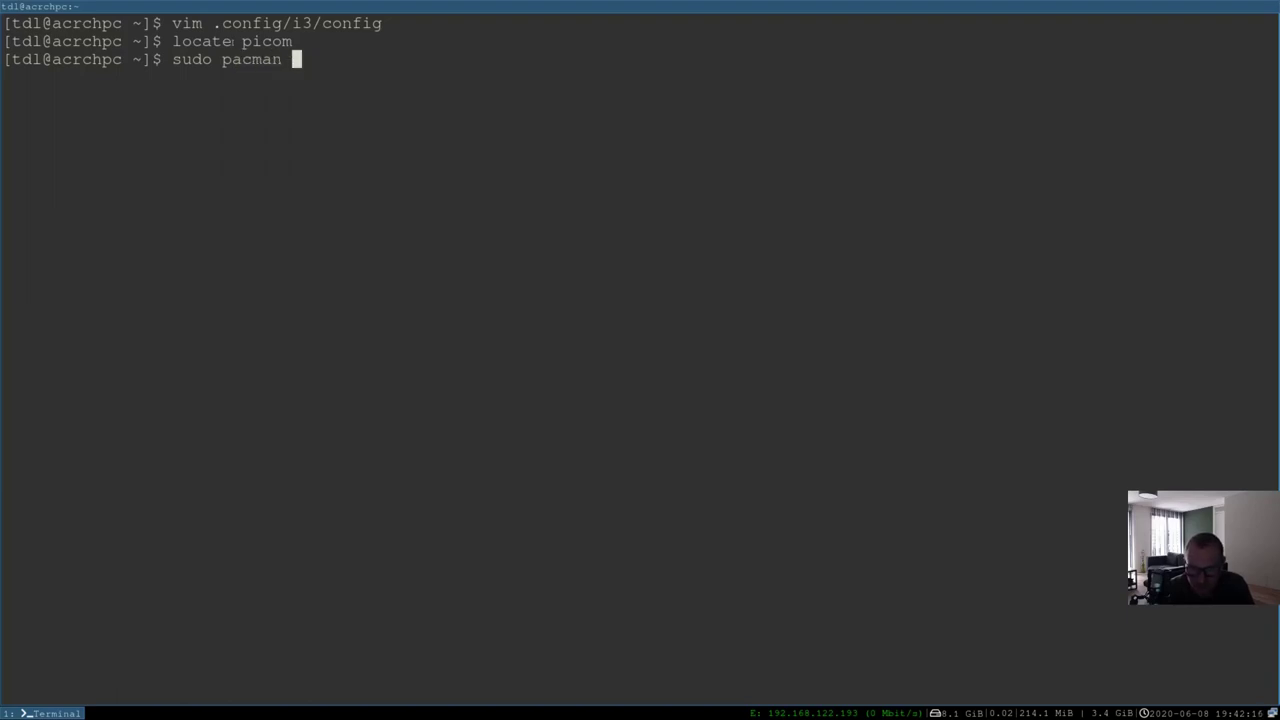
text(-S picom)
key(Return)
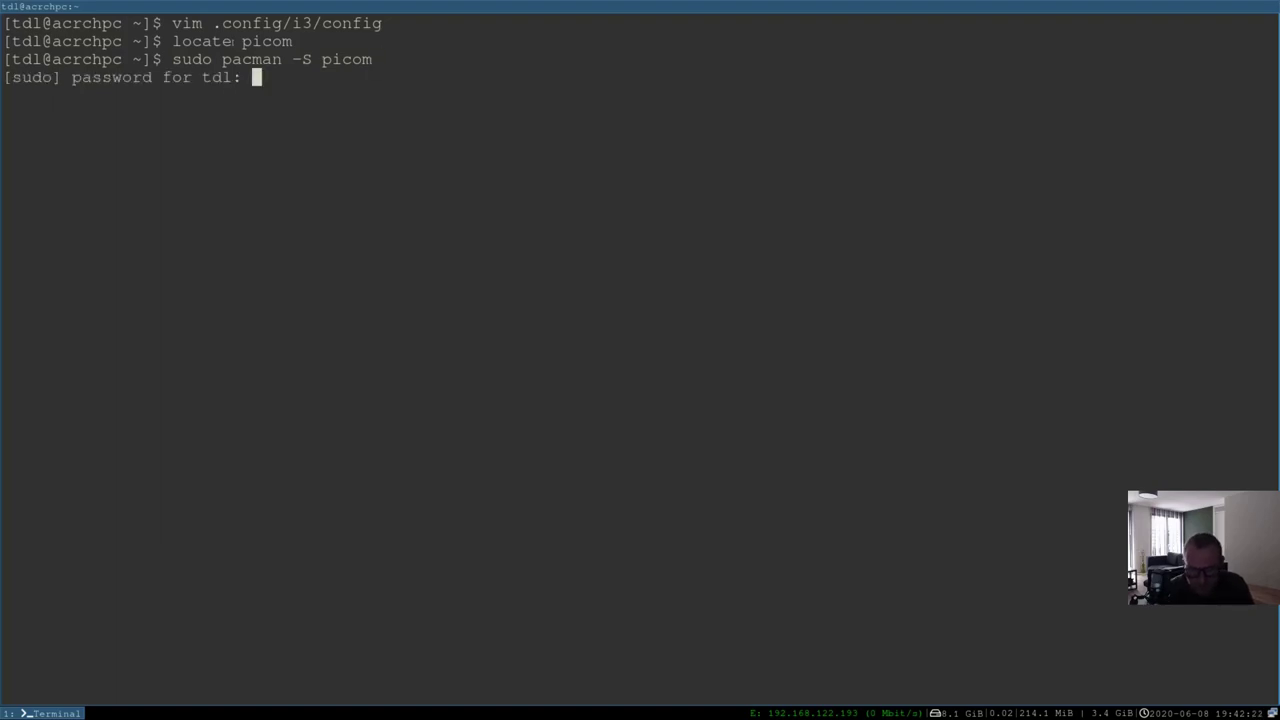
key(Return)
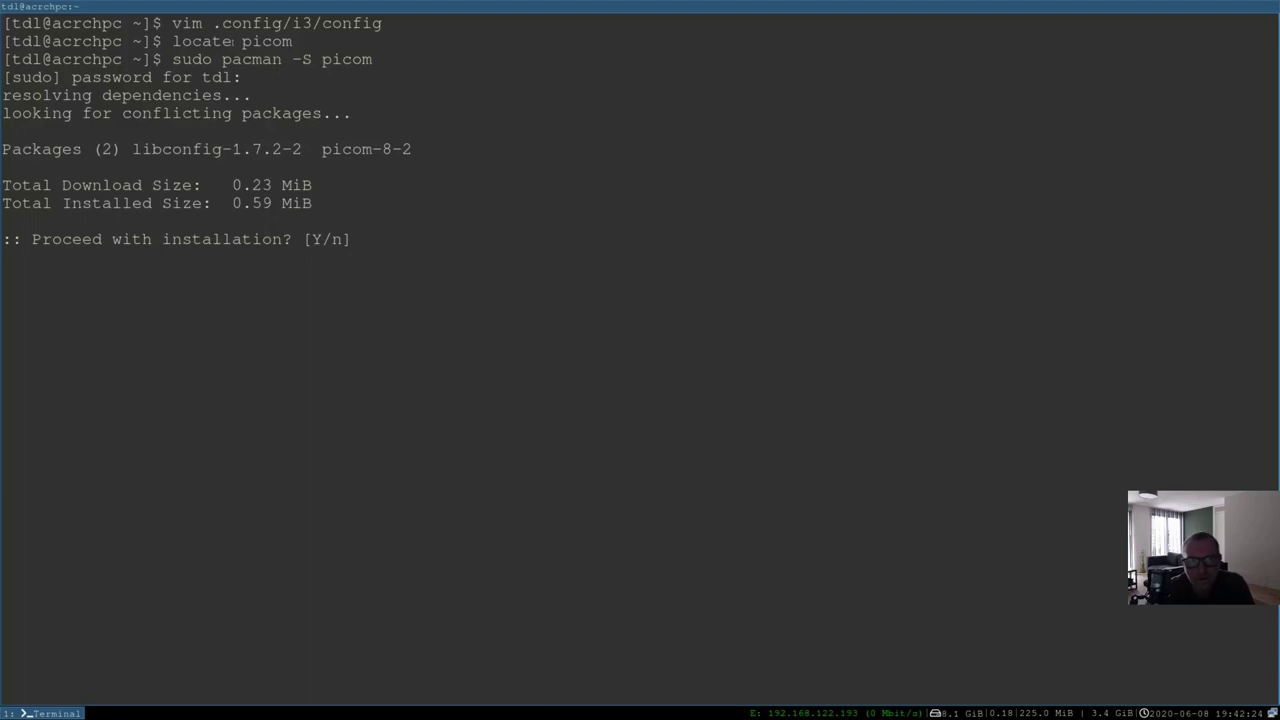
key(Return)
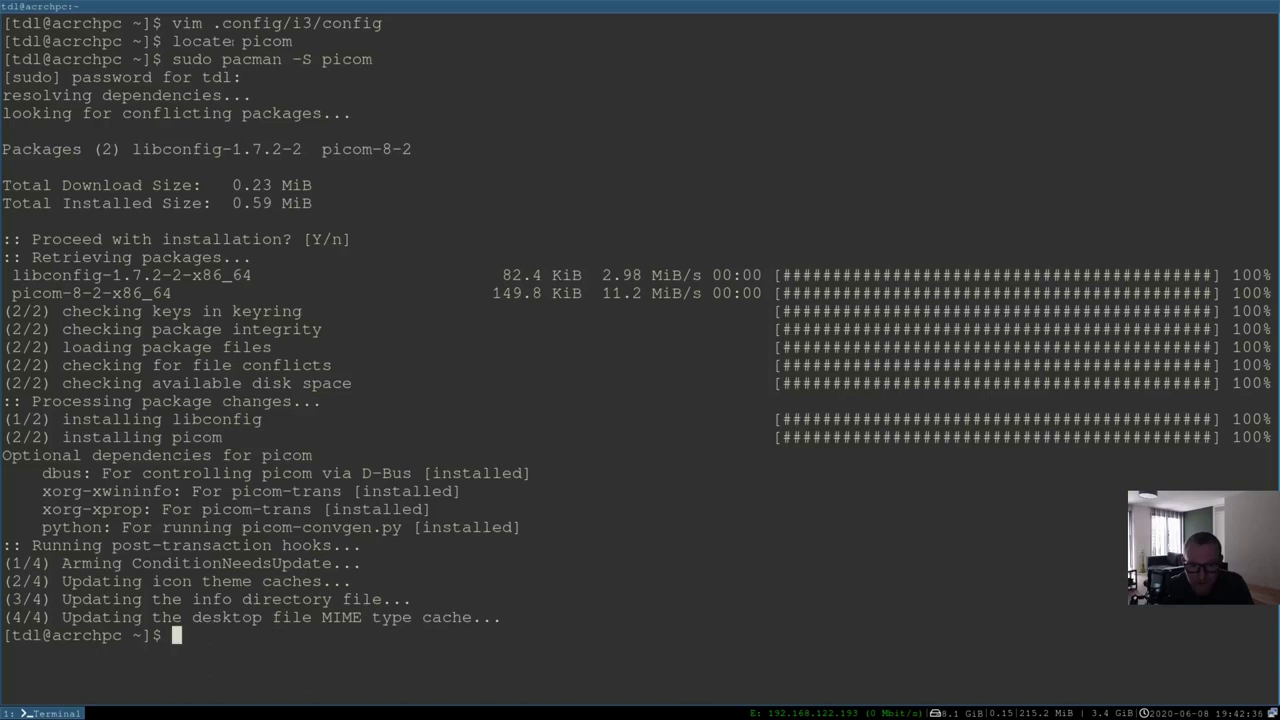
key(Up)
key(Up)
key(Up)
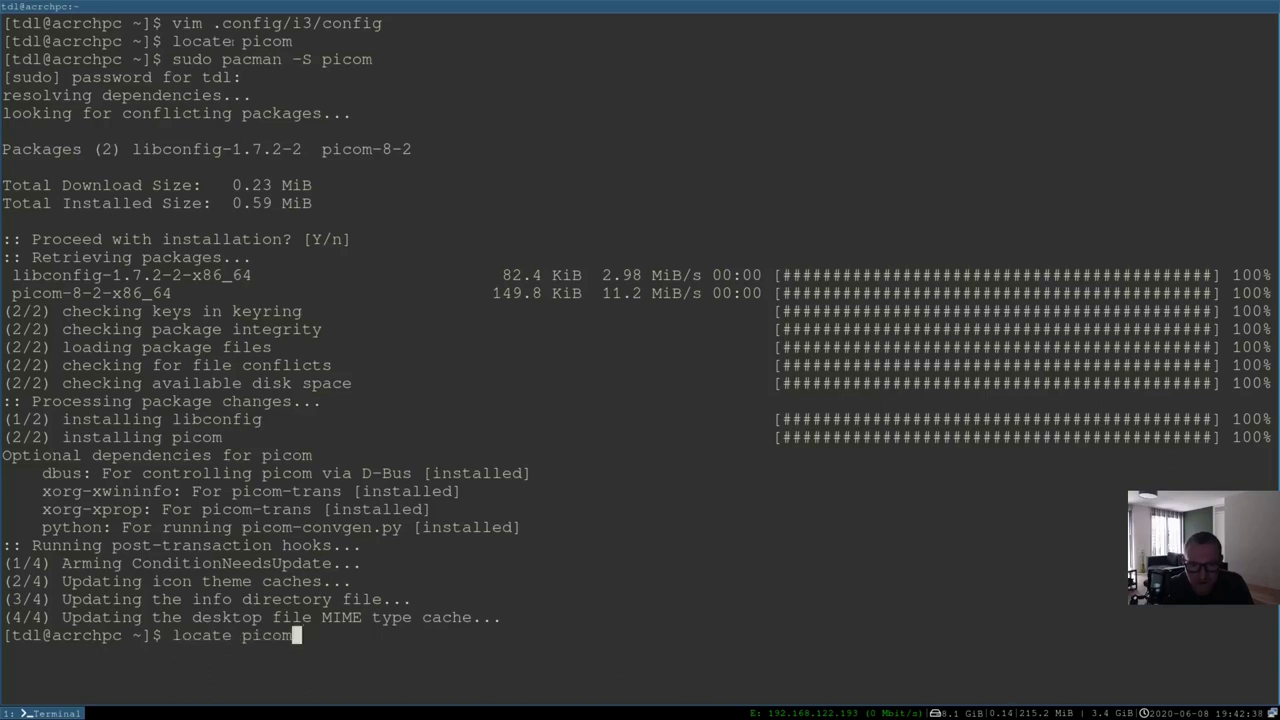
Reopen the i3 config, rewrite the picom line as 'exec_always --no-startup-id picom -f', and save
key(Return)
key(h)
key(h)
key(h)
key(h)
key(h)
key(h)
key(h)
key(h)
key(h)
key(h)
key(h)
key(h)
key(h)
key(h)
key(h)
key(h)
key(h)
key(h)
key(h)
key(h)
key(h)
key(h)
key(h)
key(h)
key(h)
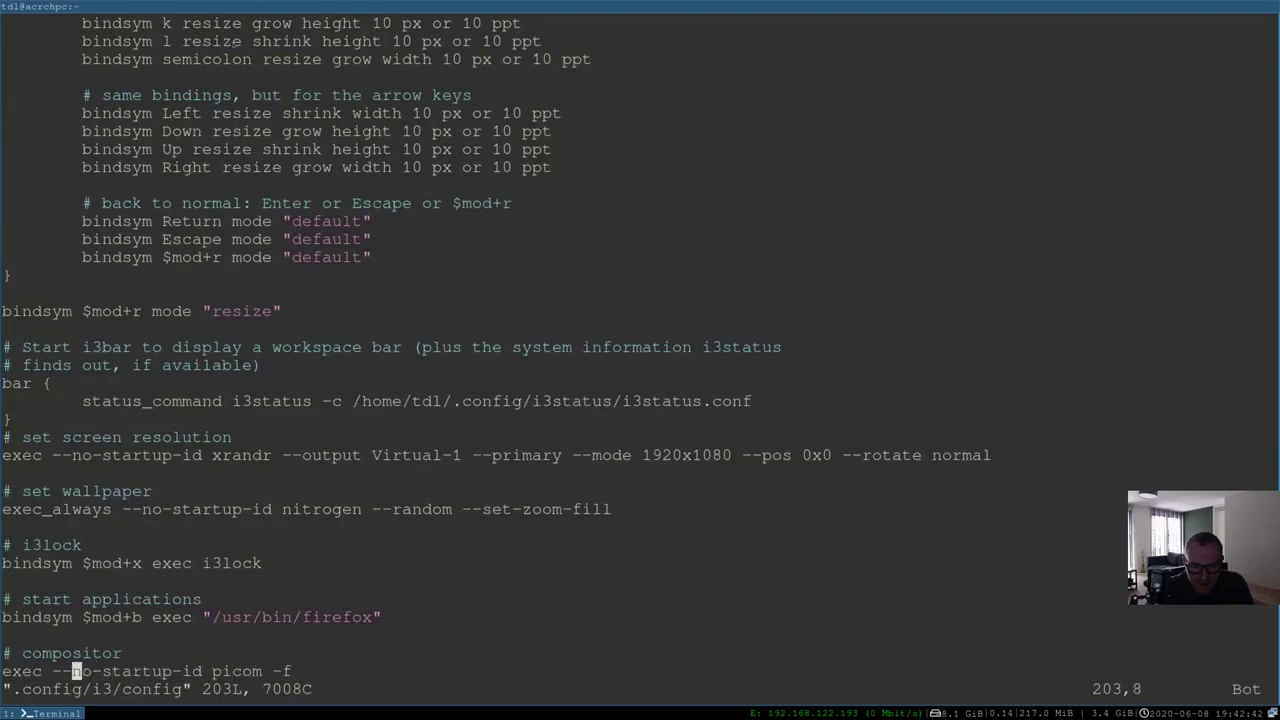
key(l)
text(0all)
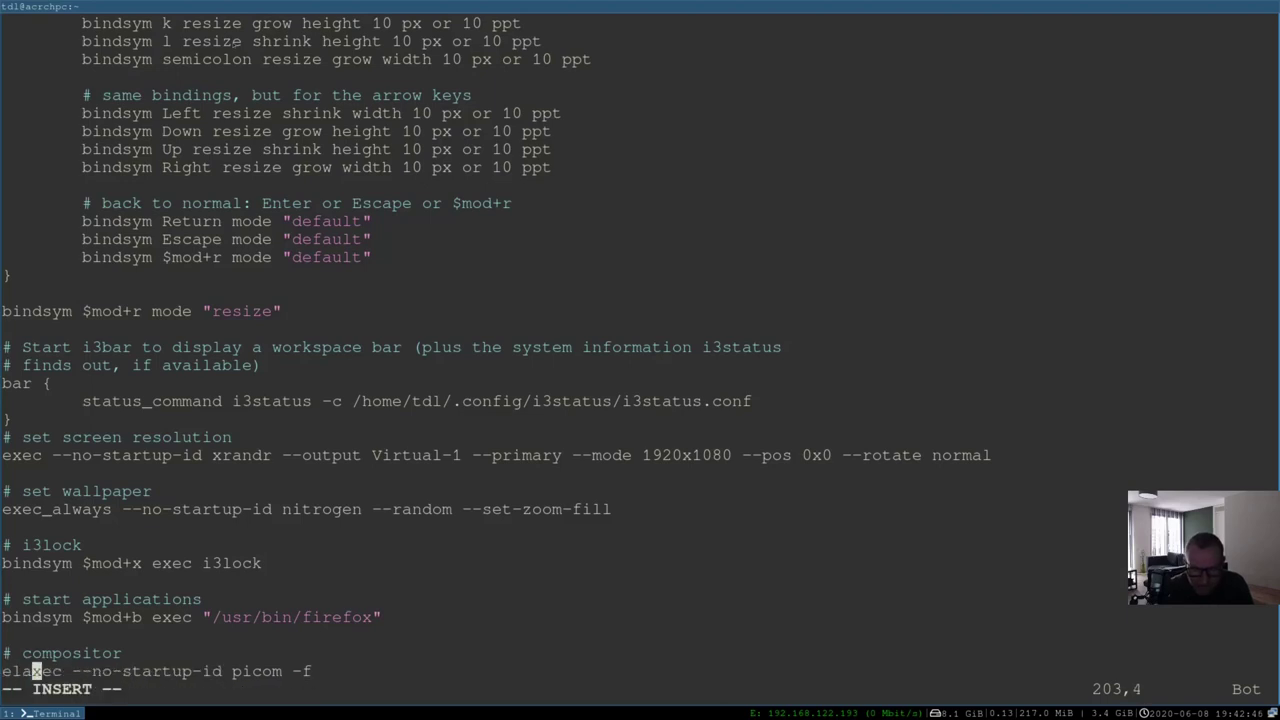
key(BackSpace)
key(BackSpace)
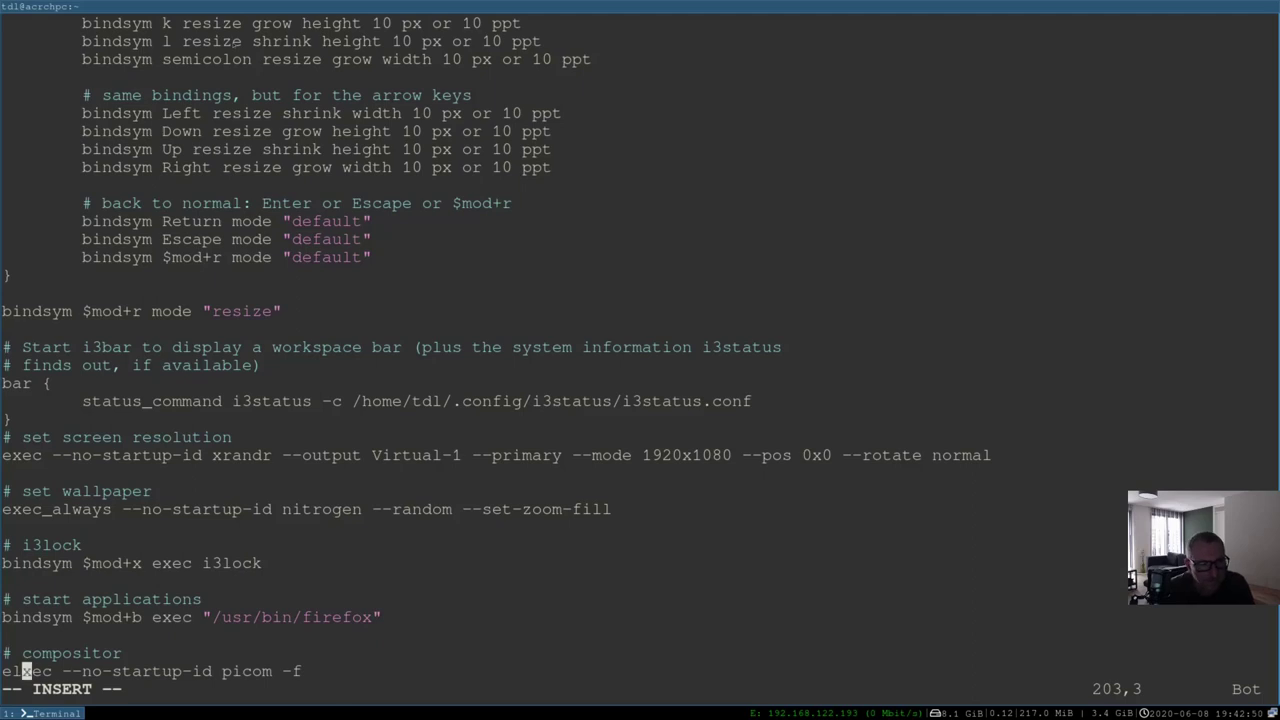
key(BackSpace)
key(Right)
key(Right)
key(Right)
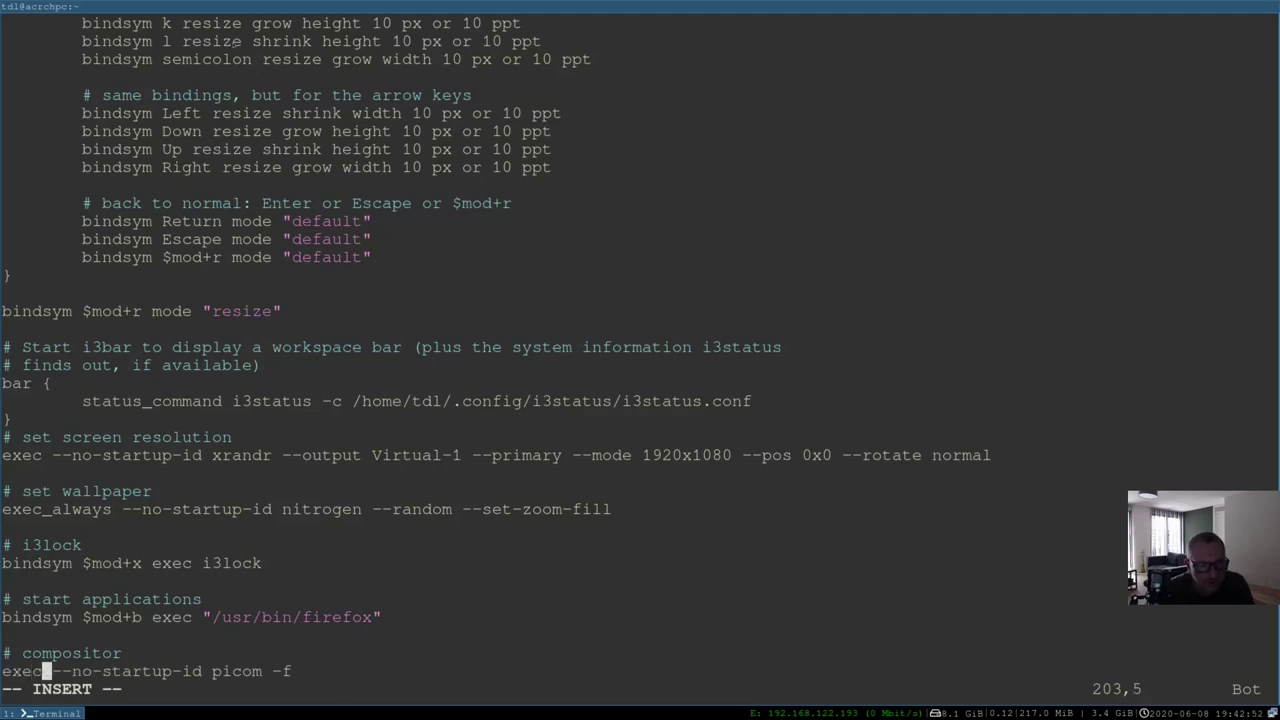
text(_)
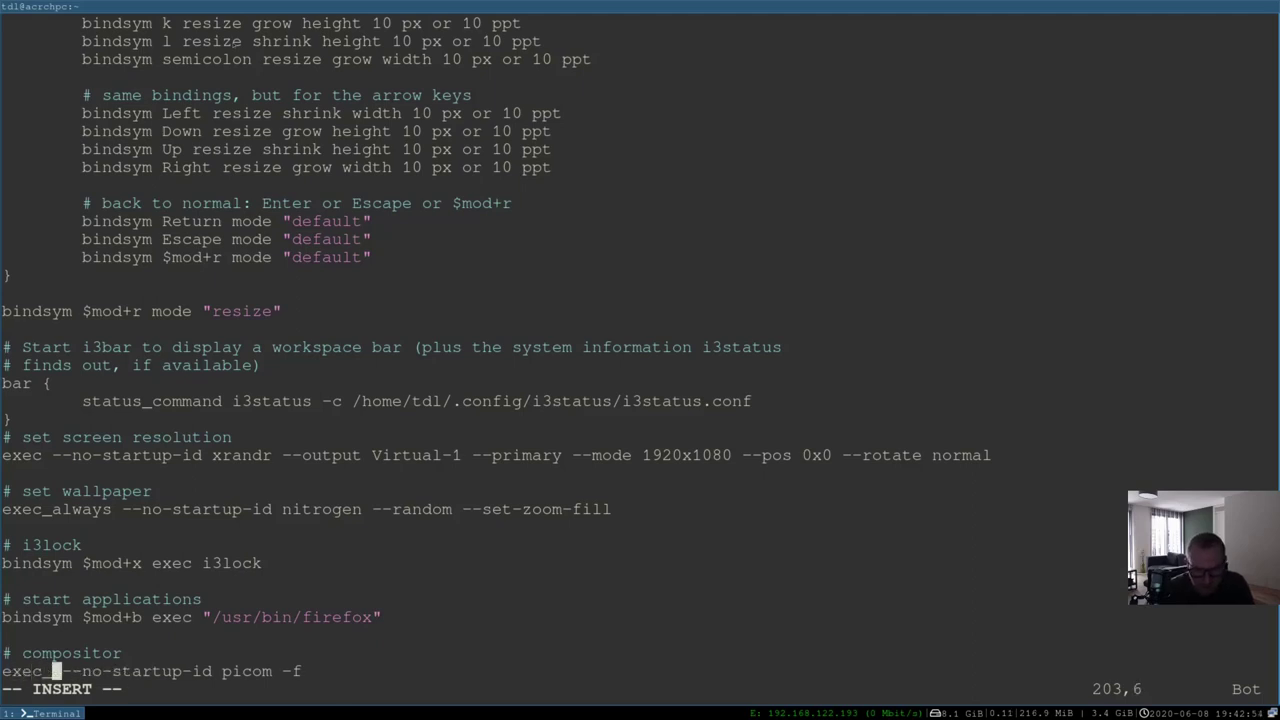
text(always)
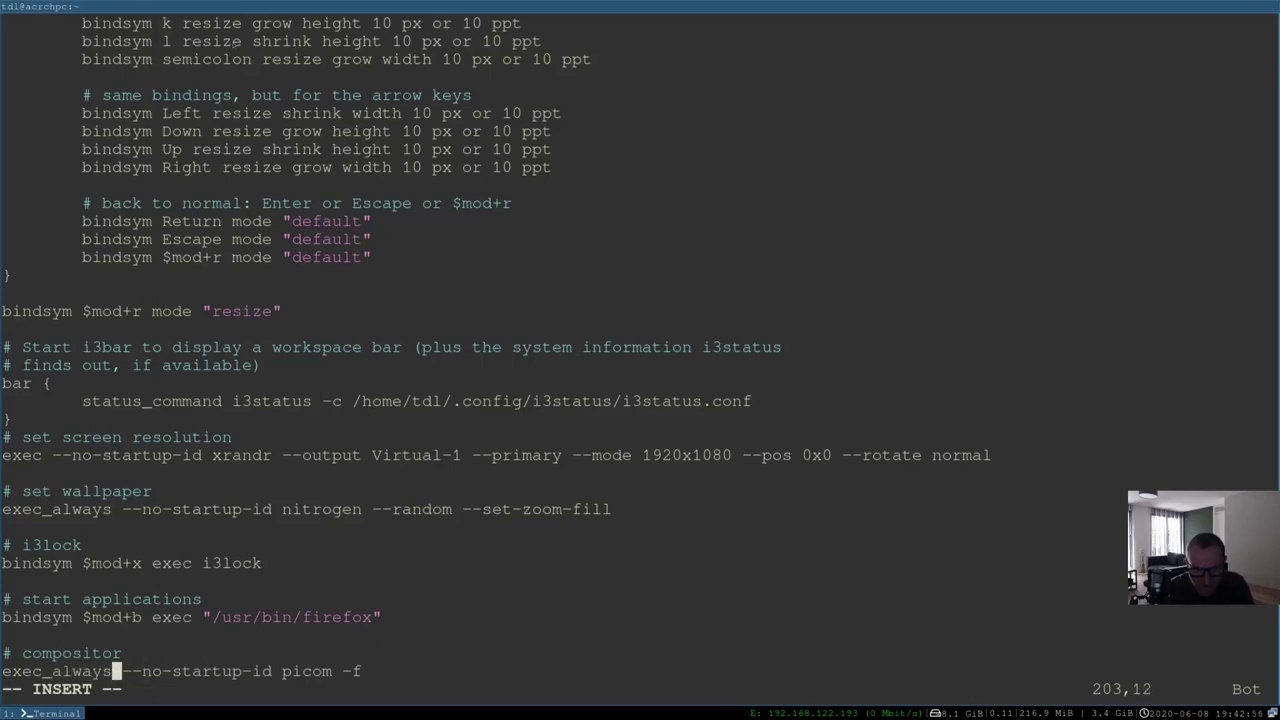
key(Escape)
text(:wq)
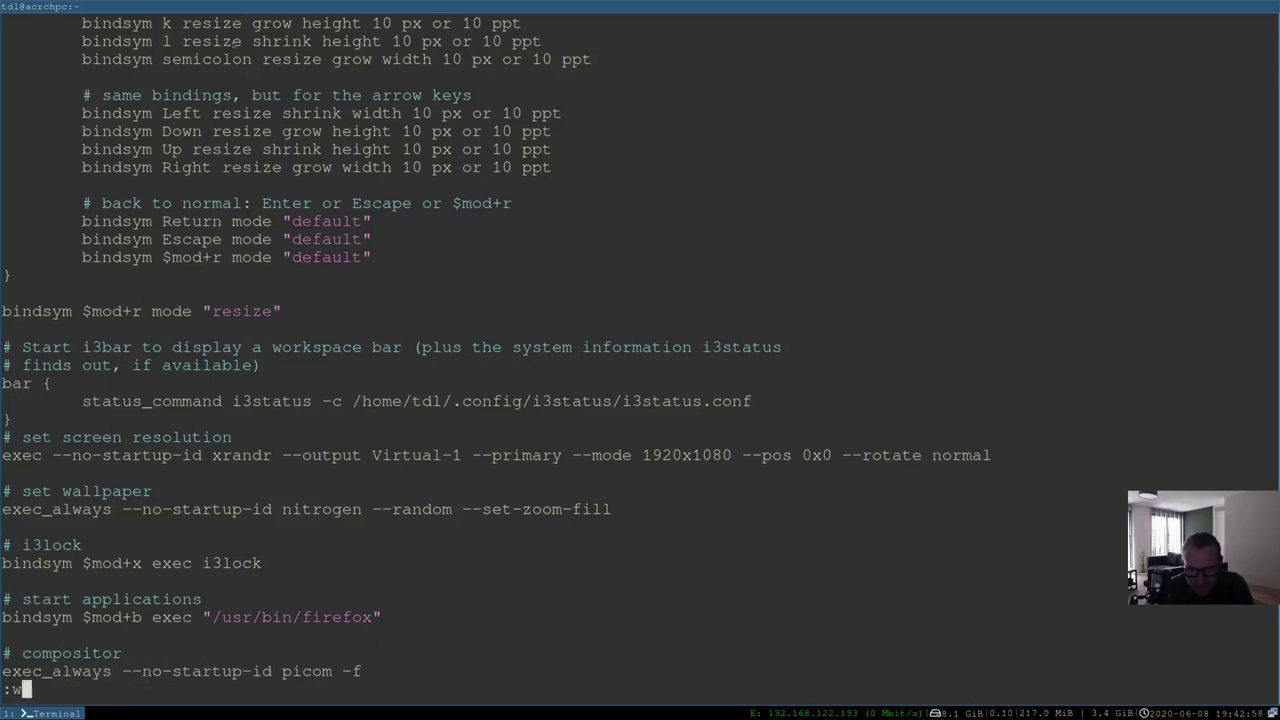
key(Return)
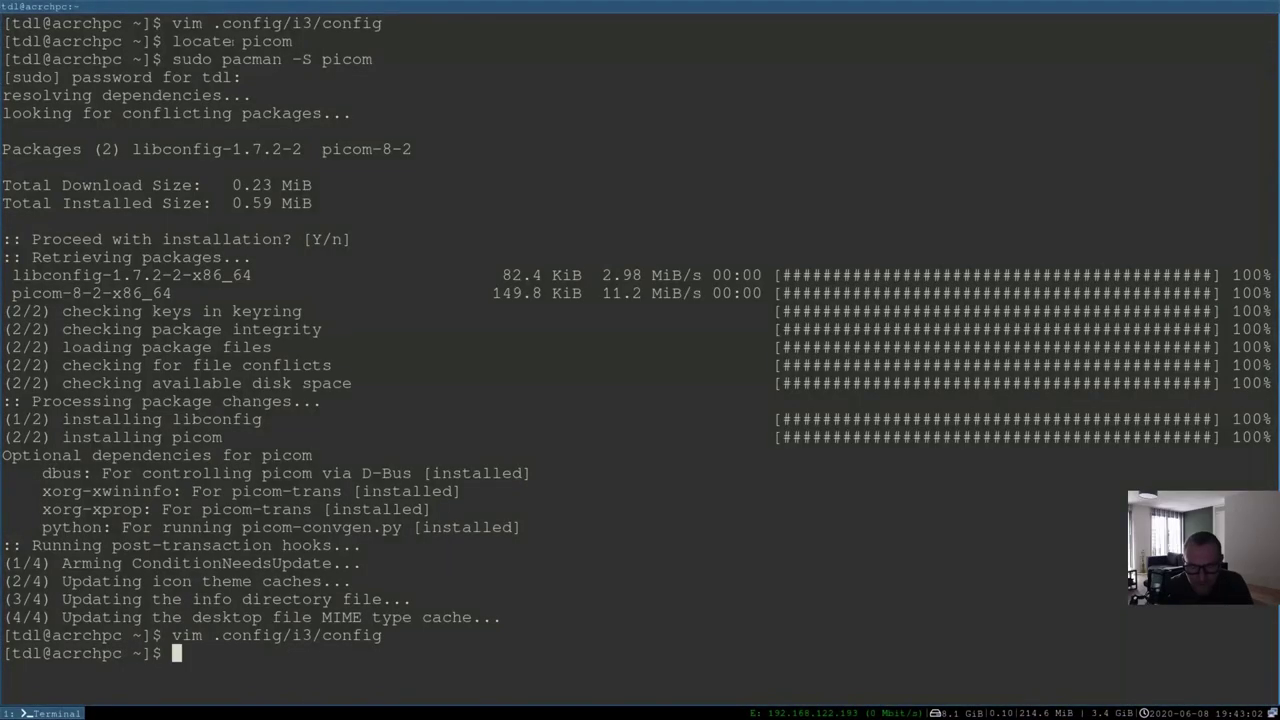
Close the current terminal window and open a fresh Termite terminal
key(super+shift+q)
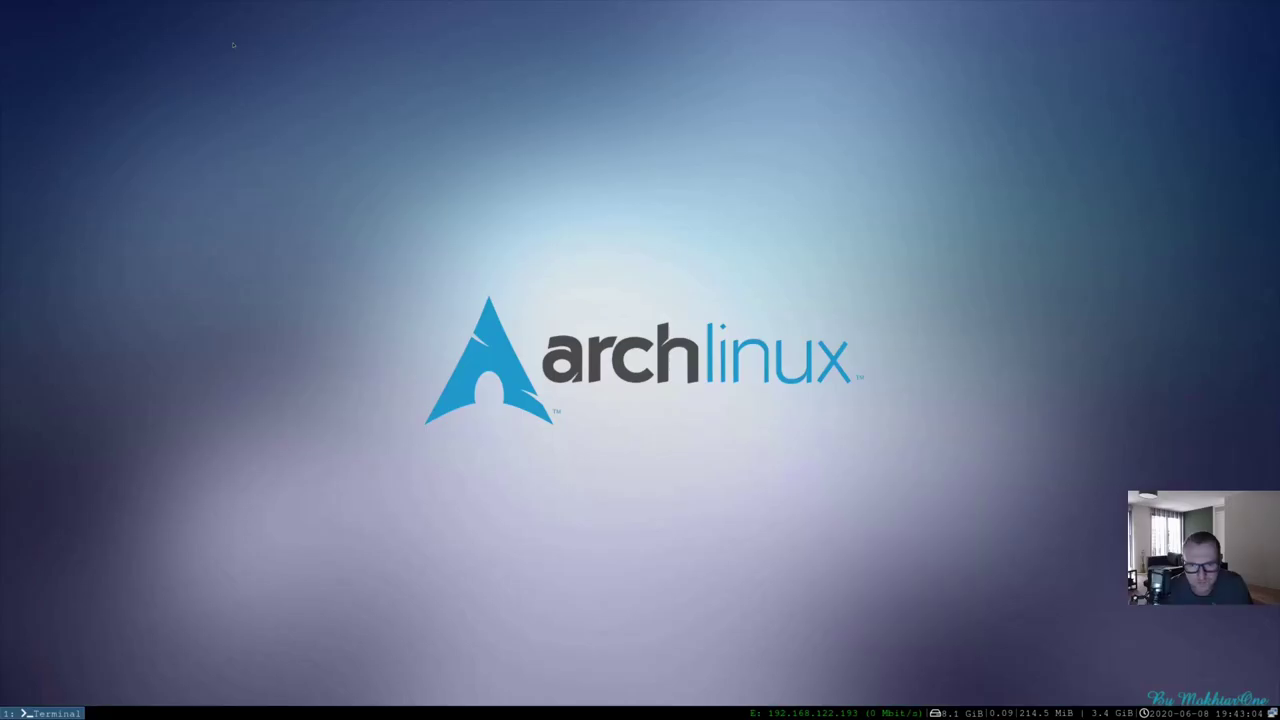
key(super+Return)
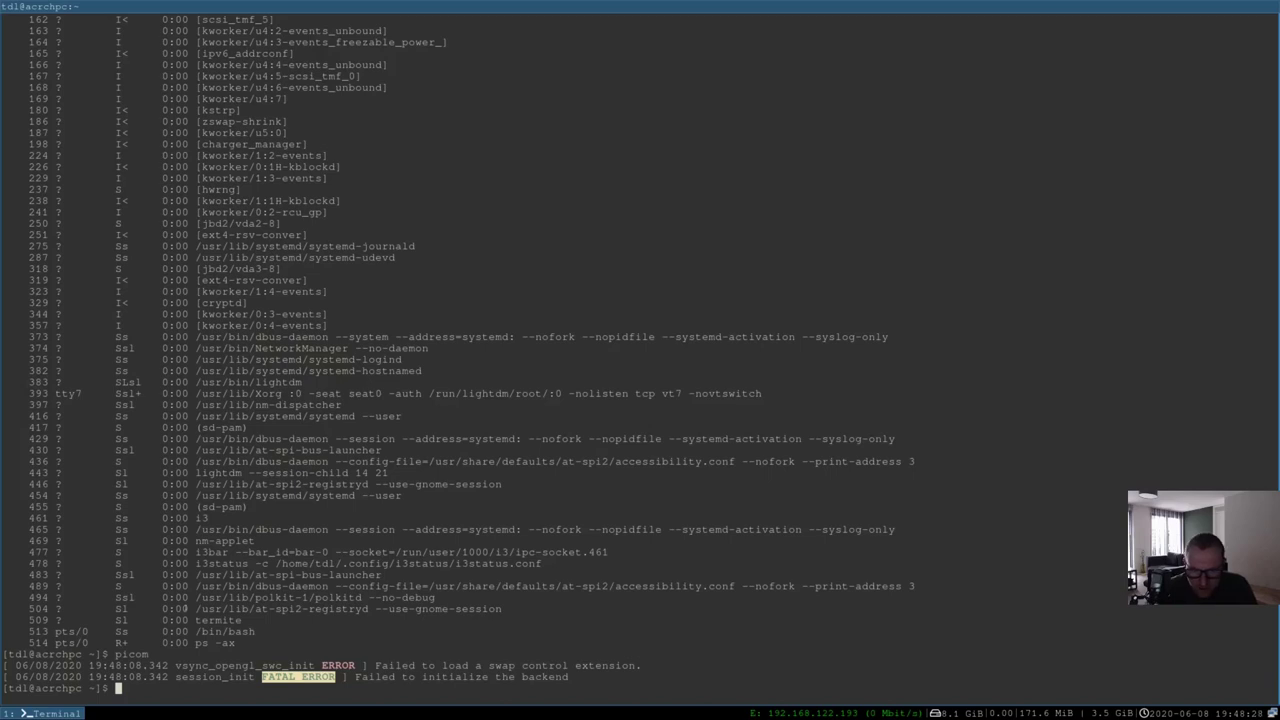
Run 'locate picom', rebuild the database with 'sudo updatedb', then rerun 'locate picom'
text(locate )
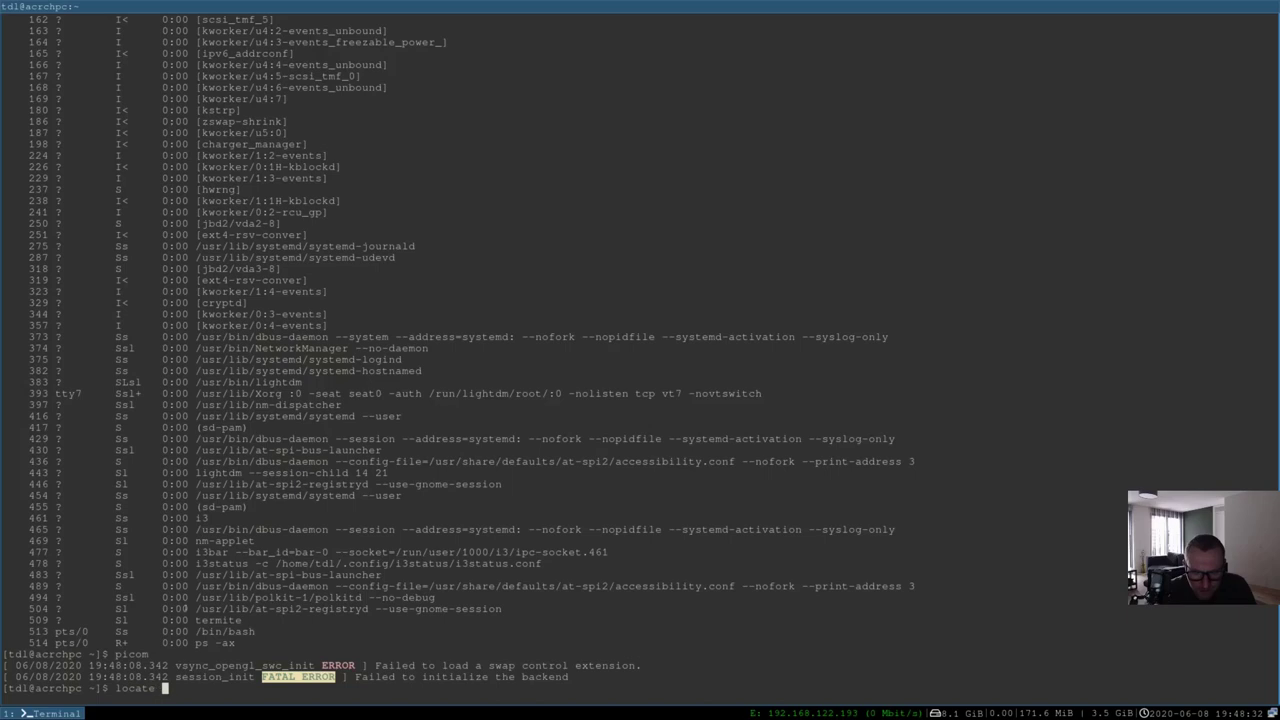
text(picom)
key(Return)
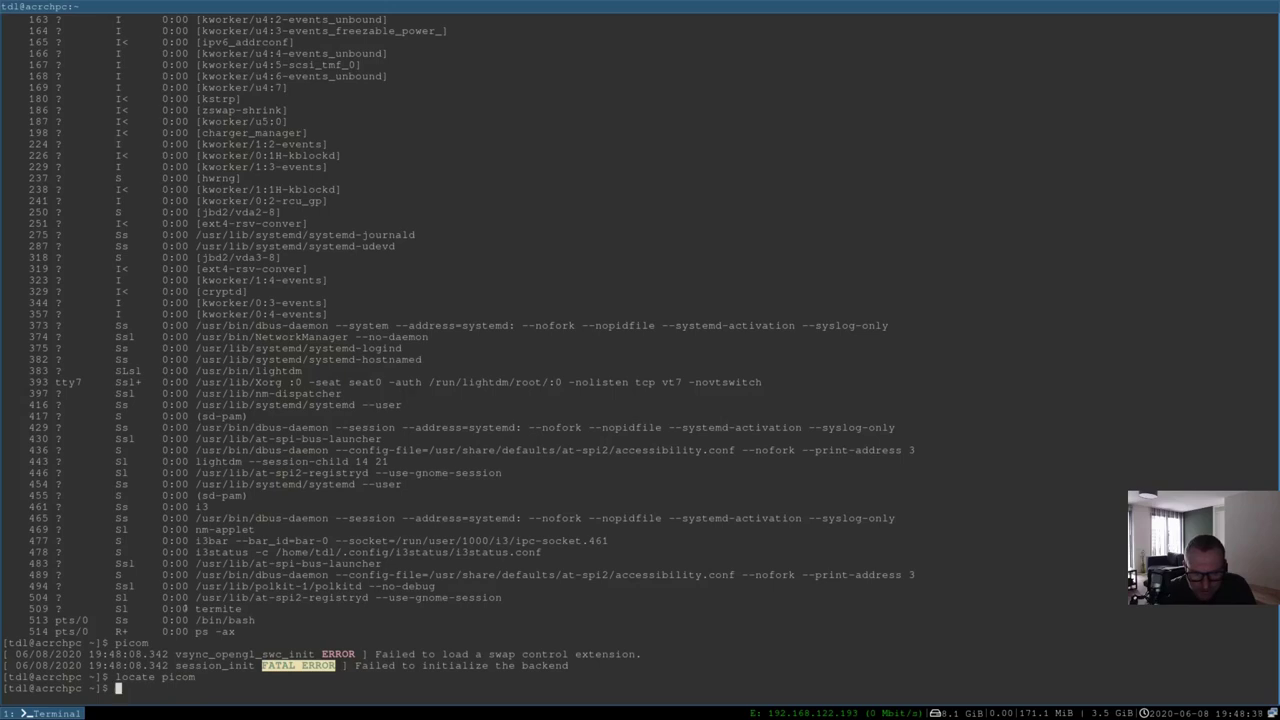
text(sudo u)
key(BackSpace)
text(updatedb)
key(Return)
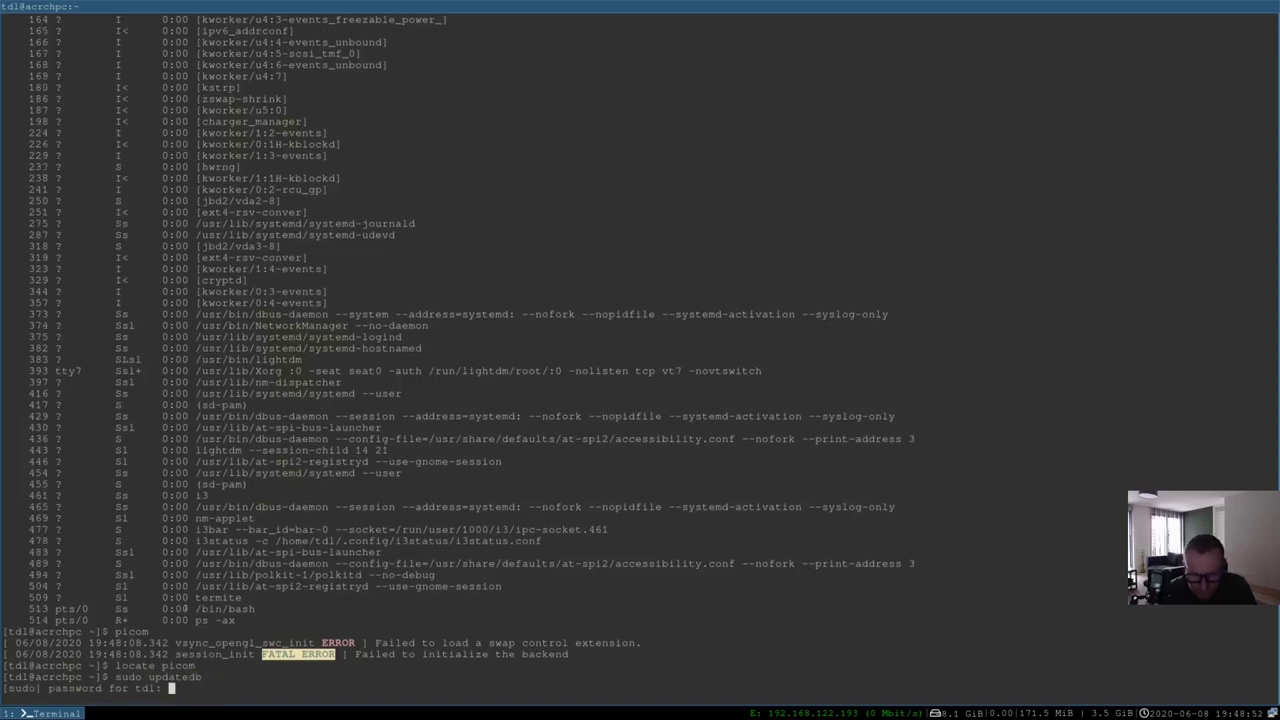
key(Return)
key(Up)
key(Up)
key(Return)
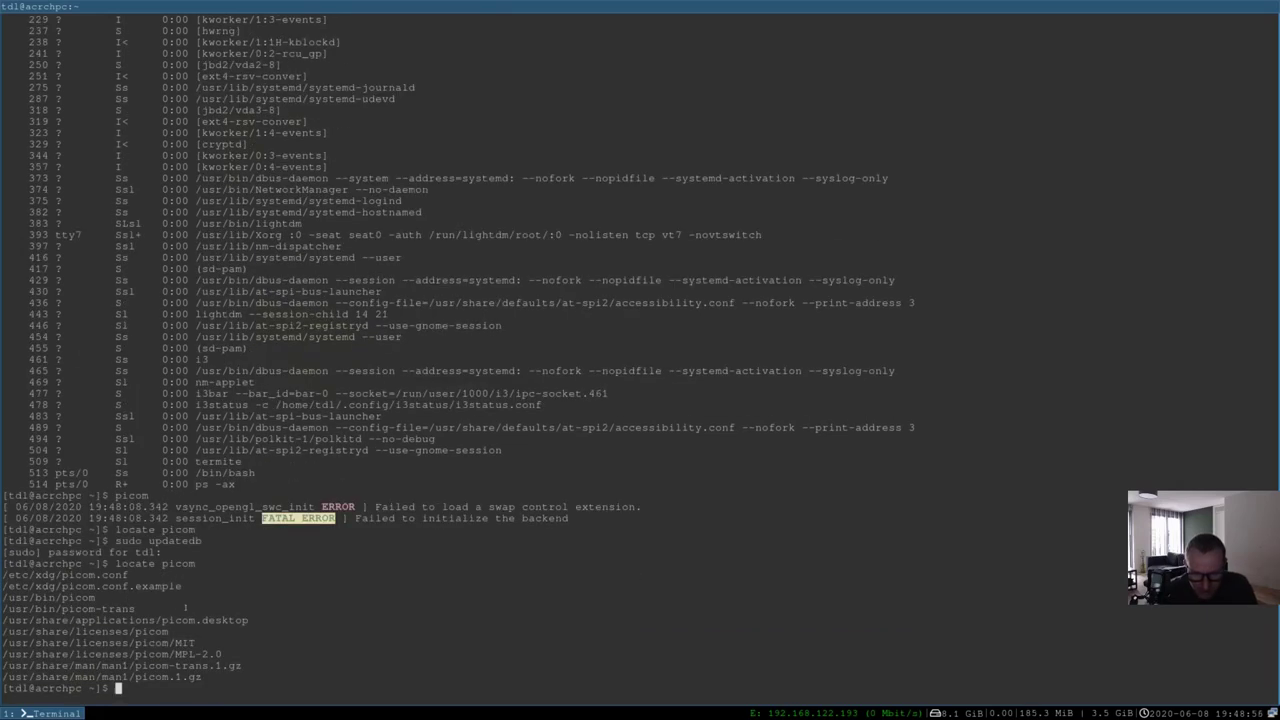
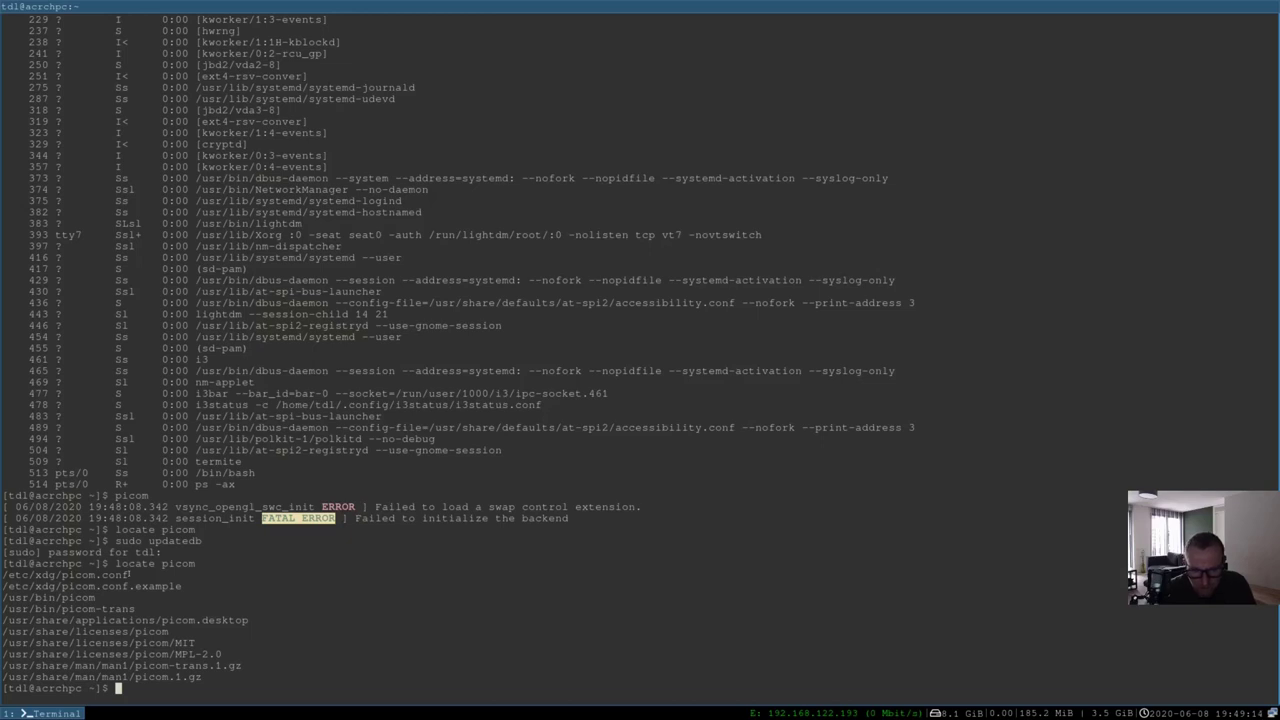
Open /etc/xdg/picom.conf in vim without sudo and change vsync from true to false
text(vim /etc/xdg/picom.conf)
key(Return)
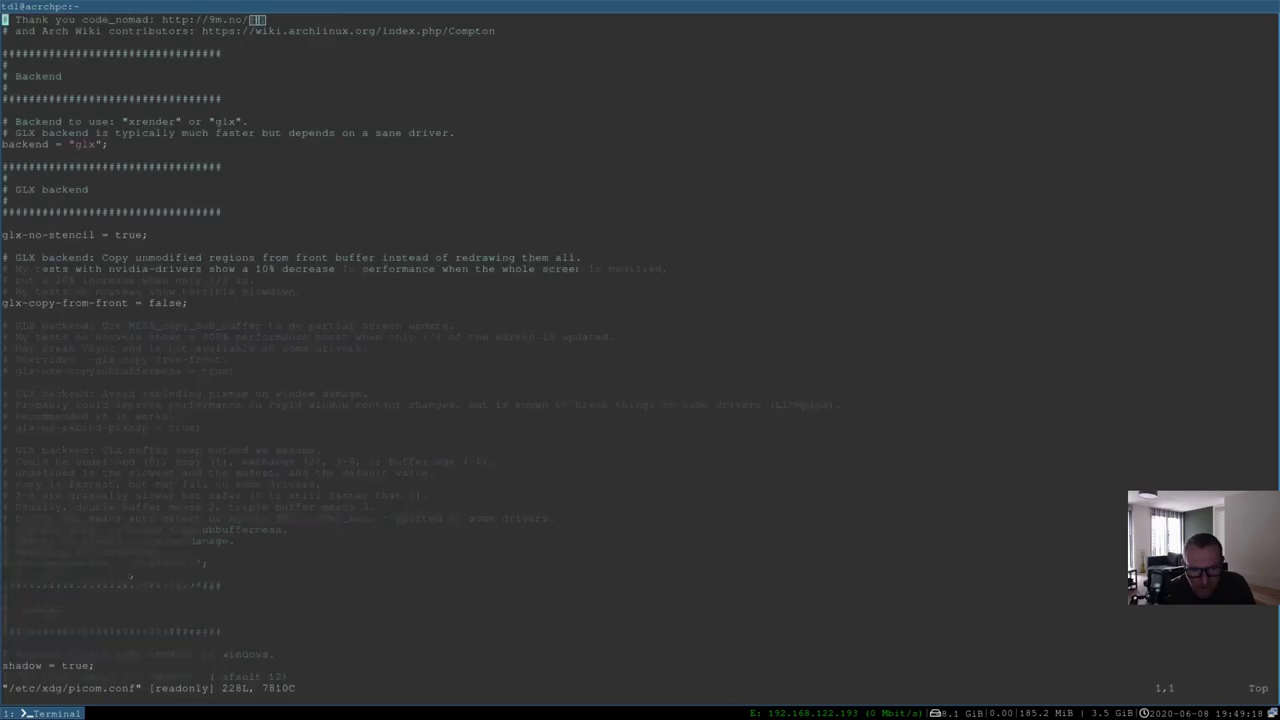
text(/vsyn)
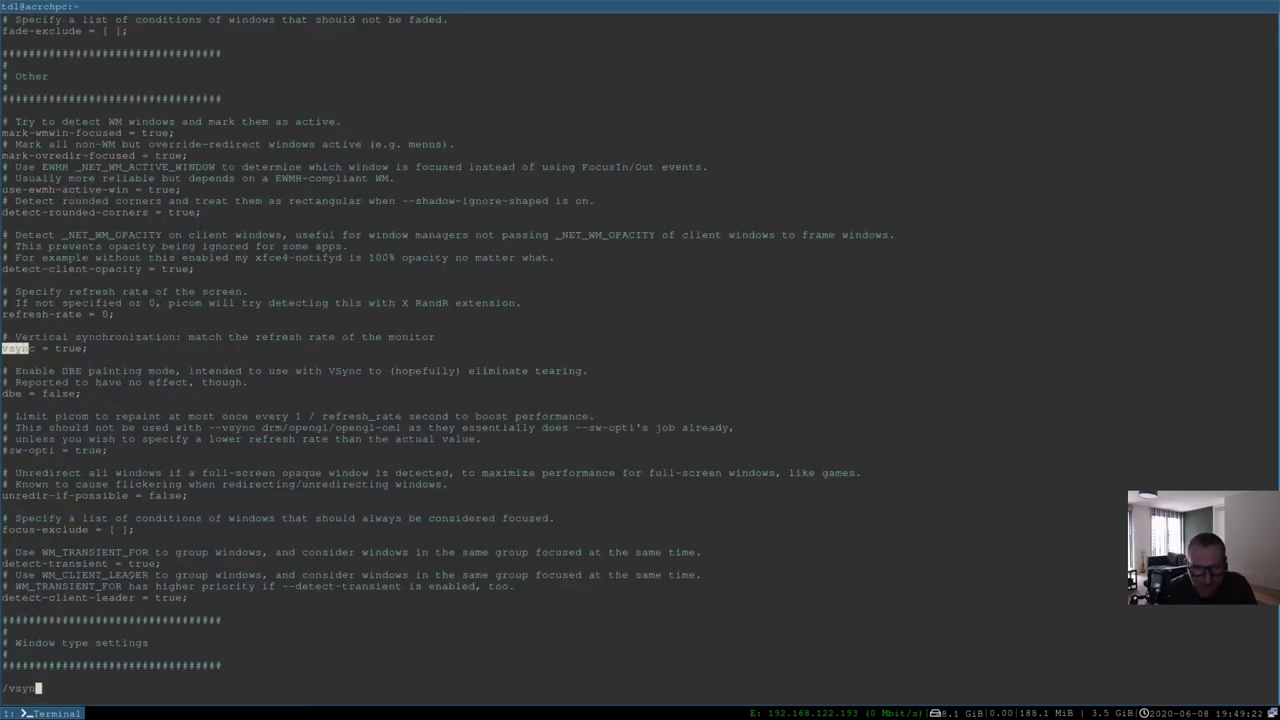
key(Return)
key(l)
key(l)
key(l)
key(l)
key(l)
key(l)
key(l)
key(l)
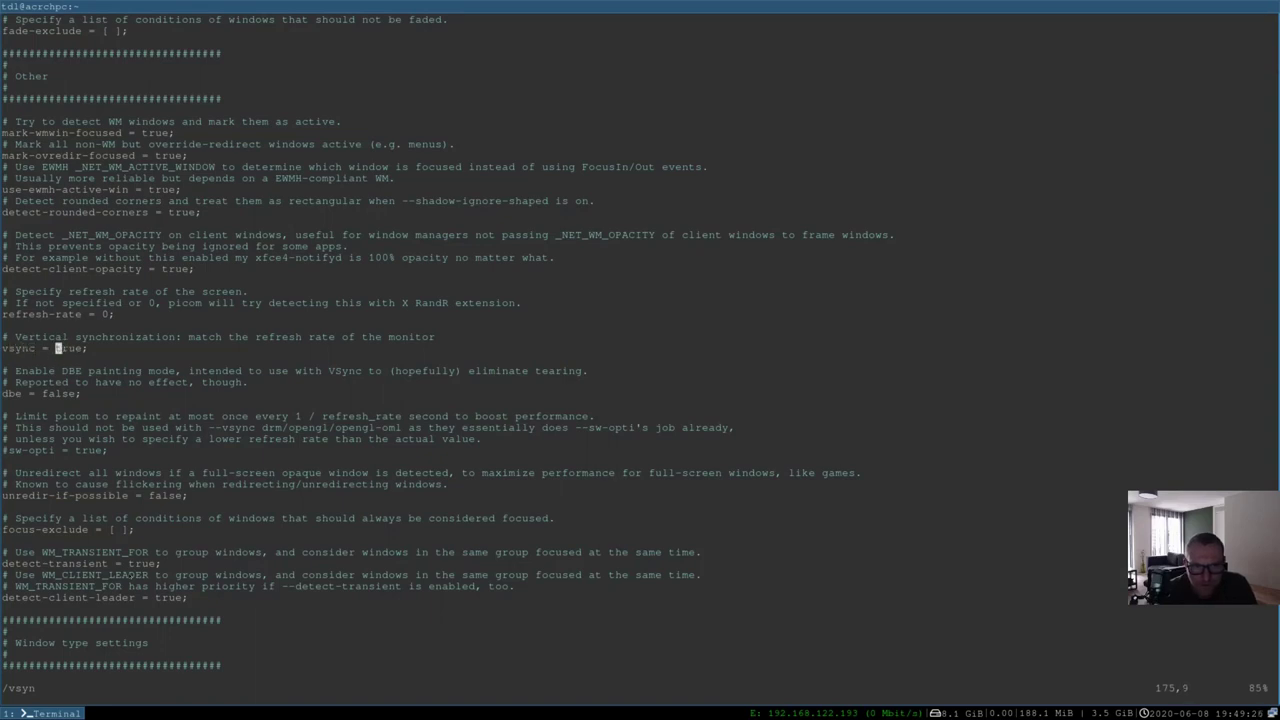
key(i)
key(Delete)
key(Delete)
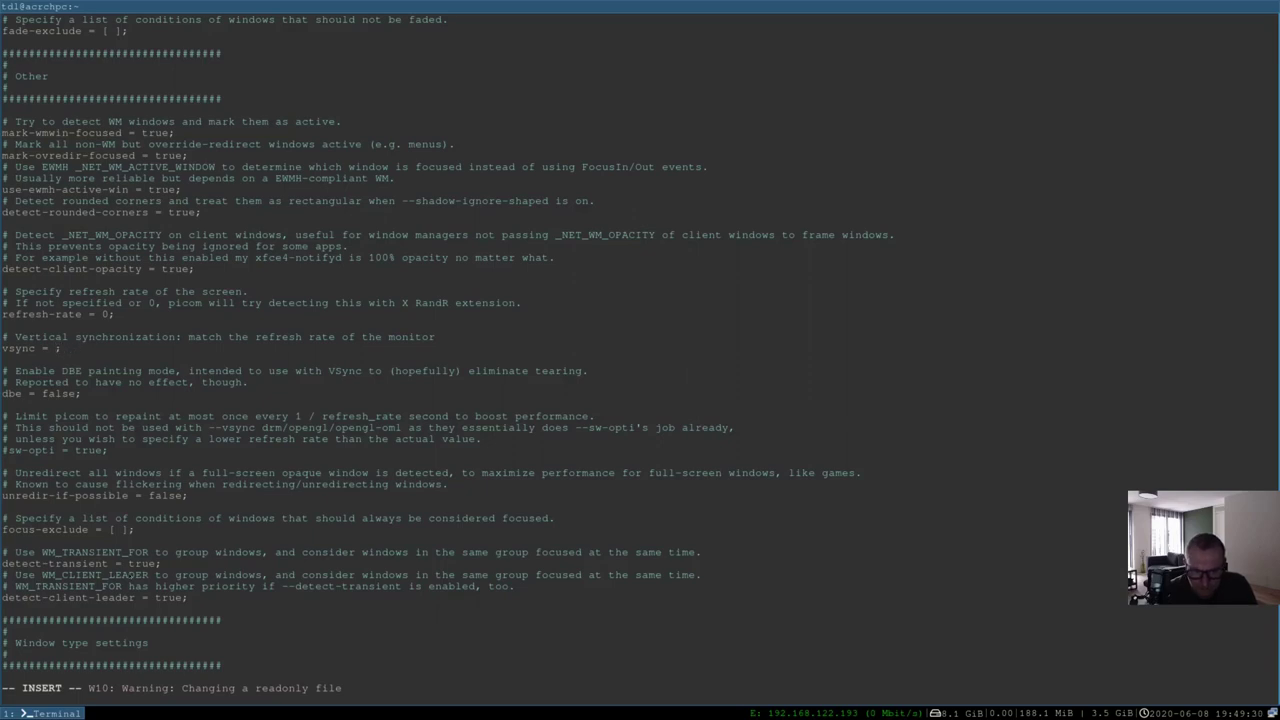
text(false)
key(Escape)
After :wq fails on the read-only file, quit with :q! discarding the edit
text(:wq)
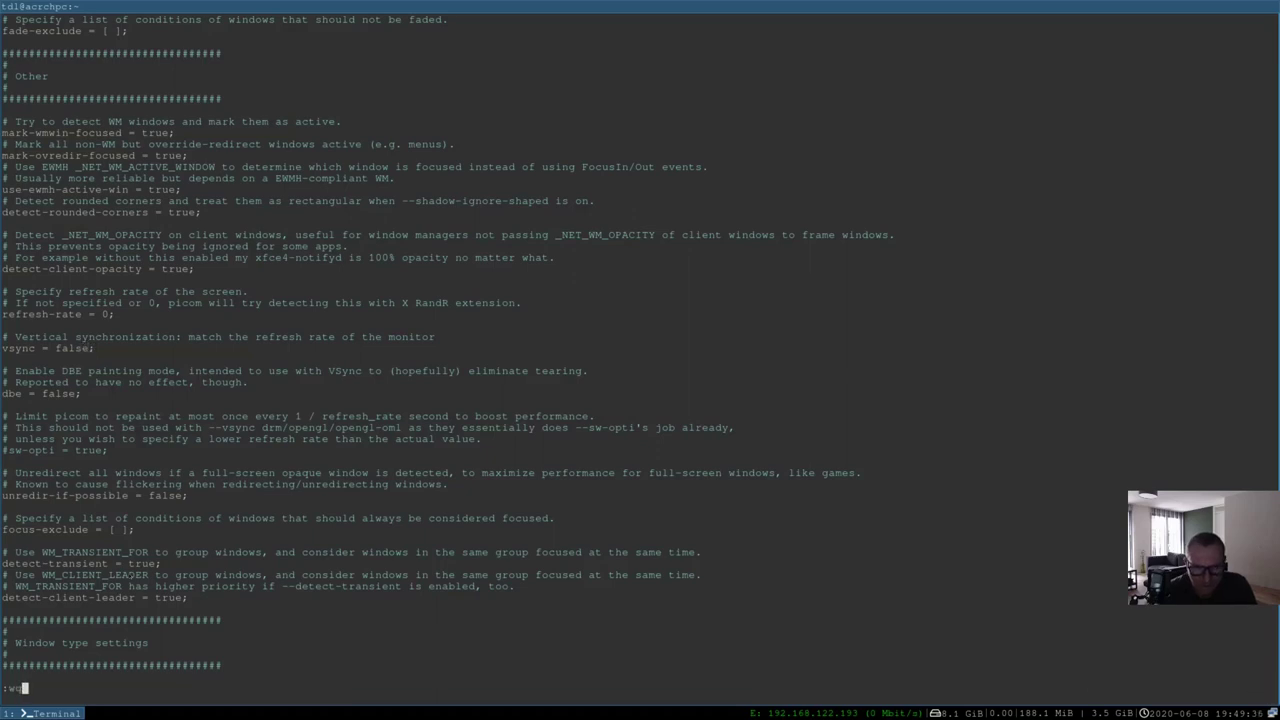
key(Return)
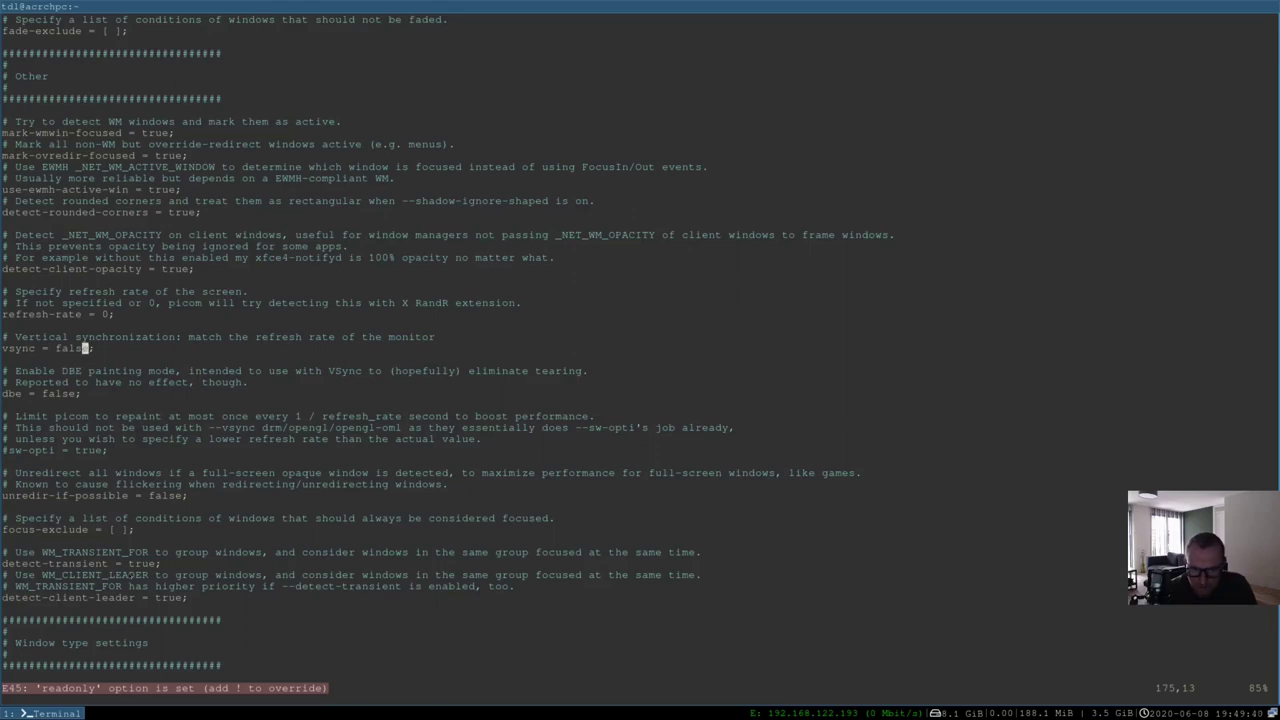
text(:q!)
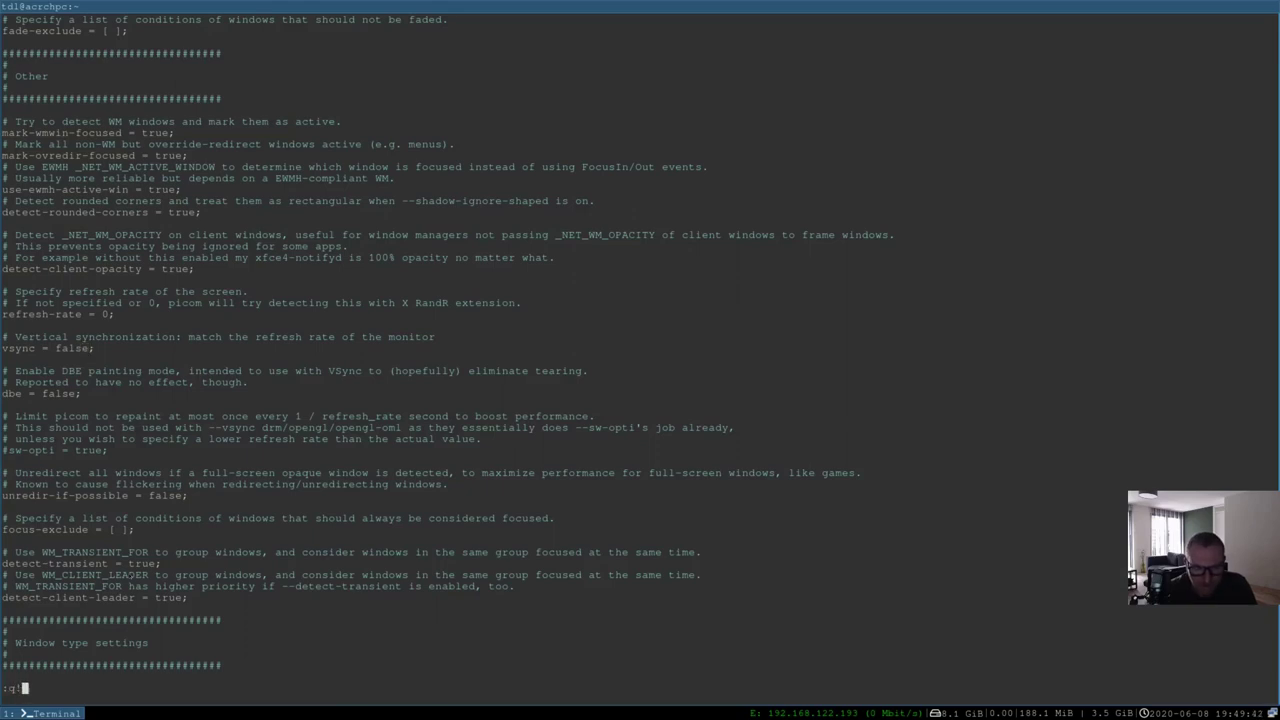
key(Return)
Reopen picom.conf with sudo !!, set vsync to false, and save with :wq
text(sudo !!)
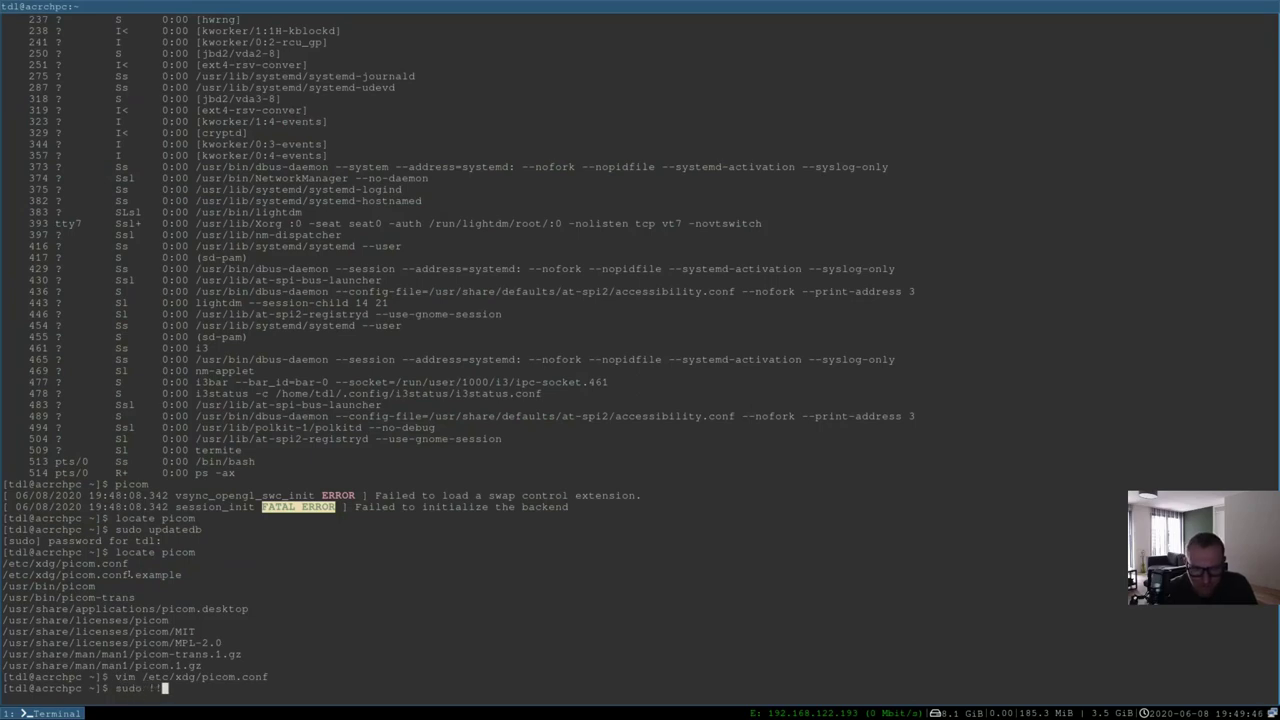
key(Return)
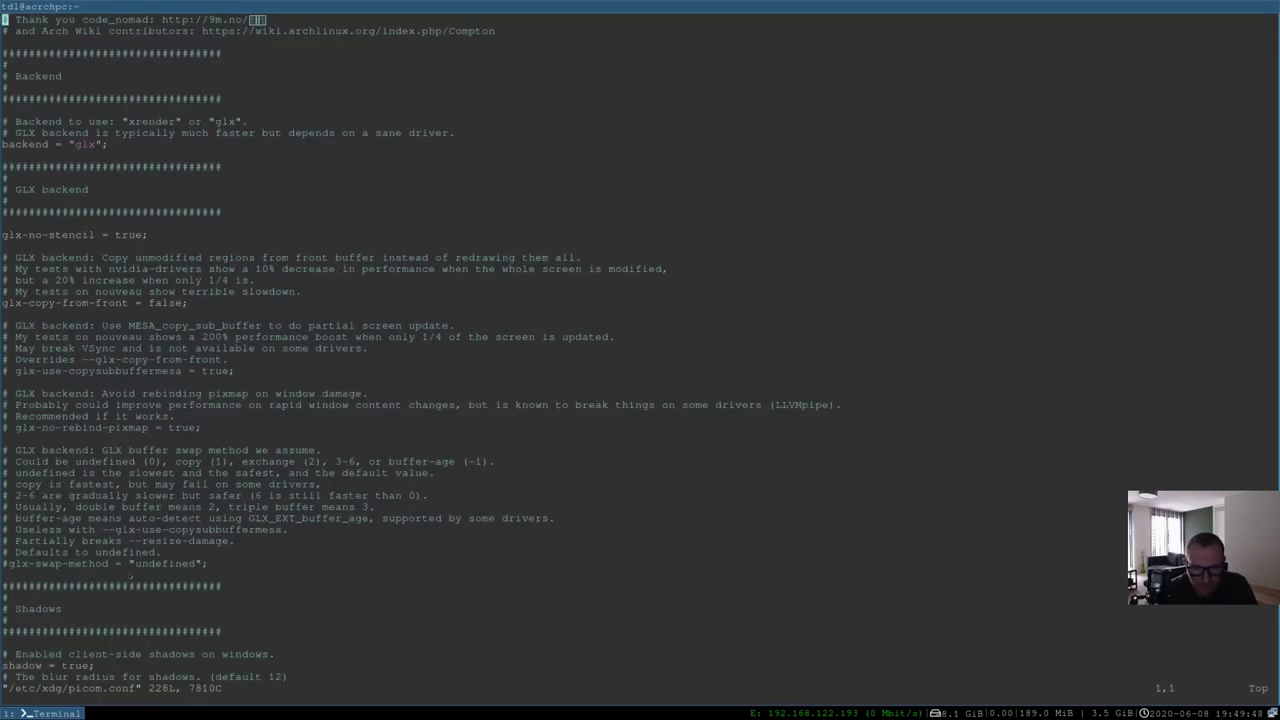
text(/vsync)
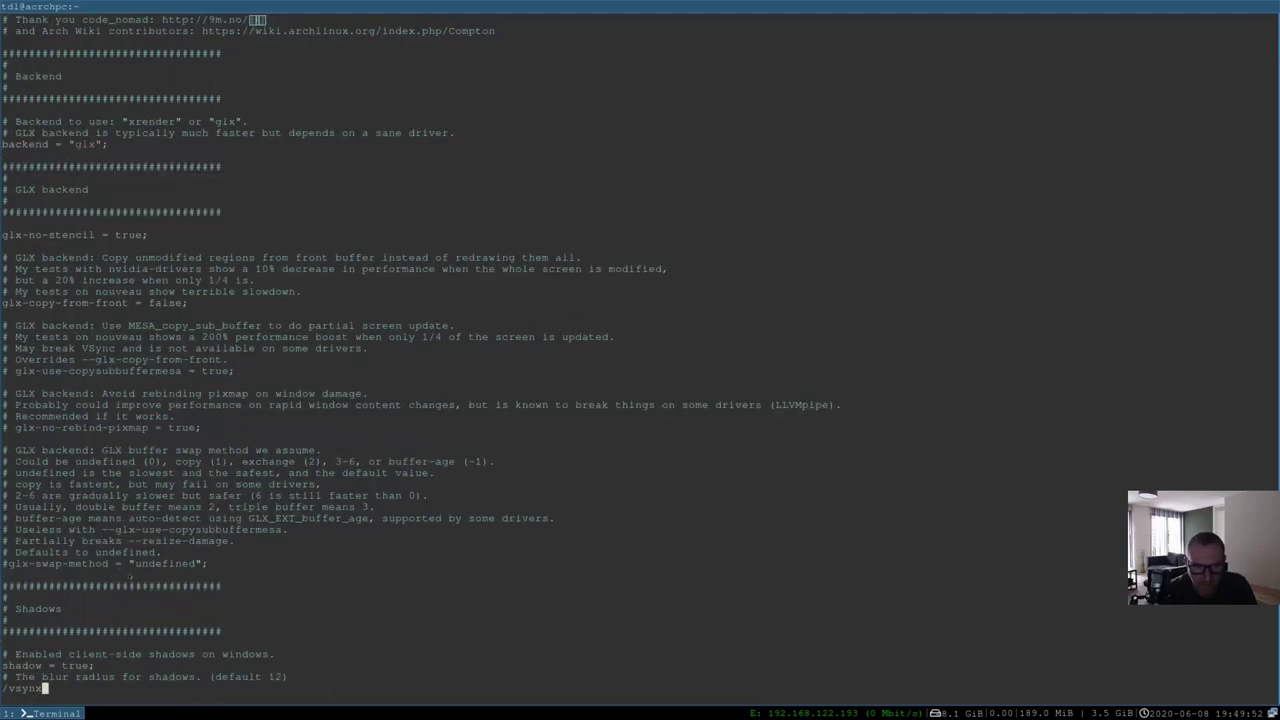
key(Return)
key(l)
key(l)
key(l)
key(l)
key(l)
key(l)
key(l)
key(l)
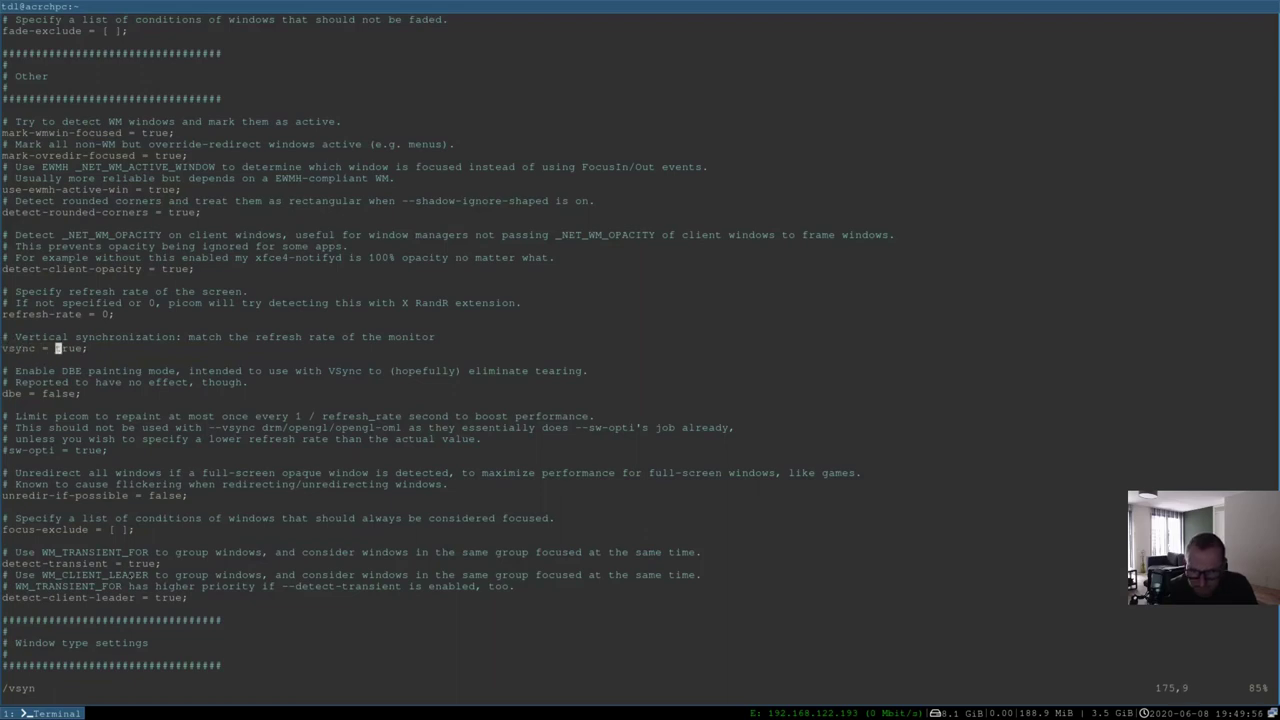
key(i)
key(Delete)
key(Delete)
key(Delete)
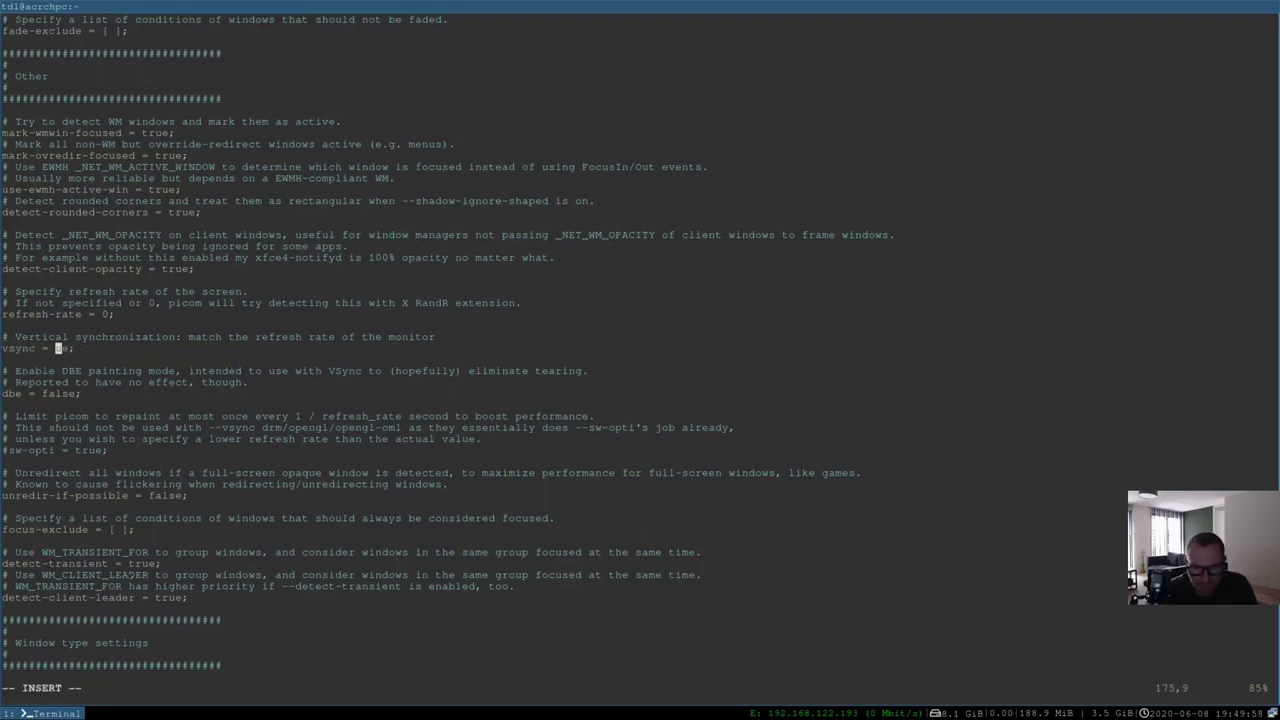
key(Delete)
text(false)
key(Escape)
text(:wq)
key(Return)
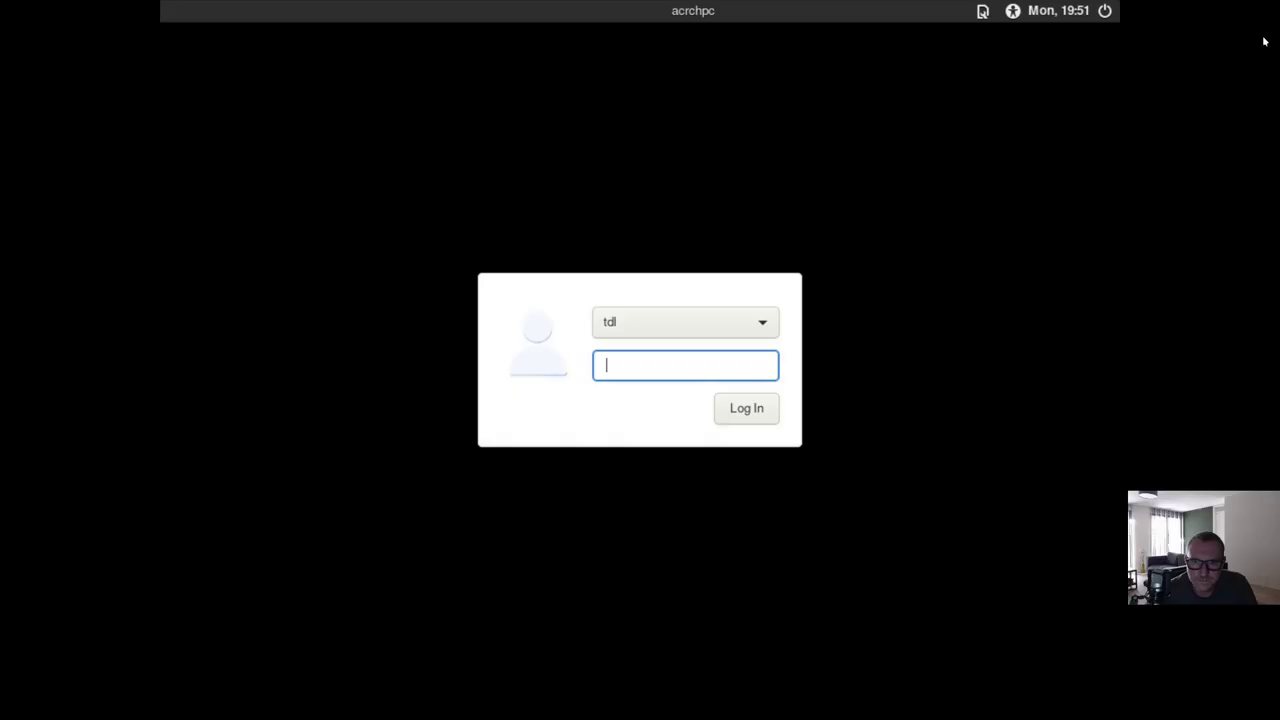
Log in with the account password and open a new Termite terminal with Mod+Enter
text(••••••••••)
key(Return)
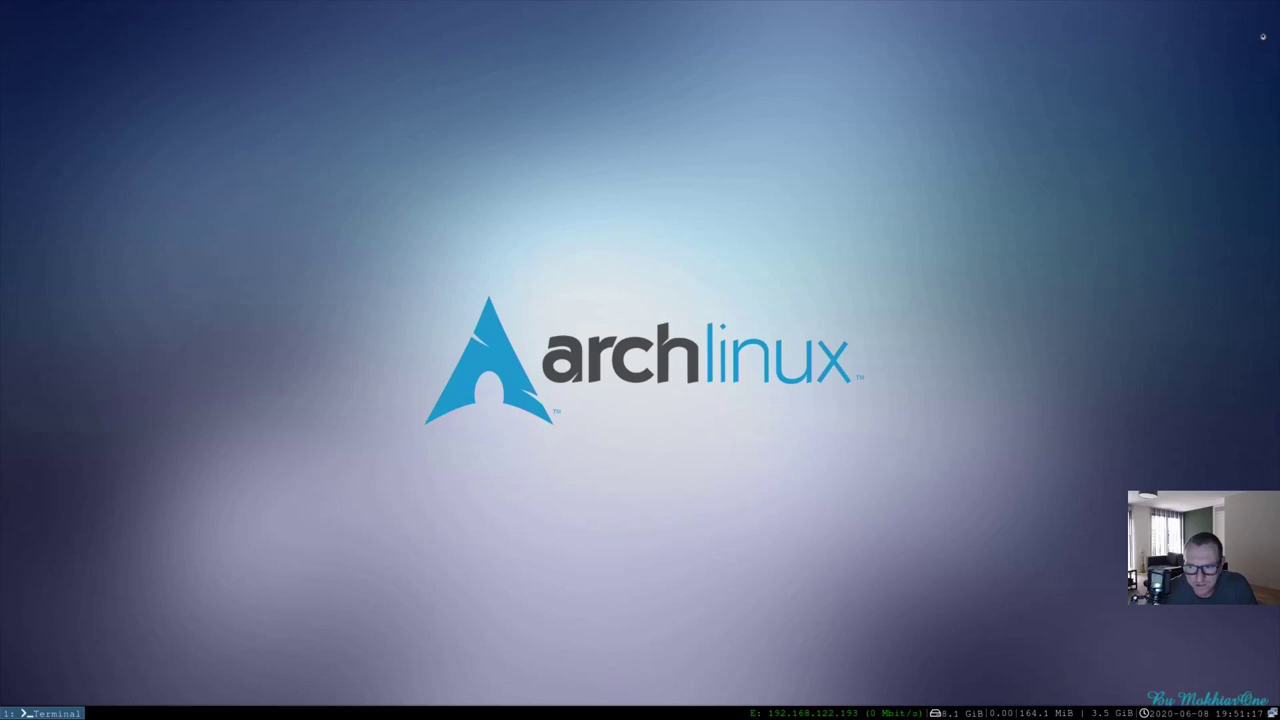
key(super+Return)
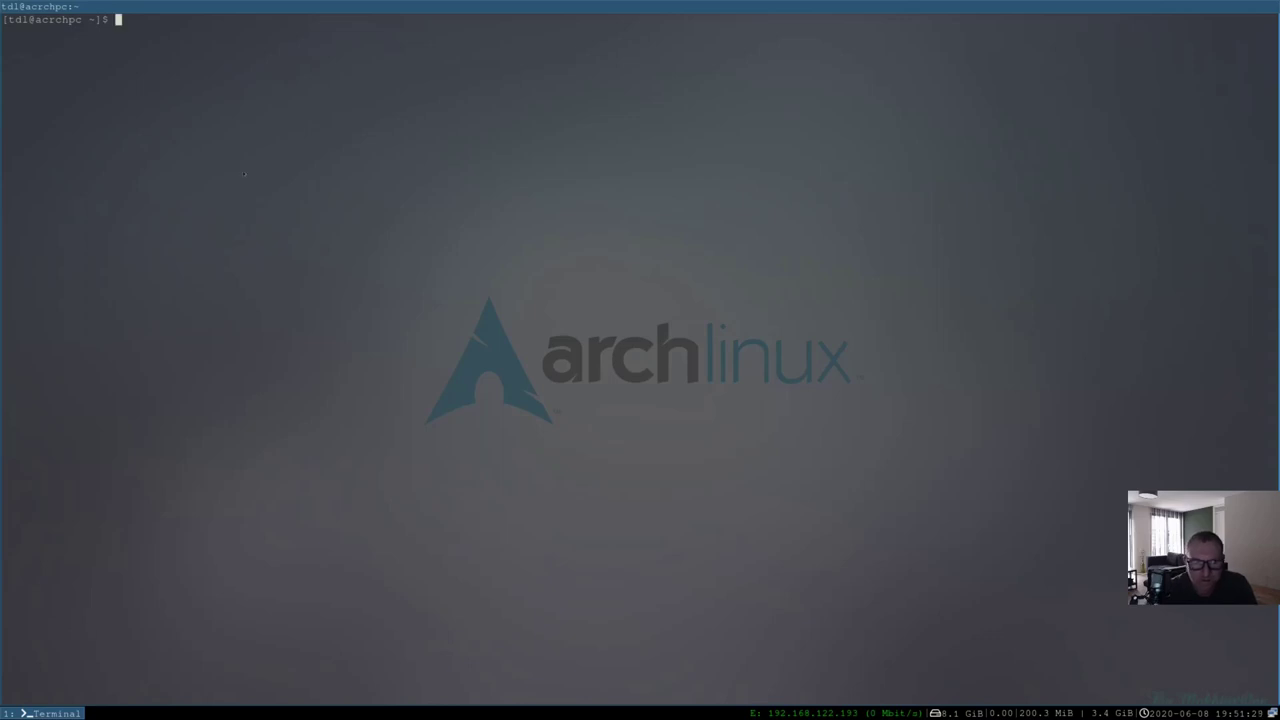
key(super+w)
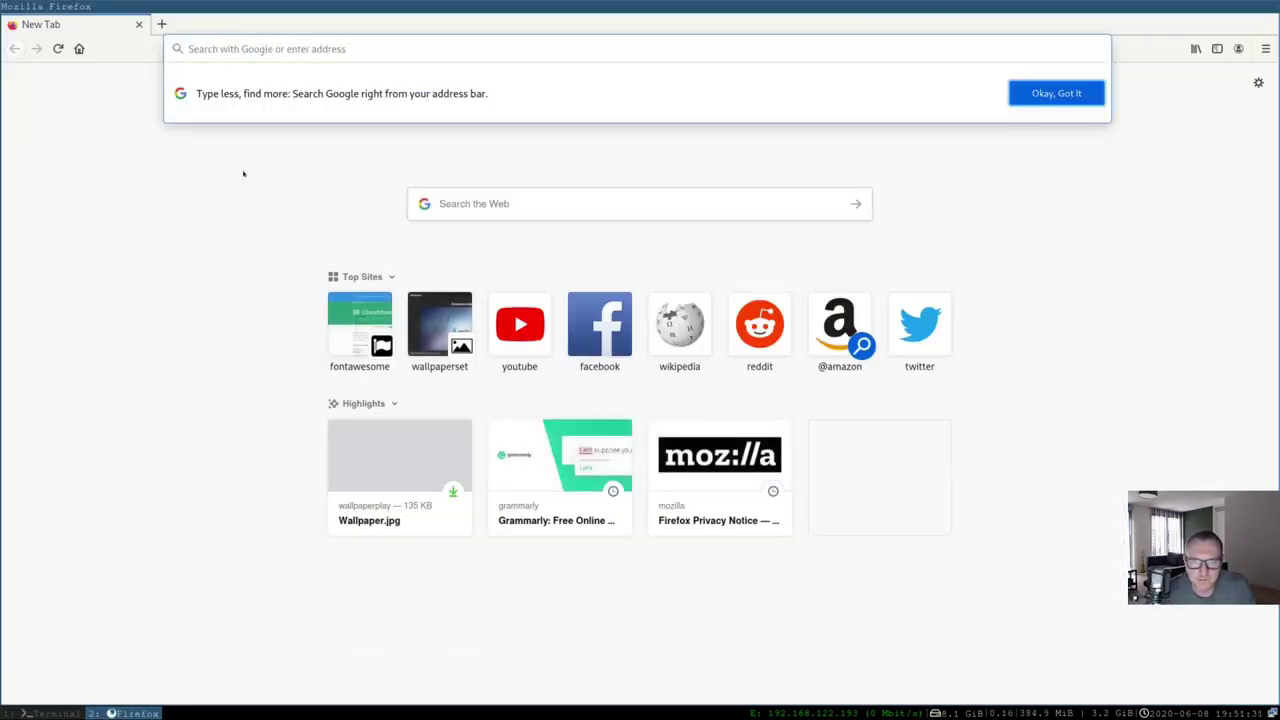
key(super+1)
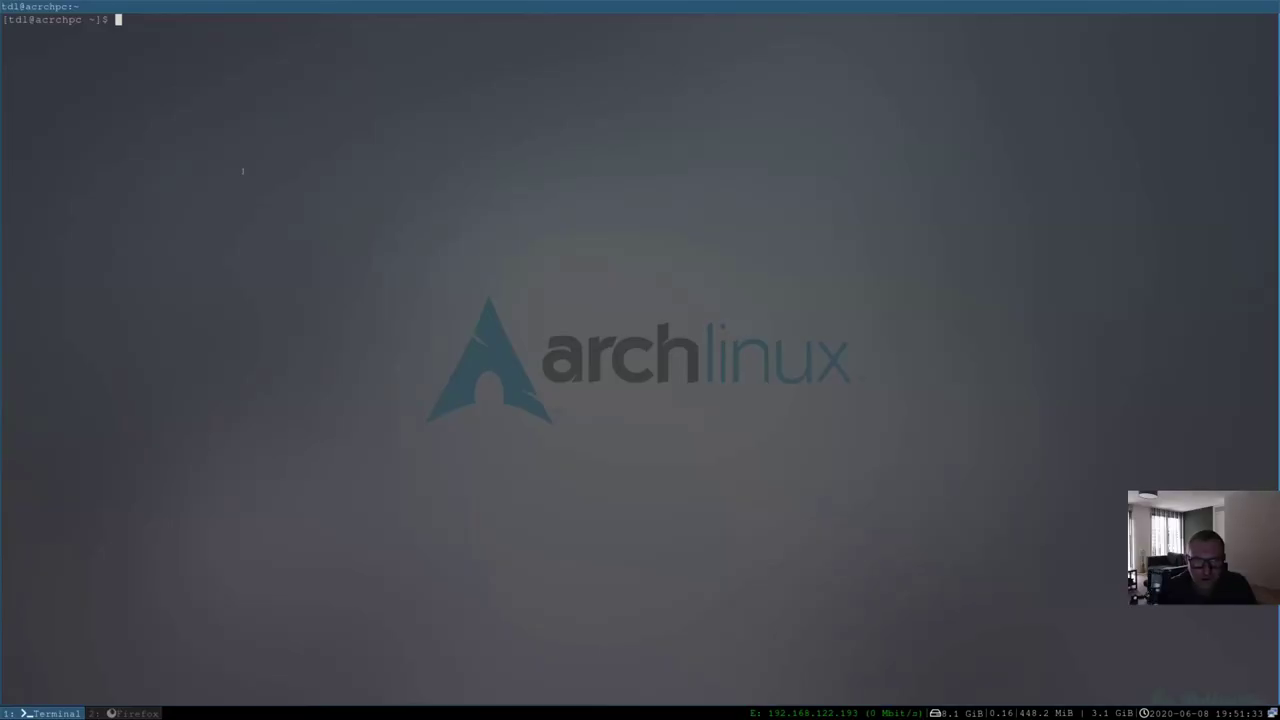
key(super+2)
key(super+1)
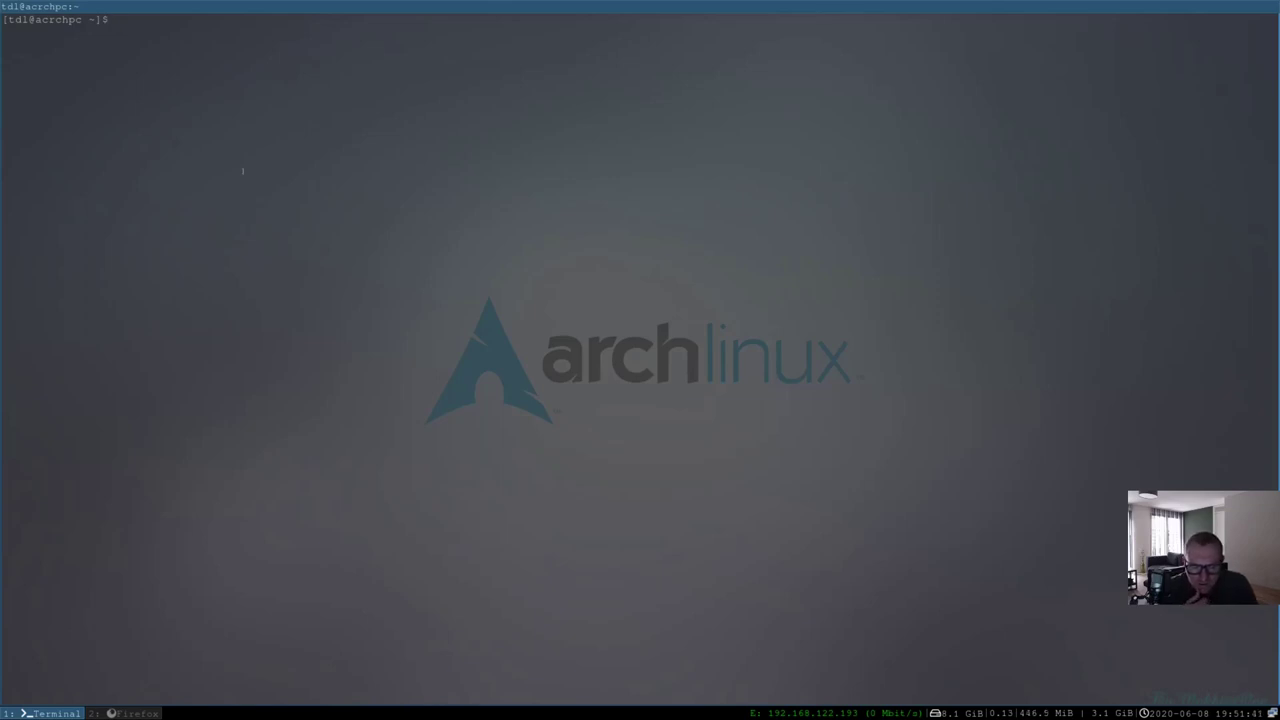
key(super+2)
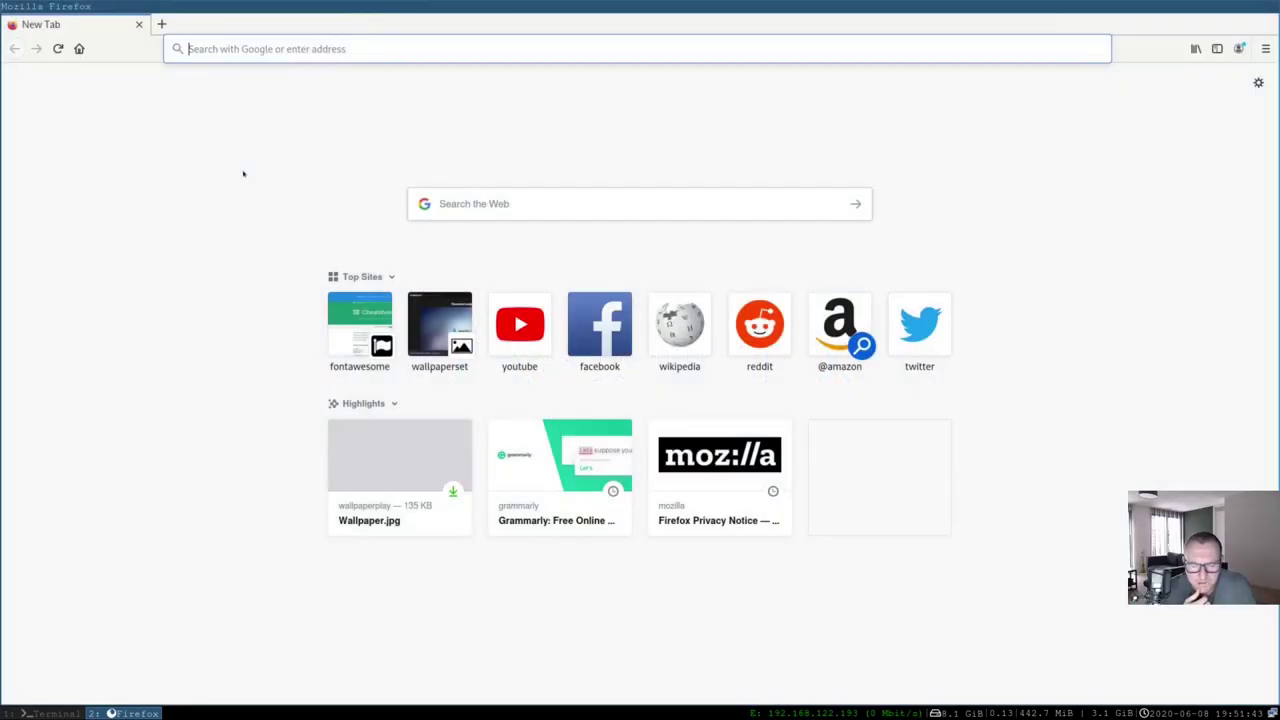
key(super+shift+q)
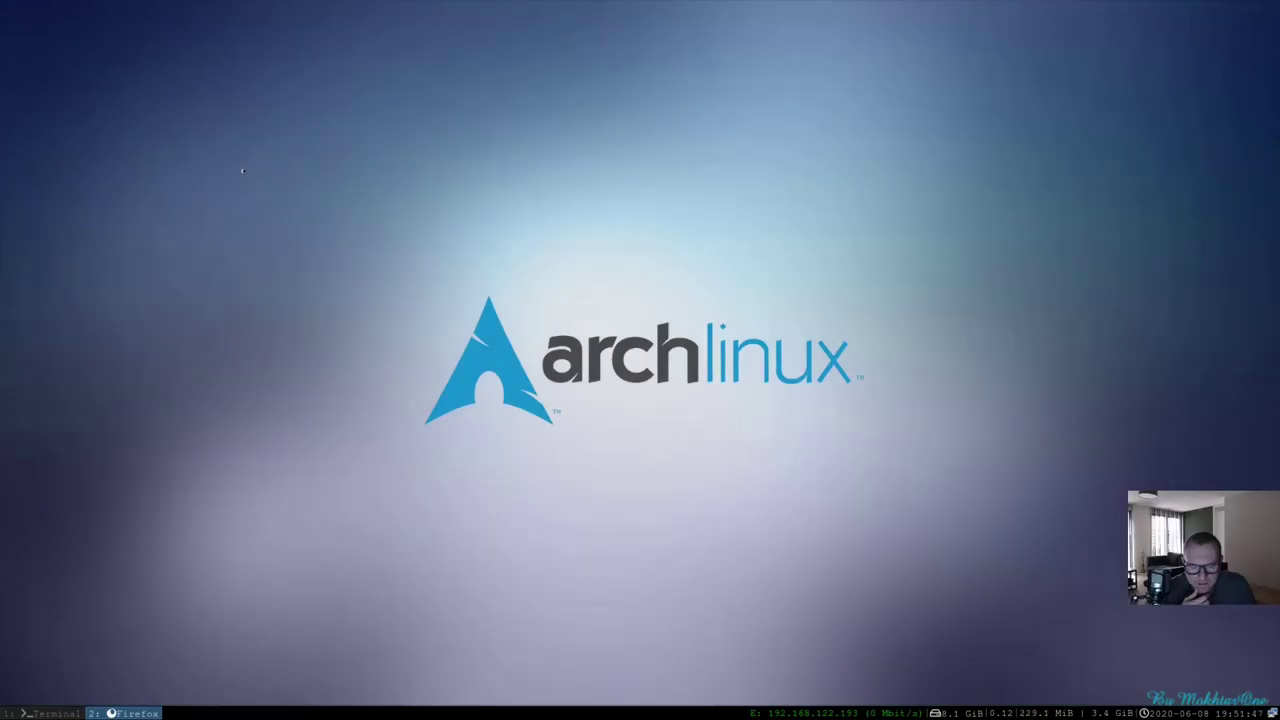
key(super+1)
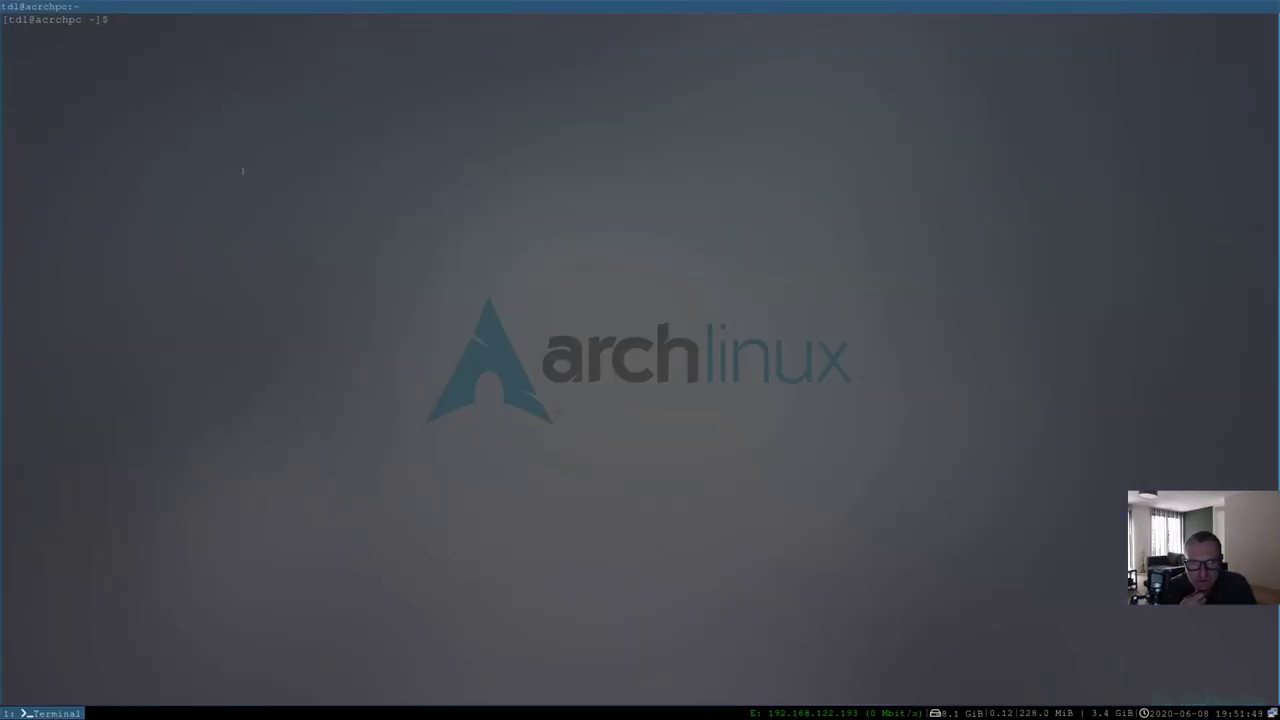